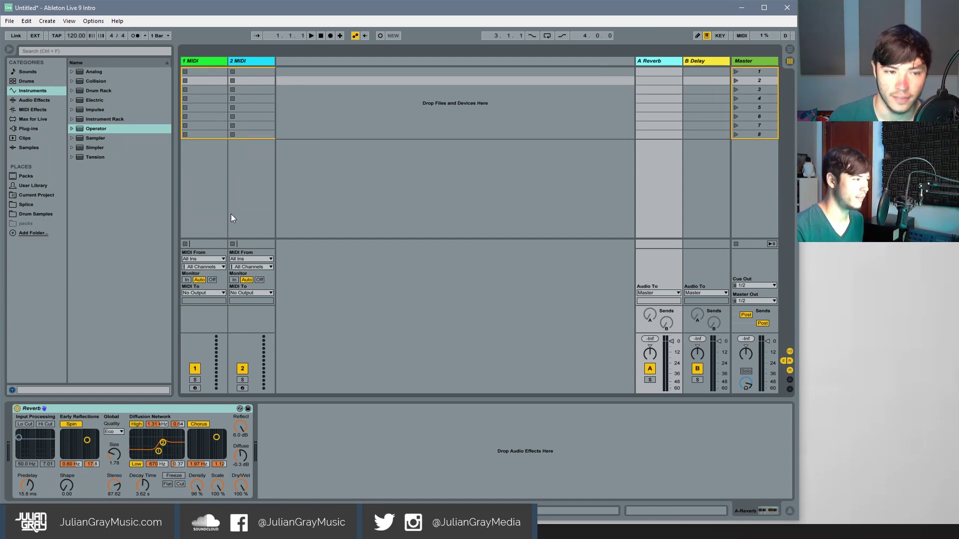
{"action": "left_click", "coordinate": [265, 60]}
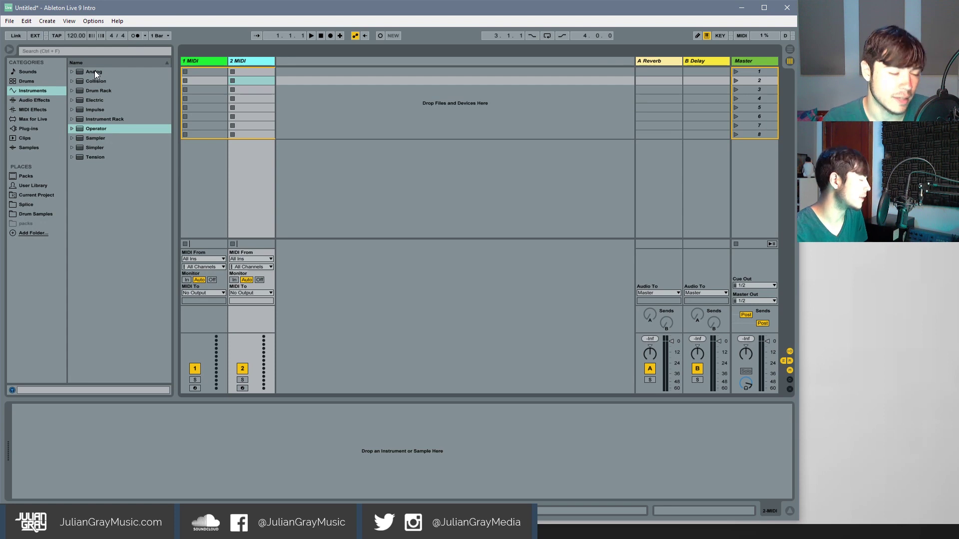
{"action": "key", "text": "super"}
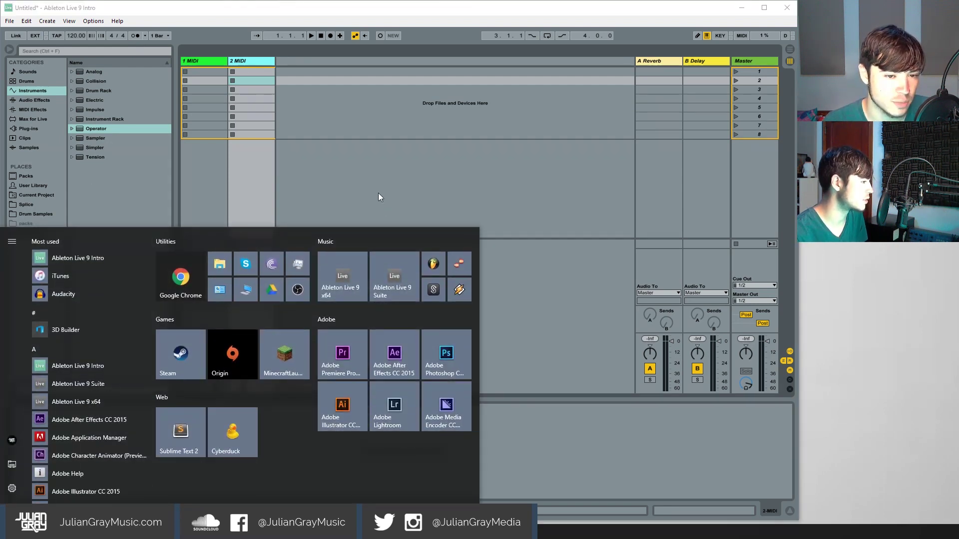
{"action": "left_click", "coordinate": [379, 192]}
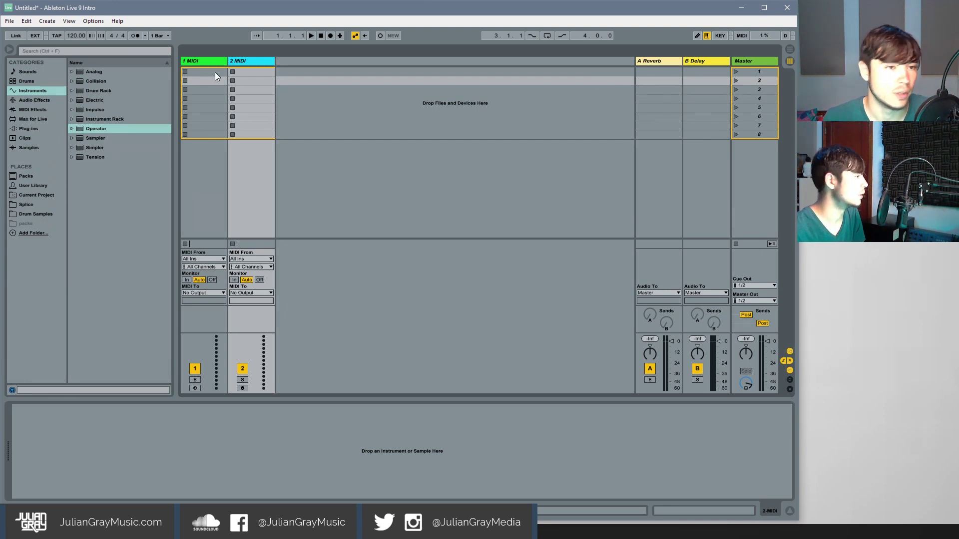
{"action": "left_click", "coordinate": [215, 72]}
{"action": "left_click", "coordinate": [255, 75]}
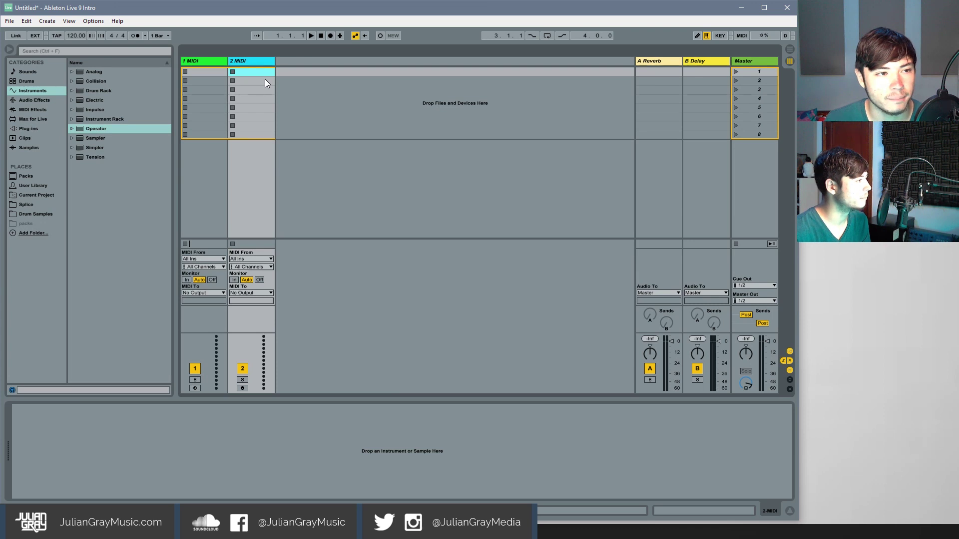
- Switch to the Arrangement view and load the Xfer Records Serum_x64 plug-in onto the first MIDI track, clear of the browser
{"action": "left_click", "coordinate": [789, 49]}
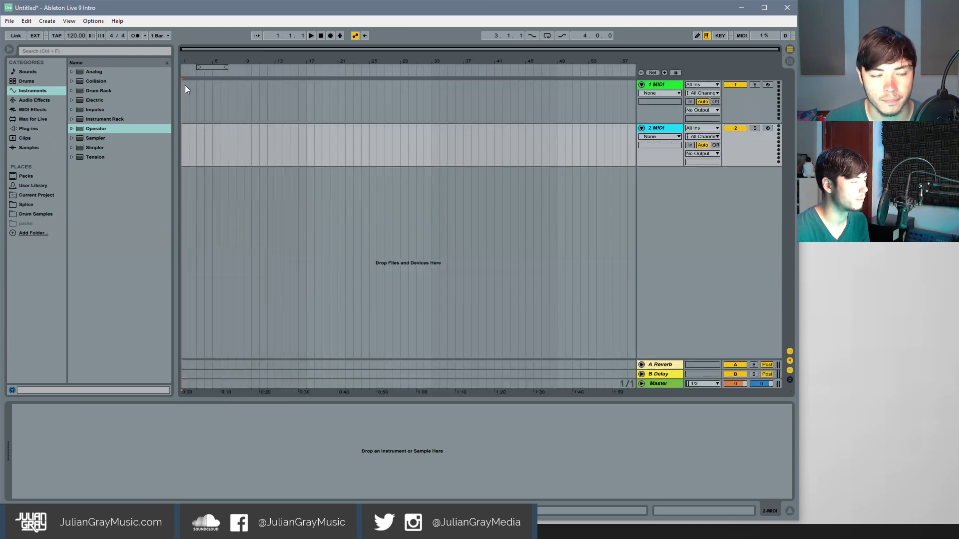
{"action": "left_click", "coordinate": [28, 129]}
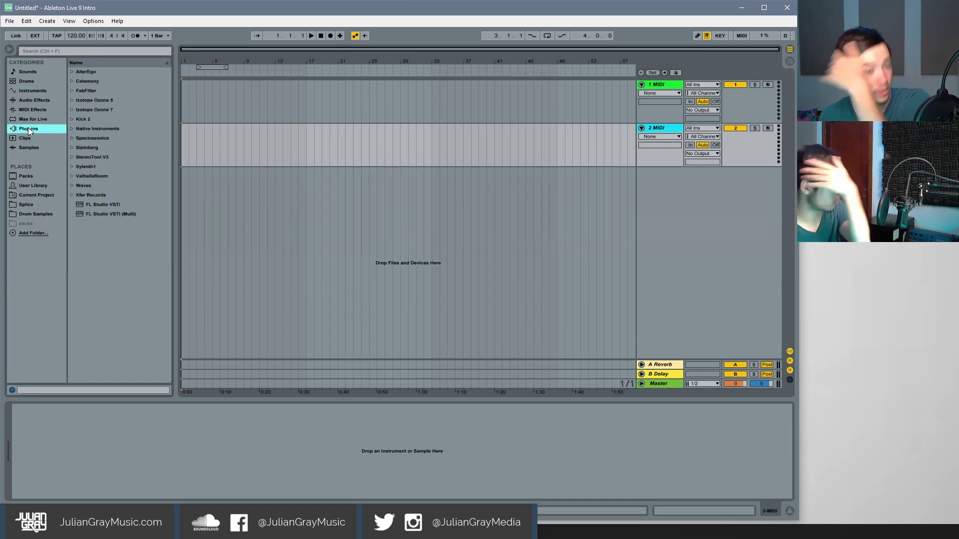
{"action": "left_click", "coordinate": [71, 195]}
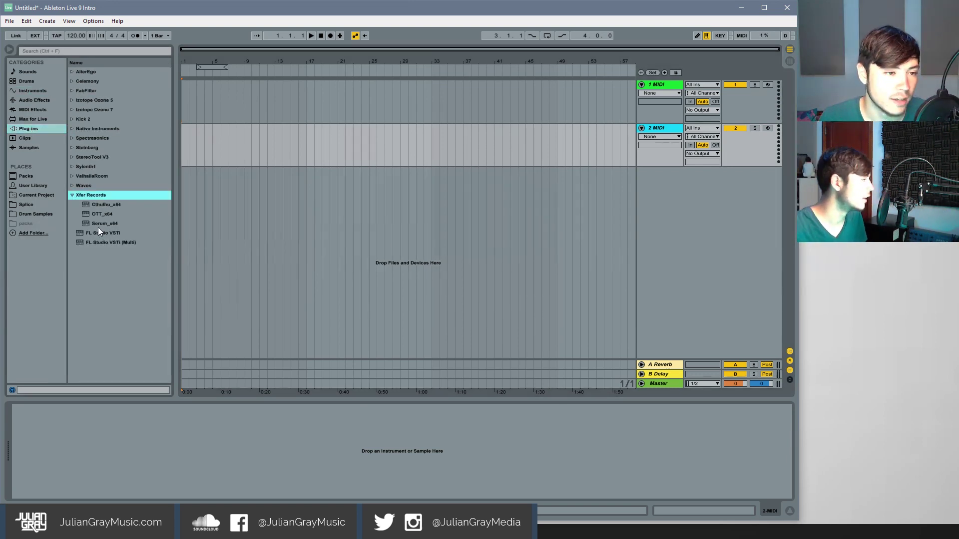
{"action": "left_click_drag", "start_coordinate": [94, 225], "coordinate": [350, 105]}
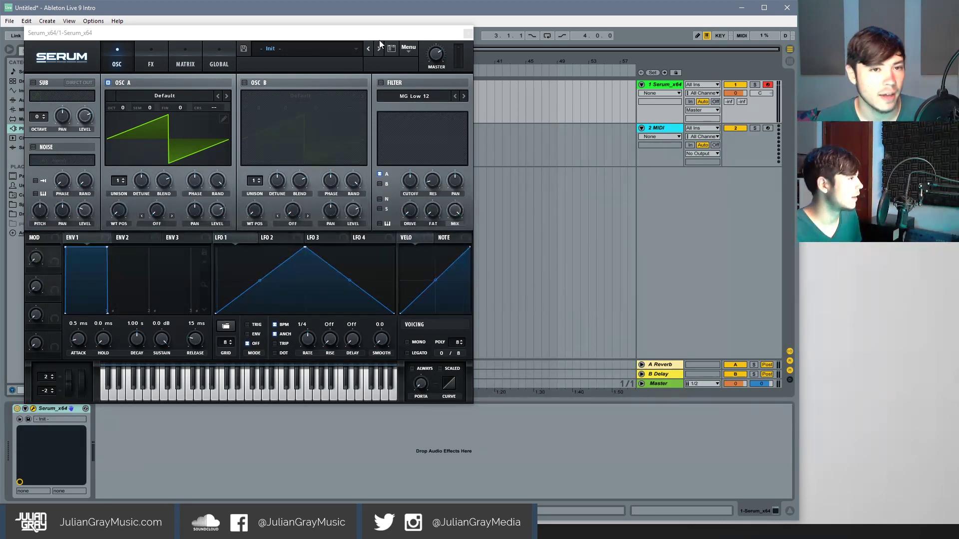
{"action": "left_click_drag", "start_coordinate": [384, 35], "coordinate": [390, 41]}
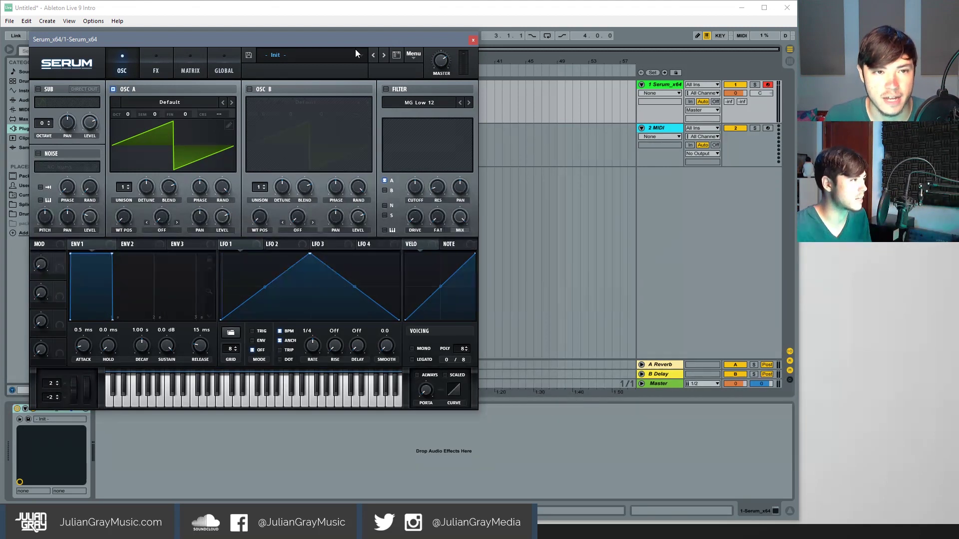
{"action": "left_click_drag", "start_coordinate": [350, 41], "coordinate": [490, 41]}
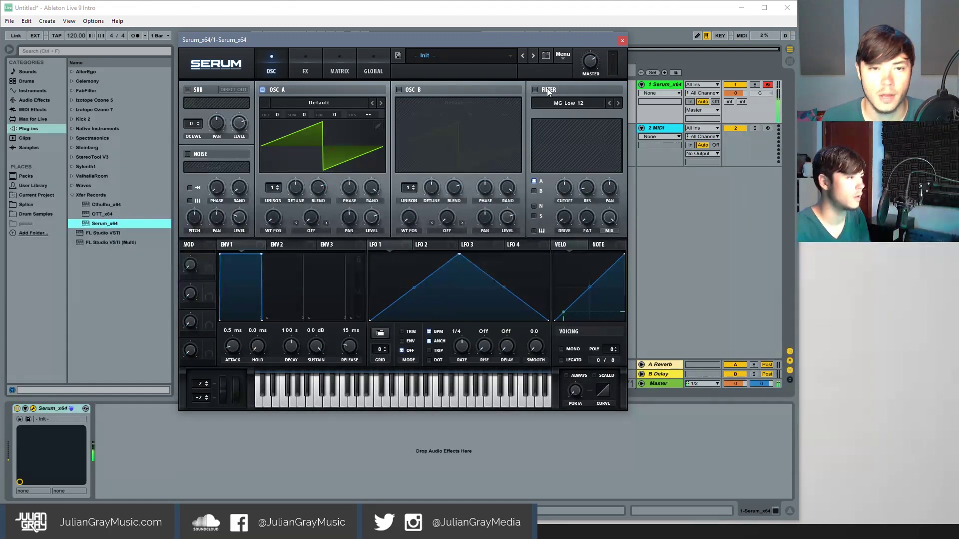
- Enable Serum's MG Low 12 filter and sweep its cutoff down and back up to about 667 Hz
{"action": "left_click", "coordinate": [535, 90]}
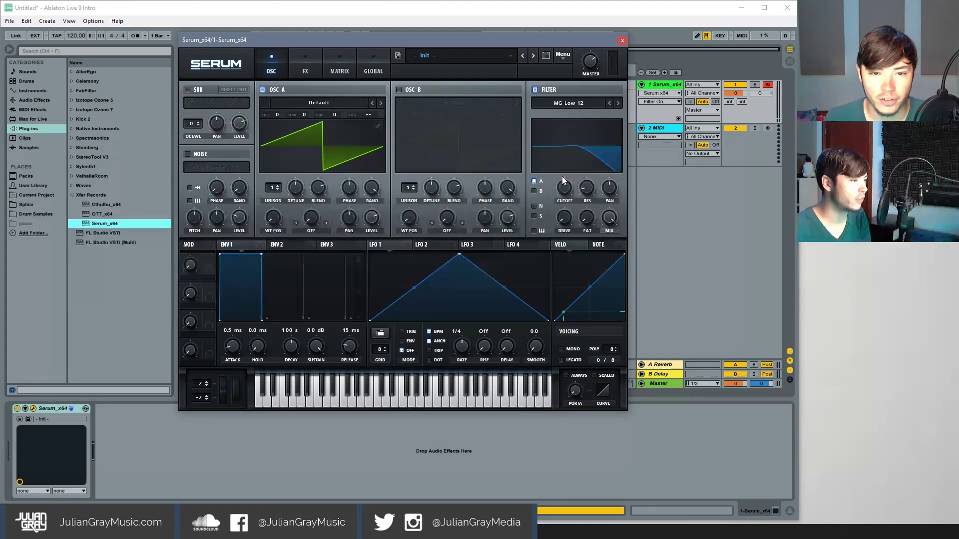
{"action": "left_click_drag", "start_coordinate": [563, 183], "coordinate": [556, 198]}
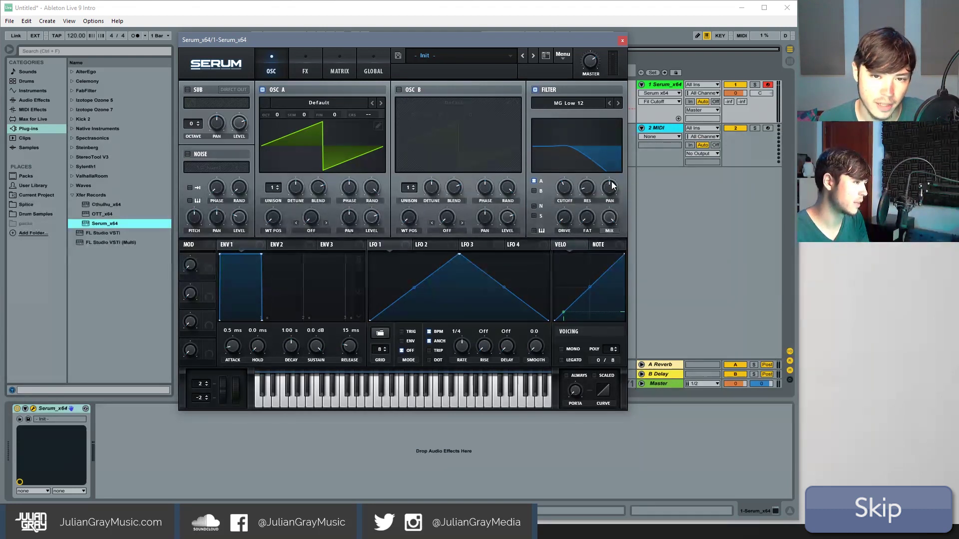
{"action": "left_click_drag", "start_coordinate": [566, 196], "coordinate": [580, 188]}
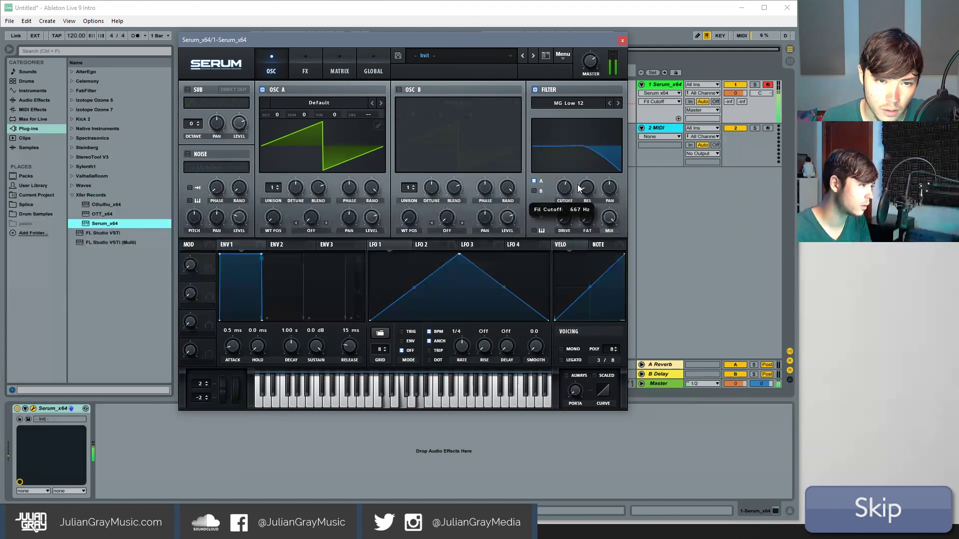
- Set oscillator A's unison to 7 voices and open the filter cutoff fully
{"action": "mouse_move", "coordinate": [271, 188]}
{"action": "left_mouse_down"}
{"action": "mouse_move", "coordinate": [284, 156]}
{"action": "mouse_move", "coordinate": [285, 187]}
{"action": "left_mouse_up"}
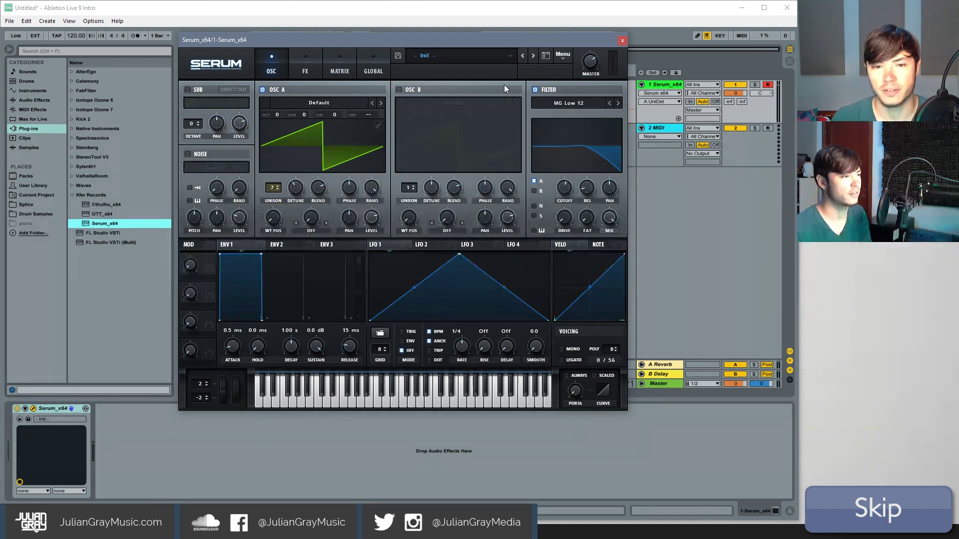
{"action": "left_click_drag", "start_coordinate": [566, 182], "coordinate": [566, 150]}
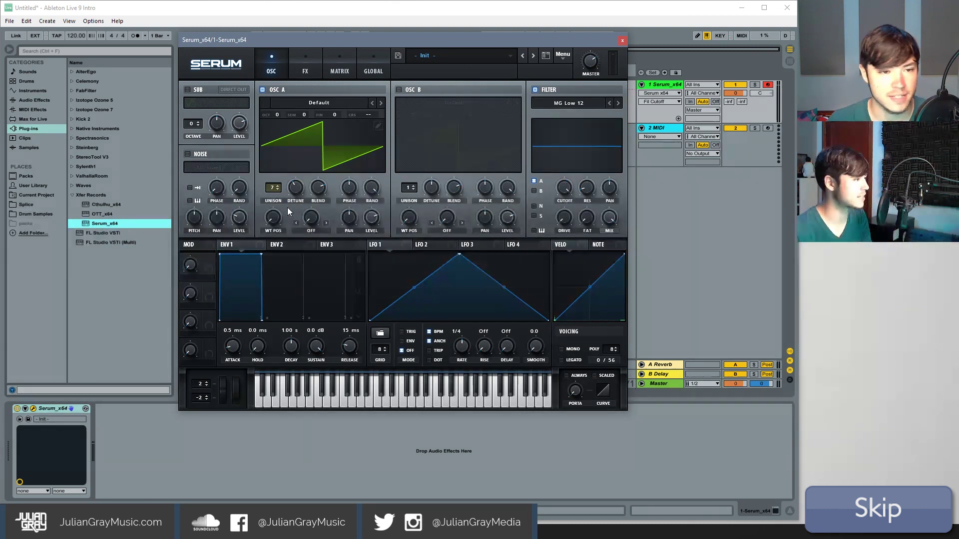
- Load the Basic Shapes wavetable into oscillator A, play test notes and reduce its unison to 1 voice
{"action": "left_click", "coordinate": [348, 103]}
{"action": "mouse_move", "coordinate": [300, 114]}
{"action": "left_click", "coordinate": [376, 161]}
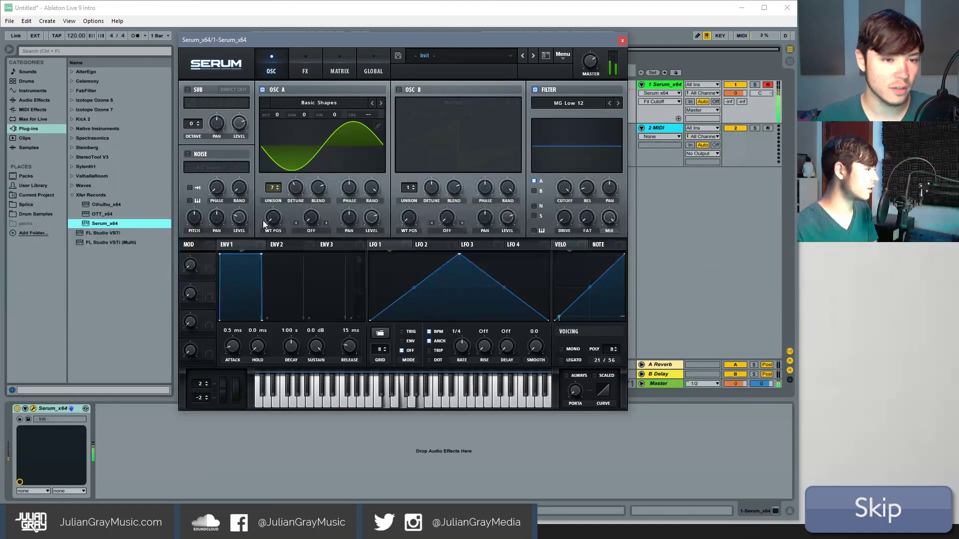
{"action": "key", "text": "a"}
{"action": "key", "text": "d"}
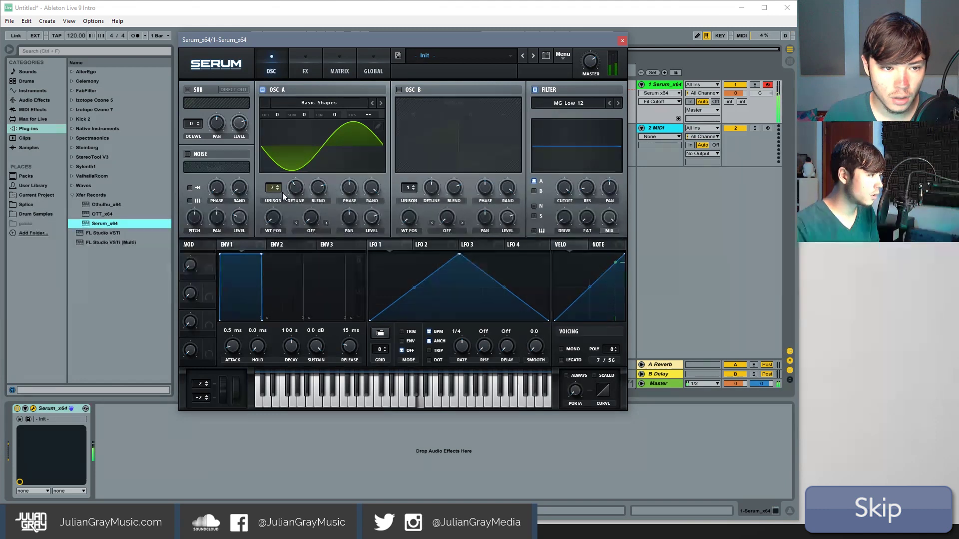
{"action": "left_click_drag", "start_coordinate": [275, 189], "coordinate": [277, 325]}
{"action": "left_click", "coordinate": [565, 189]}
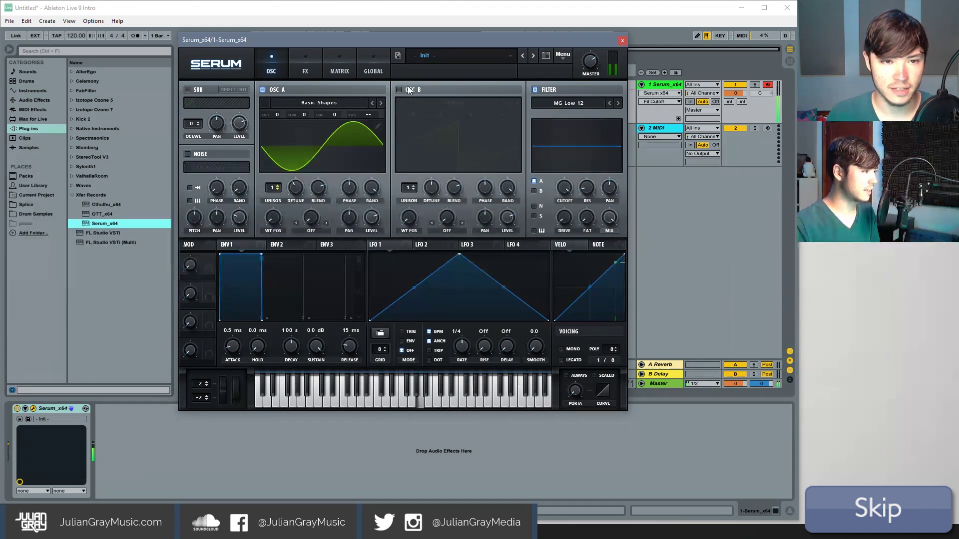
- Move oscillator A's wavetable position to the saw shape and on to the triangle at position 3, playing test notes
{"action": "left_click", "coordinate": [276, 221]}
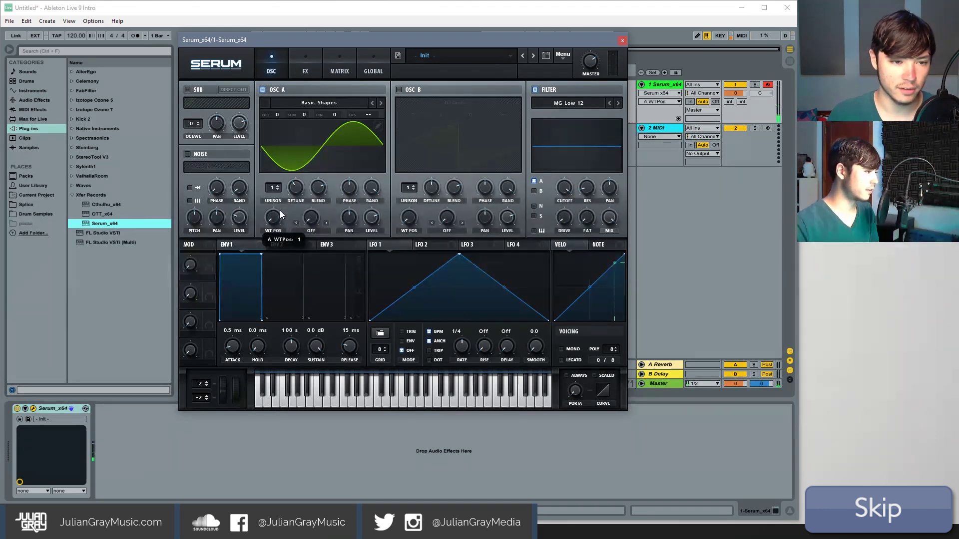
{"action": "left_click_drag", "start_coordinate": [279, 202], "coordinate": [281, 194]}
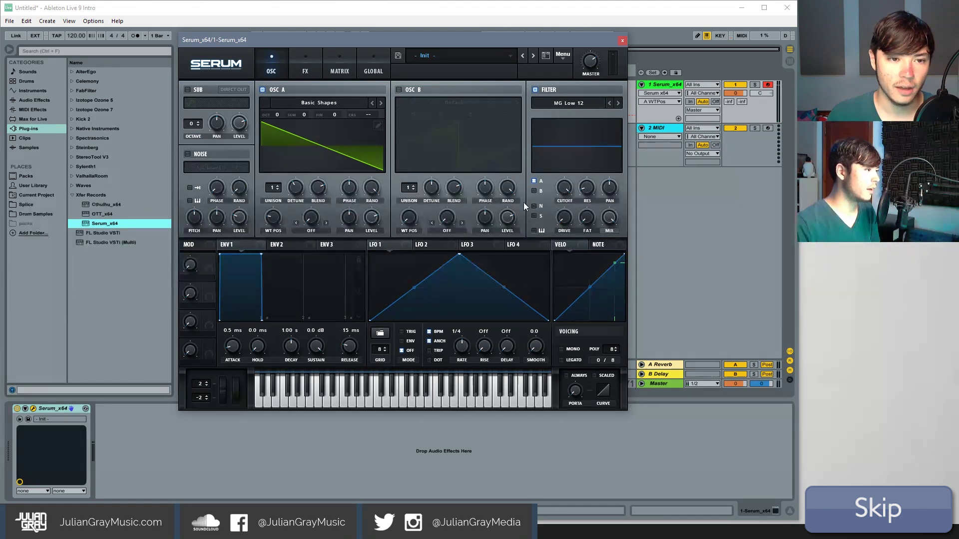
{"action": "key", "text": "a"}
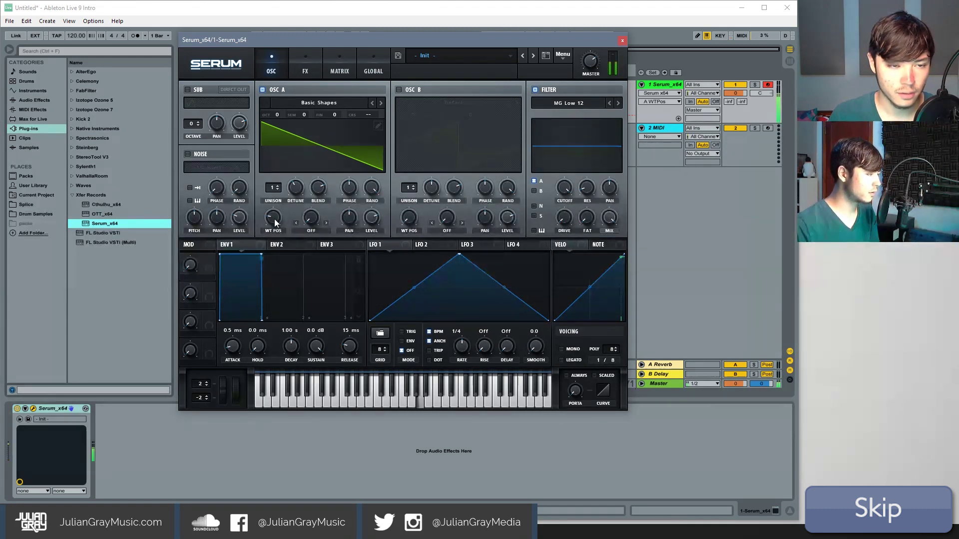
{"action": "key", "text": "a"}
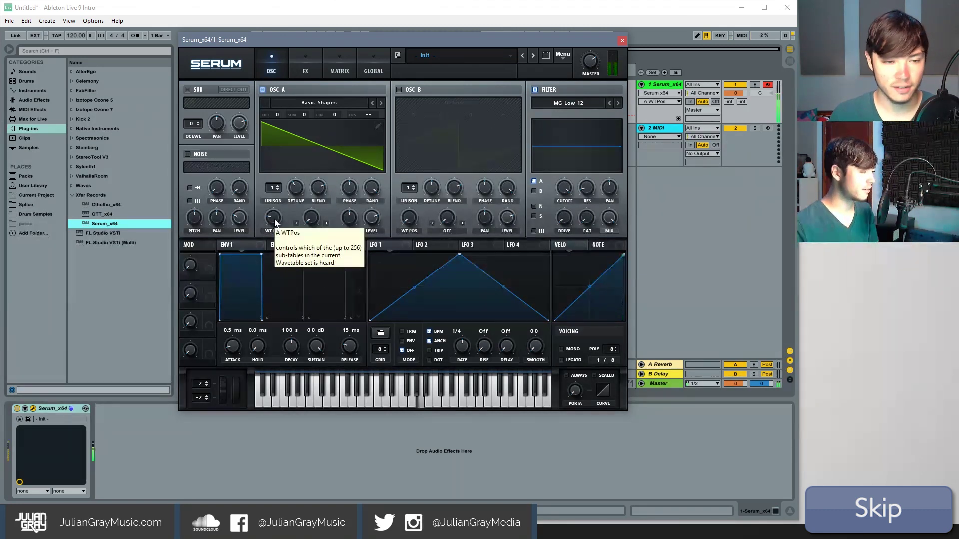
{"action": "left_click_drag", "start_coordinate": [275, 224], "coordinate": [285, 214]}
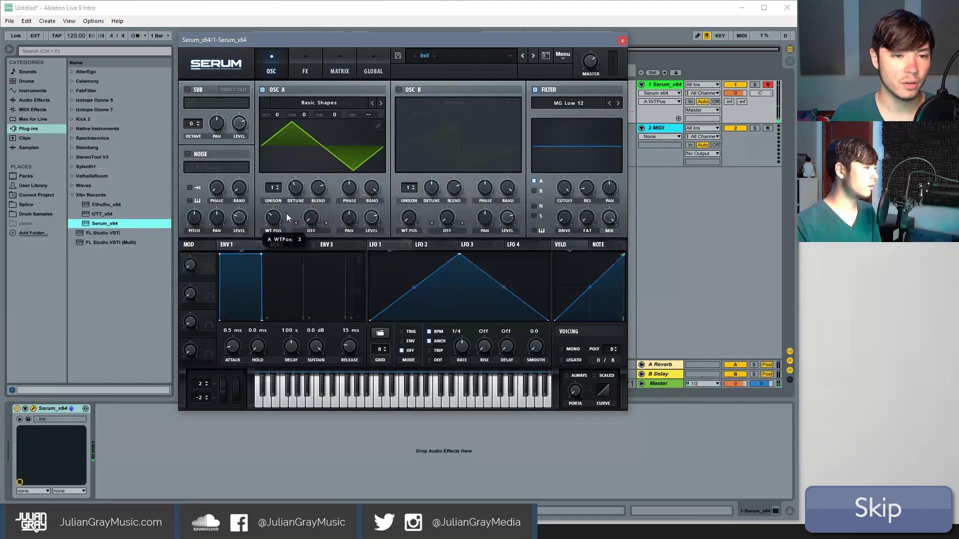
{"action": "key", "text": "a"}
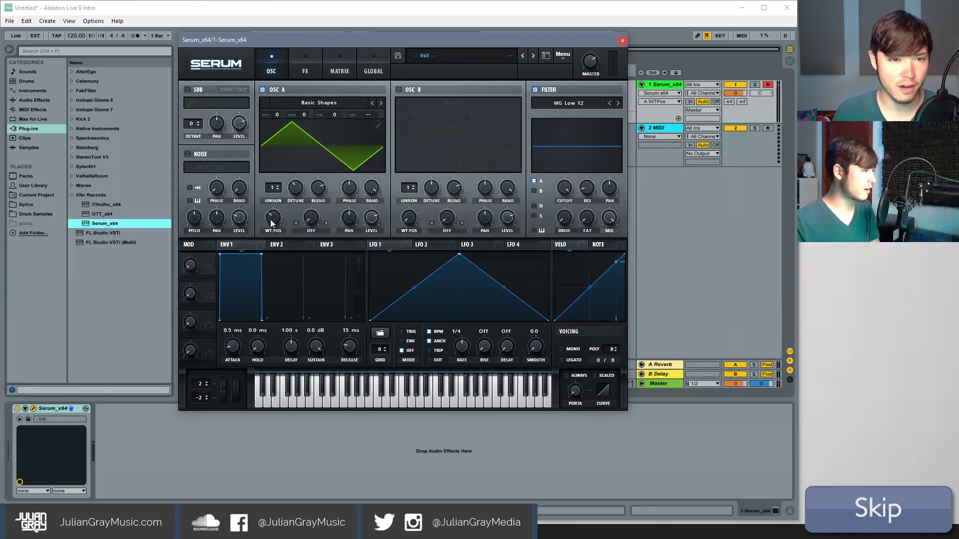
- Step oscillator A's wavetable position through the square and pulse shapes, return it to the plain saw and play a test note
{"action": "left_click_drag", "start_coordinate": [271, 219], "coordinate": [279, 215]}
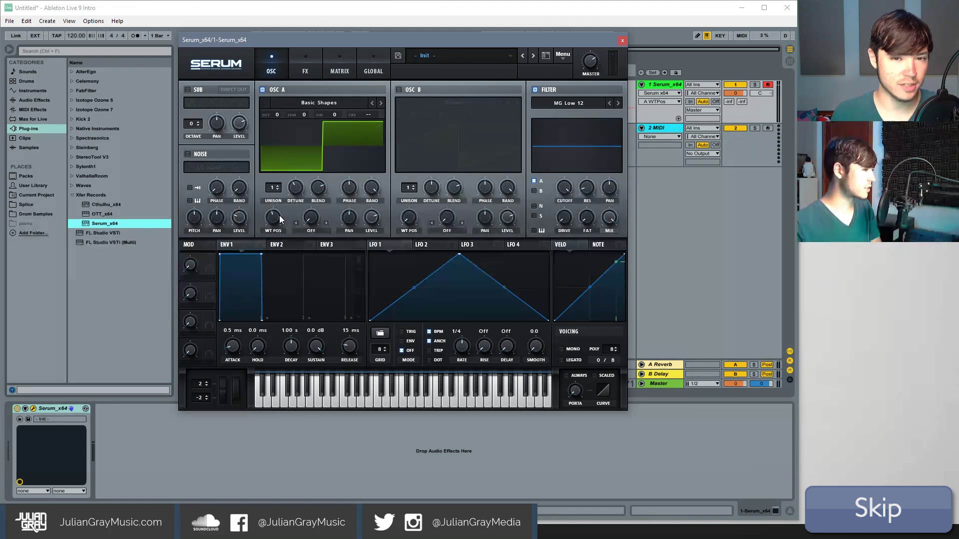
{"action": "left_click_drag", "start_coordinate": [280, 214], "coordinate": [295, 217]}
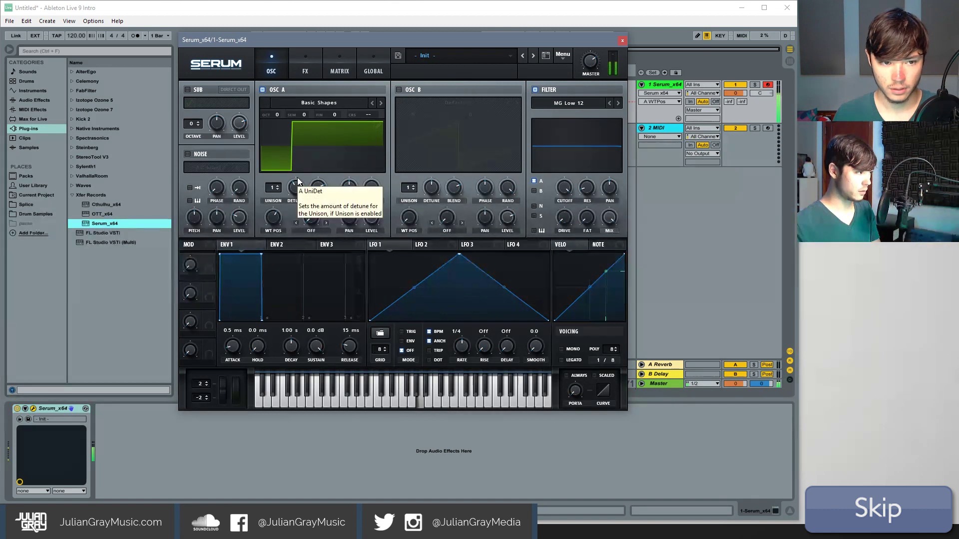
{"action": "left_click_drag", "start_coordinate": [266, 216], "coordinate": [288, 215]}
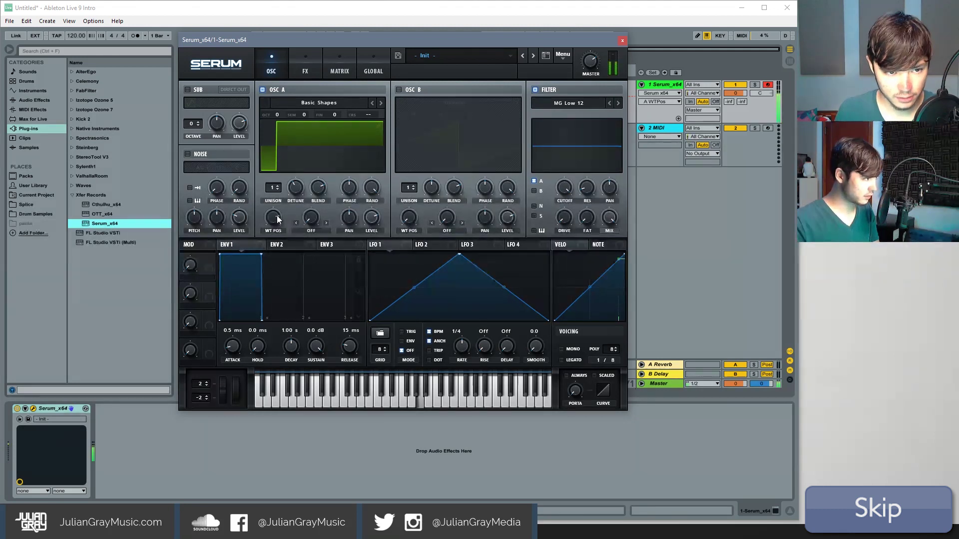
{"action": "left_click_drag", "start_coordinate": [278, 219], "coordinate": [278, 217]}
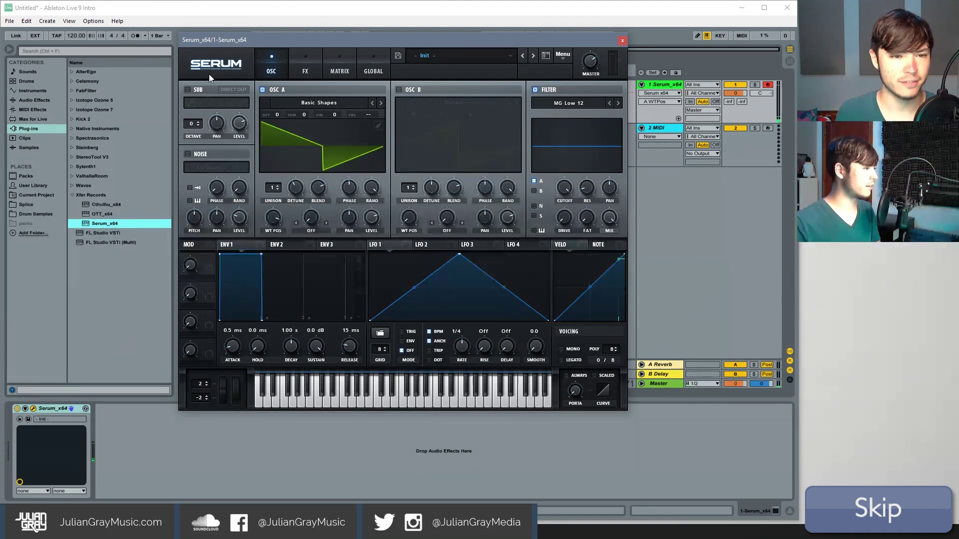
{"action": "left_click_drag", "start_coordinate": [274, 218], "coordinate": [254, 269]}
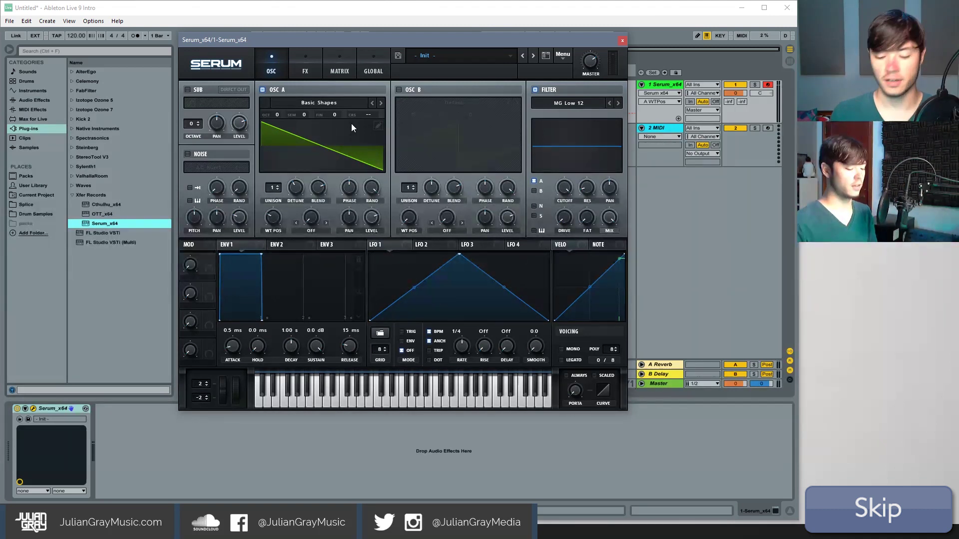
{"action": "key", "text": "a"}
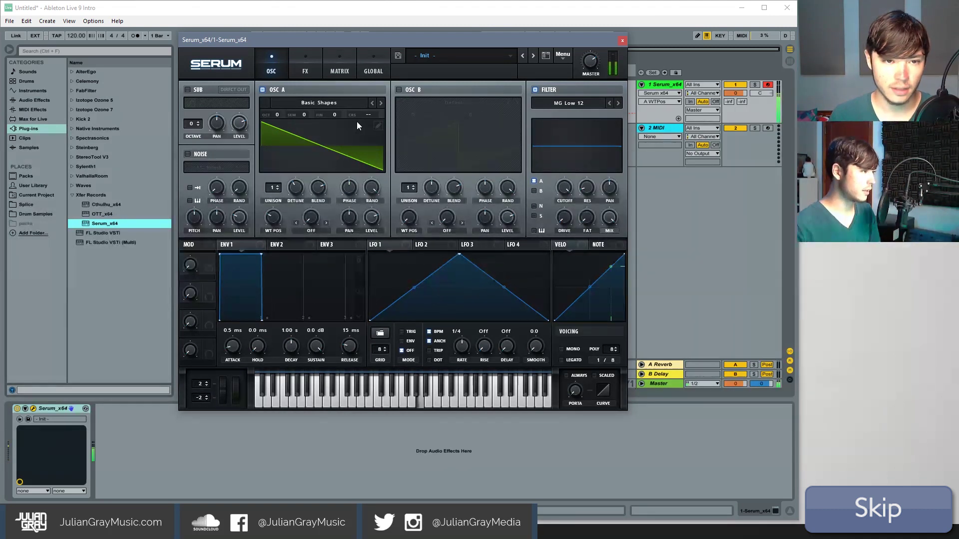
- Set oscillator A's unison to 2 voices and lower its detune to nearly zero
{"action": "left_click", "coordinate": [277, 186]}
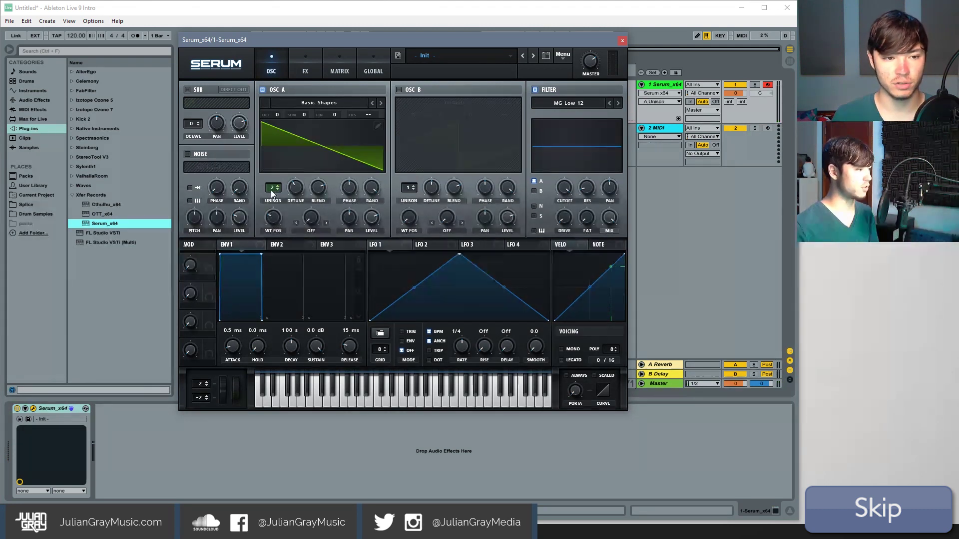
{"action": "left_click", "coordinate": [295, 188]}
{"action": "mouse_move", "coordinate": [295, 188]}
{"action": "left_mouse_down"}
{"action": "mouse_move", "coordinate": [296, 197]}
{"action": "mouse_move", "coordinate": [293, 188]}
{"action": "left_mouse_up"}
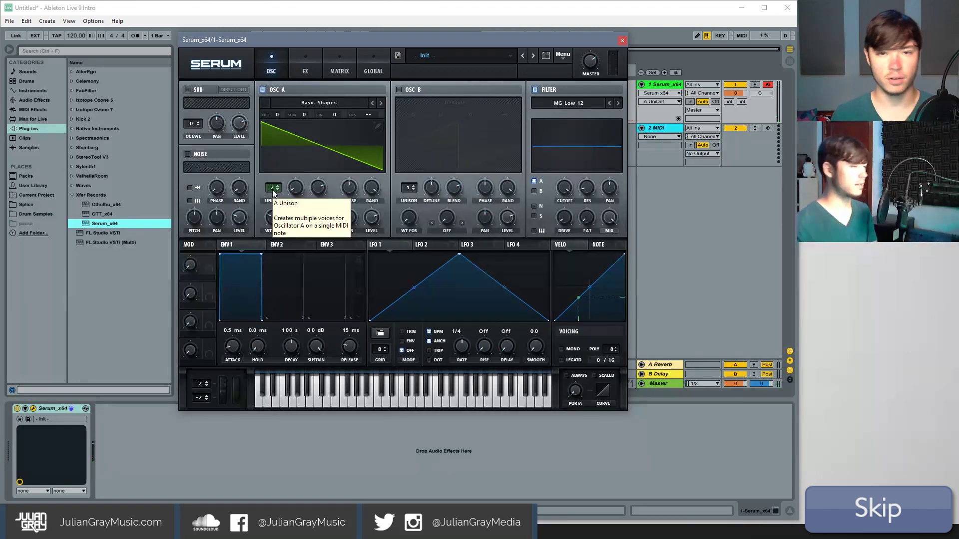
- Raise oscillator A's unison to 5 voices and widen its detune to about 0.04
{"action": "left_click", "coordinate": [278, 186]}
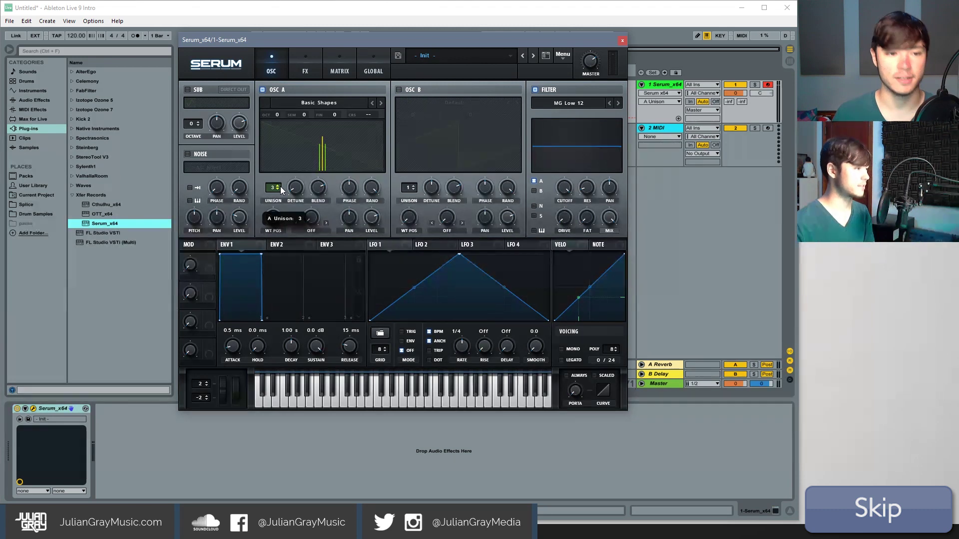
{"action": "left_click", "coordinate": [279, 186]}
{"action": "left_click", "coordinate": [279, 186]}
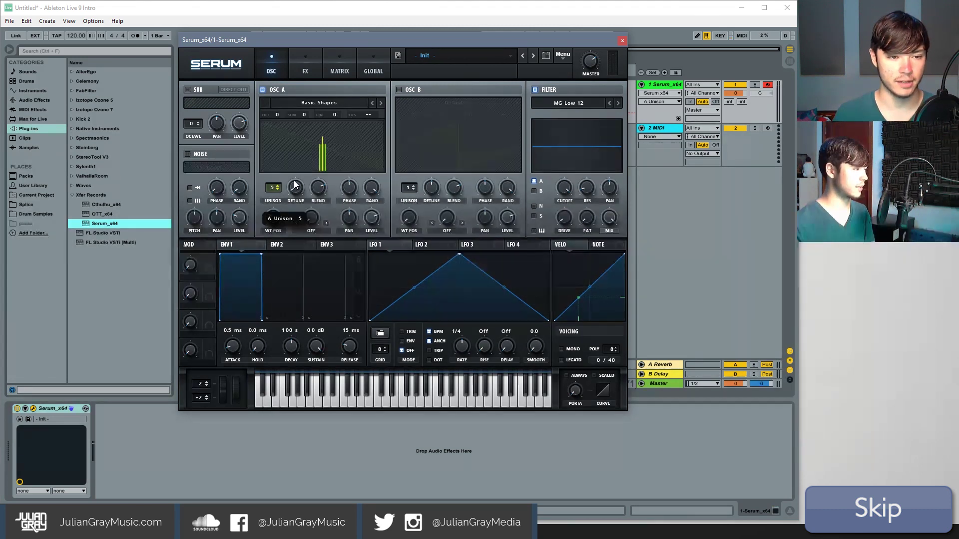
{"action": "mouse_move", "coordinate": [294, 187]}
{"action": "left_mouse_down"}
{"action": "mouse_move", "coordinate": [310, 185]}
{"action": "mouse_move", "coordinate": [305, 169]}
{"action": "mouse_move", "coordinate": [331, 119]}
{"action": "mouse_move", "coordinate": [309, 145]}
{"action": "mouse_move", "coordinate": [295, 188]}
{"action": "left_mouse_up"}
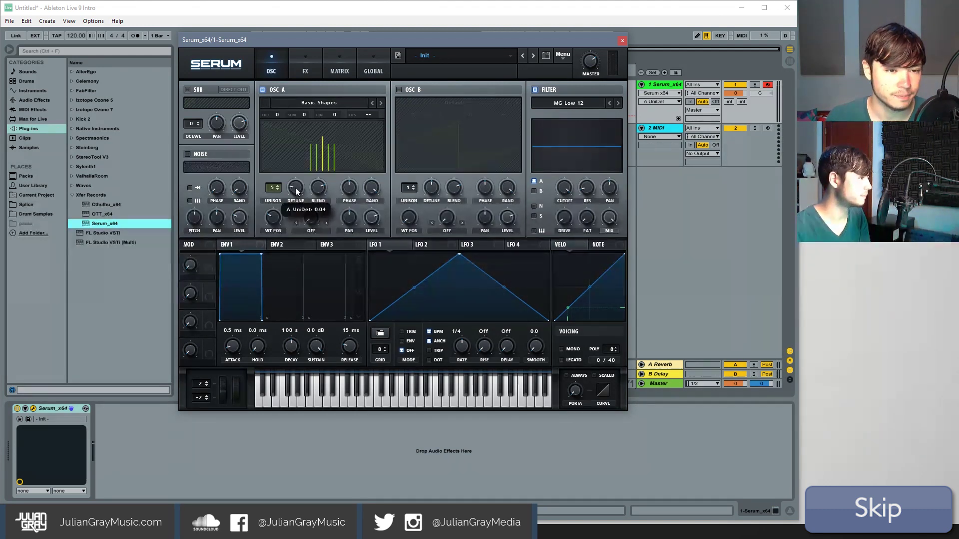
- Raise oscillator A's unison to 7 voices and widen its detune beyond 0.06, playing a test note
{"action": "scroll", "coordinate": [275, 188], "scroll_direction": "up", "scroll_amount": 2}
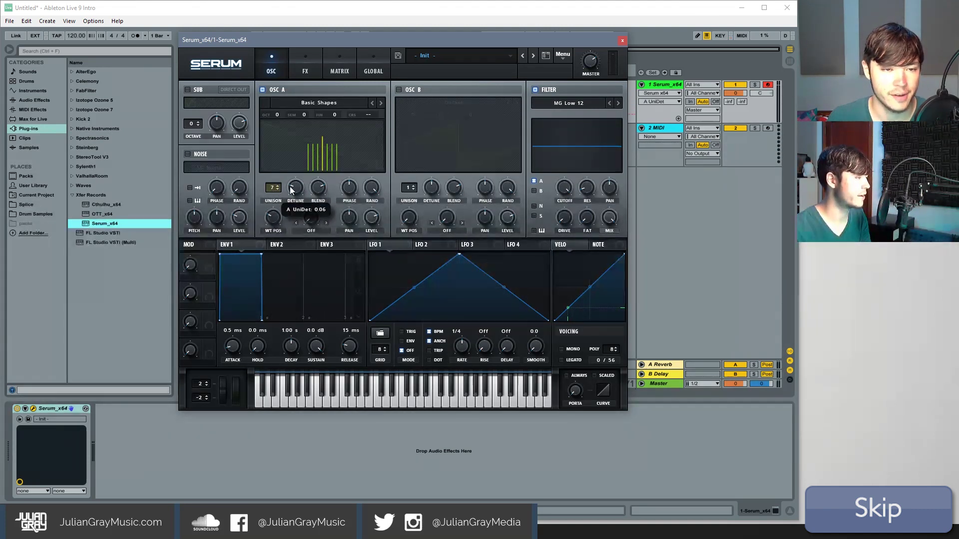
{"action": "scroll", "coordinate": [295, 188], "scroll_direction": "up", "scroll_amount": 4}
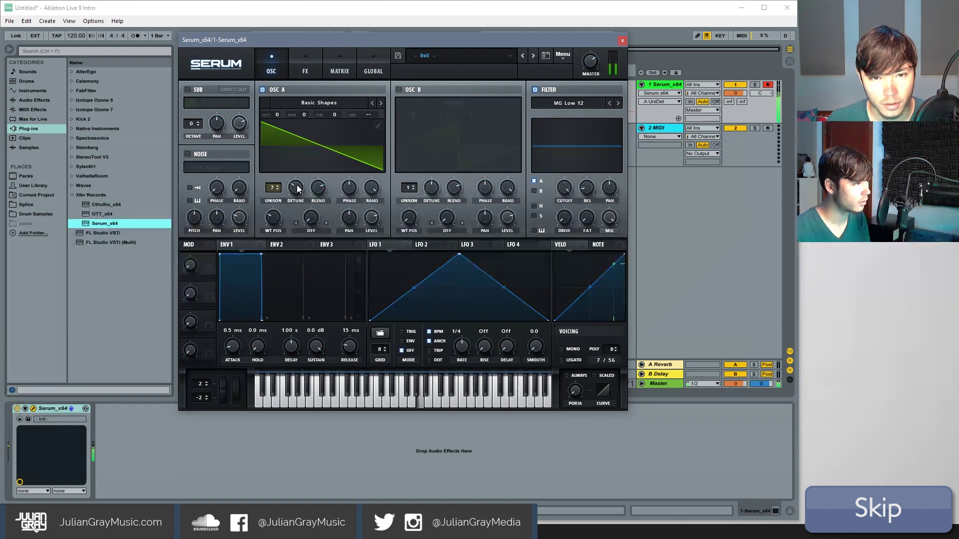
{"action": "left_click", "coordinate": [297, 185]}
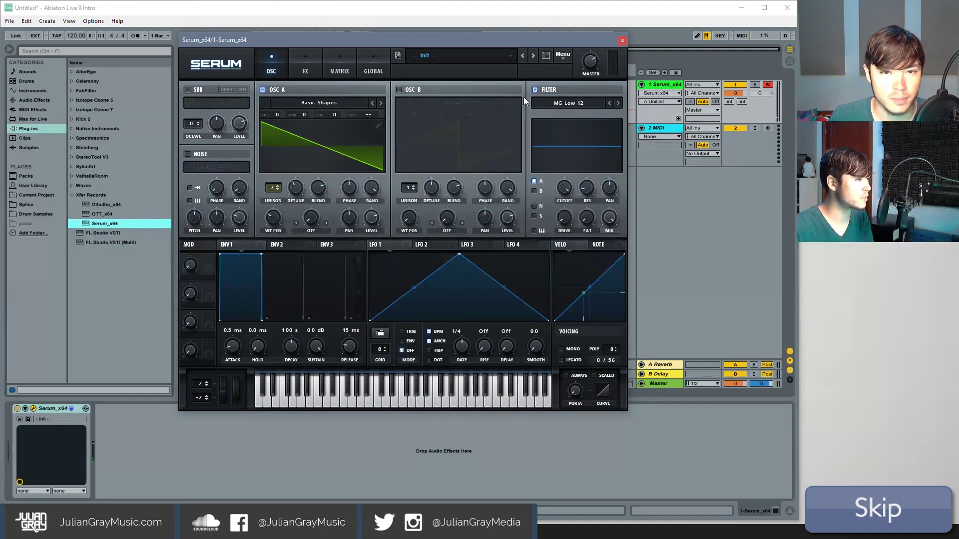
- Lower the low-pass filter's cutoff partway and pick out its drive and resonance controls
{"action": "left_click_drag", "start_coordinate": [562, 194], "coordinate": [550, 216]}
{"action": "left_click", "coordinate": [565, 224]}
{"action": "left_click", "coordinate": [587, 188]}
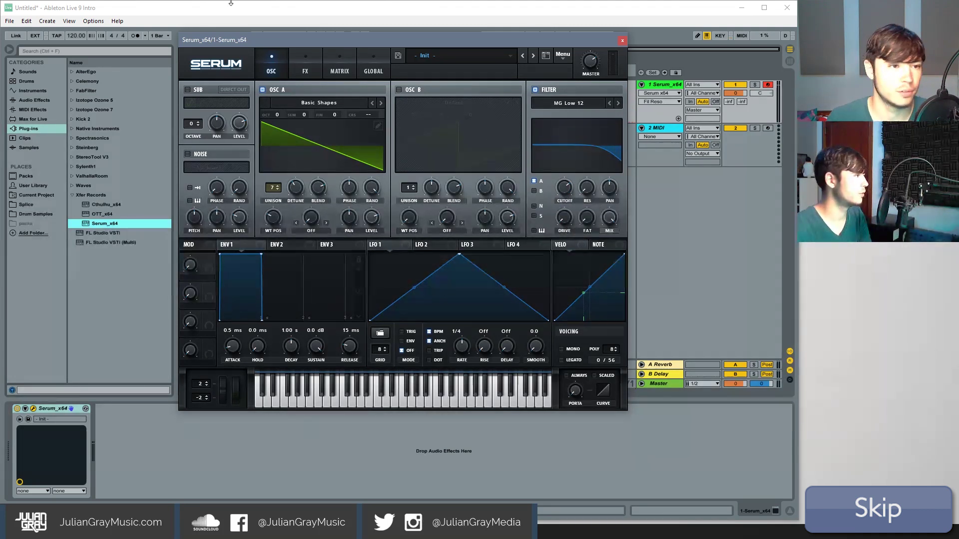
- Look up EQ Three among the browser's audio effects and move the Serum window slightly down to uncover the transport
{"action": "left_click", "coordinate": [34, 99]}
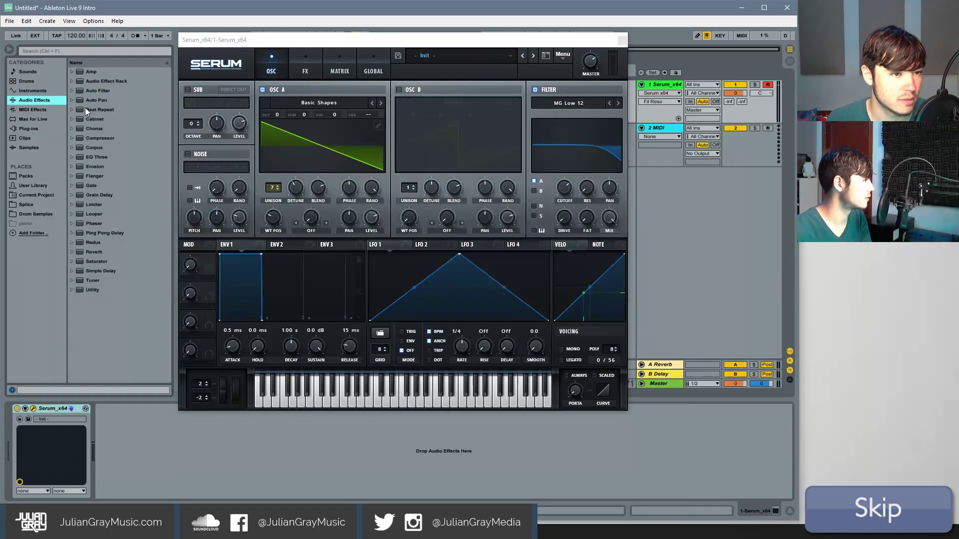
{"action": "left_click", "coordinate": [90, 157]}
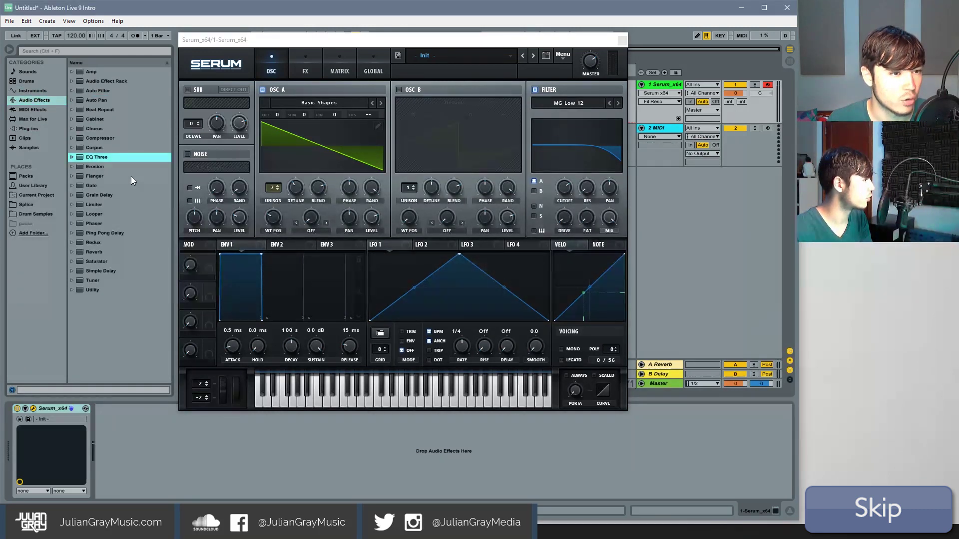
{"action": "mouse_move", "coordinate": [299, 34]}
{"action": "left_mouse_down"}
{"action": "mouse_move", "coordinate": [327, 34]}
{"action": "mouse_move", "coordinate": [300, 46]}
{"action": "left_mouse_up"}
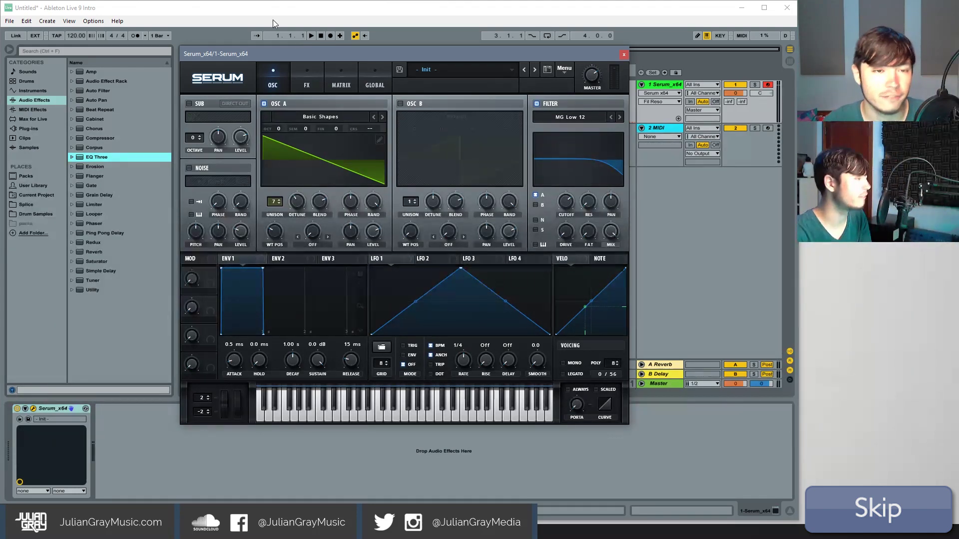
- Open the filter cutoff almost fully, lower it to a muffled setting and play a test chord
{"action": "left_click_drag", "start_coordinate": [585, 163], "coordinate": [604, 139]}
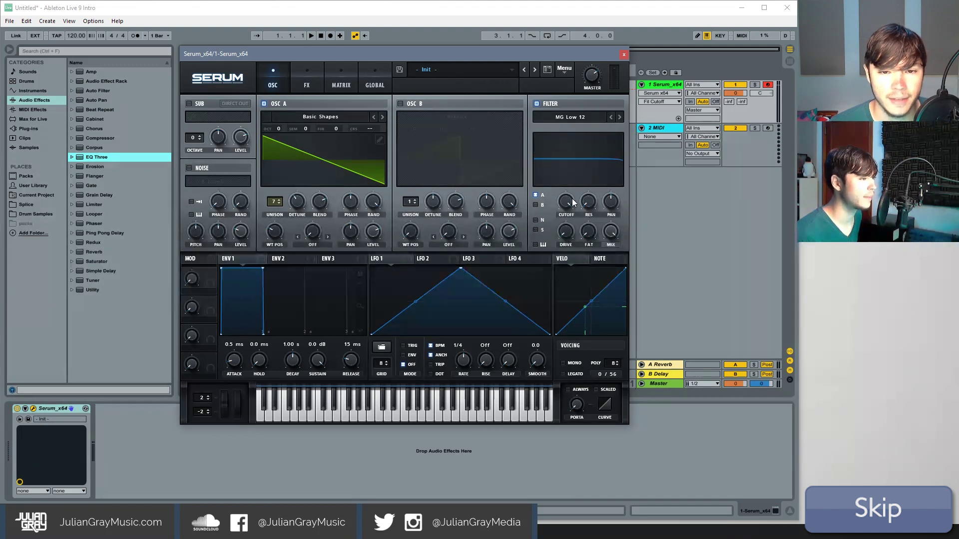
{"action": "left_click_drag", "start_coordinate": [574, 202], "coordinate": [550, 229]}
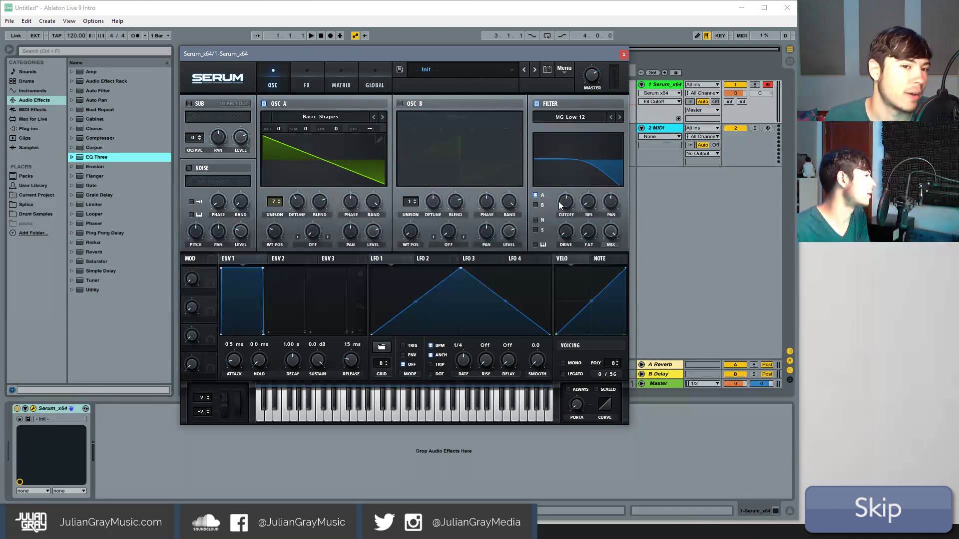
{"action": "key", "text": "a"}
{"action": "key", "text": "d"}
{"action": "key", "text": "g"}
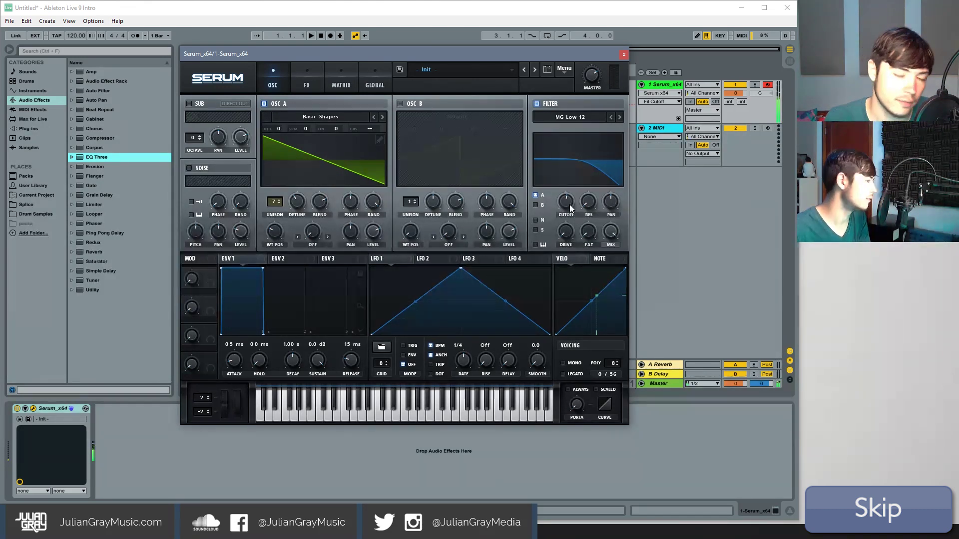
- Open the filter cutoff almost fully, play the test chord and lower the cutoff to about 228 Hz
{"action": "left_click_drag", "start_coordinate": [570, 207], "coordinate": [619, 91]}
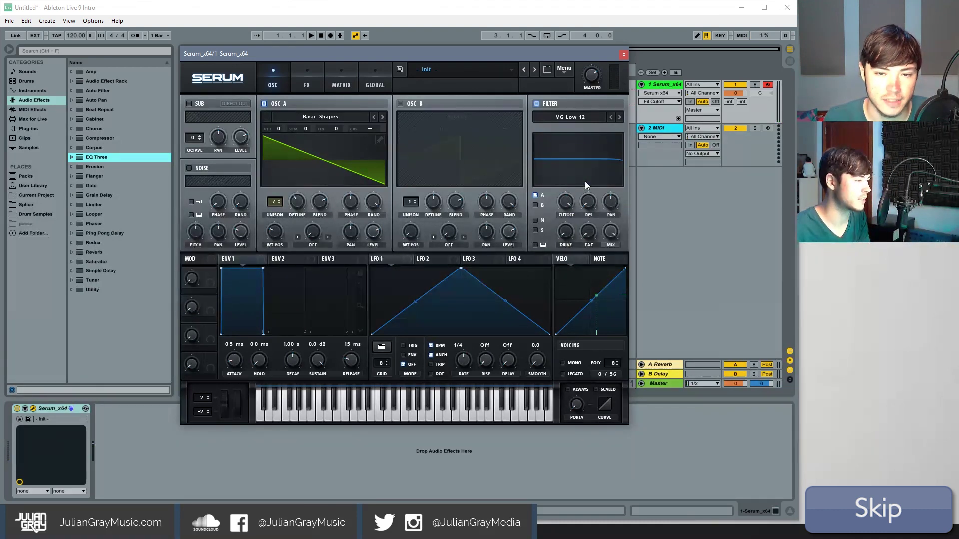
{"action": "key", "text": "a"}
{"action": "key", "text": "d"}
{"action": "key", "text": "g"}
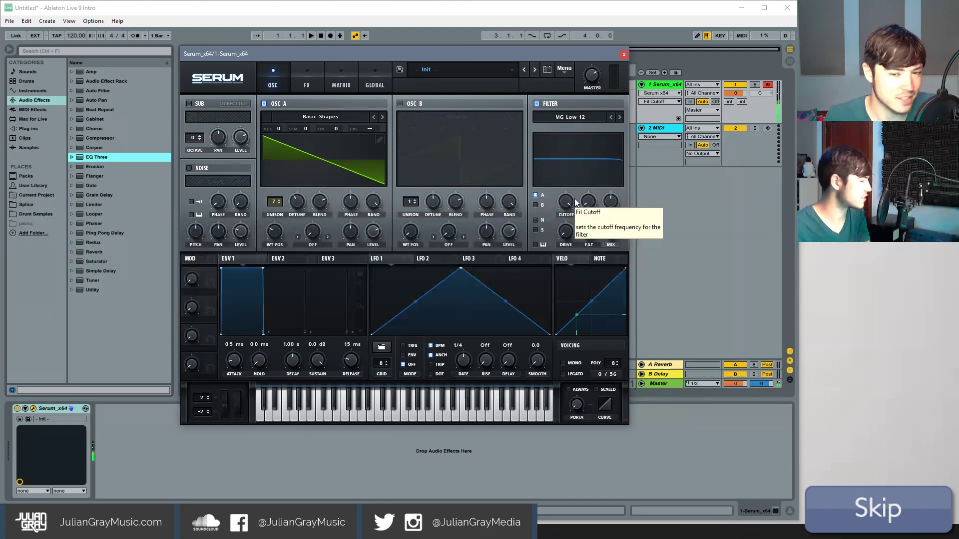
{"action": "left_click_drag", "start_coordinate": [572, 205], "coordinate": [552, 245]}
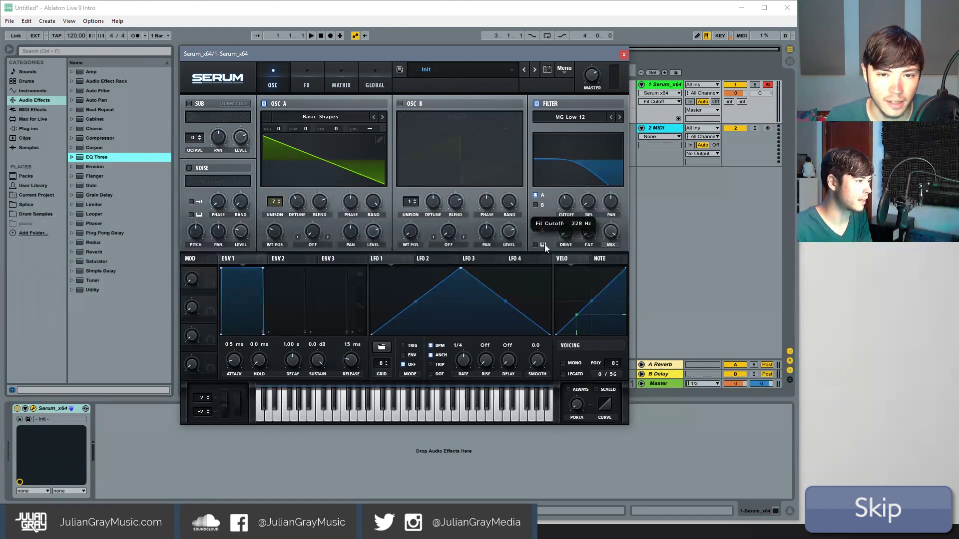
- Enable Serum's Reverb effect and raise the oscillator section's filter cutoff while holding a chord
{"action": "left_click", "coordinate": [308, 84]}
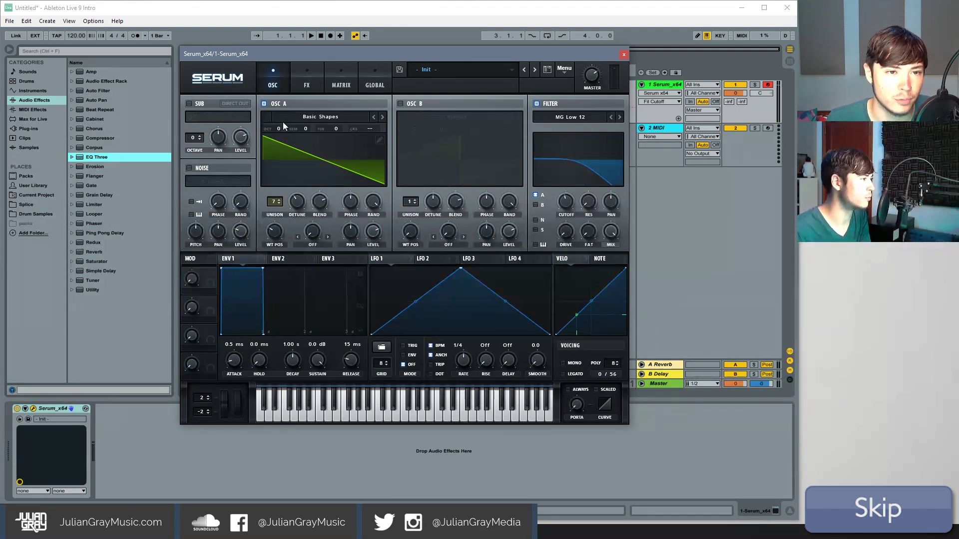
{"action": "left_click", "coordinate": [193, 210]}
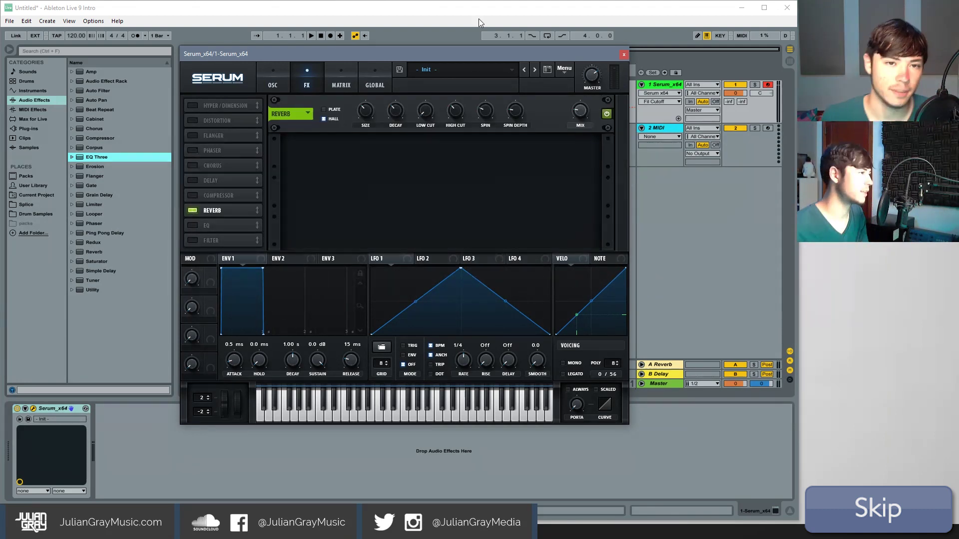
{"action": "left_click_drag", "start_coordinate": [486, 52], "coordinate": [485, 52]}
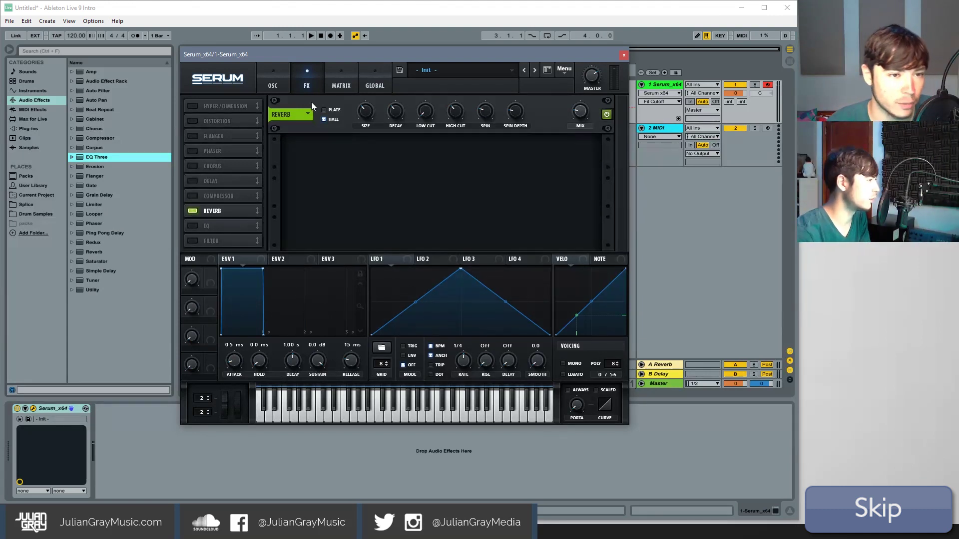
{"action": "left_click", "coordinate": [579, 112]}
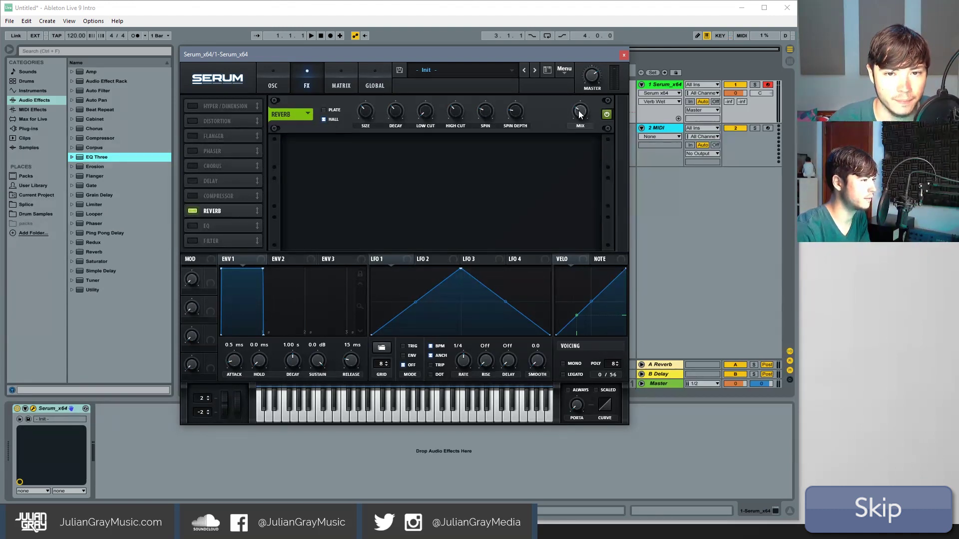
{"action": "left_click", "coordinate": [273, 83]}
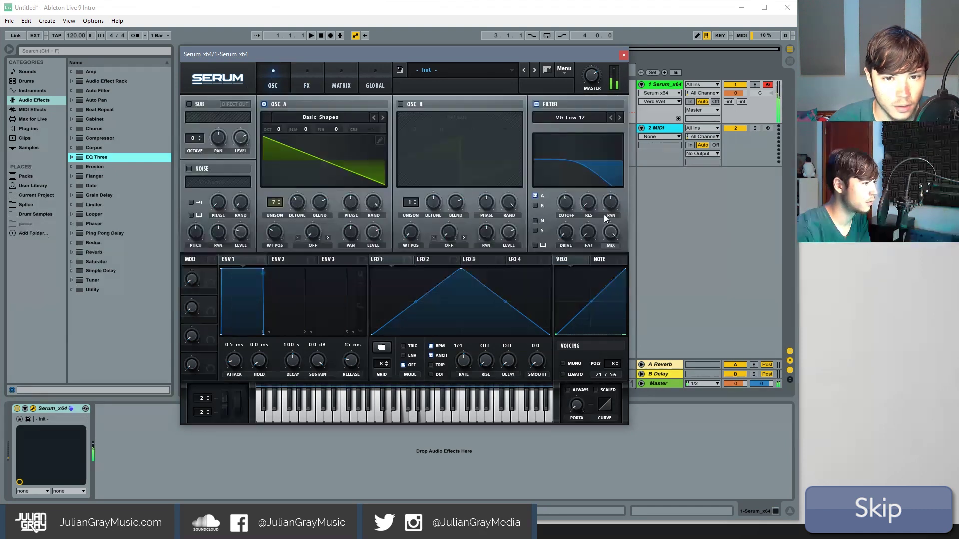
{"action": "left_click_drag", "start_coordinate": [571, 202], "coordinate": [577, 205]}
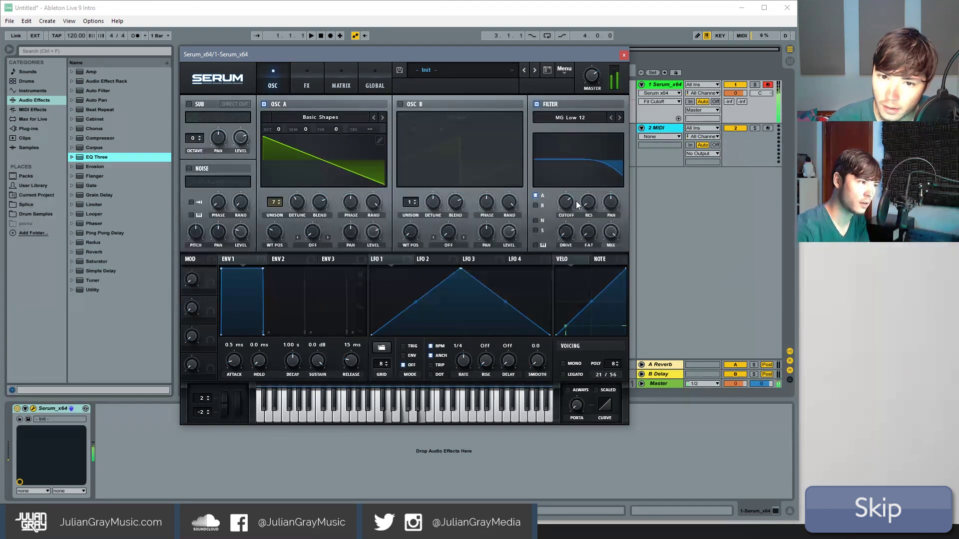
- Adjust the reverb to a size of 44%, a decay of 5.0 s and a wet mix of about 56%
{"action": "left_click", "coordinate": [307, 76]}
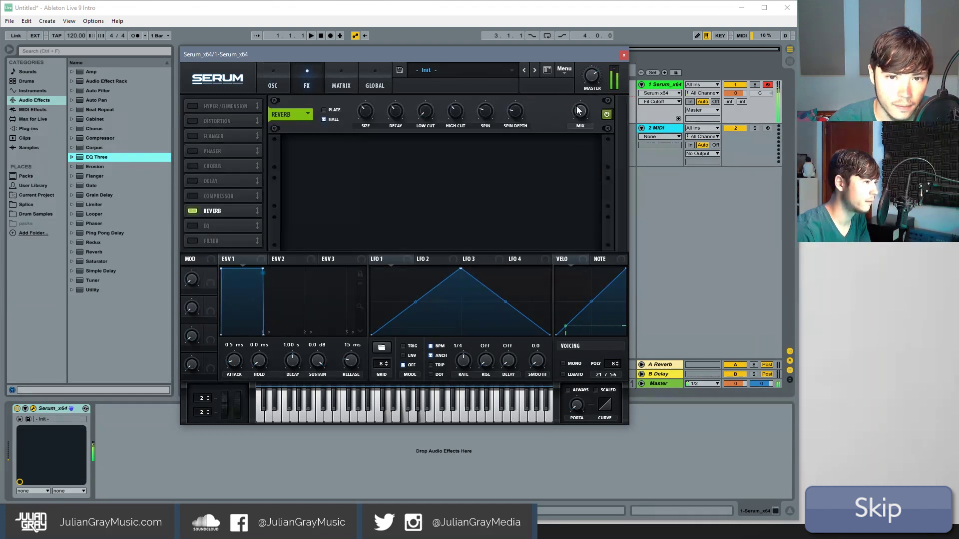
{"action": "left_click_drag", "start_coordinate": [578, 110], "coordinate": [598, 106]}
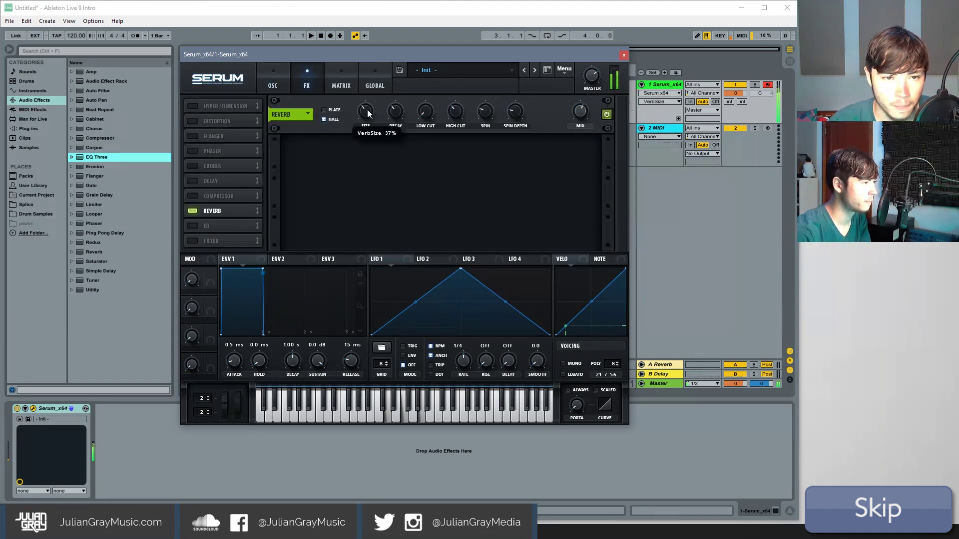
{"action": "mouse_move", "coordinate": [368, 109]}
{"action": "left_mouse_down"}
{"action": "mouse_move", "coordinate": [367, 118]}
{"action": "mouse_move", "coordinate": [368, 110]}
{"action": "left_mouse_up"}
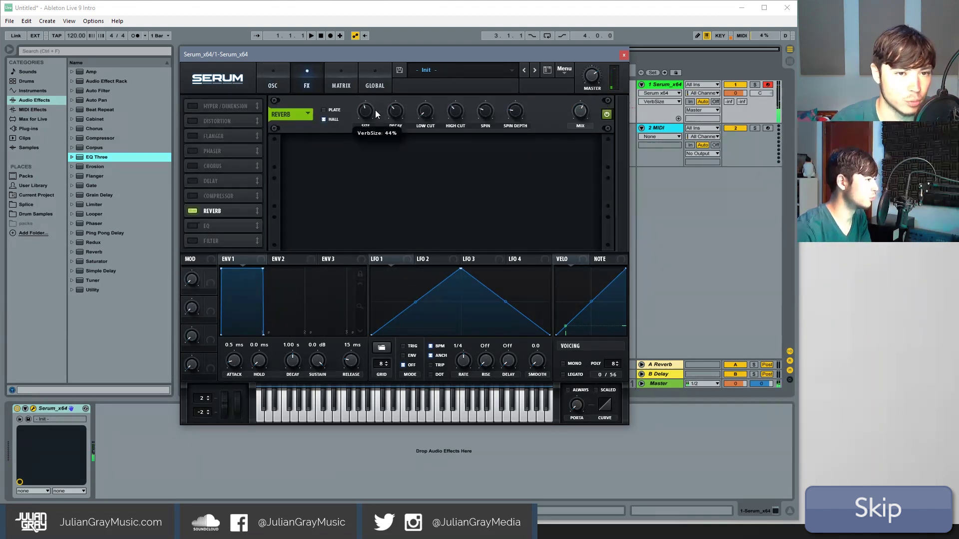
{"action": "left_click", "coordinate": [395, 115]}
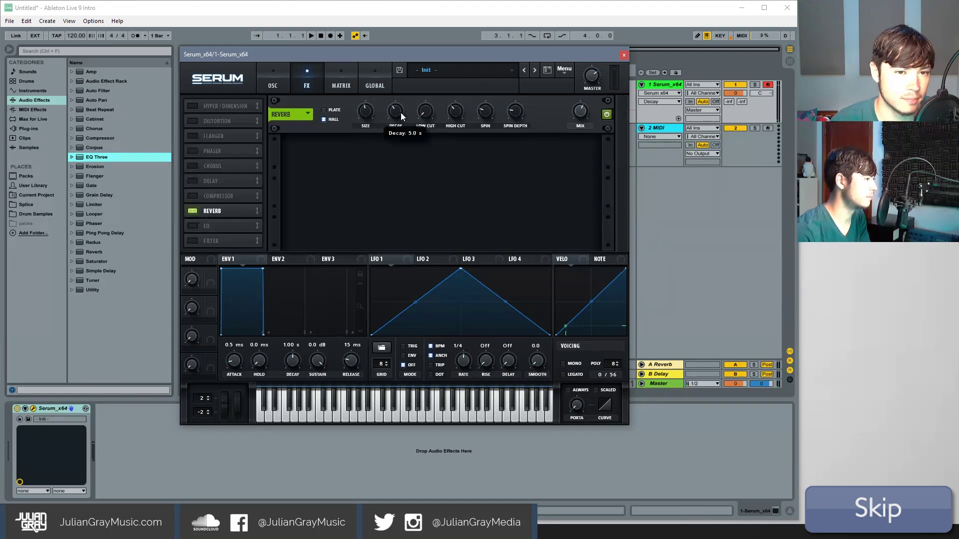
{"action": "left_click_drag", "start_coordinate": [580, 111], "coordinate": [583, 108]}
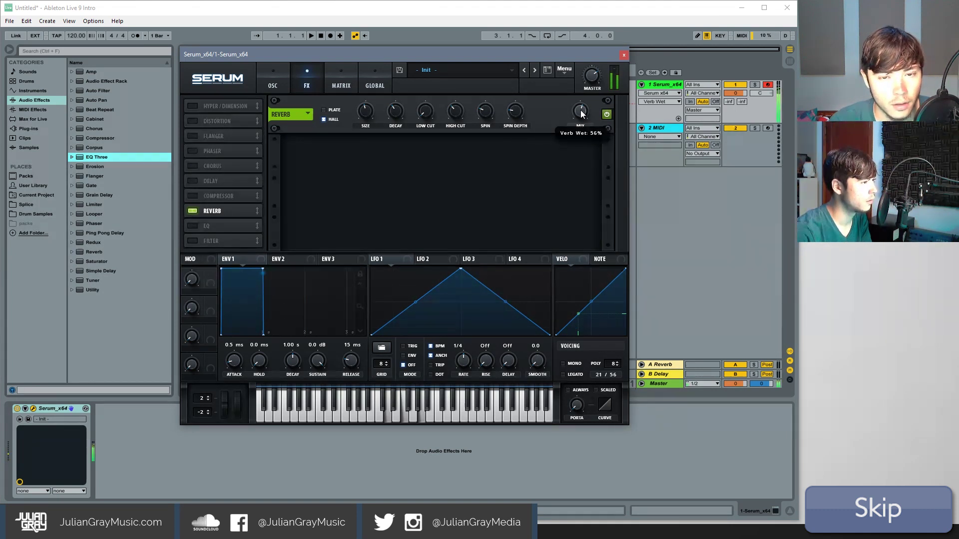
- Return to the oscillator section and lower the filter cutoff to about its middle setting
{"action": "left_click", "coordinate": [286, 71]}
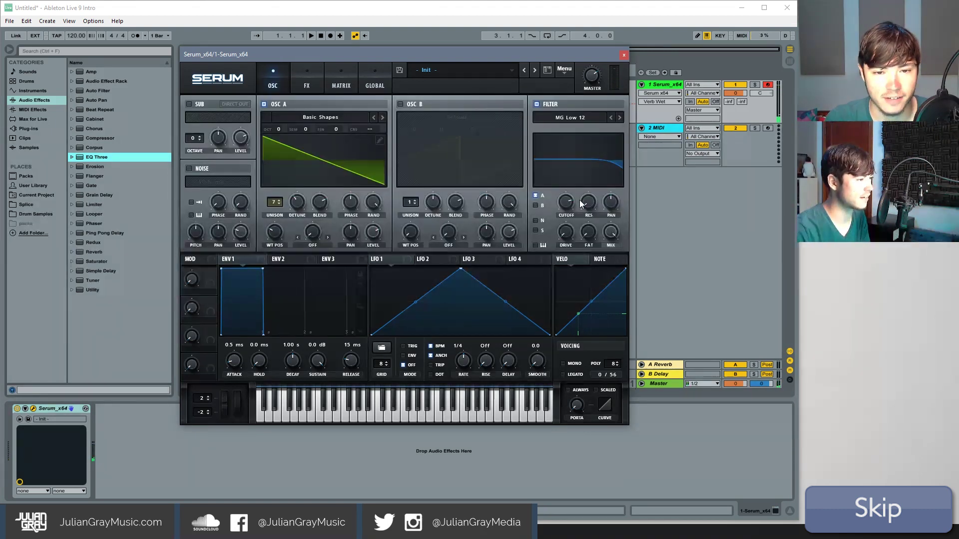
{"action": "left_click_drag", "start_coordinate": [566, 202], "coordinate": [541, 207]}
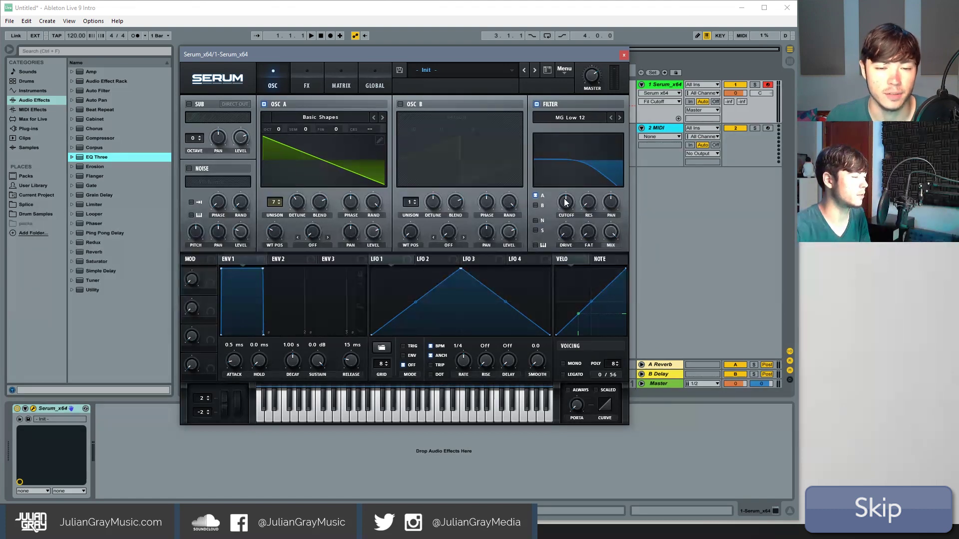
- Try a 78 ms attack with an adjusted curve on Envelope 1 and return the attack to 0 ms
{"action": "left_click", "coordinate": [227, 273]}
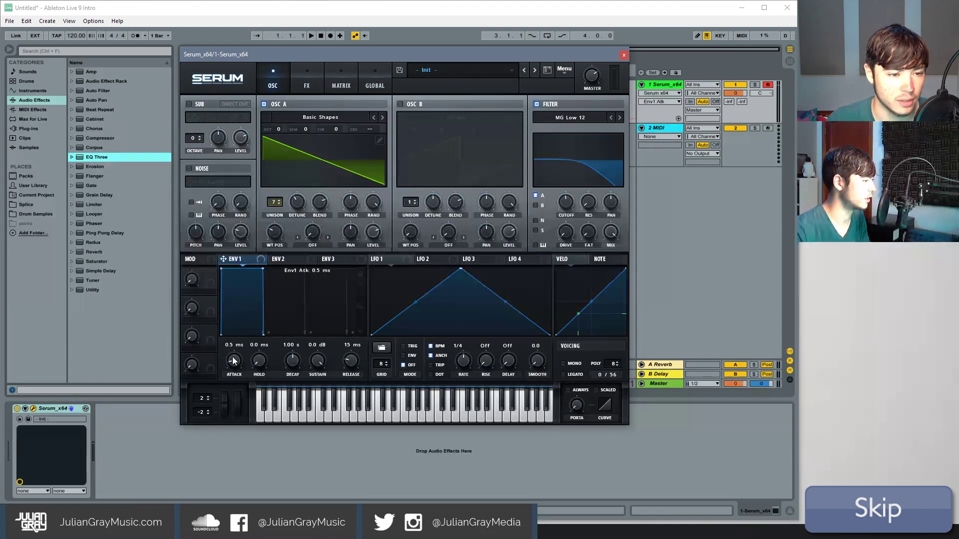
{"action": "left_click_drag", "start_coordinate": [223, 271], "coordinate": [224, 316]}
{"action": "left_click", "coordinate": [223, 302]}
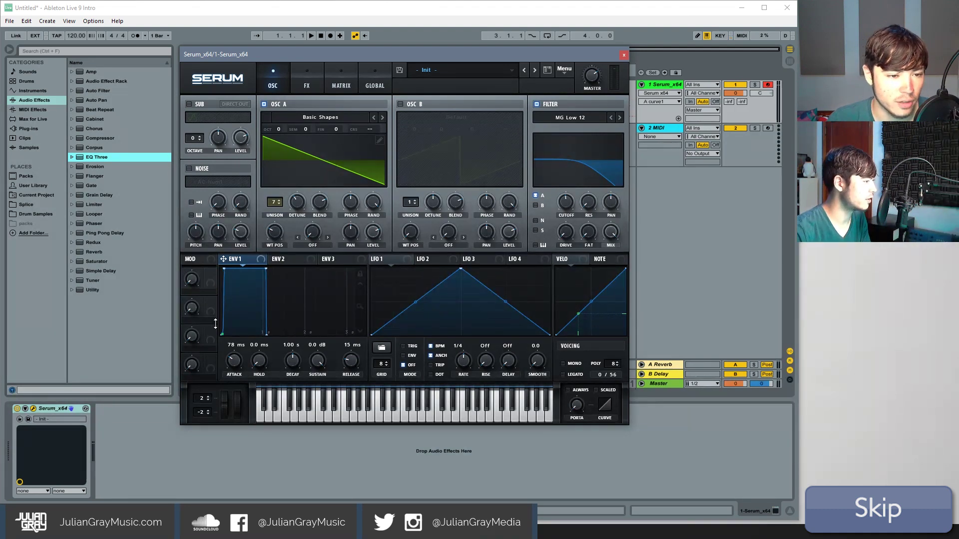
{"action": "left_click", "coordinate": [224, 270]}
{"action": "left_click_drag", "start_coordinate": [224, 269], "coordinate": [219, 270]}
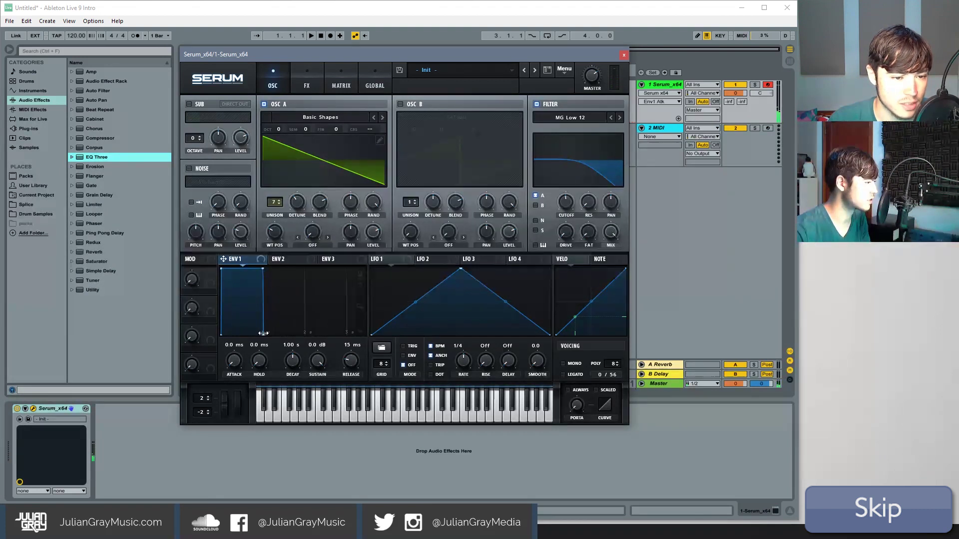
- Try Envelope 1 with a 274 ms attack and with a plucky -47.2 dB sustain, returning attack to 0 ms and sustain to 0 dB
{"action": "left_click_drag", "start_coordinate": [231, 362], "coordinate": [242, 331]}
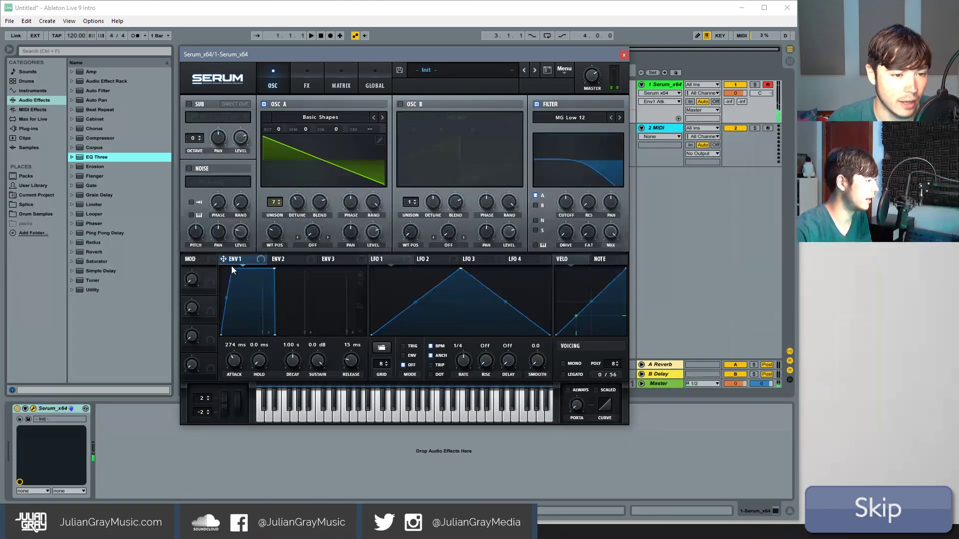
{"action": "left_click_drag", "start_coordinate": [232, 269], "coordinate": [265, 327]}
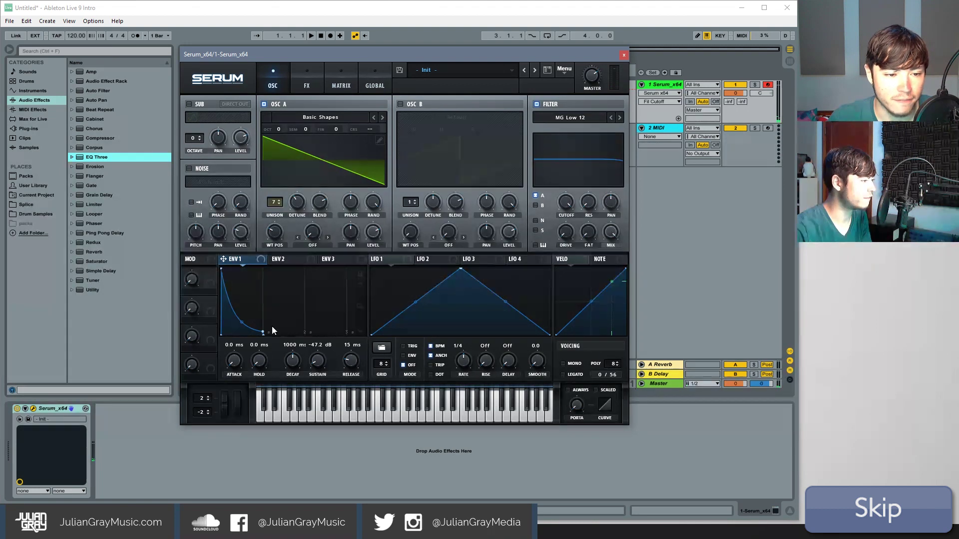
{"action": "left_click_drag", "start_coordinate": [264, 332], "coordinate": [263, 265]}
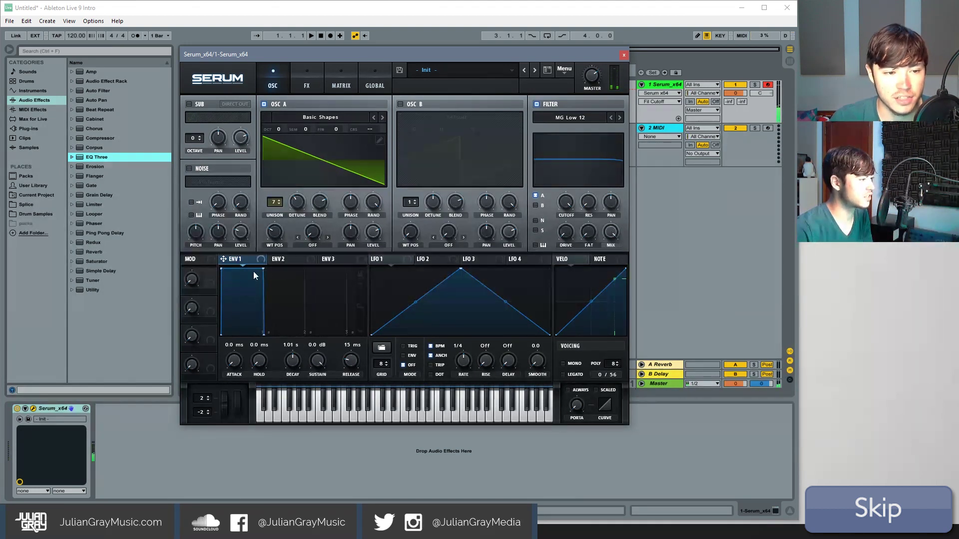
- Set Envelope 1's attack to about 214 ms with an outward-bent curve and lengthen its release to about 165 ms
{"action": "left_click_drag", "start_coordinate": [227, 269], "coordinate": [251, 257]}
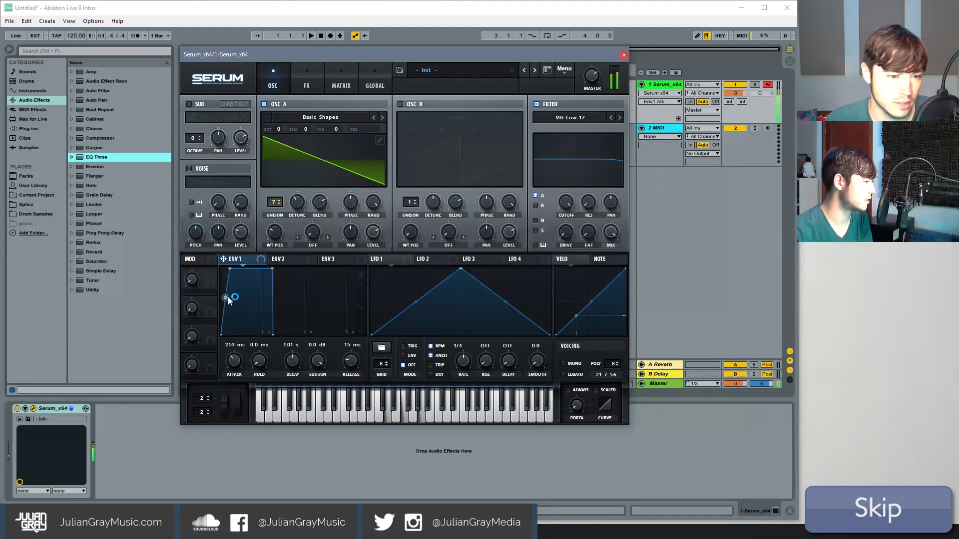
{"action": "left_click_drag", "start_coordinate": [228, 298], "coordinate": [231, 275]}
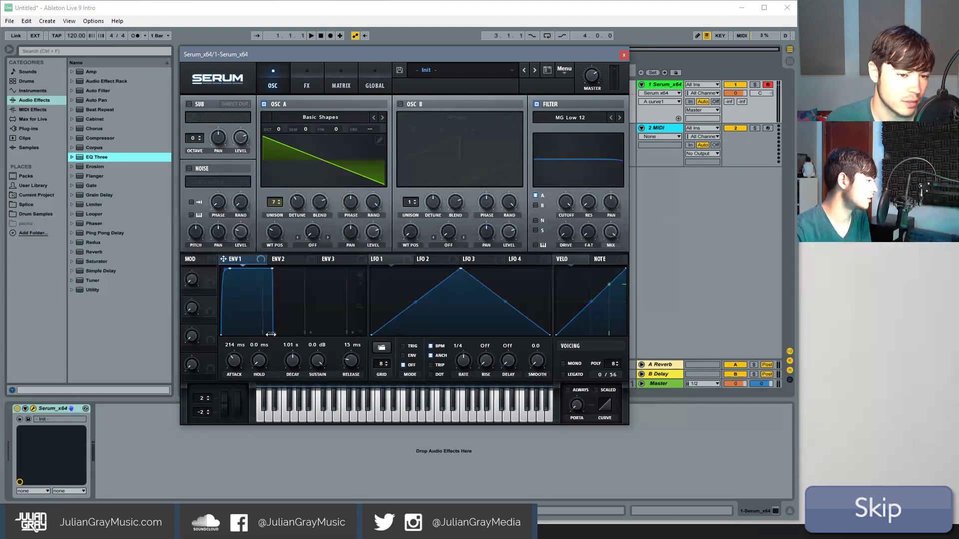
{"action": "left_click_drag", "start_coordinate": [273, 334], "coordinate": [293, 334]}
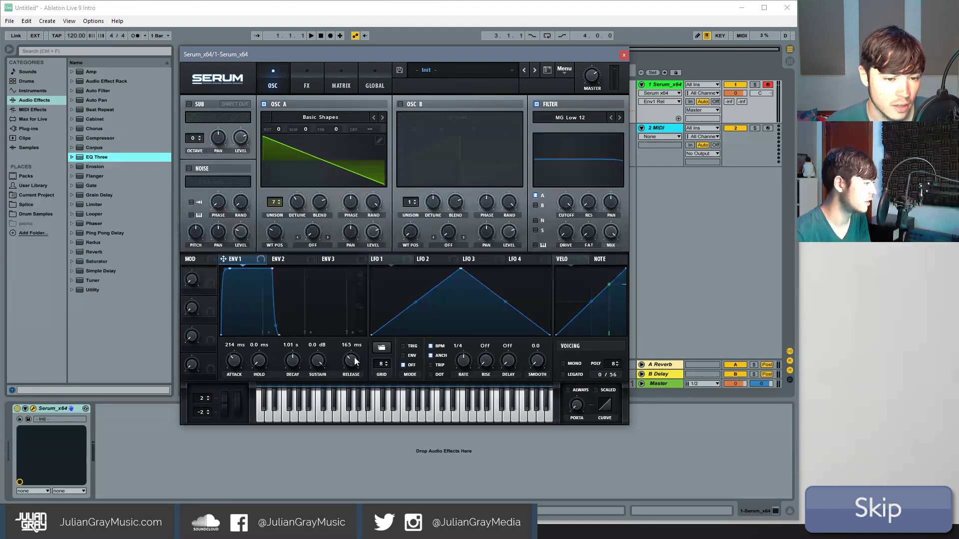
- Lengthen Envelope 1's release to 482 ms, lower the filter cutoff to about 440 Hz, and close the synth window
{"action": "left_click_drag", "start_coordinate": [355, 358], "coordinate": [363, 358]}
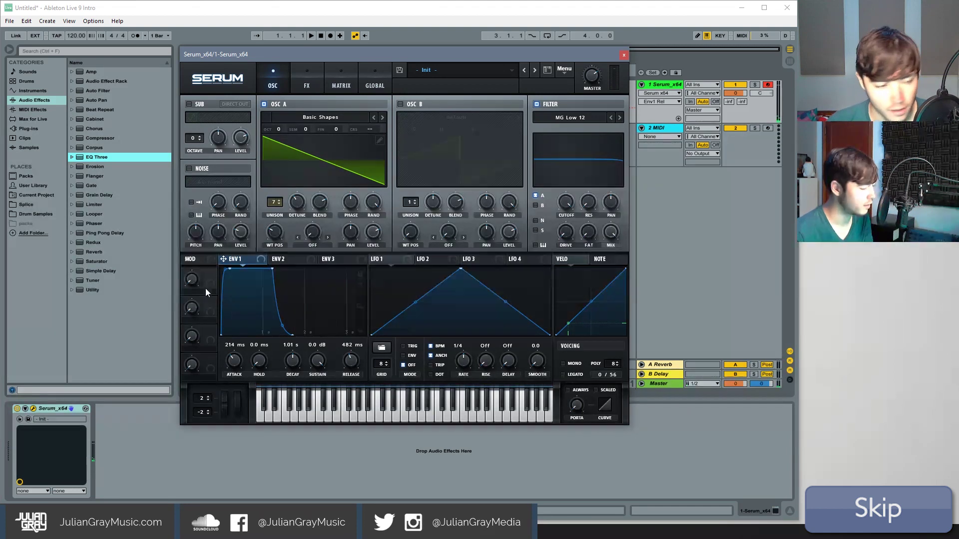
{"action": "left_click_drag", "start_coordinate": [559, 204], "coordinate": [545, 241]}
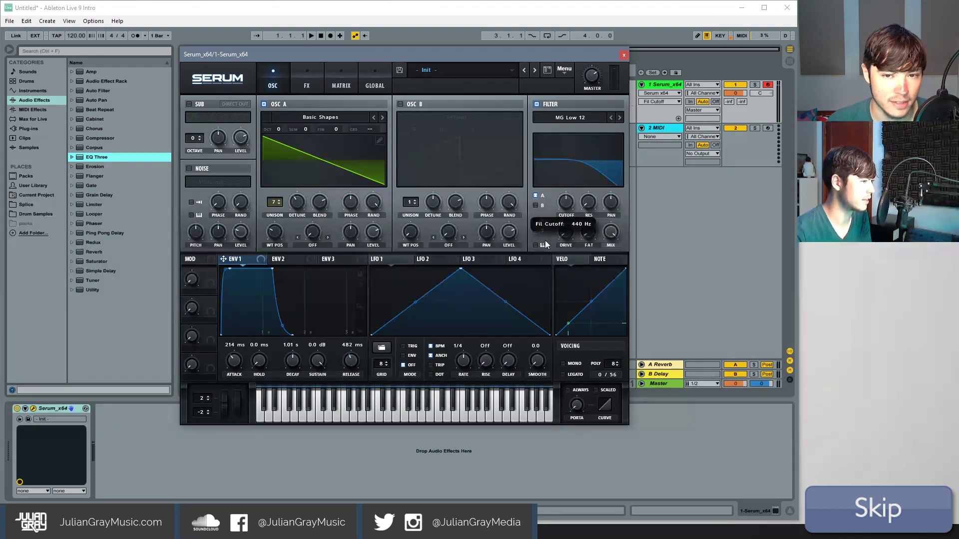
{"action": "left_click", "coordinate": [623, 56]}
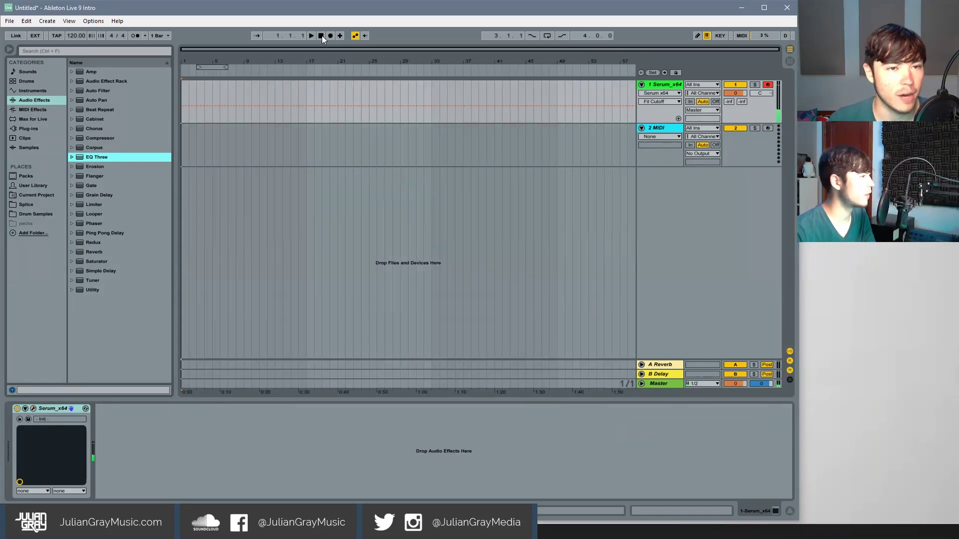
- Set the project tempo to 128 BPM and stretch the loop region over the first 16 bars of the arrangement
{"action": "left_click_drag", "start_coordinate": [264, 55], "coordinate": [265, 37]}
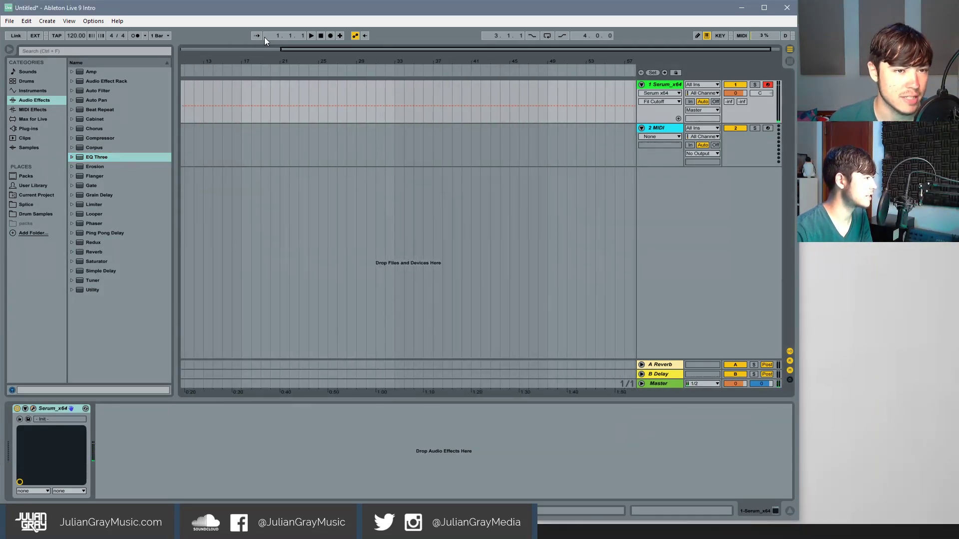
{"action": "left_click_drag", "start_coordinate": [328, 48], "coordinate": [228, 49]}
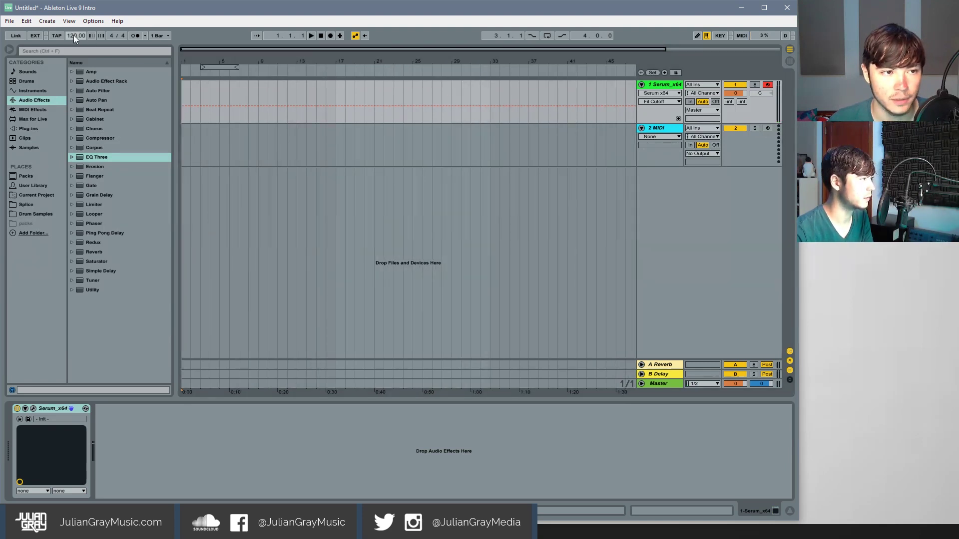
{"action": "left_click", "coordinate": [73, 35]}
{"action": "type", "text": "128"}
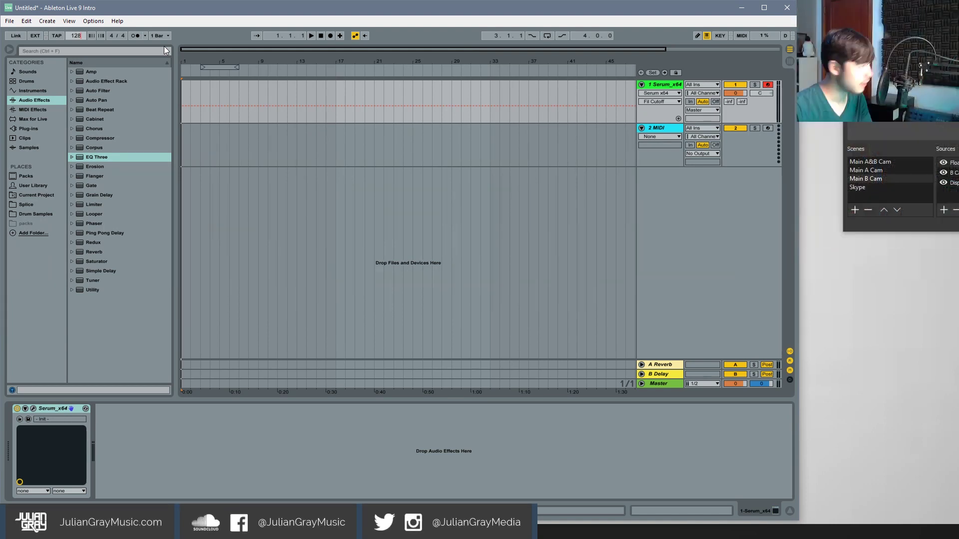
{"action": "key", "text": "Return"}
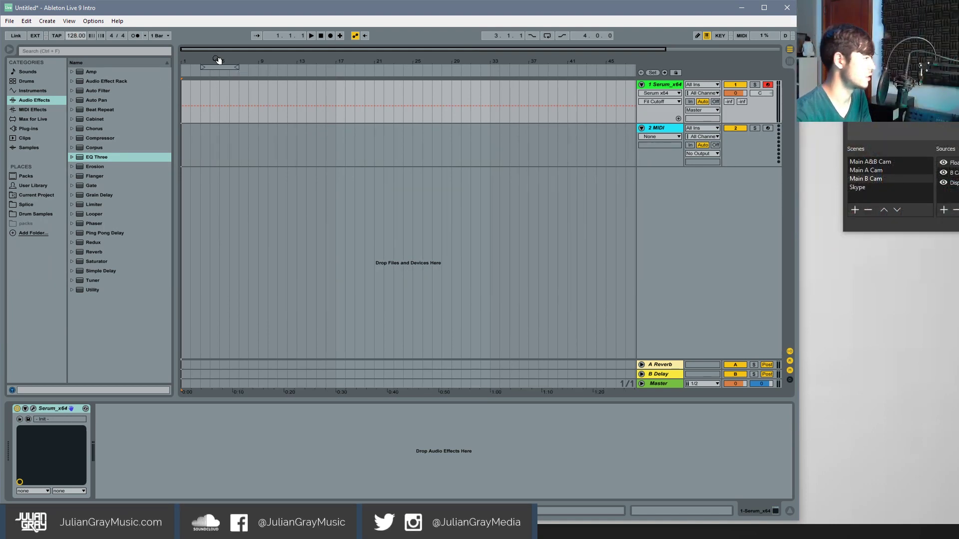
{"action": "mouse_move", "coordinate": [219, 67]}
{"action": "left_mouse_down"}
{"action": "mouse_move", "coordinate": [199, 67]}
{"action": "mouse_move", "coordinate": [353, 67]}
{"action": "mouse_move", "coordinate": [336, 67]}
{"action": "left_mouse_up"}
- Try inserting a MIDI clip over the first 16 bars of the Serum track, and delete it again
{"action": "left_click", "coordinate": [337, 90]}
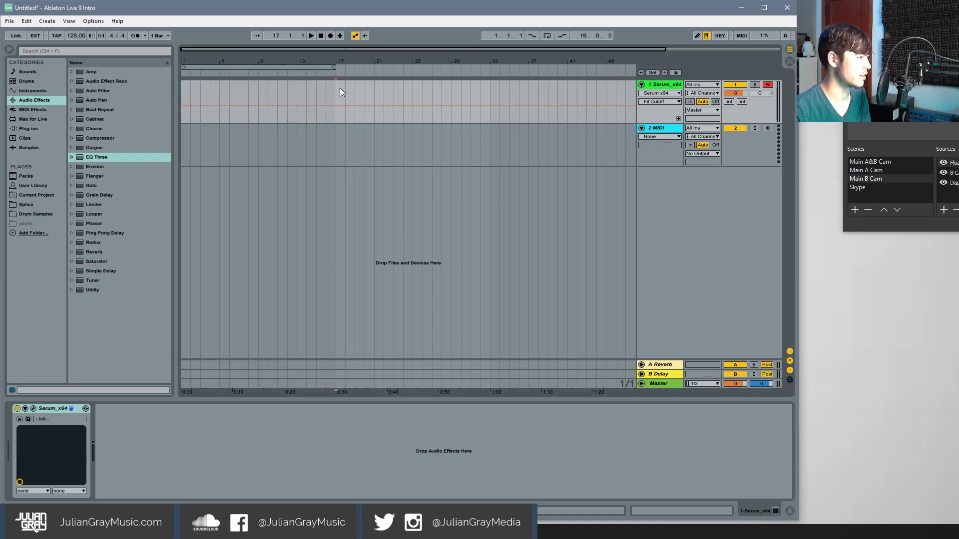
{"action": "left_click_drag", "start_coordinate": [340, 92], "coordinate": [157, 106]}
{"action": "right_click", "coordinate": [208, 97]}
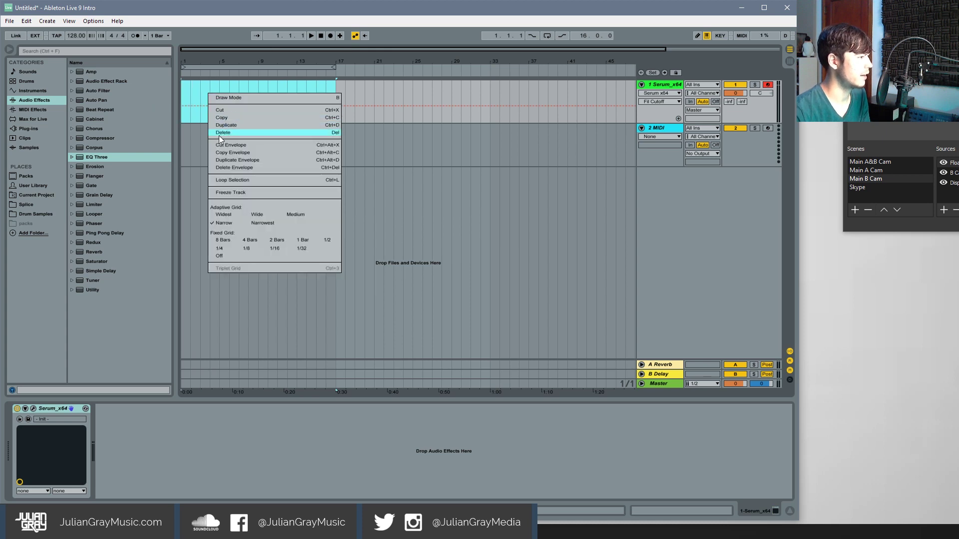
{"action": "left_click", "coordinate": [200, 84]}
{"action": "left_click", "coordinate": [44, 22]}
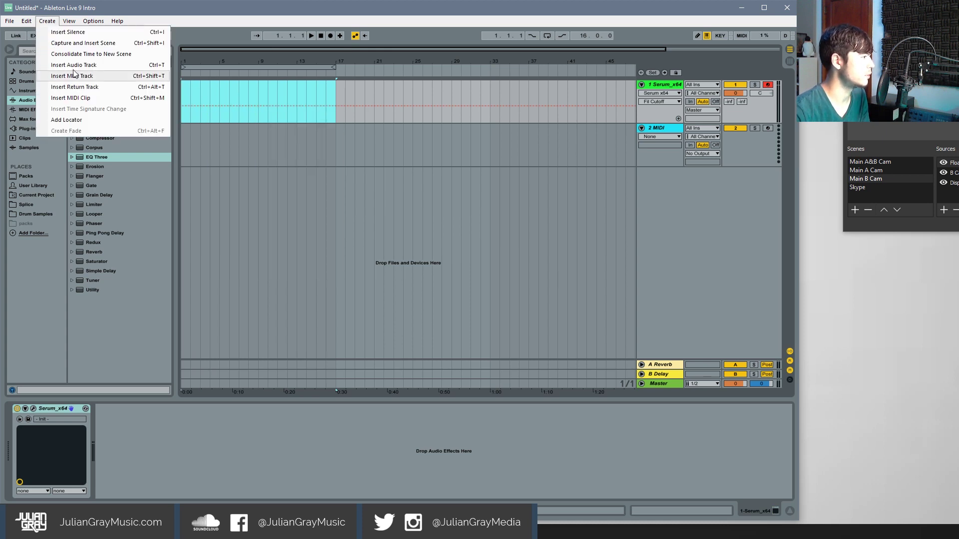
{"action": "left_click", "coordinate": [269, 86]}
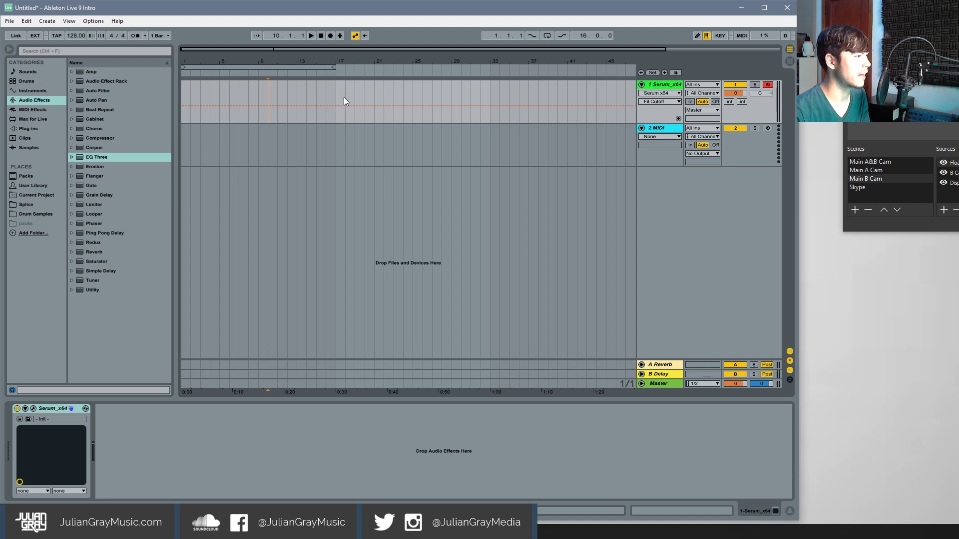
{"action": "left_click_drag", "start_coordinate": [344, 100], "coordinate": [159, 92]}
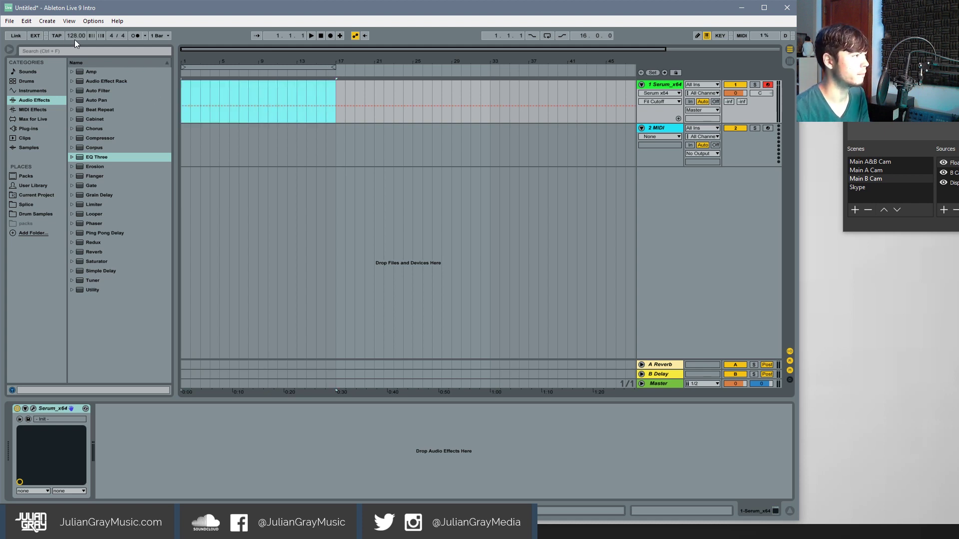
{"action": "left_click", "coordinate": [48, 23]}
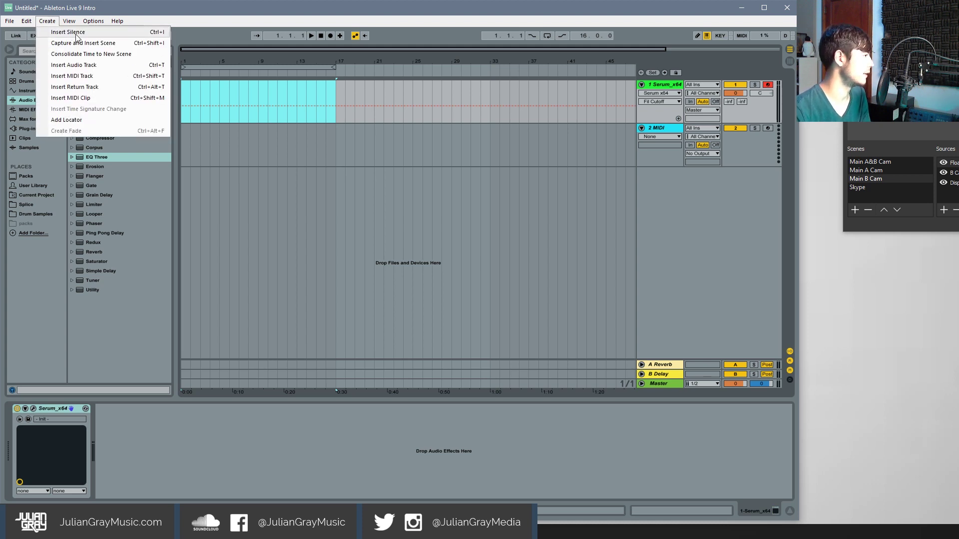
{"action": "left_click", "coordinate": [75, 98]}
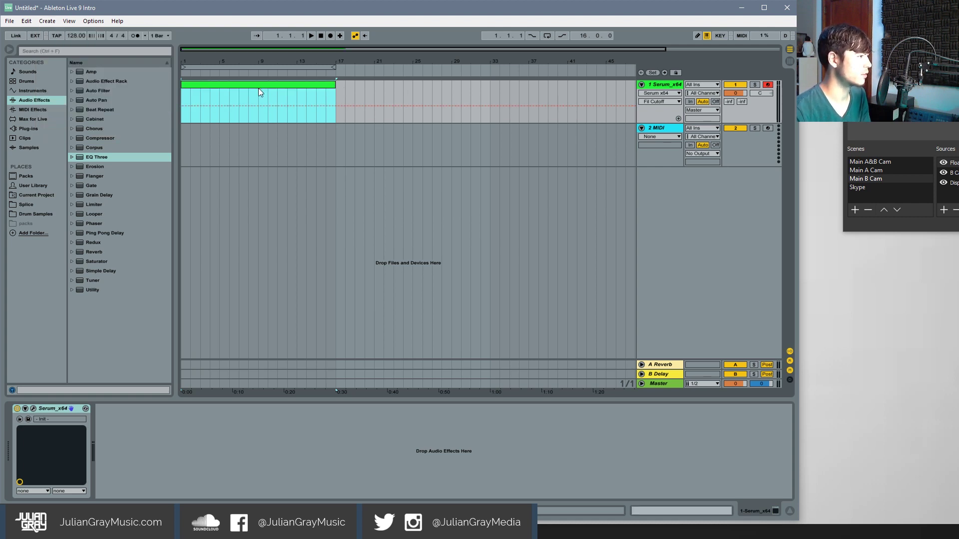
{"action": "right_click", "coordinate": [314, 85]}
{"action": "left_click", "coordinate": [344, 112]}
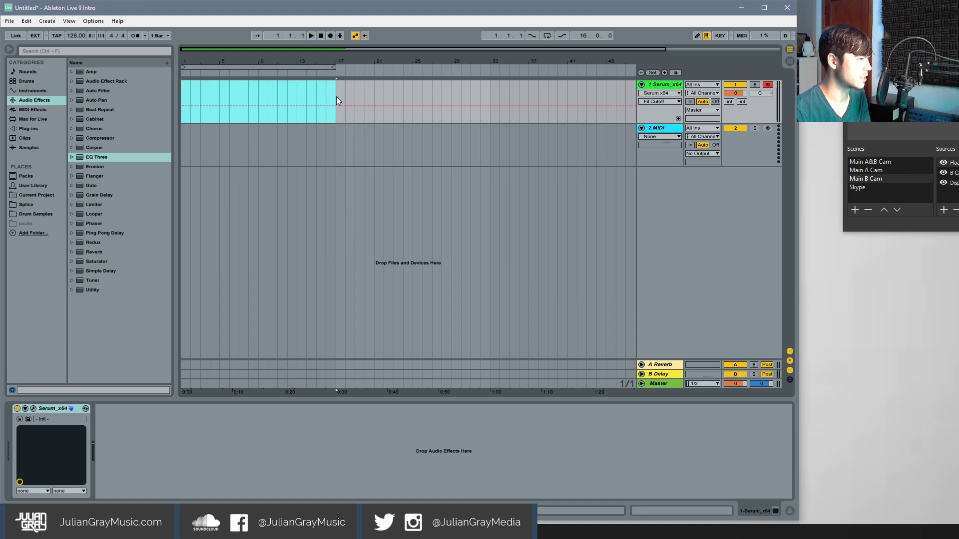
- Insert a MIDI clip spanning the first 16 bars of the Serum track
{"action": "left_click_drag", "start_coordinate": [338, 92], "coordinate": [137, 106]}
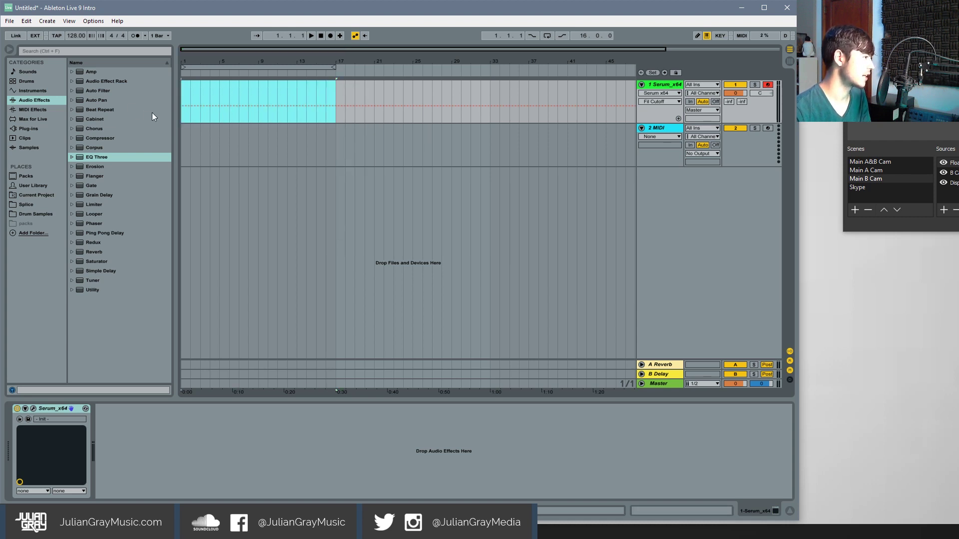
{"action": "left_click", "coordinate": [43, 23]}
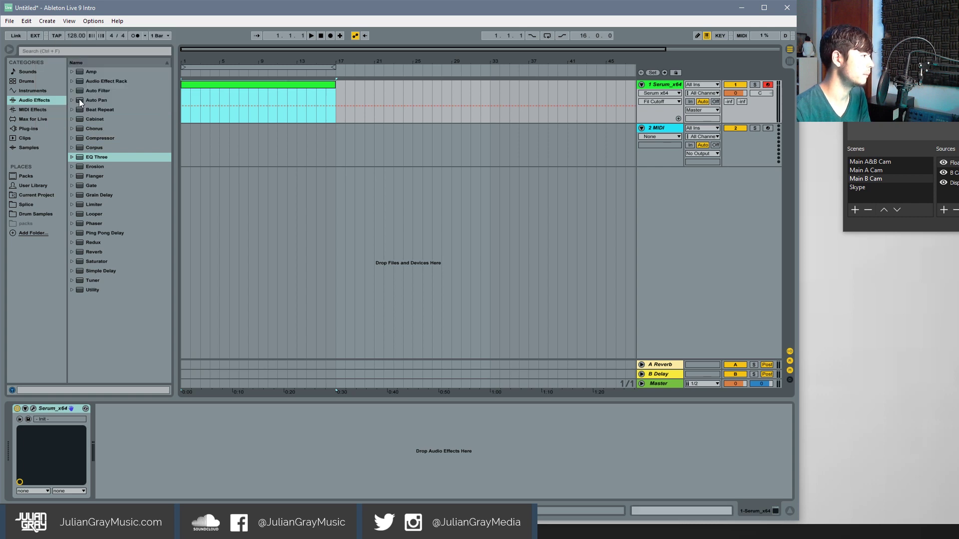
{"action": "left_click", "coordinate": [85, 97]}
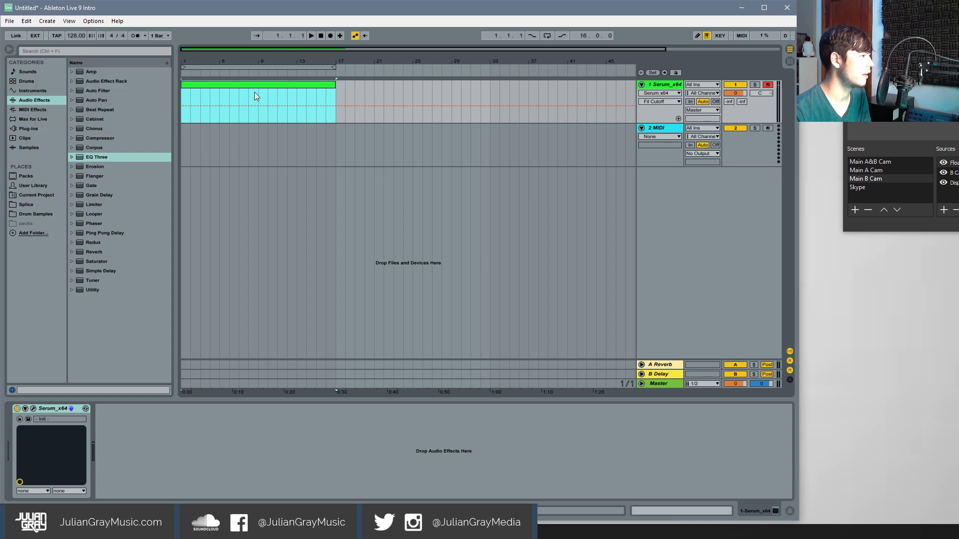
- Compare the Session View and the Arrangement View of the project, finishing in the Arrangement View
{"action": "left_click", "coordinate": [678, 88]}
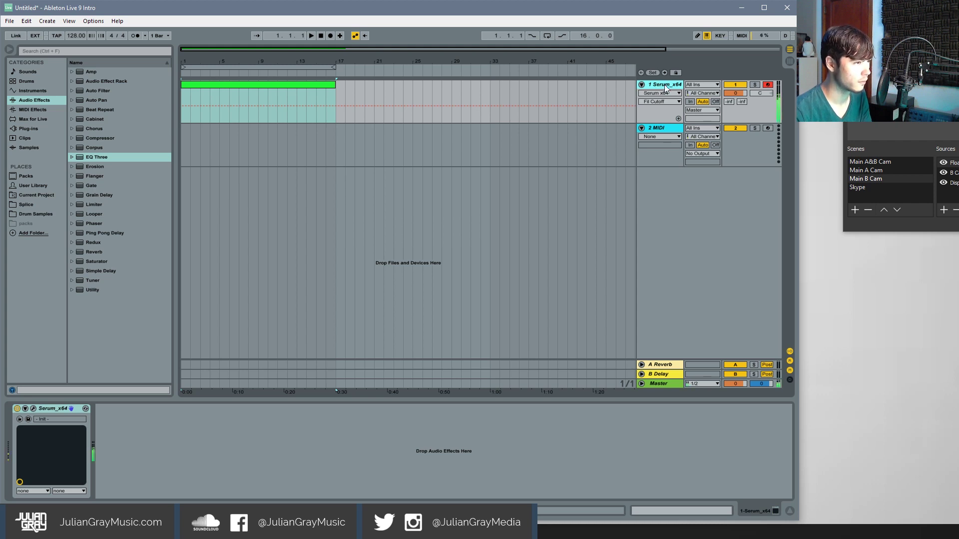
{"action": "left_click", "coordinate": [790, 61]}
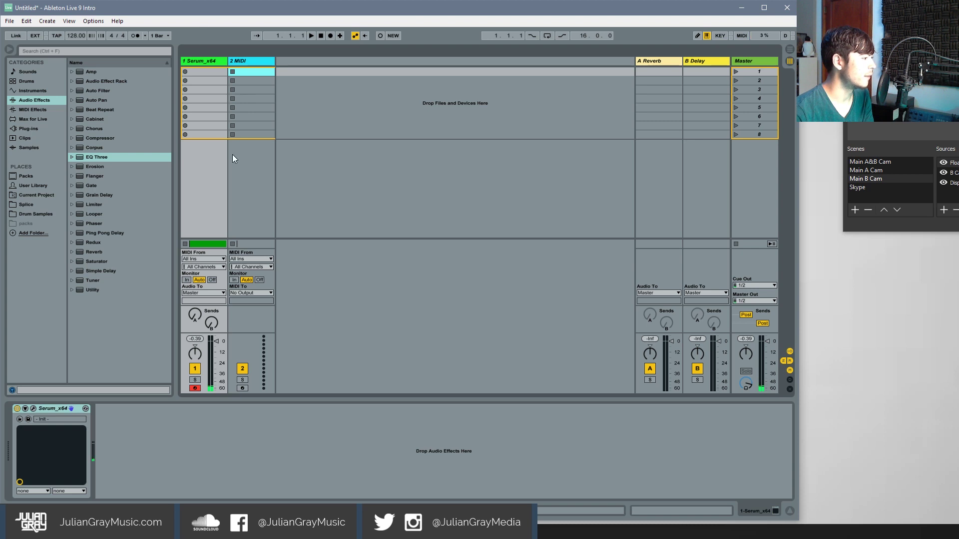
{"action": "left_click", "coordinate": [790, 50]}
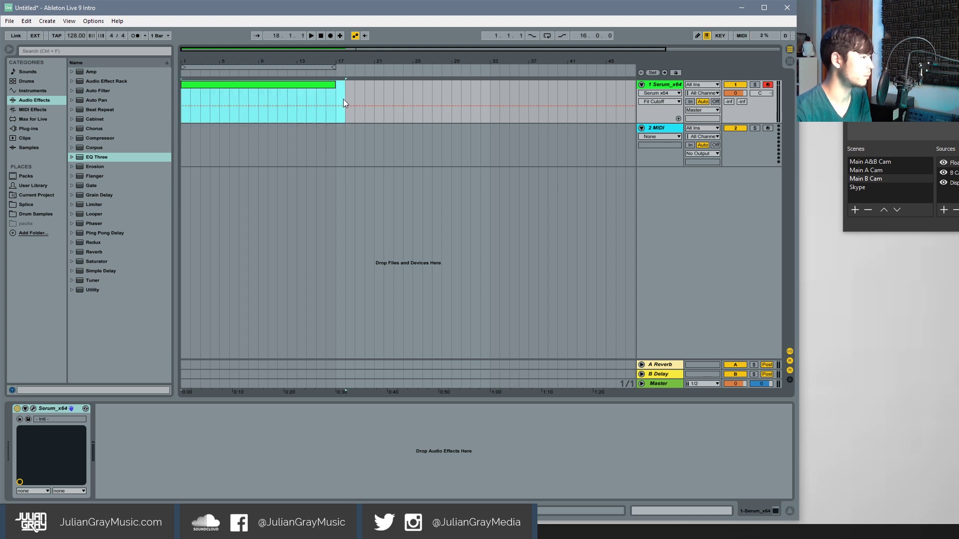
{"action": "left_click_drag", "start_coordinate": [336, 98], "coordinate": [132, 92]}
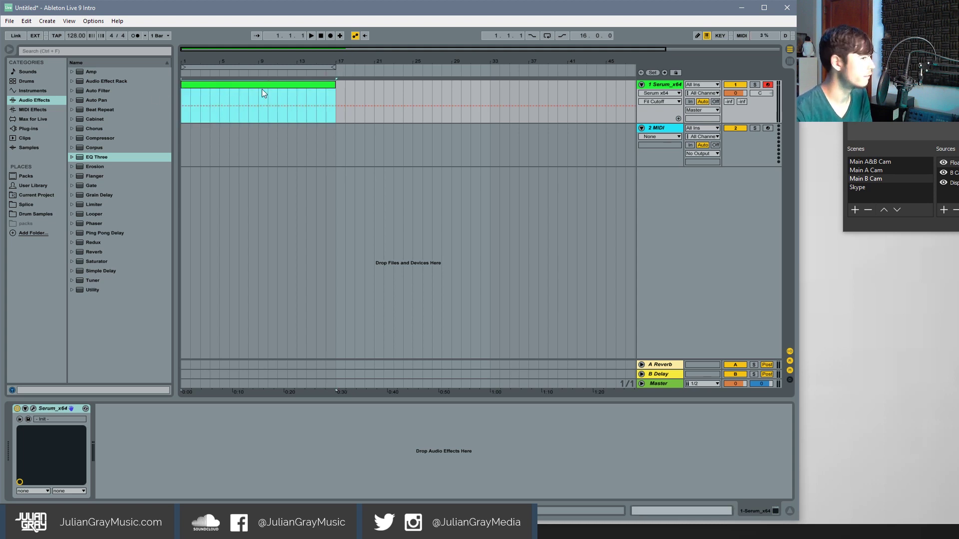
{"action": "left_click", "coordinate": [789, 52]}
{"action": "left_click", "coordinate": [790, 50]}
{"action": "left_click", "coordinate": [789, 61]}
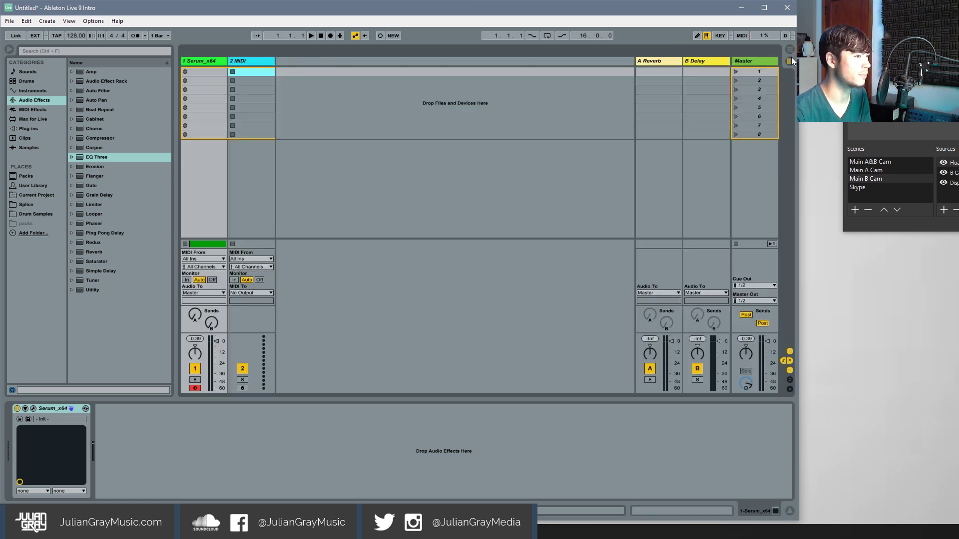
{"action": "left_click", "coordinate": [791, 48]}
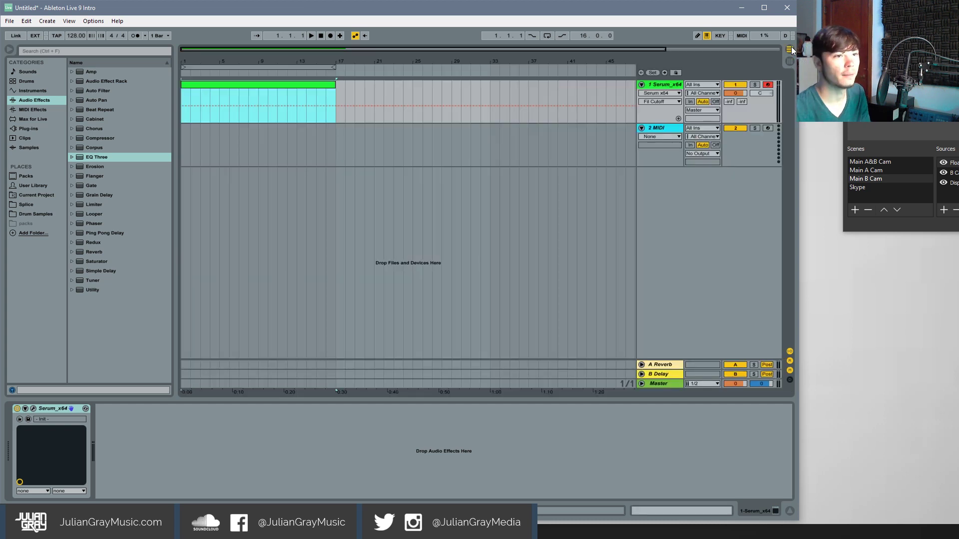
{"action": "left_click", "coordinate": [872, 161]}
{"action": "left_click", "coordinate": [336, 95]}
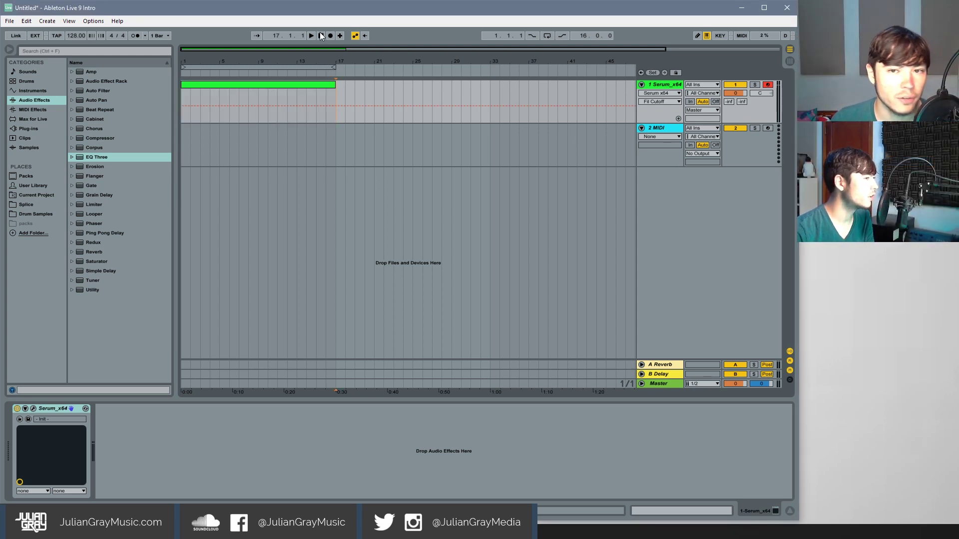
- Open the Serum track's 16-bar MIDI clip in the note editor and enlarge the editor to show more octaves
{"action": "left_click", "coordinate": [280, 85]}
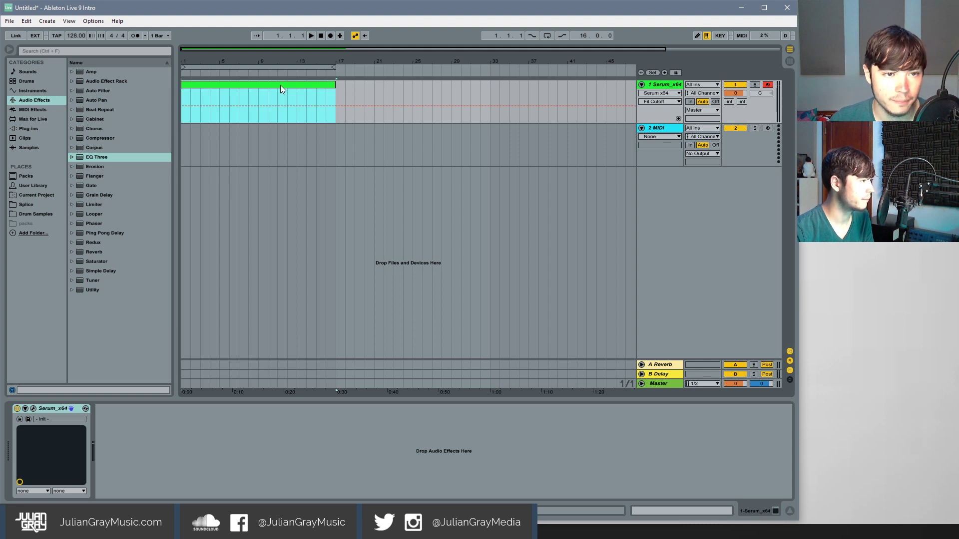
{"action": "double_click", "coordinate": [281, 85]}
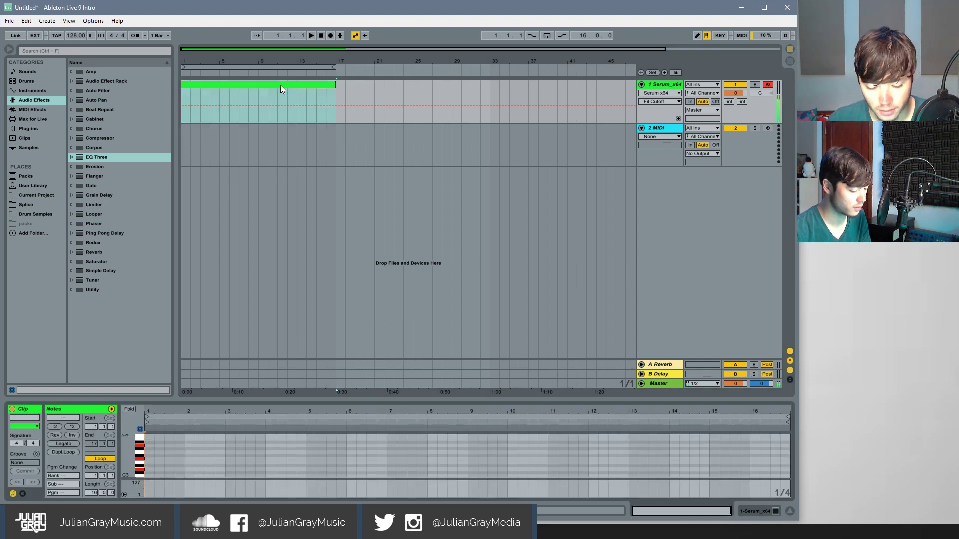
{"action": "key", "text": "a"}
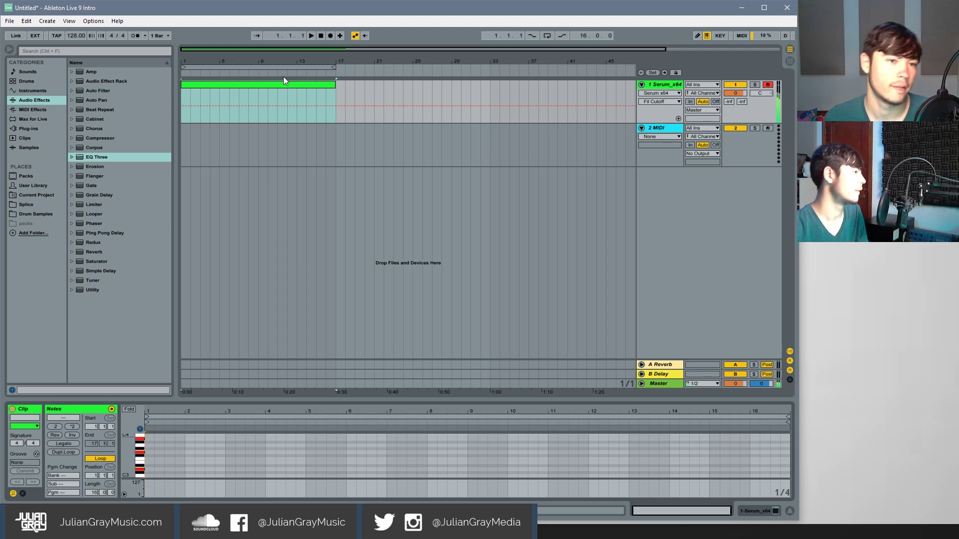
{"action": "left_click", "coordinate": [289, 84]}
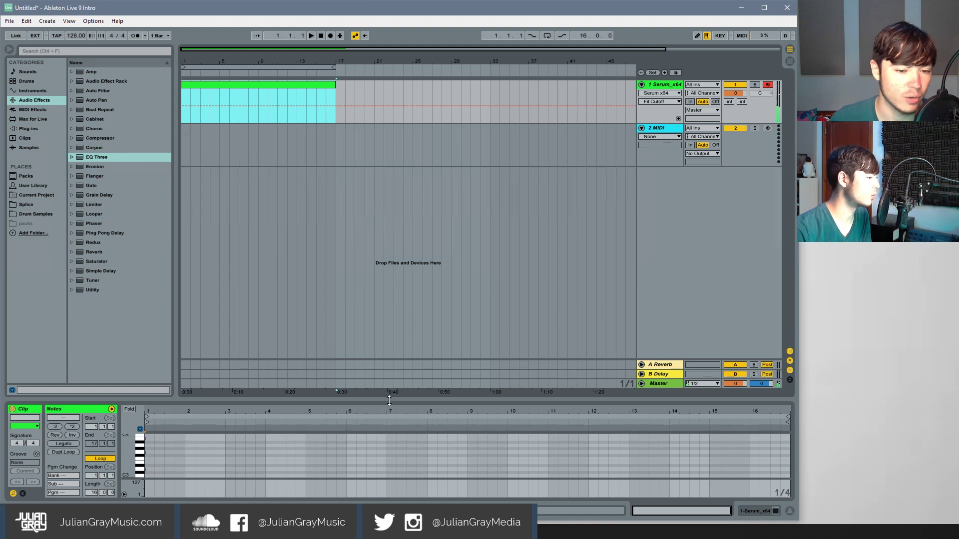
{"action": "left_click_drag", "start_coordinate": [384, 400], "coordinate": [384, 308]}
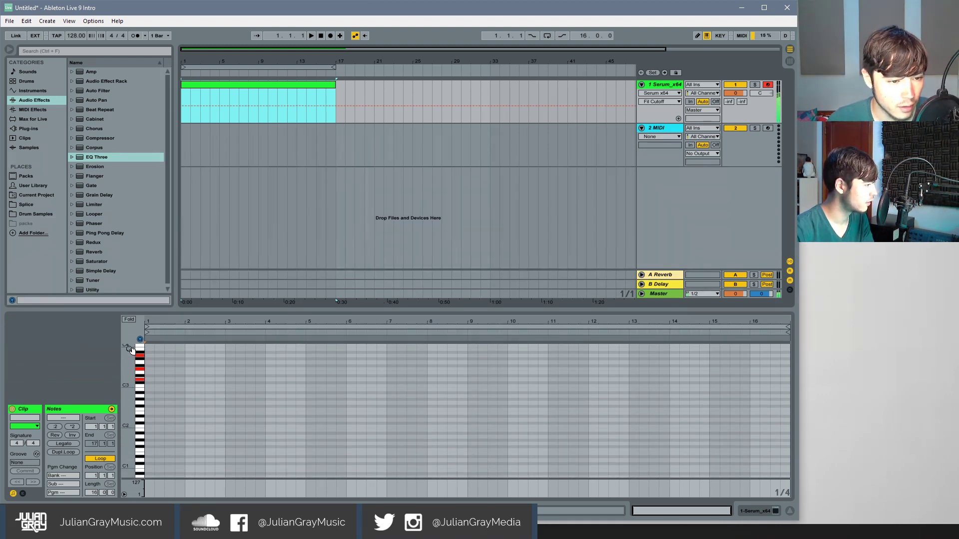
- Add a D minor chord with notes A3, F3 and D3 at the start of bar 1
{"action": "left_click", "coordinate": [150, 357]}
{"action": "double_click", "coordinate": [150, 355]}
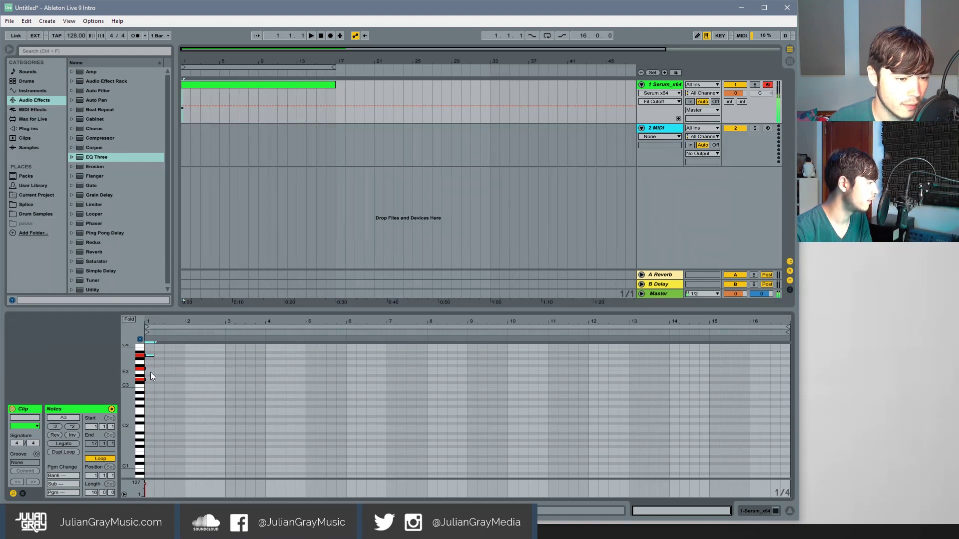
{"action": "double_click", "coordinate": [151, 380]}
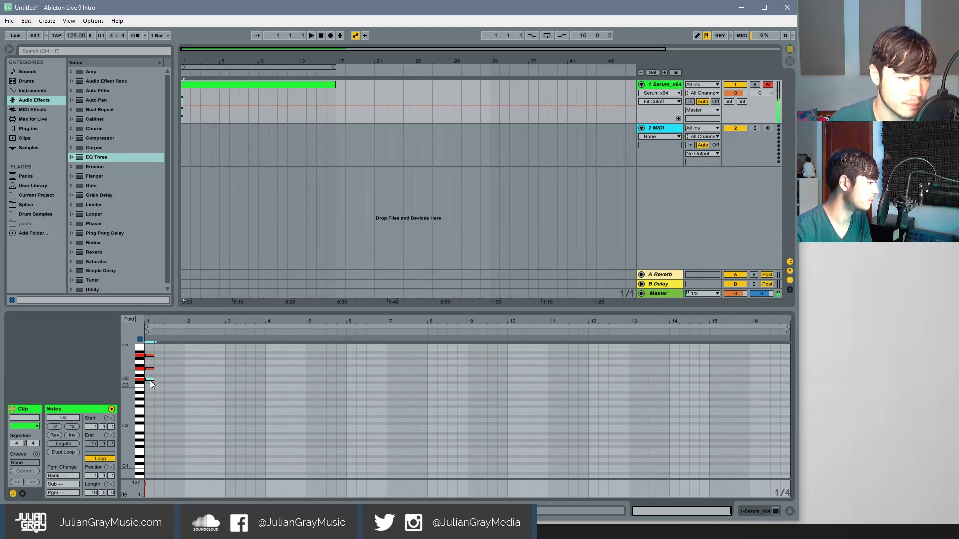
- Lengthen all three chord notes to fill the whole of bar 1, then clear the selection
{"action": "key", "text": "ctrl+a"}
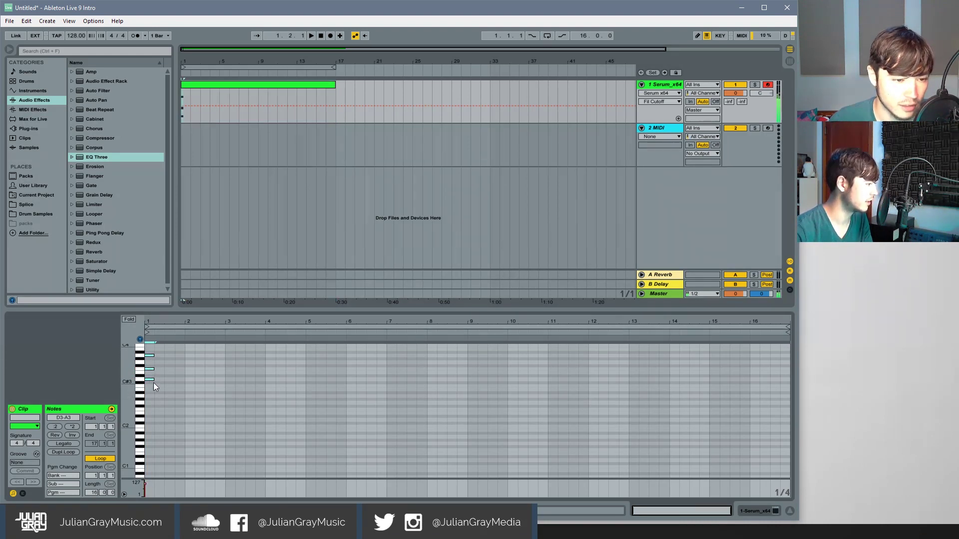
{"action": "left_click_drag", "start_coordinate": [154, 379], "coordinate": [185, 378]}
{"action": "left_click", "coordinate": [185, 346]}
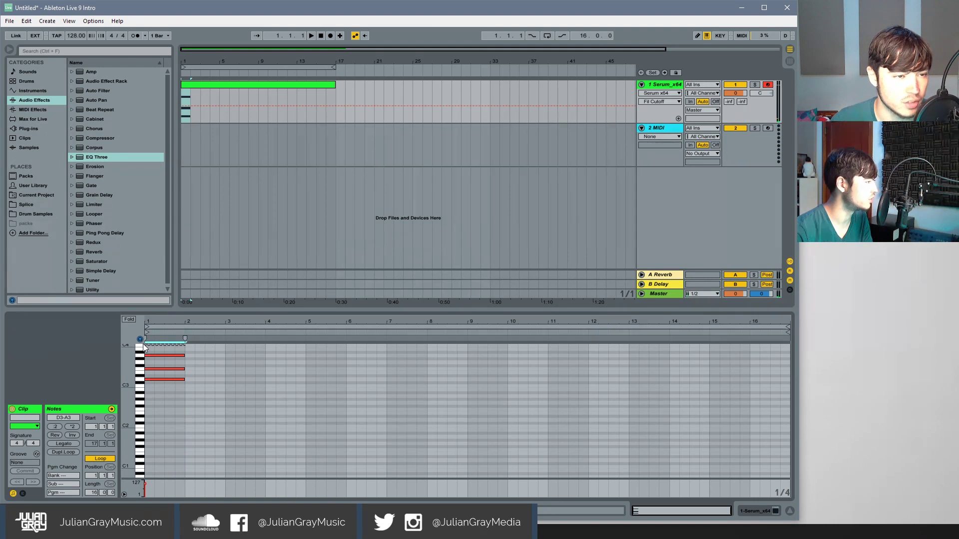
{"action": "left_click", "coordinate": [143, 342]}
{"action": "left_click", "coordinate": [148, 346]}
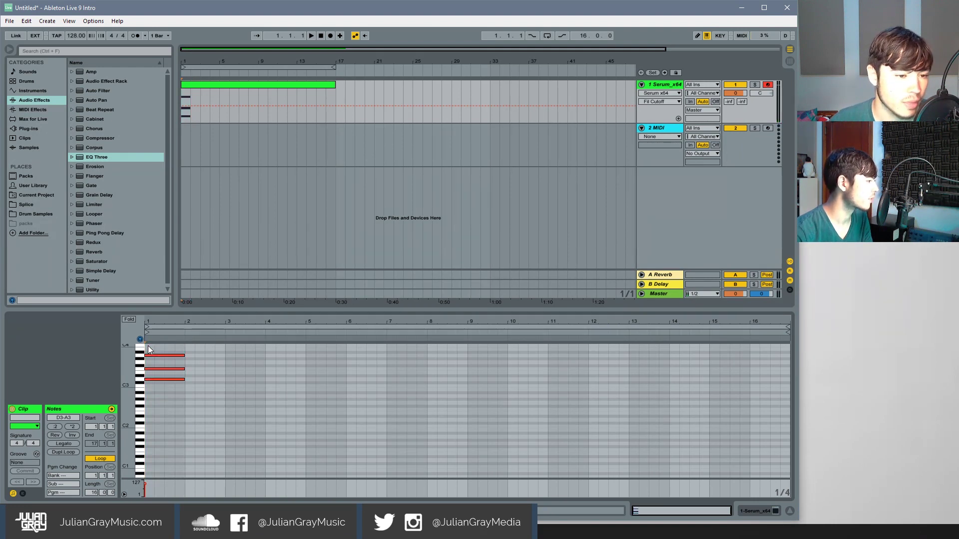
{"action": "left_click", "coordinate": [184, 352]}
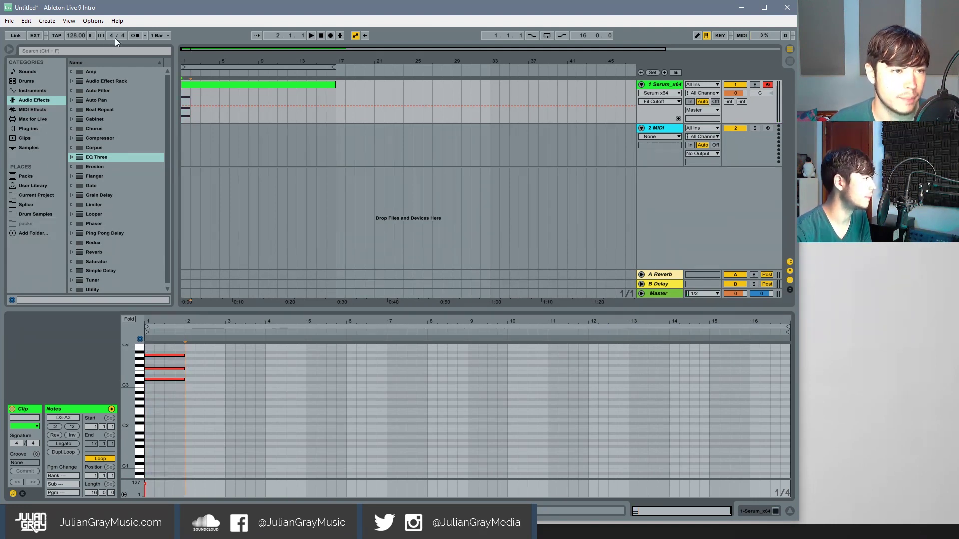
{"action": "left_click", "coordinate": [150, 346]}
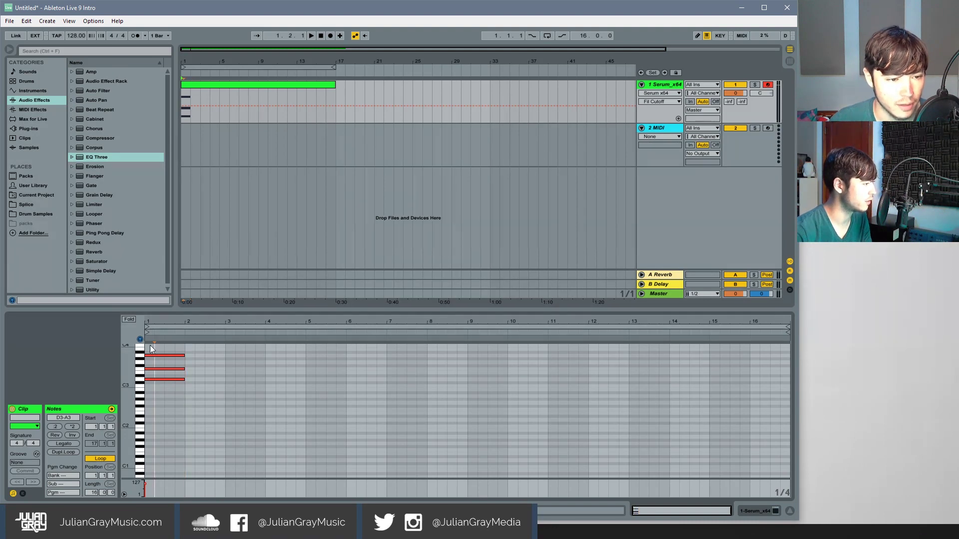
{"action": "left_click", "coordinate": [145, 347]}
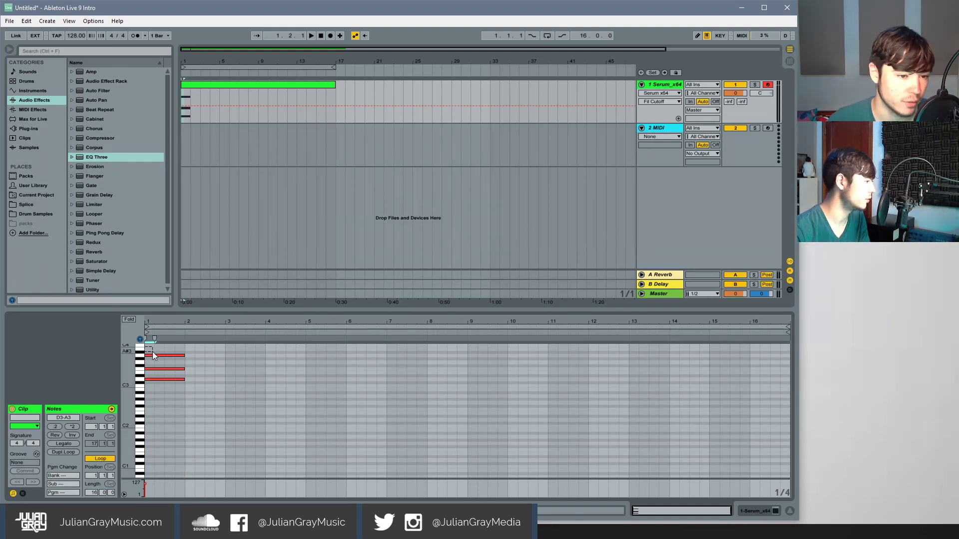
{"action": "left_click_drag", "start_coordinate": [145, 346], "coordinate": [183, 351]}
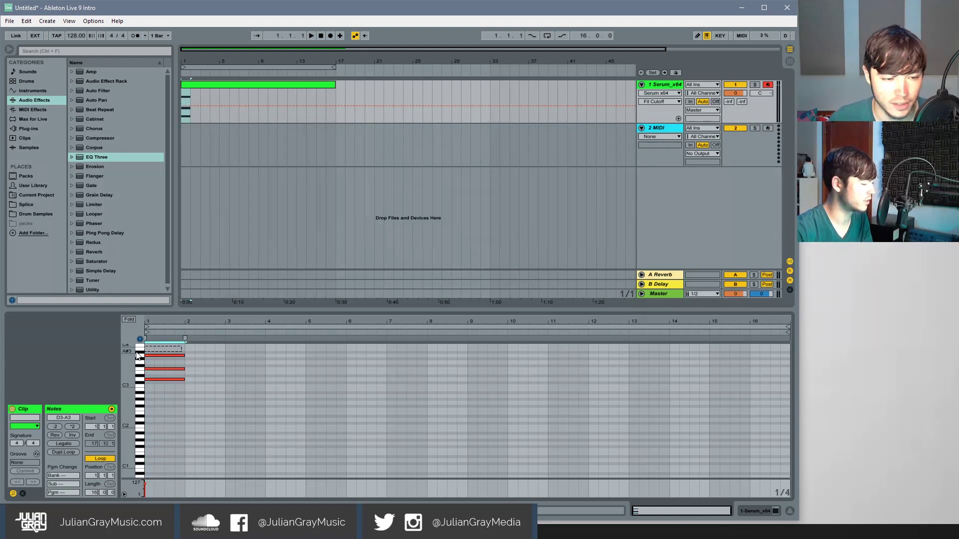
- Duplicate the bar 1 chord into bar 2 and change the copy to C major with notes G3, E3 and C3
{"action": "left_click", "coordinate": [148, 464]}
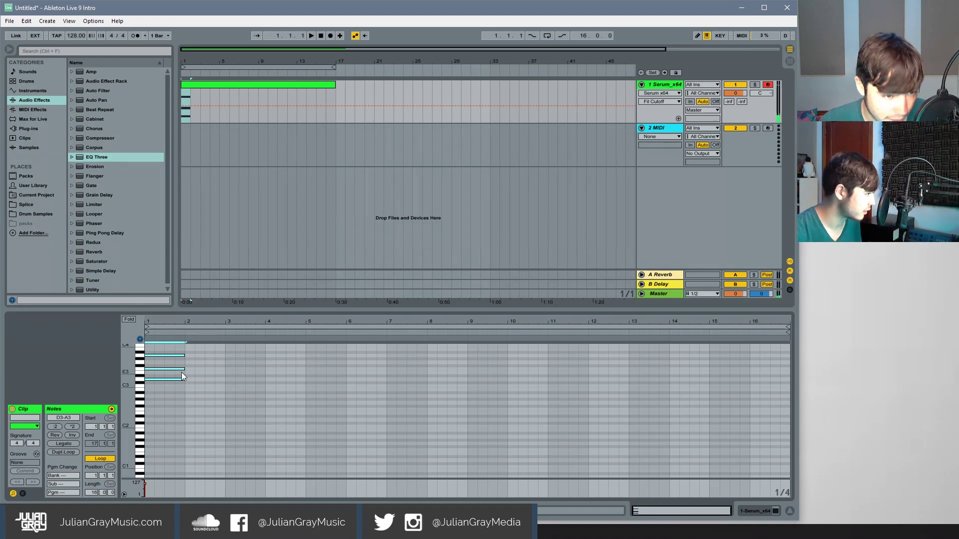
{"action": "key", "text": "ctrl+a"}
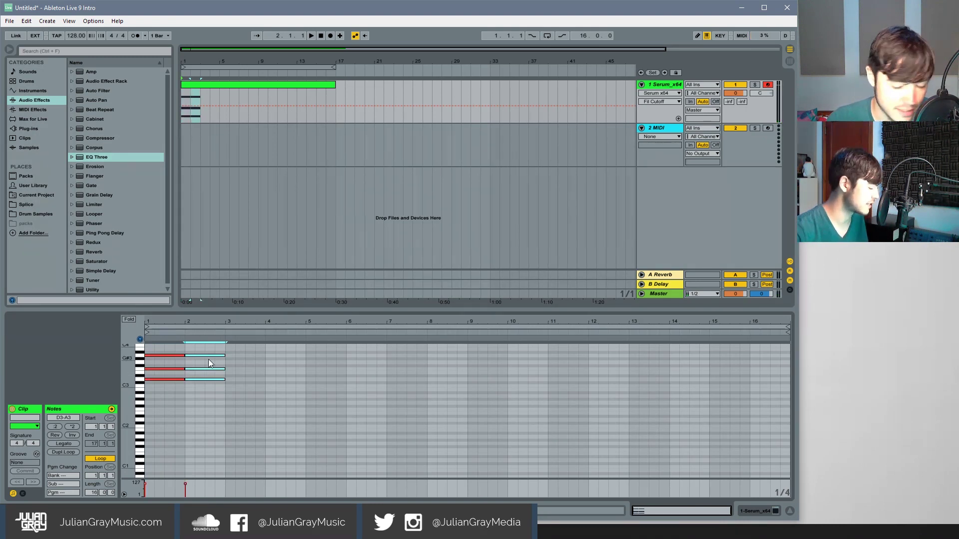
{"action": "key", "text": "ctrl+d"}
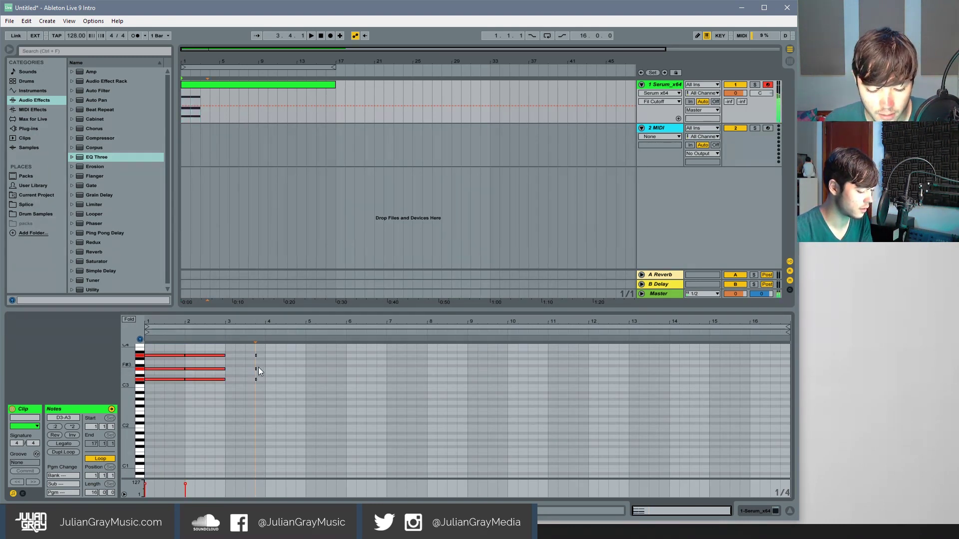
{"action": "key", "text": "a"}
{"action": "key", "text": "d"}
{"action": "key", "text": "g"}
{"action": "left_click_drag", "start_coordinate": [205, 378], "coordinate": [206, 365]}
{"action": "left_click", "coordinate": [207, 369]}
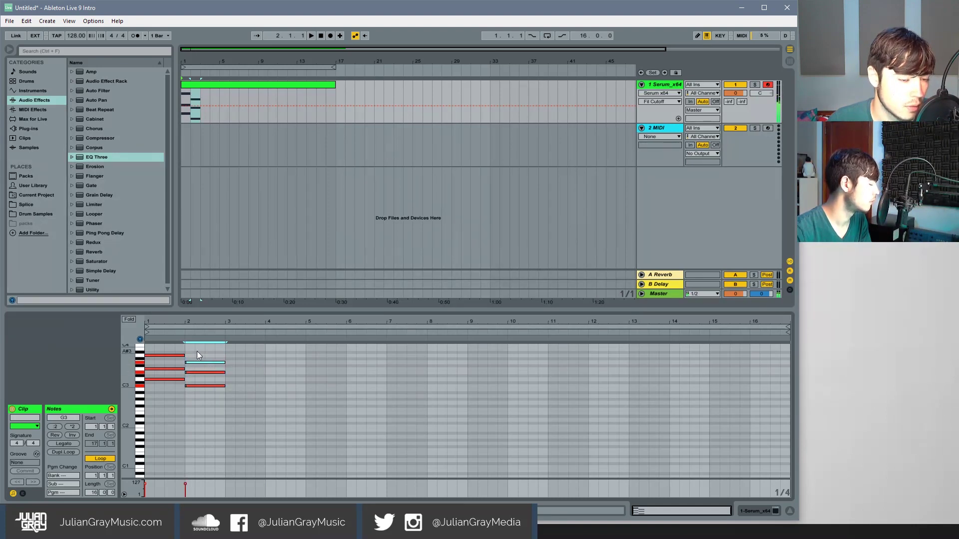
{"action": "left_click", "coordinate": [189, 353]}
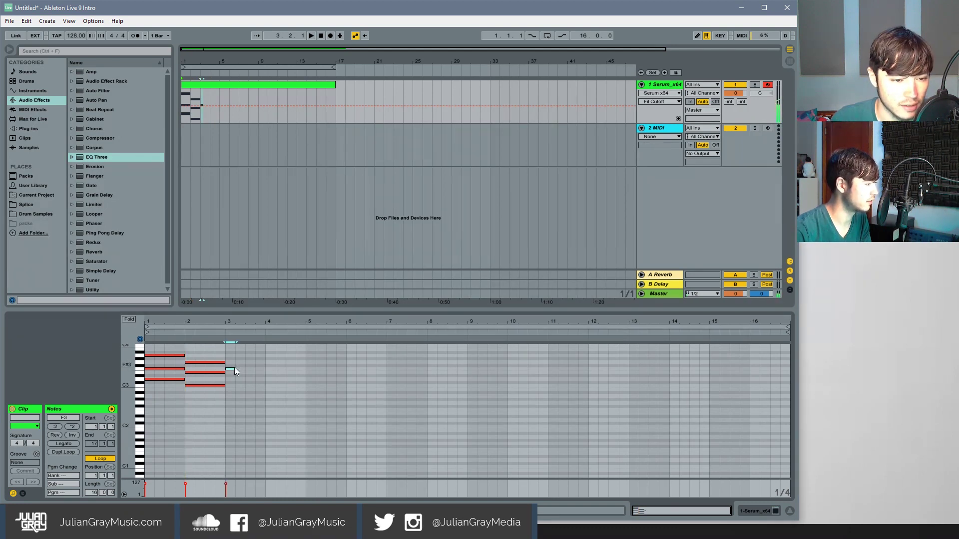
{"action": "double_click", "coordinate": [233, 369]}
{"action": "left_click_drag", "start_coordinate": [234, 369], "coordinate": [267, 370]}
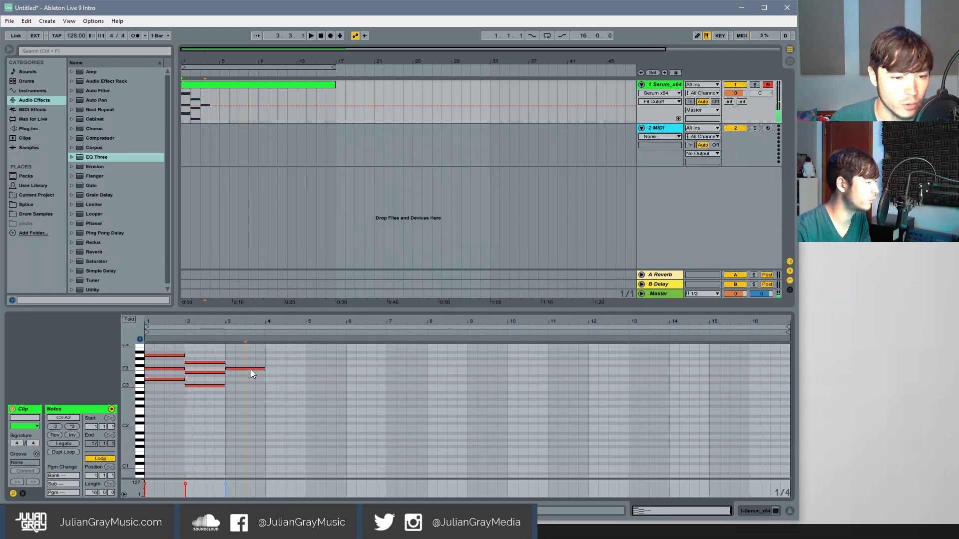
{"action": "double_click", "coordinate": [248, 370]}
- Duplicate the bar 2 chord into bar 3 and change the copy to G major with notes B3, G3 and D3
{"action": "mouse_move", "coordinate": [241, 349]}
{"action": "left_mouse_down"}
{"action": "mouse_move", "coordinate": [200, 372]}
{"action": "mouse_move", "coordinate": [212, 441]}
{"action": "left_mouse_up"}
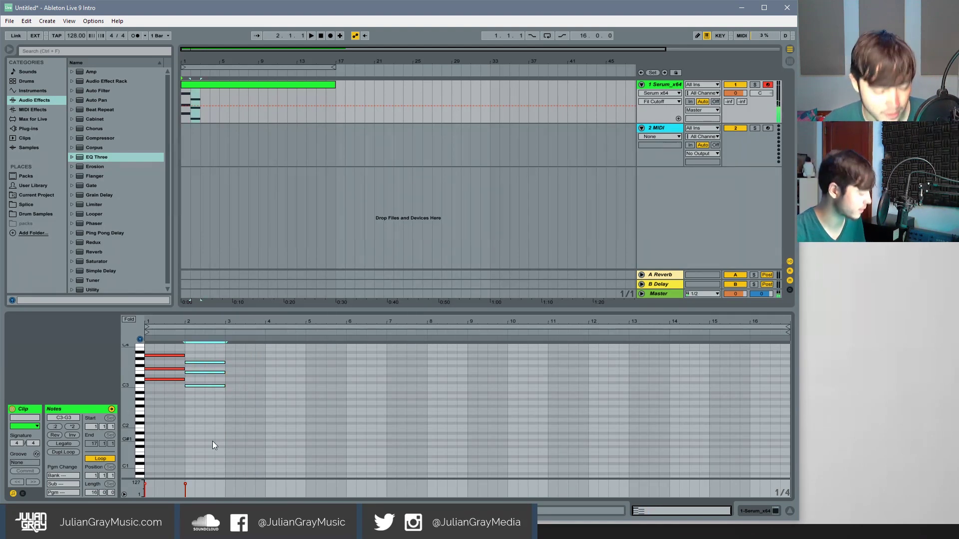
{"action": "key", "text": "ctrl+d"}
{"action": "key", "text": "ctrl+f"}
{"action": "left_click", "coordinate": [245, 417]}
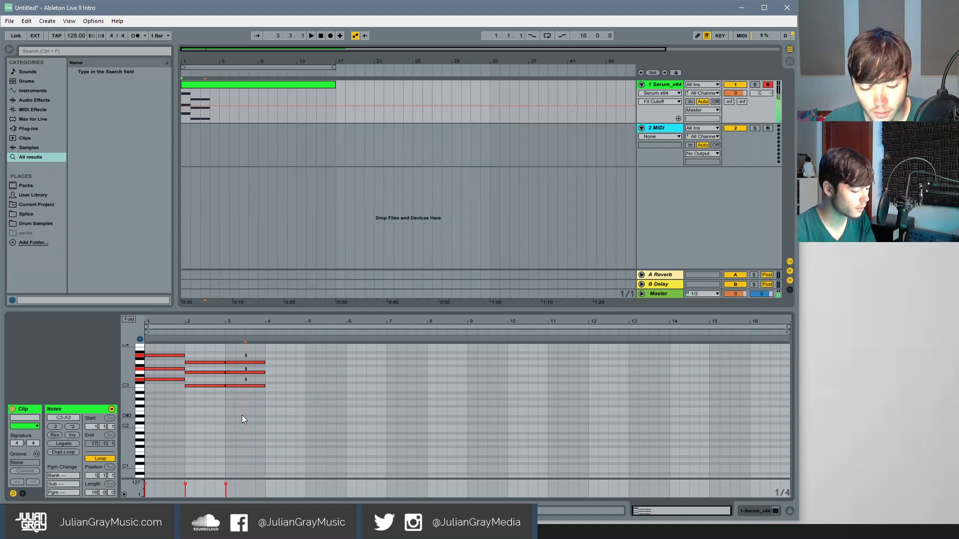
{"action": "key", "text": "ctrl+e"}
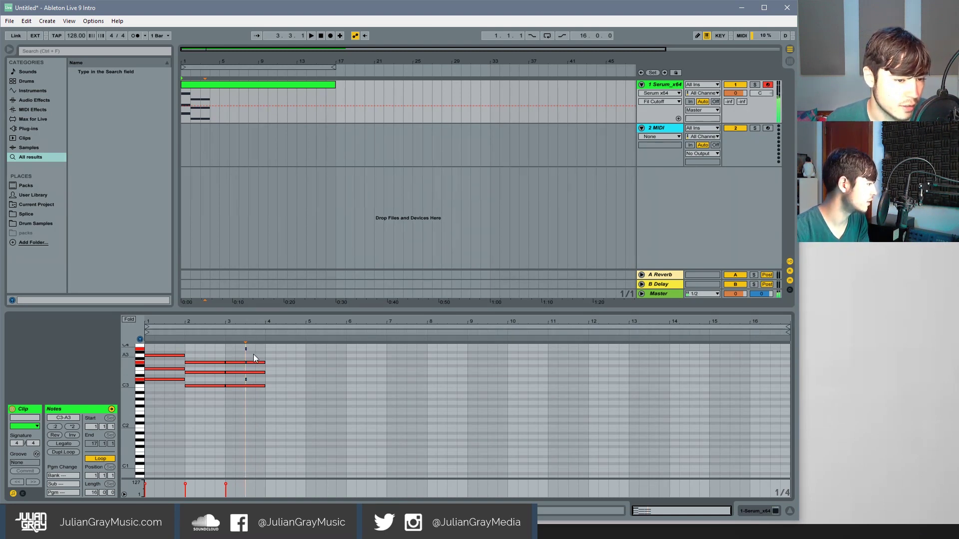
{"action": "left_click_drag", "start_coordinate": [253, 355], "coordinate": [254, 412]}
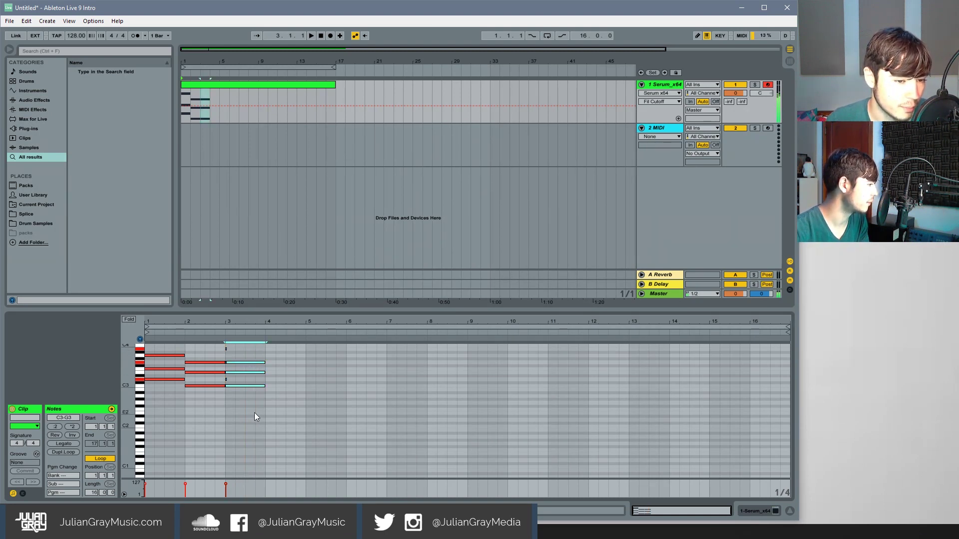
{"action": "mouse_move", "coordinate": [235, 362]}
{"action": "left_mouse_down"}
{"action": "mouse_move", "coordinate": [235, 349]}
{"action": "mouse_move", "coordinate": [236, 379]}
{"action": "left_mouse_up"}
{"action": "left_click", "coordinate": [236, 358]}
{"action": "left_click", "coordinate": [235, 376]}
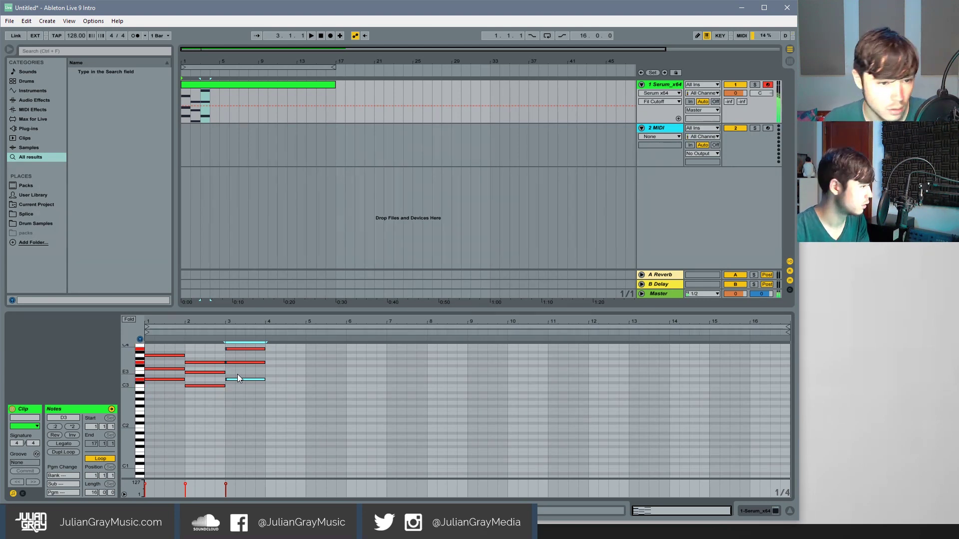
- Move all three notes of the G major chord from bar 3 to bar 4
{"action": "left_click", "coordinate": [252, 363], "text": "shift"}
{"action": "left_click", "coordinate": [252, 349], "text": "shift"}
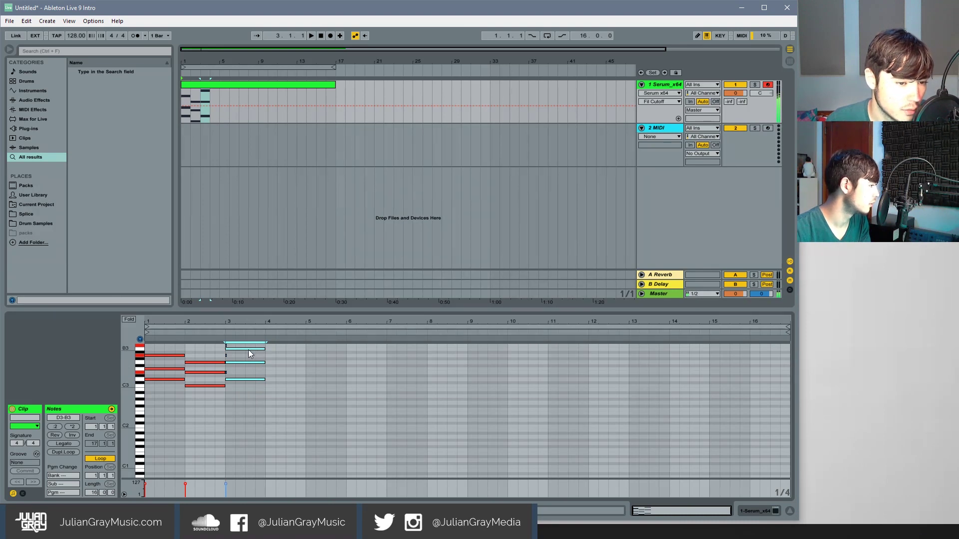
{"action": "left_click_drag", "start_coordinate": [248, 350], "coordinate": [292, 351]}
{"action": "scroll", "coordinate": [270, 355], "scroll_direction": "up", "scroll_amount": 3}
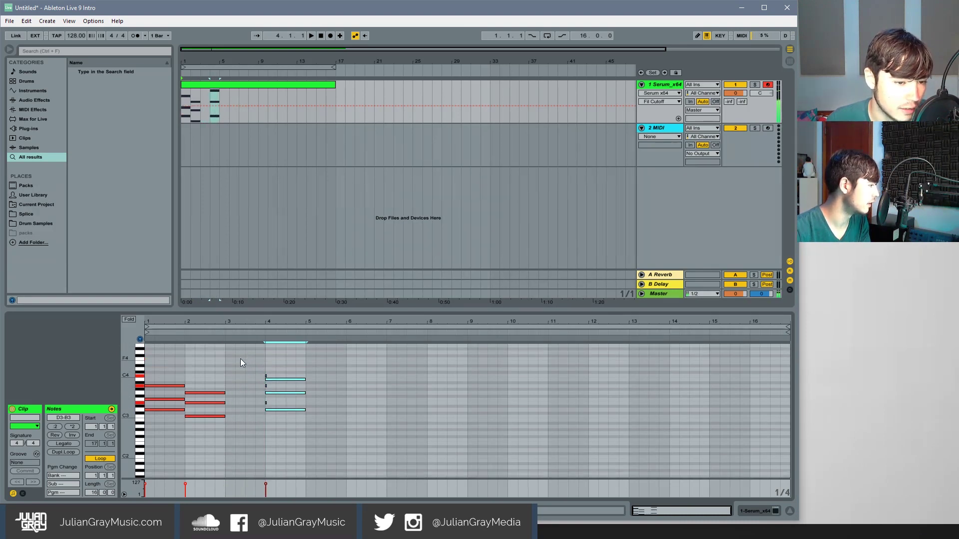
- Copy the C major chord from bar 2 into bar 3 and change it to A minor with notes C4, A3 and E3
{"action": "left_click", "coordinate": [227, 375]}
{"action": "left_click_drag", "start_coordinate": [217, 380], "coordinate": [186, 420]}
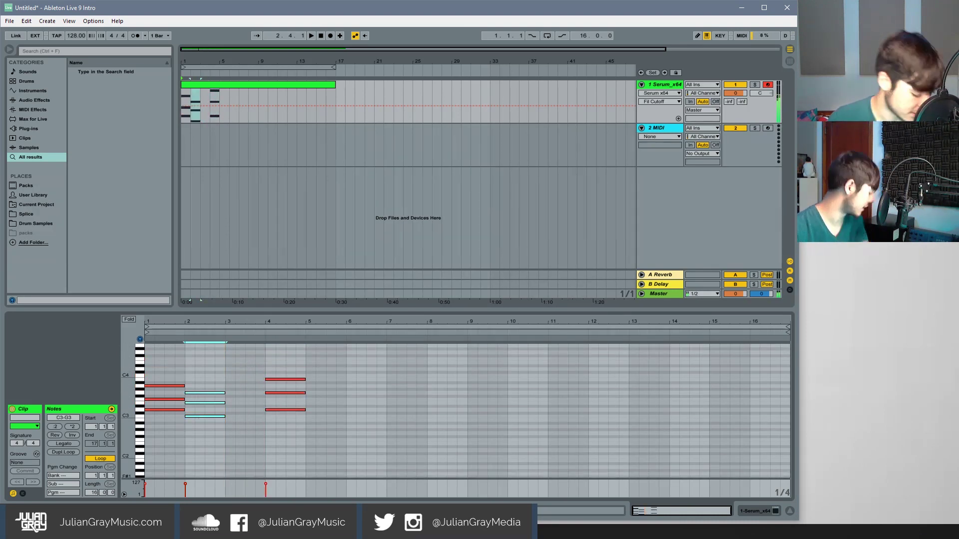
{"action": "key", "text": "ctrl+d"}
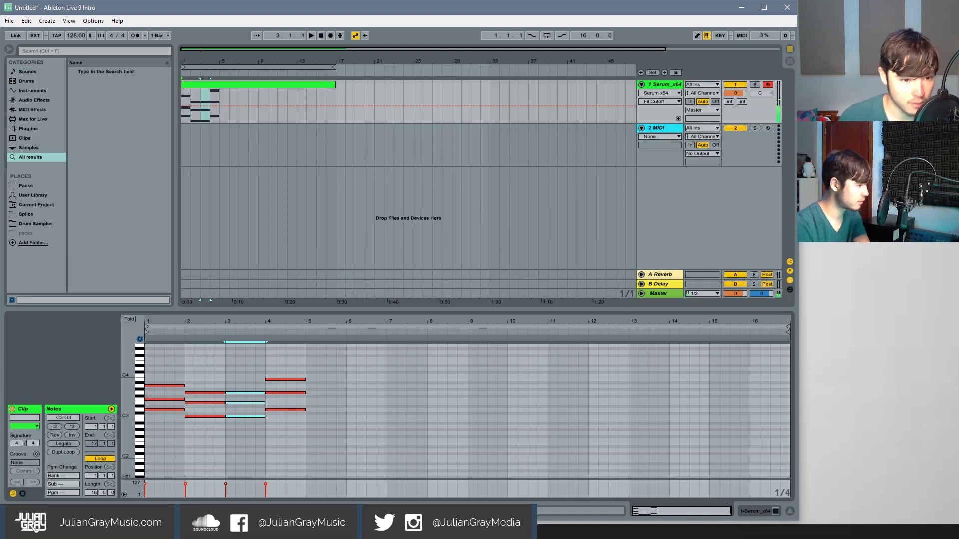
{"action": "double_click", "coordinate": [257, 376]}
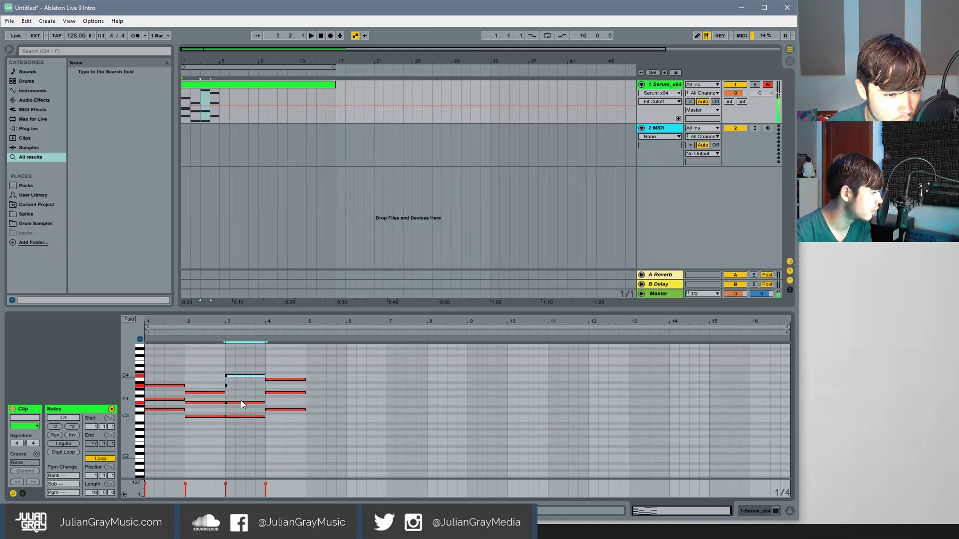
{"action": "mouse_move", "coordinate": [240, 401]}
{"action": "left_mouse_down"}
{"action": "mouse_move", "coordinate": [240, 388]}
{"action": "mouse_move", "coordinate": [240, 407]}
{"action": "left_mouse_up"}
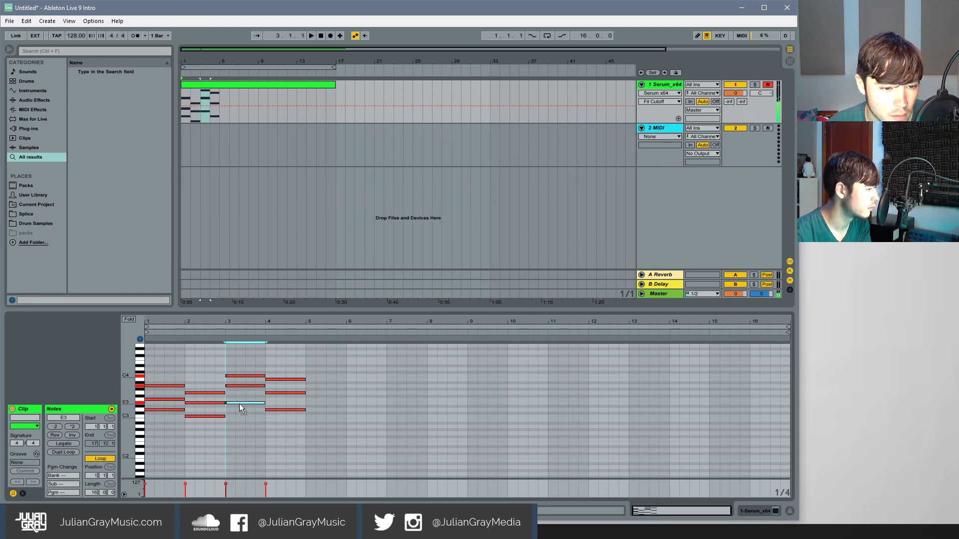
{"action": "left_click", "coordinate": [238, 351]}
{"action": "left_click", "coordinate": [292, 358]}
{"action": "left_click", "coordinate": [259, 426]}
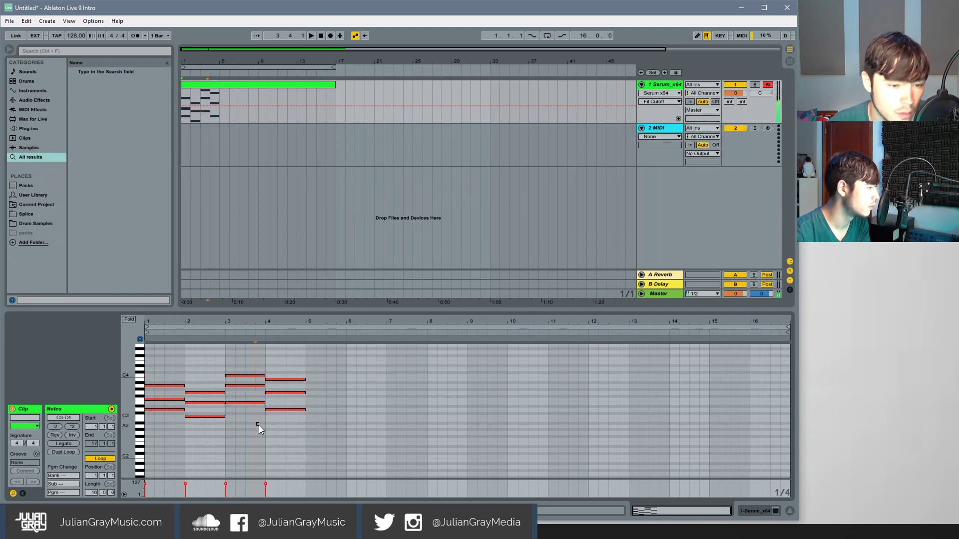
- Play the four-chord progression from the start of bar 1 through bar 4, then stop playback
{"action": "left_click", "coordinate": [146, 451]}
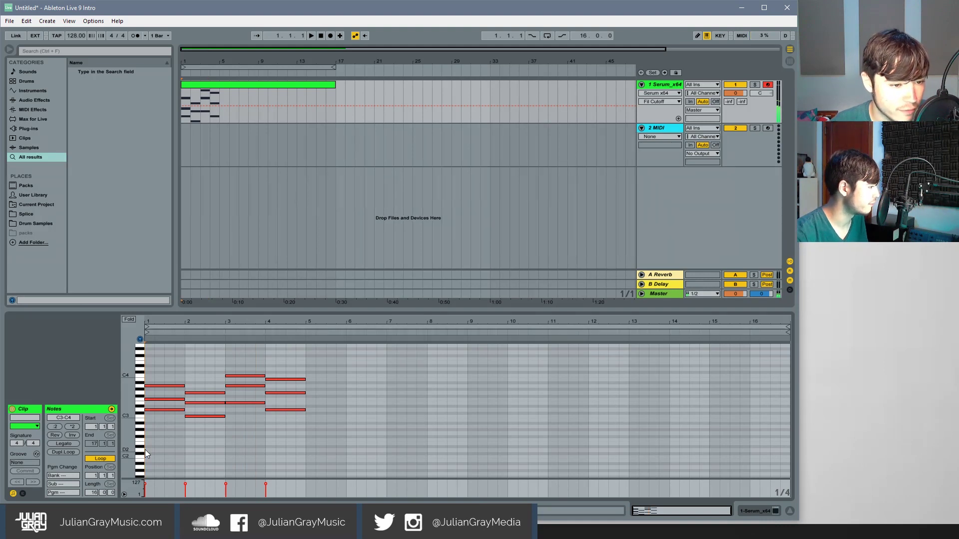
{"action": "key", "text": "space"}
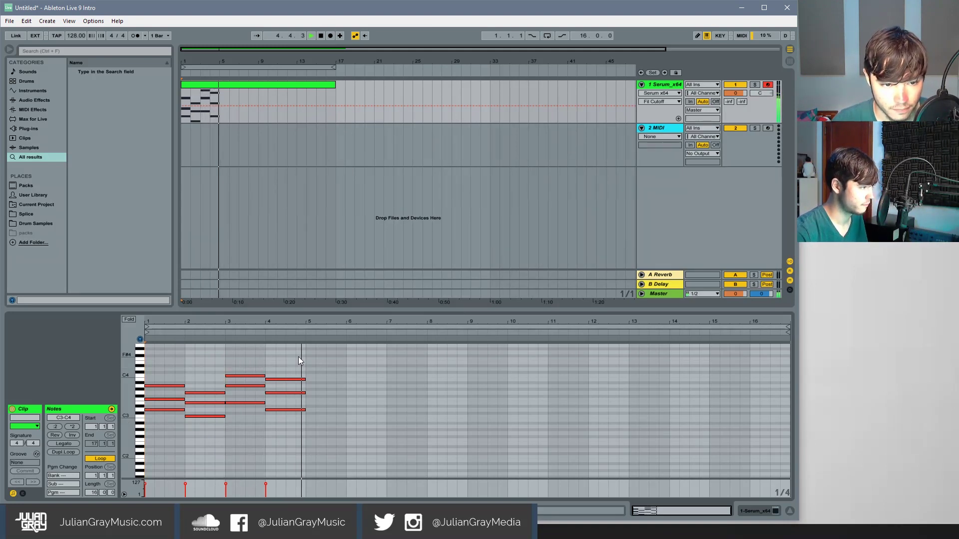
{"action": "key", "text": "space"}
{"action": "mouse_move", "coordinate": [298, 357]}
{"action": "left_mouse_down"}
{"action": "mouse_move", "coordinate": [278, 370]}
{"action": "mouse_move", "coordinate": [293, 356]}
{"action": "left_mouse_up"}
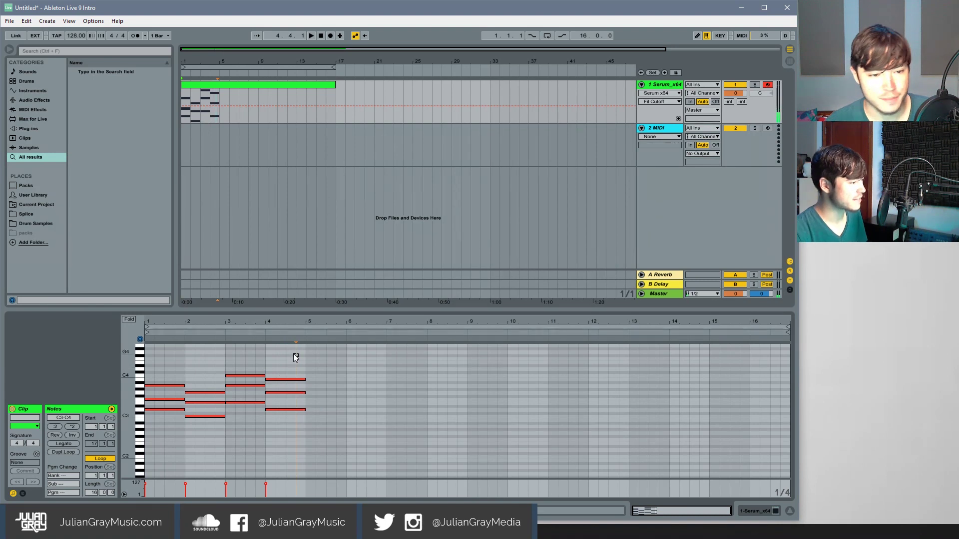
{"action": "key", "text": "ctrl+a"}
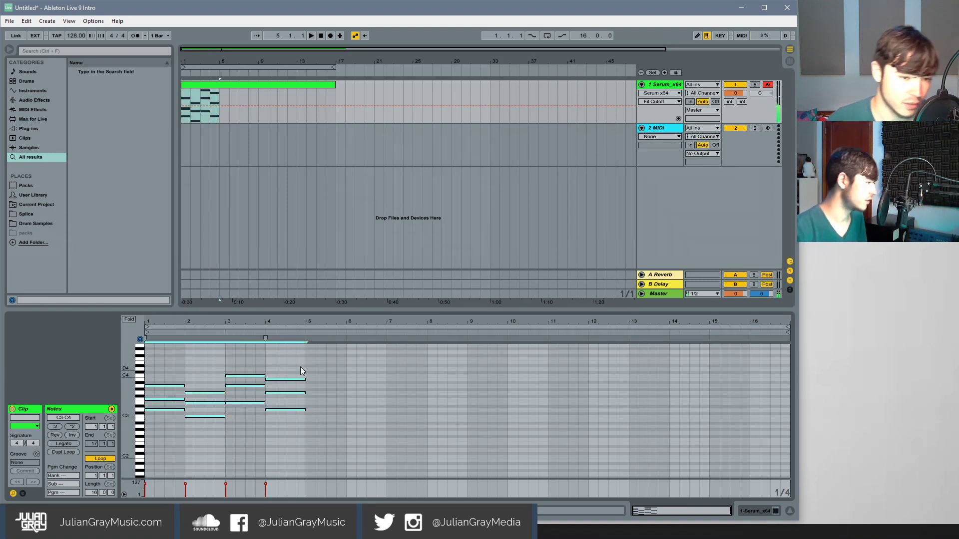
{"action": "left_click", "coordinate": [298, 360]}
{"action": "left_click", "coordinate": [306, 355]}
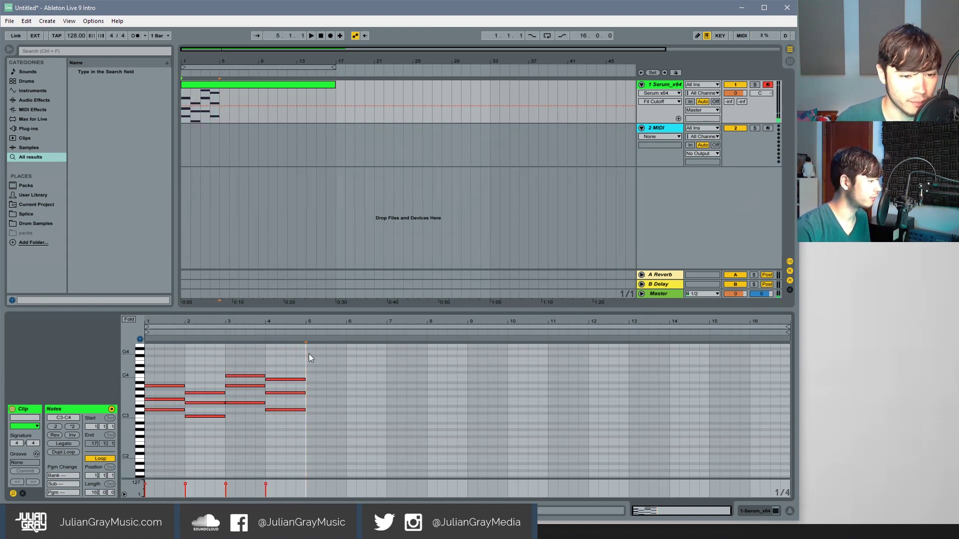
{"action": "left_click", "coordinate": [146, 371]}
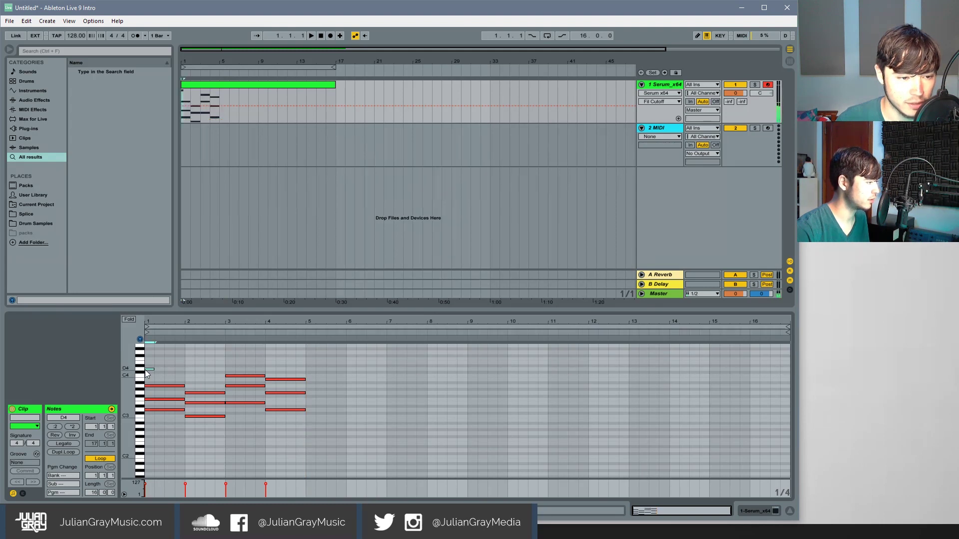
- Duplicate the four-bar chord progression three times to fill all 16 bars of the clip
{"action": "left_click_drag", "start_coordinate": [148, 363], "coordinate": [303, 472]}
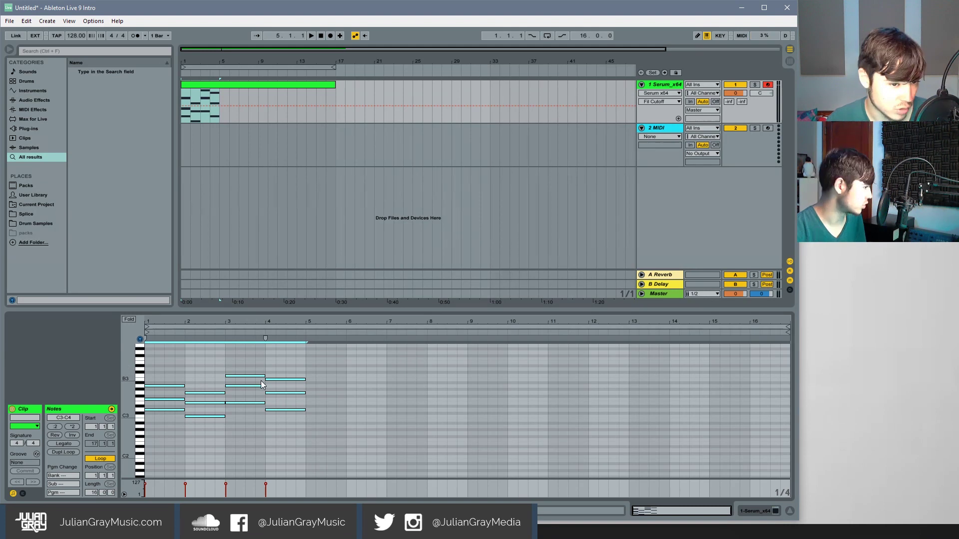
{"action": "key", "text": "ctrl+d"}
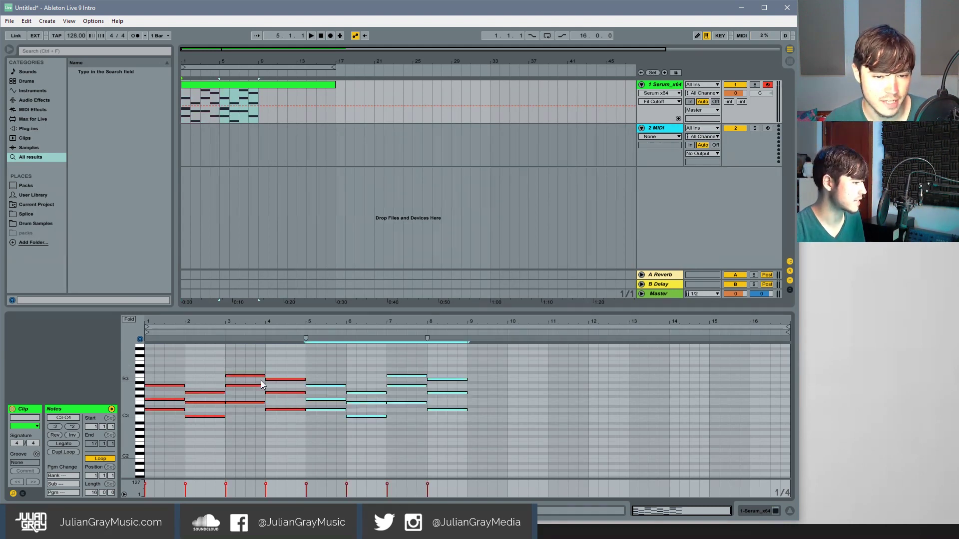
{"action": "key", "text": "ctrl+d"}
{"action": "key", "text": "ctrl+d"}
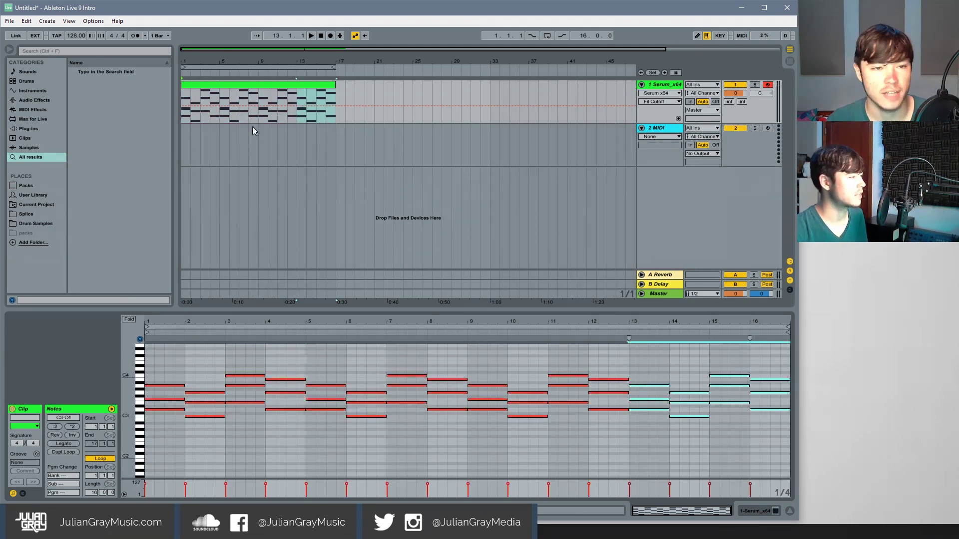
{"action": "key", "text": "space"}
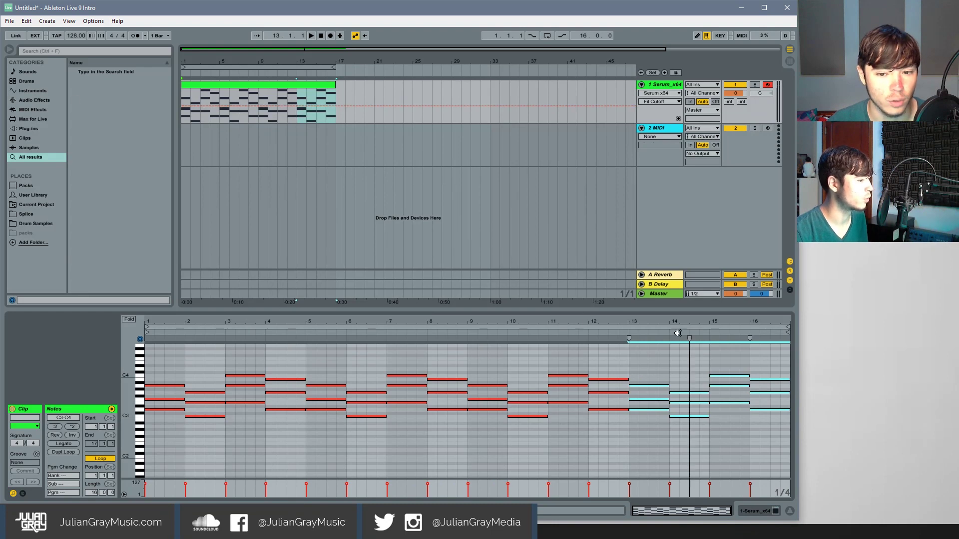
{"action": "left_click", "coordinate": [766, 363]}
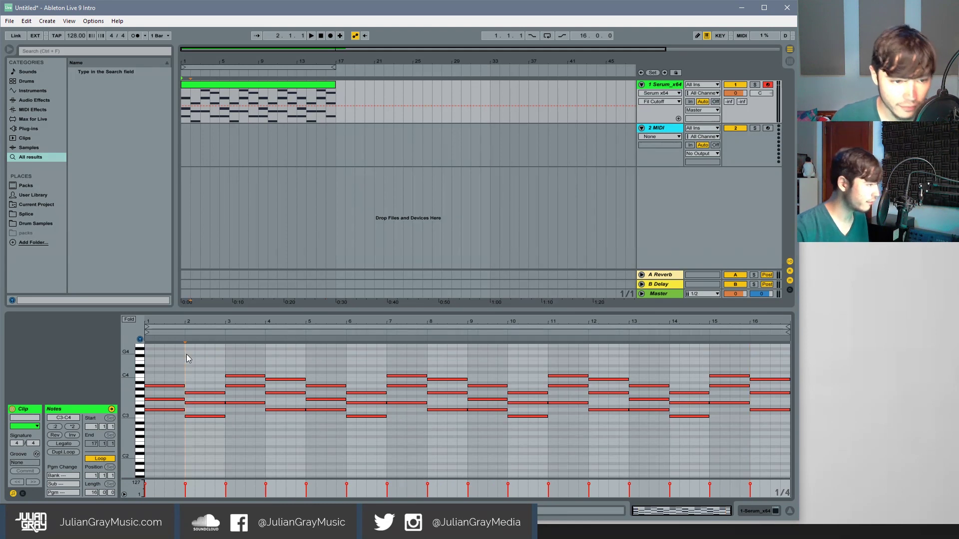
{"action": "left_click", "coordinate": [149, 366]}
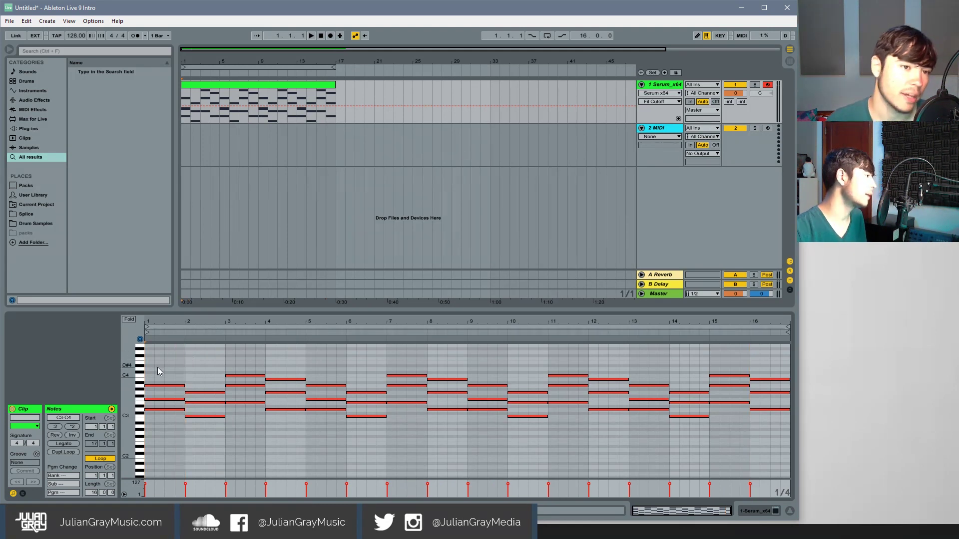
{"action": "left_click", "coordinate": [332, 98]}
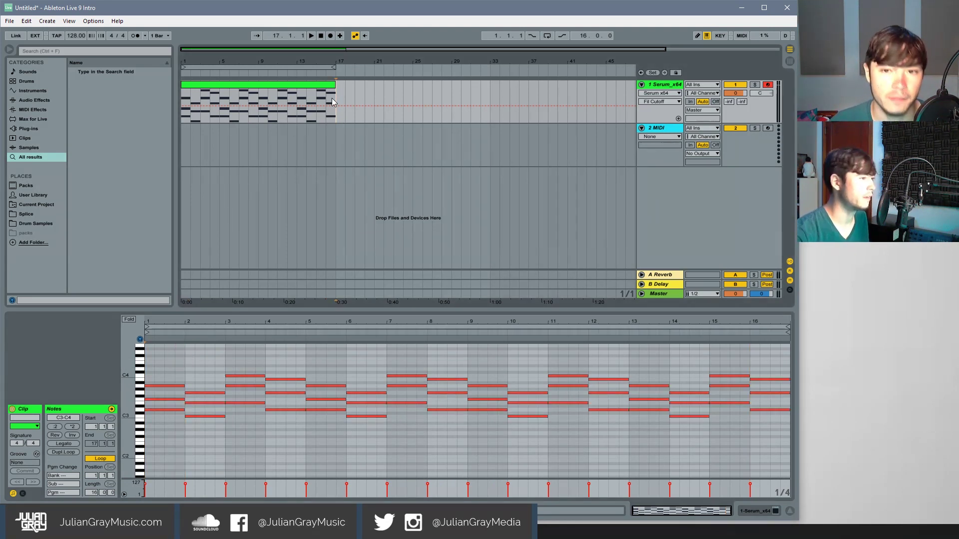
- Delete the empty second MIDI track and rename the Serum track as Pad
{"action": "left_click", "coordinate": [664, 131]}
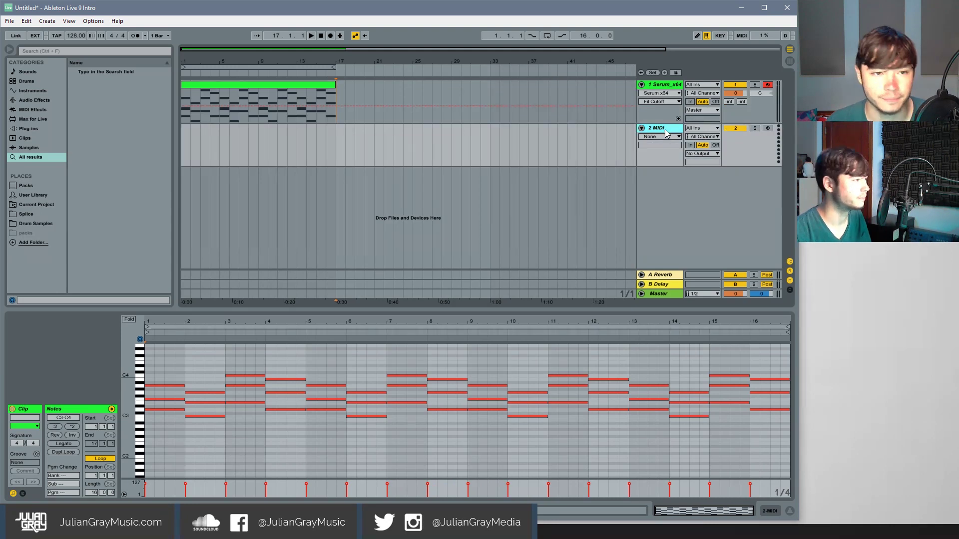
{"action": "key", "text": "Delete"}
{"action": "right_click", "coordinate": [666, 89]}
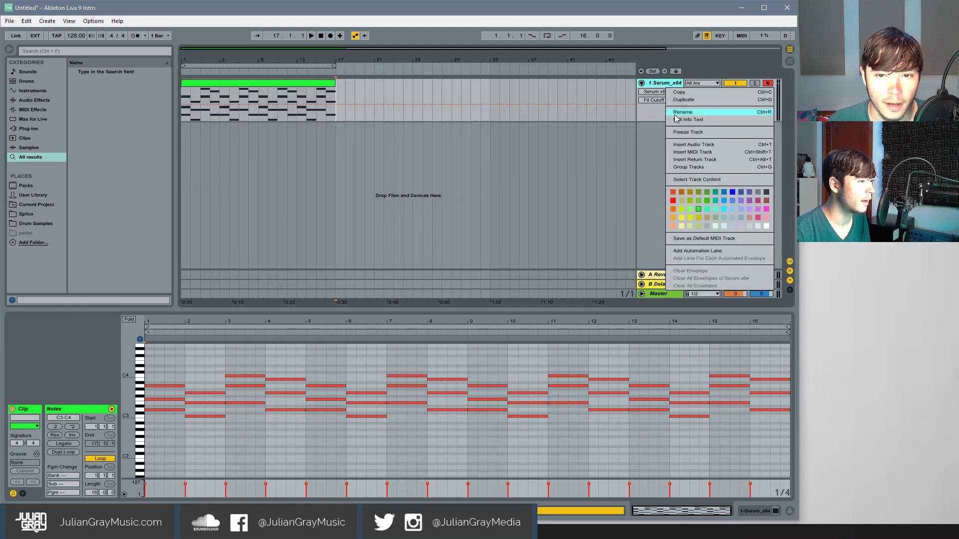
{"action": "left_click", "coordinate": [637, 126]}
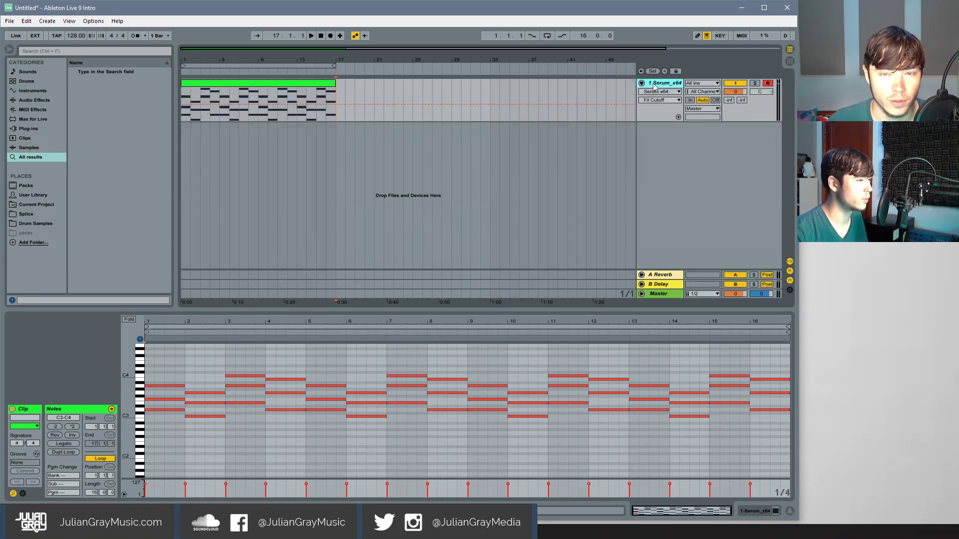
{"action": "left_click", "coordinate": [664, 83]}
{"action": "right_click", "coordinate": [669, 83]}
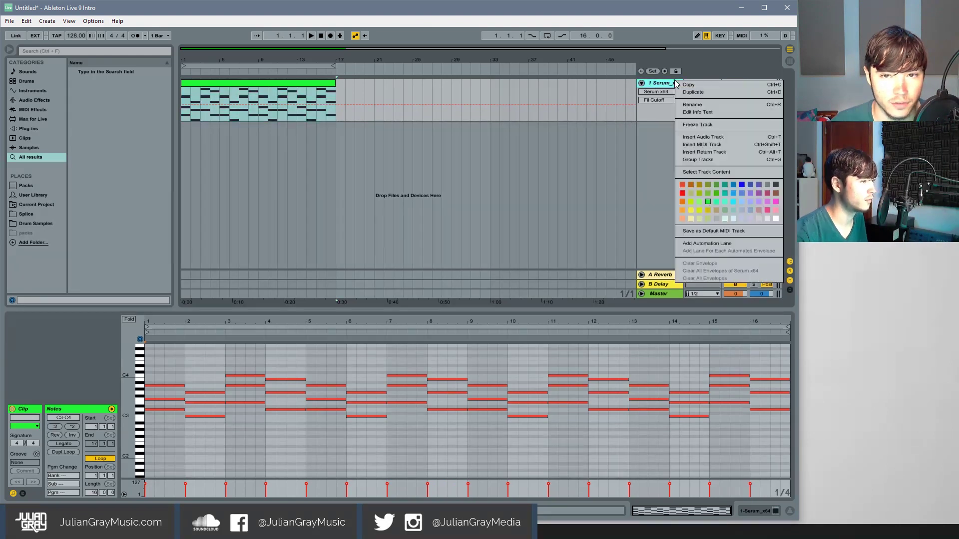
{"action": "left_click", "coordinate": [708, 102]}
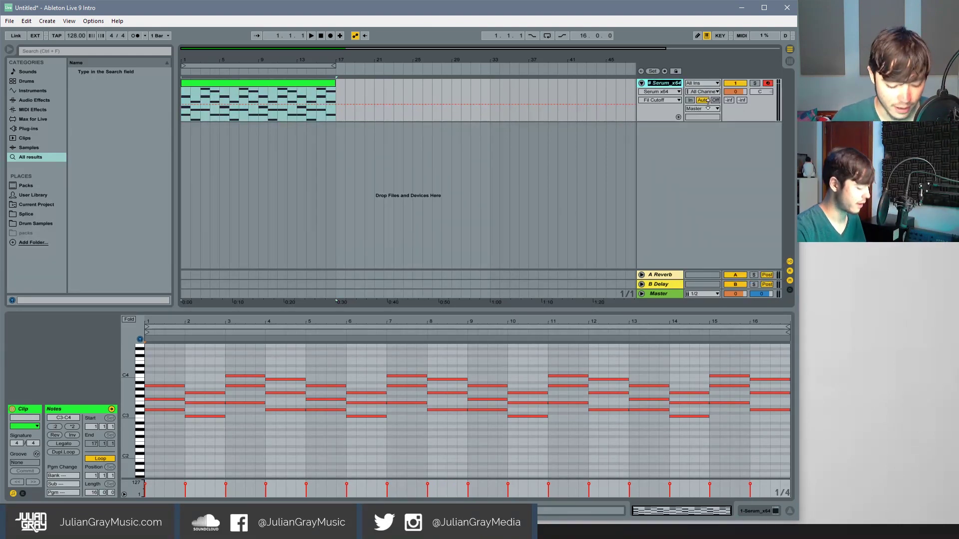
{"action": "type", "text": "Pad"}
{"action": "key", "text": "Return"}
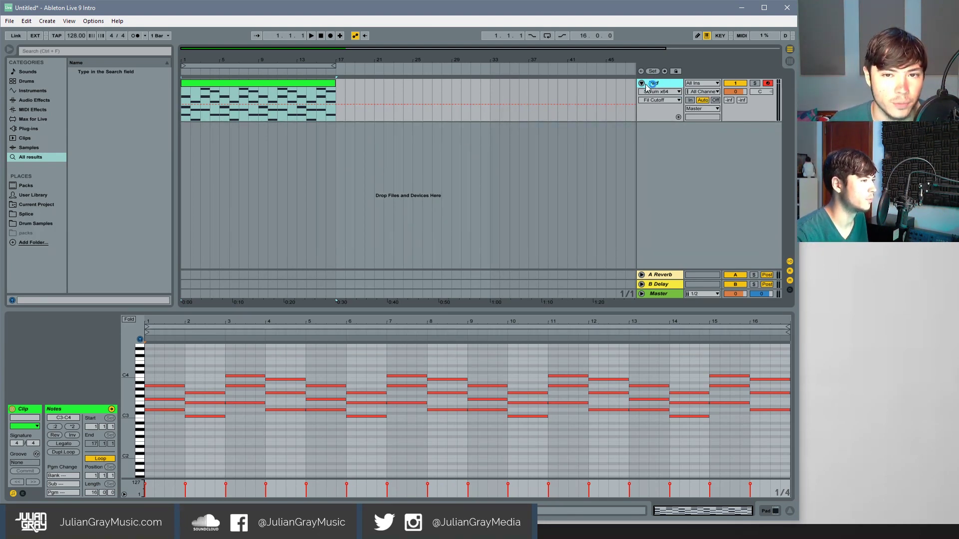
- Insert a new MIDI track below the Pad track
{"action": "left_click", "coordinate": [627, 90]}
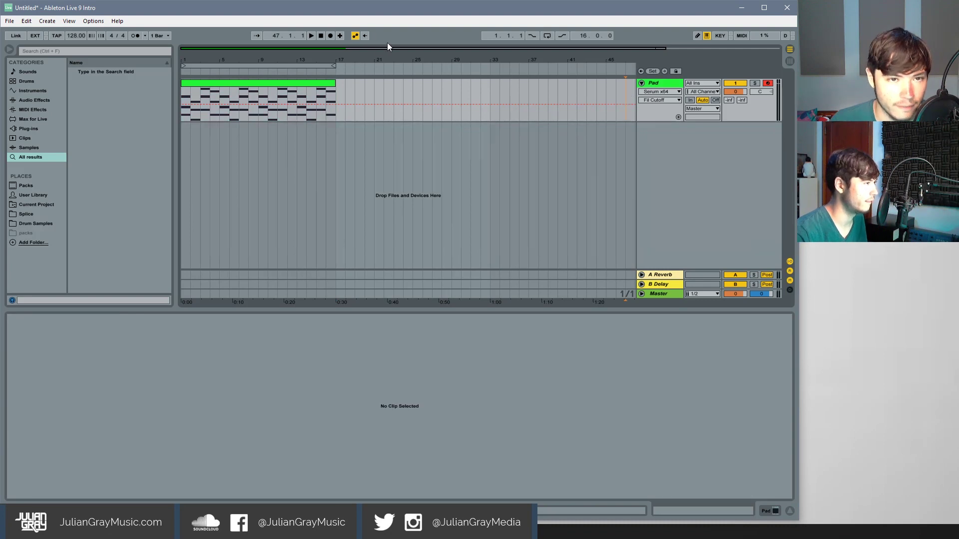
{"action": "left_click_drag", "start_coordinate": [389, 46], "coordinate": [445, 49]}
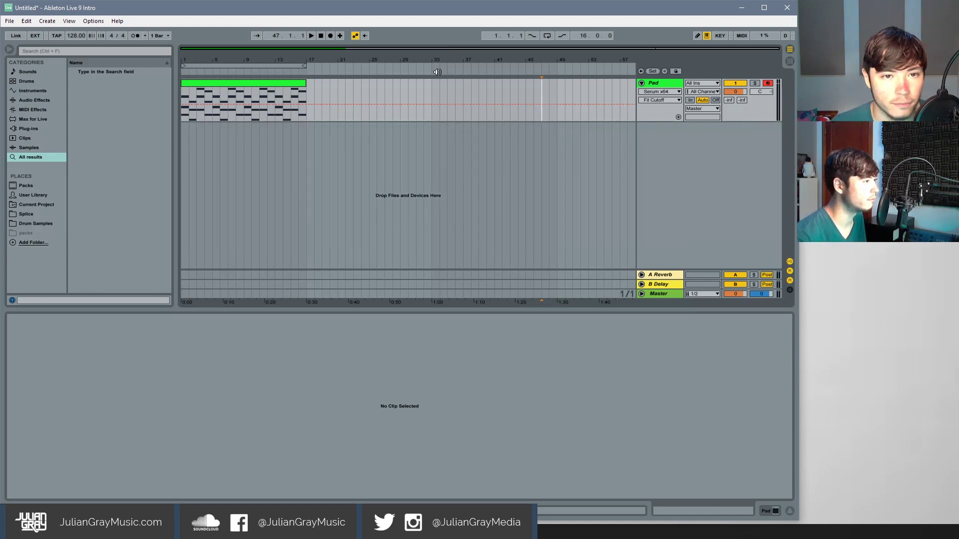
{"action": "mouse_move", "coordinate": [317, 60]}
{"action": "left_mouse_down"}
{"action": "mouse_move", "coordinate": [368, 90]}
{"action": "mouse_move", "coordinate": [281, 60]}
{"action": "mouse_move", "coordinate": [333, 65]}
{"action": "left_mouse_up"}
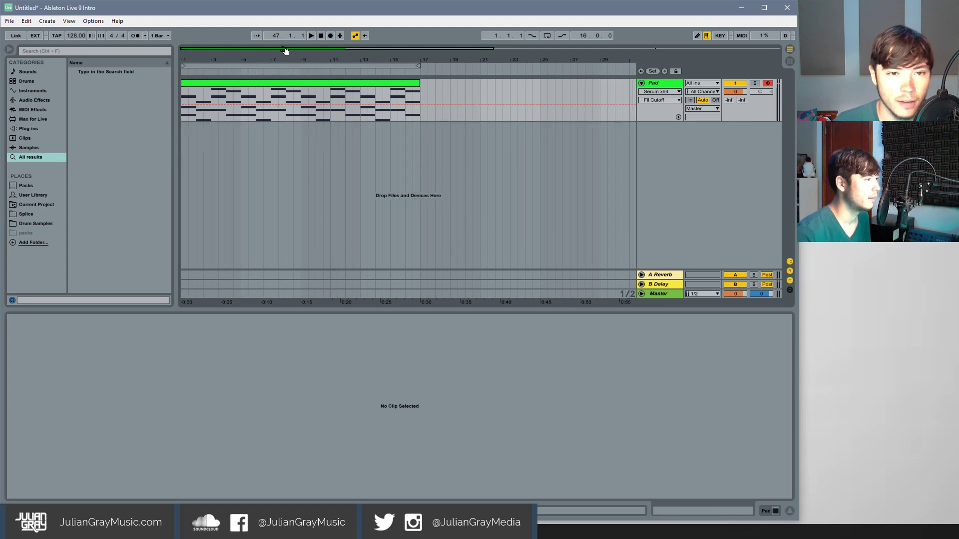
{"action": "double_click", "coordinate": [379, 91]}
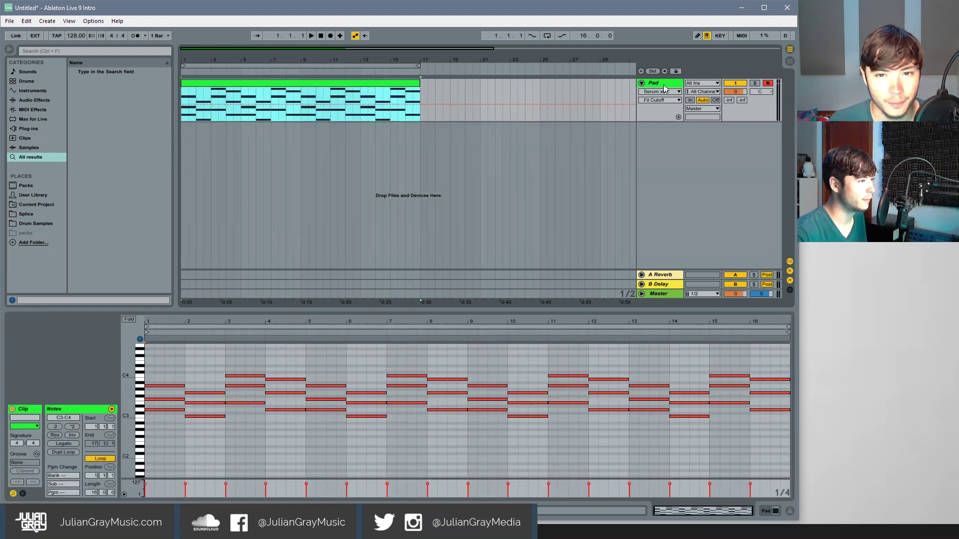
{"action": "right_click", "coordinate": [664, 115]}
{"action": "left_click", "coordinate": [702, 150]}
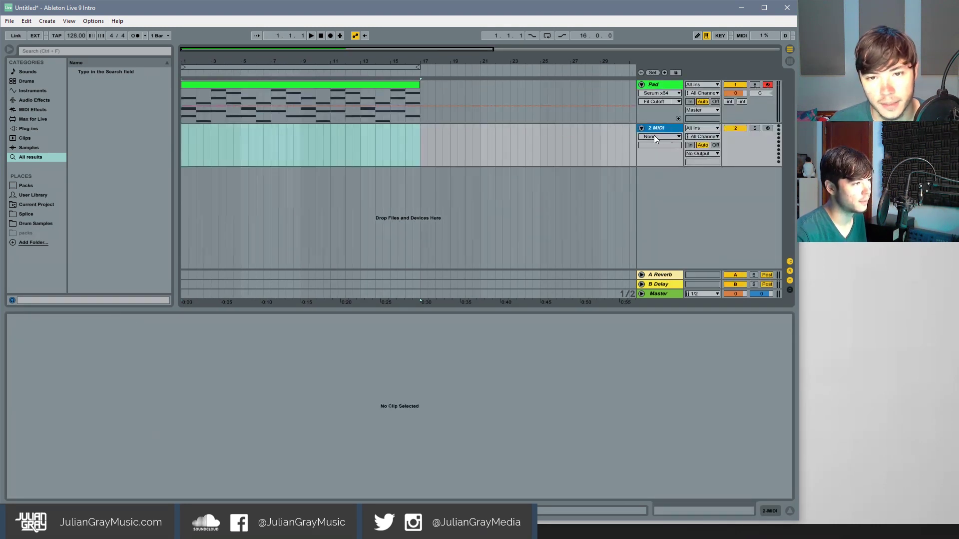
- Load the Serum_x64 plug-in from Xfer Records onto the new MIDI track and collapse the Xfer Records folder
{"action": "left_click", "coordinate": [28, 128]}
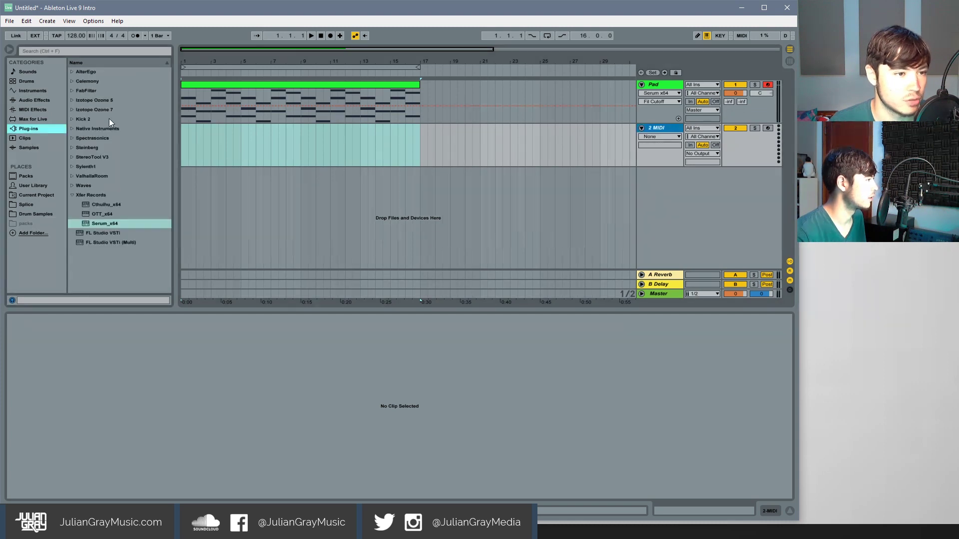
{"action": "left_click", "coordinate": [104, 224]}
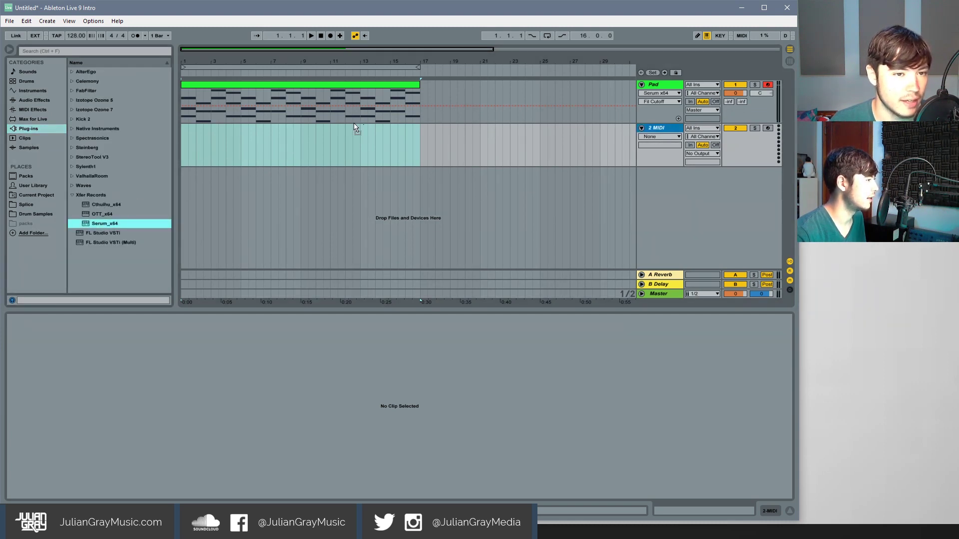
{"action": "left_click", "coordinate": [25, 130]}
{"action": "left_click", "coordinate": [105, 221]}
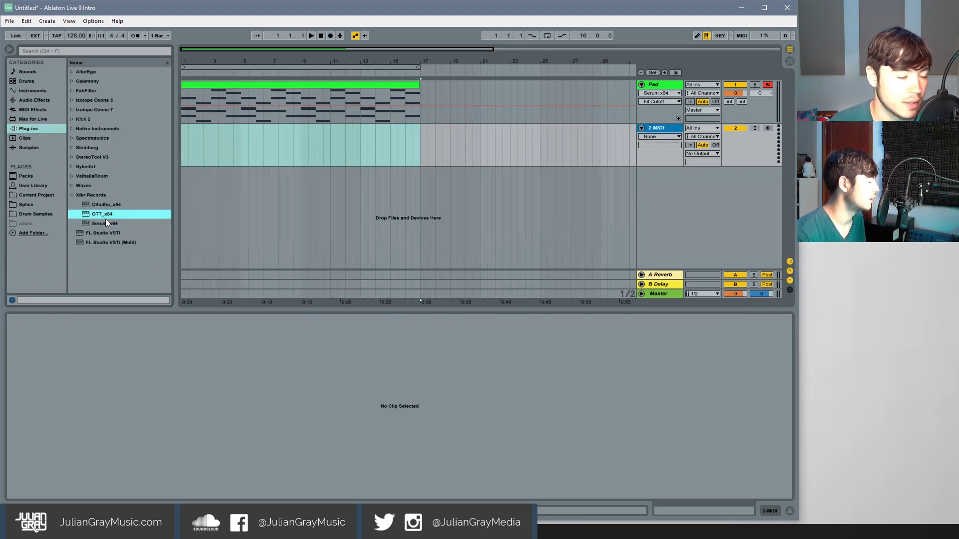
{"action": "left_click_drag", "start_coordinate": [100, 226], "coordinate": [283, 148]}
{"action": "left_click", "coordinate": [71, 196]}
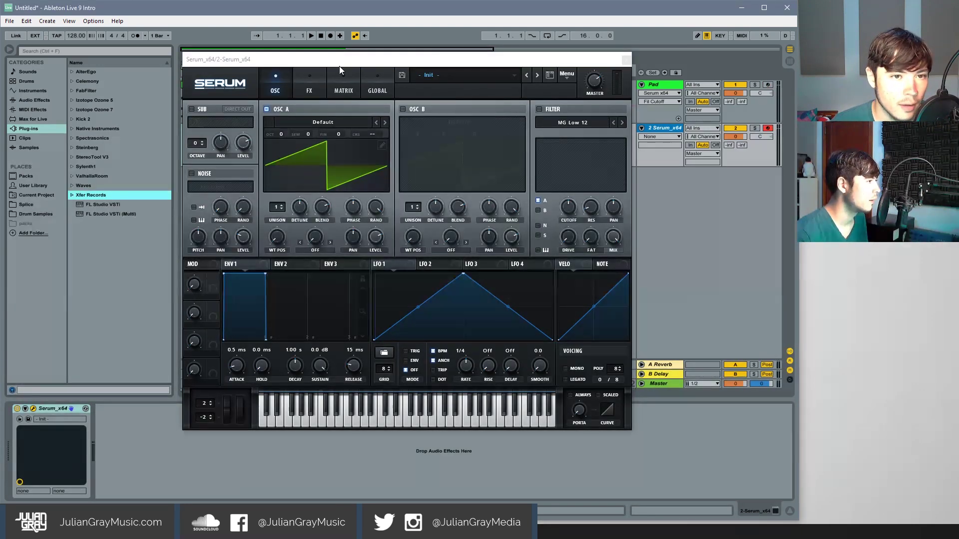
- Reposition the Serum window and set oscillator A's wavetable to the Analog preset Basic Shapes
{"action": "left_click_drag", "start_coordinate": [340, 62], "coordinate": [464, 77]}
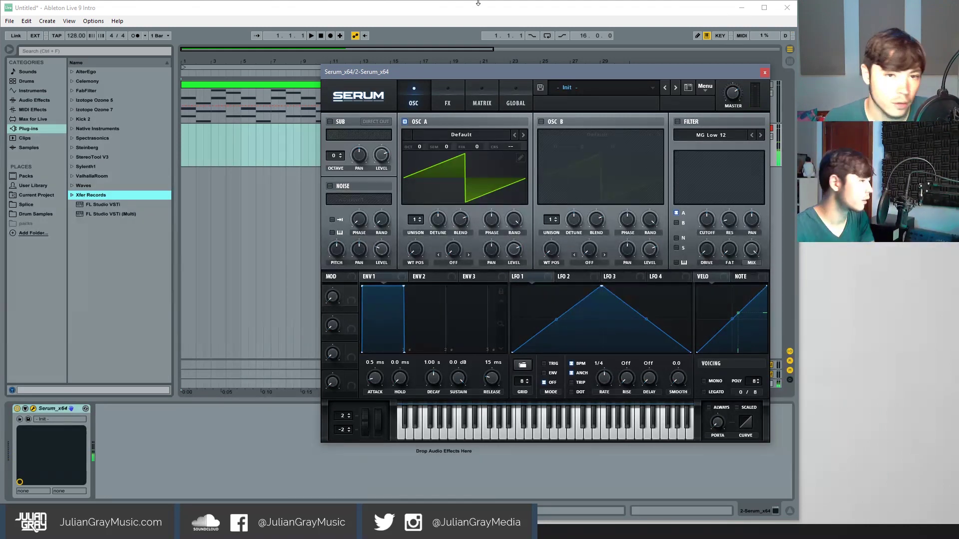
{"action": "mouse_move", "coordinate": [468, 75]}
{"action": "left_mouse_down"}
{"action": "mouse_move", "coordinate": [490, 63]}
{"action": "mouse_move", "coordinate": [467, 58]}
{"action": "left_mouse_up"}
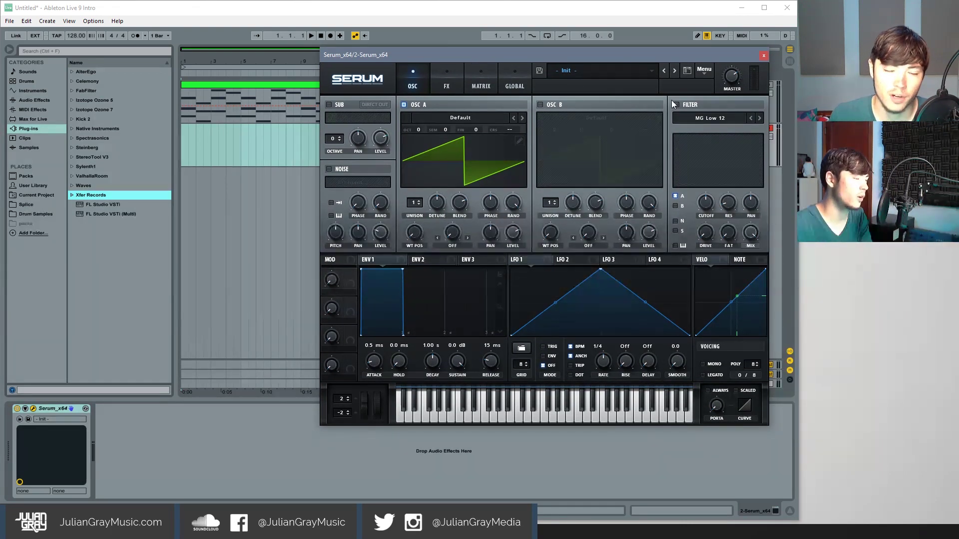
{"action": "left_click_drag", "start_coordinate": [523, 45], "coordinate": [471, 54]}
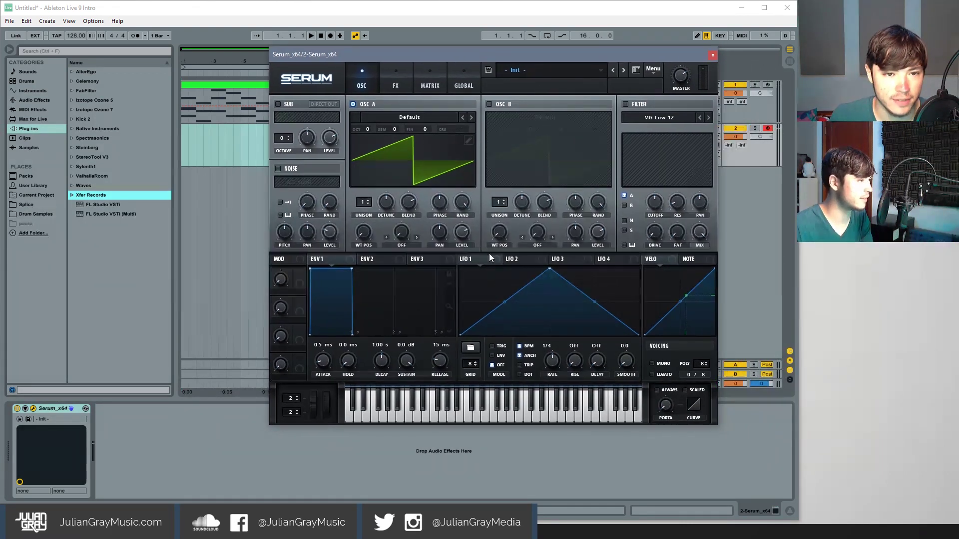
{"action": "left_click", "coordinate": [422, 126]}
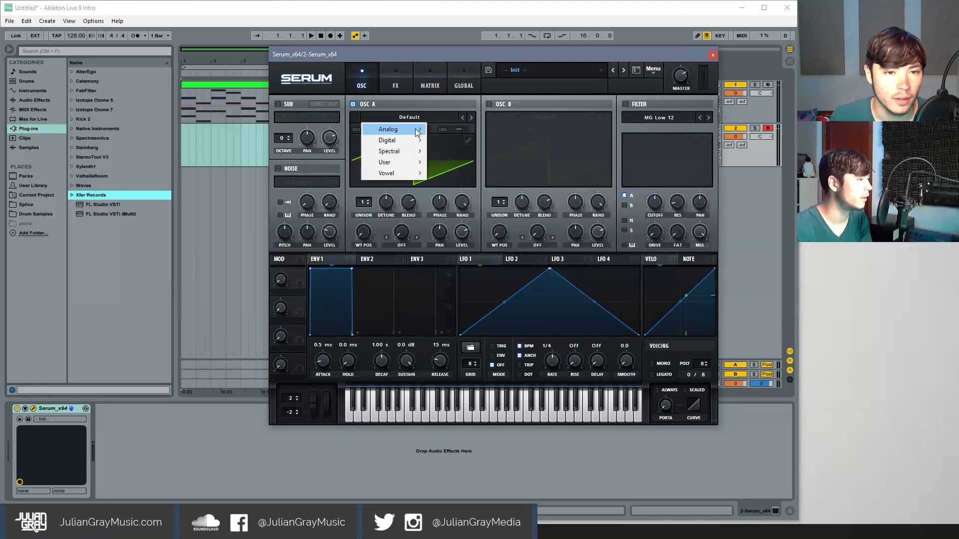
{"action": "mouse_move", "coordinate": [417, 131]}
{"action": "left_click", "coordinate": [452, 175]}
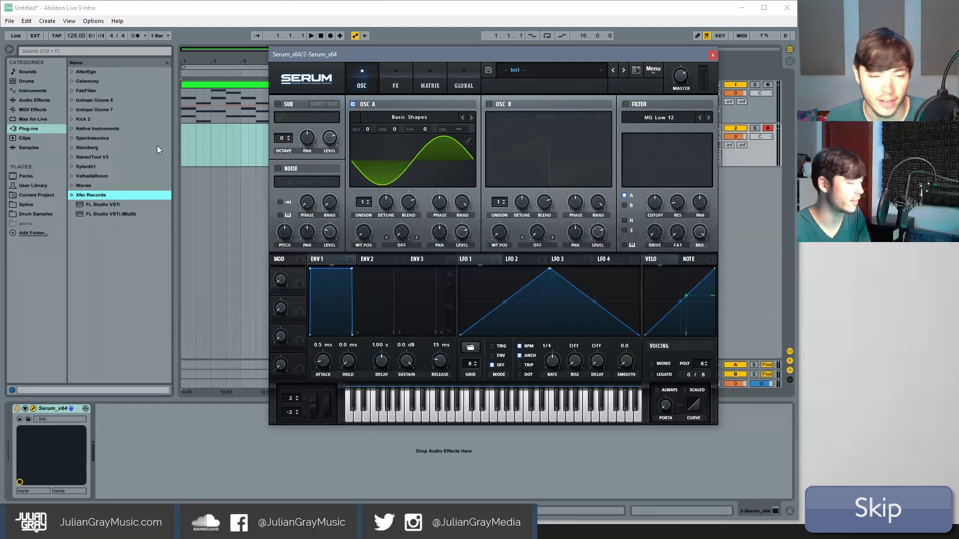
- Play several single notes to audition oscillator A's sine wave
{"action": "key", "text": "a"}
{"action": "key", "text": "s"}
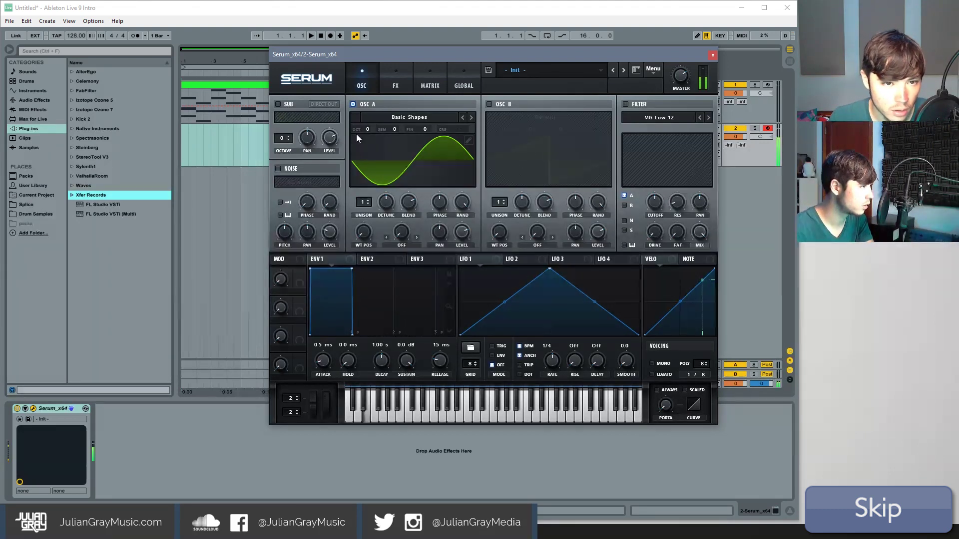
{"action": "key", "text": "d"}
{"action": "key", "text": "f"}
{"action": "key", "text": "g"}
{"action": "key", "text": "h"}
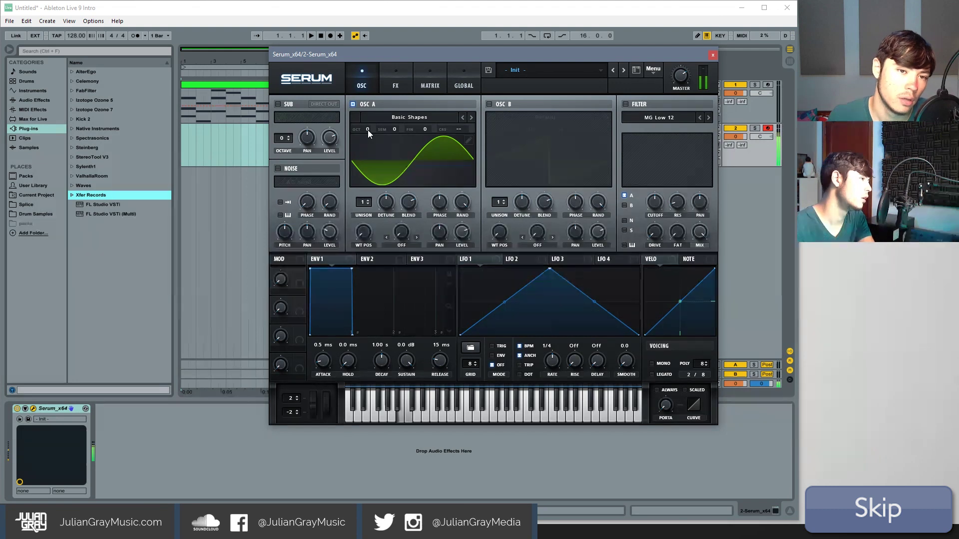
{"action": "key", "text": "j"}
{"action": "key", "text": "k"}
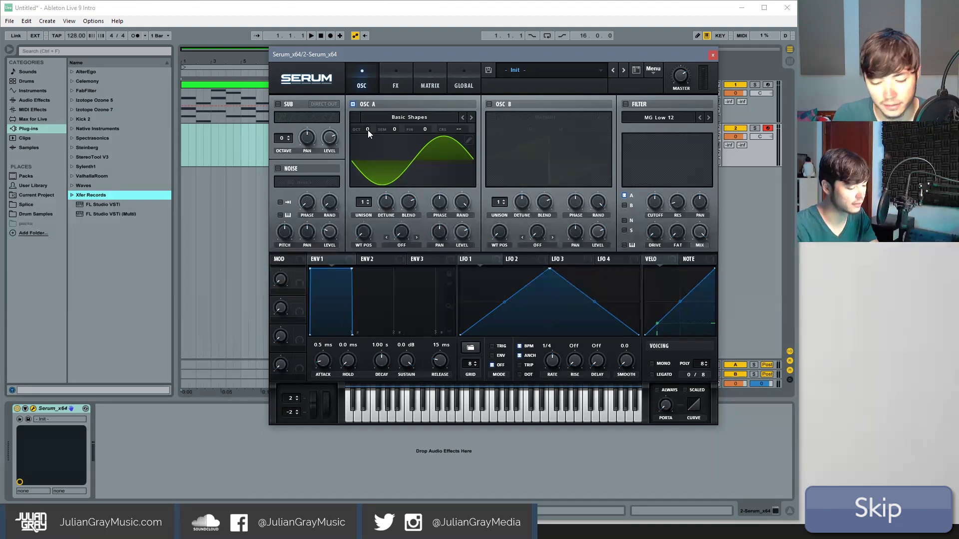
{"action": "key", "text": "h"}
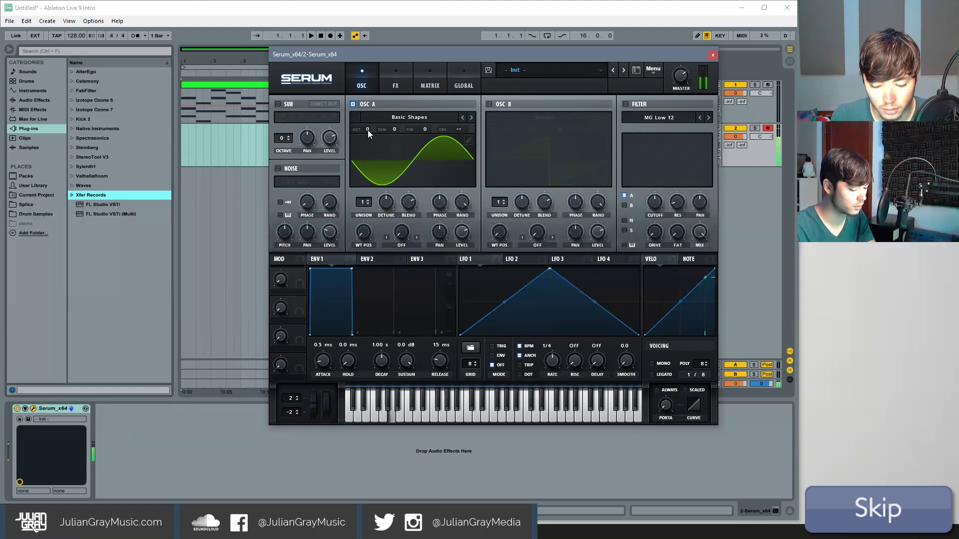
{"action": "key", "text": "j"}
{"action": "key", "text": "k"}
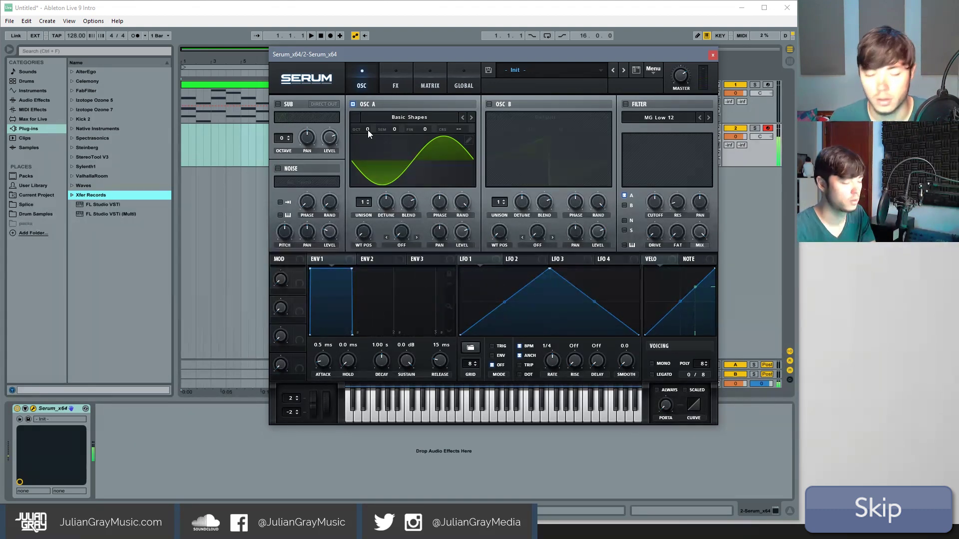
{"action": "key", "text": "h"}
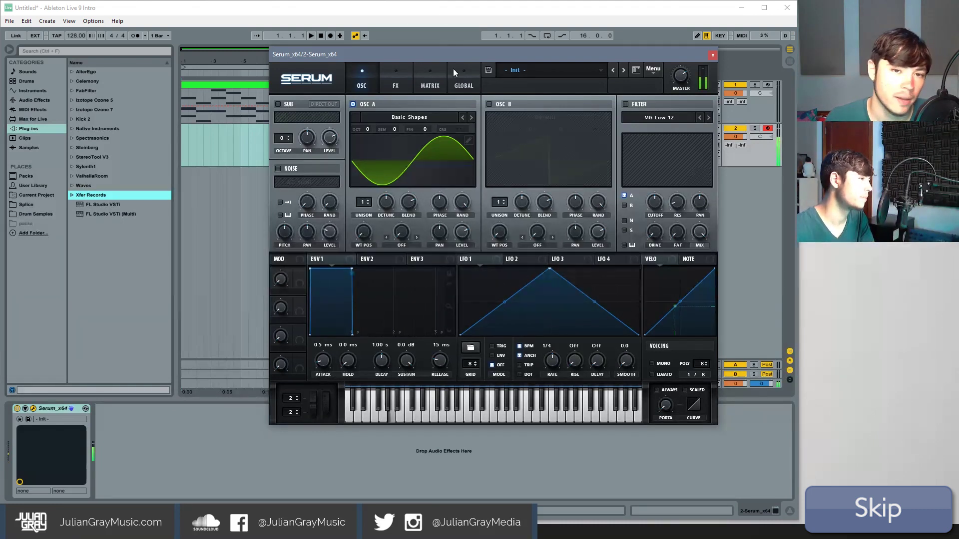
- Enable oscillator B and set its wavetable to the Analog preset Basic Shapes
{"action": "left_click_drag", "start_coordinate": [508, 53], "coordinate": [484, 61]}
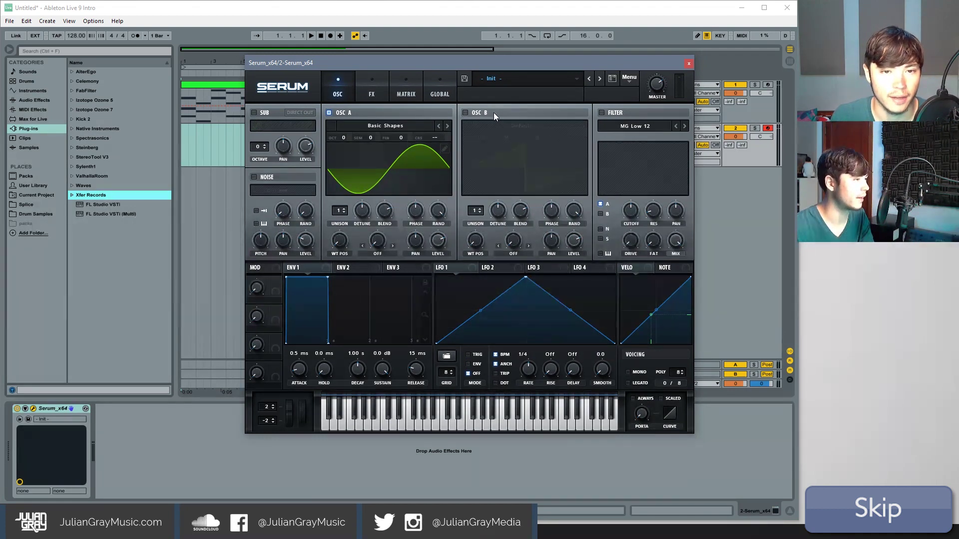
{"action": "left_click", "coordinate": [464, 112]}
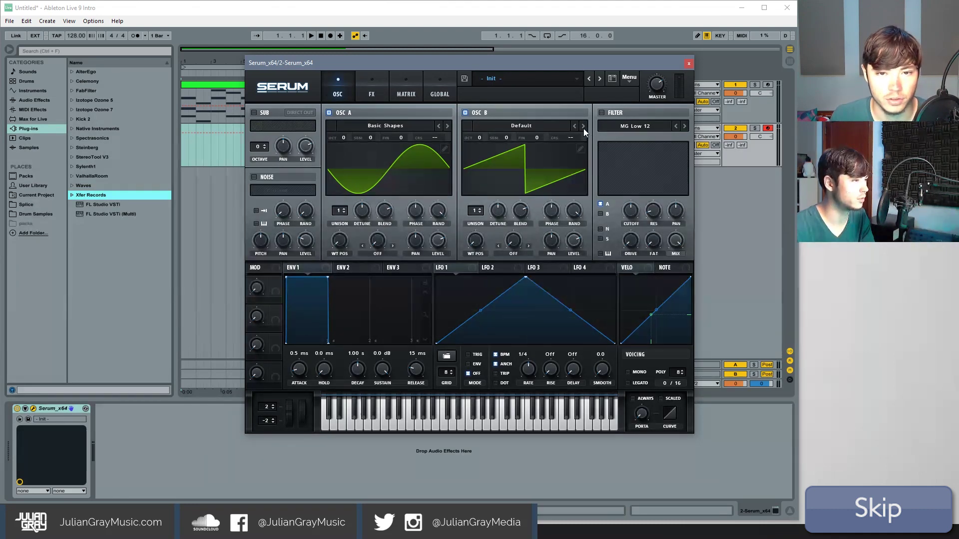
{"action": "left_click", "coordinate": [495, 128]}
{"action": "mouse_move", "coordinate": [508, 136]}
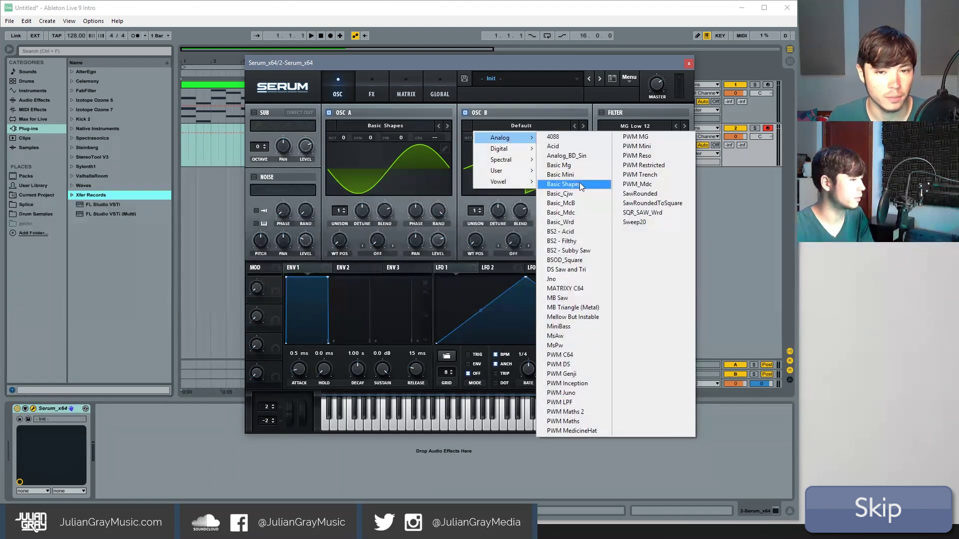
{"action": "left_click", "coordinate": [574, 184]}
- Move oscillator B's wavetable position to the saw shape and set its octave to -1
{"action": "left_click_drag", "start_coordinate": [480, 249], "coordinate": [484, 226]}
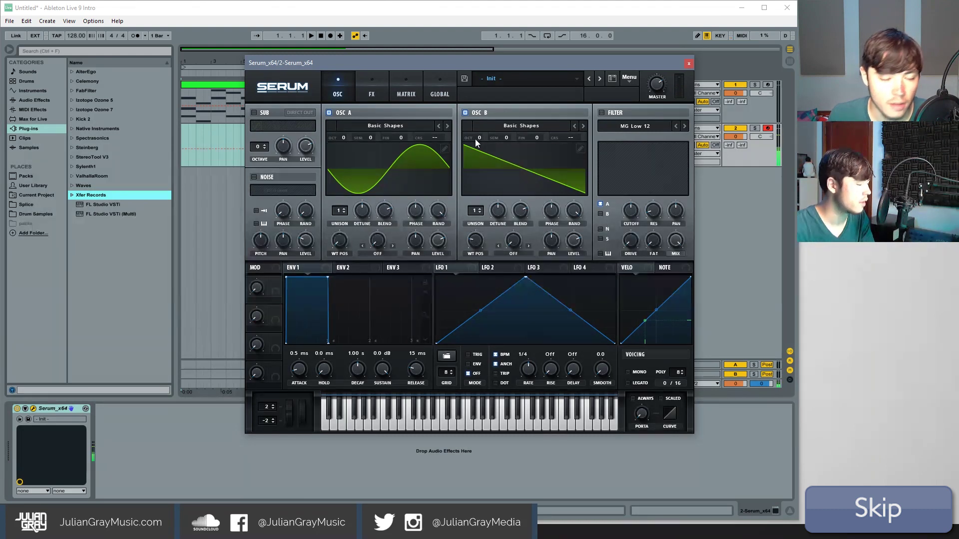
{"action": "left_click_drag", "start_coordinate": [478, 140], "coordinate": [479, 153]}
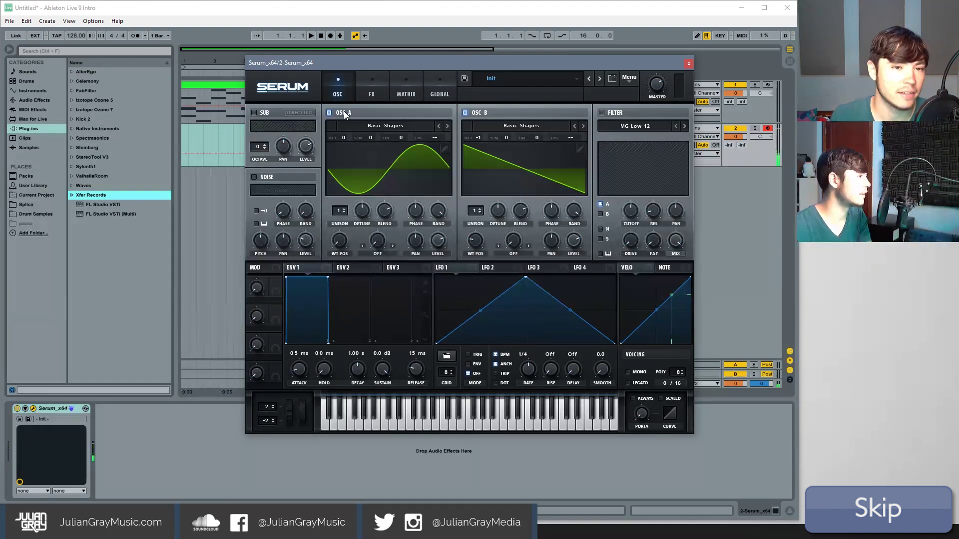
- Compare oscillators A and B by switching each off in turn, ending with both enabled
{"action": "left_click", "coordinate": [329, 112]}
{"action": "left_click", "coordinate": [329, 114]}
{"action": "left_click", "coordinate": [468, 115]}
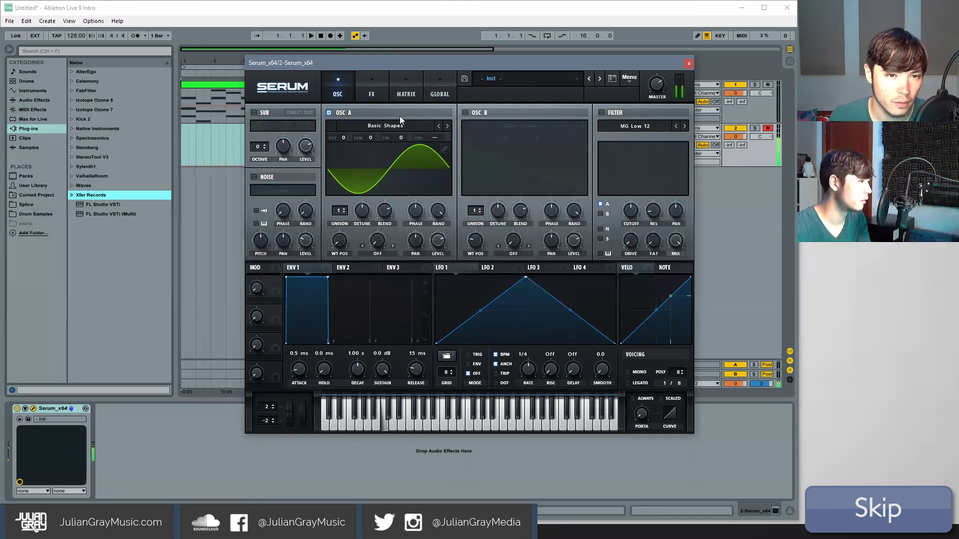
{"action": "left_click", "coordinate": [336, 116]}
{"action": "left_click", "coordinate": [465, 113]}
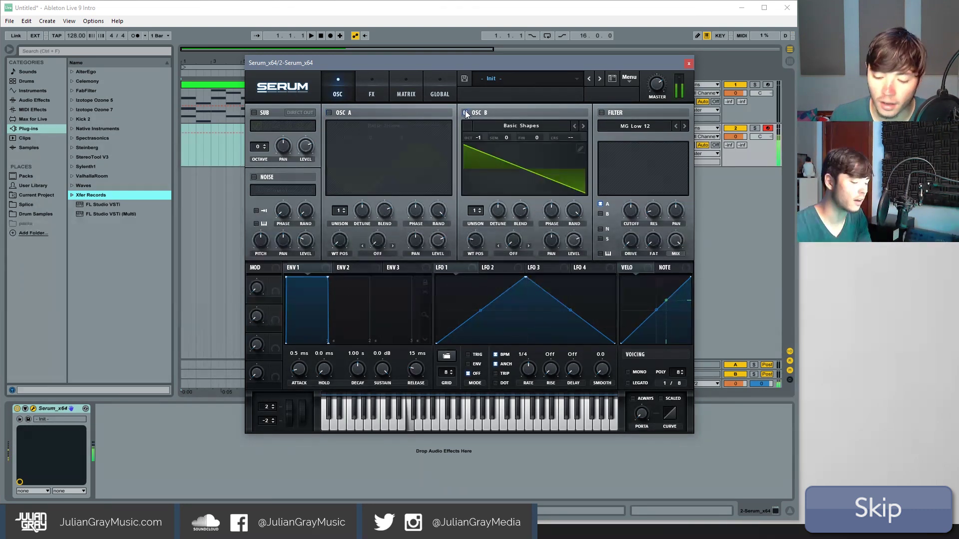
{"action": "left_click", "coordinate": [329, 114]}
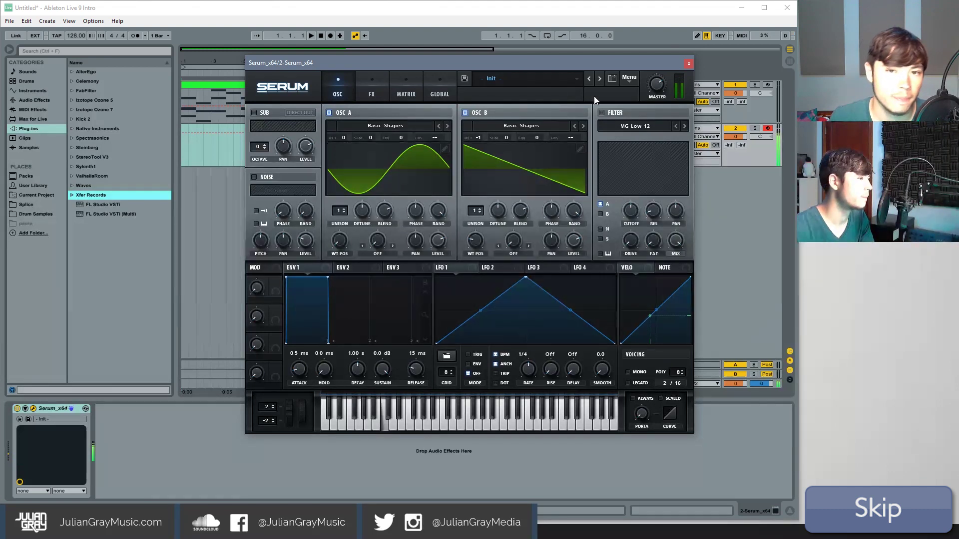
{"action": "left_click_drag", "start_coordinate": [576, 58], "coordinate": [515, 67]}
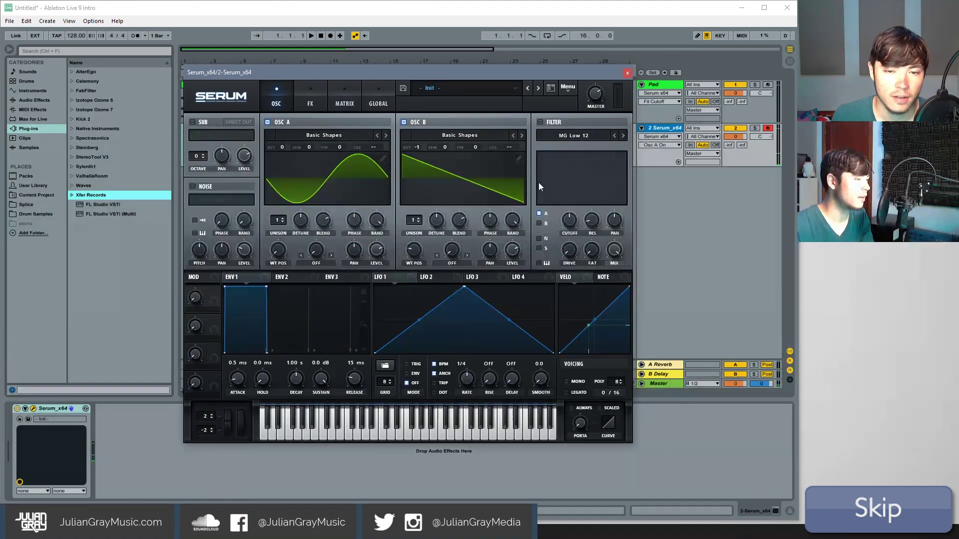
- Route oscillator B into the filter, enable the MG Low 12 filter, and lower its cutoff to about 370 Hz
{"action": "left_click", "coordinate": [539, 224]}
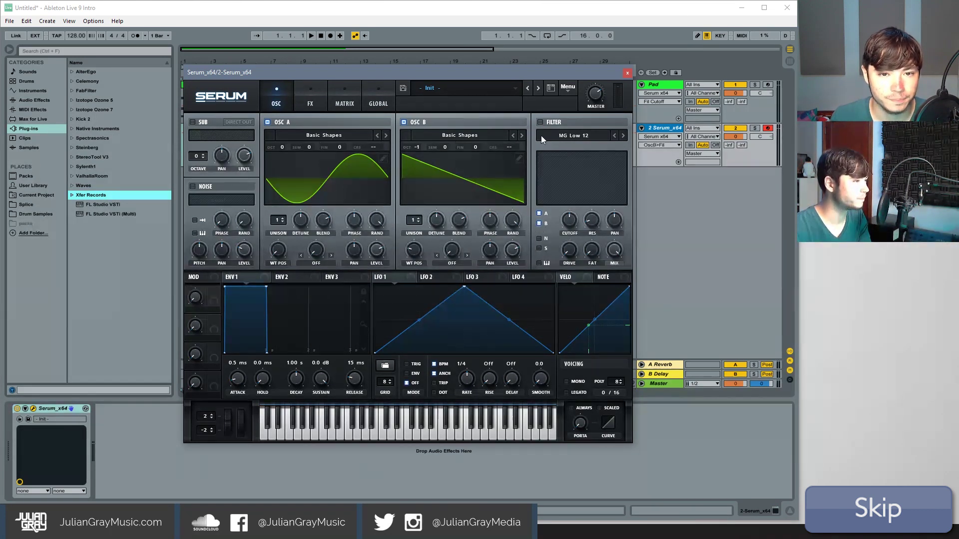
{"action": "left_click", "coordinate": [539, 123]}
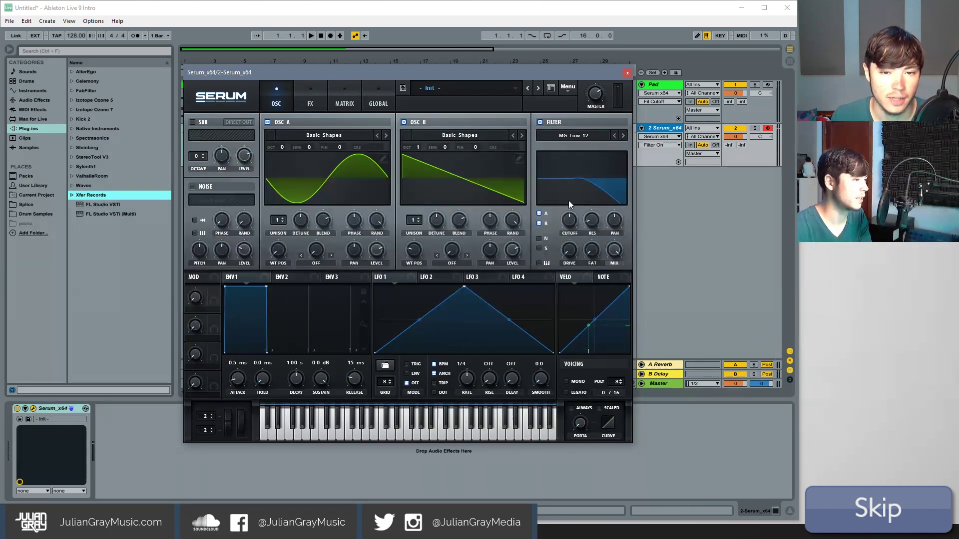
{"action": "left_click", "coordinate": [576, 222]}
{"action": "left_click_drag", "start_coordinate": [577, 222], "coordinate": [556, 220]}
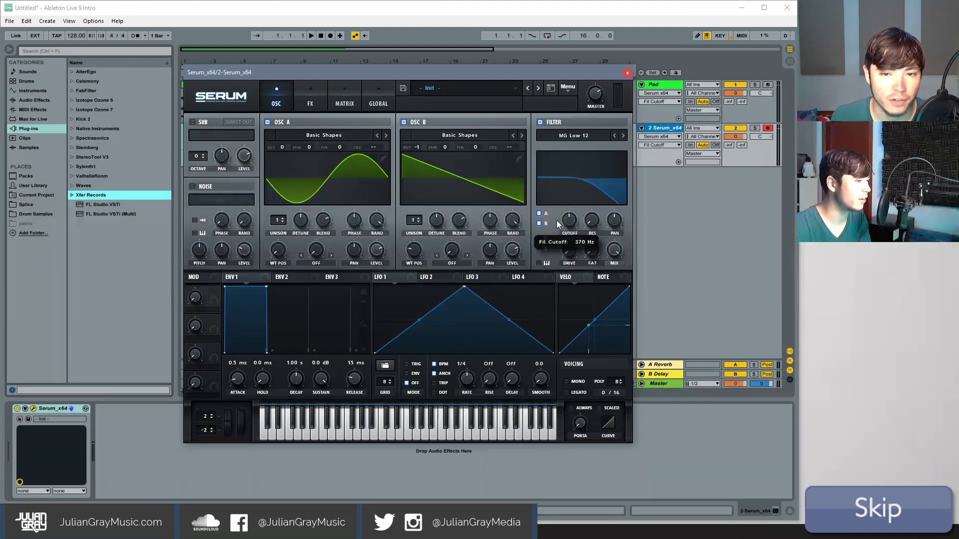
- Lower the filter cutoff slightly further and play several notes to audition the filtered sound
{"action": "mouse_move", "coordinate": [568, 220]}
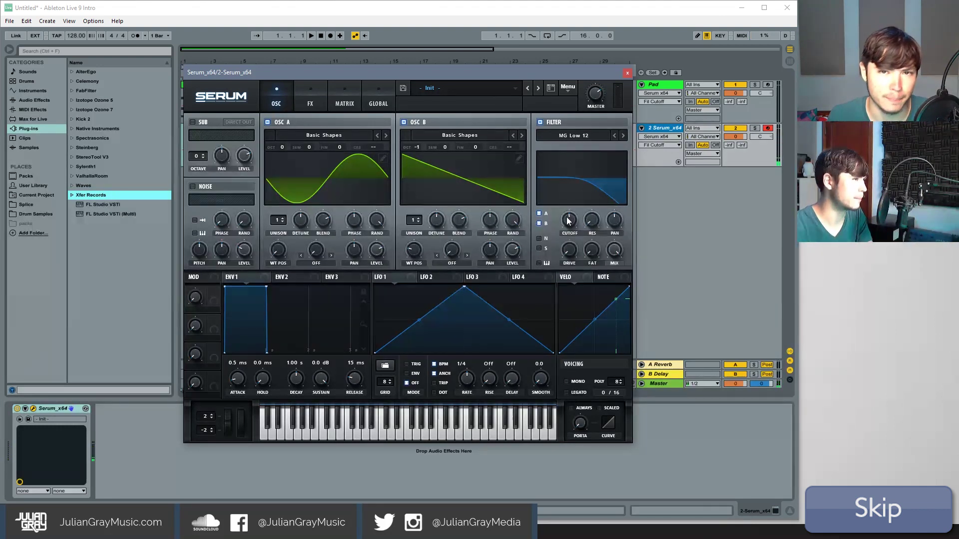
{"action": "left_click_drag", "start_coordinate": [568, 220], "coordinate": [566, 223]}
{"action": "key", "text": "k"}
{"action": "key", "text": "l"}
{"action": "key", "text": "semicolon"}
{"action": "key", "text": "g"}
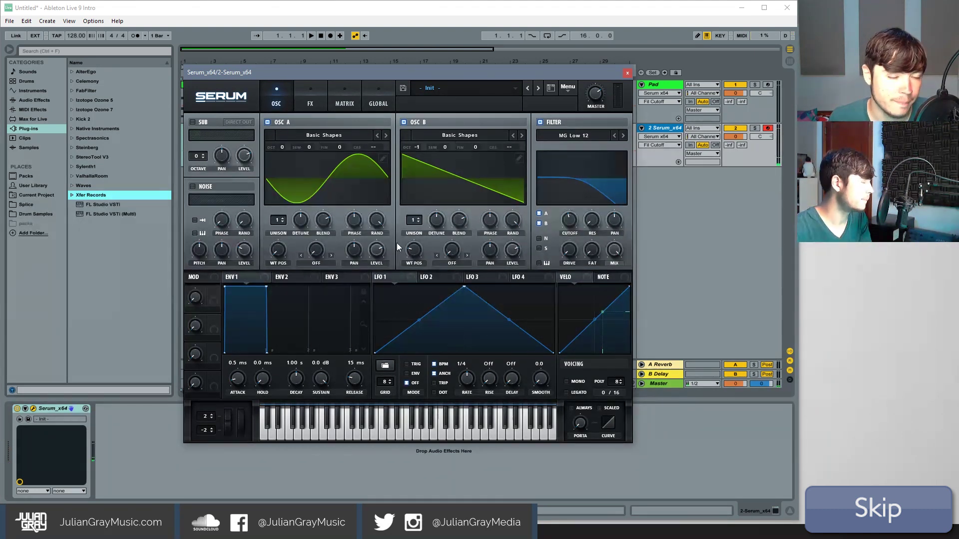
- Set envelope 2's attack to 0.0 ms and assign envelope 2 to modulate the filter cutoff
{"action": "left_click", "coordinate": [309, 280]}
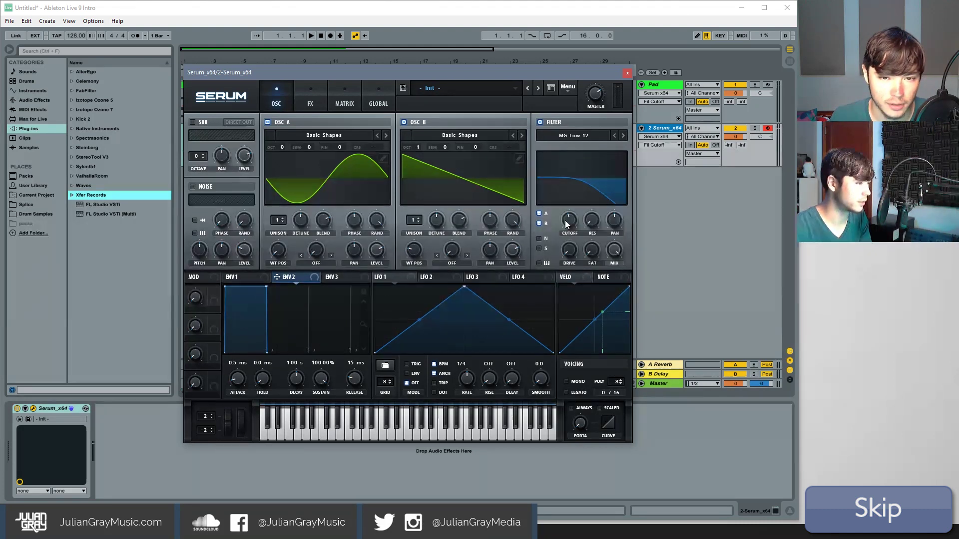
{"action": "left_click", "coordinate": [248, 276]}
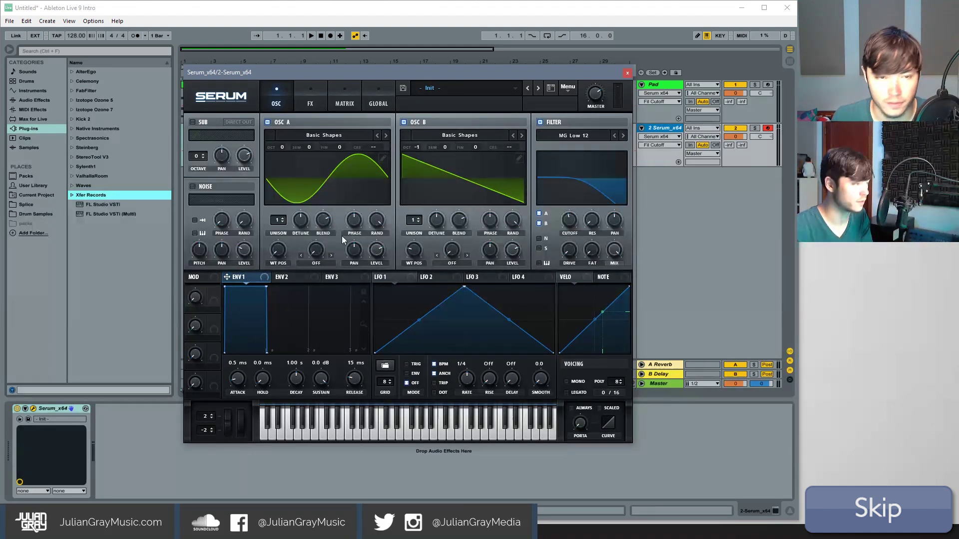
{"action": "left_click", "coordinate": [285, 280]}
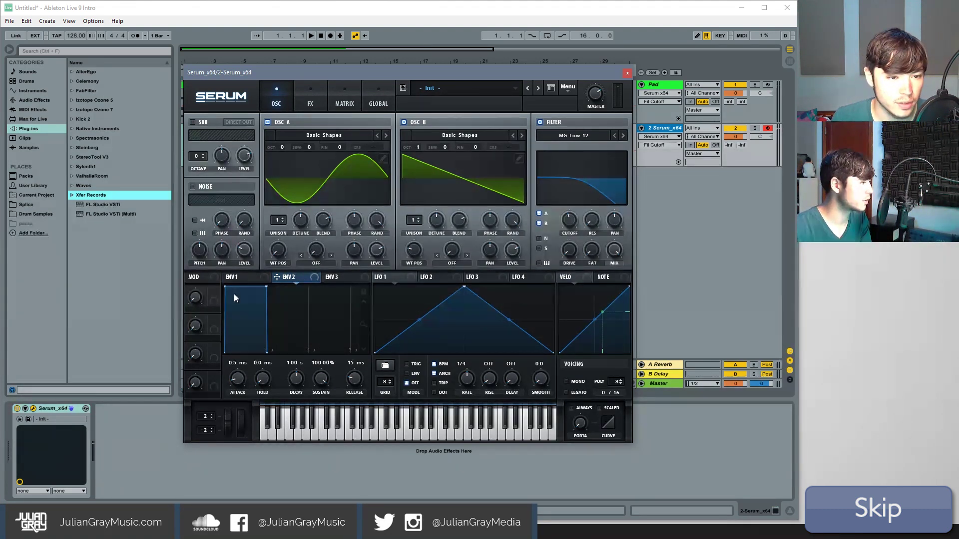
{"action": "left_click_drag", "start_coordinate": [227, 289], "coordinate": [215, 289]}
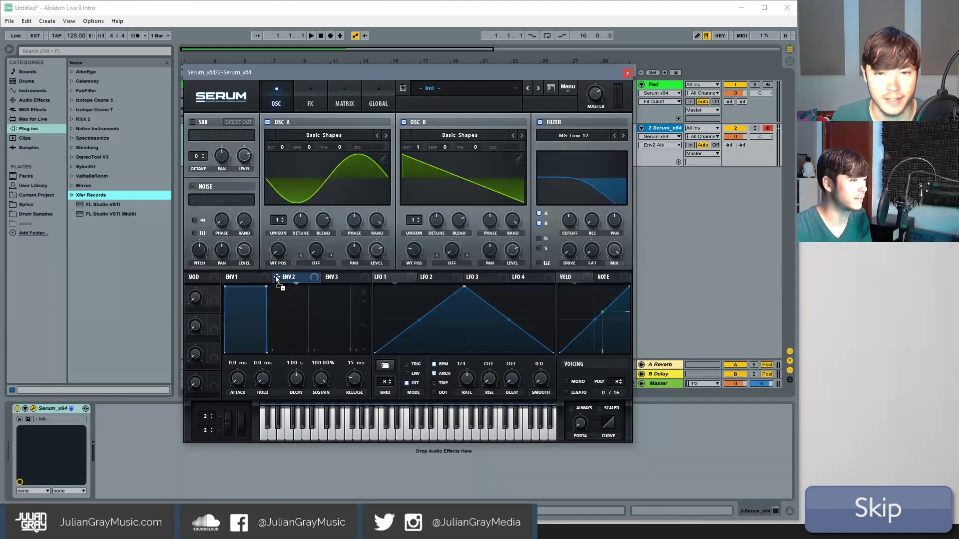
{"action": "mouse_move", "coordinate": [276, 280]}
{"action": "left_mouse_down"}
{"action": "mouse_move", "coordinate": [469, 248]}
{"action": "mouse_move", "coordinate": [568, 217]}
{"action": "mouse_move", "coordinate": [216, 260]}
{"action": "mouse_move", "coordinate": [298, 280]}
{"action": "mouse_move", "coordinate": [284, 280]}
{"action": "left_mouse_up"}
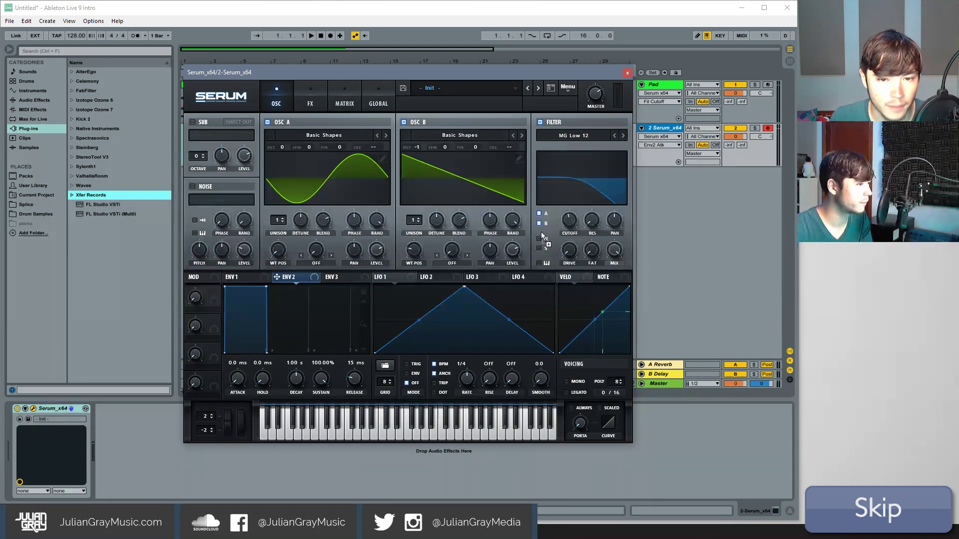
{"action": "left_click_drag", "start_coordinate": [568, 220], "coordinate": [568, 221]}
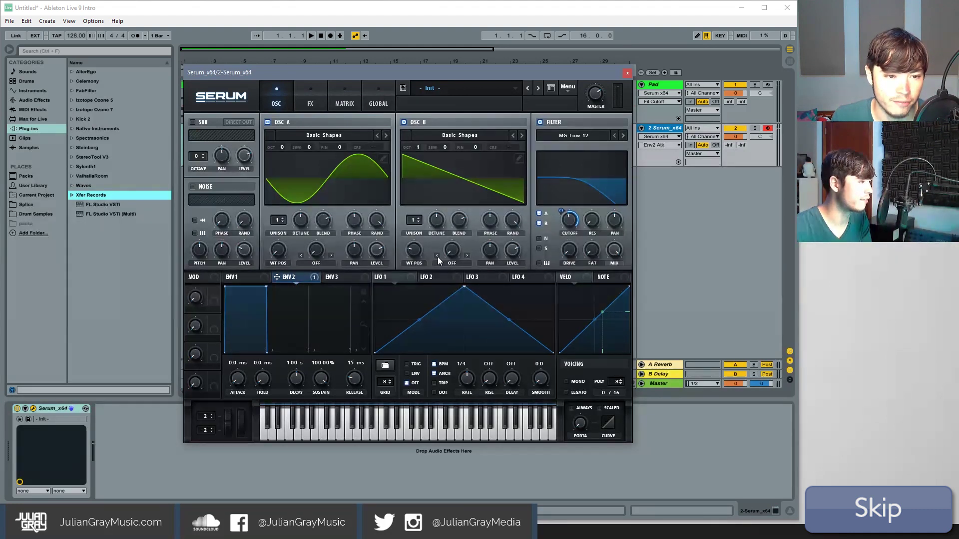
- Play several notes to audition envelope 2 modulating the filter cutoff
{"action": "key", "text": "a"}
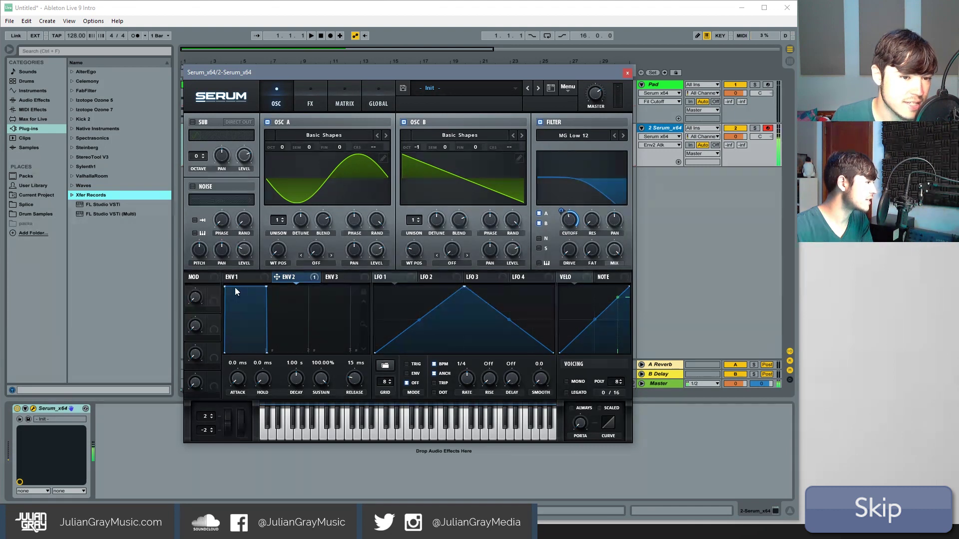
{"action": "key", "text": "a"}
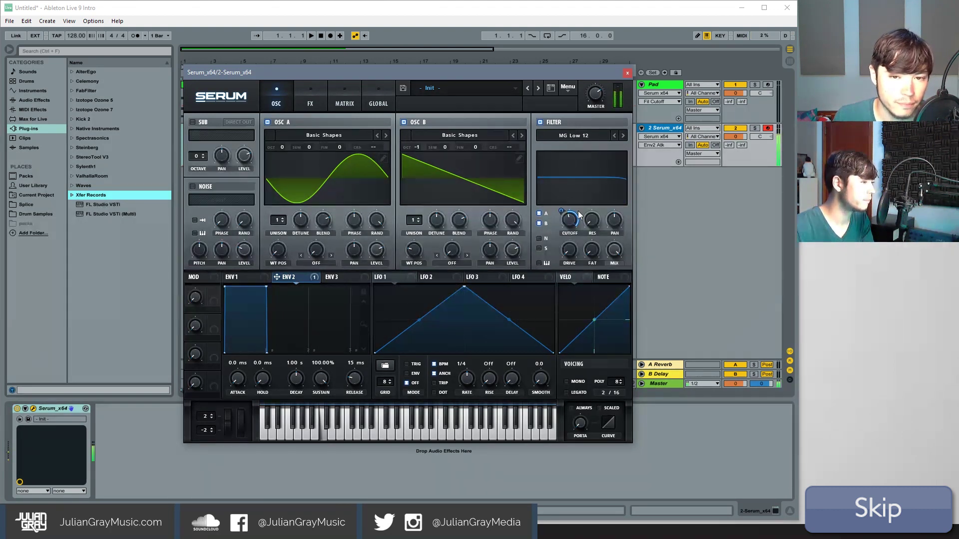
{"action": "key", "text": "a"}
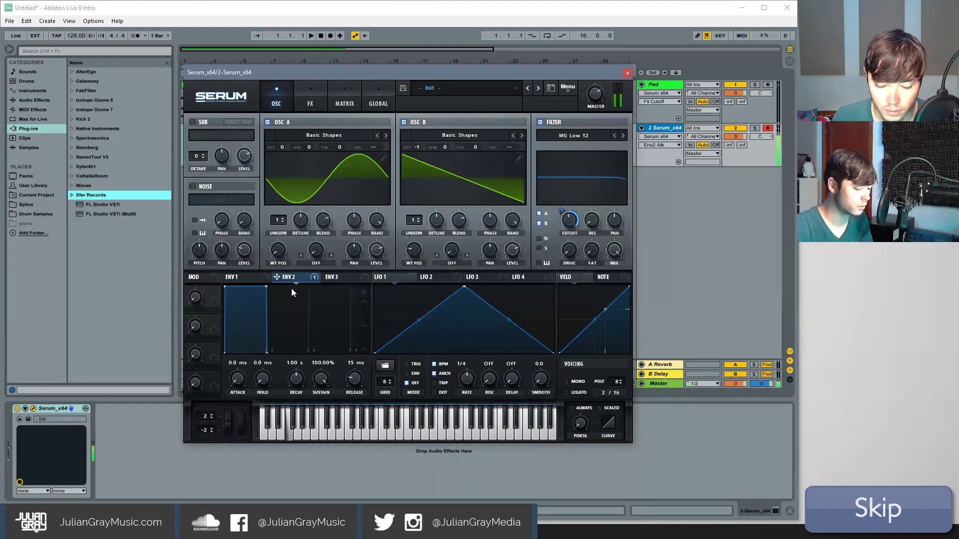
{"action": "key", "text": "a"}
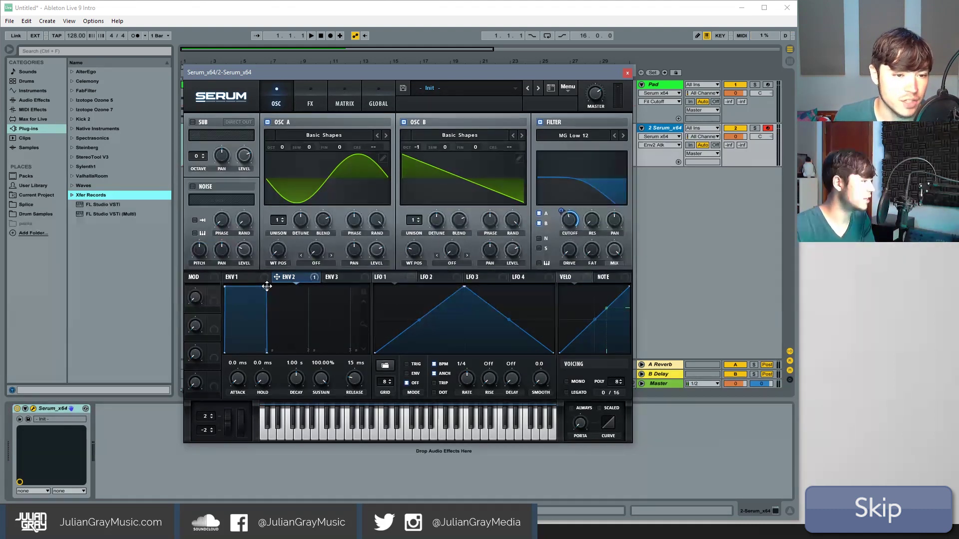
- Set envelope 2's decay to 989 ms and sustain to 0%, and play several notes to audition the pluck
{"action": "left_click_drag", "start_coordinate": [267, 285], "coordinate": [267, 356]}
{"action": "key", "text": "s"}
{"action": "key", "text": "a"}
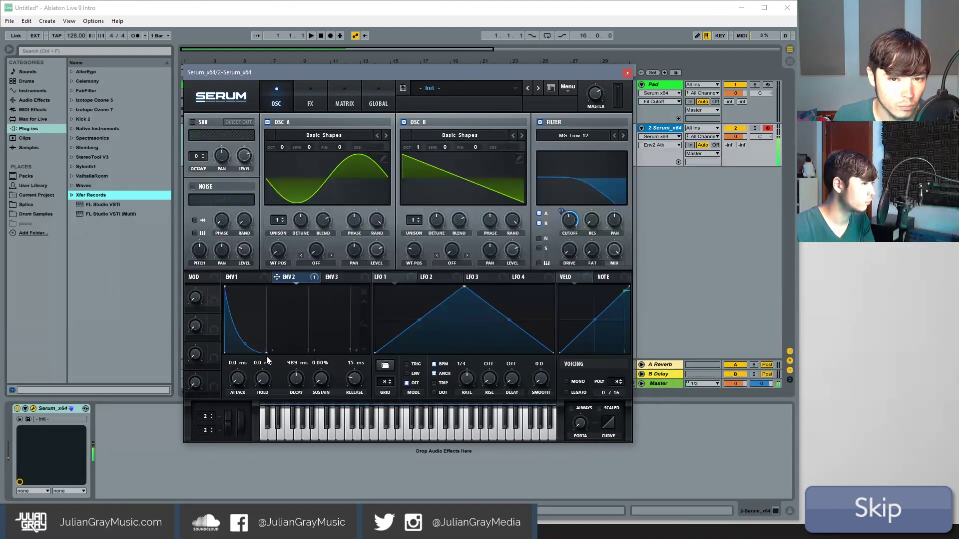
{"action": "key", "text": "s"}
{"action": "key", "text": "a"}
{"action": "key", "text": "s"}
{"action": "key", "text": "d"}
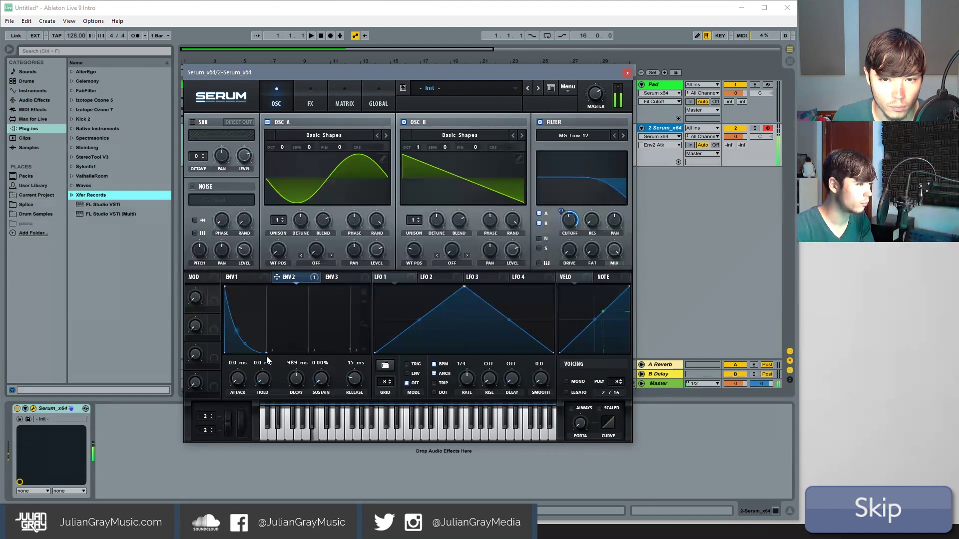
{"action": "mouse_move", "coordinate": [225, 287]}
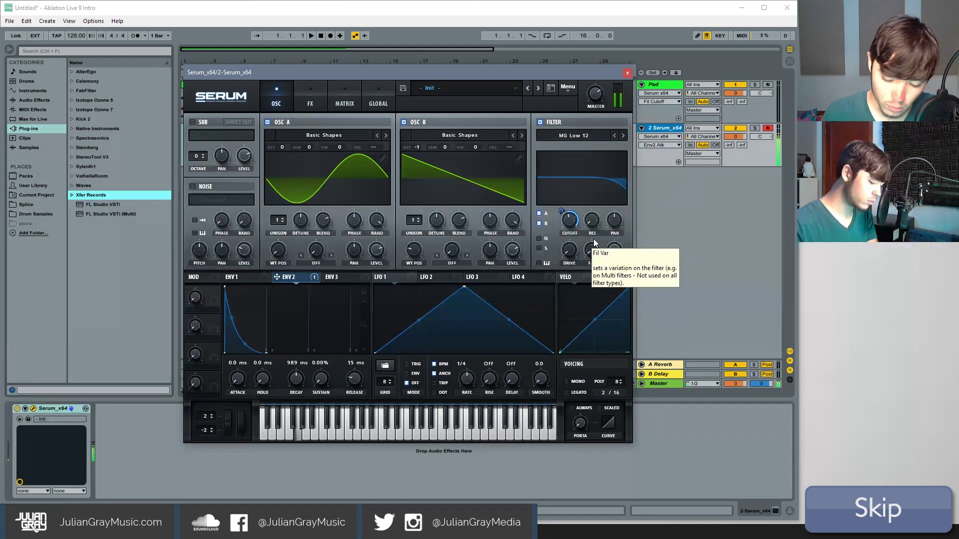
- Close the Serum window, fit the 16 bars in the arrangement, and play it from the start
{"action": "left_click", "coordinate": [627, 74]}
{"action": "left_click", "coordinate": [423, 127]}
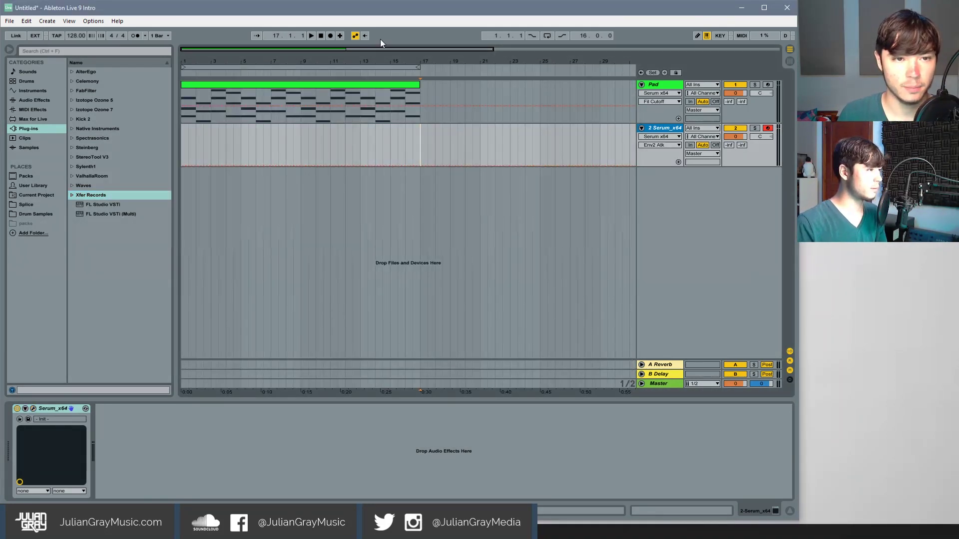
{"action": "left_click_drag", "start_coordinate": [382, 46], "coordinate": [279, 47]}
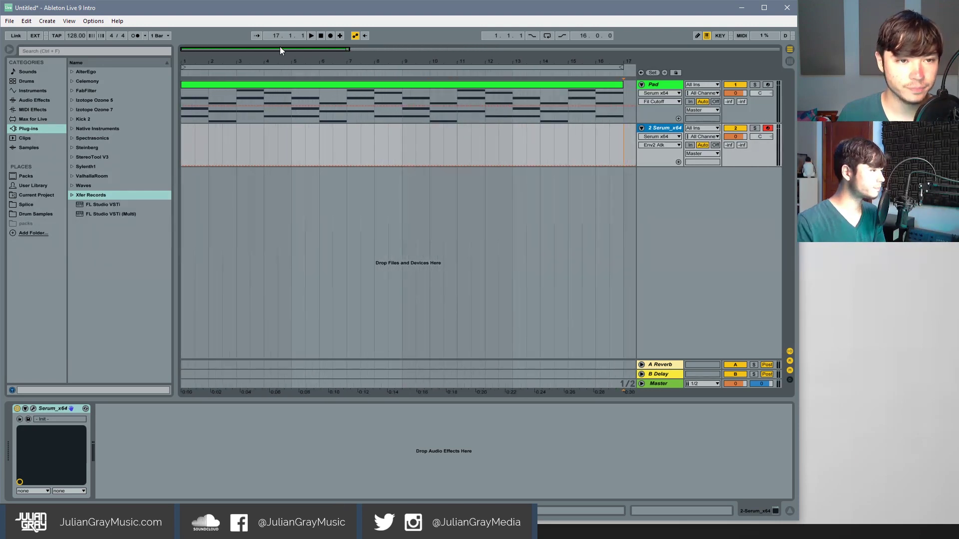
{"action": "left_click", "coordinate": [312, 36]}
{"action": "double_click", "coordinate": [318, 34]}
{"action": "left_click", "coordinate": [313, 34]}
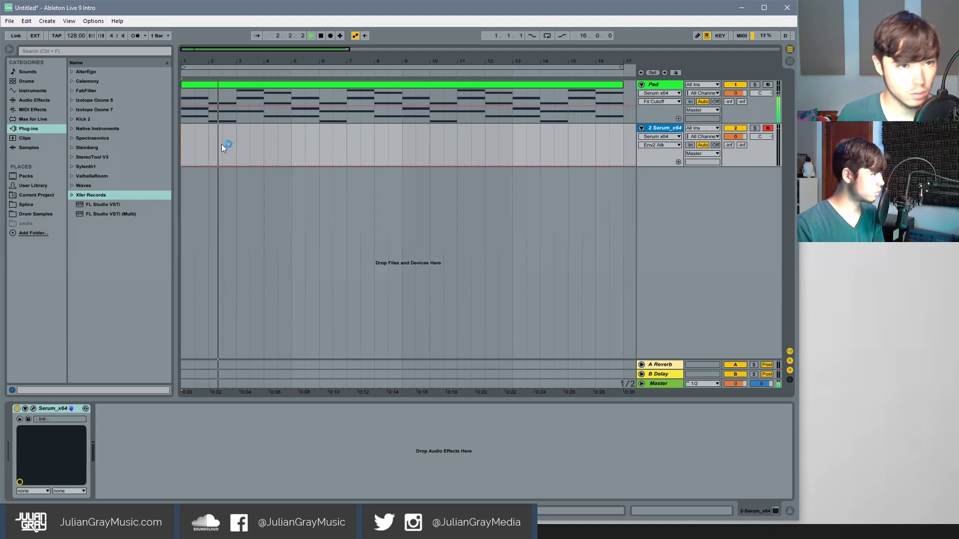
- Insert an empty four-bar MIDI clip on the second Serum track, from bar 1 to bar 5
{"action": "left_click", "coordinate": [237, 146]}
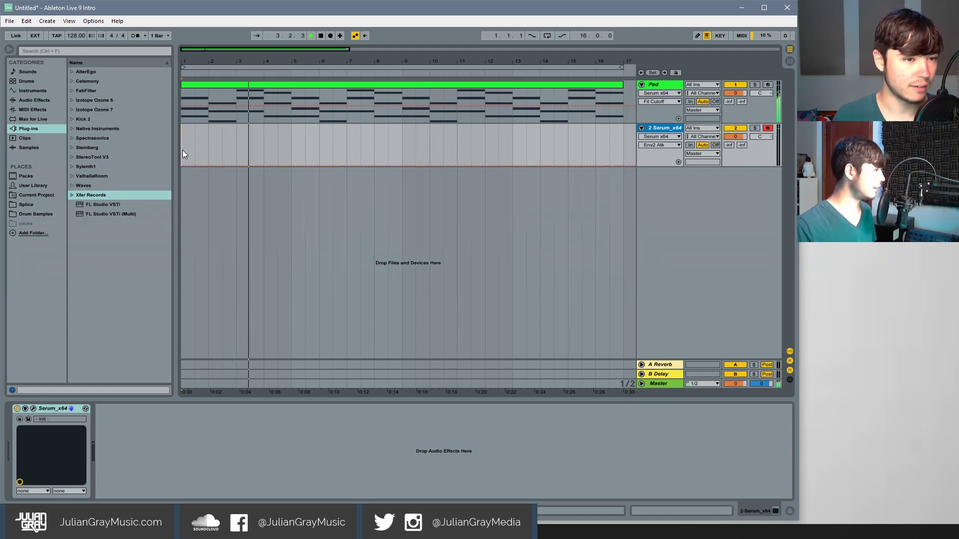
{"action": "left_click_drag", "start_coordinate": [182, 150], "coordinate": [294, 141]}
{"action": "right_click", "coordinate": [278, 146]}
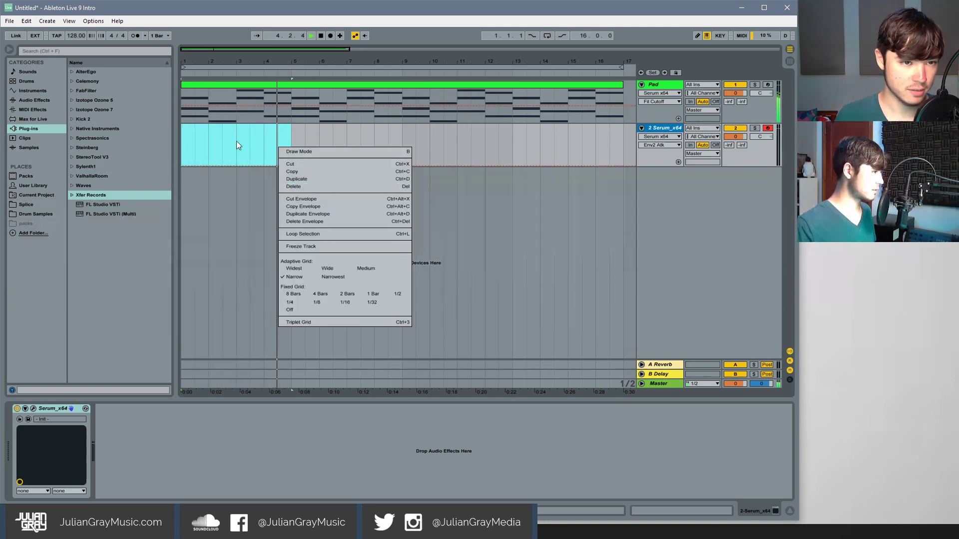
{"action": "key", "text": "Escape"}
{"action": "left_click", "coordinate": [46, 20]}
{"action": "left_click", "coordinate": [60, 98]}
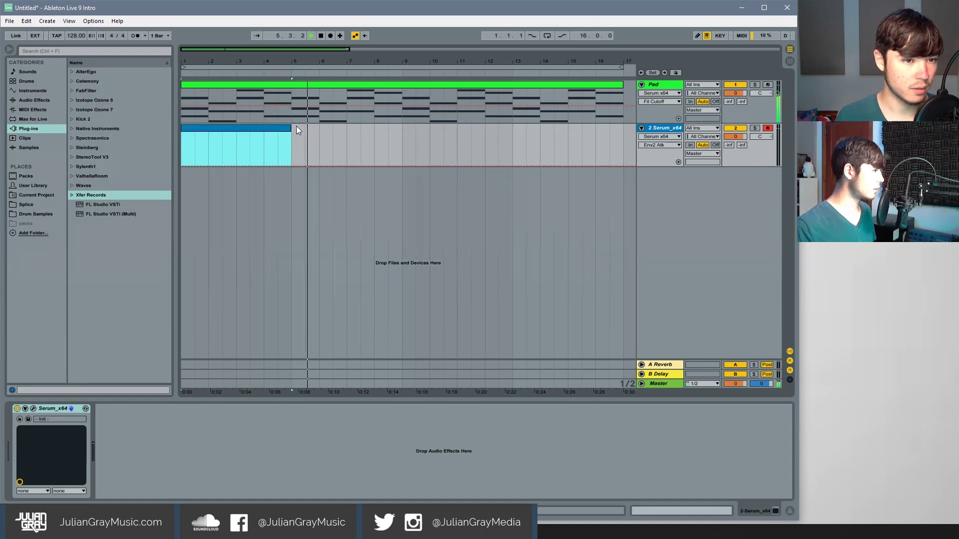
- Stop playback and open the new four-bar clip in the note editor
{"action": "double_click", "coordinate": [264, 128]}
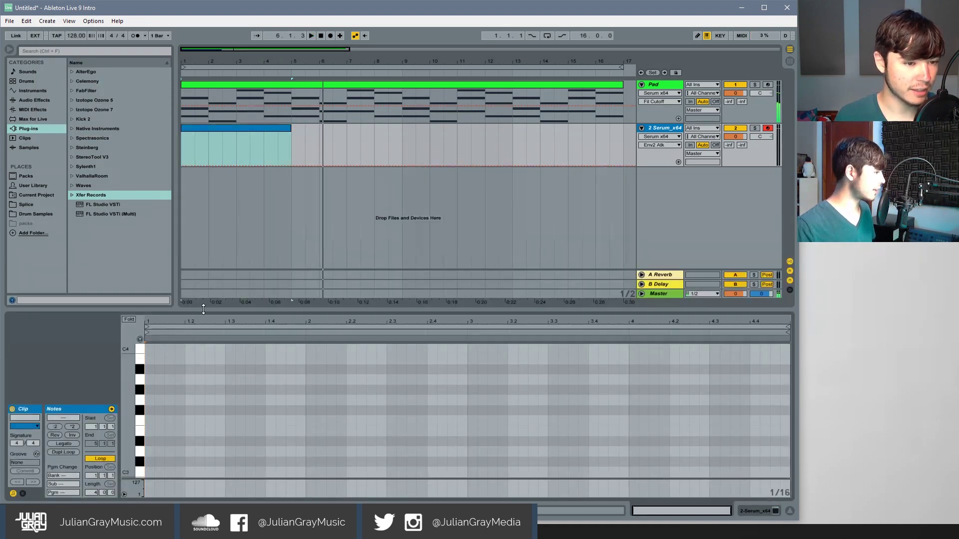
{"action": "left_click_drag", "start_coordinate": [220, 309], "coordinate": [221, 283]}
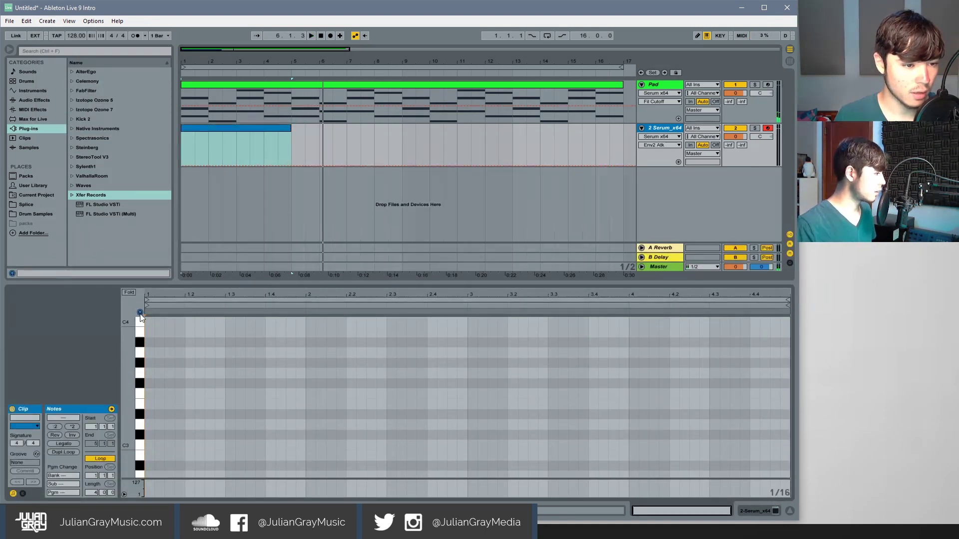
{"action": "left_click_drag", "start_coordinate": [205, 280], "coordinate": [198, 332]}
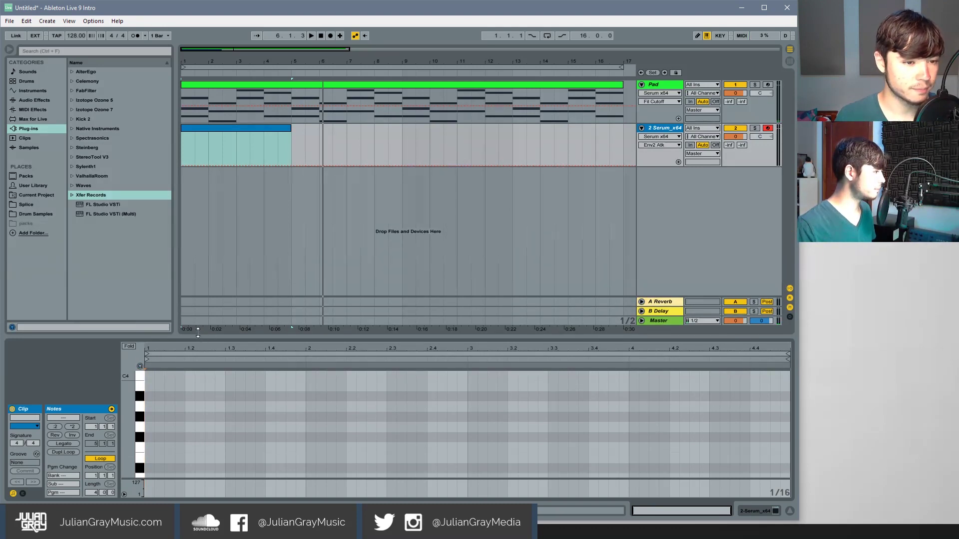
{"action": "left_click", "coordinate": [301, 132]}
{"action": "left_click", "coordinate": [280, 129]}
{"action": "key", "text": "space"}
{"action": "left_click", "coordinate": [299, 146]}
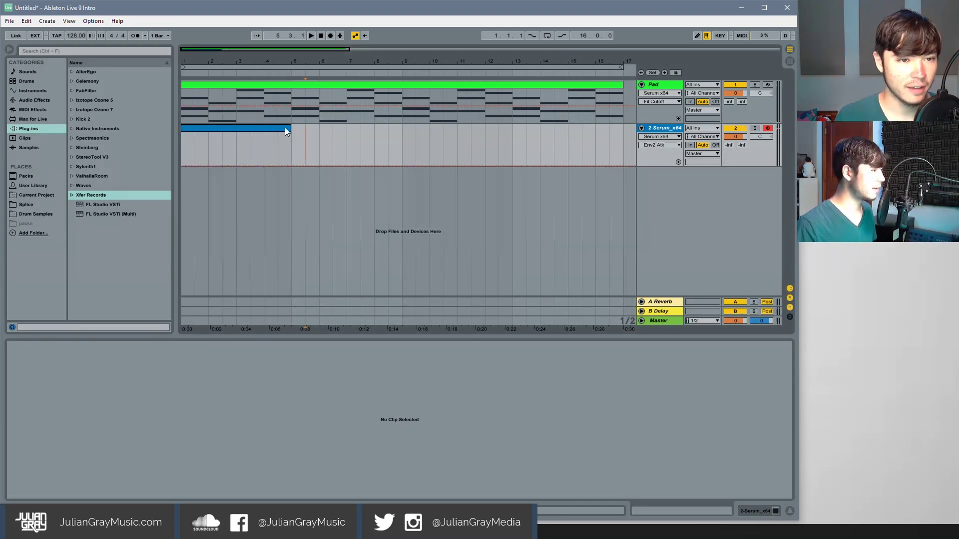
- Insert a second empty four-bar MIDI clip on the same track, from bar 5 to bar 9
{"action": "left_click", "coordinate": [285, 131]}
{"action": "left_click_drag", "start_coordinate": [294, 139], "coordinate": [402, 150]}
{"action": "left_click", "coordinate": [46, 21]}
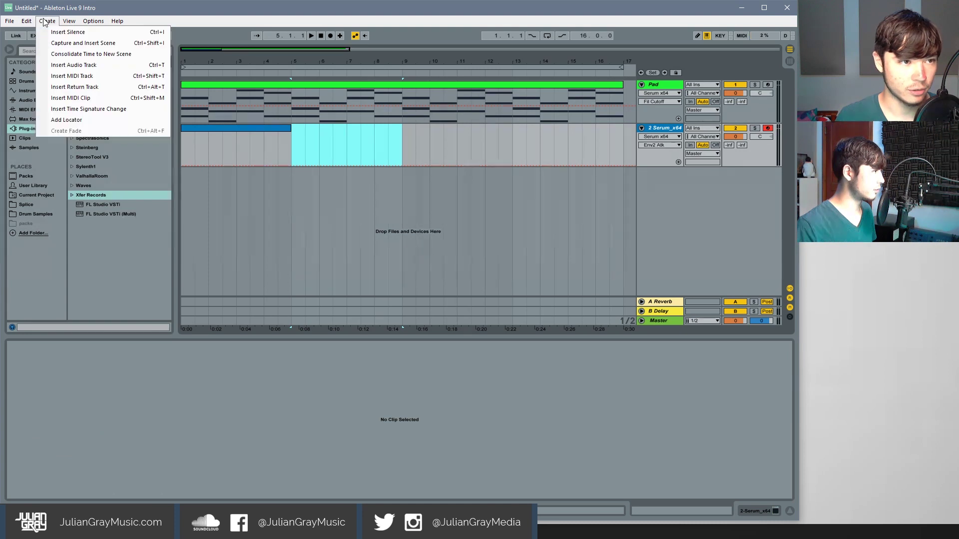
{"action": "left_click", "coordinate": [85, 98]}
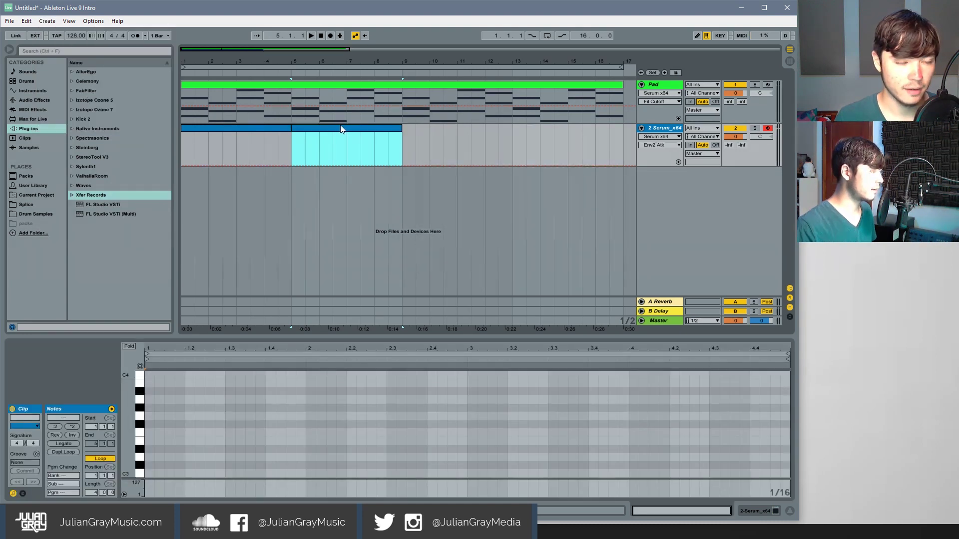
- Show the first four-bar clip in the note editor and enlarge the editor's height
{"action": "left_click", "coordinate": [299, 143]}
{"action": "left_click", "coordinate": [269, 130]}
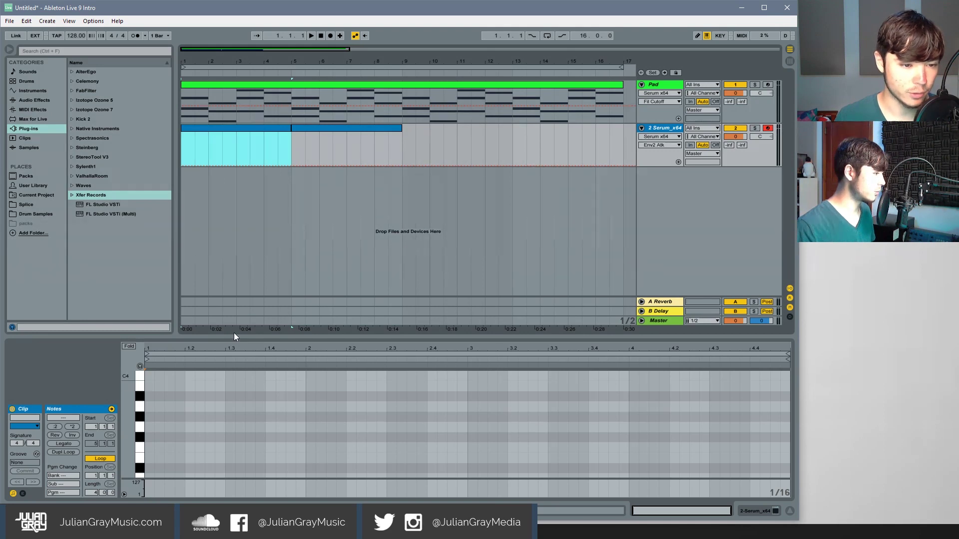
{"action": "left_click_drag", "start_coordinate": [234, 335], "coordinate": [238, 251]}
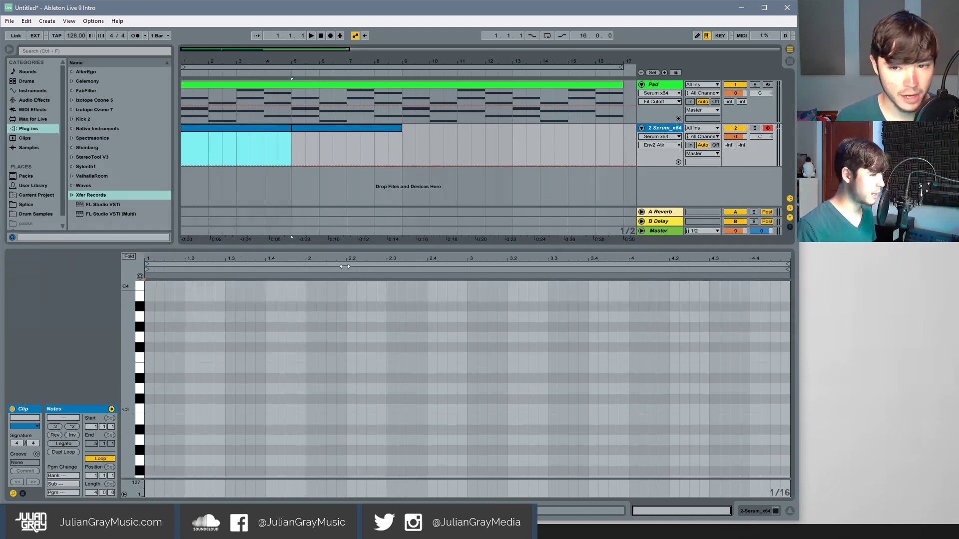
- Remove the second empty clip and reopen the first one with note preview turned on
{"action": "left_click", "coordinate": [260, 98]}
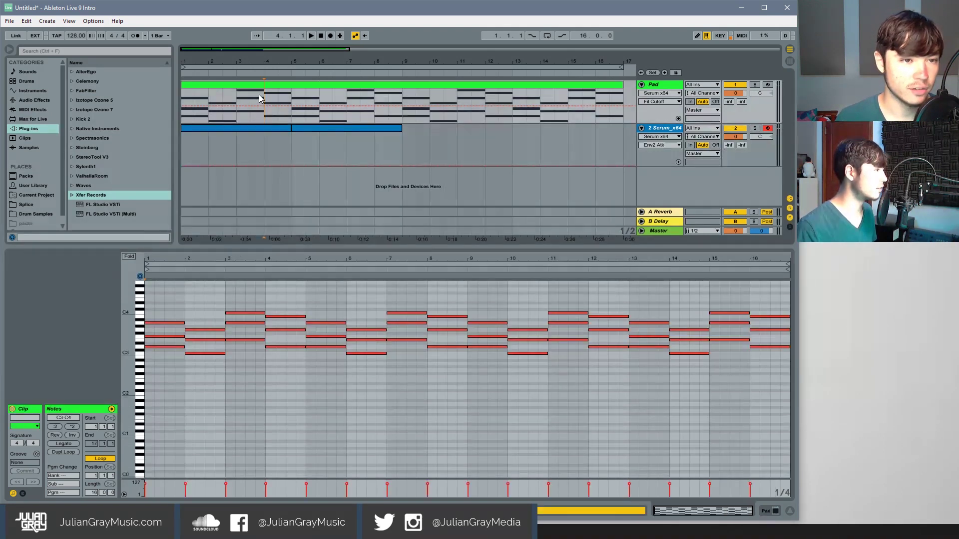
{"action": "left_click", "coordinate": [327, 124]}
{"action": "left_click", "coordinate": [266, 128]}
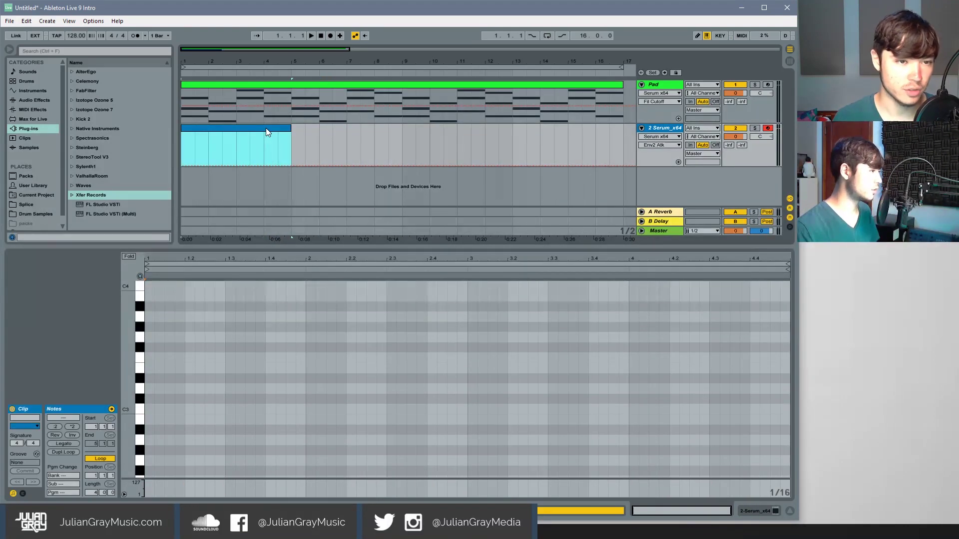
{"action": "left_click", "coordinate": [141, 276]}
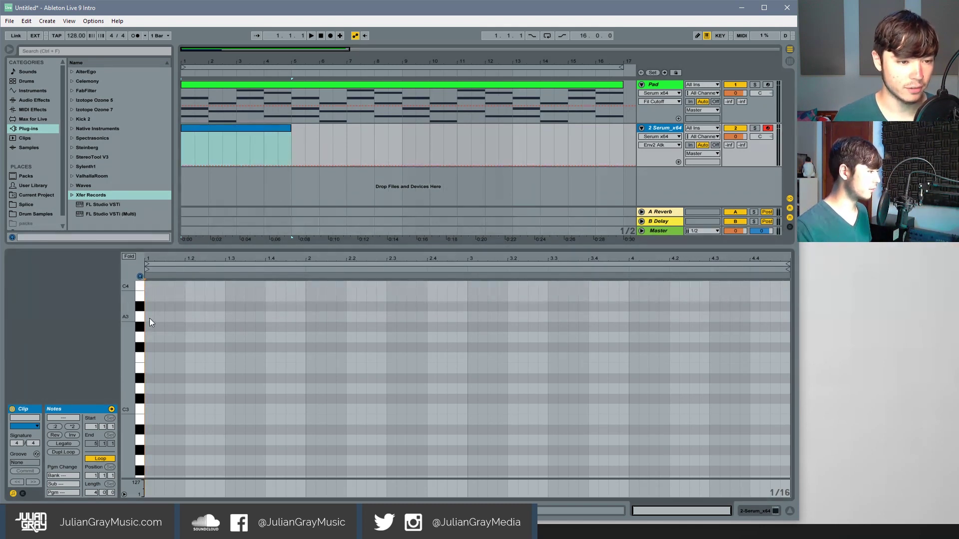
- Enter four sixteenth-length A3 notes an eighth note apart from the start of the clip and audition them
{"action": "key", "text": "space"}
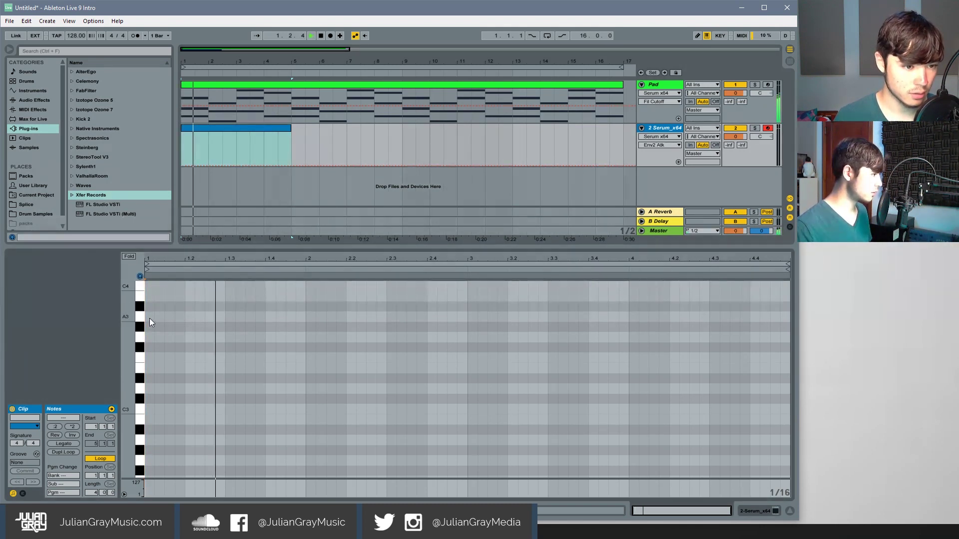
{"action": "double_click", "coordinate": [149, 317]}
{"action": "key", "text": "space"}
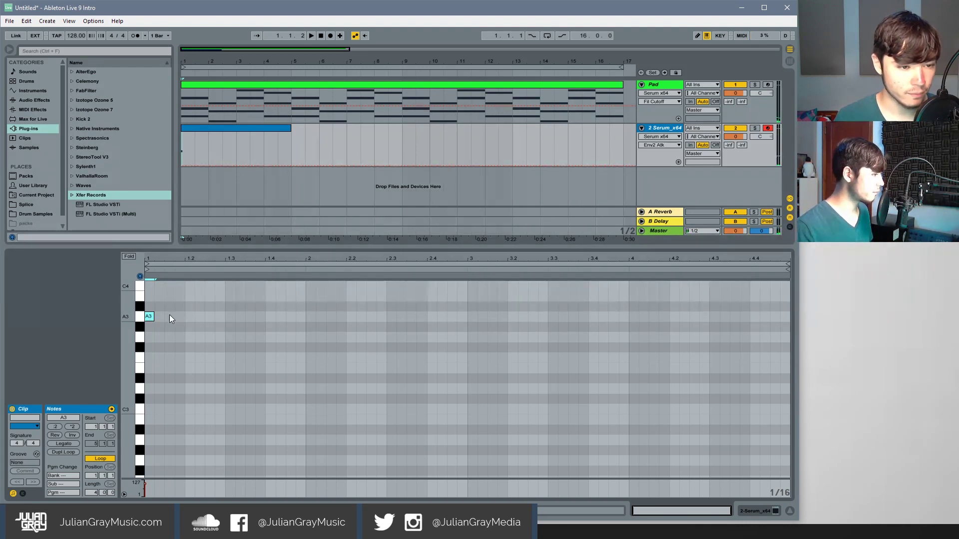
{"action": "key", "text": "space"}
{"action": "key", "text": "space"}
{"action": "double_click", "coordinate": [169, 316]}
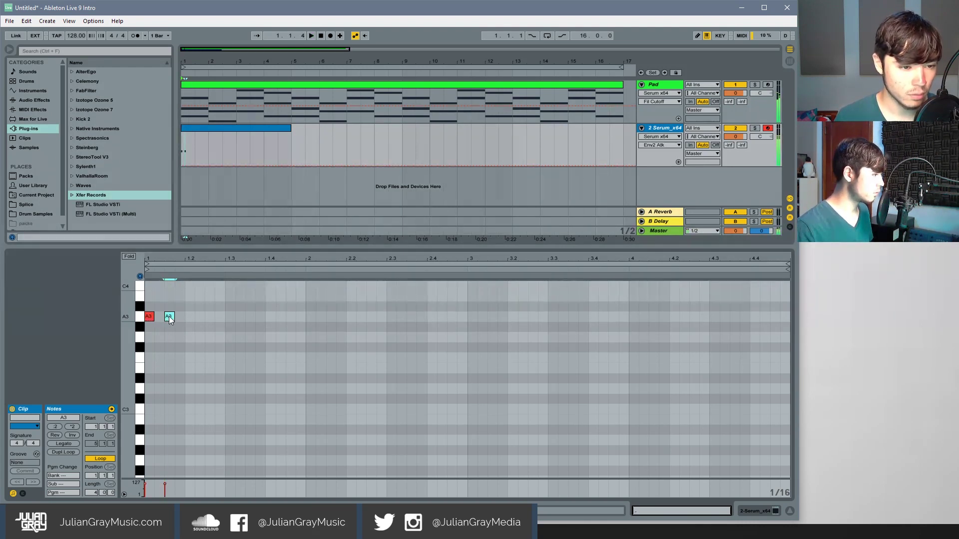
{"action": "double_click", "coordinate": [193, 318]}
{"action": "double_click", "coordinate": [212, 320]}
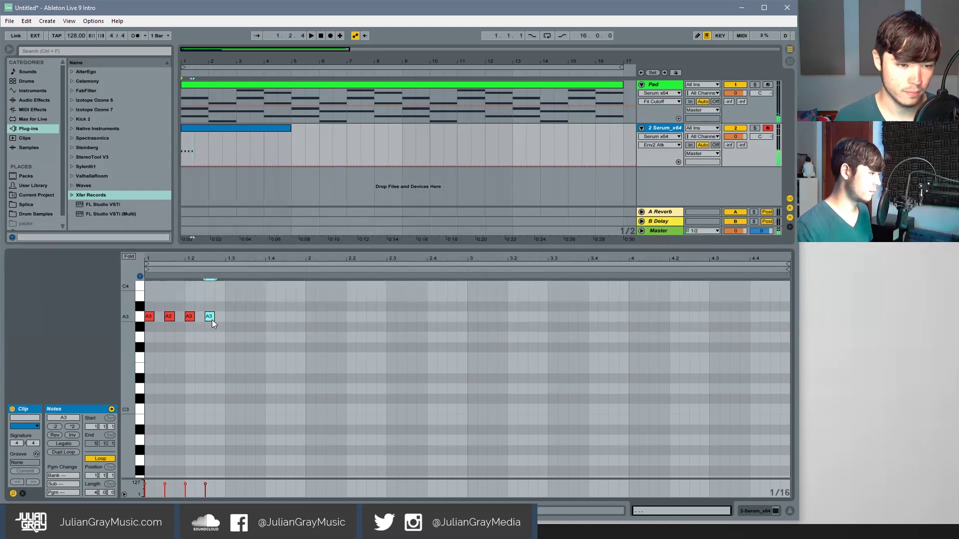
{"action": "key", "text": "space"}
{"action": "key", "text": "space"}
- Rework bar 1 into six sixteenth-length A3 notes spaced three sixteenths apart and play the pattern back
{"action": "left_click_drag", "start_coordinate": [173, 319], "coordinate": [183, 318]}
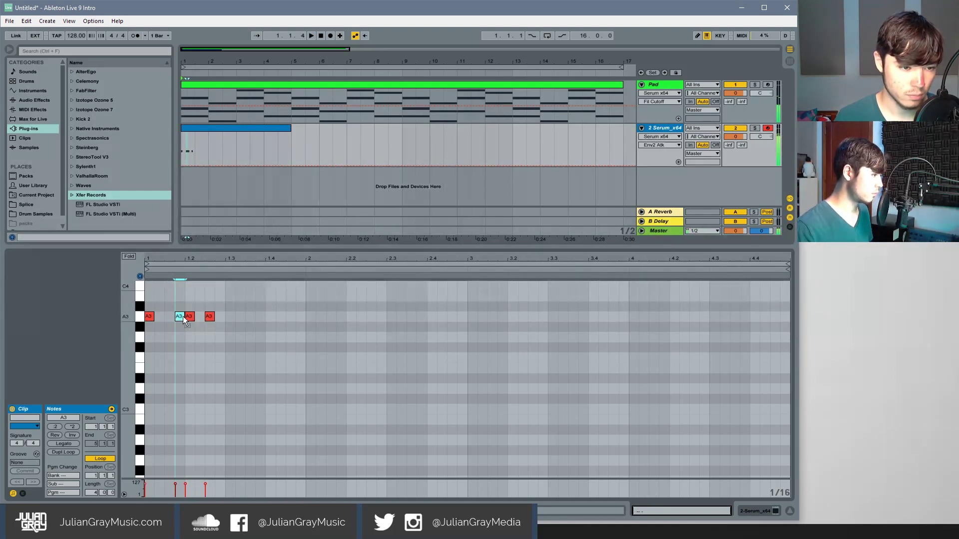
{"action": "left_click", "coordinate": [191, 316]}
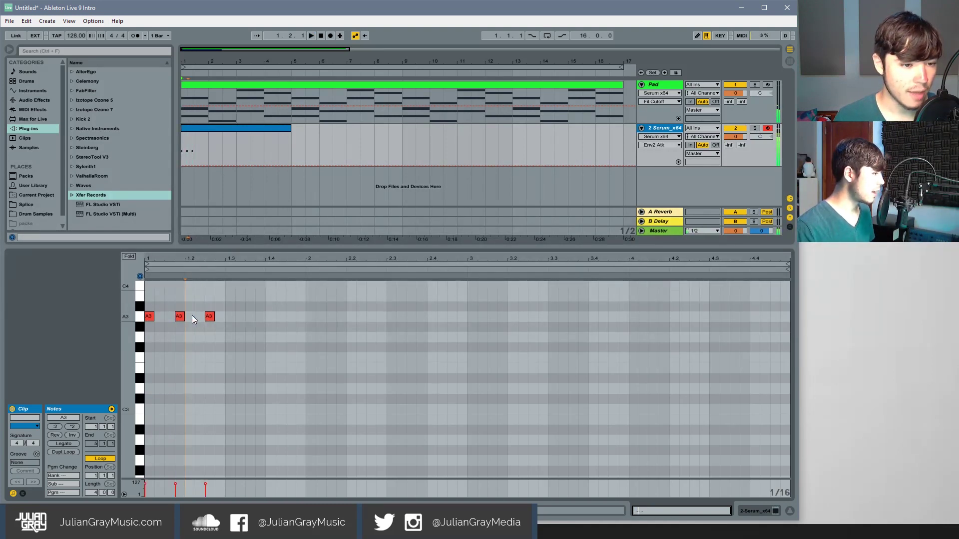
{"action": "left_click", "coordinate": [239, 317]}
{"action": "double_click", "coordinate": [240, 317]}
{"action": "left_click", "coordinate": [269, 317]}
{"action": "double_click", "coordinate": [270, 317]}
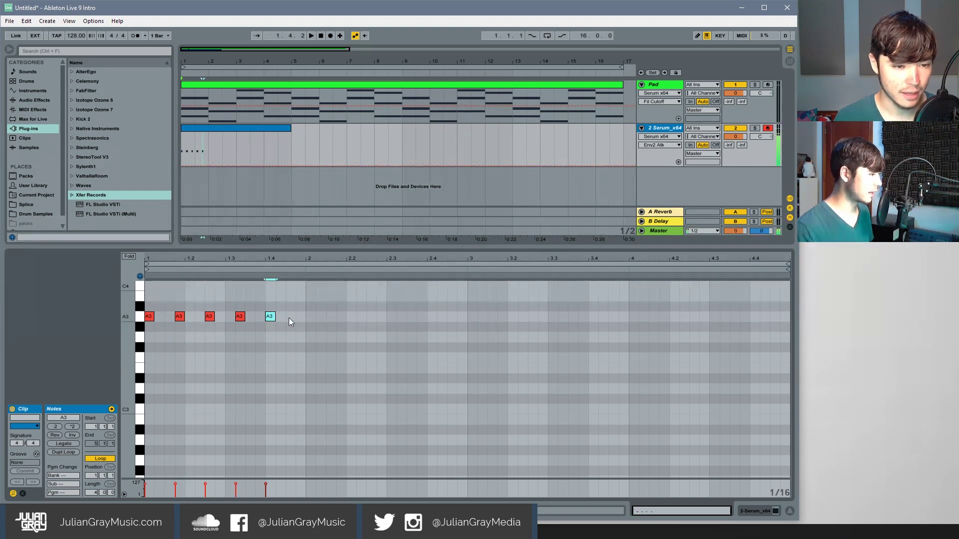
{"action": "left_click", "coordinate": [303, 319]}
{"action": "double_click", "coordinate": [304, 317]}
{"action": "key", "text": "space"}
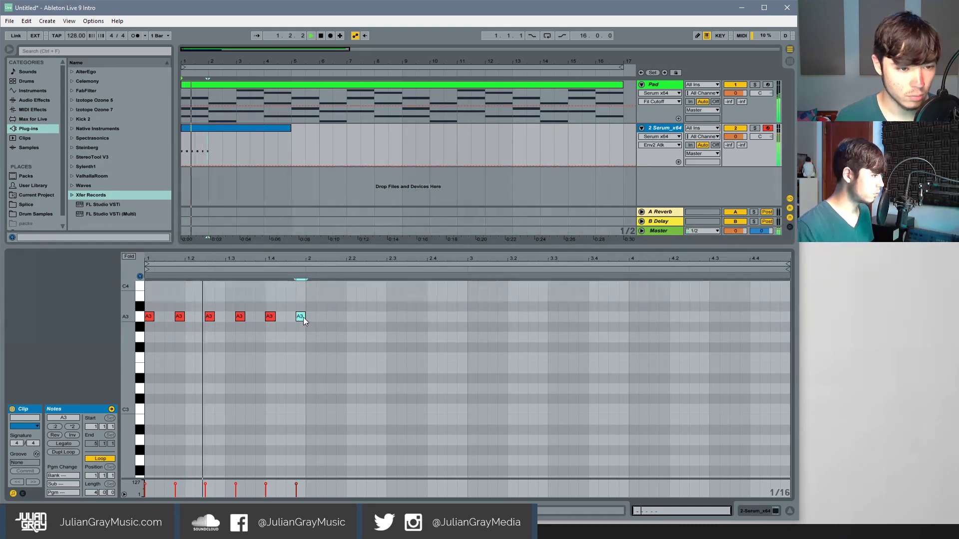
{"action": "key", "text": "space"}
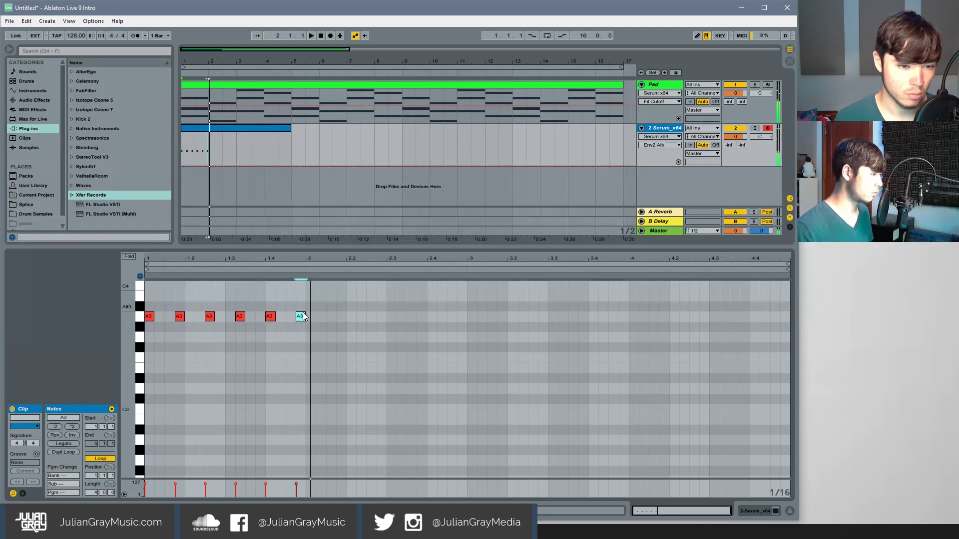
- Transpose the six bar 1 notes down two octaves to A1 and audition them
{"action": "left_click_drag", "start_coordinate": [300, 300], "coordinate": [134, 321]}
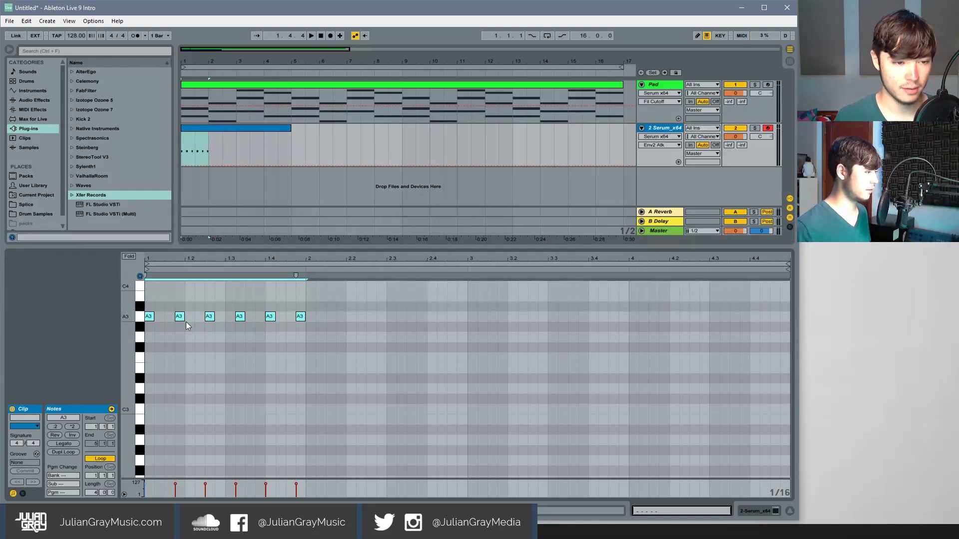
{"action": "key", "text": "shift+Down"}
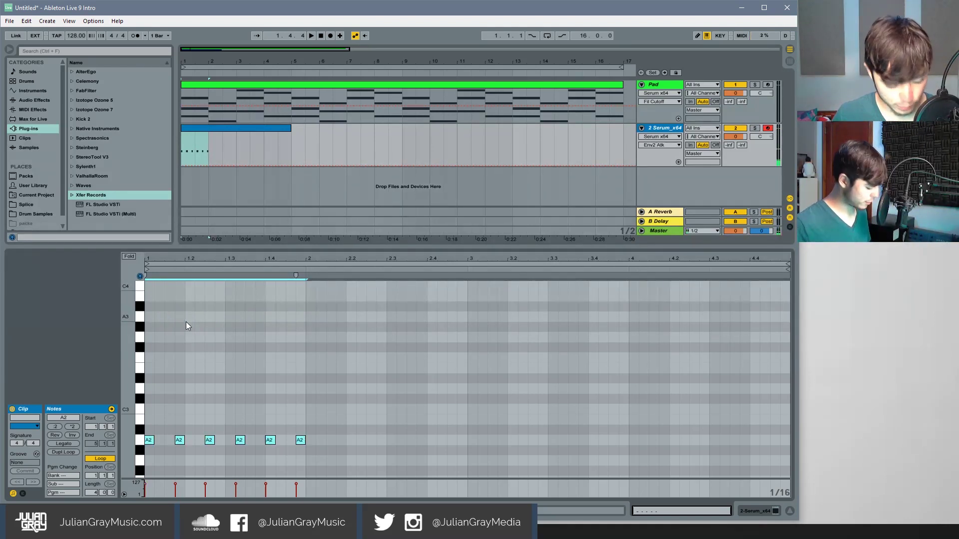
{"action": "key", "text": "shift+Down"}
{"action": "key", "text": "space"}
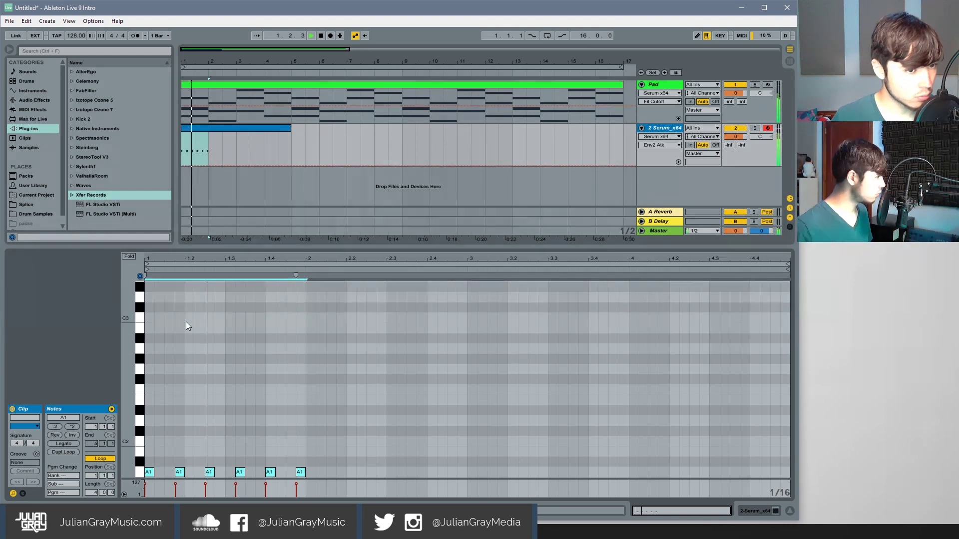
{"action": "scroll", "coordinate": [186, 322], "scroll_direction": "down", "scroll_amount": 2}
{"action": "key", "text": "space"}
- Duplicate the bar 1 notes into bar 2, lower the copies to G1 and play the clip
{"action": "left_click_drag", "start_coordinate": [305, 402], "coordinate": [145, 449]}
{"action": "left_click", "coordinate": [68, 451]}
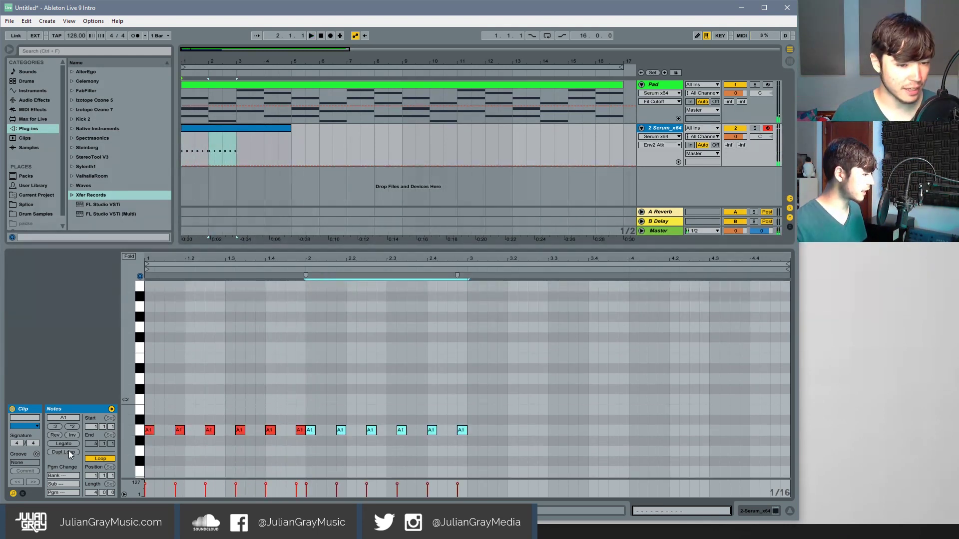
{"action": "key", "text": "Down"}
{"action": "key", "text": "Down"}
{"action": "key", "text": "space"}
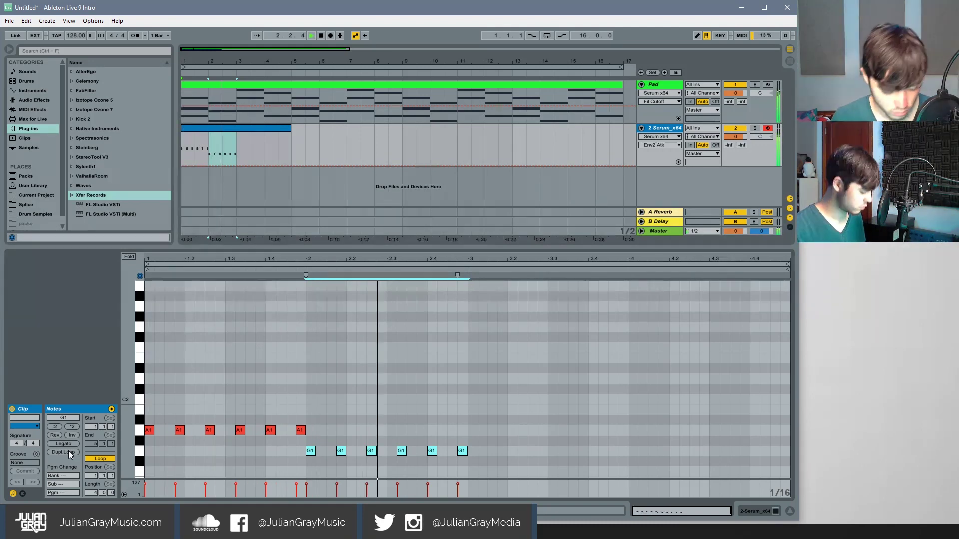
- Duplicate the bar 2 notes into bar 3 and raise the copies to C2
{"action": "left_click", "coordinate": [69, 451]}
{"action": "key", "text": "Up"}
{"action": "key", "text": "Up"}
{"action": "key", "text": "Up"}
{"action": "key", "text": "Up"}
{"action": "key", "text": "Up"}
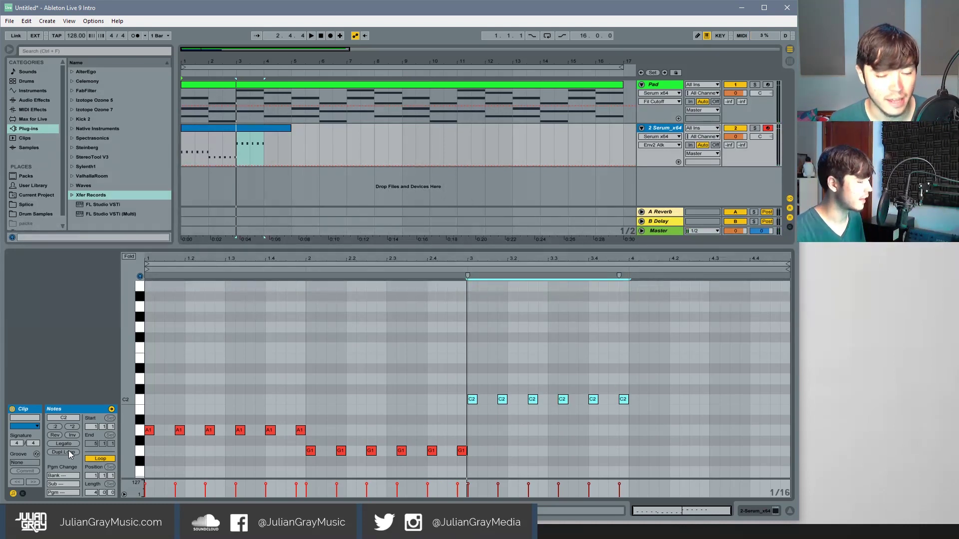
- During playback, duplicate the bar 3 notes into bar 4 at B1, and raise the bar 1 and 2 notes by an octave
{"action": "key", "text": "space"}
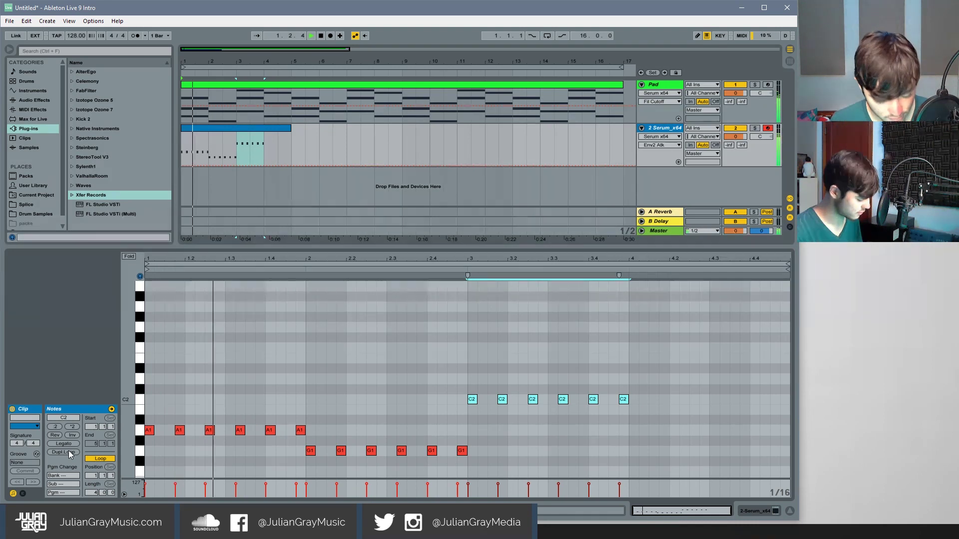
{"action": "key", "text": "ctrl+d"}
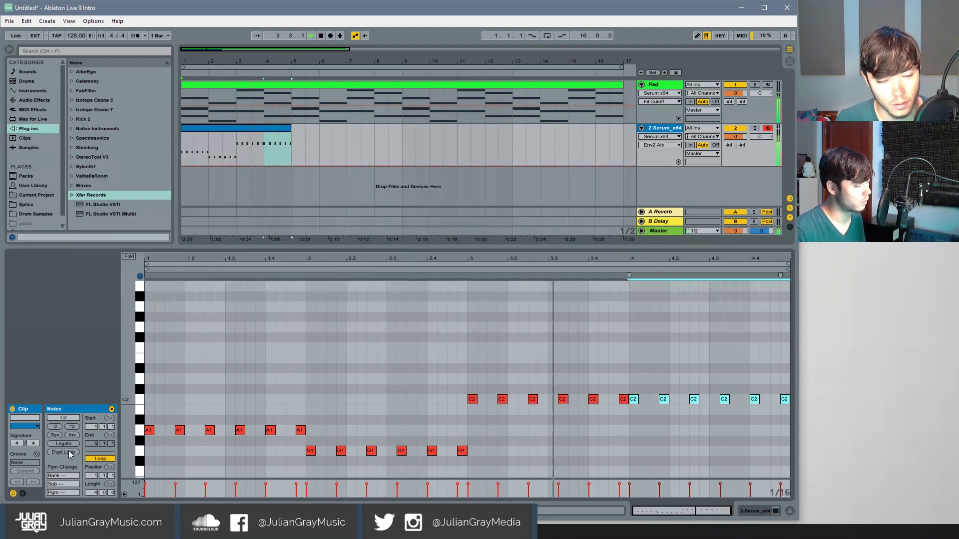
{"action": "key", "text": "Down"}
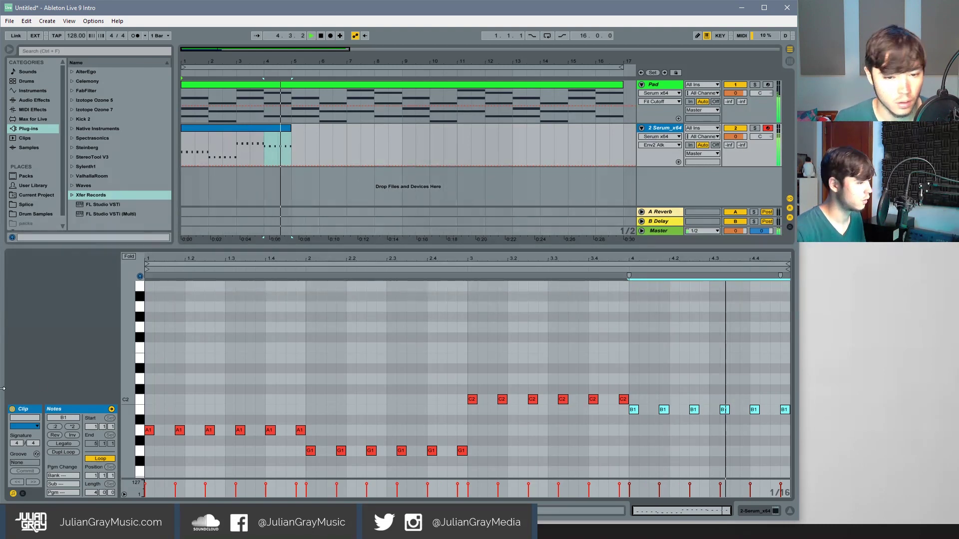
{"action": "left_click_drag", "start_coordinate": [460, 414], "coordinate": [145, 457]}
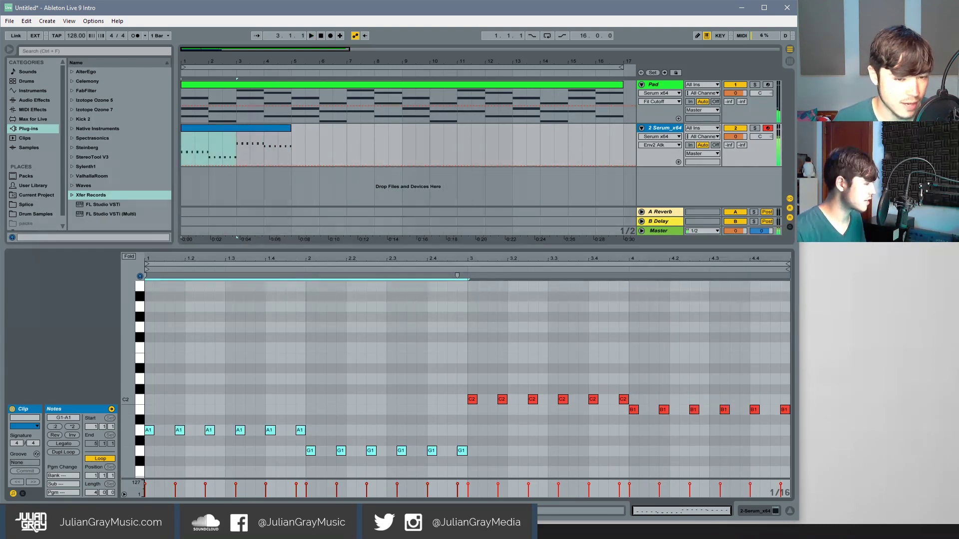
{"action": "key", "text": "shift+Up"}
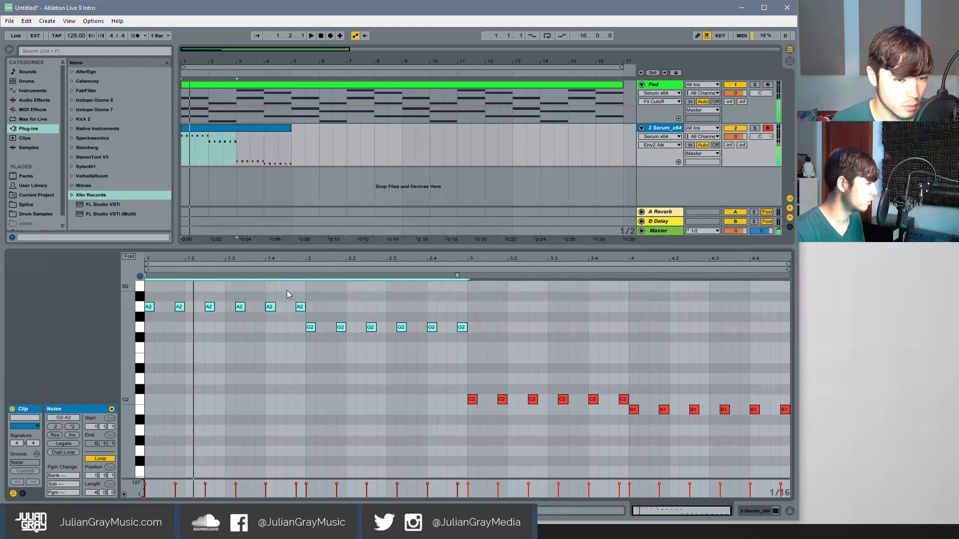
- Lower the six bar 1 notes to D2, auditioning the pitches in between, and play the result
{"action": "left_click_drag", "start_coordinate": [305, 297], "coordinate": [139, 313]}
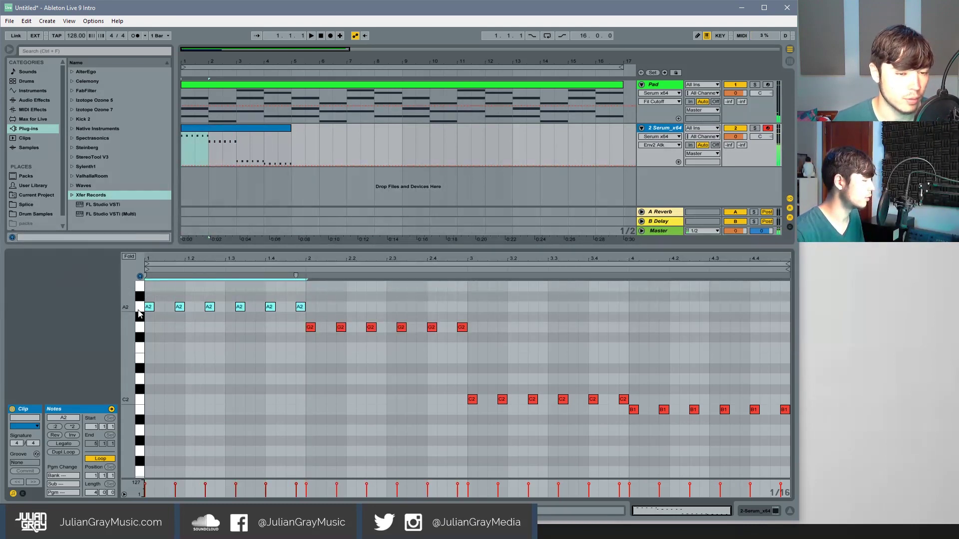
{"action": "key", "text": "Down"}
{"action": "key", "text": "Down"}
{"action": "key", "text": "Down"}
{"action": "key", "text": "Down"}
{"action": "key", "text": "Down"}
{"action": "key", "text": "Down"}
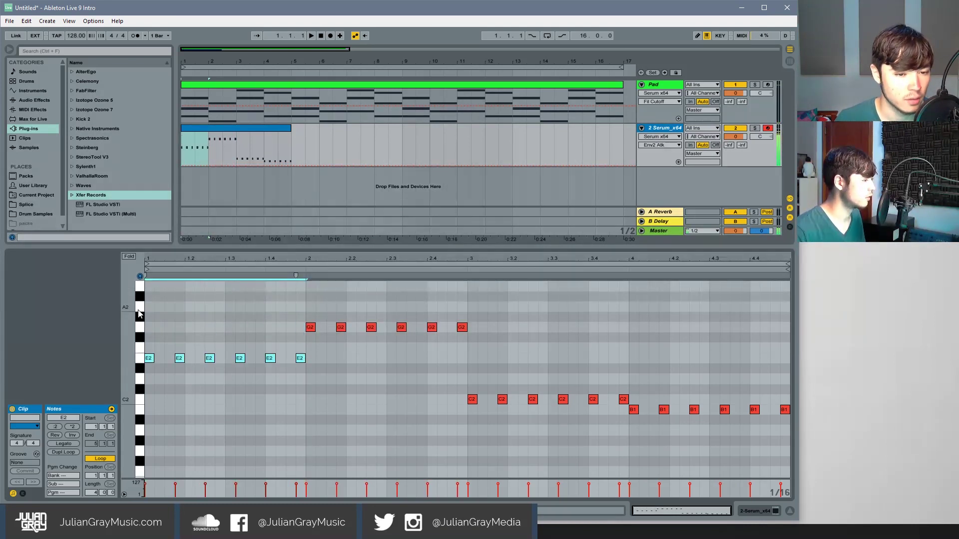
{"action": "key", "text": "Up"}
{"action": "key", "text": "Down"}
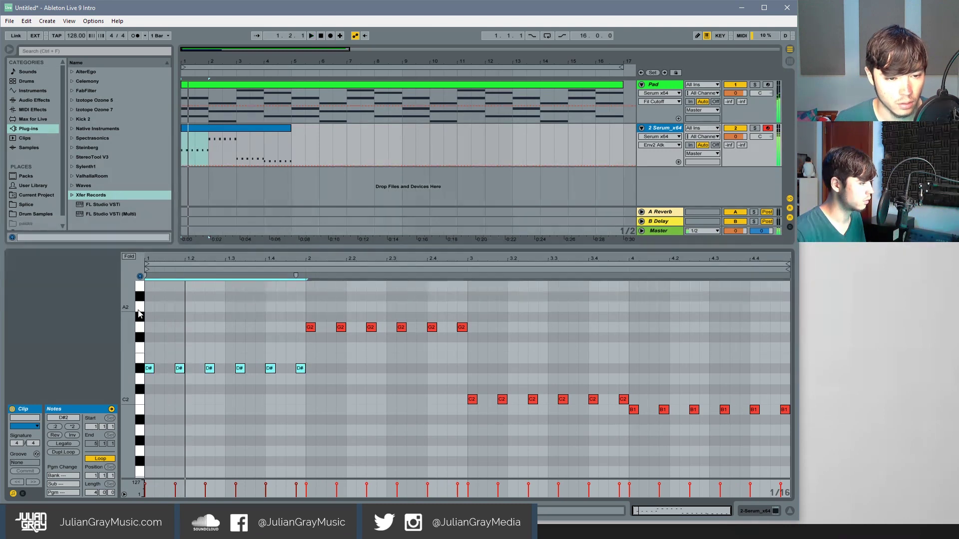
{"action": "key", "text": "Down"}
{"action": "key", "text": "space"}
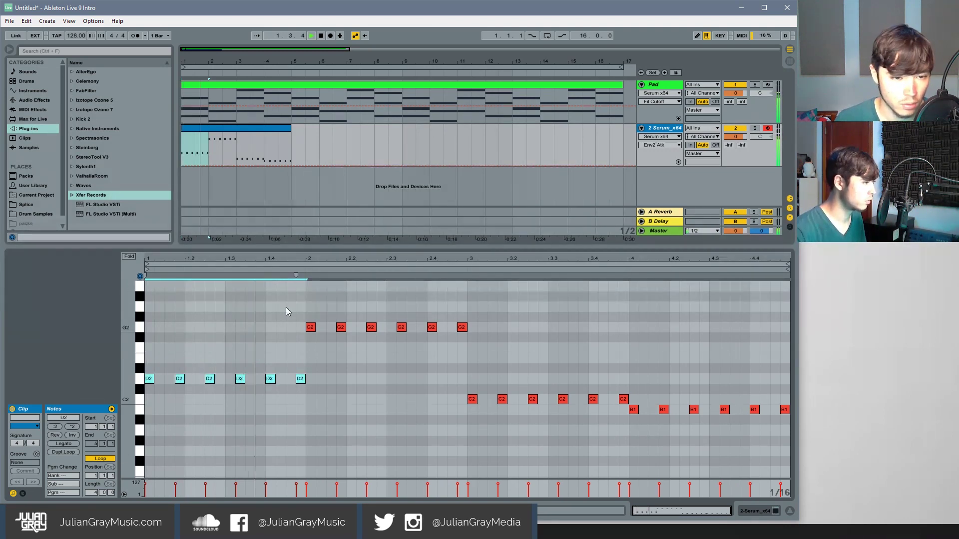
{"action": "key", "text": "space"}
- Try lowering the six bar 2 notes to C2
{"action": "left_click_drag", "start_coordinate": [302, 310], "coordinate": [472, 324]}
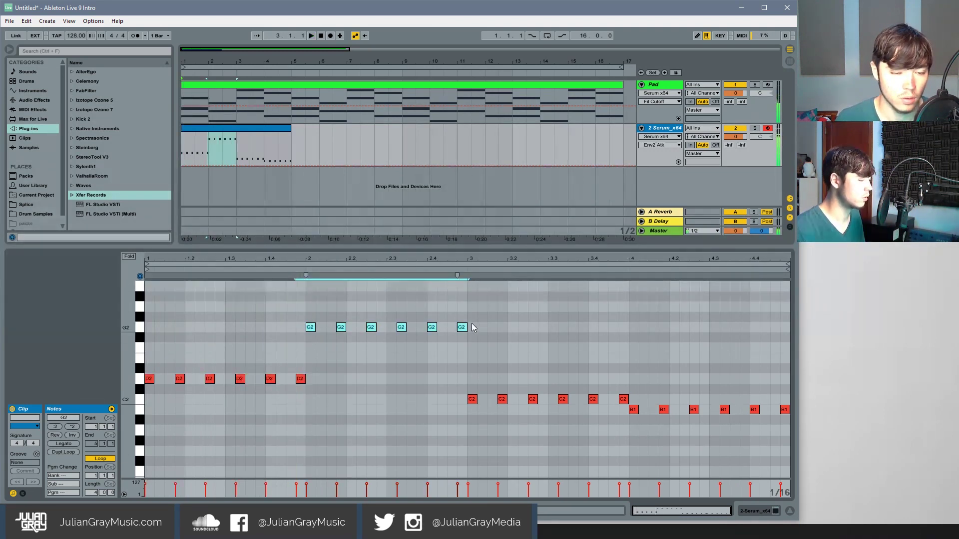
{"action": "key", "text": "Right"}
{"action": "key", "text": "Down"}
{"action": "key", "text": "Down"}
{"action": "key", "text": "Down"}
{"action": "key", "text": "Down"}
{"action": "key", "text": "Left"}
{"action": "key", "text": "Down"}
{"action": "key", "text": "Down"}
{"action": "key", "text": "Down"}
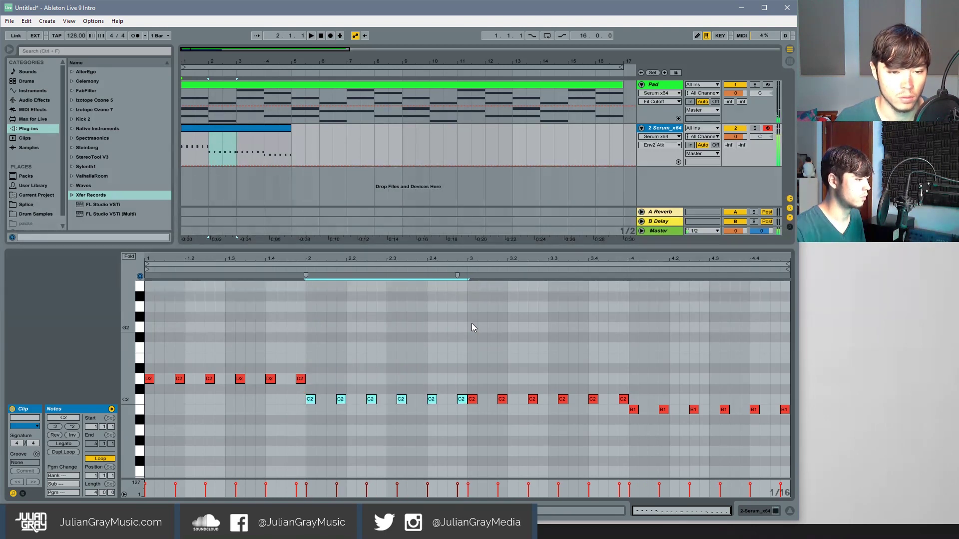
- Raise the bar 2 notes back up to G2 while the clip plays
{"action": "key", "text": "space"}
{"action": "key", "text": "Up"}
{"action": "key", "text": "Up"}
{"action": "key", "text": "Up"}
{"action": "key", "text": "Up"}
{"action": "key", "text": "Up"}
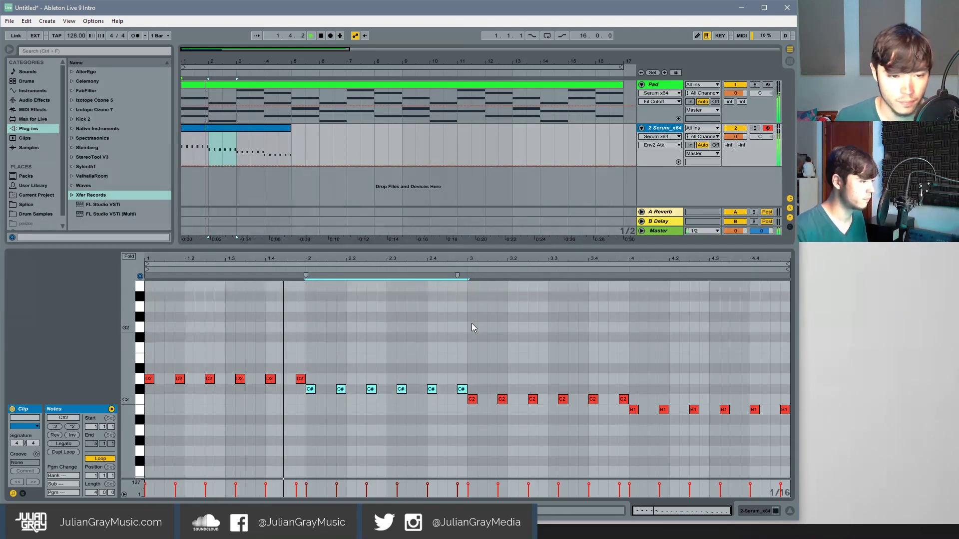
{"action": "key", "text": "Up"}
{"action": "key", "text": "Up"}
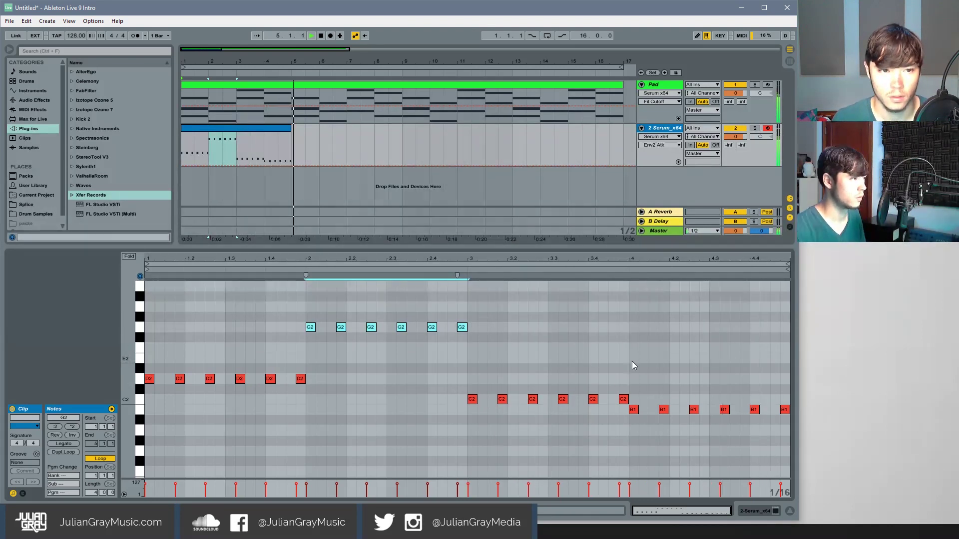
- Lower the bar 2 notes to E2 and listen to the clip again
{"action": "key", "text": "space"}
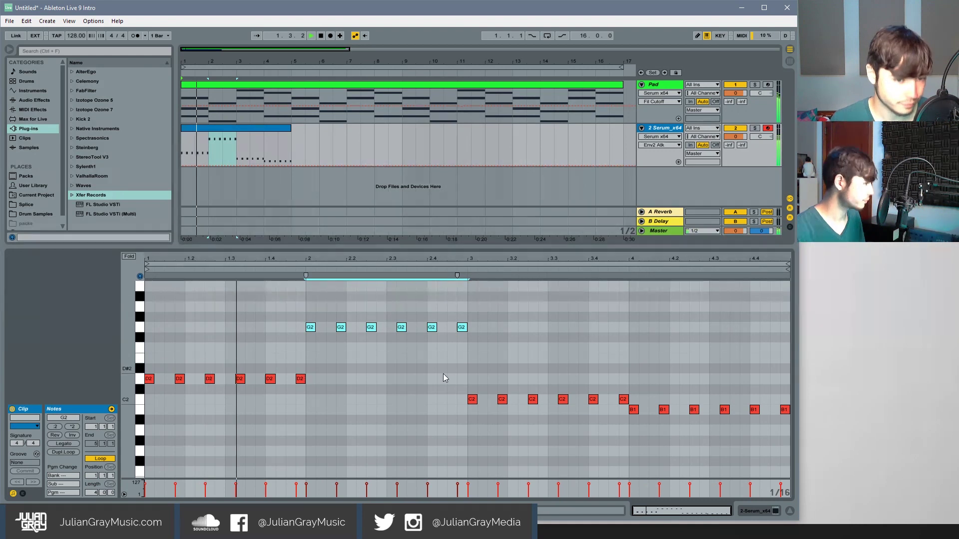
{"action": "key", "text": "space"}
{"action": "key", "text": "Down"}
{"action": "key", "text": "Down"}
{"action": "key", "text": "Down"}
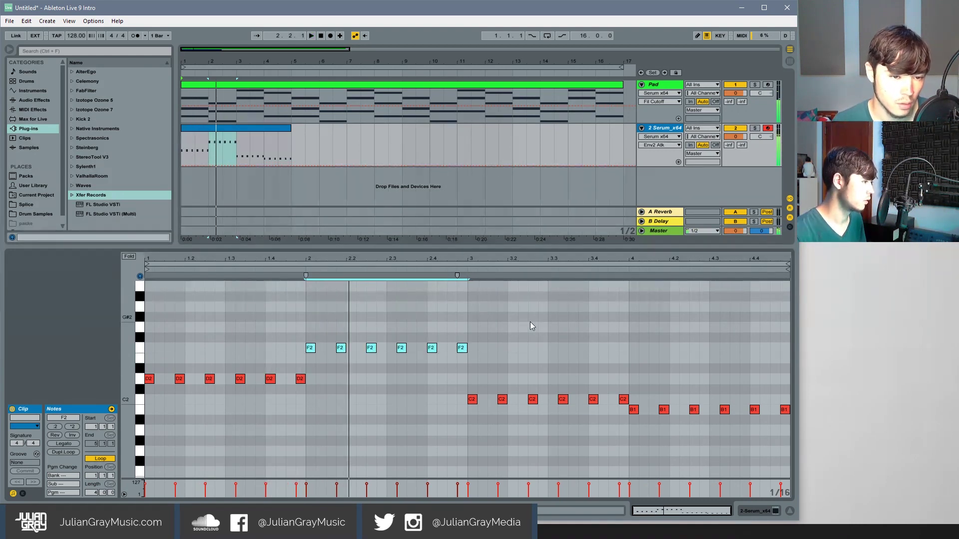
{"action": "key", "text": "space"}
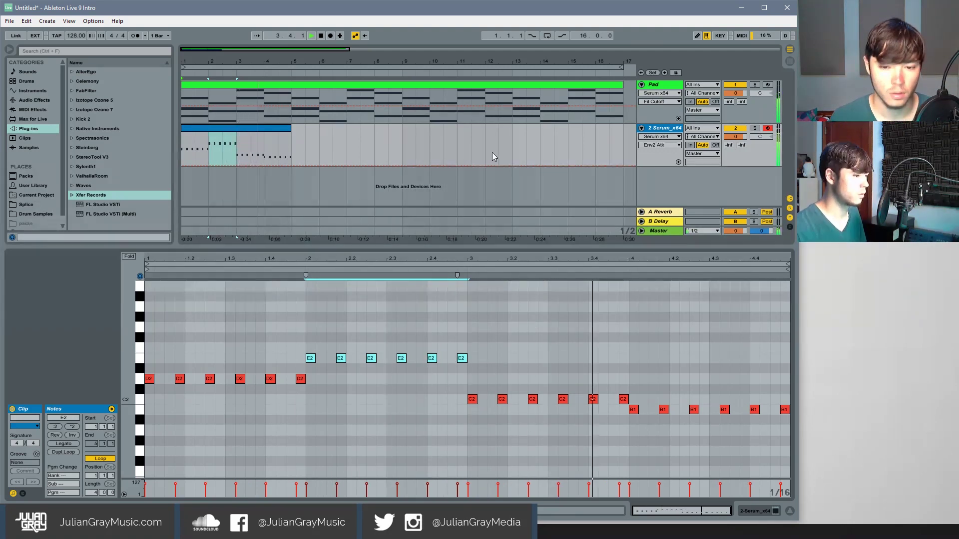
- Raise the six bar 4 notes to D2
{"action": "left_click_drag", "start_coordinate": [636, 399], "coordinate": [785, 423]}
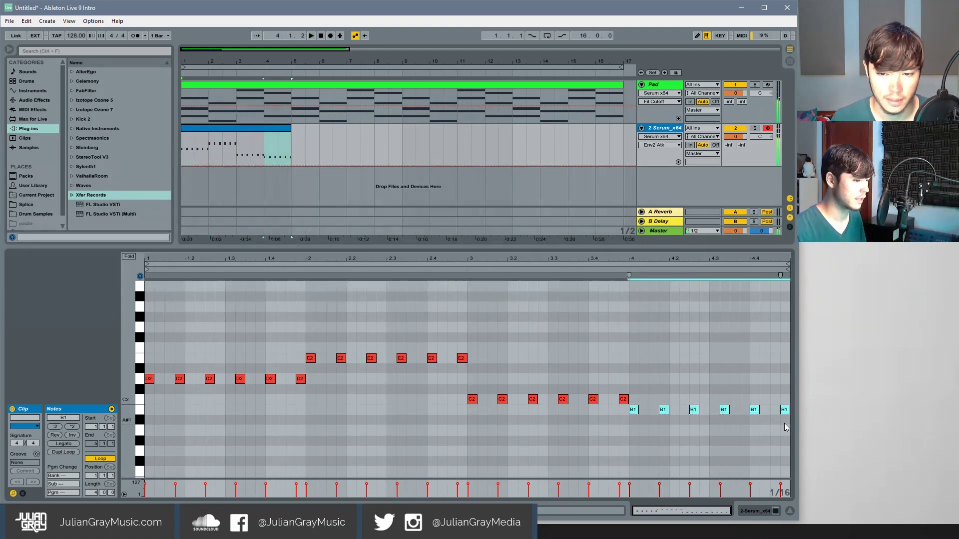
{"action": "key", "text": "space"}
{"action": "key", "text": "Up"}
{"action": "key", "text": "Up"}
{"action": "key", "text": "Up"}
- Play the finished four-bar pattern, show the second track's Serum device and stop playback
{"action": "key", "text": "space"}
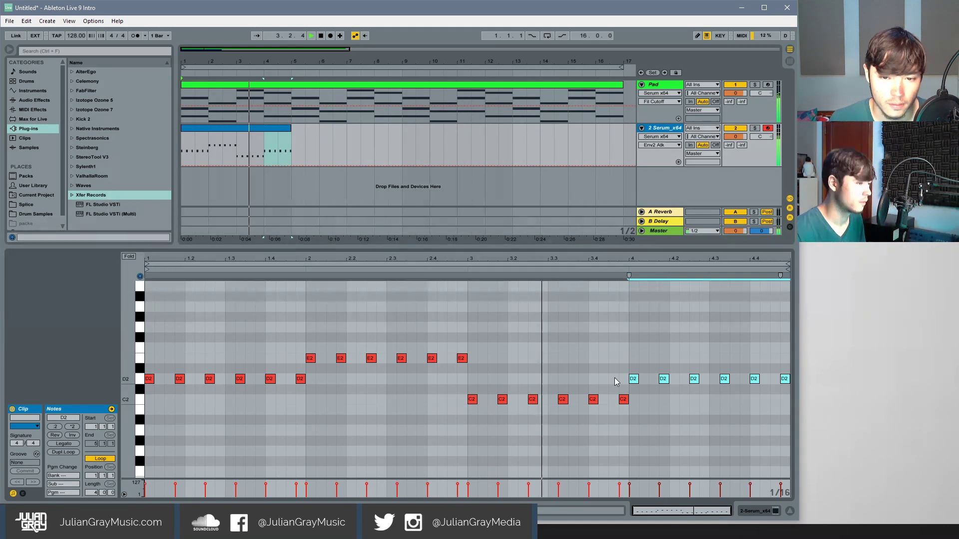
{"action": "left_click", "coordinate": [760, 512]}
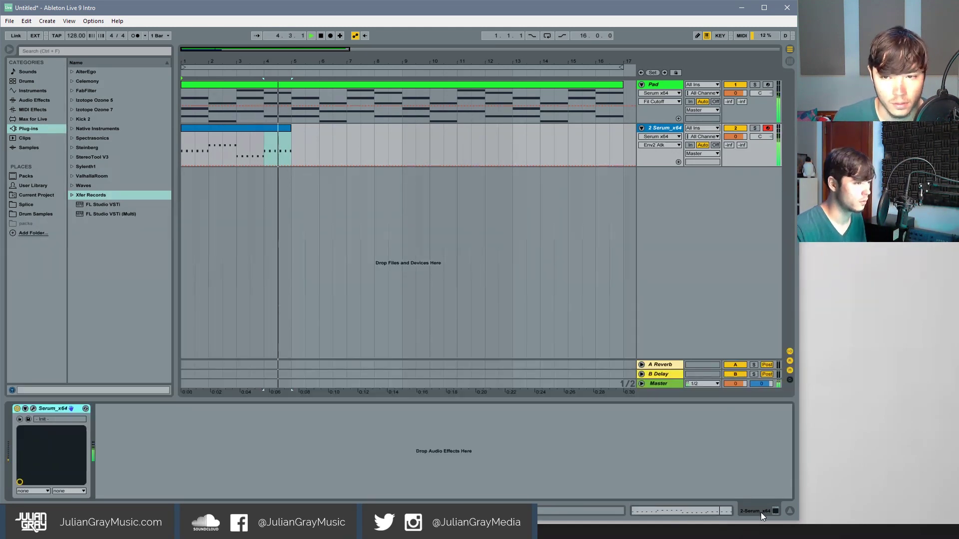
{"action": "key", "text": "space"}
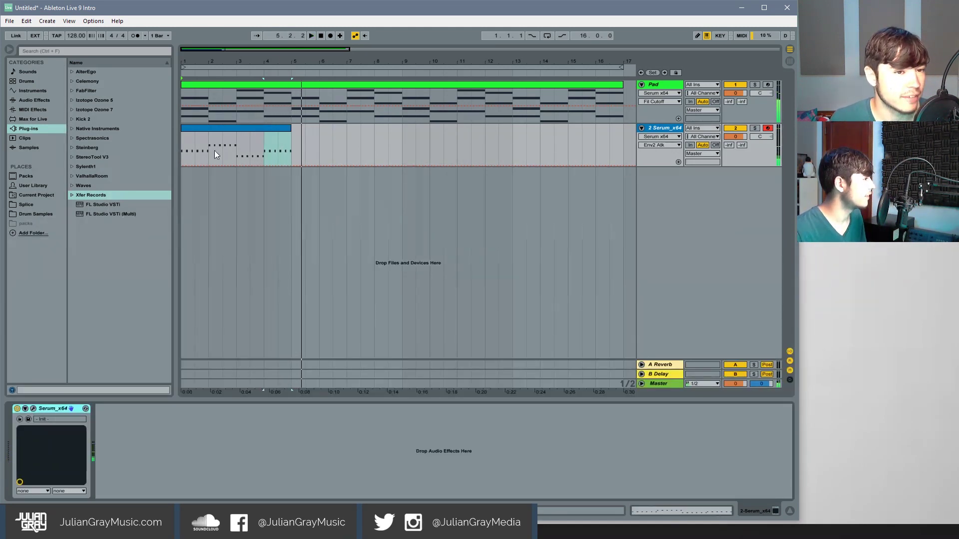
- Make all notes in the second track's four-bar clip legato so each one extends to the next
{"action": "double_click", "coordinate": [247, 126]}
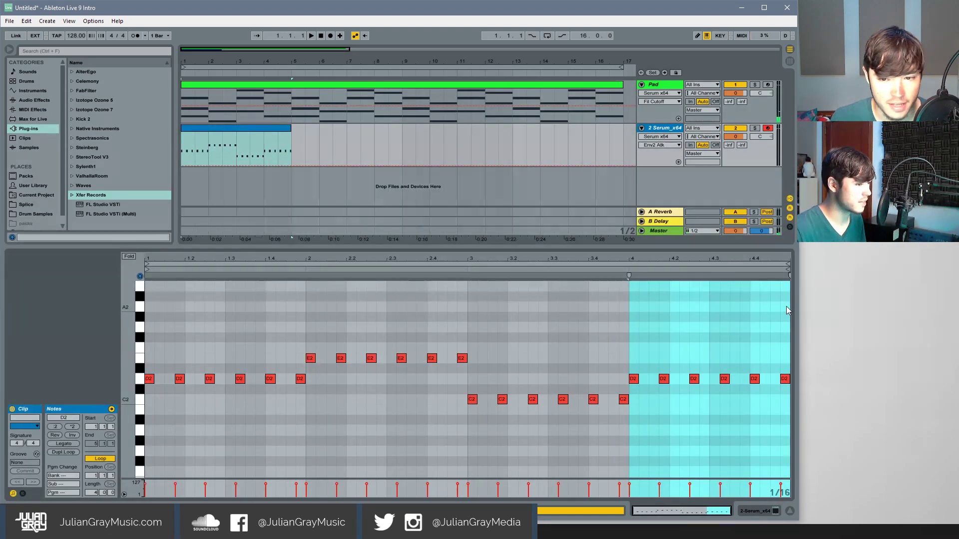
{"action": "mouse_move", "coordinate": [786, 310]}
{"action": "left_mouse_down"}
{"action": "mouse_move", "coordinate": [394, 275]}
{"action": "mouse_move", "coordinate": [120, 350]}
{"action": "mouse_move", "coordinate": [124, 425]}
{"action": "left_mouse_up"}
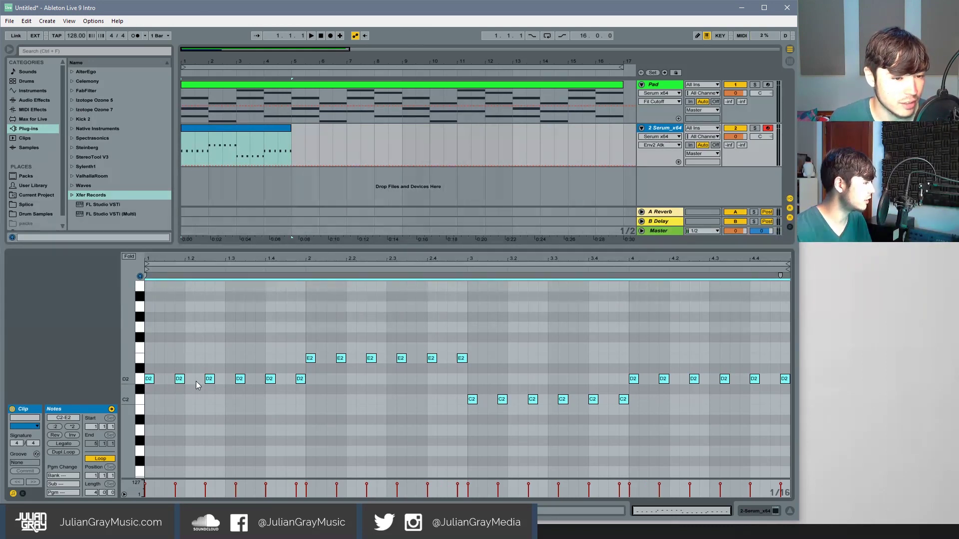
{"action": "left_click", "coordinate": [65, 443]}
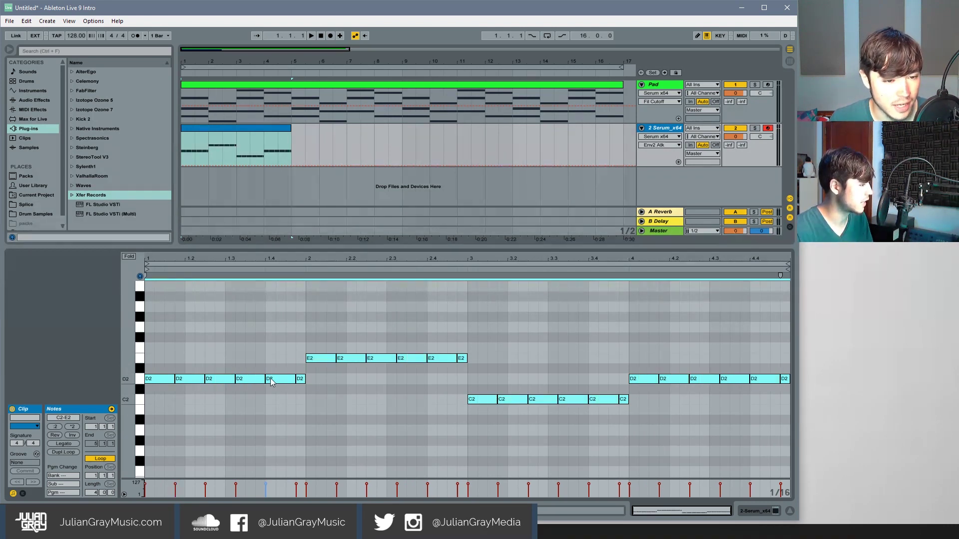
- In the second track's Serum, set Env 2's decay to 1.47 s and release to 0.0 ms while the pattern plays
{"action": "left_click", "coordinate": [761, 516]}
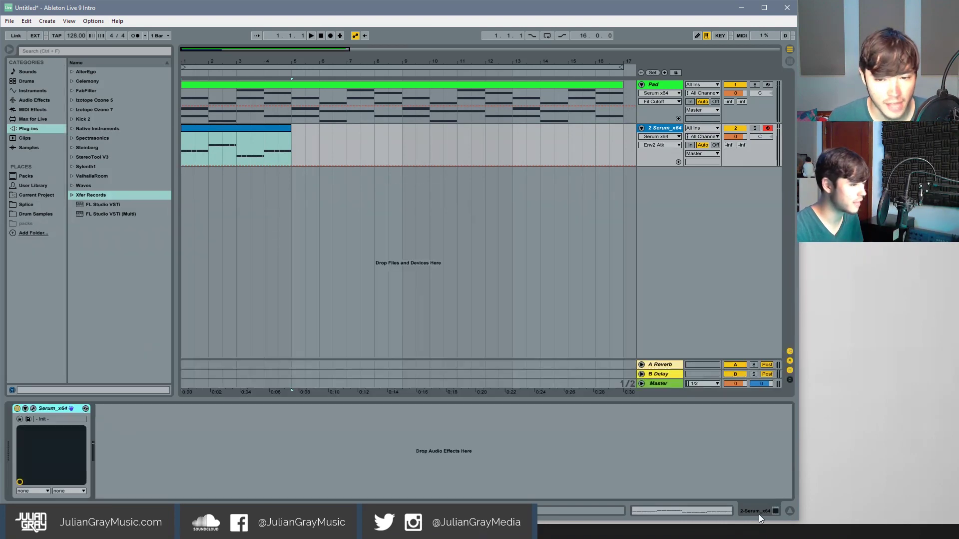
{"action": "left_click", "coordinate": [34, 409]}
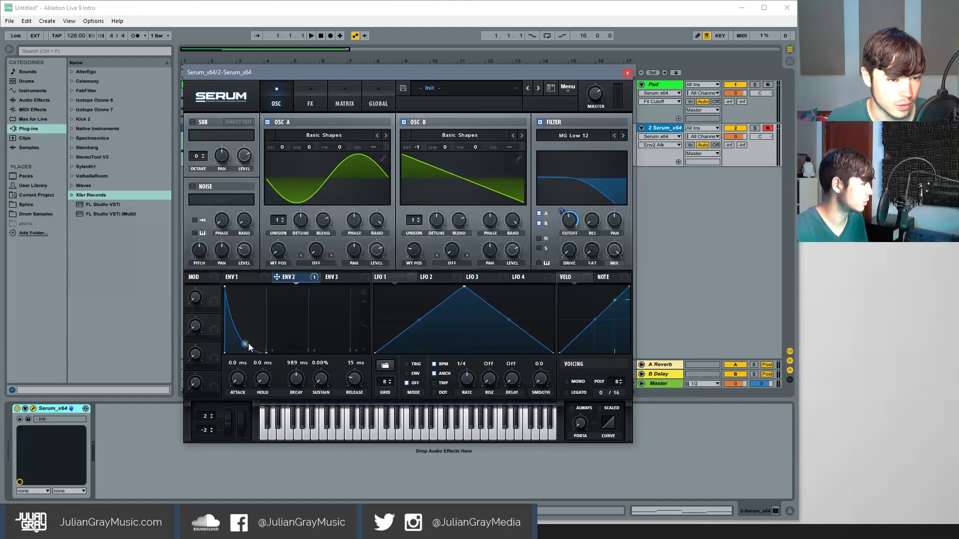
{"action": "key", "text": "space"}
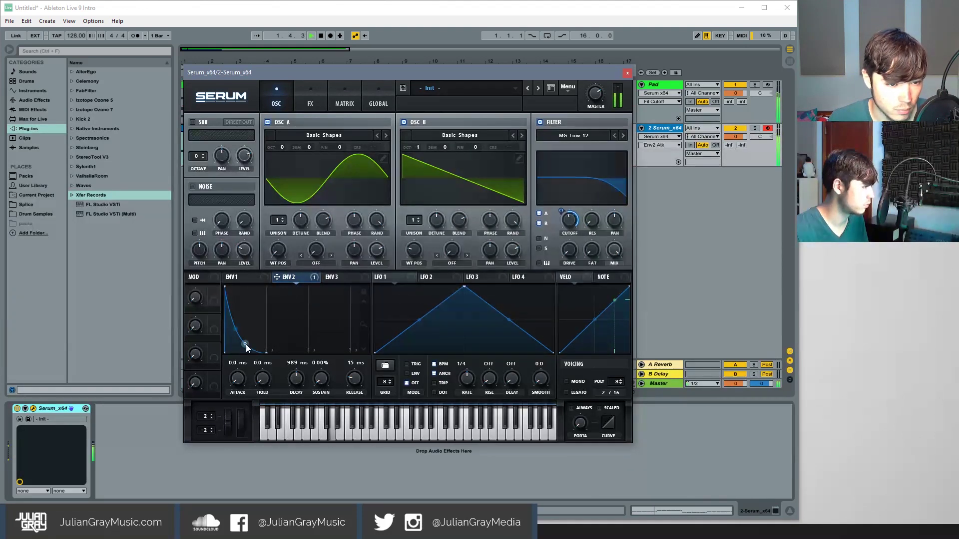
{"action": "left_click_drag", "start_coordinate": [245, 344], "coordinate": [285, 356]}
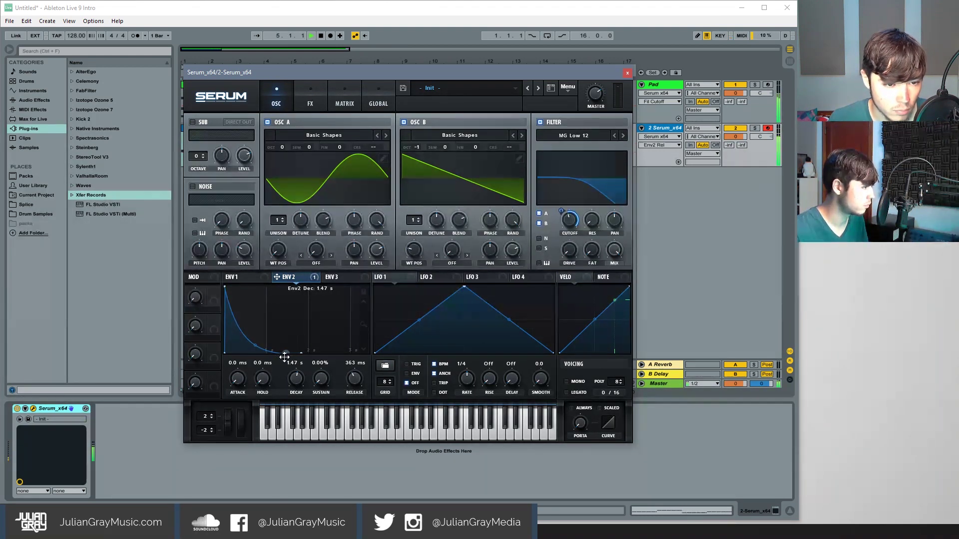
{"action": "key", "text": "space"}
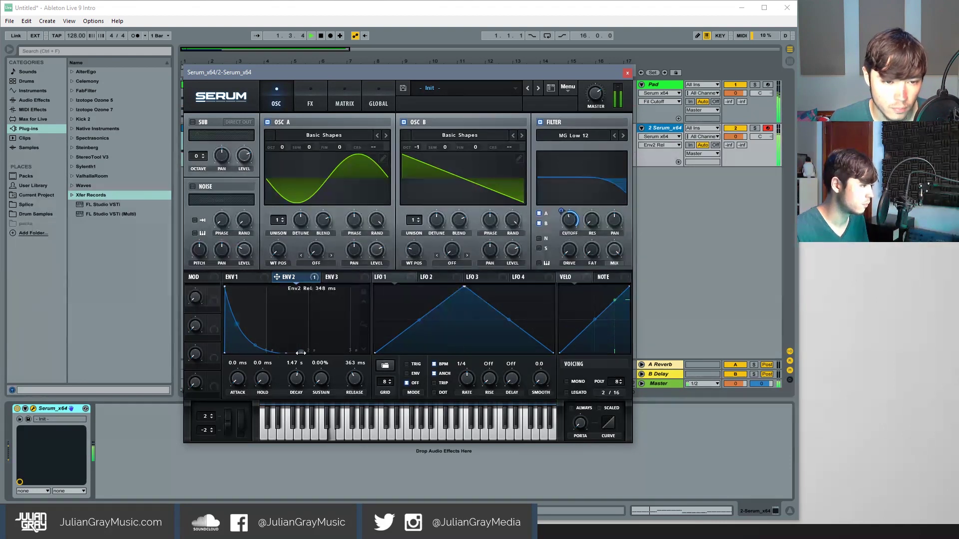
{"action": "left_click_drag", "start_coordinate": [276, 363], "coordinate": [258, 368]}
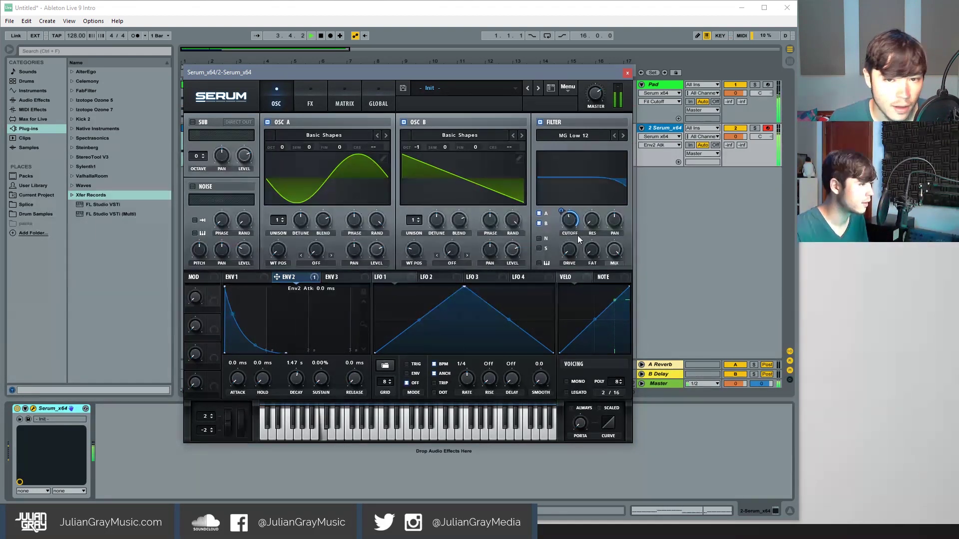
- Lower Serum's filter cutoff to 48 Hz, listen to the pattern, close the plug-in window and stop playback
{"action": "left_click", "coordinate": [570, 220]}
{"action": "key", "text": "space"}
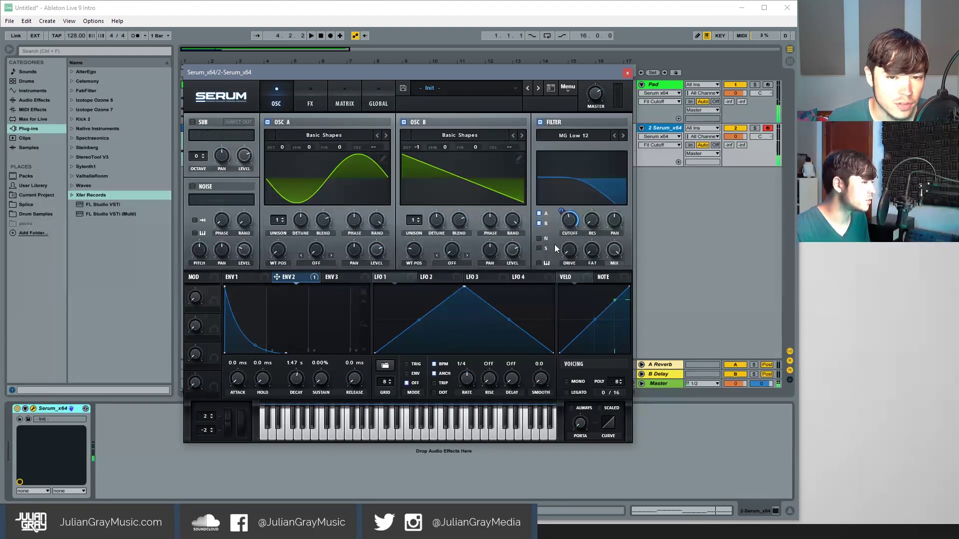
{"action": "mouse_move", "coordinate": [568, 220]}
{"action": "left_mouse_down"}
{"action": "mouse_move", "coordinate": [557, 227]}
{"action": "mouse_move", "coordinate": [562, 215]}
{"action": "left_mouse_up"}
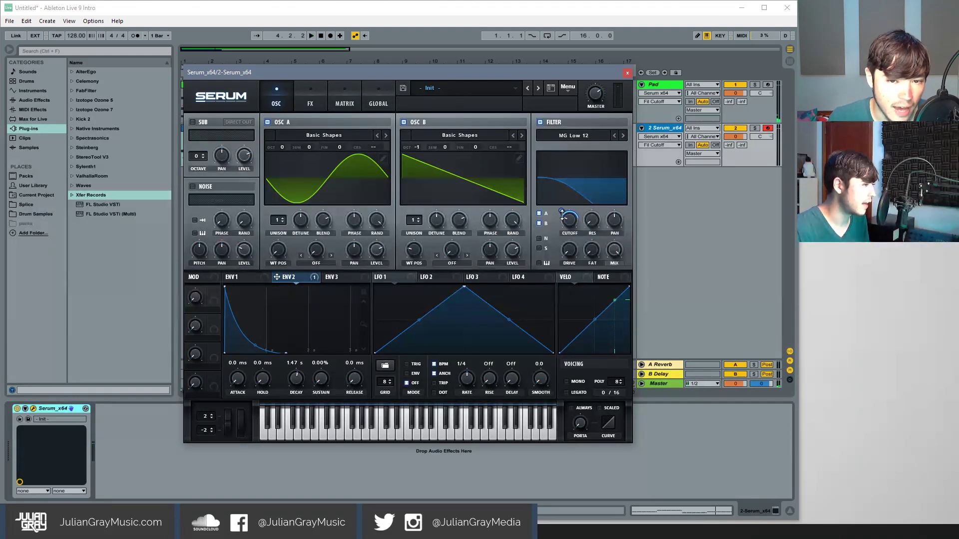
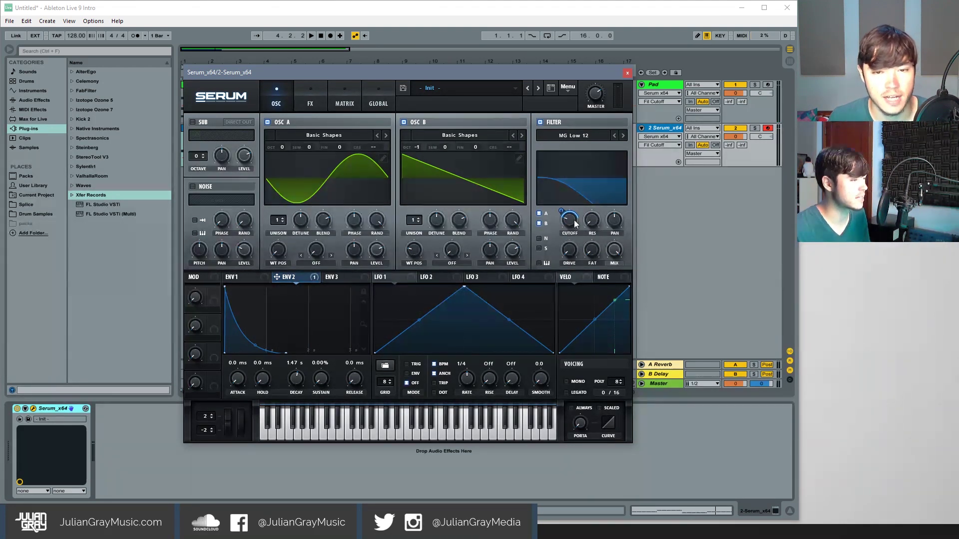
{"action": "mouse_move", "coordinate": [574, 223]}
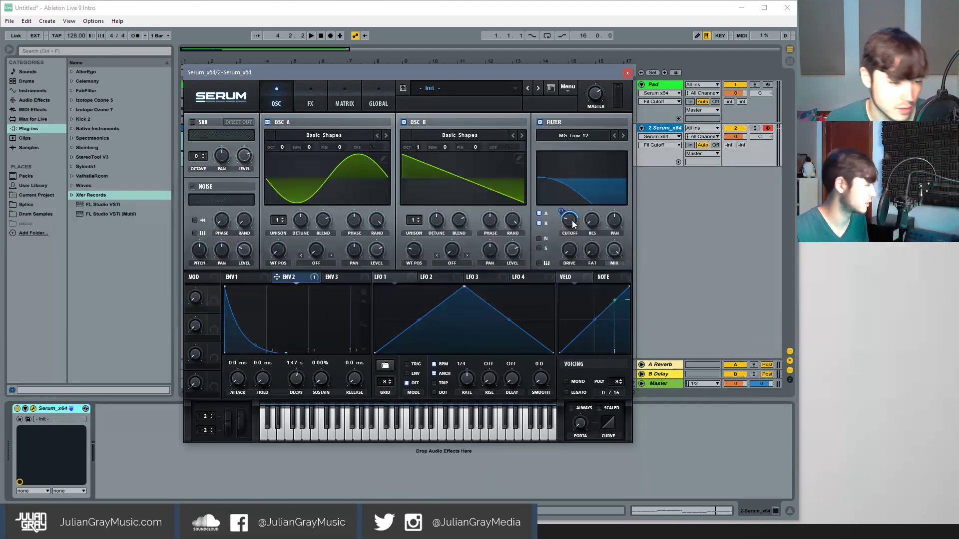
{"action": "key", "text": "space"}
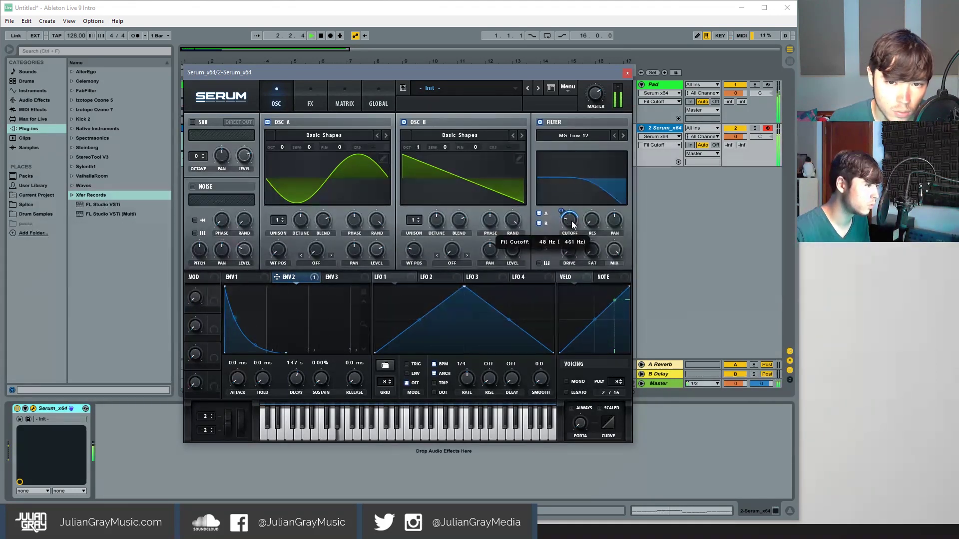
{"action": "left_click", "coordinate": [627, 73]}
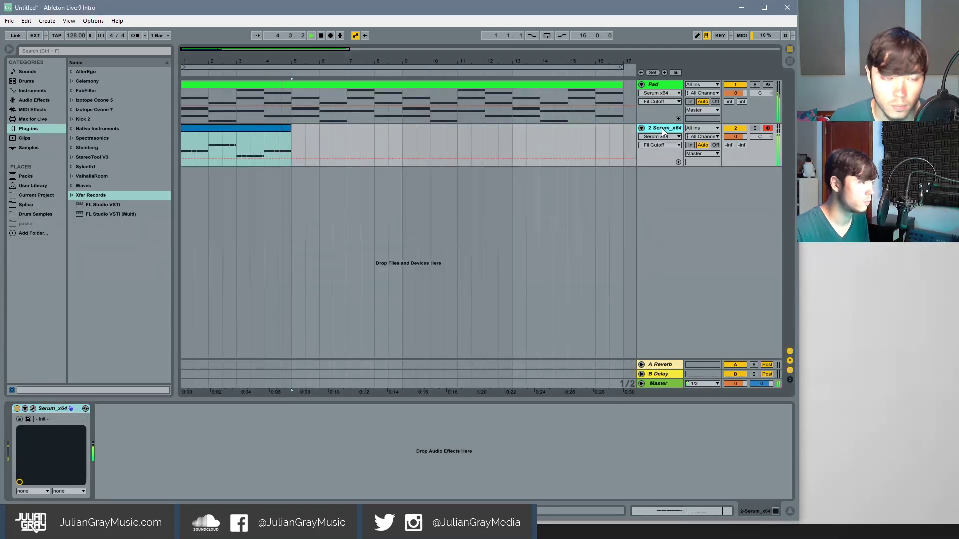
{"action": "key", "text": "space"}
- Duplicate the second track's four-bar clip three times to fill all 16 bars
{"action": "left_click", "coordinate": [239, 133]}
{"action": "key", "text": "ctrl+d"}
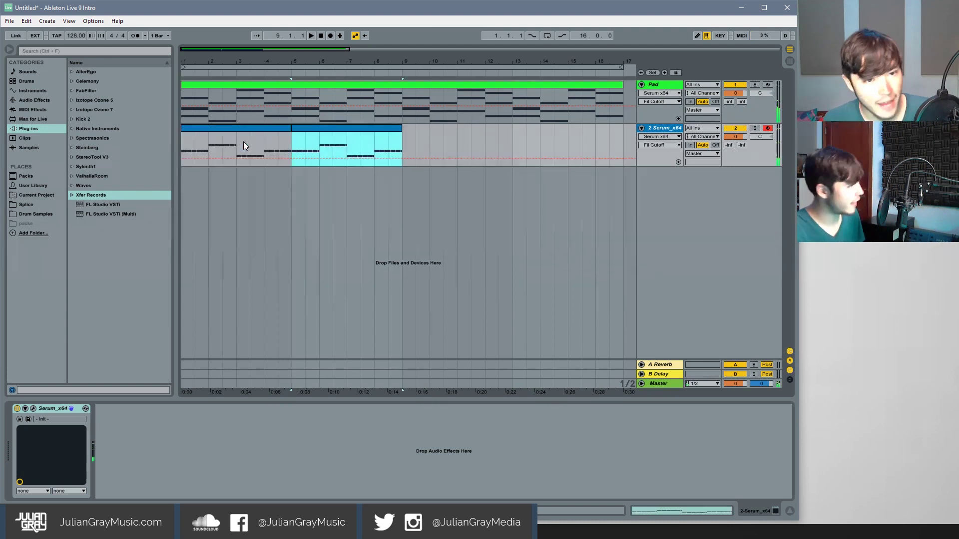
{"action": "key", "text": "ctrl+d"}
{"action": "key", "text": "ctrl+d"}
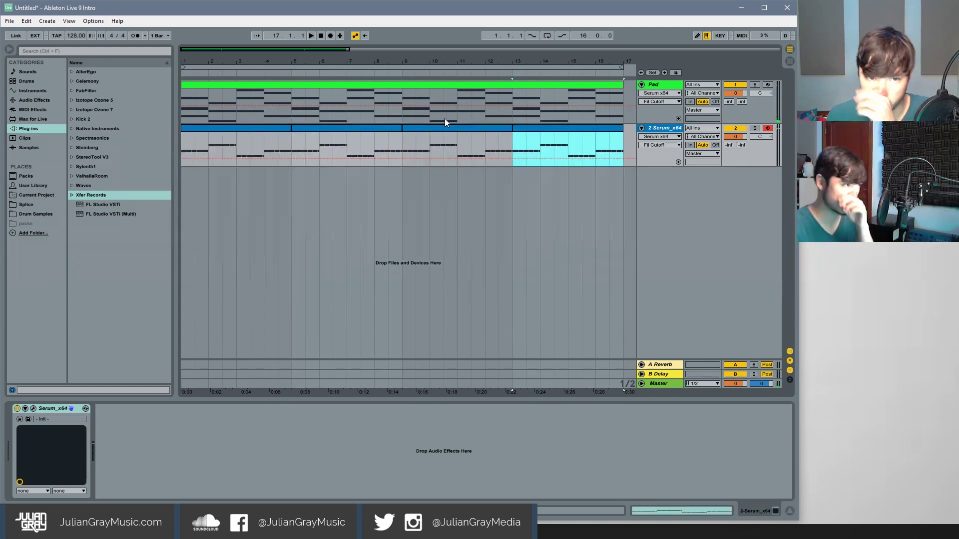
{"action": "left_click", "coordinate": [229, 133]}
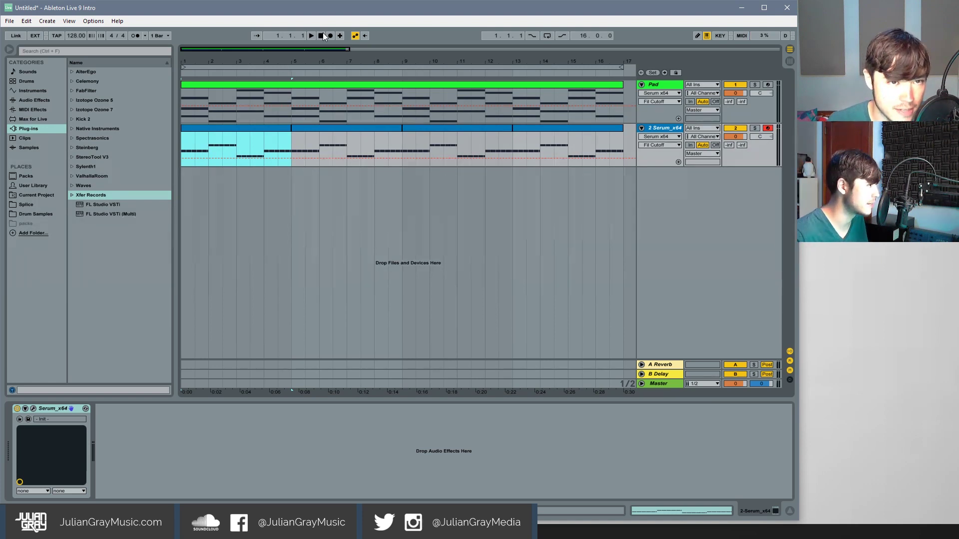
- Rename the second track as Bass
{"action": "left_click", "coordinate": [658, 129]}
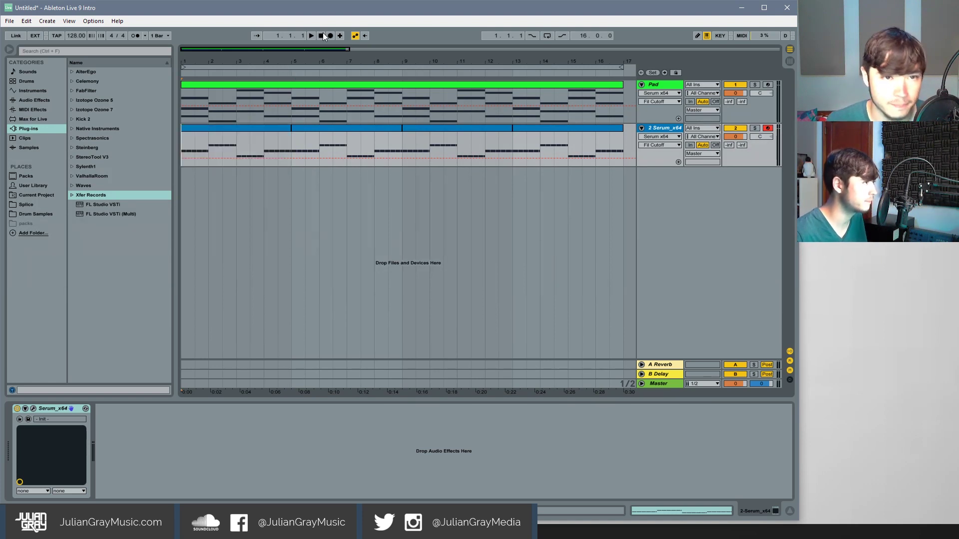
{"action": "right_click", "coordinate": [660, 130]}
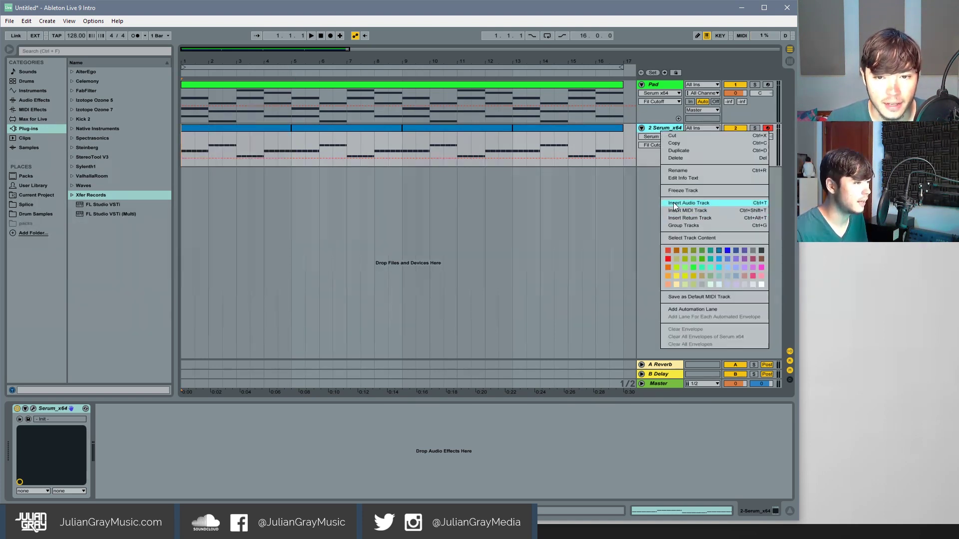
{"action": "right_click", "coordinate": [654, 124]}
{"action": "left_click", "coordinate": [652, 126]}
{"action": "left_click", "coordinate": [651, 127]}
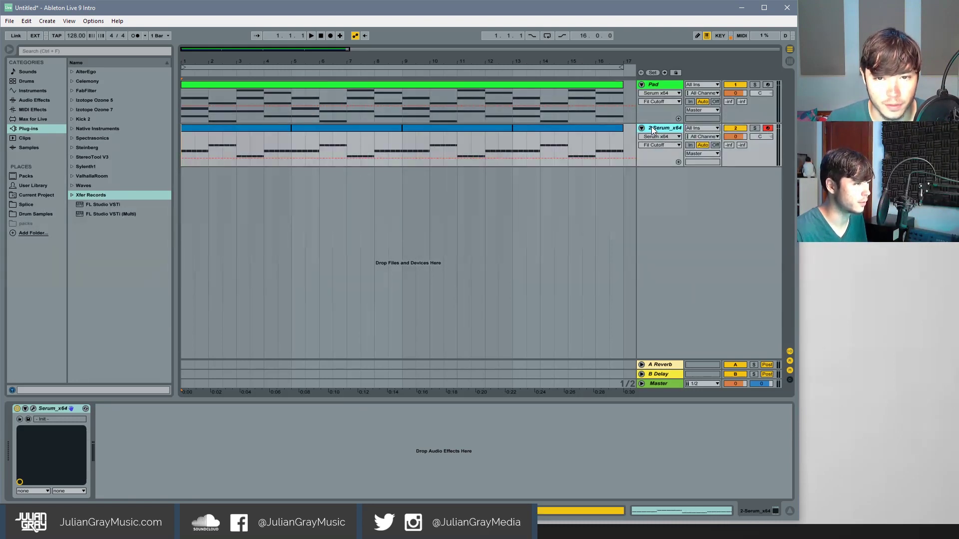
{"action": "right_click", "coordinate": [658, 128]}
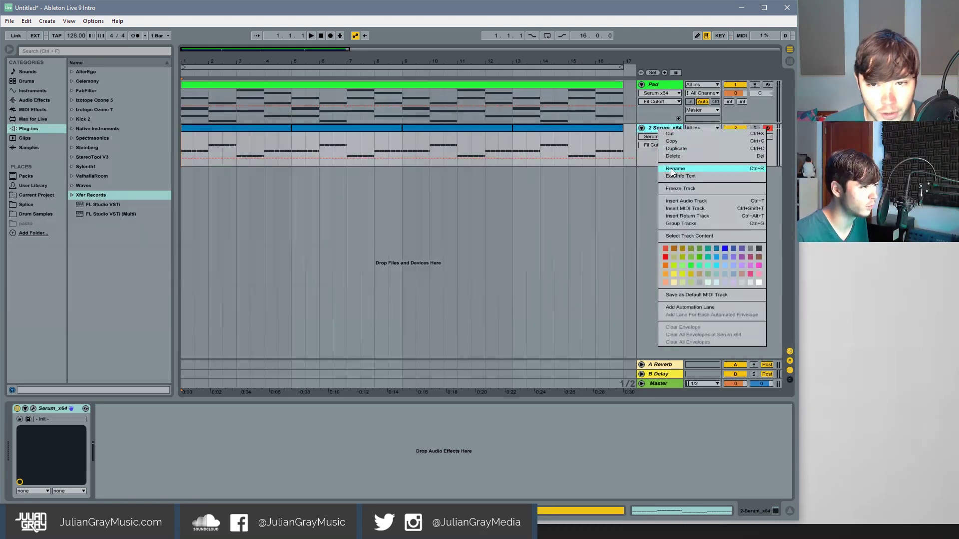
{"action": "left_click", "coordinate": [765, 168]}
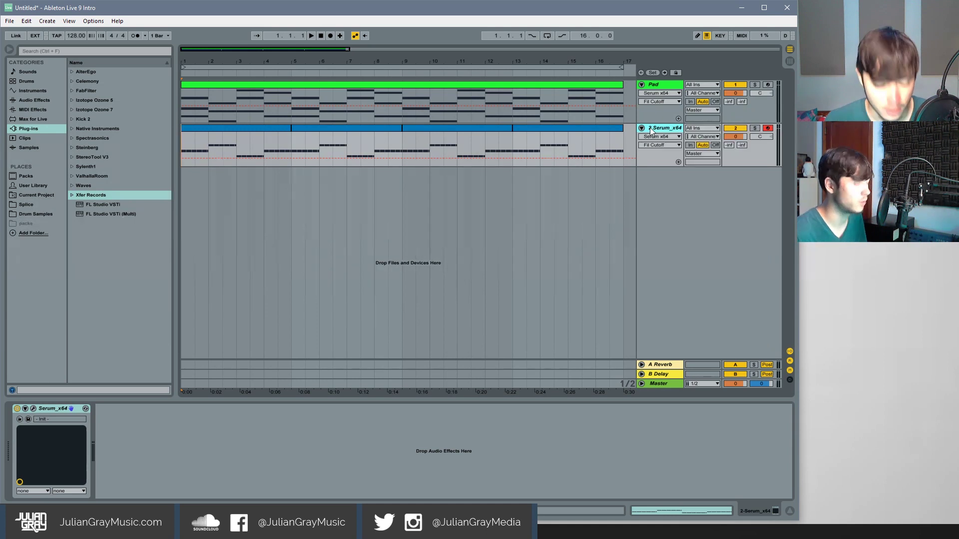
{"action": "type", "text": "Bass"}
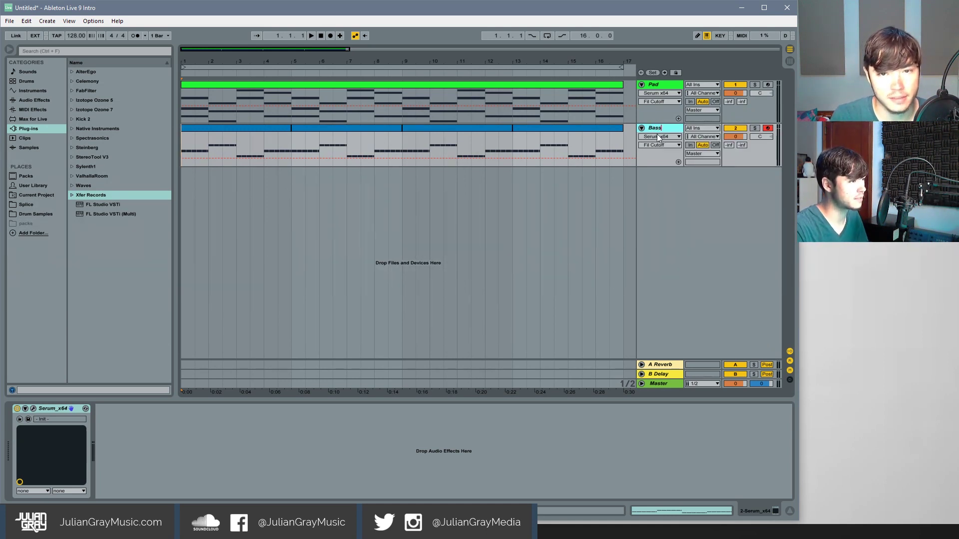
{"action": "key", "text": "Return"}
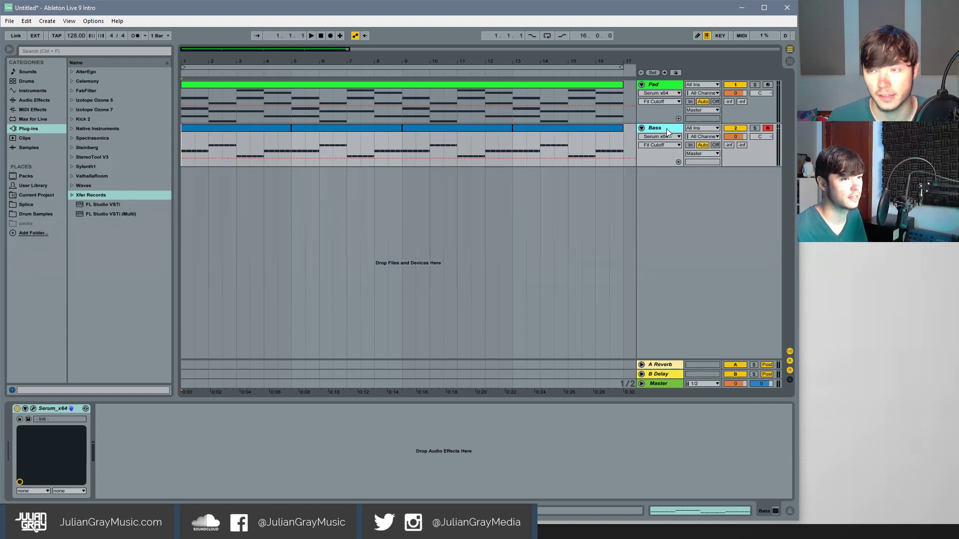
- Insert a MIDI track below Bass and load the Kick 2 x64 plug-in on it
{"action": "right_click", "coordinate": [667, 128]}
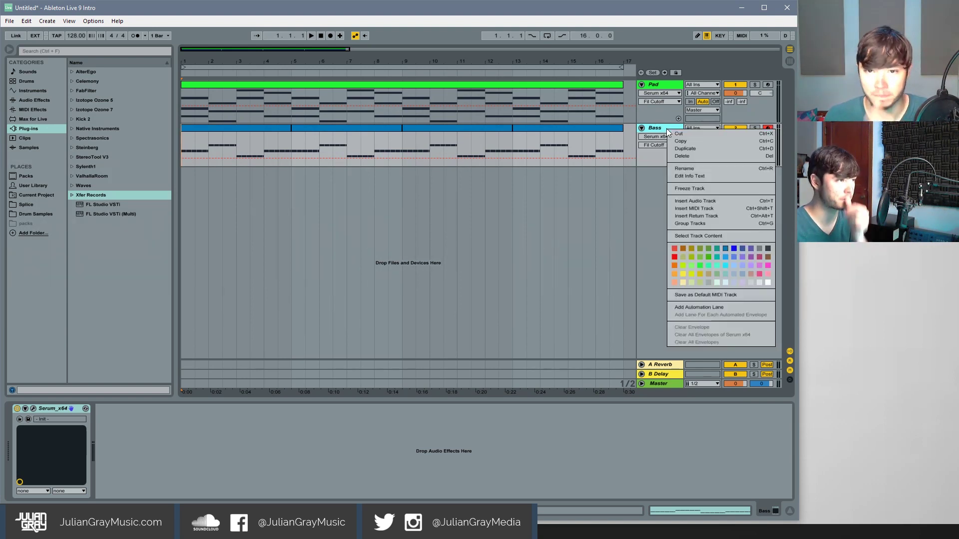
{"action": "left_click", "coordinate": [706, 209]}
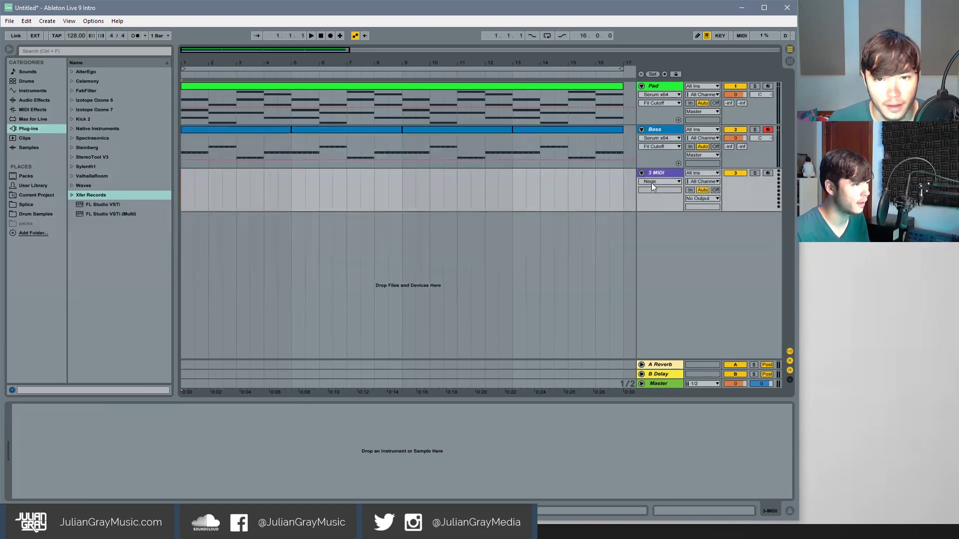
{"action": "left_click", "coordinate": [72, 196]}
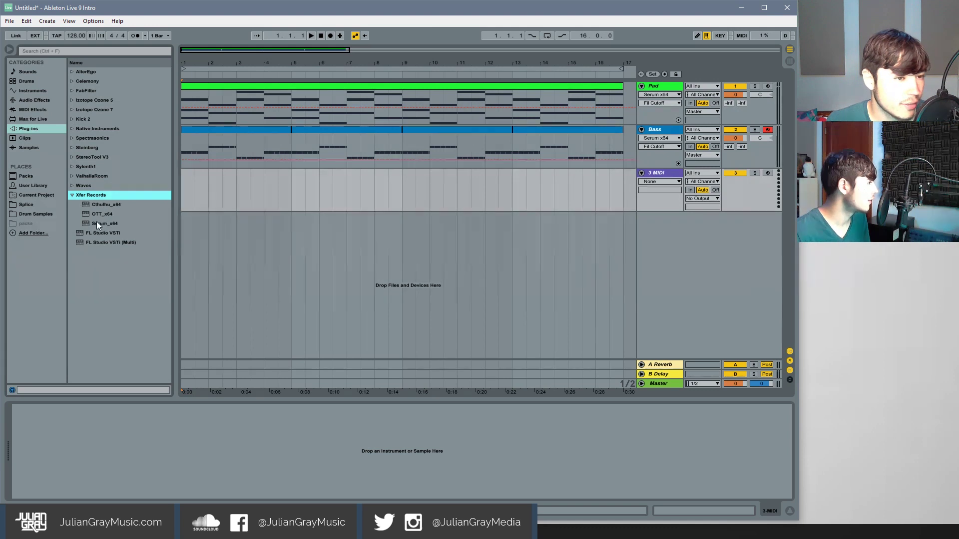
{"action": "left_click", "coordinate": [74, 197]}
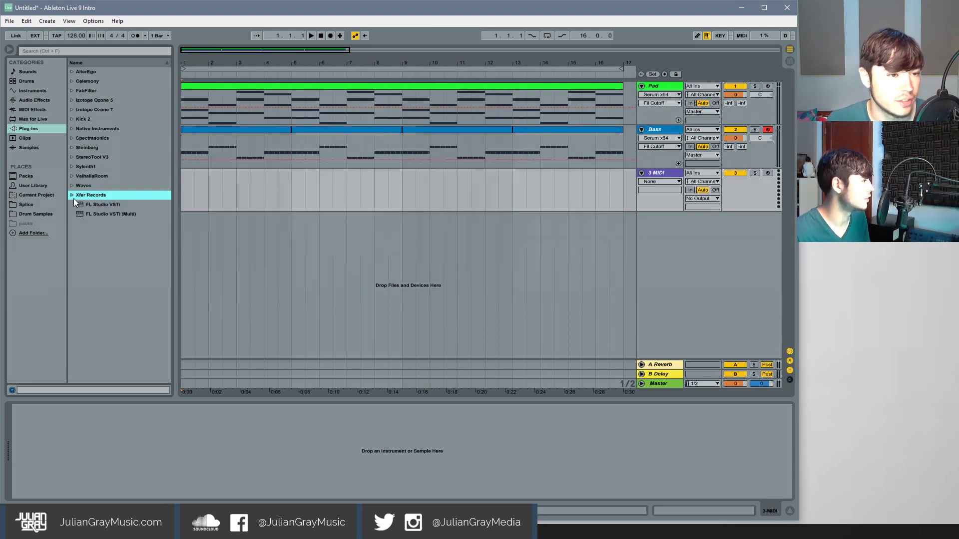
{"action": "left_click", "coordinate": [72, 120]}
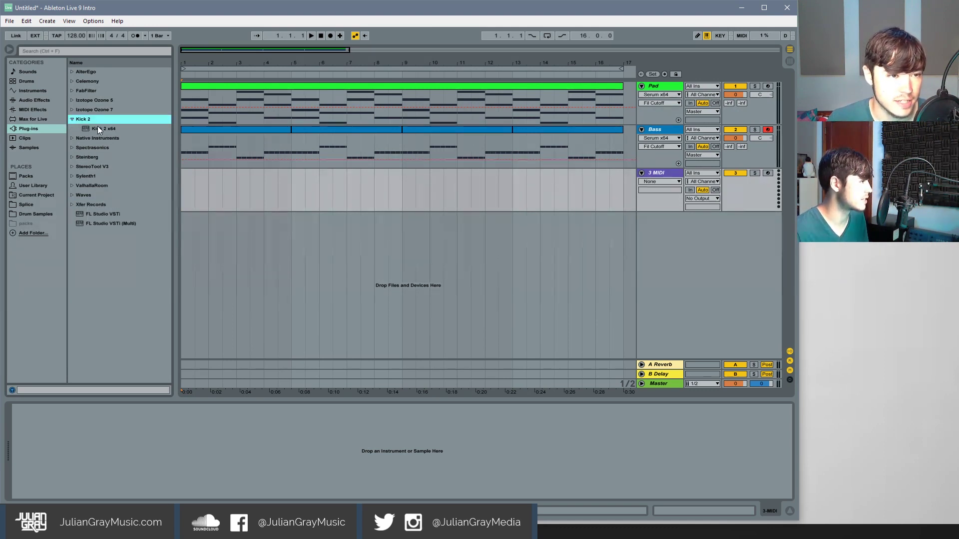
{"action": "left_click_drag", "start_coordinate": [98, 126], "coordinate": [315, 195]}
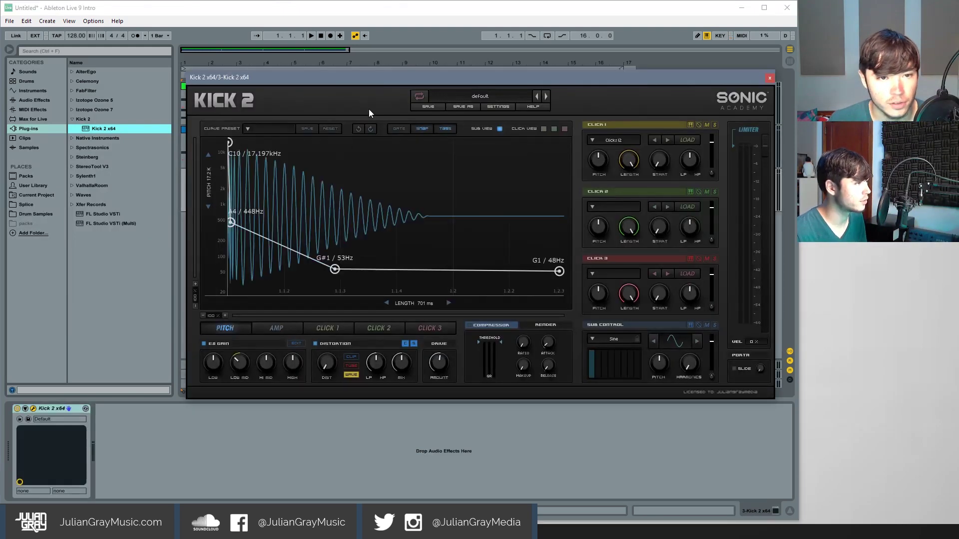
- Move the Kick 2 window off the track lanes and close it
{"action": "left_click_drag", "start_coordinate": [374, 75], "coordinate": [396, 206]}
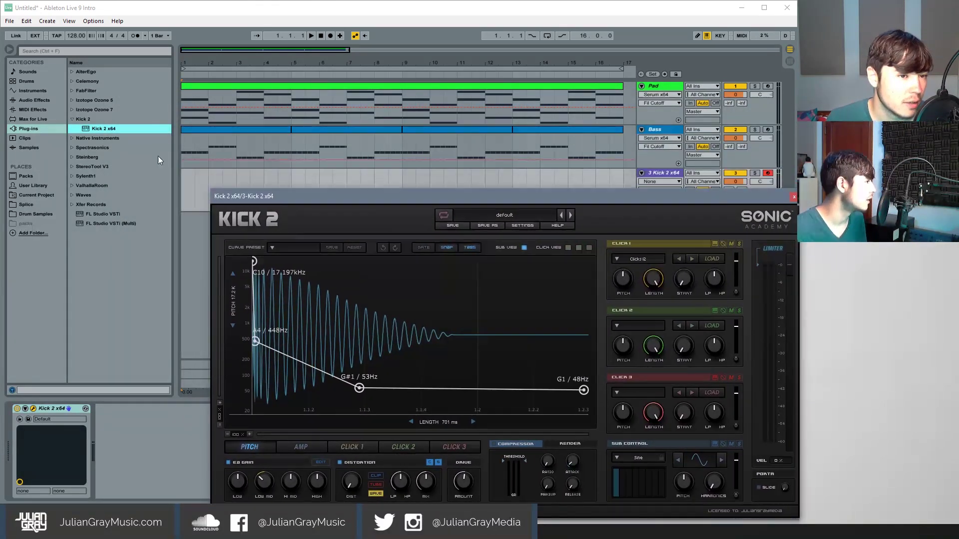
{"action": "left_click", "coordinate": [184, 188]}
{"action": "left_click_drag", "start_coordinate": [277, 194], "coordinate": [166, 87]}
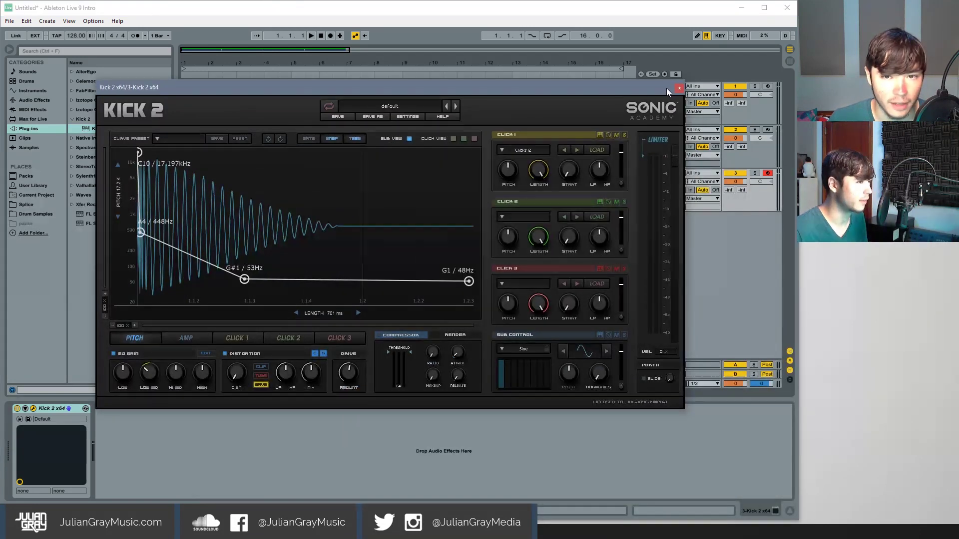
{"action": "left_click", "coordinate": [679, 88]}
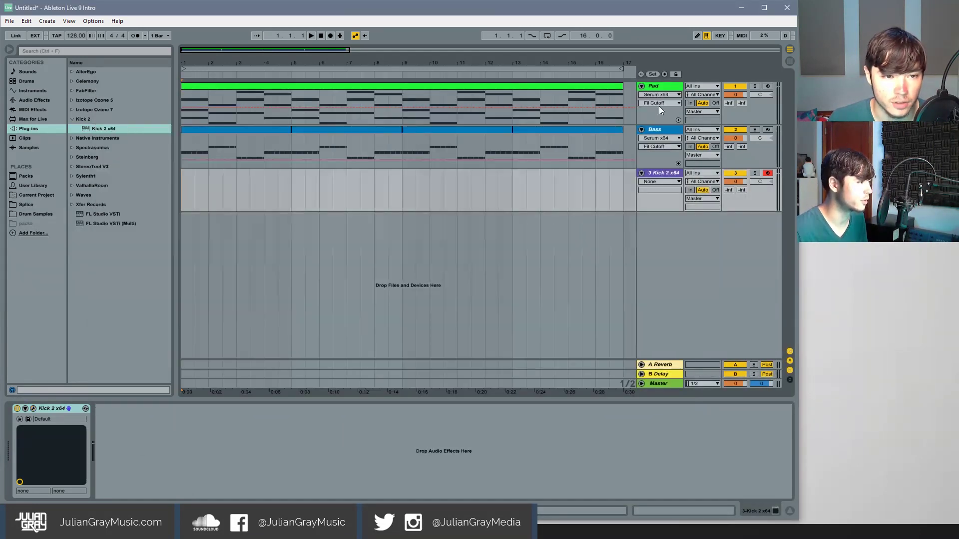
- Insert an empty four-bar MIDI clip at the start of the Kick 2 track and open it in an enlarged note editor
{"action": "left_click_drag", "start_coordinate": [285, 190], "coordinate": [67, 197]}
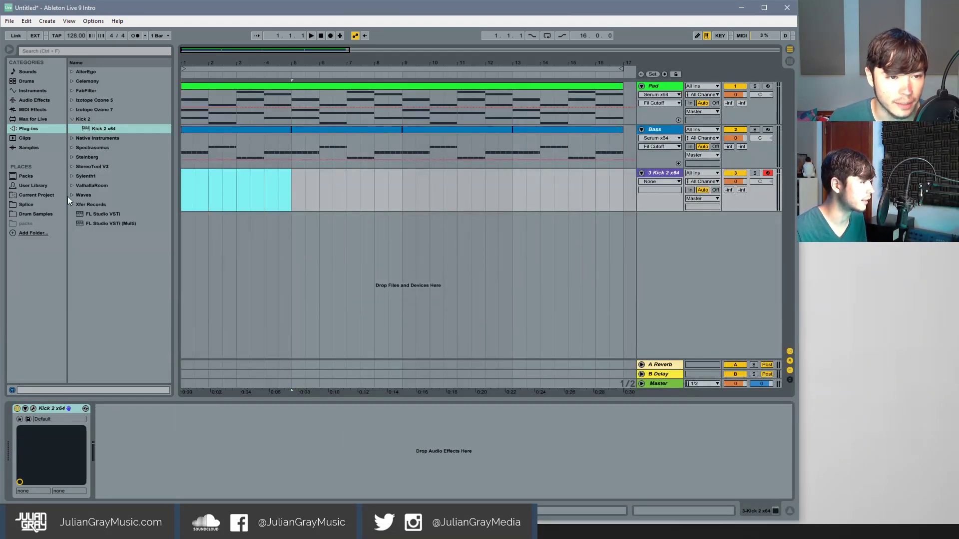
{"action": "right_click", "coordinate": [261, 188]}
{"action": "left_click", "coordinate": [285, 246]}
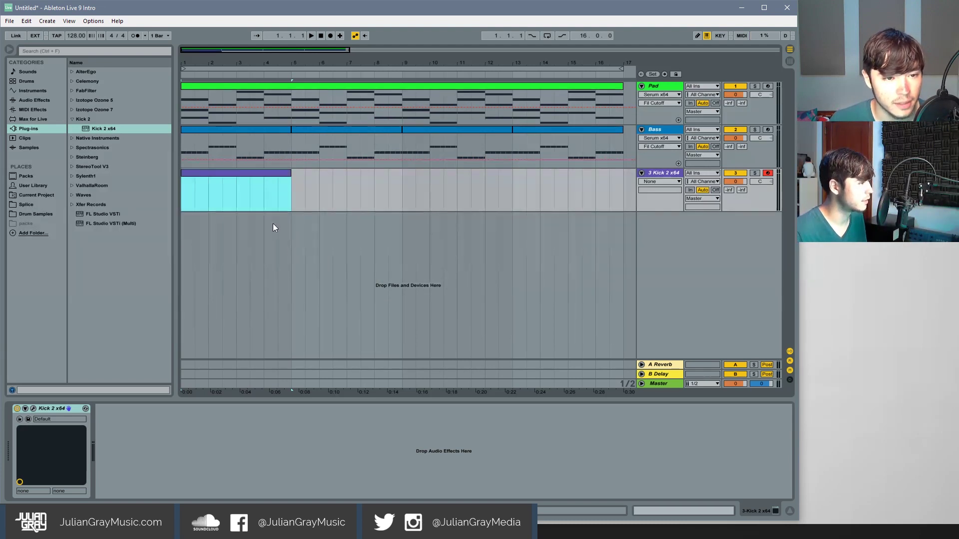
{"action": "double_click", "coordinate": [262, 174]}
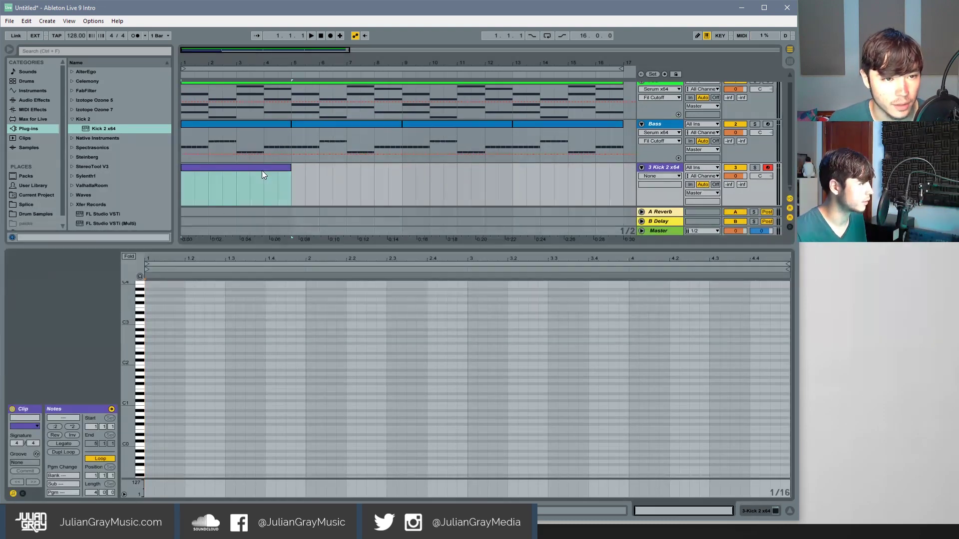
{"action": "left_click_drag", "start_coordinate": [289, 244], "coordinate": [289, 235]}
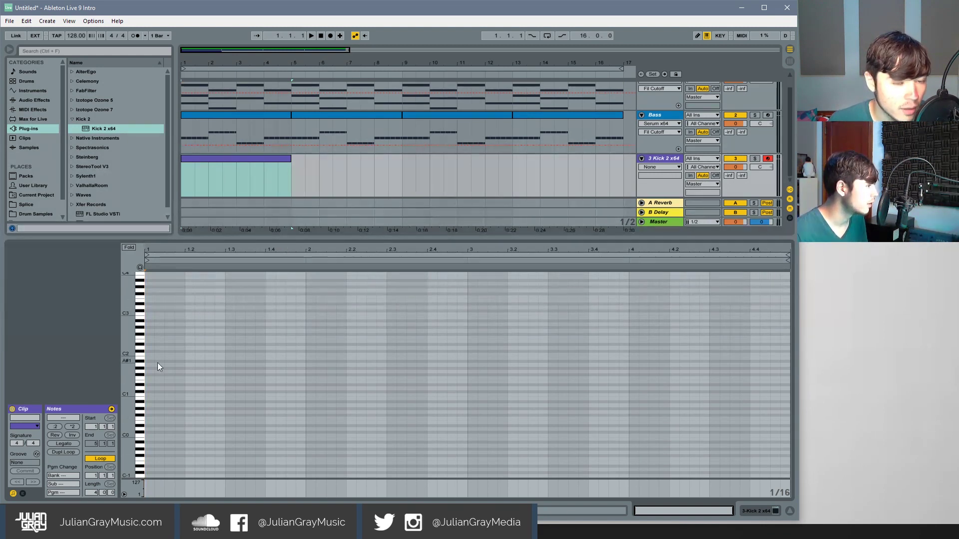
- Add four A1 notes spaced an eighth note apart across the first two beats of the kick clip
{"action": "key", "text": "space"}
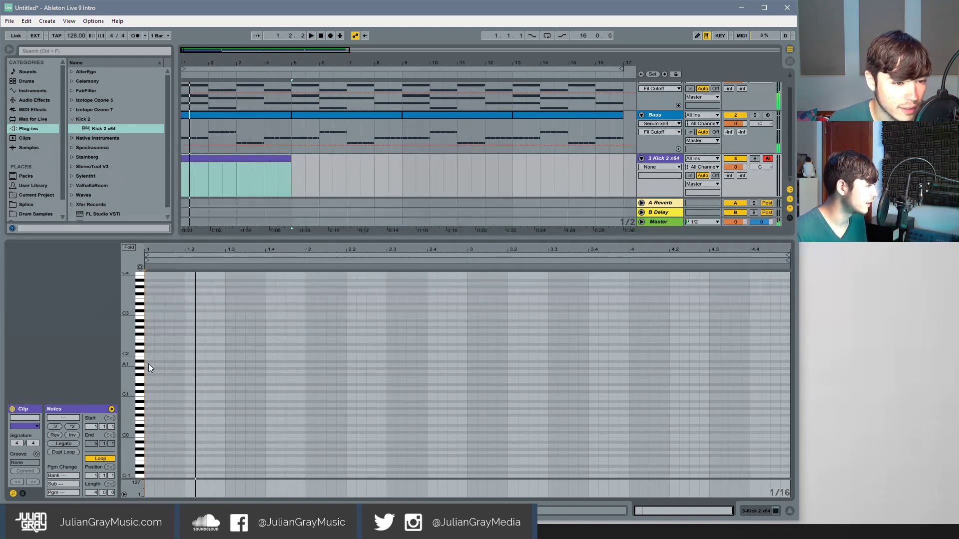
{"action": "double_click", "coordinate": [148, 366]}
{"action": "key", "text": "space"}
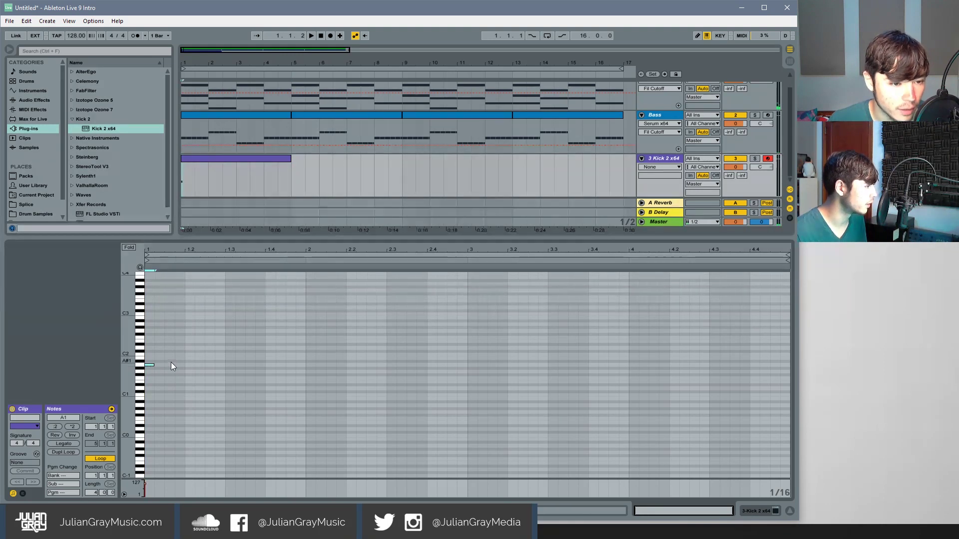
{"action": "double_click", "coordinate": [176, 365]}
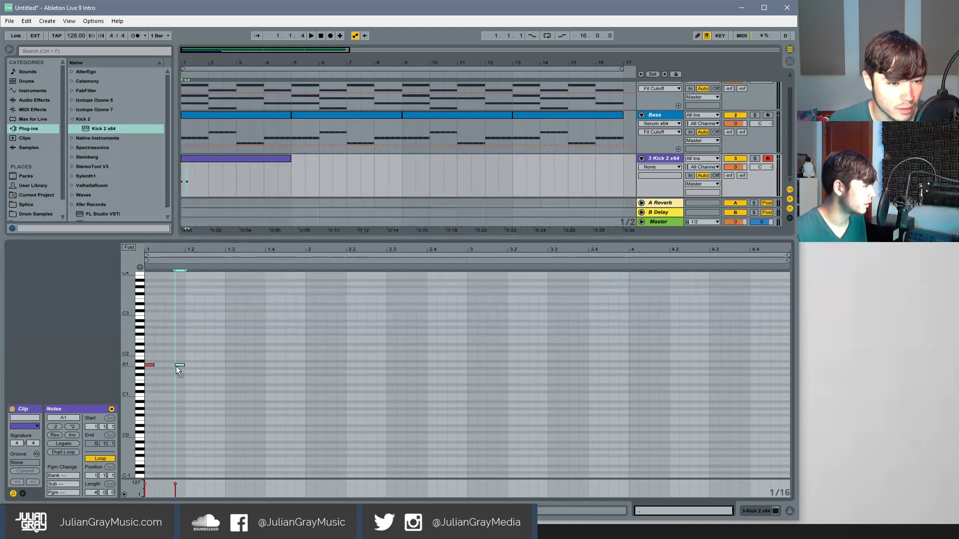
{"action": "left_click_drag", "start_coordinate": [176, 367], "coordinate": [173, 367]}
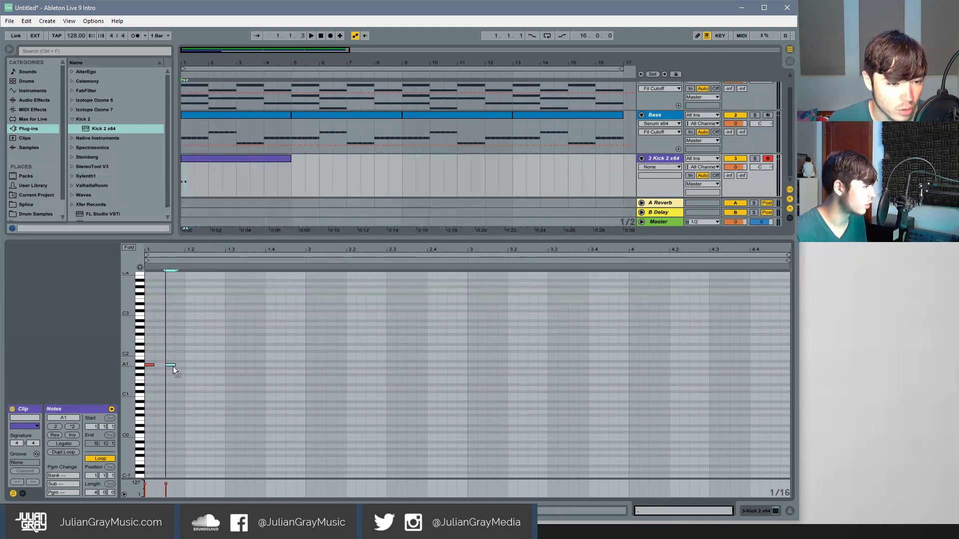
{"action": "left_click", "coordinate": [193, 364]}
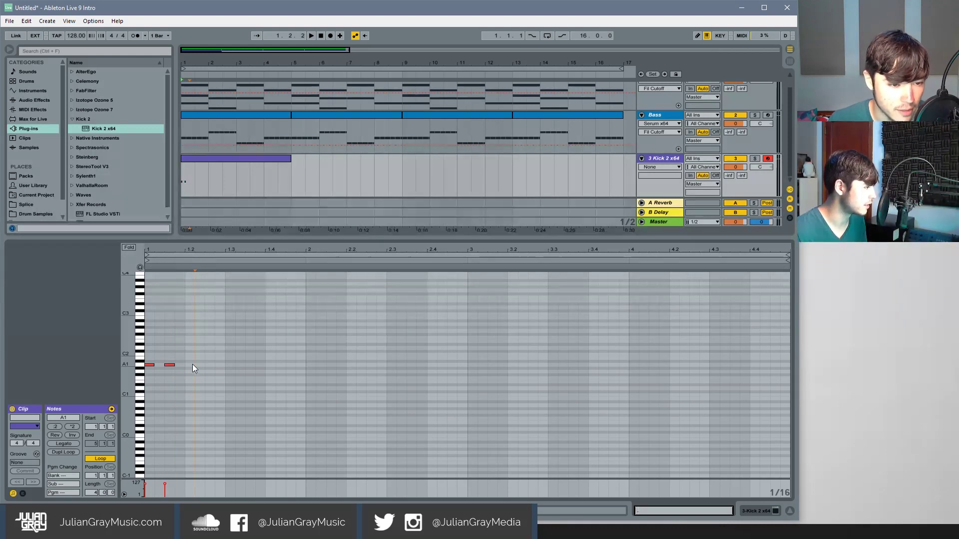
{"action": "double_click", "coordinate": [191, 366]}
{"action": "double_click", "coordinate": [211, 365]}
{"action": "left_click", "coordinate": [208, 355]}
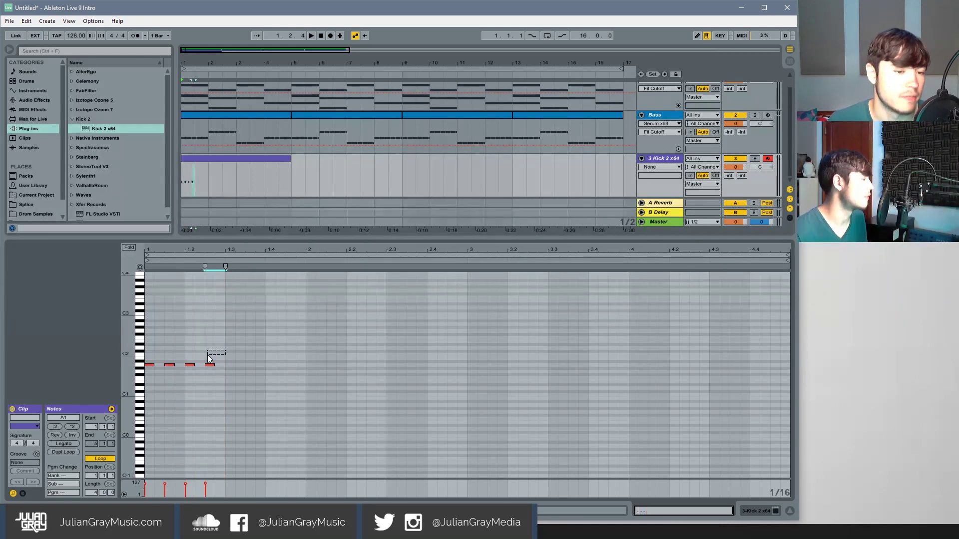
- Duplicate the A1 notes repeatedly to fill all four bars of the kick clip
{"action": "key", "text": "ctrl+a"}
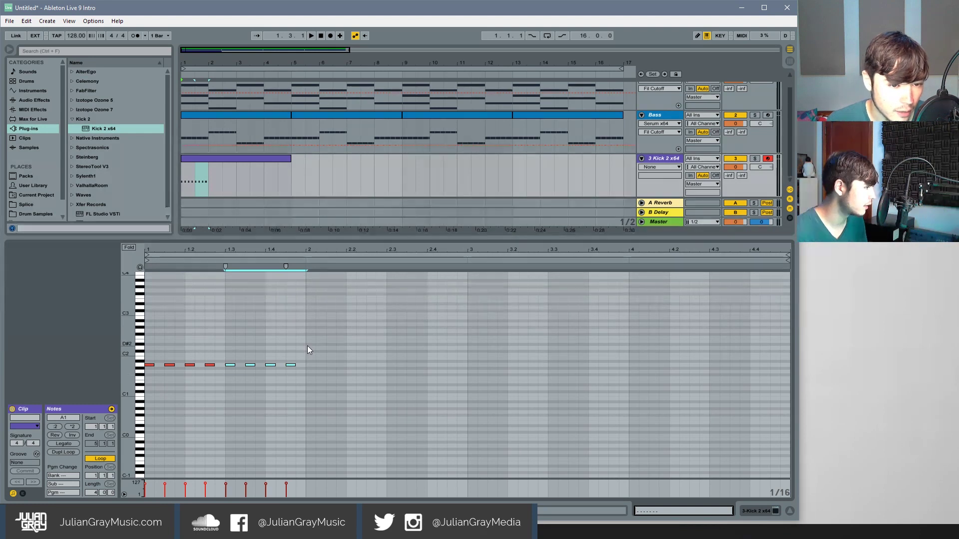
{"action": "key", "text": "ctrl+a"}
{"action": "key", "text": "ctrl+d"}
{"action": "key", "text": "ctrl+d"}
{"action": "key", "text": "ctrl+d"}
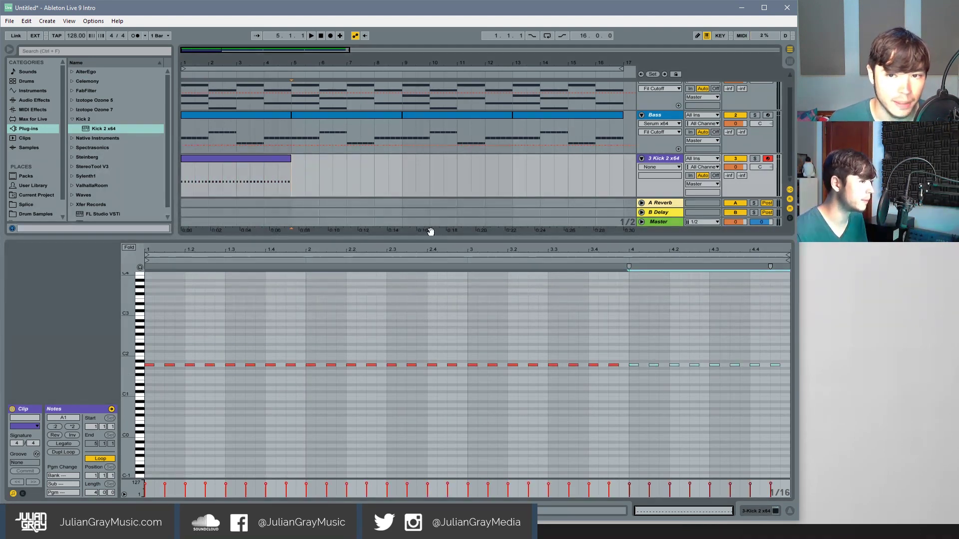
- Play the arrangement from bar 1 to hear the eighth-note kick with the Pad and Bass
{"action": "left_click", "coordinate": [761, 506]}
{"action": "key", "text": "space"}
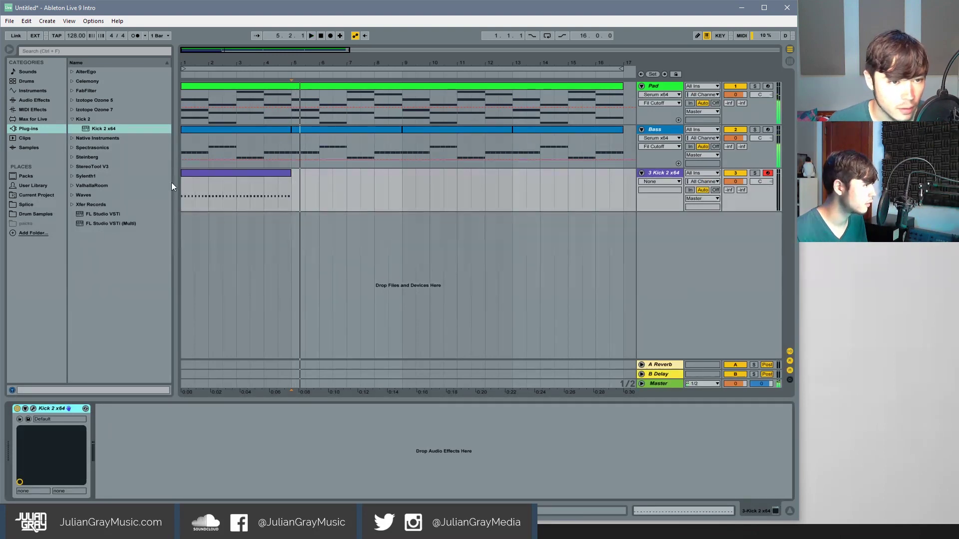
{"action": "left_click", "coordinate": [183, 187]}
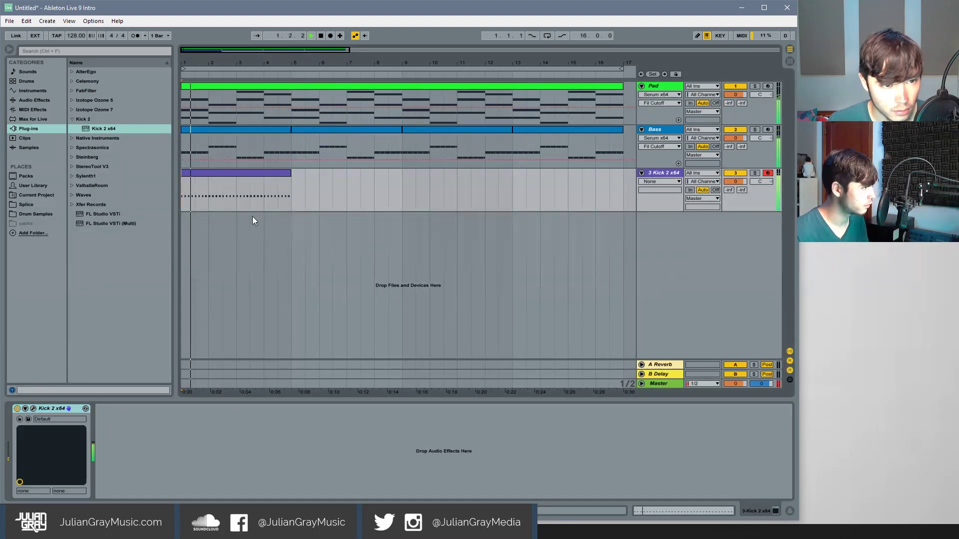
- Delete the kick clip's off-beat notes in bar 1 and all notes from bar 2 onward, keeping one A1 per beat
{"action": "double_click", "coordinate": [215, 173]}
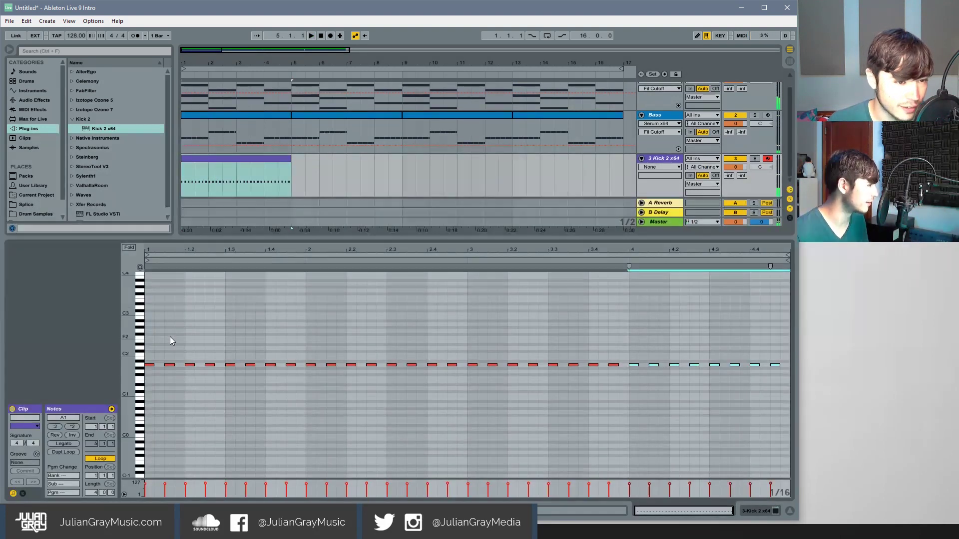
{"action": "left_click", "coordinate": [168, 366]}
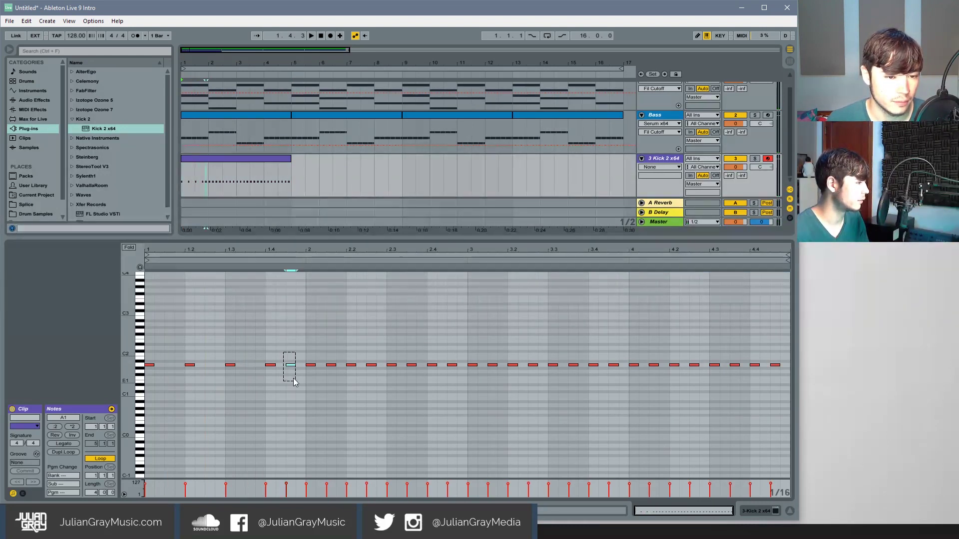
{"action": "left_click_drag", "start_coordinate": [323, 347], "coordinate": [859, 393]}
{"action": "key", "text": "Delete"}
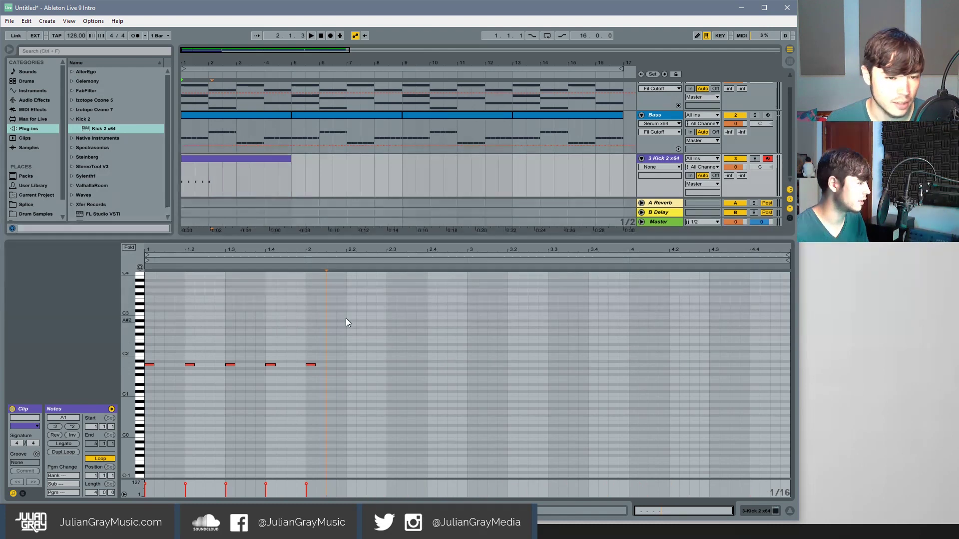
{"action": "left_click_drag", "start_coordinate": [336, 325], "coordinate": [310, 396]}
- Duplicate bar 1's four kick notes three times to fill the four-bar clip
{"action": "left_click_drag", "start_coordinate": [304, 341], "coordinate": [35, 408]}
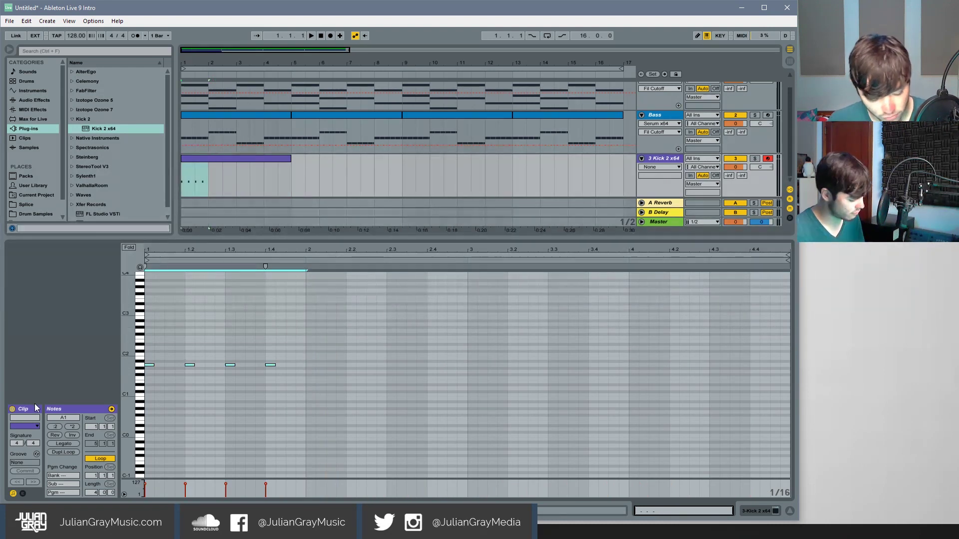
{"action": "key", "text": "ctrl+d"}
{"action": "key", "text": "ctrl+d"}
{"action": "key", "text": "ctrl+d"}
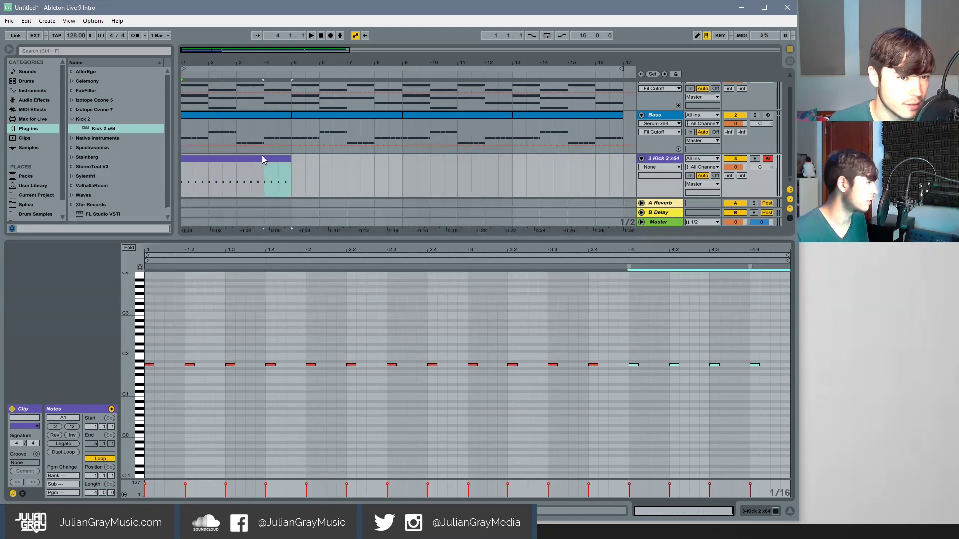
- Play the arrangement from bar 1 to hear the one-per-beat kick pattern with the other tracks
{"action": "left_click", "coordinate": [293, 178]}
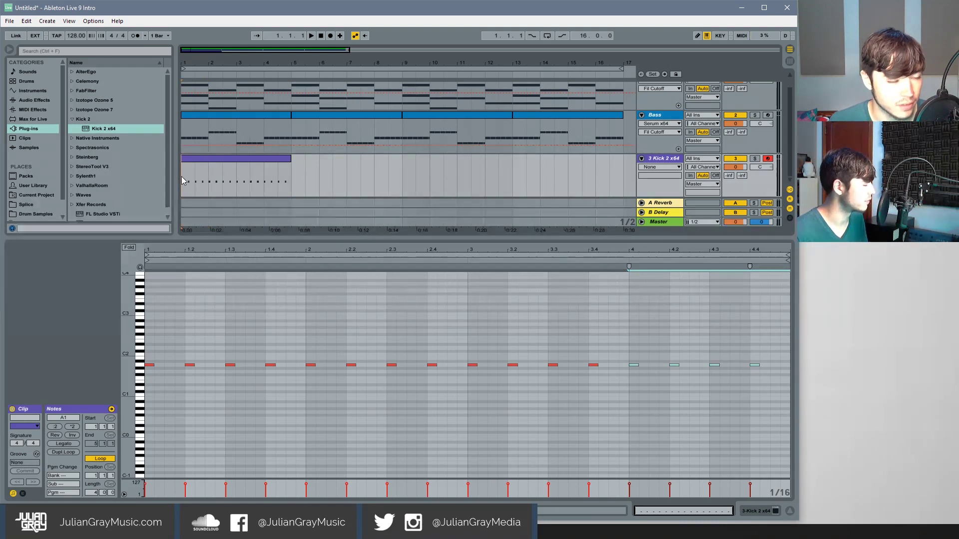
{"action": "key", "text": "space"}
{"action": "left_click", "coordinate": [628, 325]}
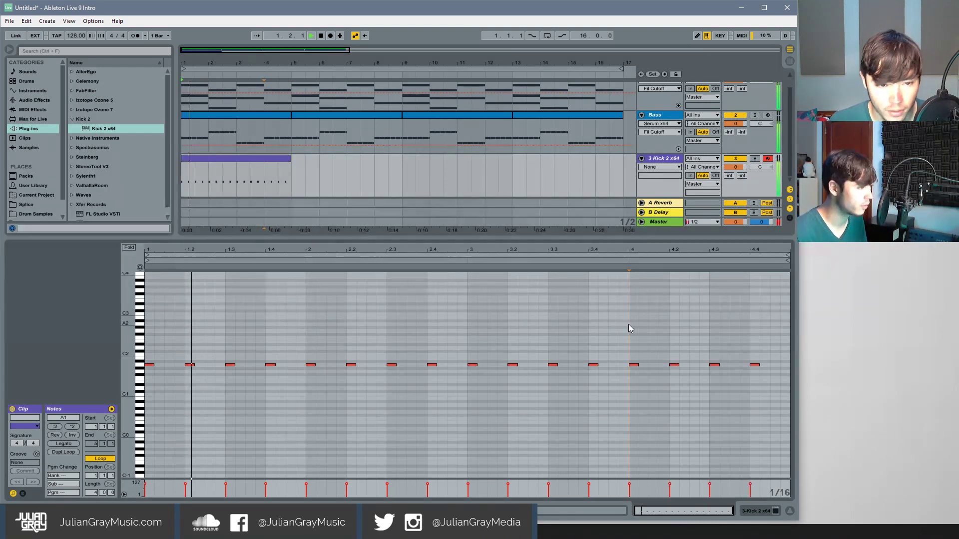
{"action": "key", "text": "shift+Tab"}
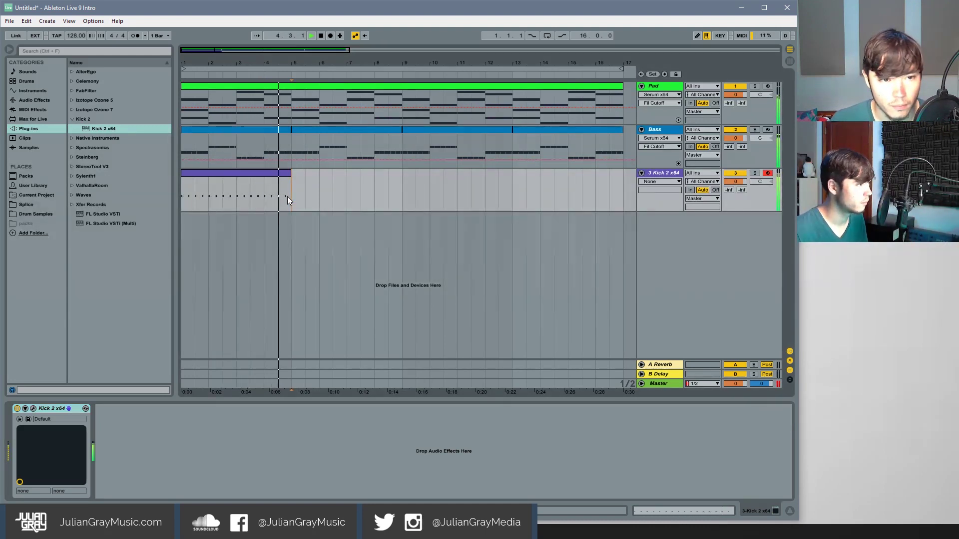
{"action": "key", "text": "space"}
- Open the Kick 2 plug-in window and load the factory House preset Anger Management 01
{"action": "left_click", "coordinate": [269, 173]}
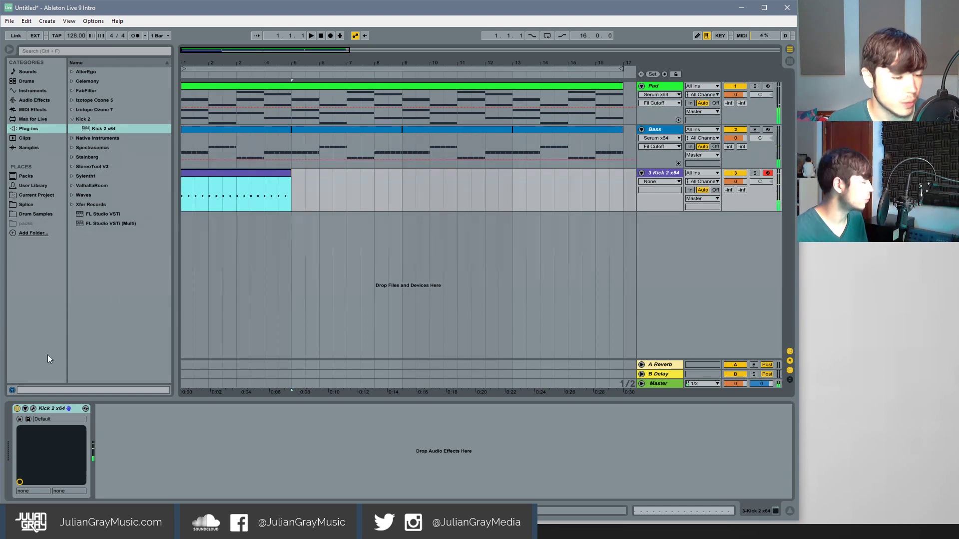
{"action": "left_click", "coordinate": [33, 409]}
{"action": "mouse_move", "coordinate": [414, 94]}
{"action": "left_mouse_down"}
{"action": "mouse_move", "coordinate": [399, 90]}
{"action": "mouse_move", "coordinate": [410, 94]}
{"action": "left_mouse_up"}
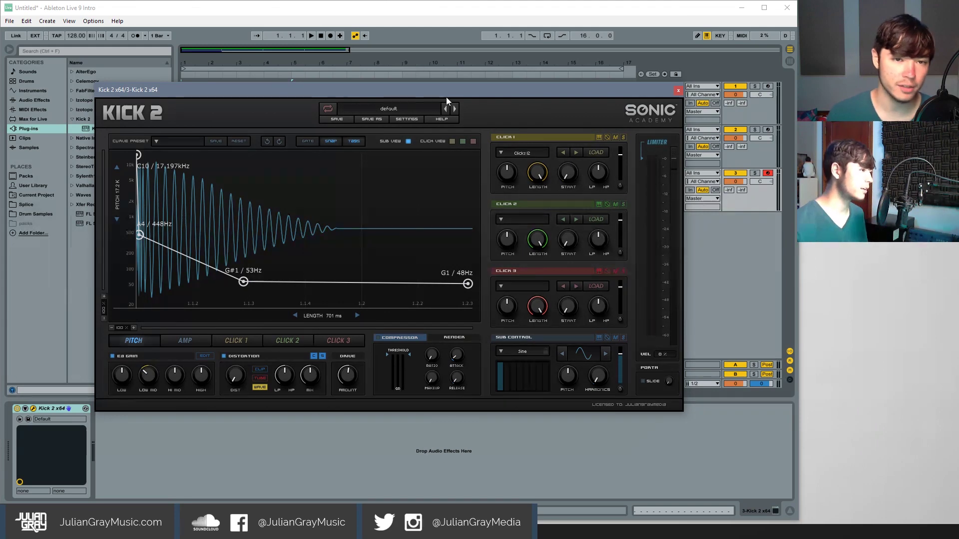
{"action": "left_click", "coordinate": [400, 112]}
{"action": "left_click", "coordinate": [400, 112]}
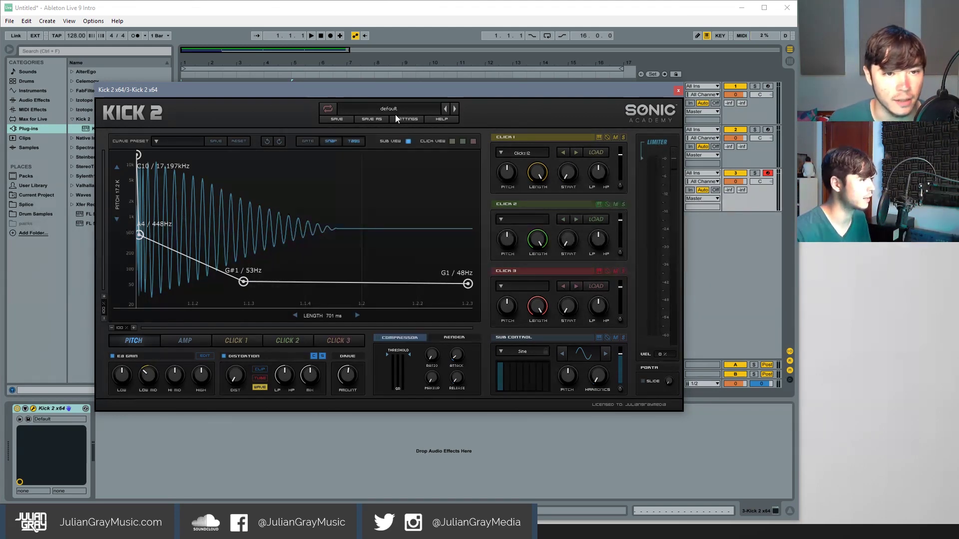
{"action": "left_click", "coordinate": [399, 112]}
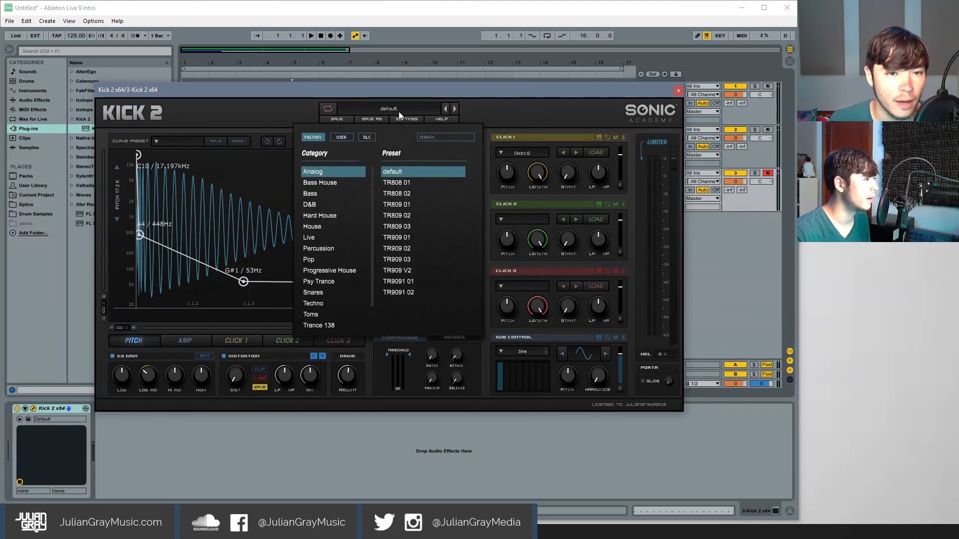
{"action": "left_click", "coordinate": [317, 227]}
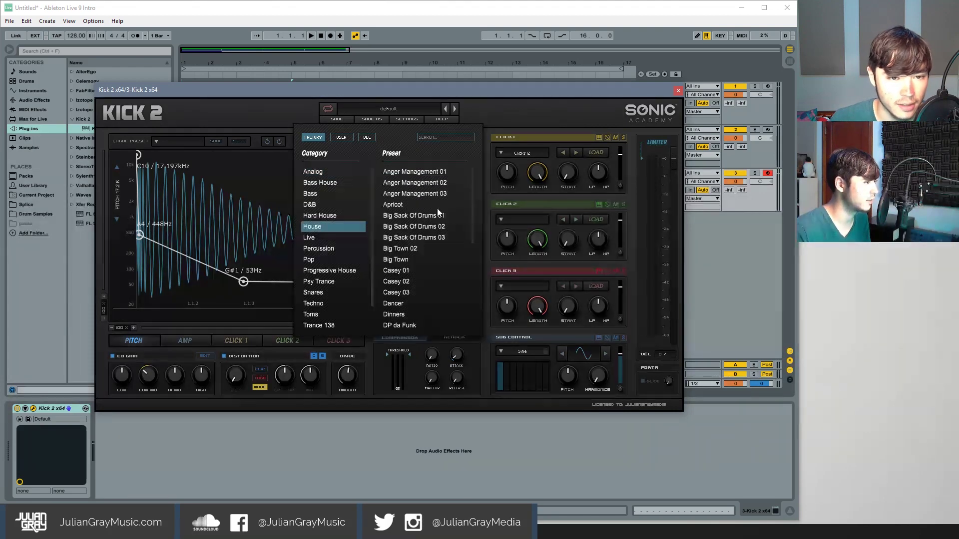
{"action": "left_click", "coordinate": [424, 172]}
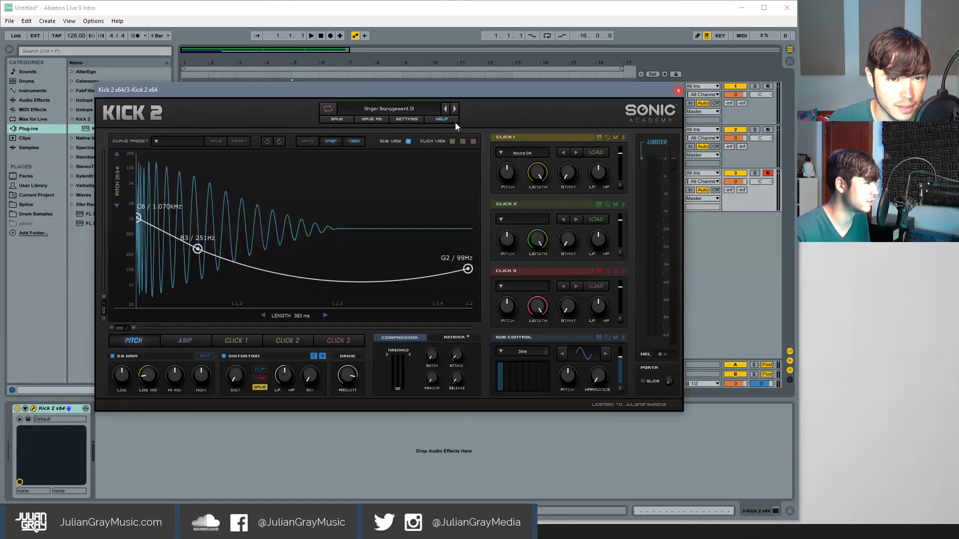
- Move the Kick 2 window off the kick clip and loop the clip's four bars
{"action": "left_click_drag", "start_coordinate": [443, 94], "coordinate": [729, 131]}
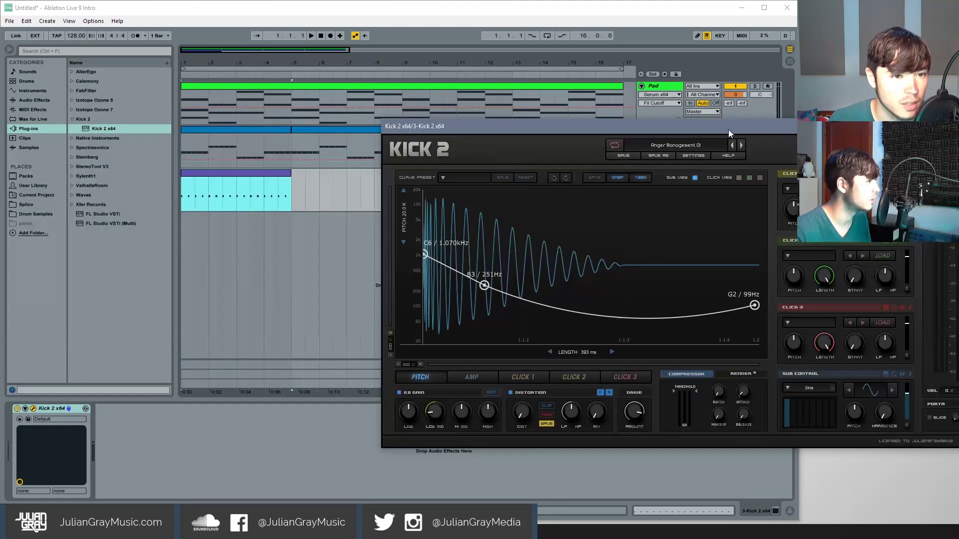
{"action": "left_click", "coordinate": [284, 201]}
{"action": "left_click_drag", "start_coordinate": [292, 203], "coordinate": [124, 214]}
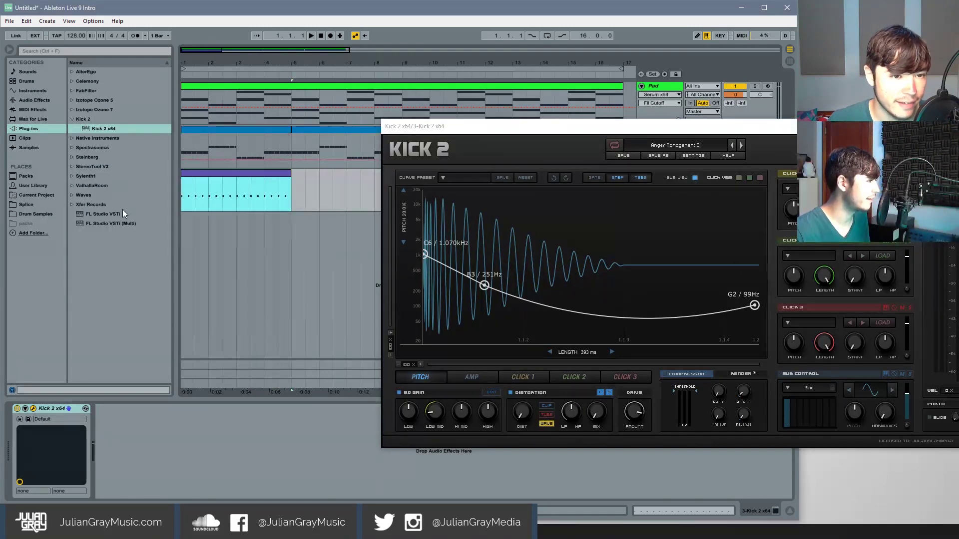
{"action": "right_click", "coordinate": [230, 176]}
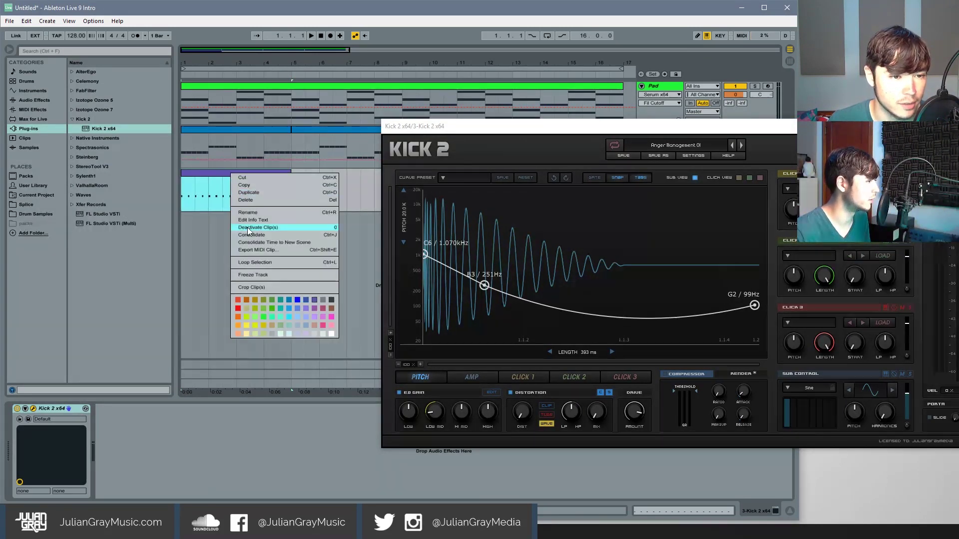
{"action": "left_click", "coordinate": [270, 261]}
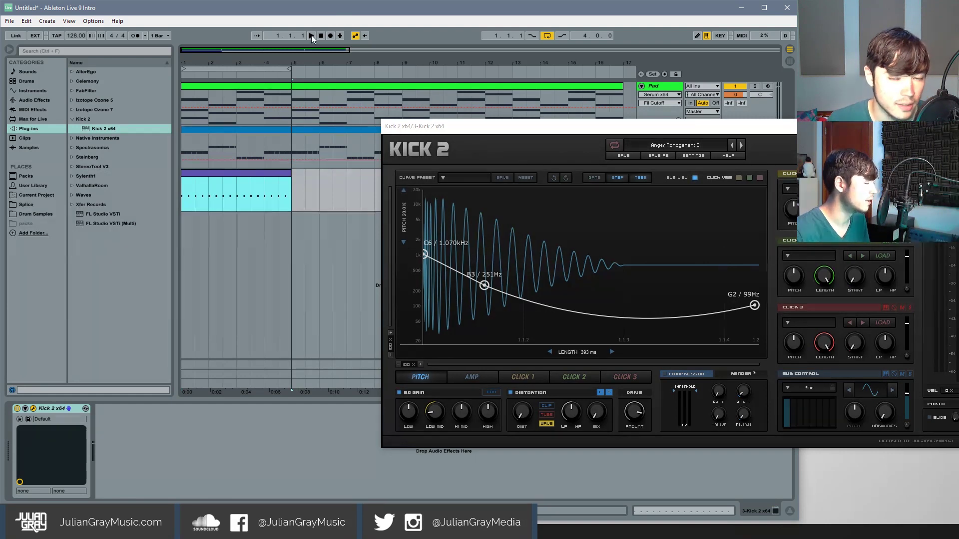
- Play the looped four bars and audition the House kick presets in Kick 2 from Anger Management 01 through DP da Funk
{"action": "left_click_drag", "start_coordinate": [489, 124], "coordinate": [441, 88]}
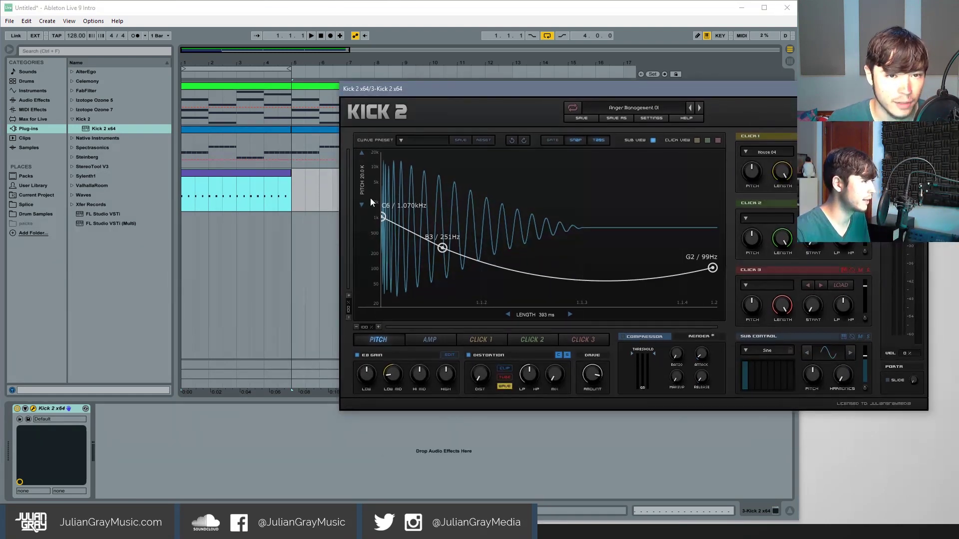
{"action": "left_click", "coordinate": [313, 38]}
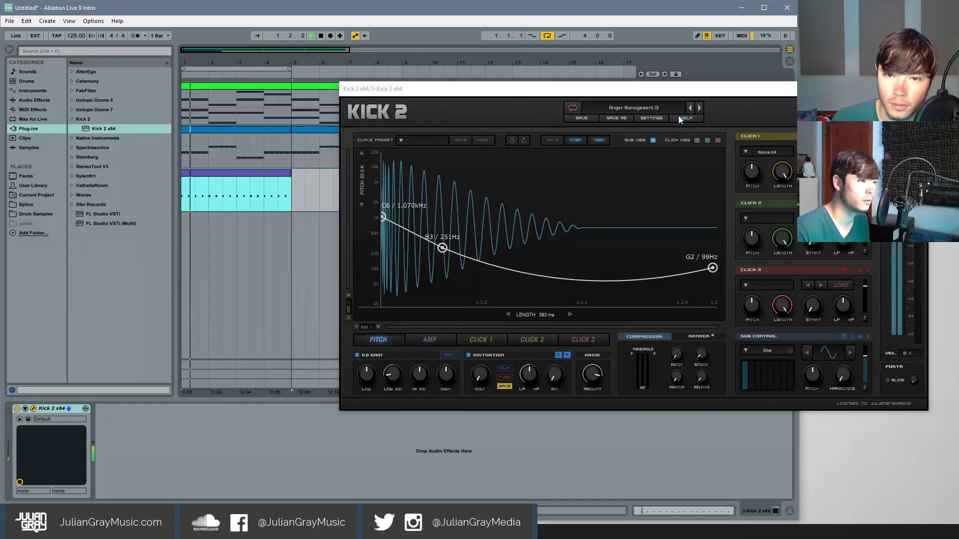
{"action": "left_click", "coordinate": [700, 108]}
{"action": "left_click", "coordinate": [699, 108]}
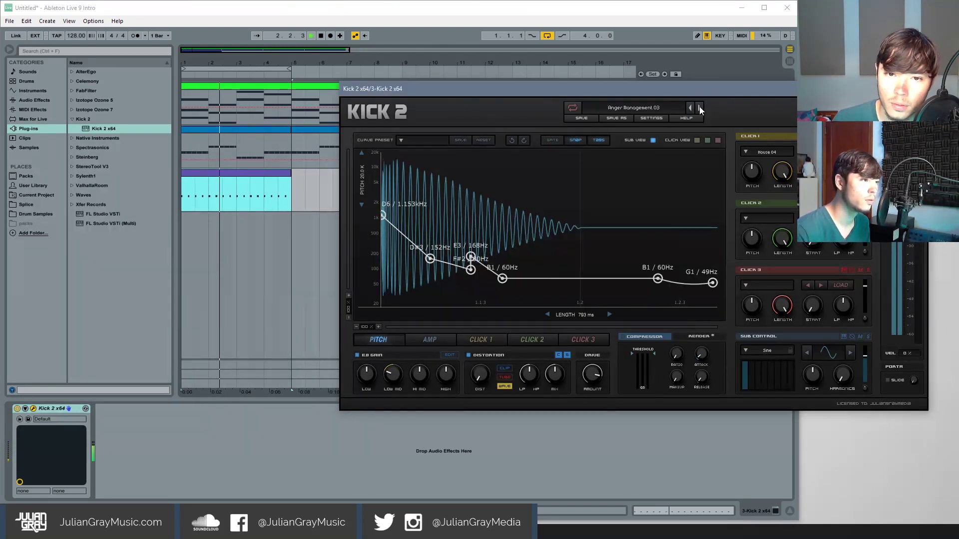
{"action": "left_click", "coordinate": [699, 107]}
{"action": "left_click", "coordinate": [699, 108]}
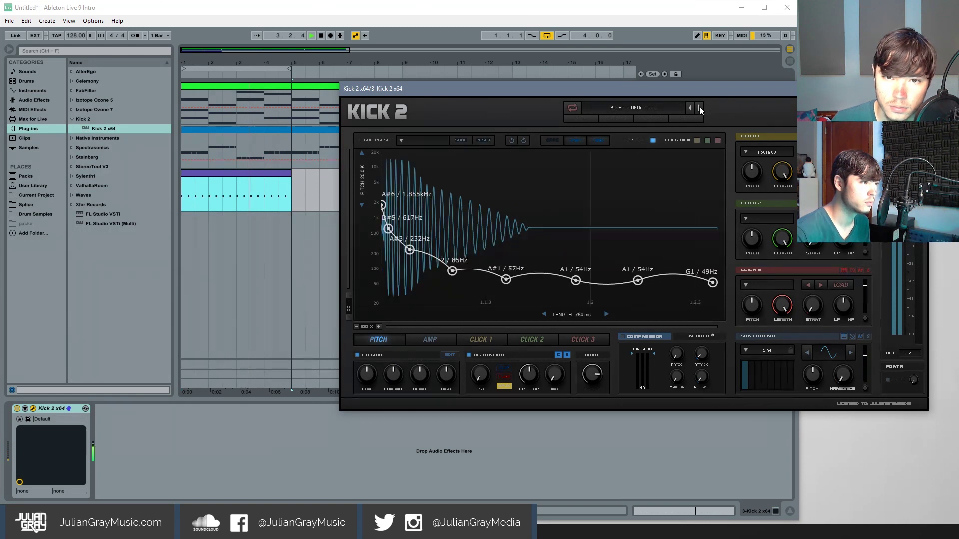
{"action": "left_click", "coordinate": [700, 107]}
{"action": "left_click", "coordinate": [700, 108]}
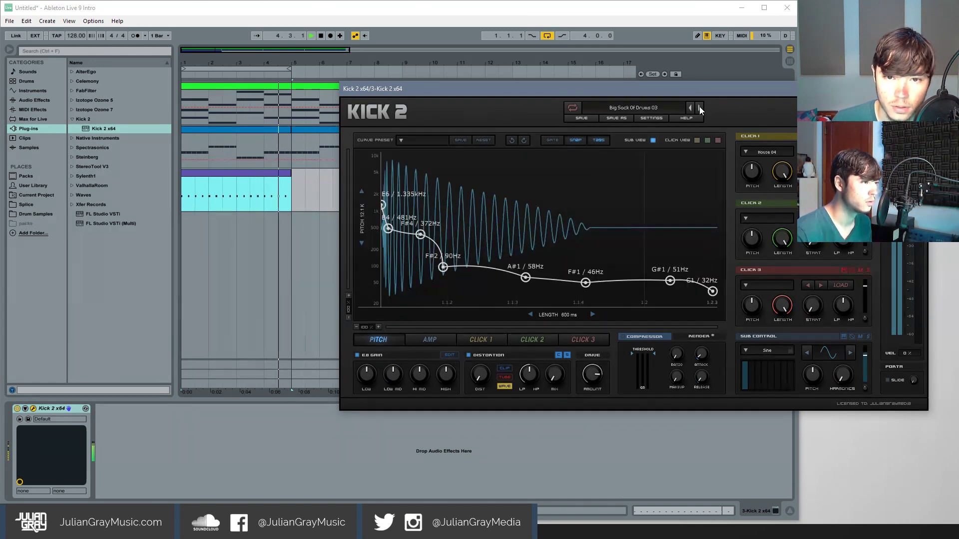
{"action": "left_click", "coordinate": [699, 107]}
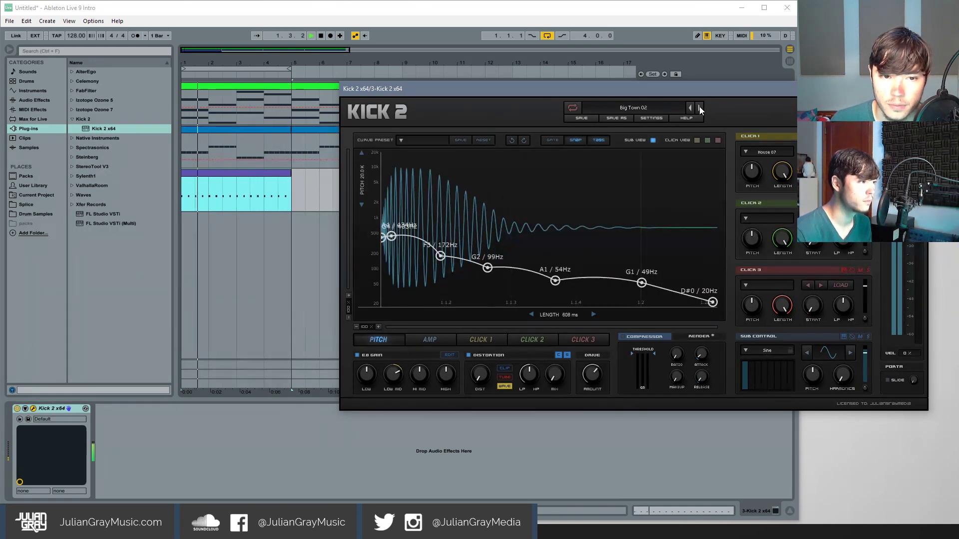
{"action": "left_click", "coordinate": [699, 108]}
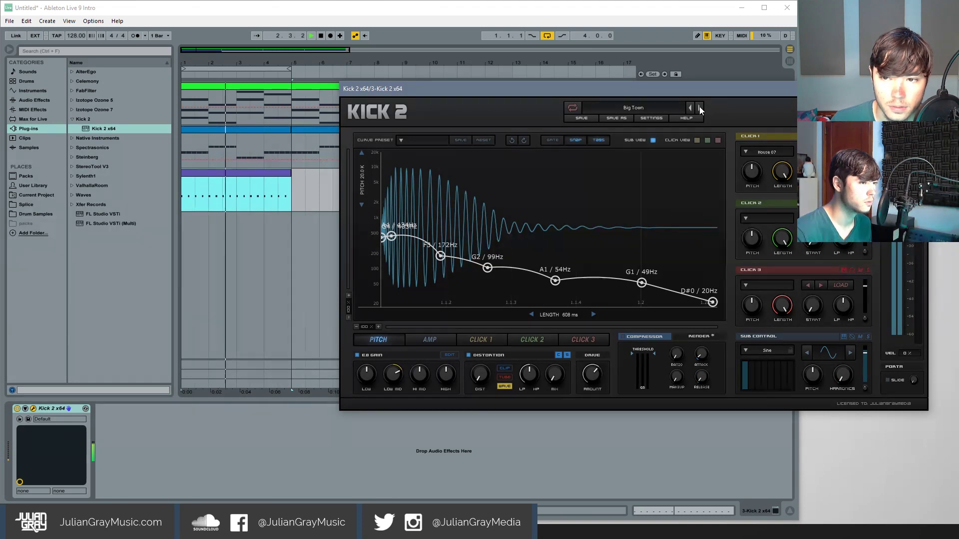
{"action": "left_click", "coordinate": [699, 107]}
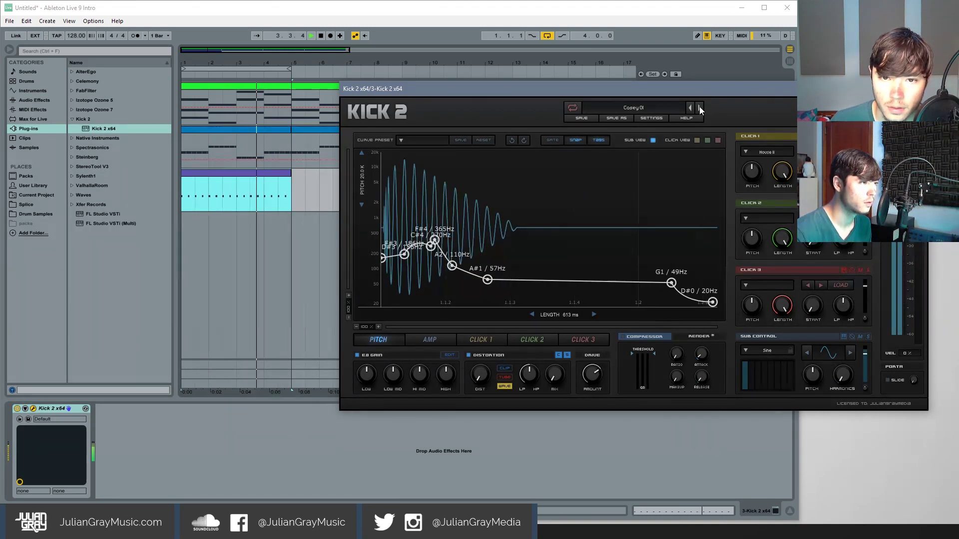
{"action": "left_click", "coordinate": [699, 107]}
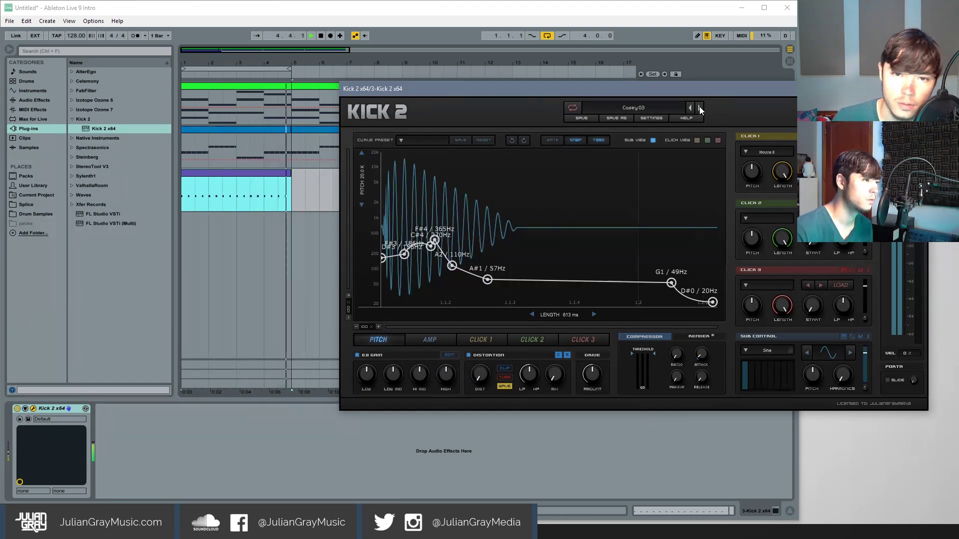
{"action": "left_click", "coordinate": [699, 108]}
{"action": "left_click", "coordinate": [699, 107]}
{"action": "left_click", "coordinate": [700, 107]}
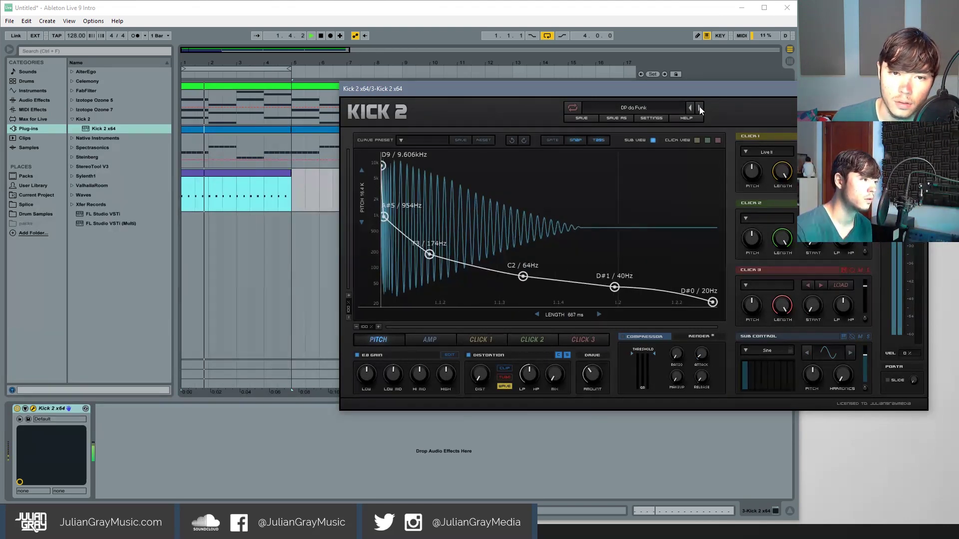
- Audition the factory Hard House preset Damage Control, switch to Hard 01, and stop playback
{"action": "left_click", "coordinate": [663, 110]}
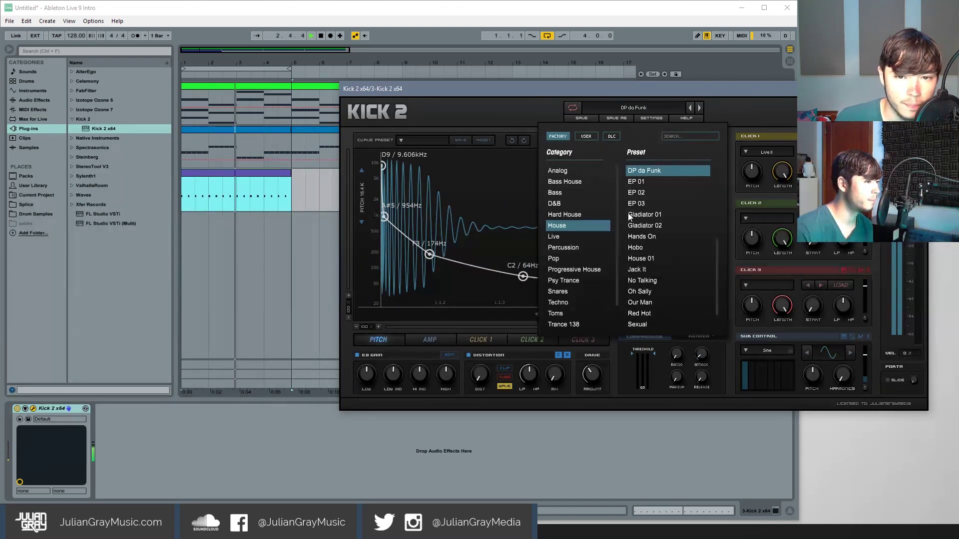
{"action": "left_click", "coordinate": [558, 215]}
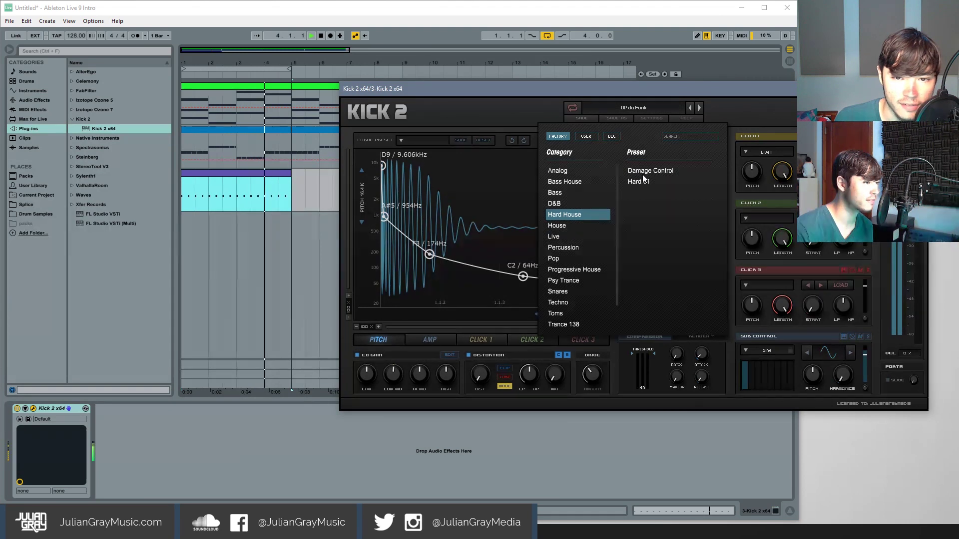
{"action": "left_click", "coordinate": [642, 171]}
{"action": "double_click", "coordinate": [639, 170]}
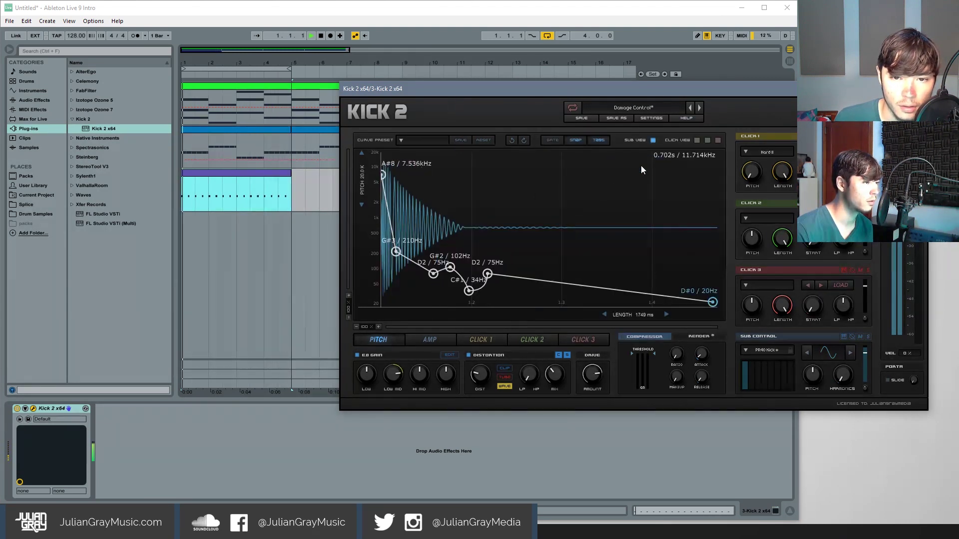
{"action": "left_click", "coordinate": [700, 108]}
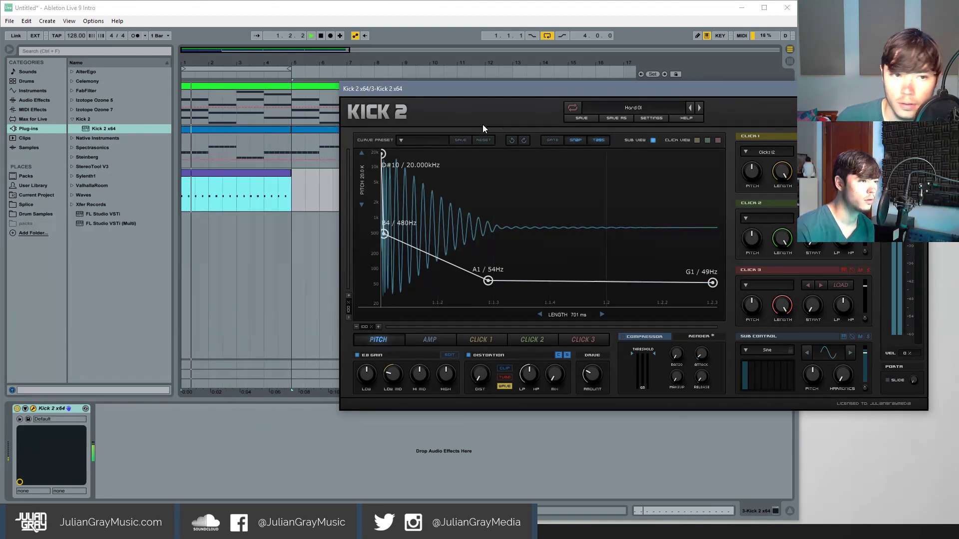
{"action": "left_click_drag", "start_coordinate": [435, 93], "coordinate": [403, 86]}
{"action": "key", "text": "space"}
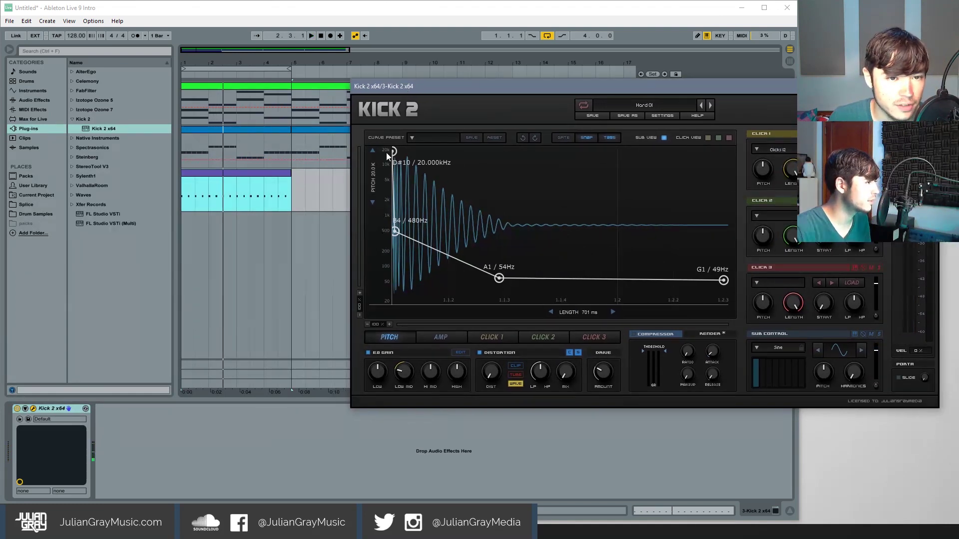
{"action": "left_click", "coordinate": [300, 149]}
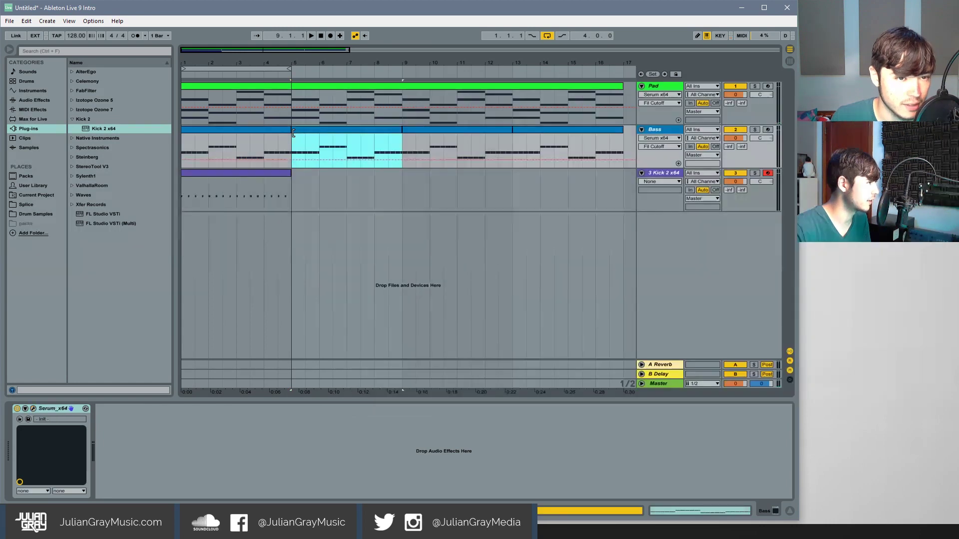
{"action": "left_click", "coordinate": [256, 133]}
{"action": "right_click", "coordinate": [653, 131]}
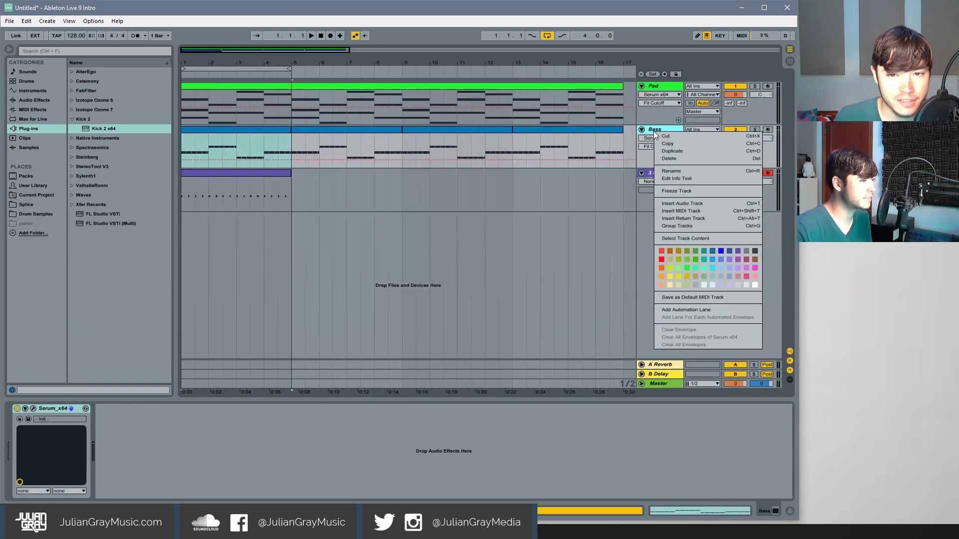
{"action": "key", "text": "Escape"}
- Insert a MIDI track below Bass, load Serum_x64 on it, and close the plug-in window
{"action": "left_click", "coordinate": [303, 157]}
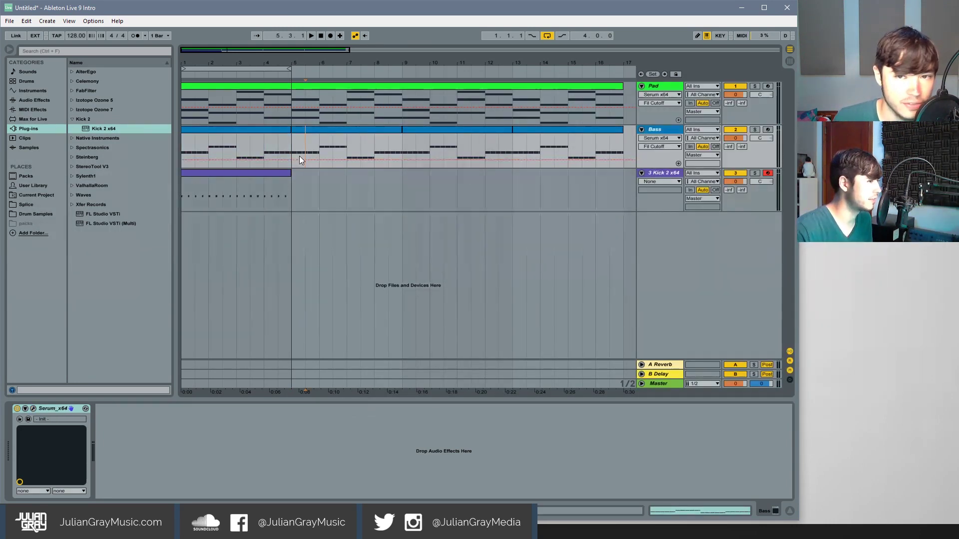
{"action": "right_click", "coordinate": [663, 131]}
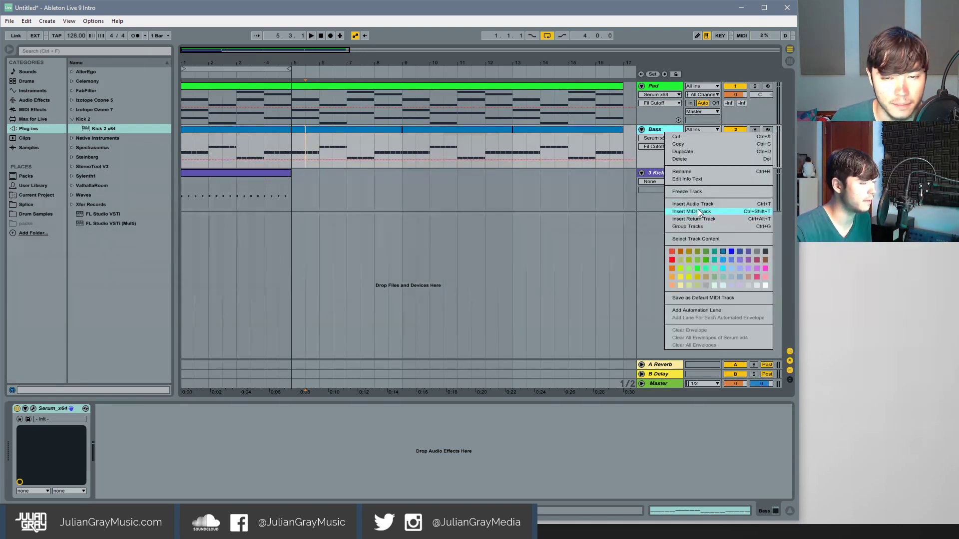
{"action": "left_click", "coordinate": [698, 212]}
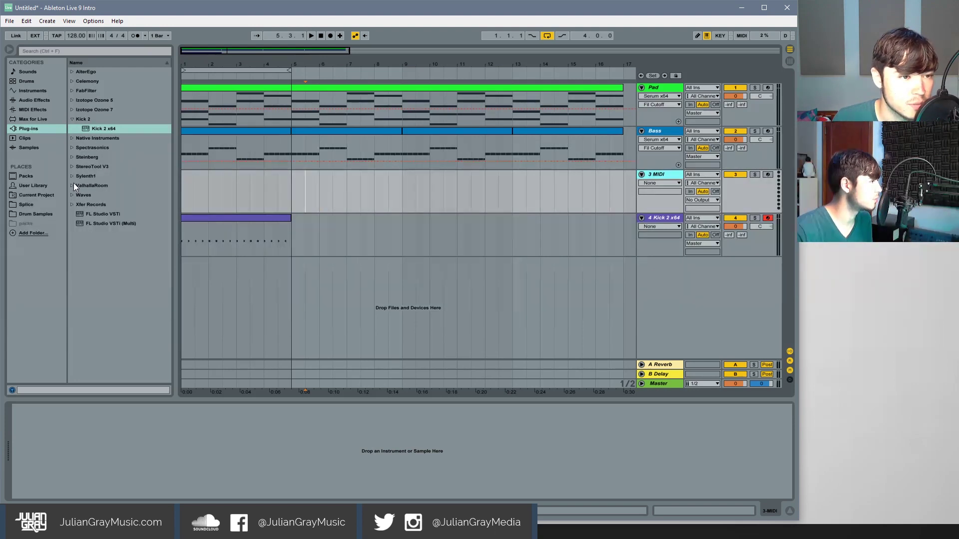
{"action": "left_click", "coordinate": [70, 204]}
{"action": "left_click", "coordinate": [104, 225]}
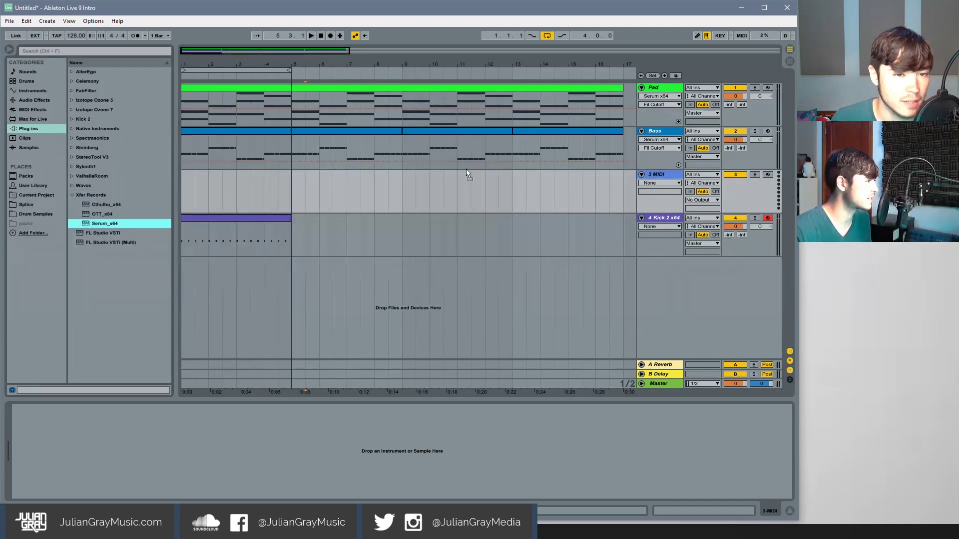
{"action": "left_click_drag", "start_coordinate": [453, 189], "coordinate": [454, 190]}
{"action": "left_click_drag", "start_coordinate": [715, 96], "coordinate": [627, 124]}
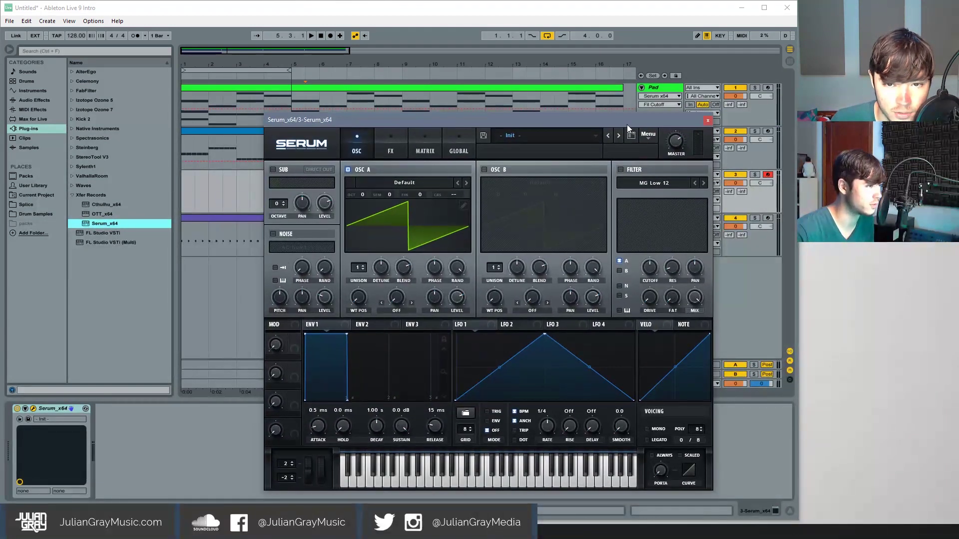
{"action": "left_click", "coordinate": [707, 121]}
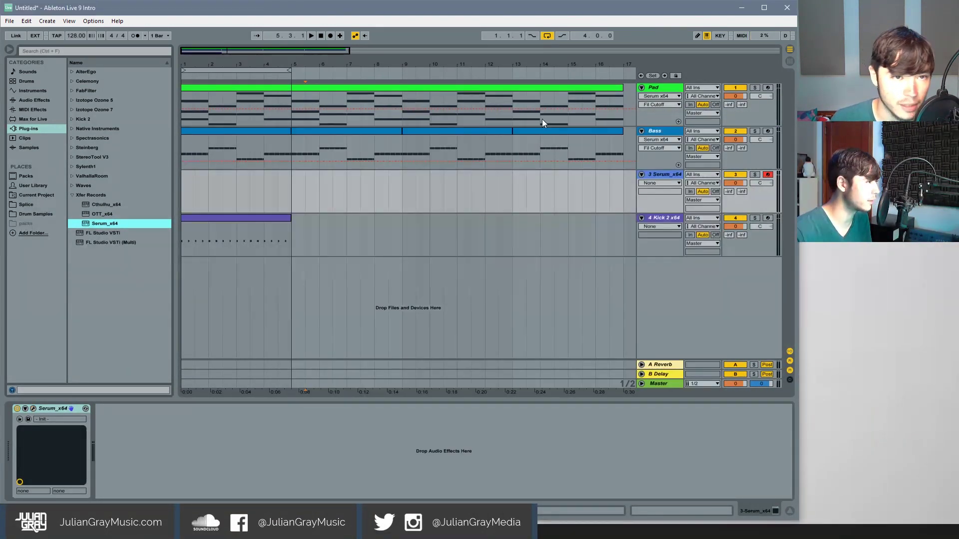
- Play the arrangement from bar 5 to past bar 16 without the kick, and replay it from bar 1 with the kick
{"action": "key", "text": "space"}
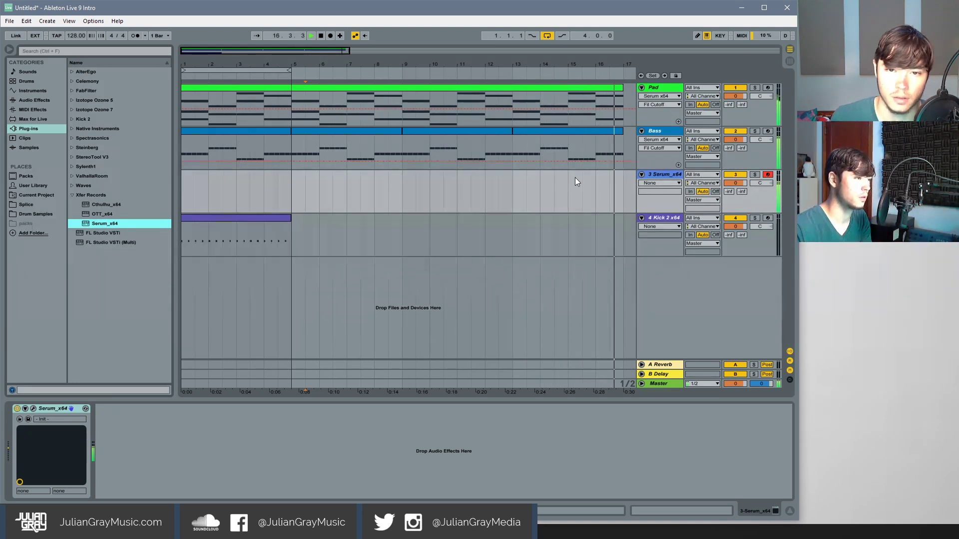
{"action": "left_click", "coordinate": [322, 36]}
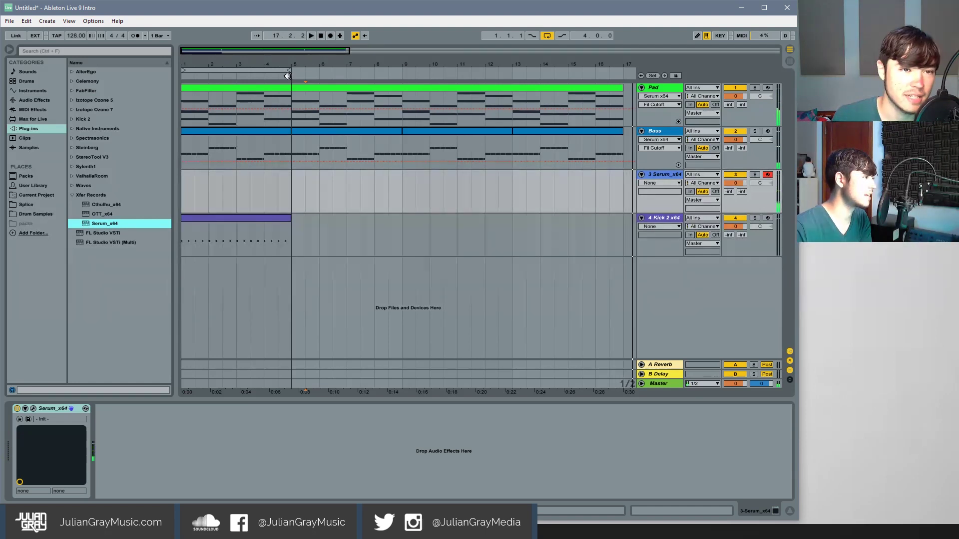
{"action": "key", "text": "space"}
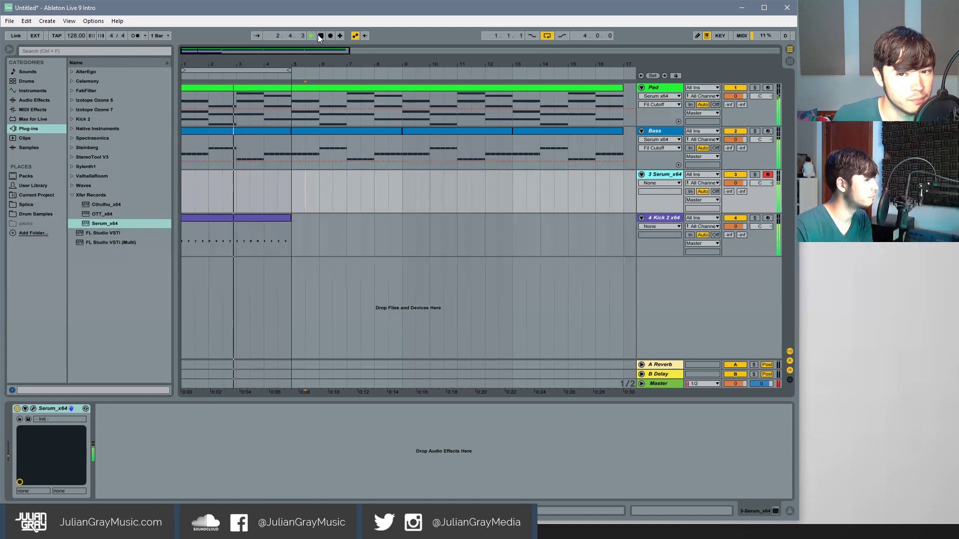
- Delete the empty Serum_x64 track between Bass and Kick 2
{"action": "right_click", "coordinate": [661, 173]}
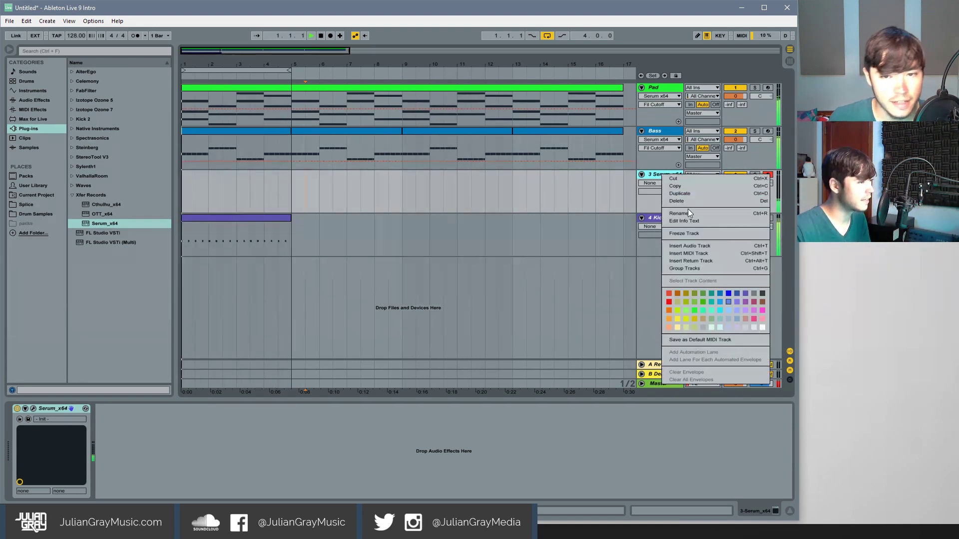
{"action": "left_click", "coordinate": [676, 201]}
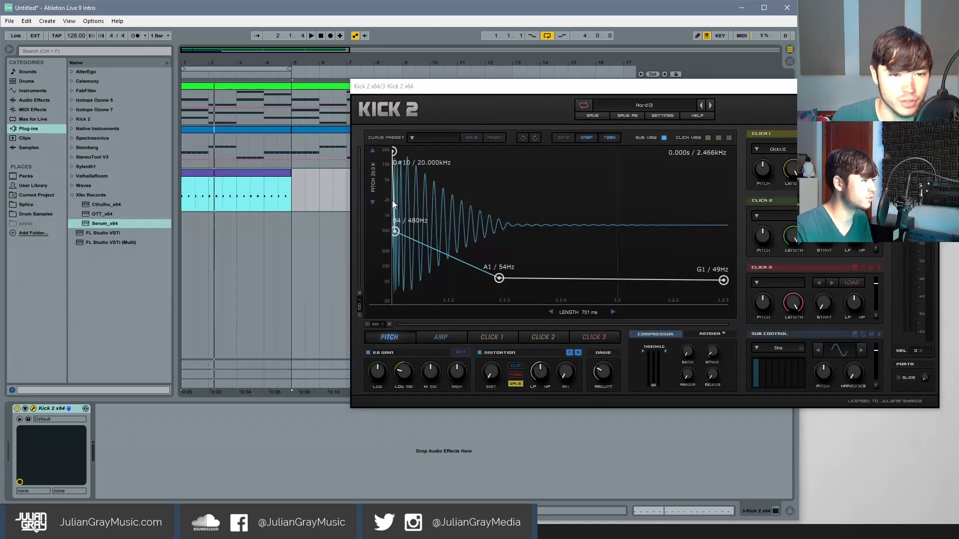
- Raise the last three nodes of the Kick 2 pitch curve to D5 (587 Hz), D2 (73 Hz) and G#1 (52 Hz)
{"action": "left_click_drag", "start_coordinate": [396, 232], "coordinate": [397, 228]}
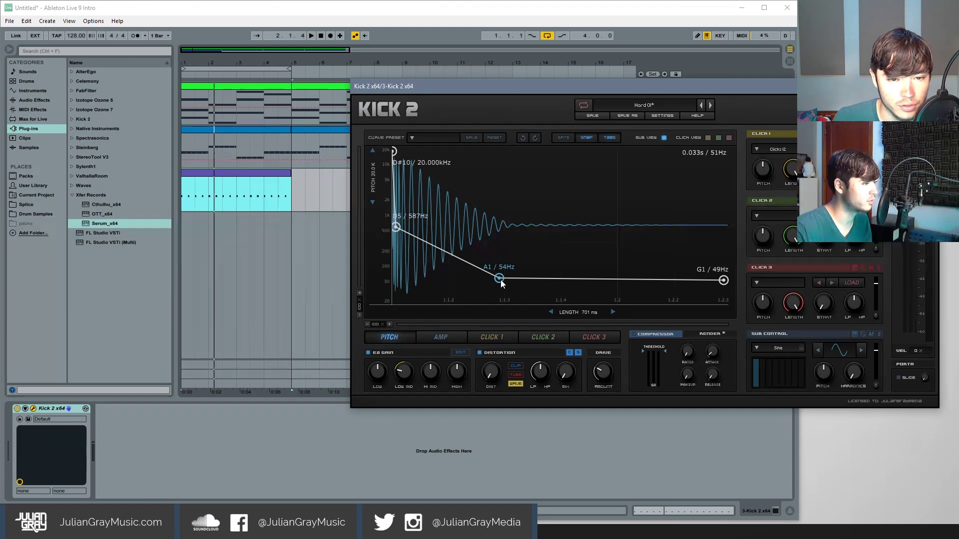
{"action": "left_click_drag", "start_coordinate": [500, 279], "coordinate": [500, 272]}
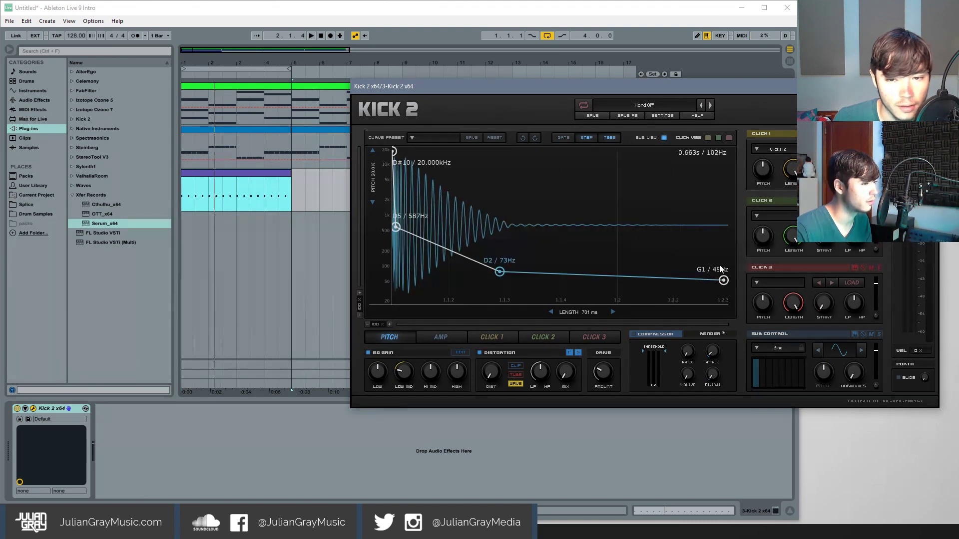
{"action": "left_click_drag", "start_coordinate": [724, 282], "coordinate": [725, 282]}
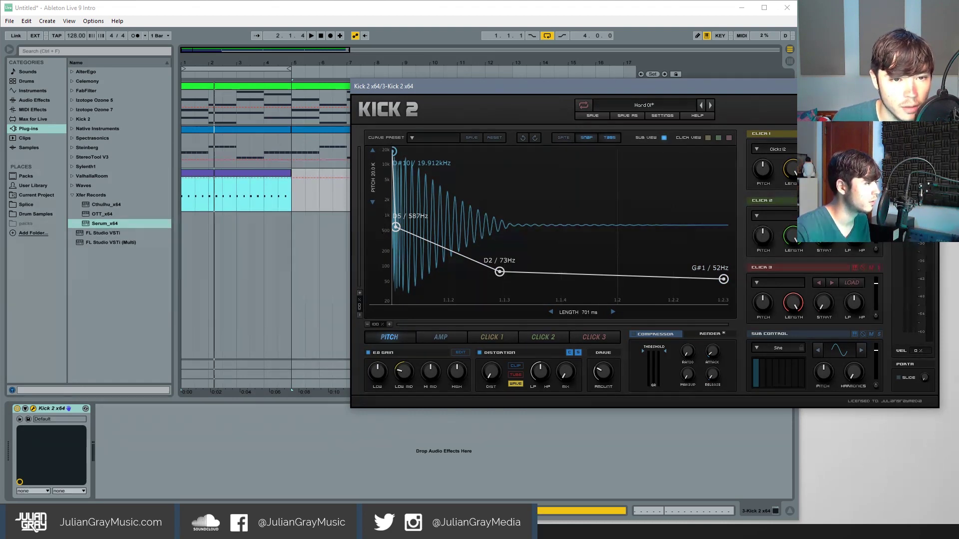
- Lower the pitch curve's starting node to D10 (18.721 kHz) and retune the second node to D5 (587 Hz)
{"action": "left_click_drag", "start_coordinate": [394, 152], "coordinate": [393, 153]}
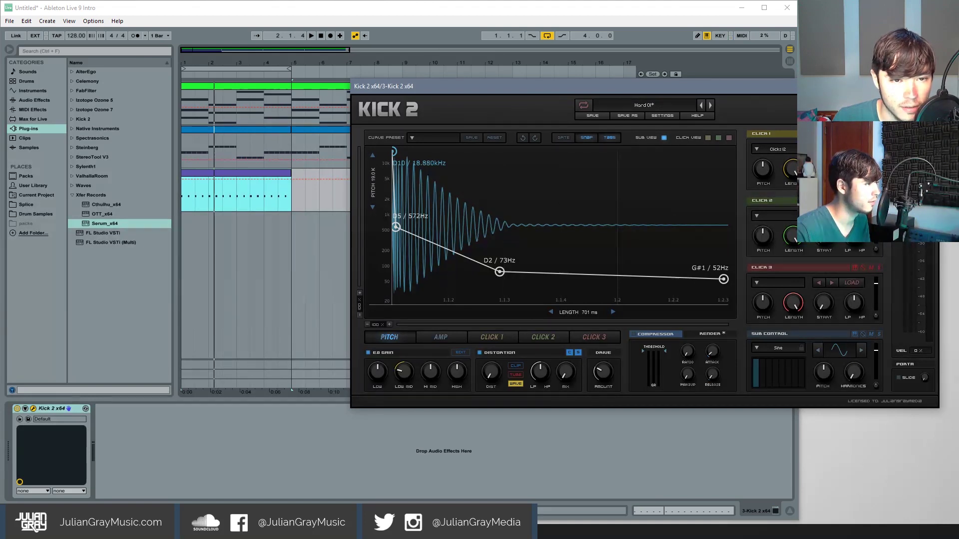
{"action": "left_click_drag", "start_coordinate": [376, 188], "coordinate": [376, 186]}
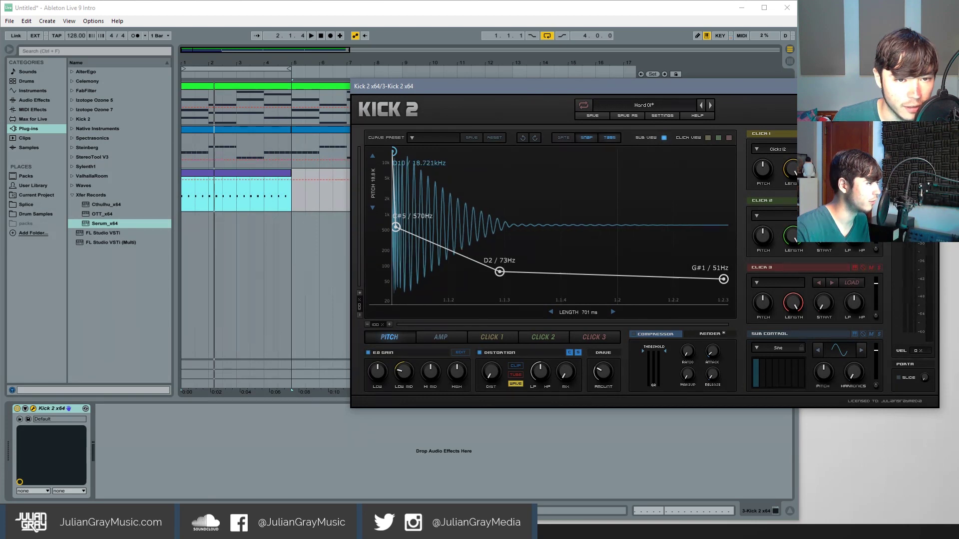
{"action": "left_click_drag", "start_coordinate": [396, 226], "coordinate": [398, 223]}
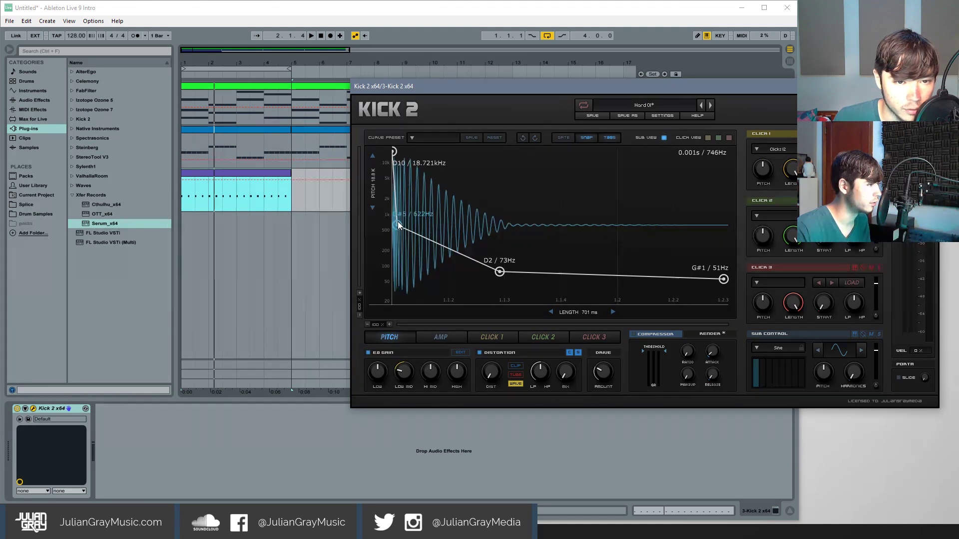
{"action": "left_click_drag", "start_coordinate": [398, 226], "coordinate": [399, 226]}
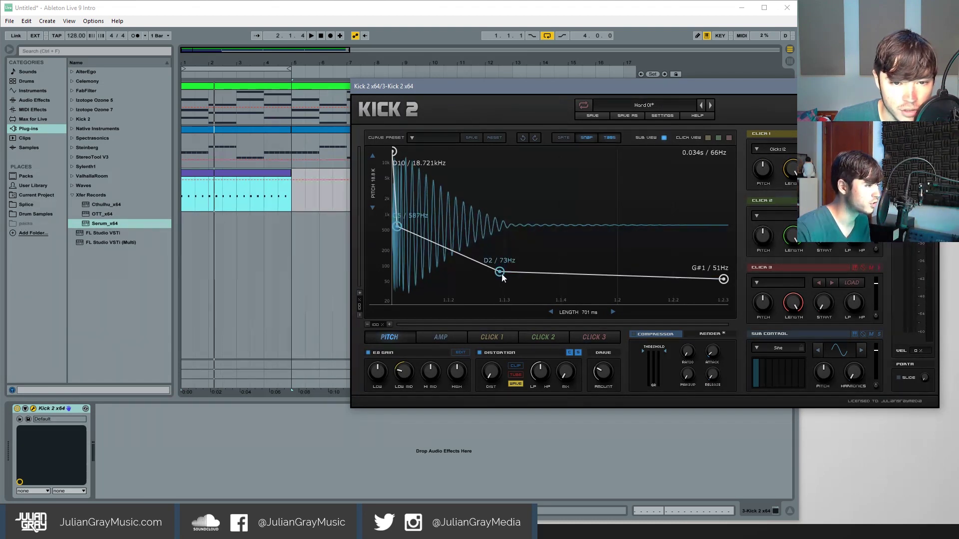
- Loop the track while moving the pitch curve's second node slightly earlier, the D2 node slightly later and the last node to D1 (37 Hz)
{"action": "key", "text": "space"}
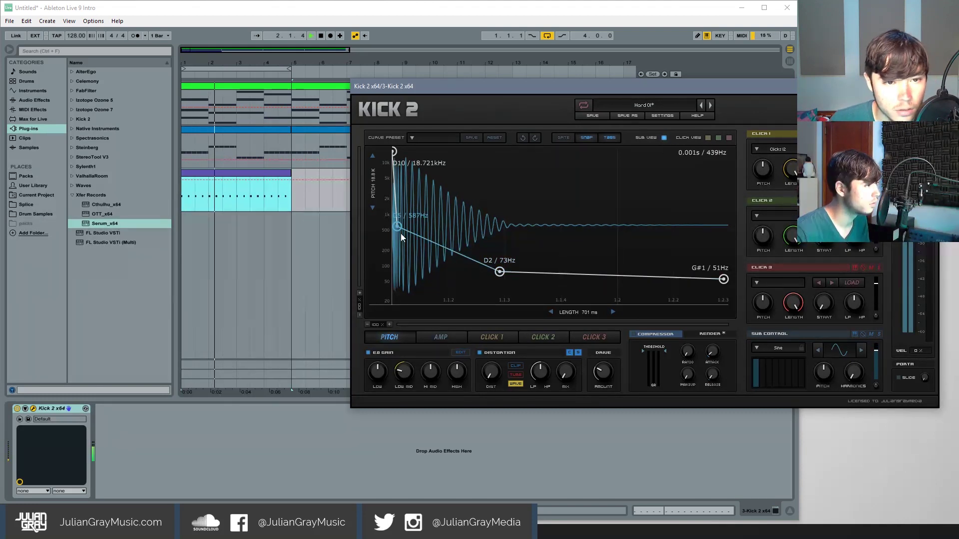
{"action": "left_click_drag", "start_coordinate": [399, 229], "coordinate": [396, 228]}
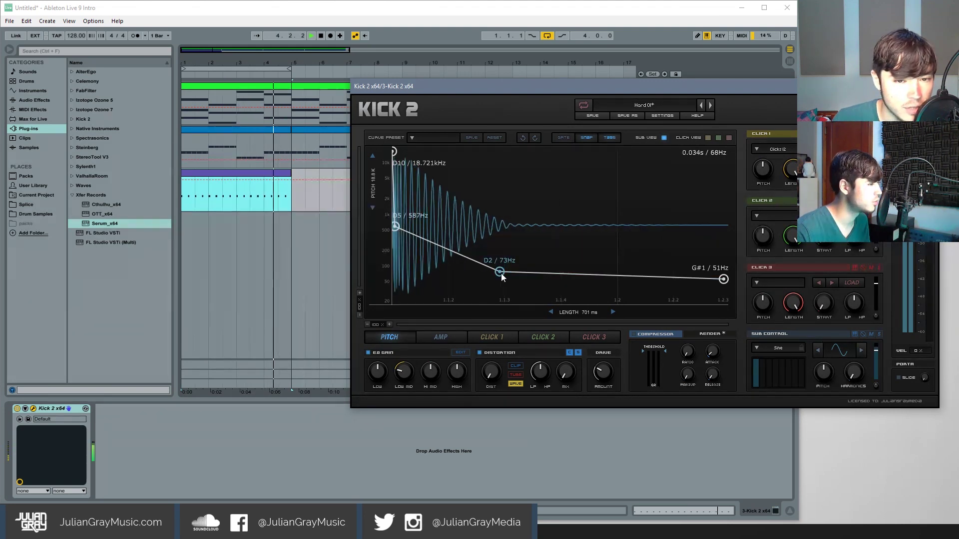
{"action": "mouse_move", "coordinate": [506, 278]}
{"action": "left_mouse_down"}
{"action": "mouse_move", "coordinate": [579, 273]}
{"action": "mouse_move", "coordinate": [497, 278]}
{"action": "mouse_move", "coordinate": [507, 275]}
{"action": "left_mouse_up"}
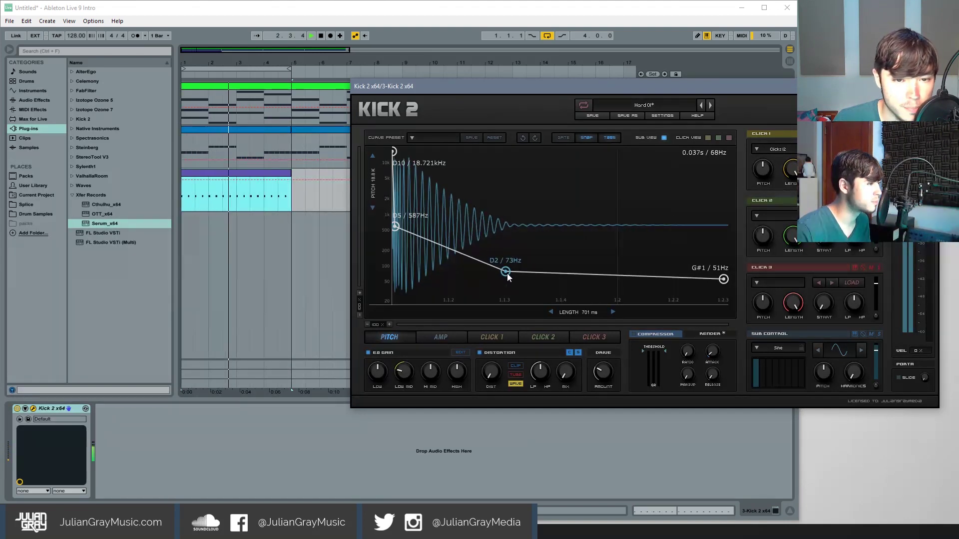
{"action": "left_click_drag", "start_coordinate": [726, 283], "coordinate": [726, 292]}
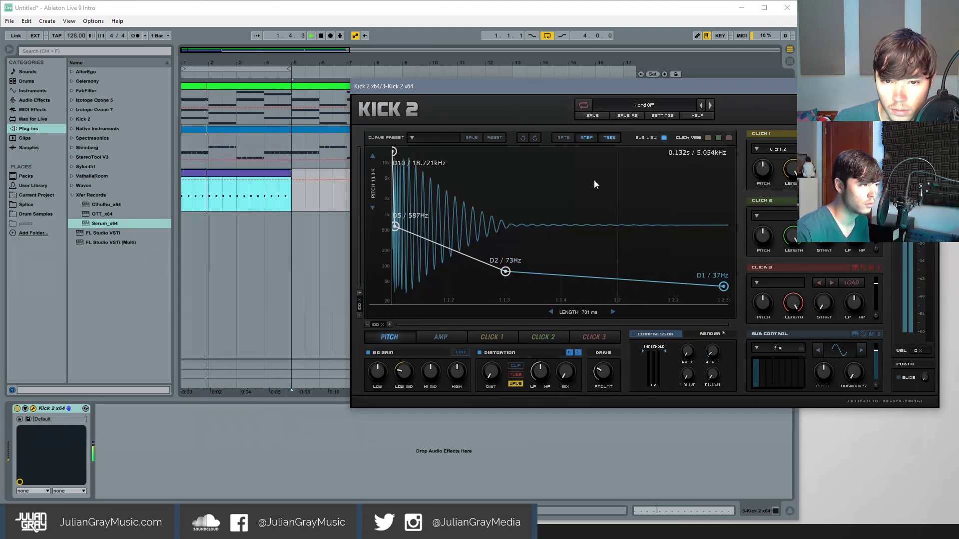
- Reopen Kick 2 and audition the Anger Management 01 preset, followed by factory presets Bass House 01 to 03
{"action": "left_click", "coordinate": [32, 409]}
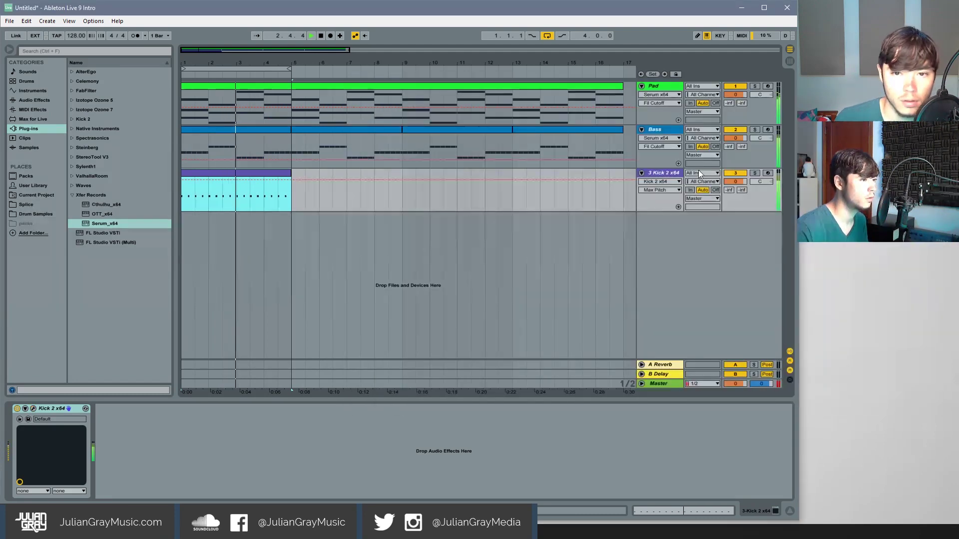
{"action": "left_click", "coordinate": [32, 409]}
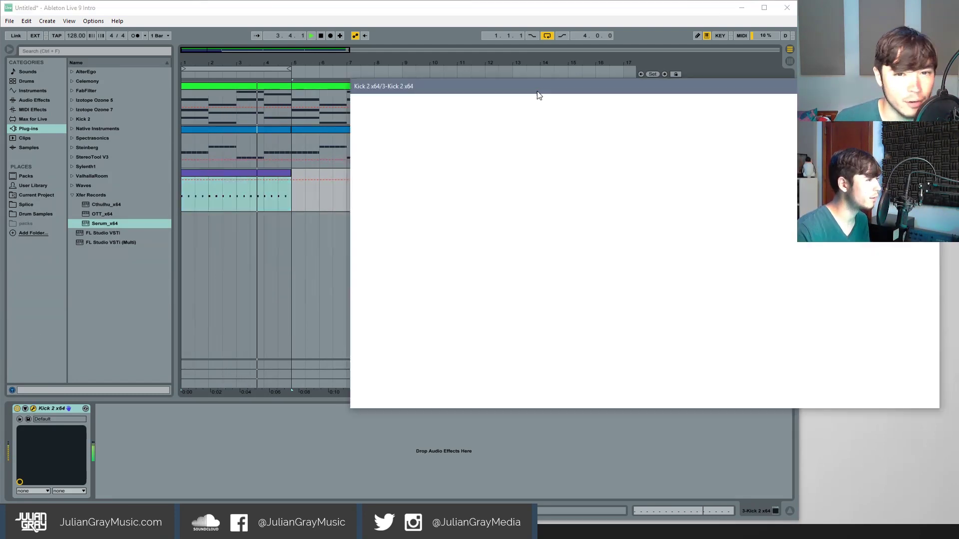
{"action": "left_click", "coordinate": [710, 106]}
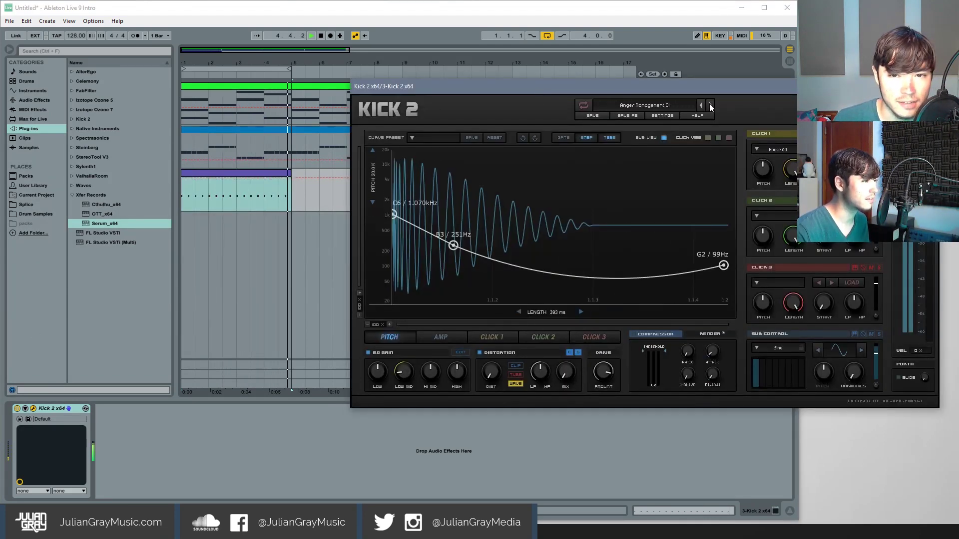
{"action": "left_click", "coordinate": [614, 106]}
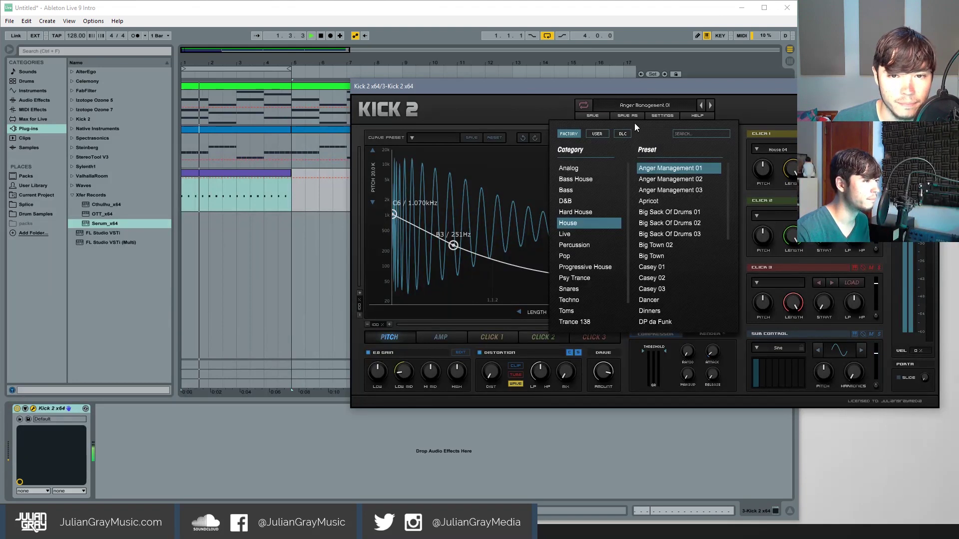
{"action": "left_click", "coordinate": [573, 167]}
{"action": "left_click", "coordinate": [583, 179]}
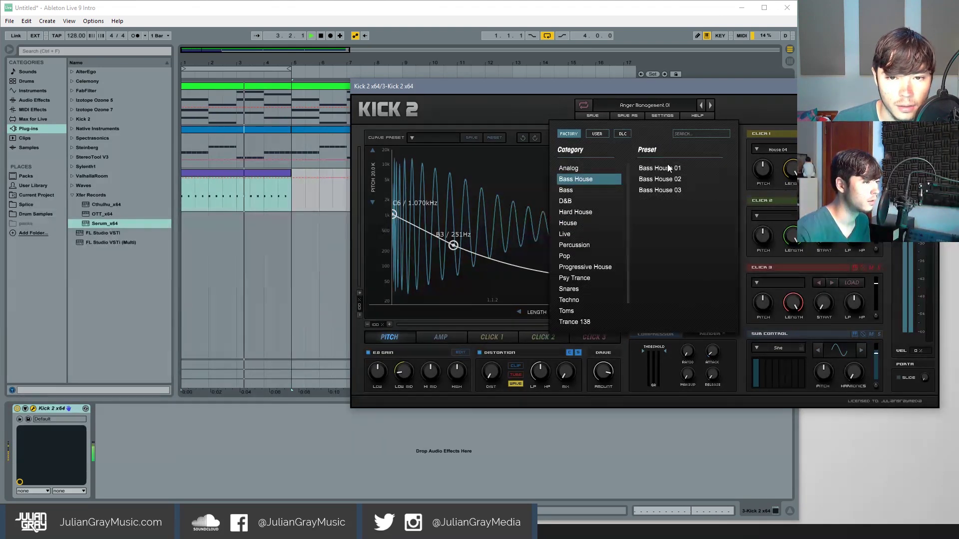
{"action": "left_click", "coordinate": [665, 168]}
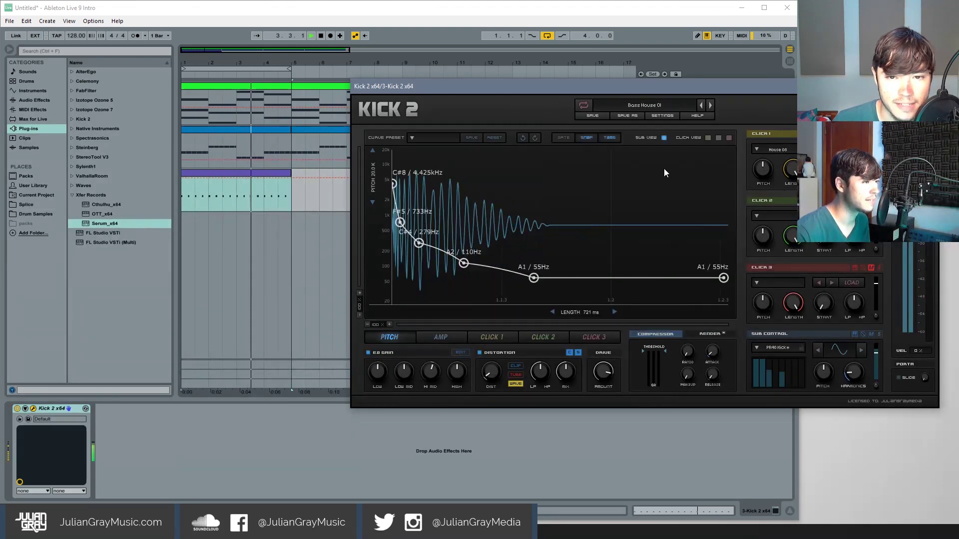
{"action": "left_click", "coordinate": [711, 104]}
{"action": "left_click", "coordinate": [712, 104]}
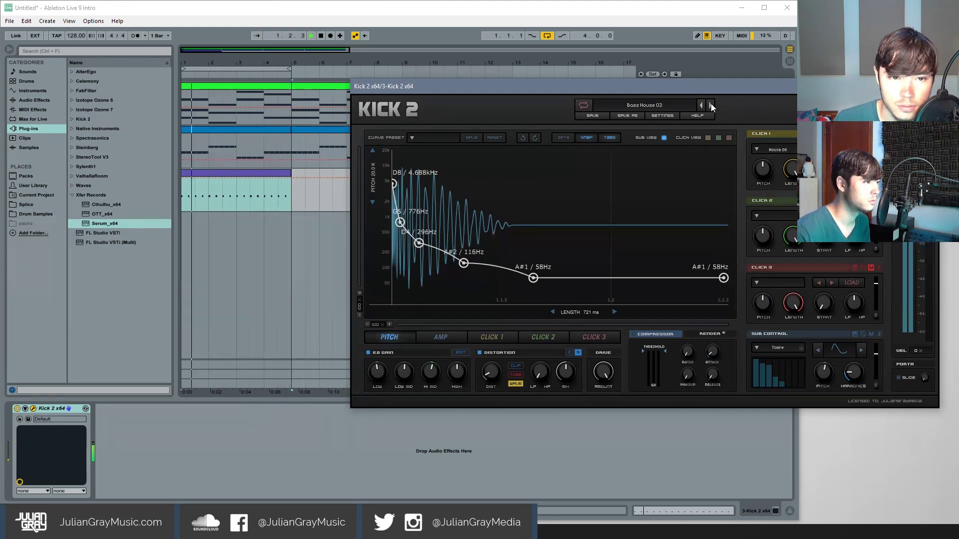
- Audition the factory Bass category's kick presets in order, from Bass 01 through Sub Drop to Techno Bass 02
{"action": "left_click", "coordinate": [711, 103]}
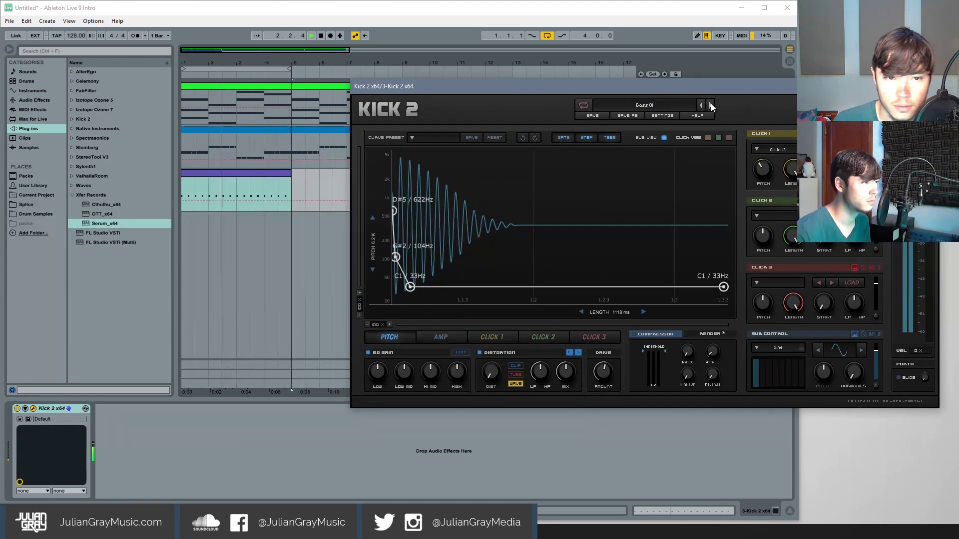
{"action": "left_click", "coordinate": [712, 104]}
{"action": "left_click", "coordinate": [711, 104]}
{"action": "left_click", "coordinate": [711, 103]}
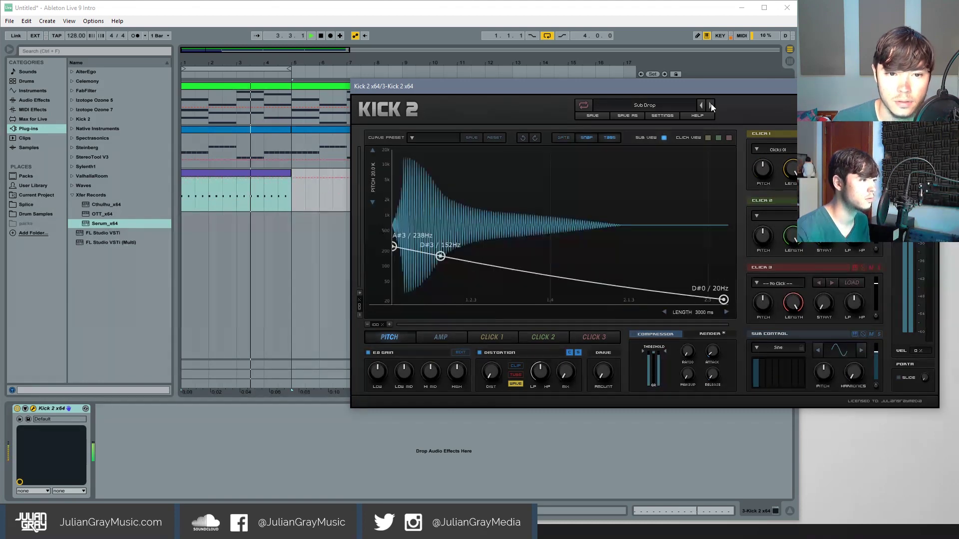
{"action": "left_click", "coordinate": [711, 103]}
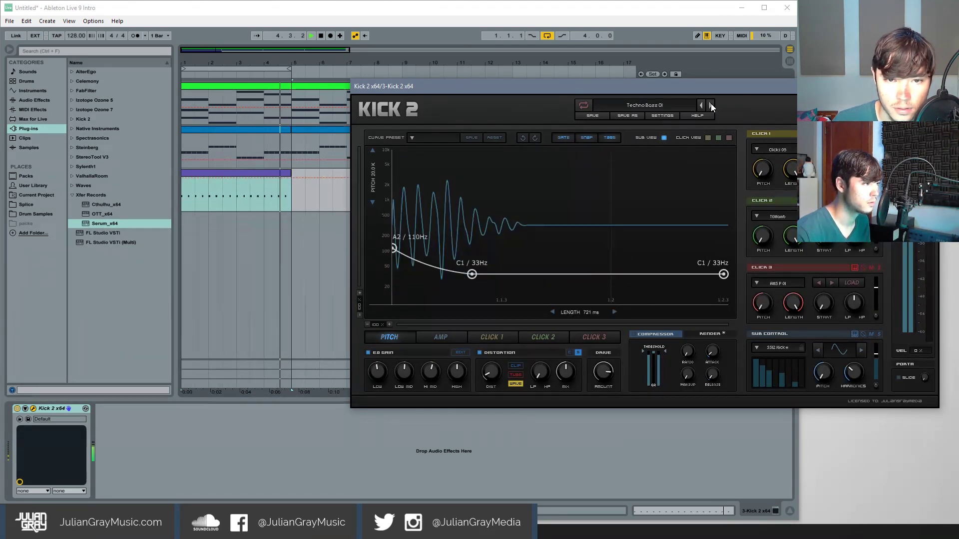
{"action": "left_click", "coordinate": [712, 104]}
- Audition the Analog category's presets from TR808 01 onward and load TR809 02
{"action": "left_click", "coordinate": [657, 106]}
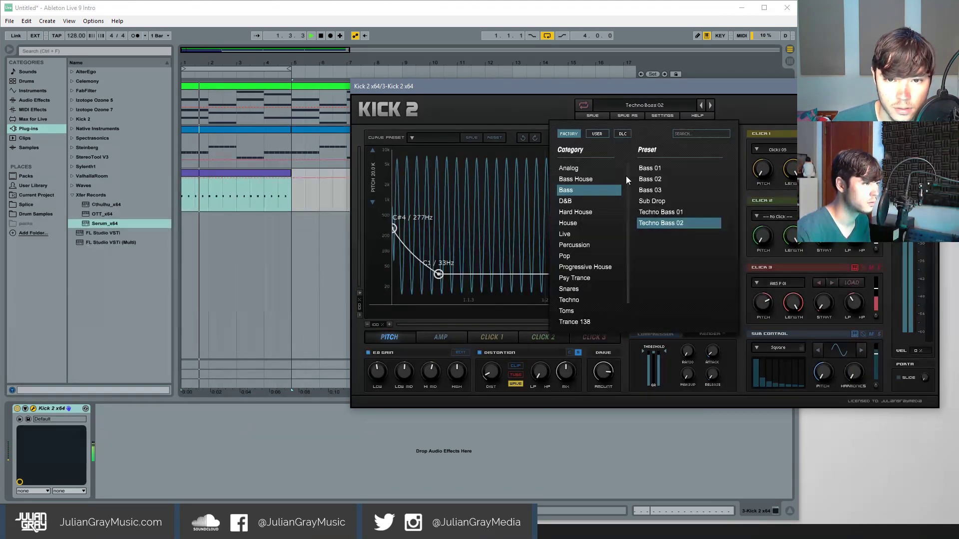
{"action": "left_click", "coordinate": [569, 168]}
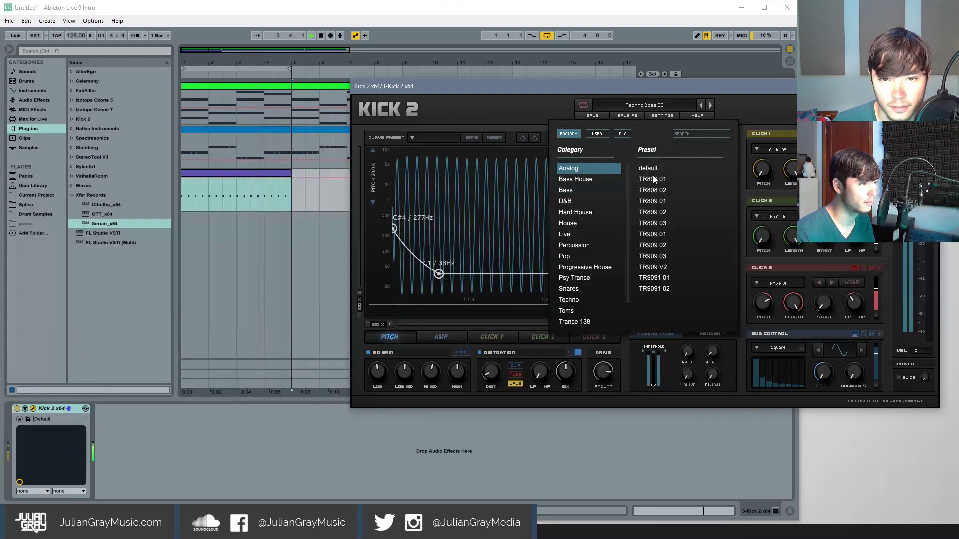
{"action": "left_click", "coordinate": [655, 179]}
{"action": "left_click", "coordinate": [712, 106]}
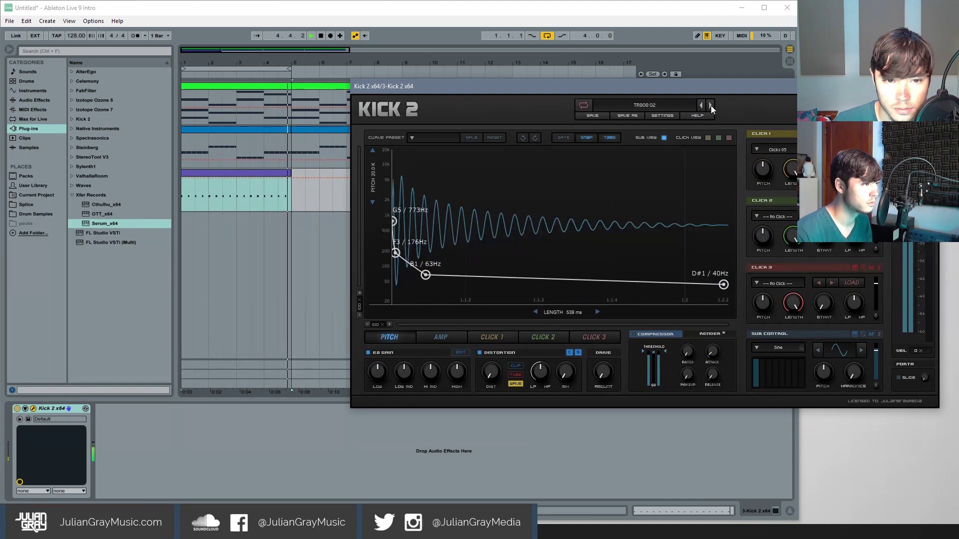
{"action": "left_click", "coordinate": [711, 106]}
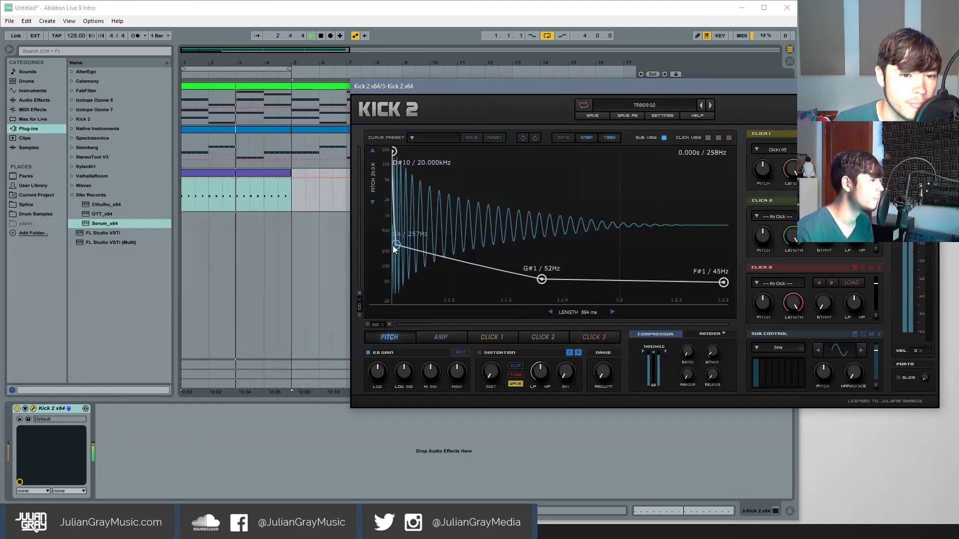
- Retune the TR809 02 pitch curve's four nodes to D10 (18.564 kHz), D4 (294 Hz), B1 (62 Hz) and D1 (37 Hz)
{"action": "left_click_drag", "start_coordinate": [393, 151], "coordinate": [393, 153]}
{"action": "left_click_drag", "start_coordinate": [397, 246], "coordinate": [400, 241]}
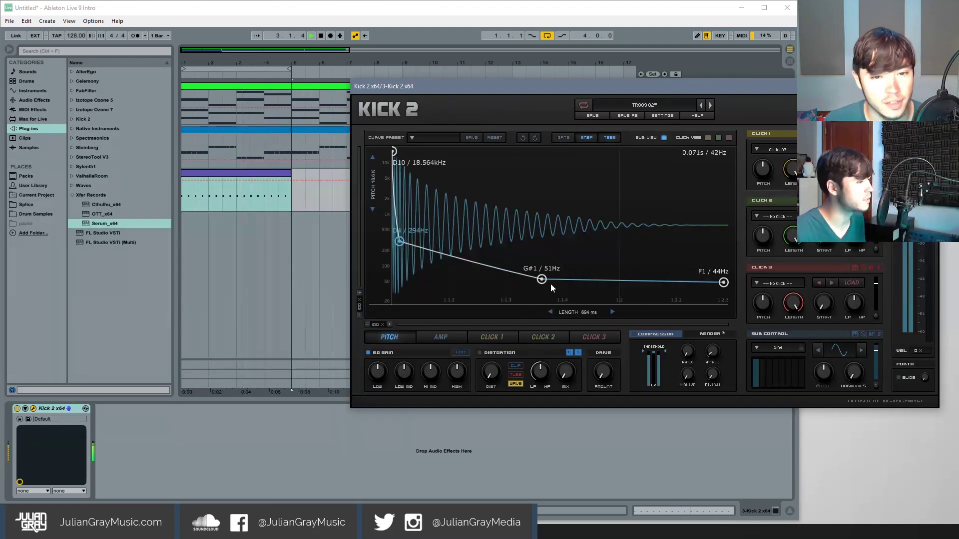
{"action": "mouse_move", "coordinate": [541, 278]}
{"action": "left_mouse_down"}
{"action": "mouse_move", "coordinate": [542, 270]}
{"action": "mouse_move", "coordinate": [543, 283]}
{"action": "mouse_move", "coordinate": [558, 278]}
{"action": "left_mouse_up"}
{"action": "left_click_drag", "start_coordinate": [724, 282], "coordinate": [727, 295]}
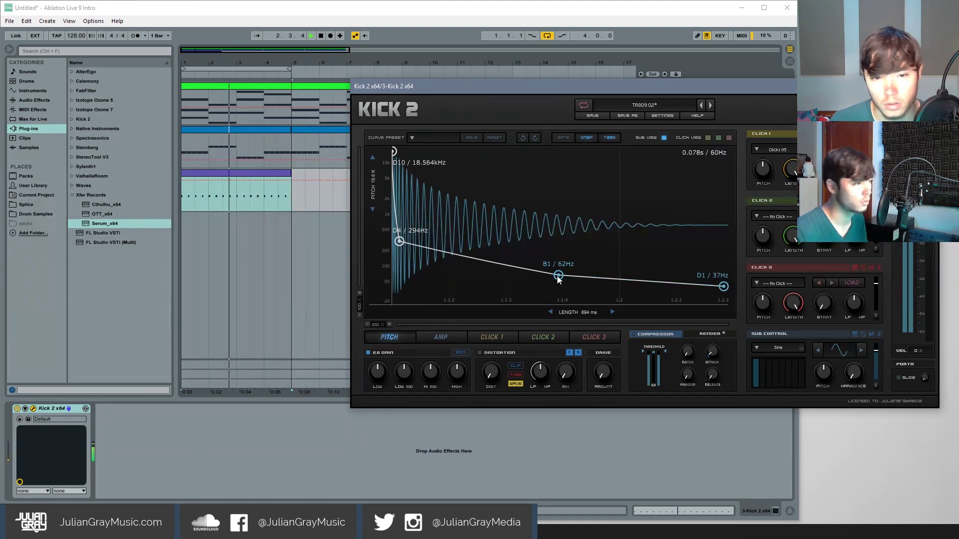
- Nudge the second node of the Kick 2 pitch curve, lower the maximum pitch to about 9.467 kHz, and hide the plug-in window
{"action": "left_click_drag", "start_coordinate": [400, 243], "coordinate": [402, 242]}
{"action": "left_click_drag", "start_coordinate": [373, 205], "coordinate": [373, 225]}
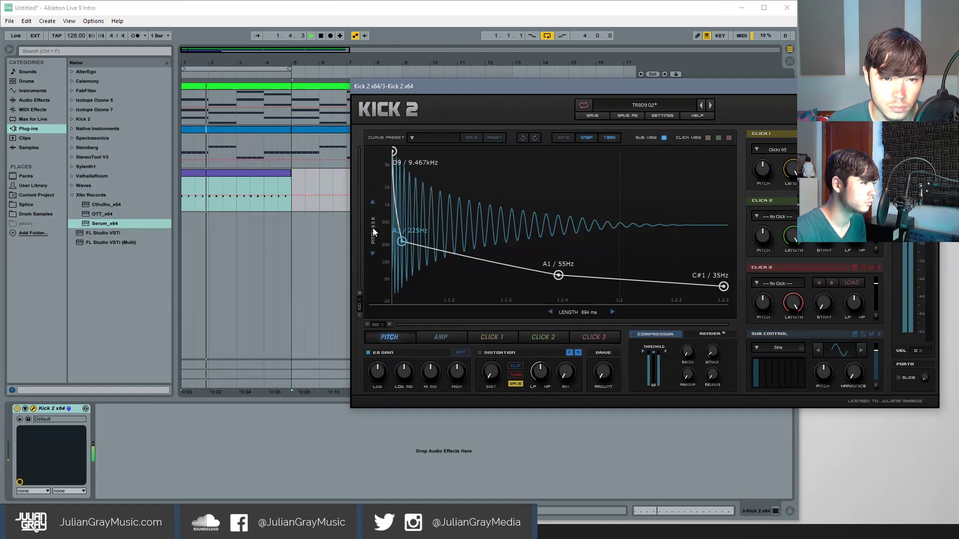
{"action": "left_click_drag", "start_coordinate": [649, 86], "coordinate": [531, 91]}
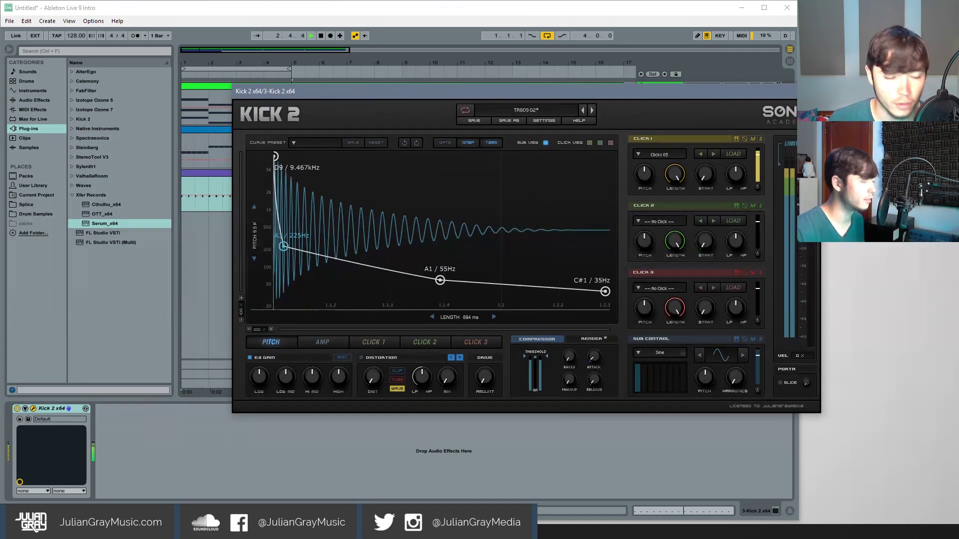
{"action": "key", "text": "ctrl+alt+p"}
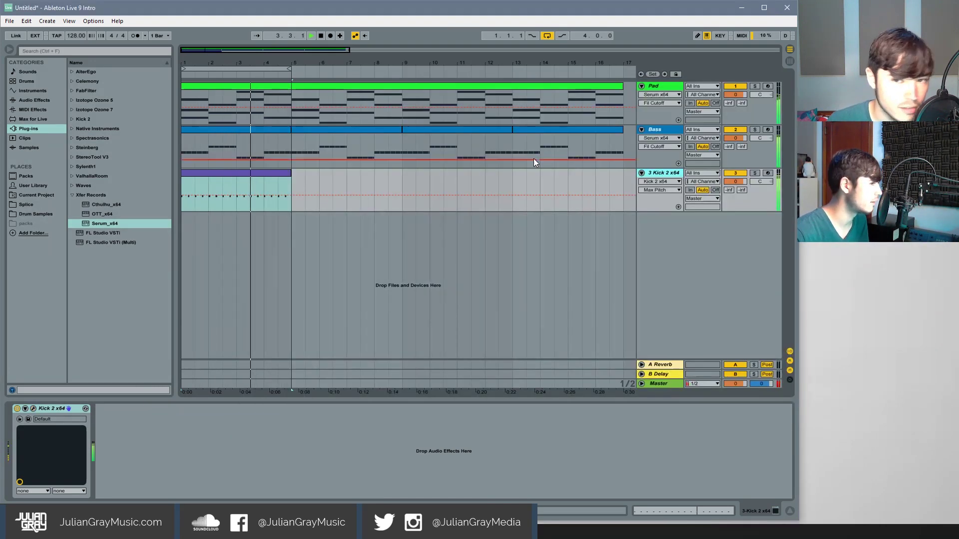
- Rename the Kick 2 track as Kick and stop playback
{"action": "right_click", "coordinate": [665, 170]}
{"action": "left_click", "coordinate": [680, 210]}
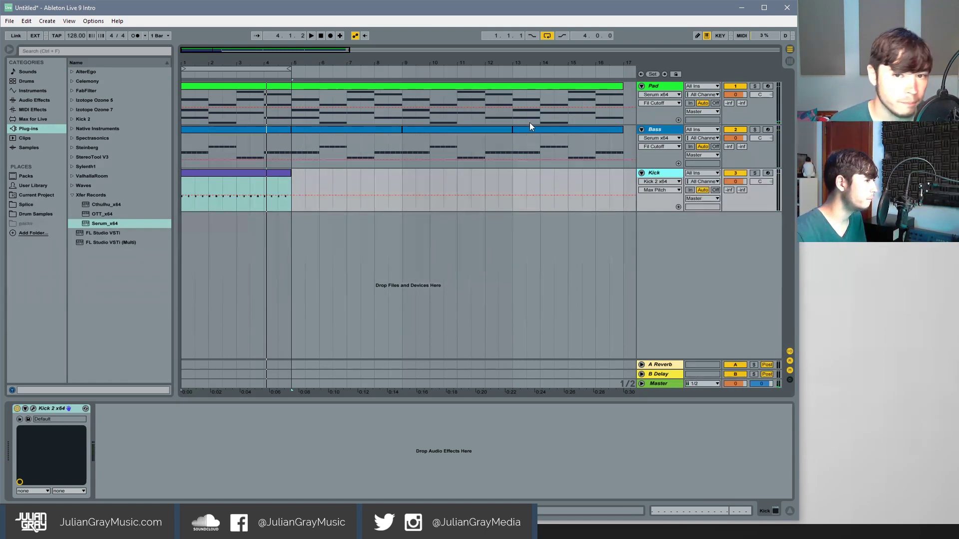
{"action": "key", "text": "space"}
- Duplicate the four-bar Kick clip three times so the kick pattern runs up to bar 17
{"action": "left_click", "coordinate": [260, 173]}
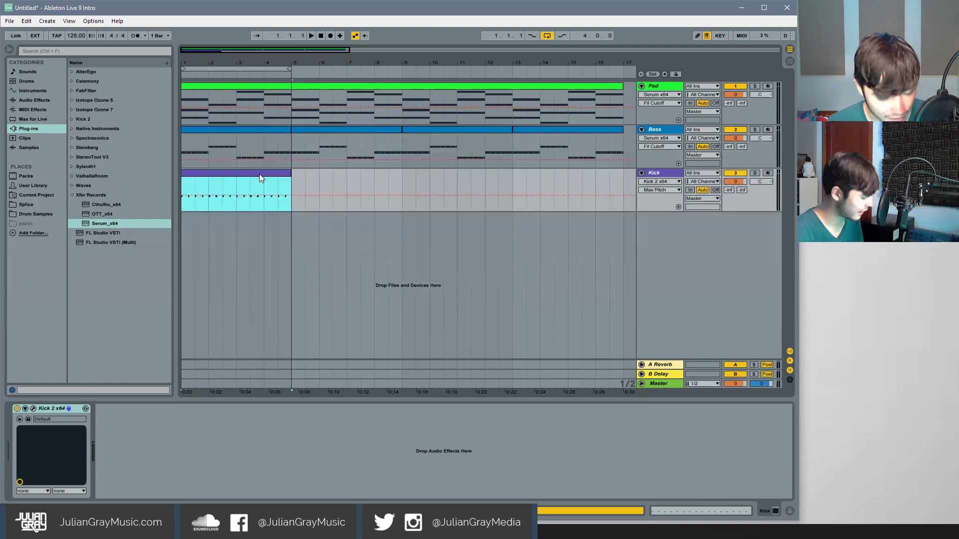
{"action": "key", "text": "ctrl+d"}
{"action": "key", "text": "ctrl+d"}
{"action": "key", "text": "ctrl+d"}
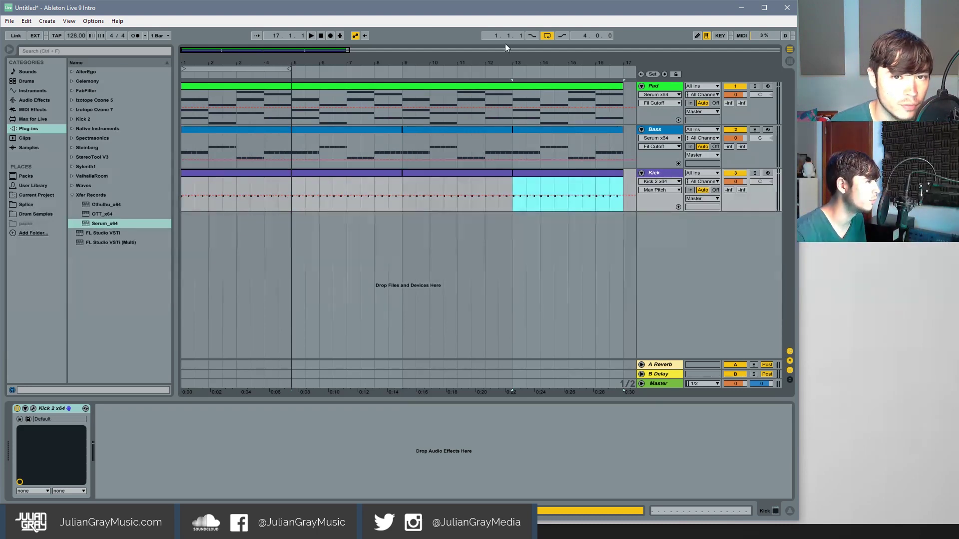
- Turn off arrangement looping and play the song from bar 1
{"action": "key", "text": "Home"}
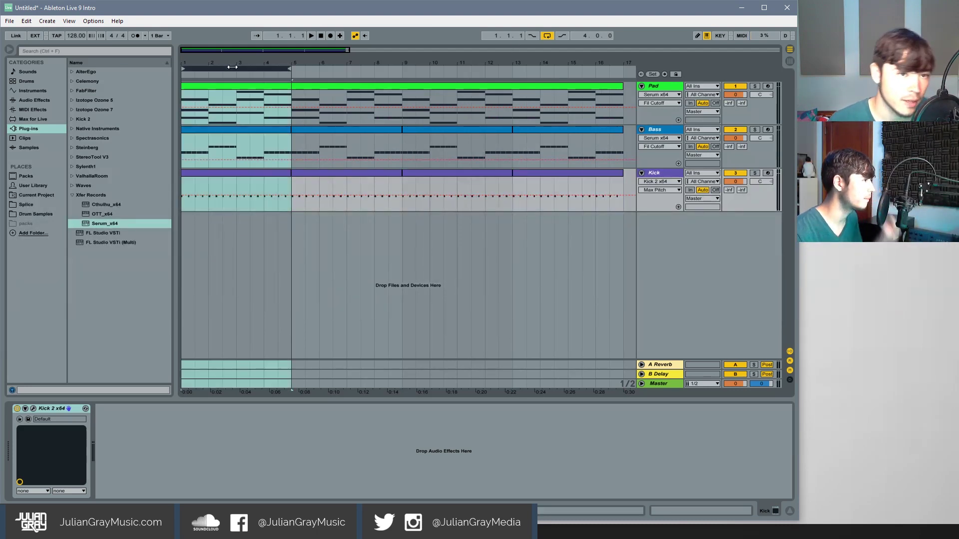
{"action": "left_click", "coordinate": [547, 36]}
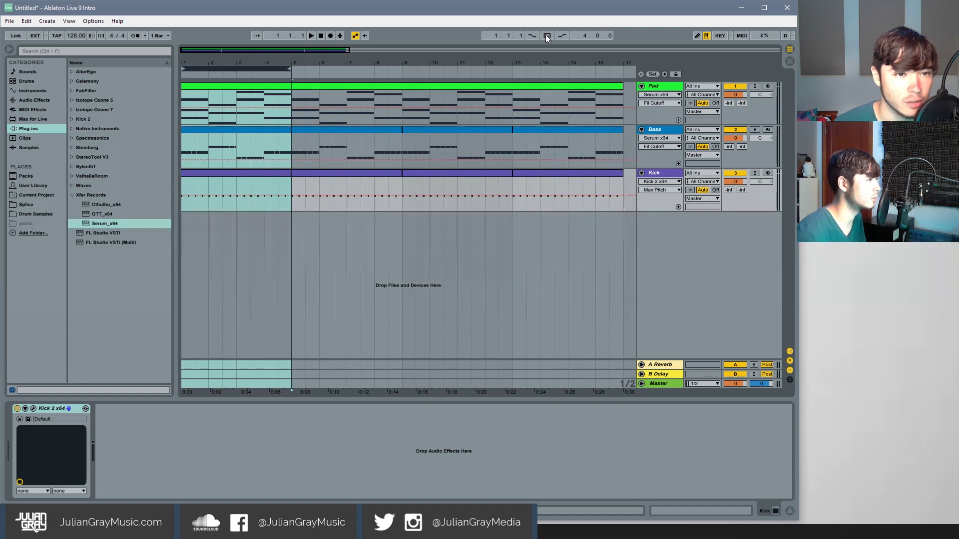
{"action": "left_click", "coordinate": [290, 195]}
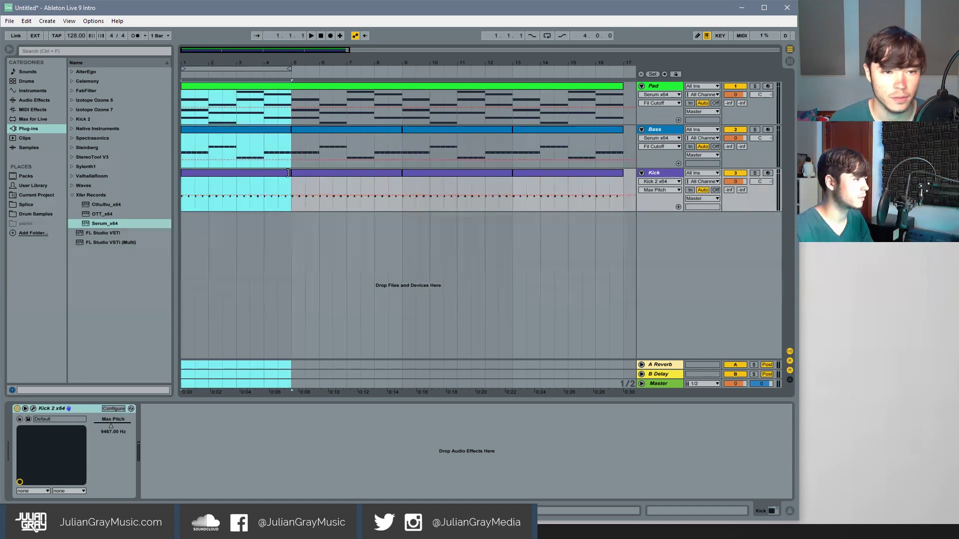
{"action": "left_click", "coordinate": [321, 36]}
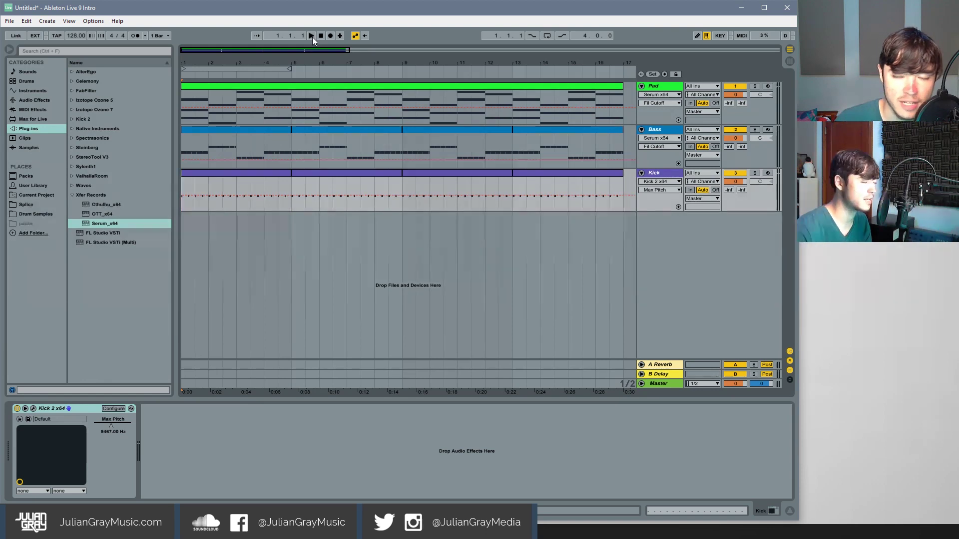
{"action": "left_click", "coordinate": [311, 36]}
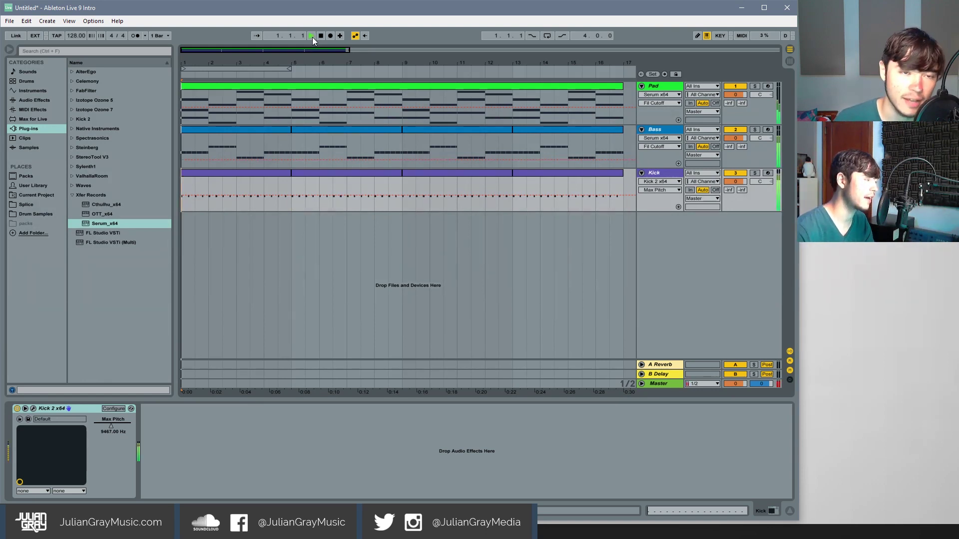
- Unfold the Master track to show its mixer controls and level meter while the arrangement plays
{"action": "left_click", "coordinate": [402, 97]}
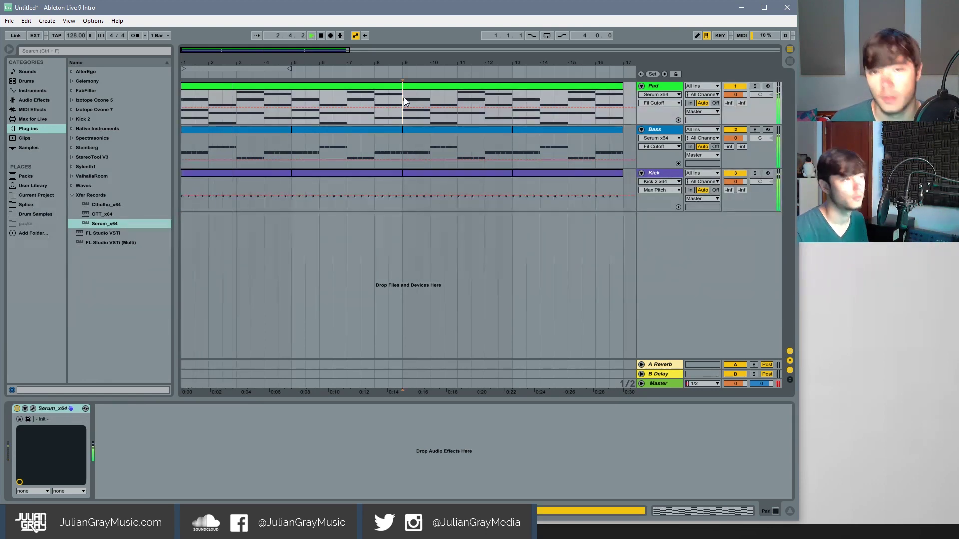
{"action": "left_click", "coordinate": [291, 97]}
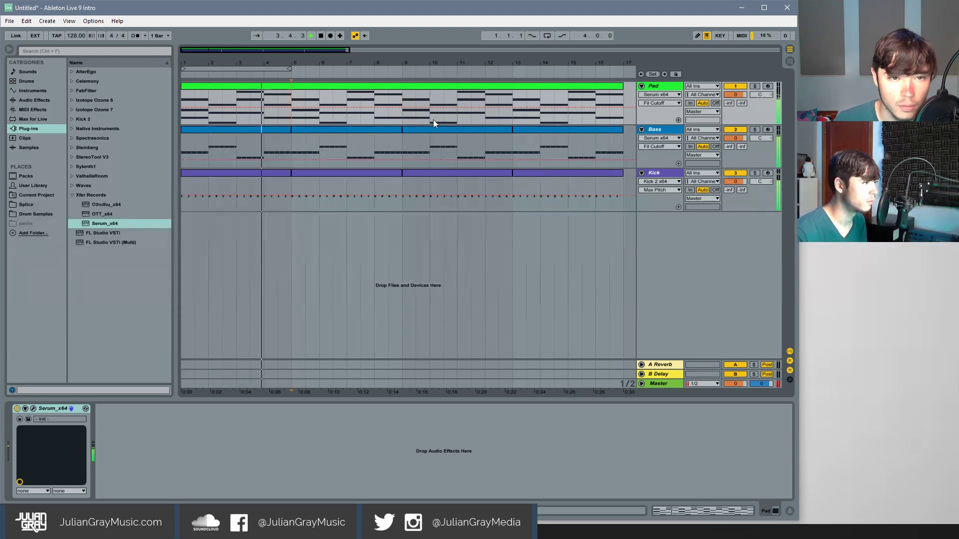
{"action": "left_click", "coordinate": [397, 142]}
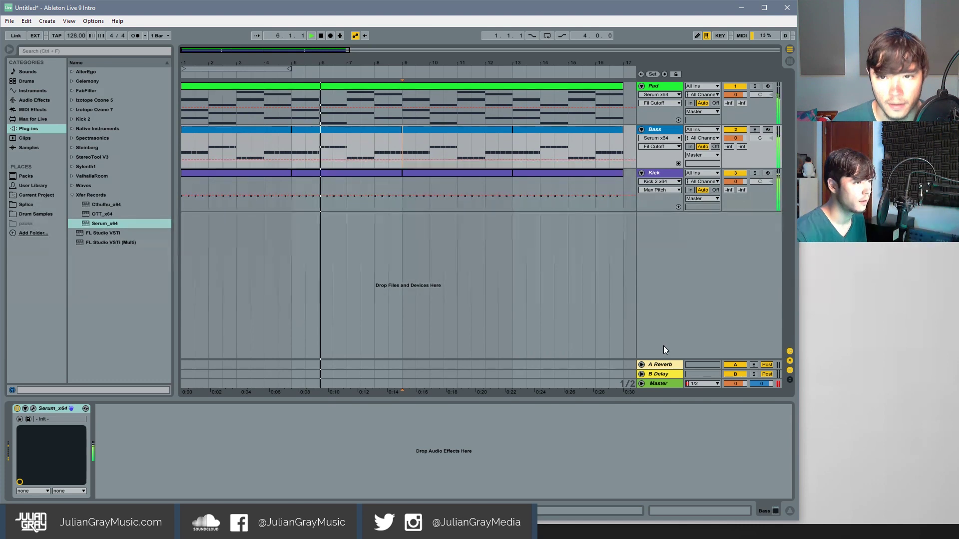
{"action": "left_click", "coordinate": [642, 384]}
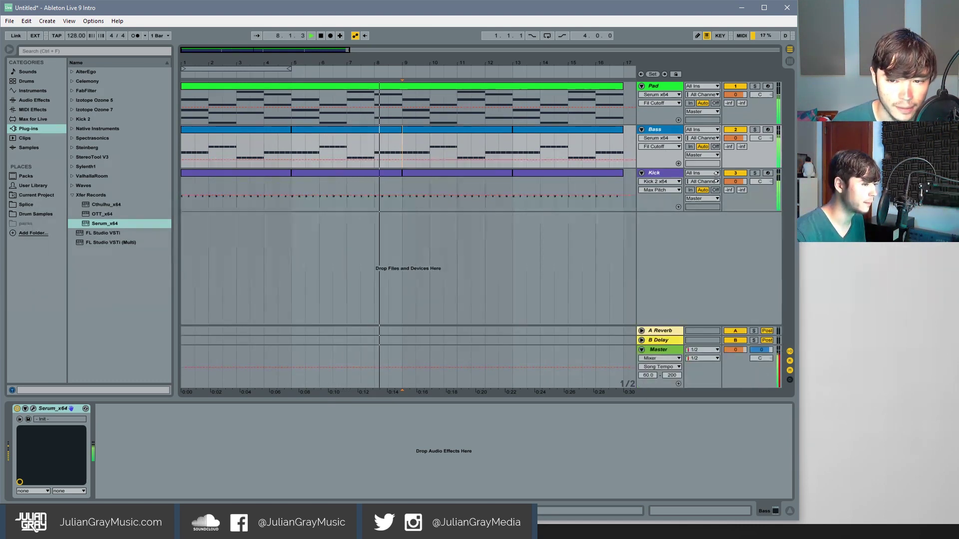
- Select the Pad, Bass and Kick tracks together and lower their volume to -3.4 dB
{"action": "left_click", "coordinate": [671, 85]}
{"action": "left_click", "coordinate": [674, 173]}
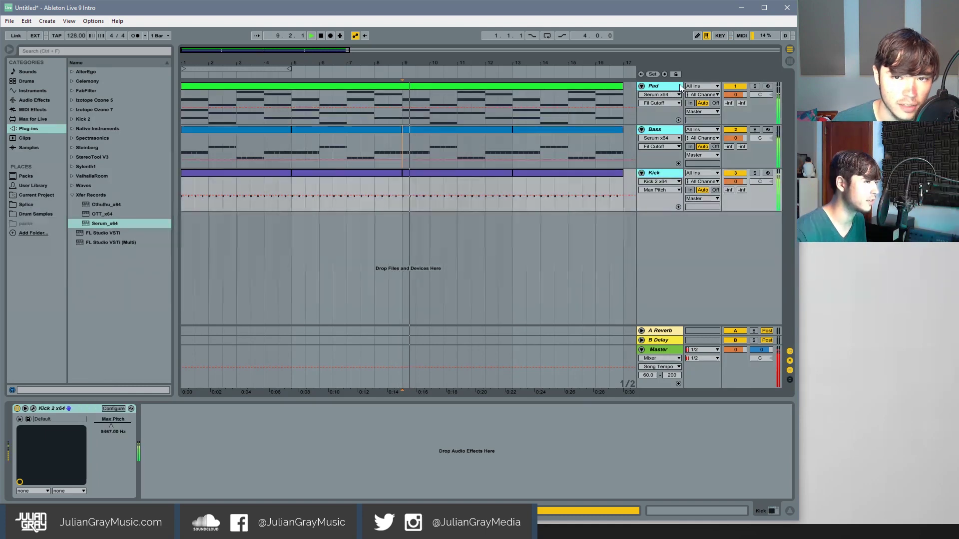
{"action": "left_click", "coordinate": [666, 221]}
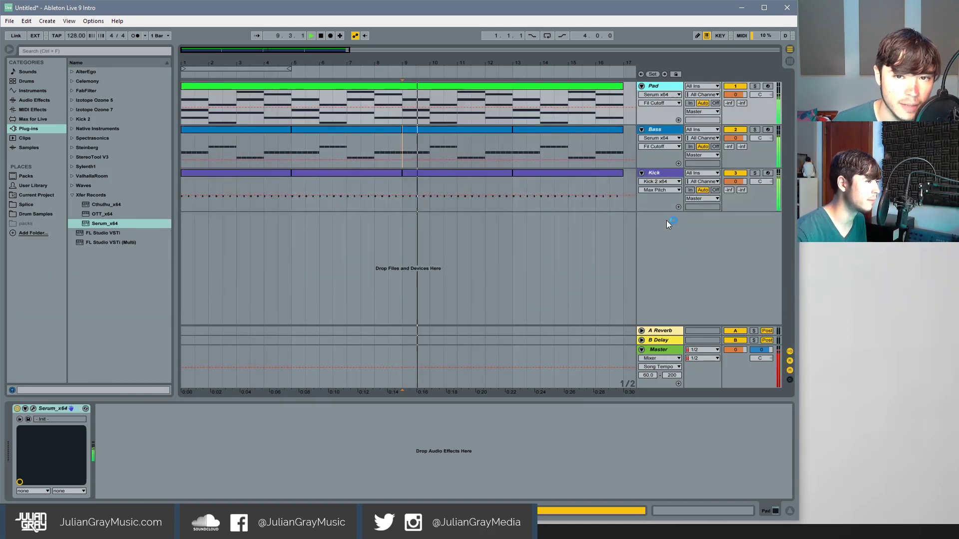
{"action": "left_click", "coordinate": [667, 173]}
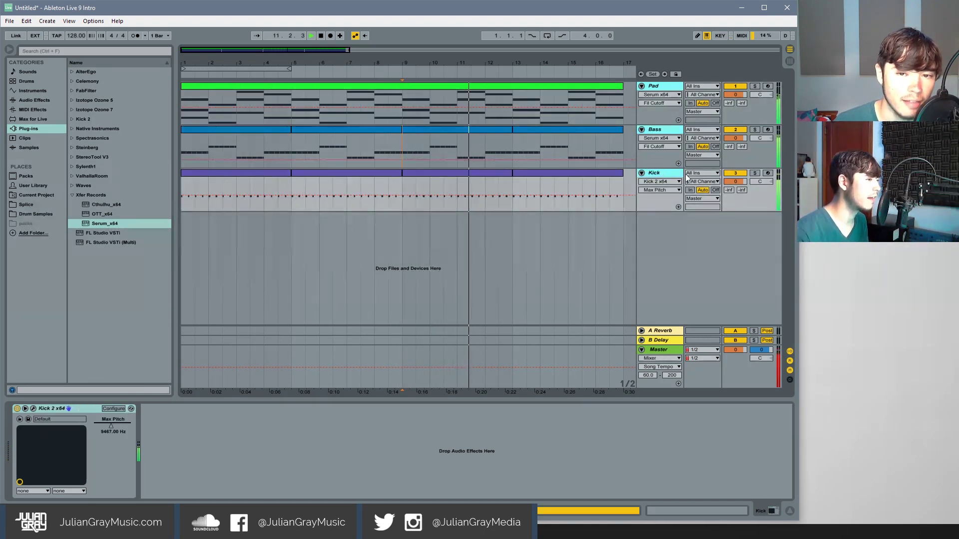
{"action": "left_click_drag", "start_coordinate": [738, 181], "coordinate": [738, 186]}
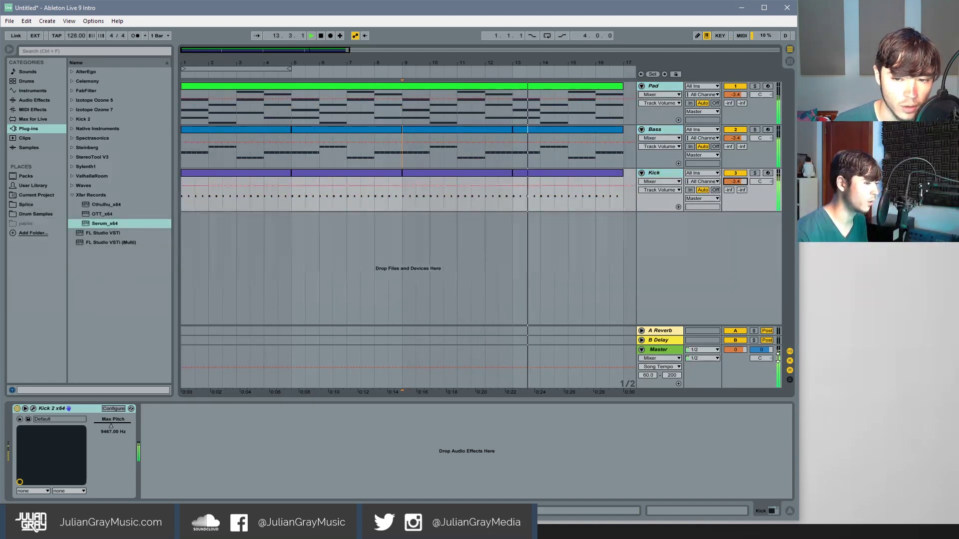
- Place the insertion point at bar 17, where the Pad clip ends, and stop playback
{"action": "left_click", "coordinate": [619, 152]}
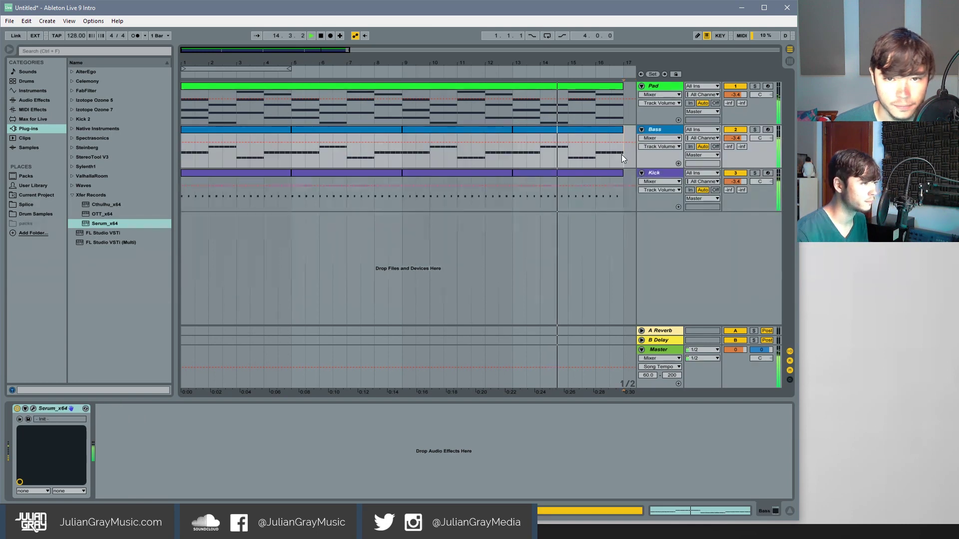
{"action": "key", "text": "minus"}
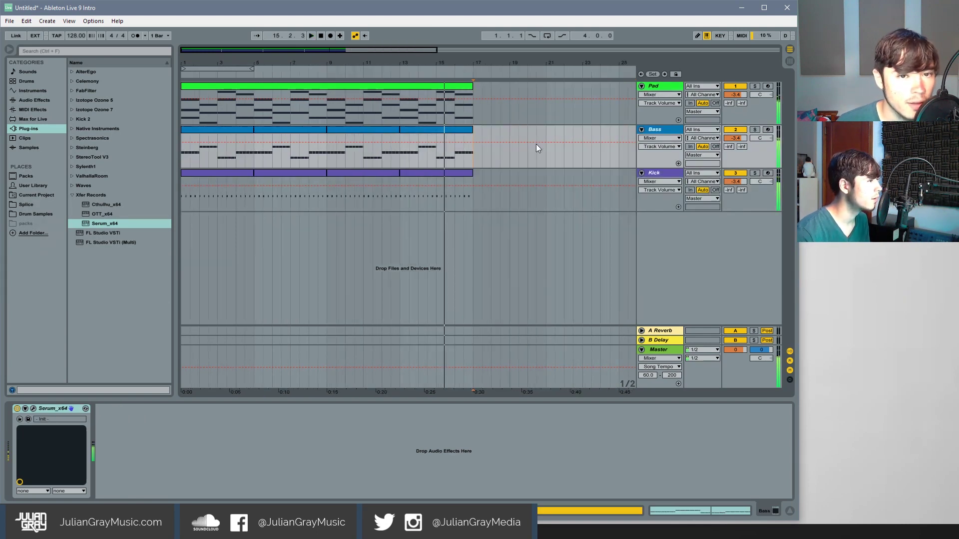
{"action": "left_click", "coordinate": [477, 114]}
{"action": "key", "text": "space"}
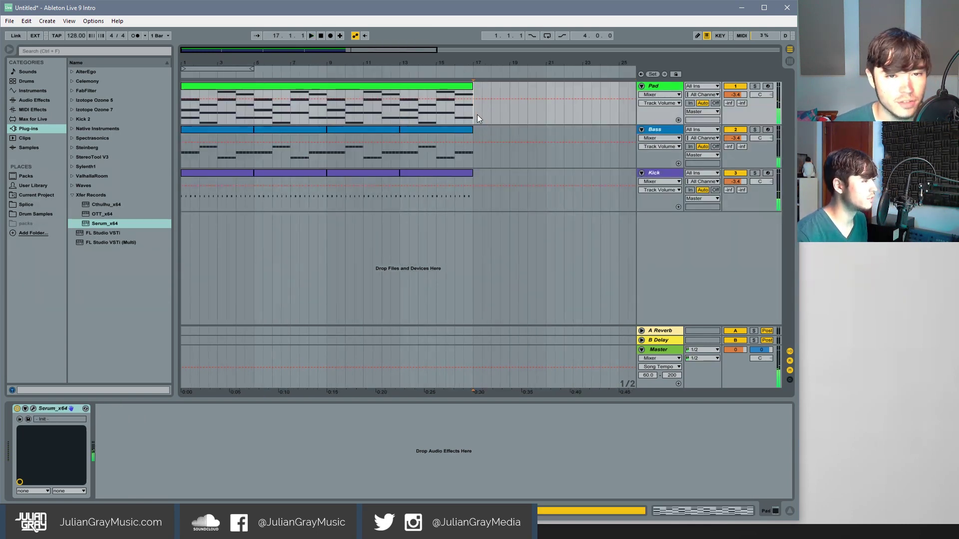
{"action": "left_click", "coordinate": [642, 86]}
{"action": "left_click", "coordinate": [642, 96]}
{"action": "left_click", "coordinate": [641, 105]}
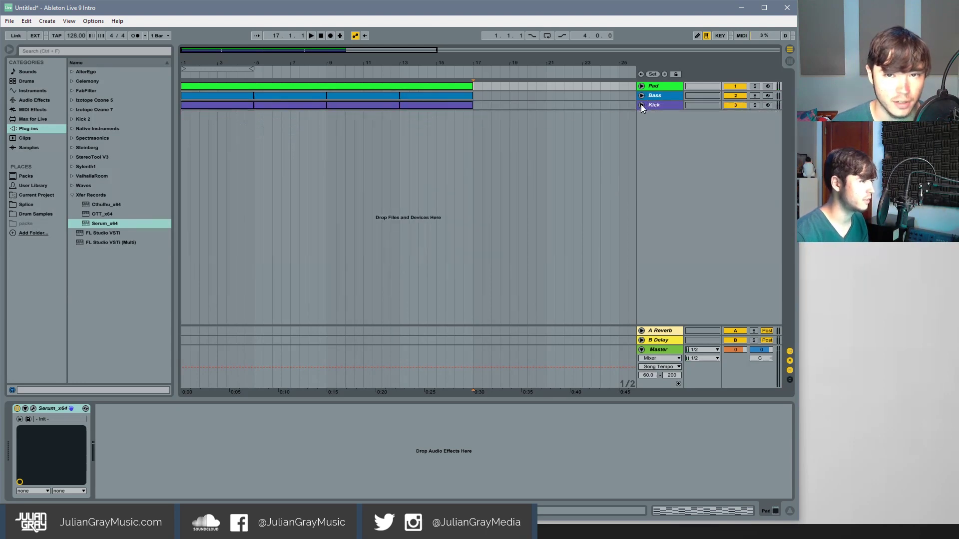
{"action": "left_click", "coordinate": [641, 105]}
{"action": "left_click", "coordinate": [642, 95]}
{"action": "left_click", "coordinate": [642, 86]}
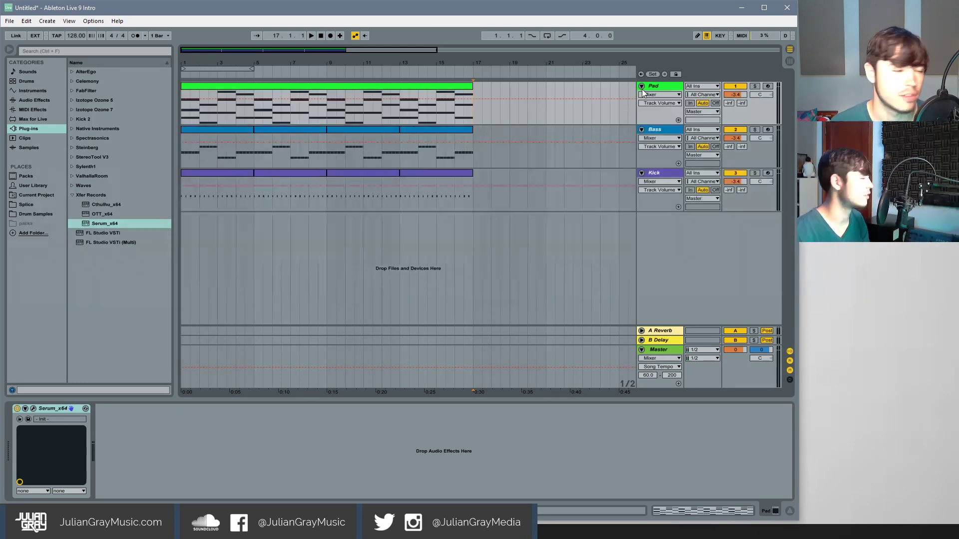
- Add the Compressor audio effect to the Pad track after Serum
{"action": "left_click", "coordinate": [38, 100]}
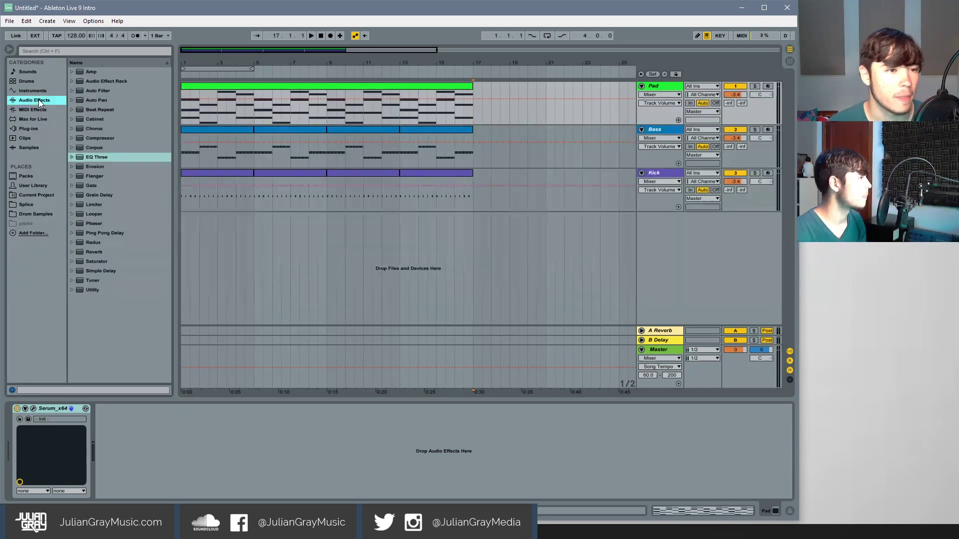
{"action": "left_click", "coordinate": [104, 138]}
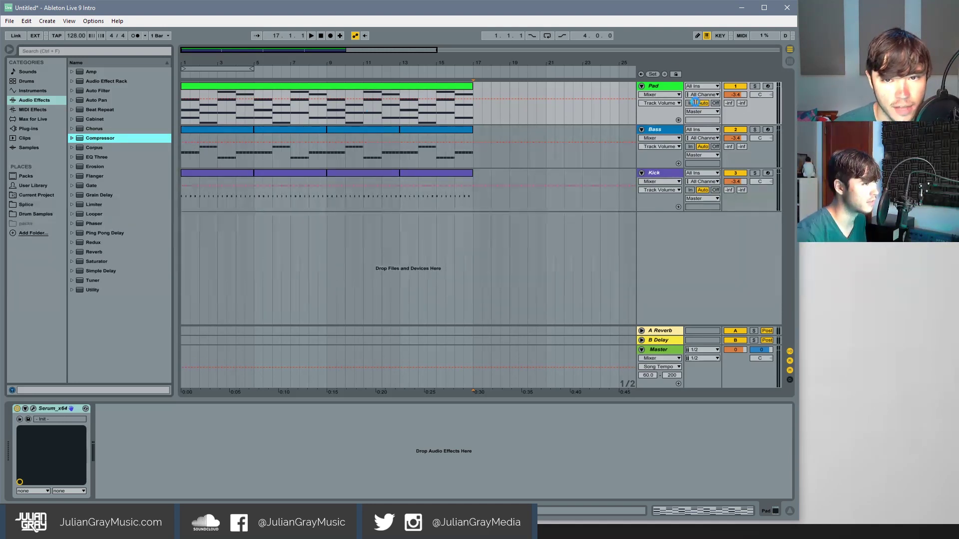
{"action": "left_click_drag", "start_coordinate": [694, 102], "coordinate": [694, 103]}
{"action": "left_click", "coordinate": [662, 90]}
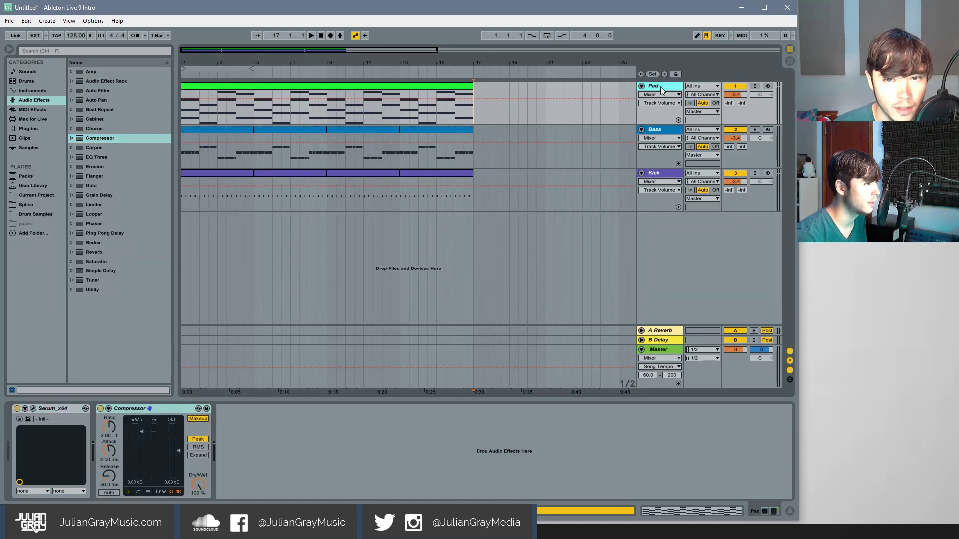
- Enable the Pad compressor's sidechain and set its audio source to the Kick track
{"action": "left_click", "coordinate": [109, 409]}
{"action": "left_click", "coordinate": [121, 418]}
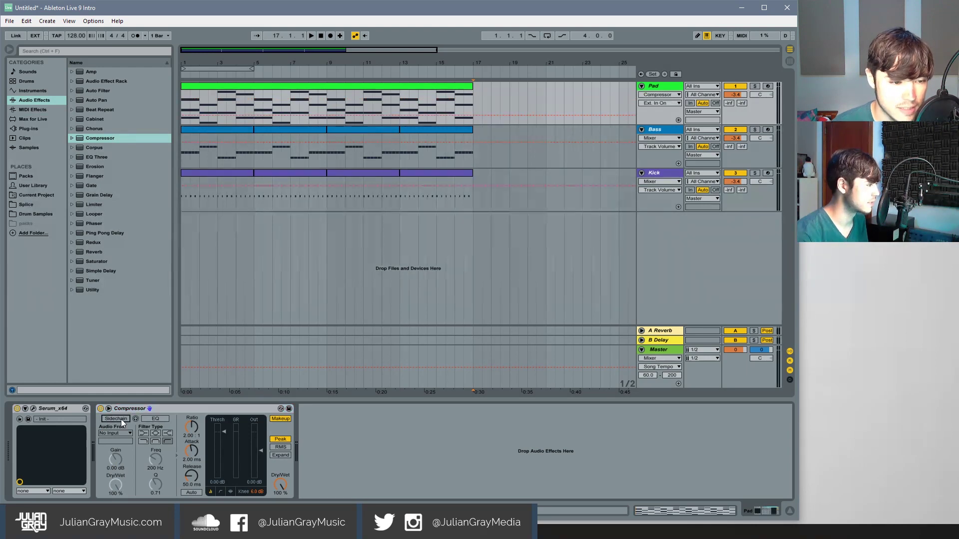
{"action": "left_click", "coordinate": [109, 433]}
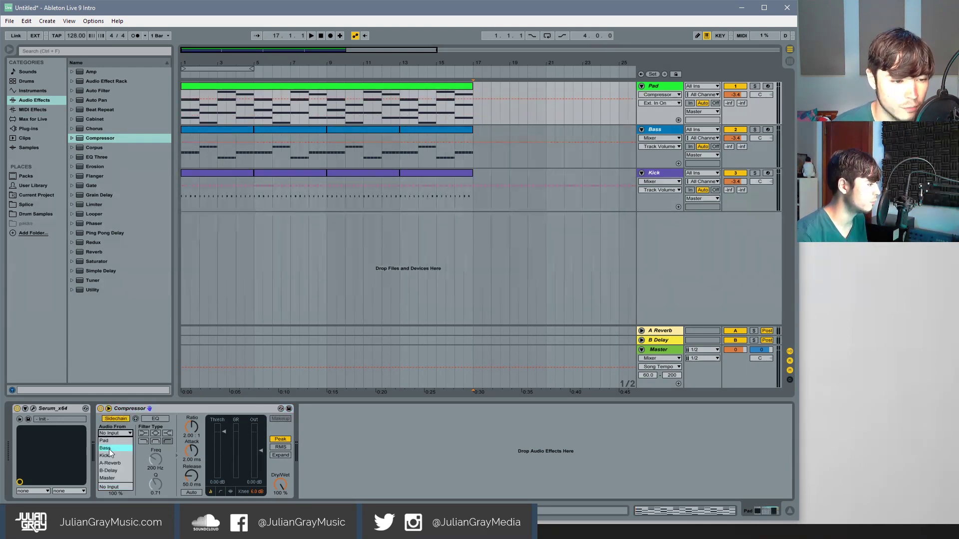
{"action": "key", "text": "Escape"}
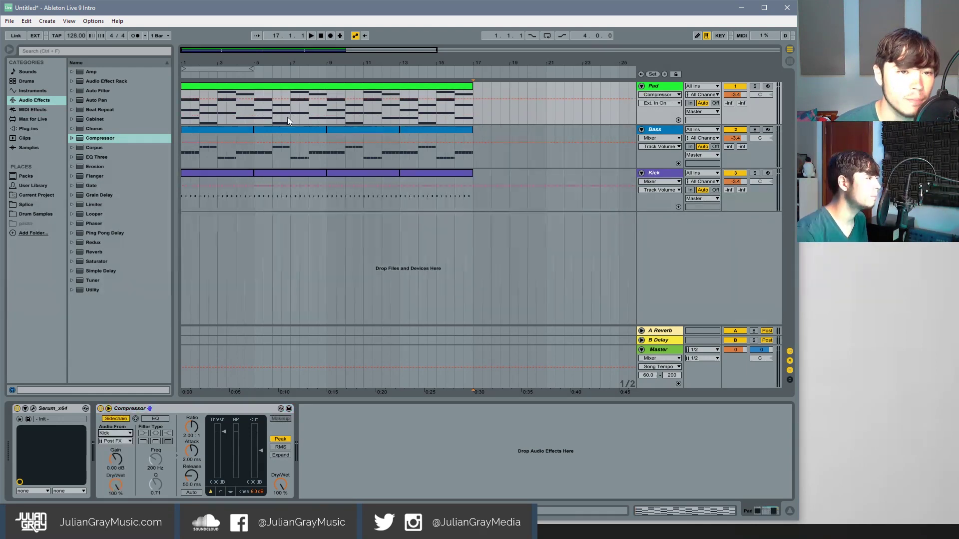
- Play the arrangement and lower the Pad compressor's threshold to about -20.1 dB in its activity view, ending in the collapsed view
{"action": "left_click", "coordinate": [258, 75]}
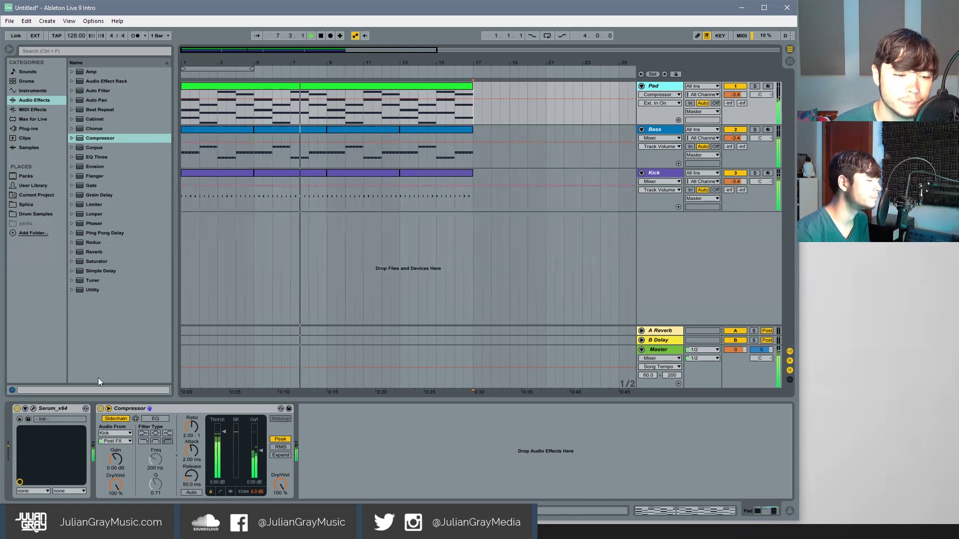
{"action": "left_click", "coordinate": [220, 434]}
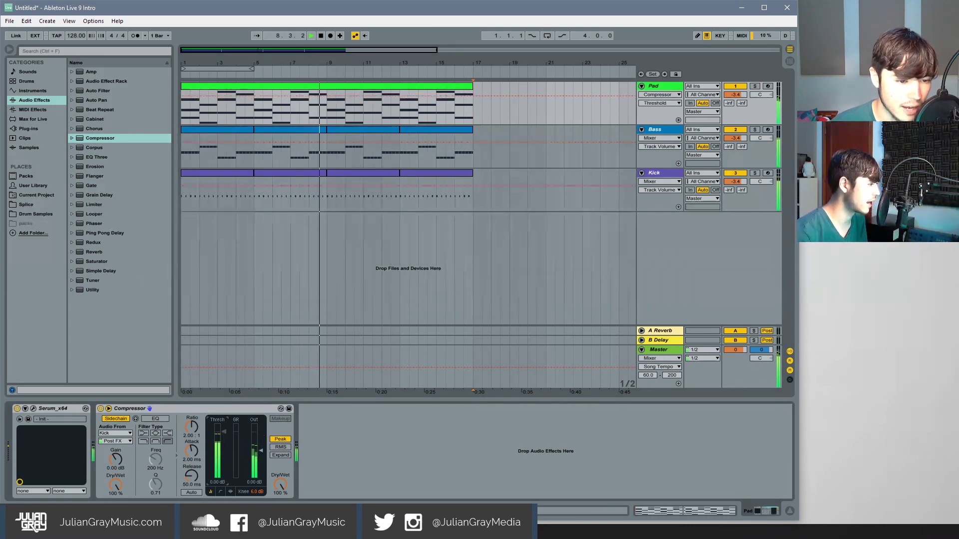
{"action": "left_click", "coordinate": [230, 492]}
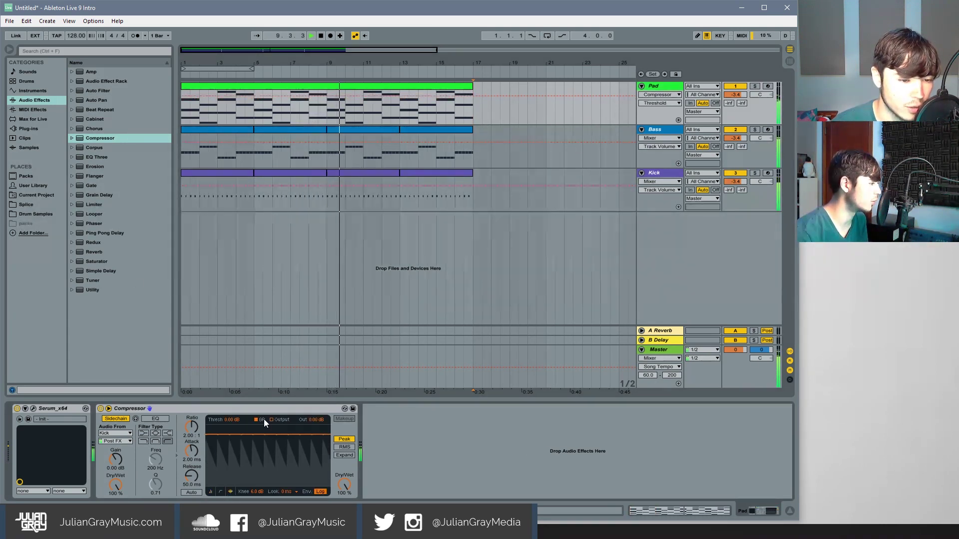
{"action": "left_click_drag", "start_coordinate": [258, 434], "coordinate": [263, 452]}
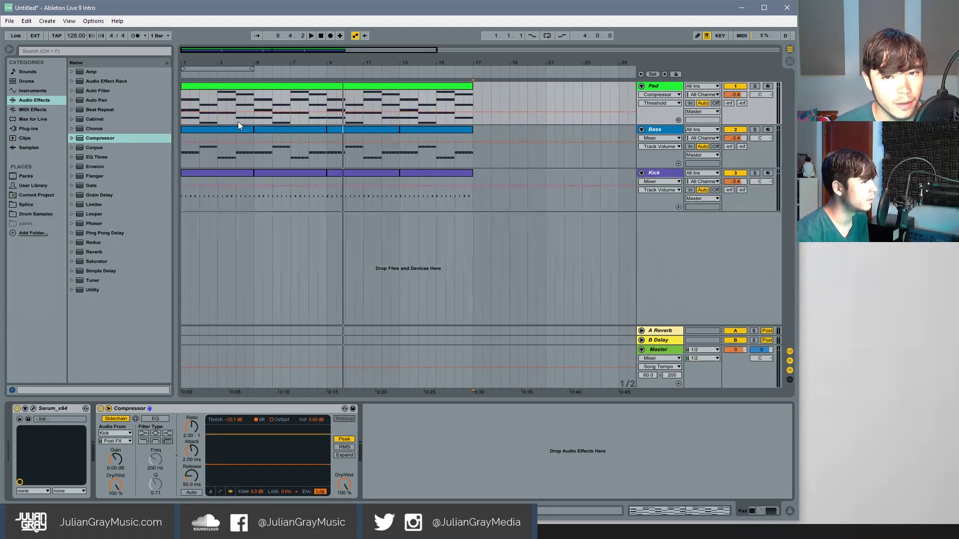
{"action": "left_click", "coordinate": [211, 492]}
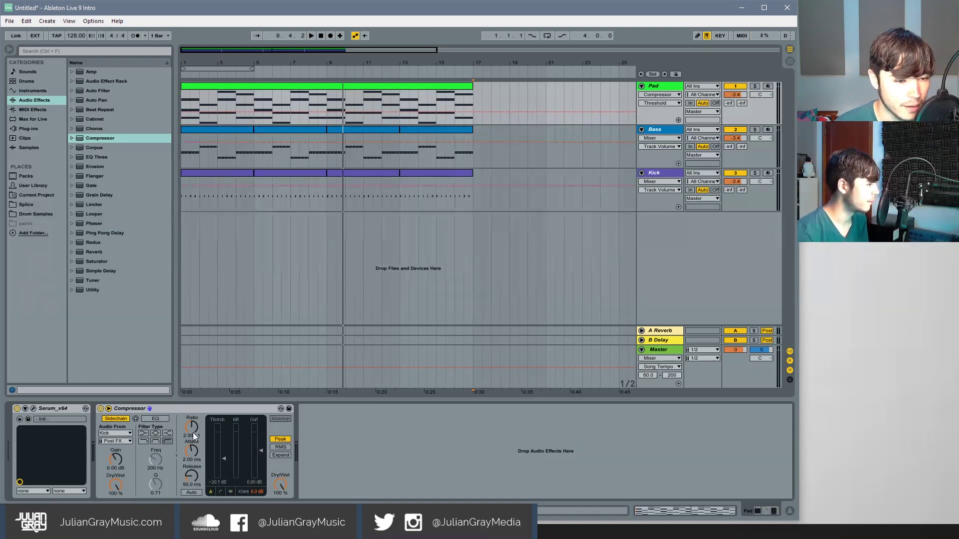
- Play from bar 9 and raise the Pad compressor's output gain to about 7.60 dB, ending in the activity view
{"action": "left_click", "coordinate": [230, 491]}
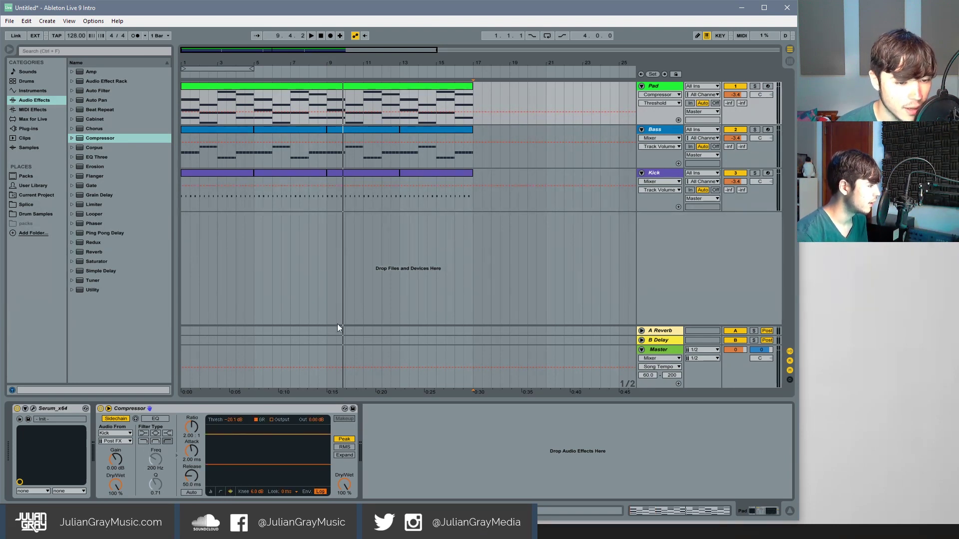
{"action": "left_click", "coordinate": [464, 99]}
{"action": "key", "text": "space"}
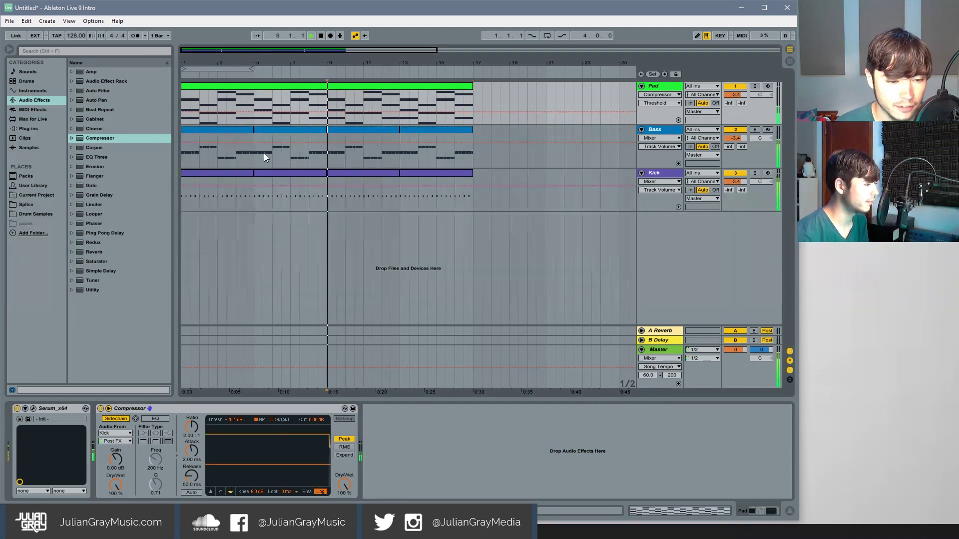
{"action": "left_click", "coordinate": [210, 492]}
{"action": "left_click_drag", "start_coordinate": [254, 454], "coordinate": [227, 457]}
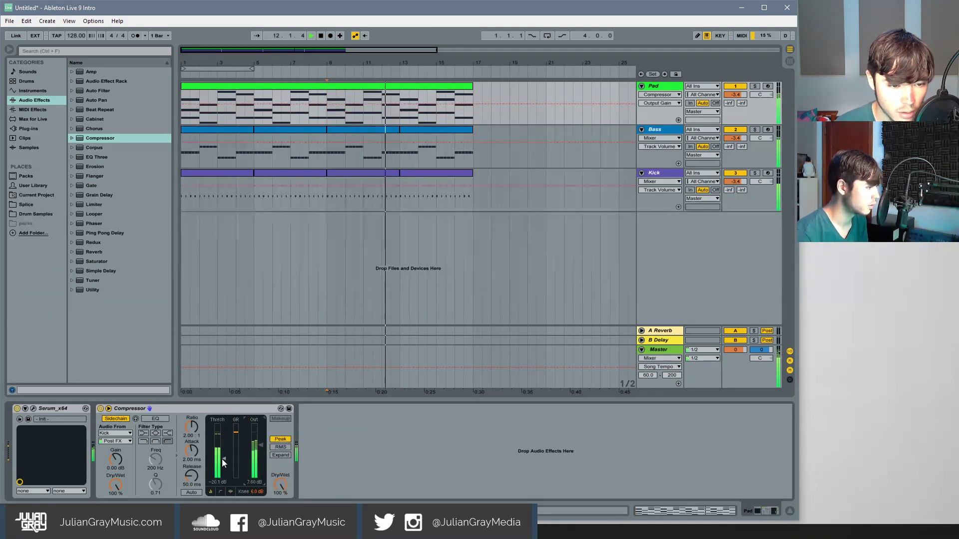
{"action": "left_click", "coordinate": [230, 491]}
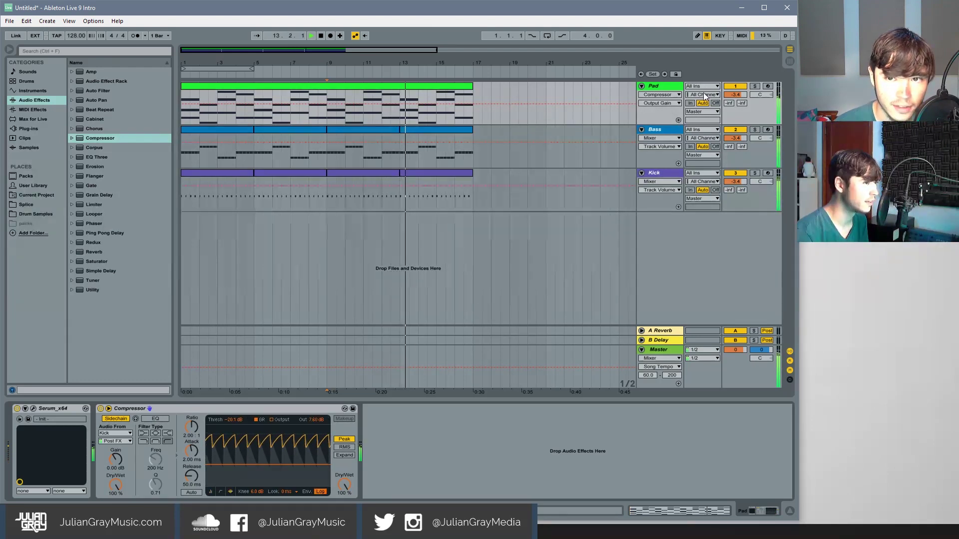
- Solo the Pad track, stop playback and raise the Pad compressor's ratio to about 3.32:1
{"action": "left_click", "coordinate": [755, 86]}
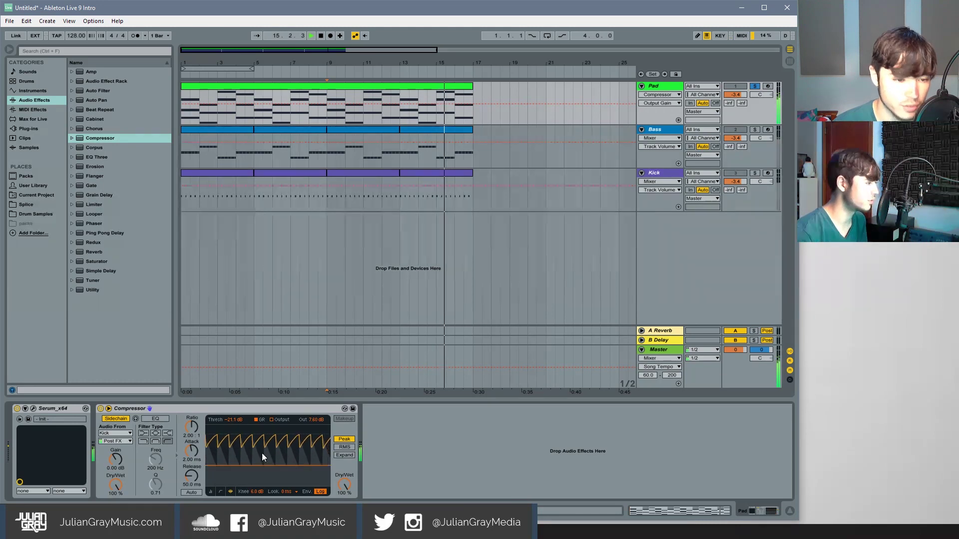
{"action": "key", "text": "space"}
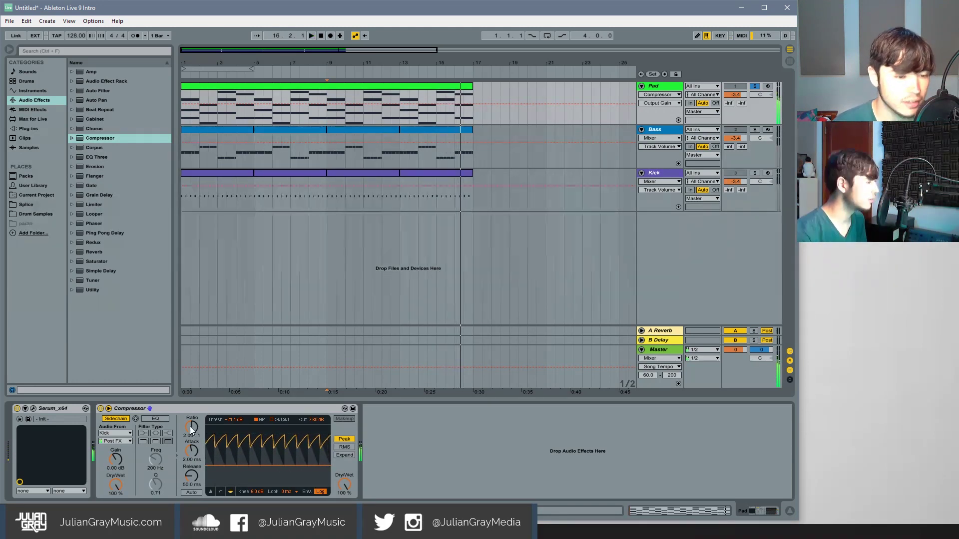
{"action": "left_click_drag", "start_coordinate": [190, 426], "coordinate": [189, 415]}
{"action": "left_click", "coordinate": [470, 112]}
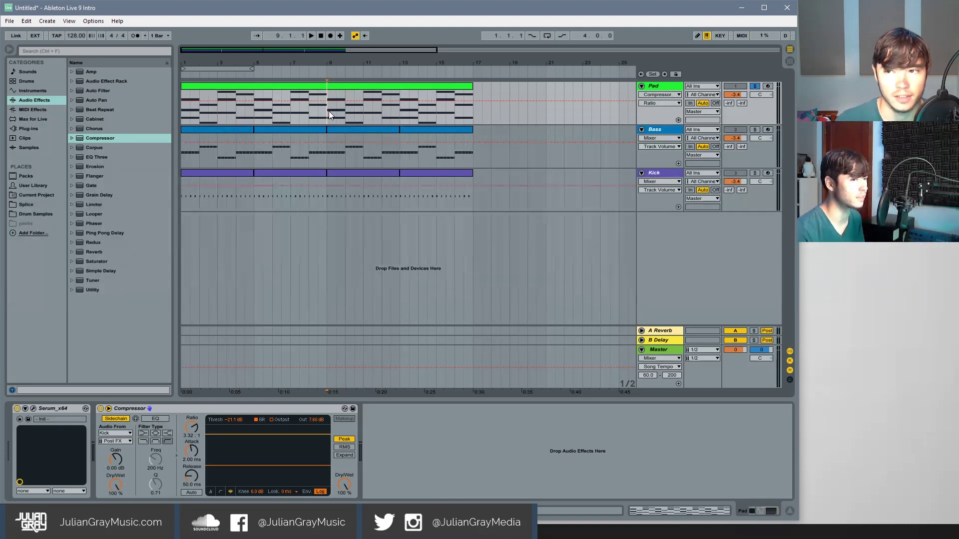
- Play the soloed Pad from bar 9 and set its compressor's ratio to about 3.88:1 and attack to about 0.67 ms
{"action": "key", "text": "space"}
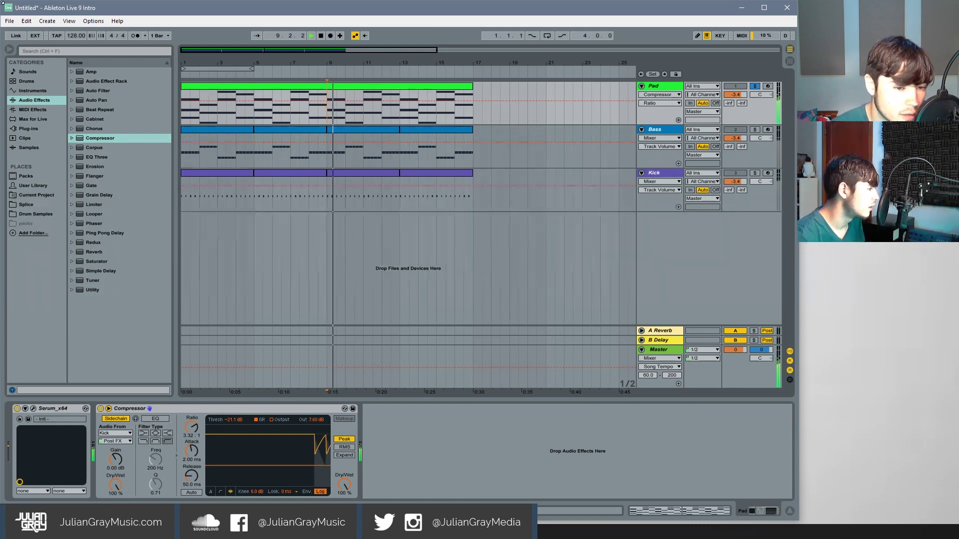
{"action": "mouse_move", "coordinate": [191, 452]}
{"action": "left_mouse_down"}
{"action": "mouse_move", "coordinate": [191, 467]}
{"action": "mouse_move", "coordinate": [202, 445]}
{"action": "left_mouse_up"}
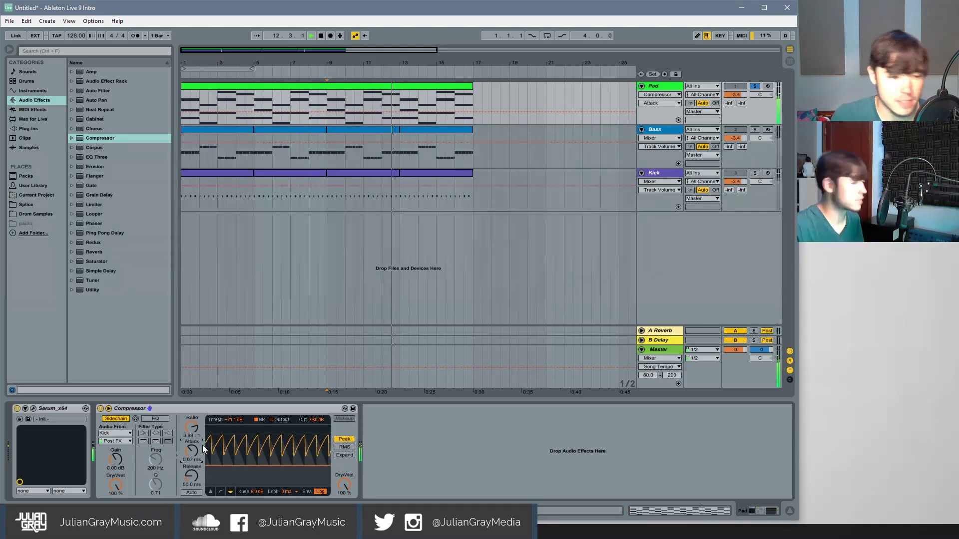
- Stop playback and copy the Pad track's Compressor onto the Bass track after Serum
{"action": "left_click", "coordinate": [185, 409]}
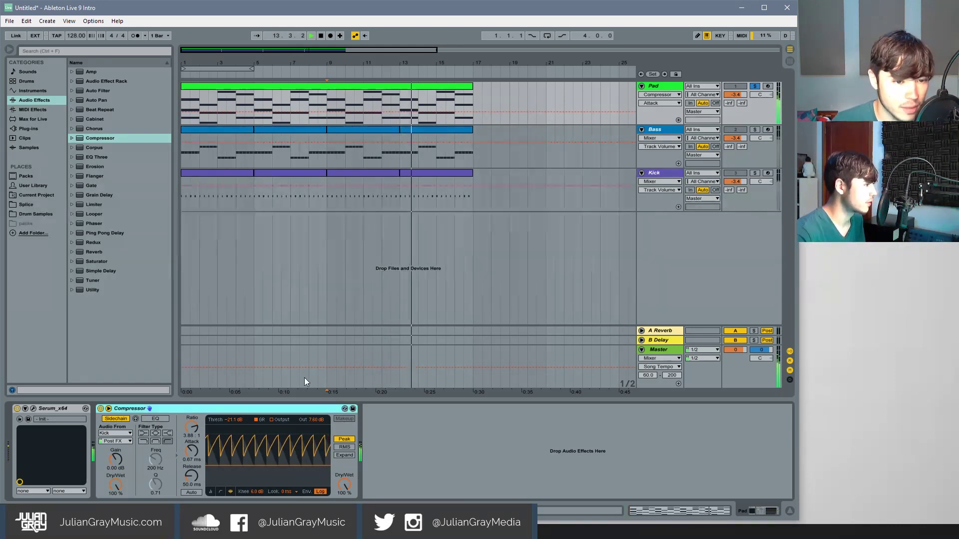
{"action": "key", "text": "space"}
{"action": "right_click", "coordinate": [265, 408]}
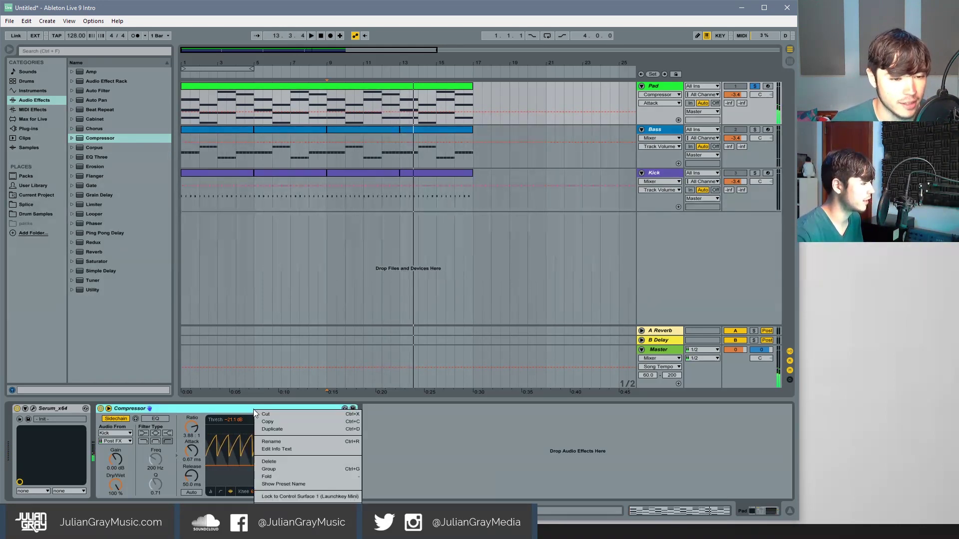
{"action": "left_click", "coordinate": [272, 422]}
{"action": "left_click", "coordinate": [482, 159]}
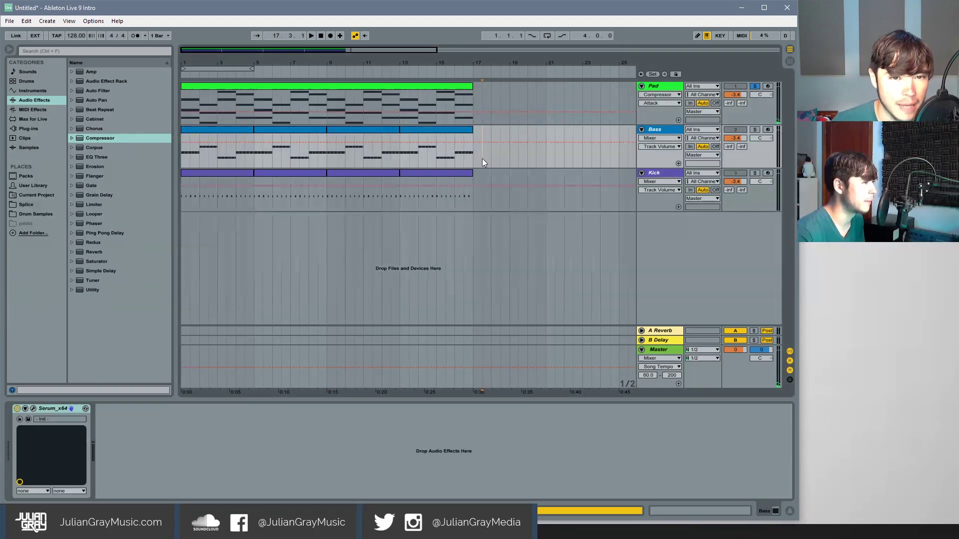
{"action": "left_click", "coordinate": [125, 463]}
{"action": "key", "text": "ctrl+v"}
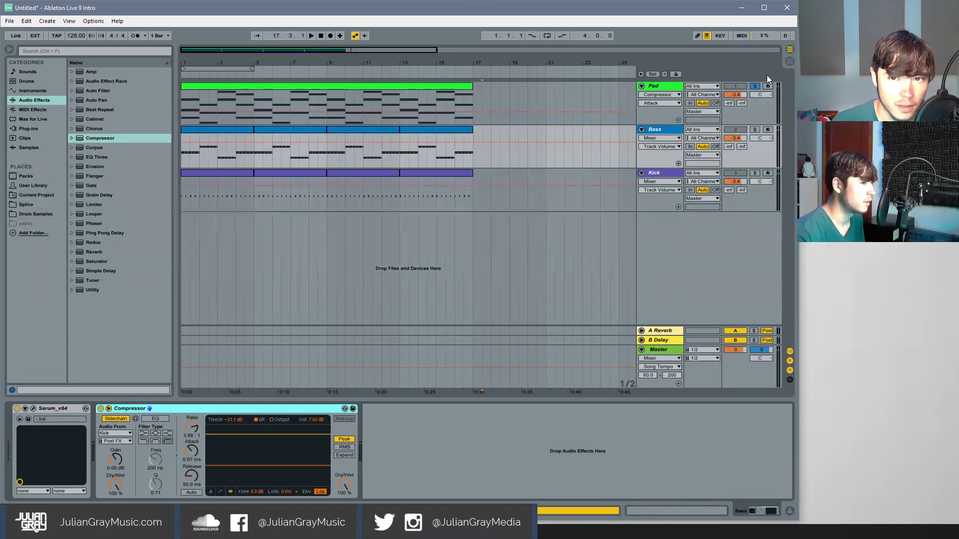
- Toggle the Pad track's solo off and on several times, leaving it unsoloed
{"action": "left_click", "coordinate": [756, 86]}
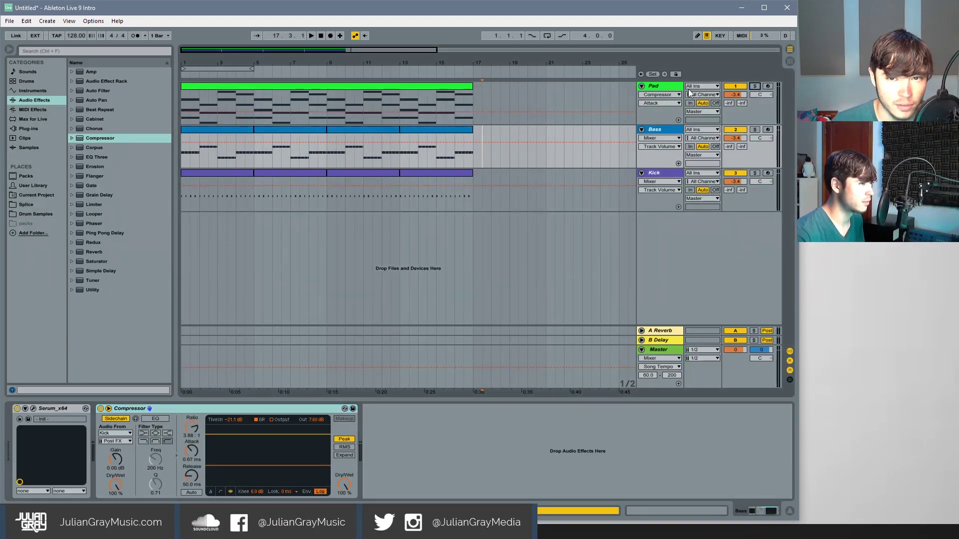
{"action": "left_click", "coordinate": [755, 86]}
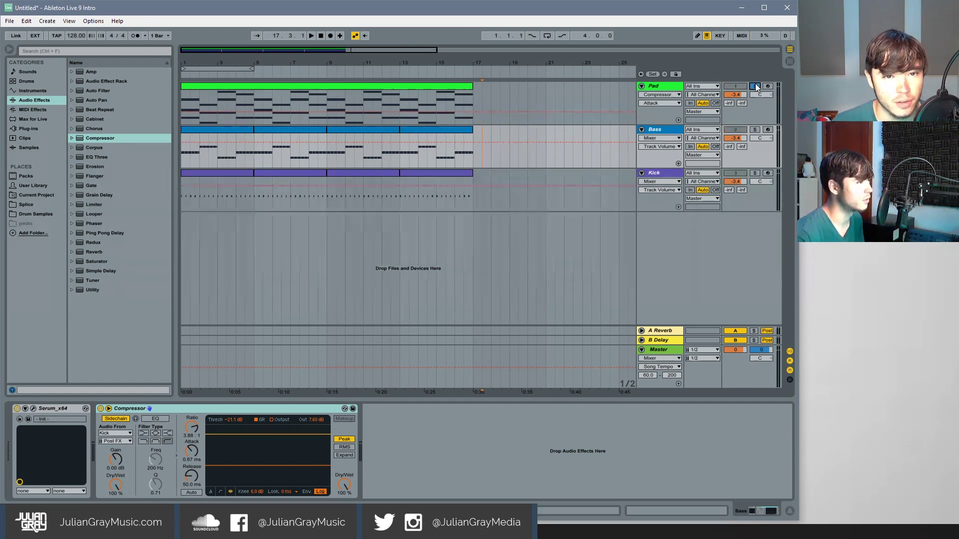
{"action": "left_click", "coordinate": [756, 86]}
{"action": "left_click", "coordinate": [755, 86]}
{"action": "left_click", "coordinate": [755, 85]}
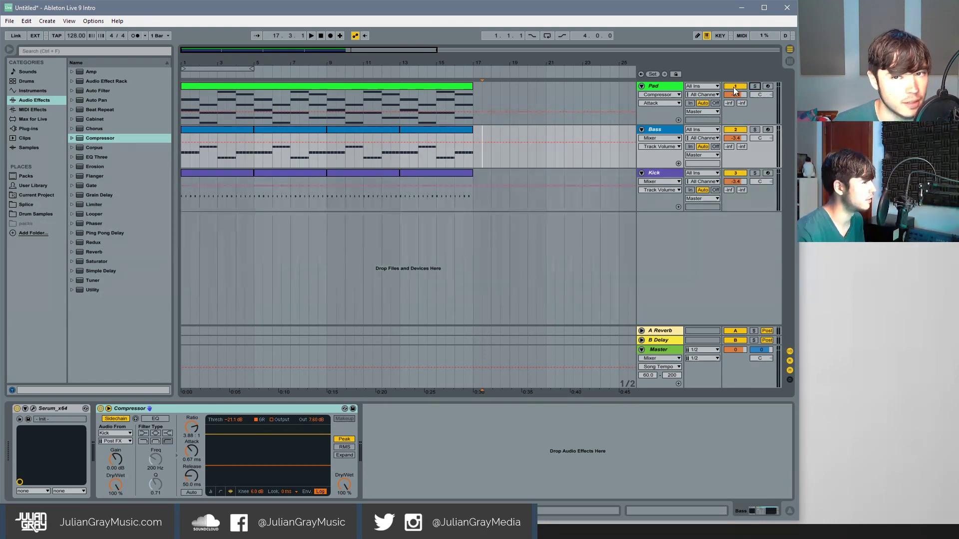
- Mute and unmute the Pad track repeatedly, leaving the track active
{"action": "left_click", "coordinate": [734, 87]}
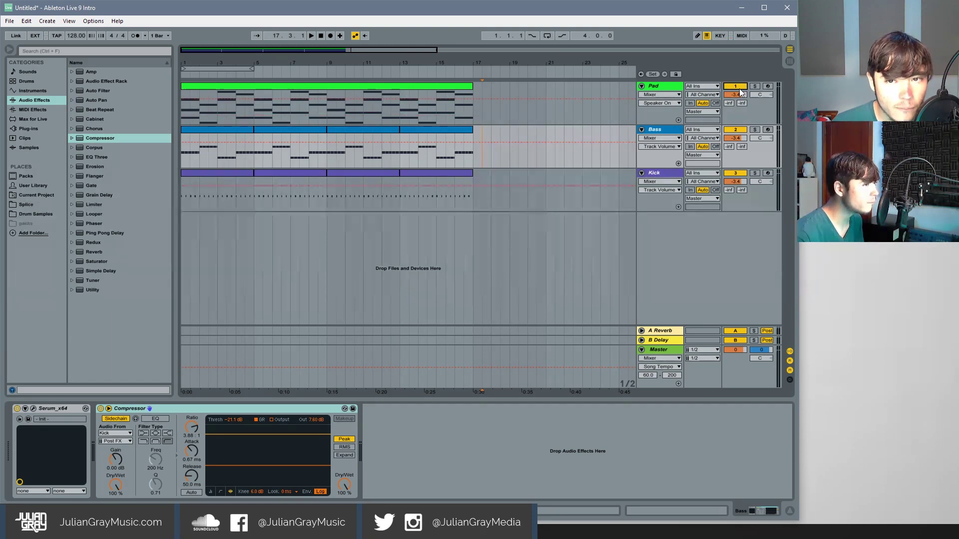
{"action": "left_click", "coordinate": [737, 88]}
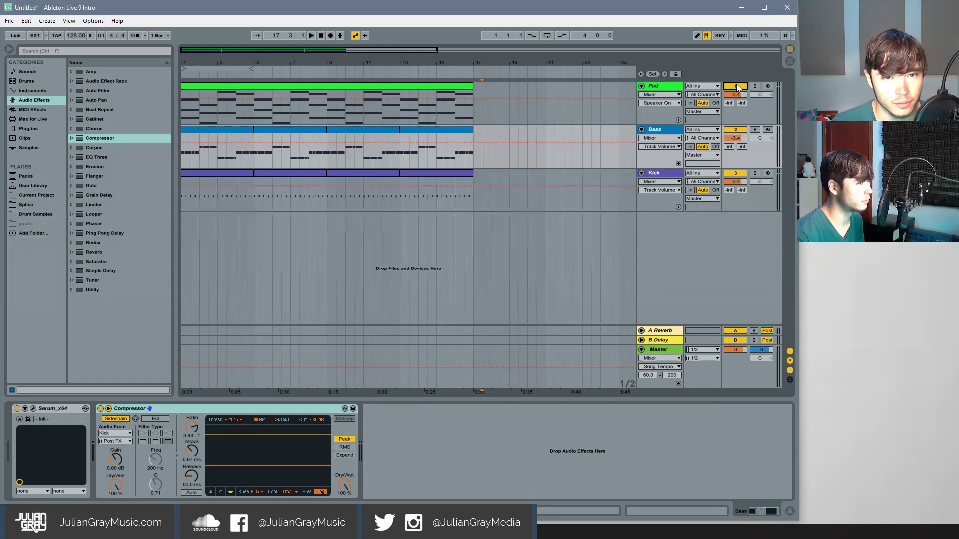
{"action": "left_click", "coordinate": [738, 88]}
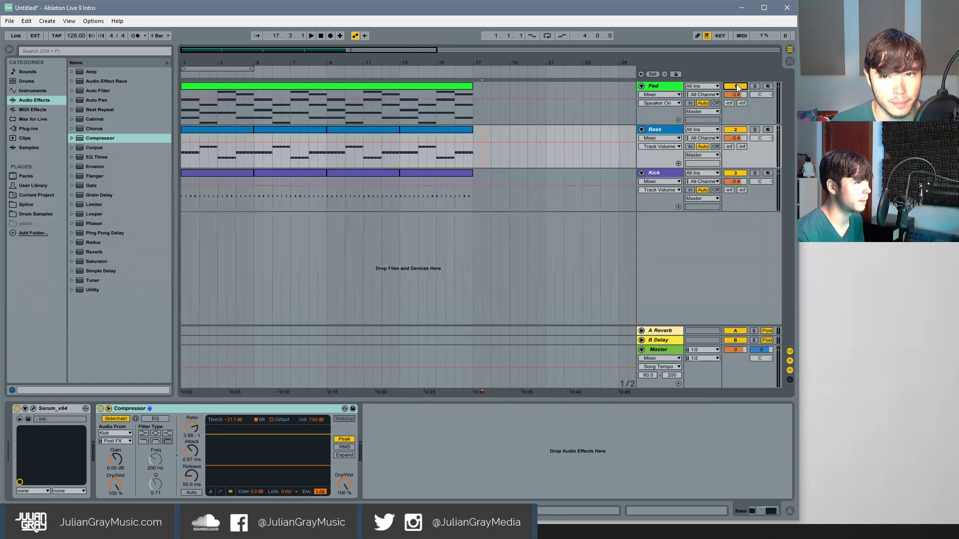
{"action": "left_click", "coordinate": [737, 88]}
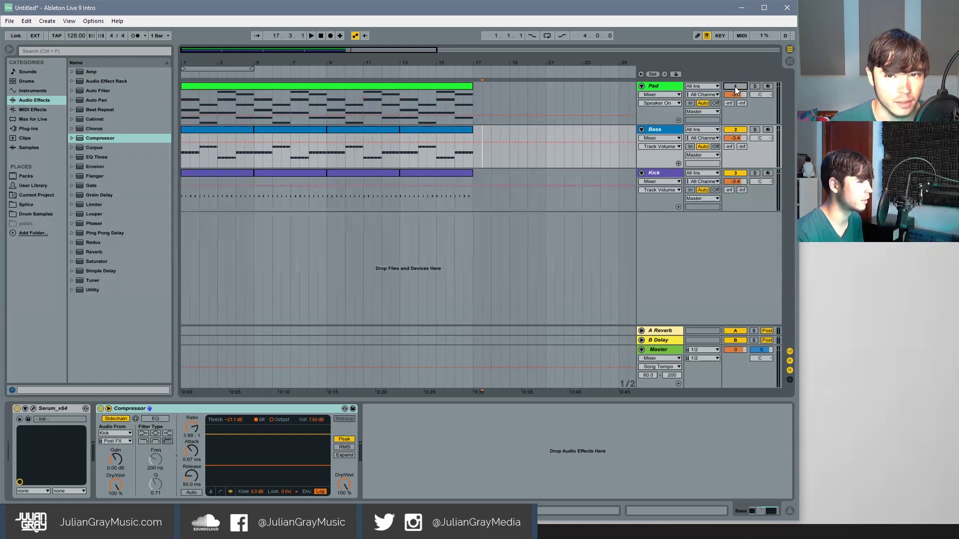
{"action": "left_click", "coordinate": [735, 86]}
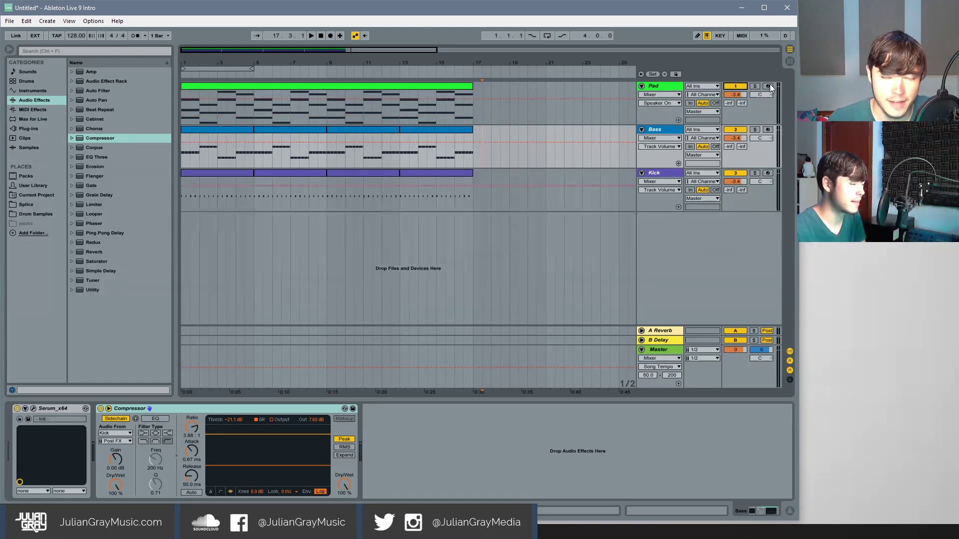
- Arm the Pad track for recording, switch arming to the Bass track and disarm it, then select the Pad's volume
{"action": "left_click", "coordinate": [769, 88]}
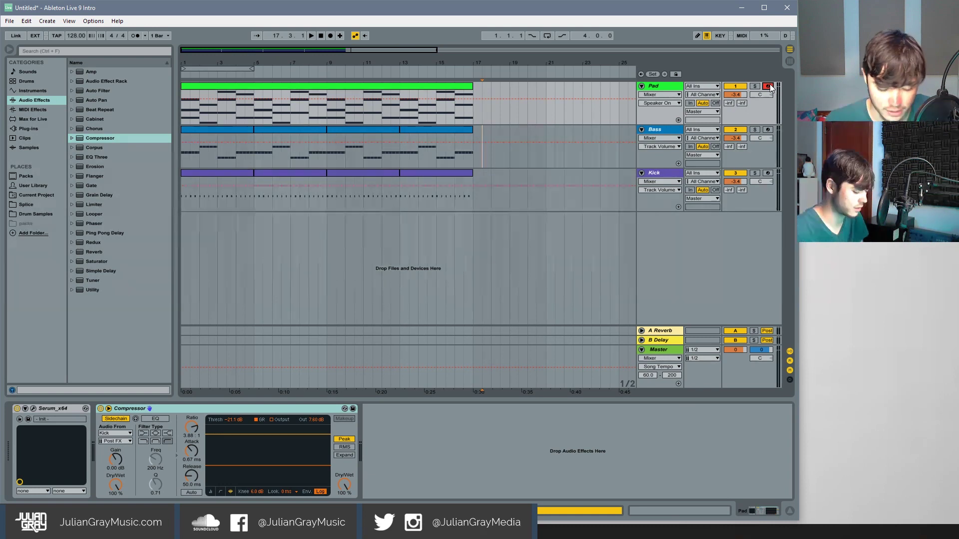
{"action": "left_click", "coordinate": [768, 131]}
{"action": "left_click", "coordinate": [769, 131]}
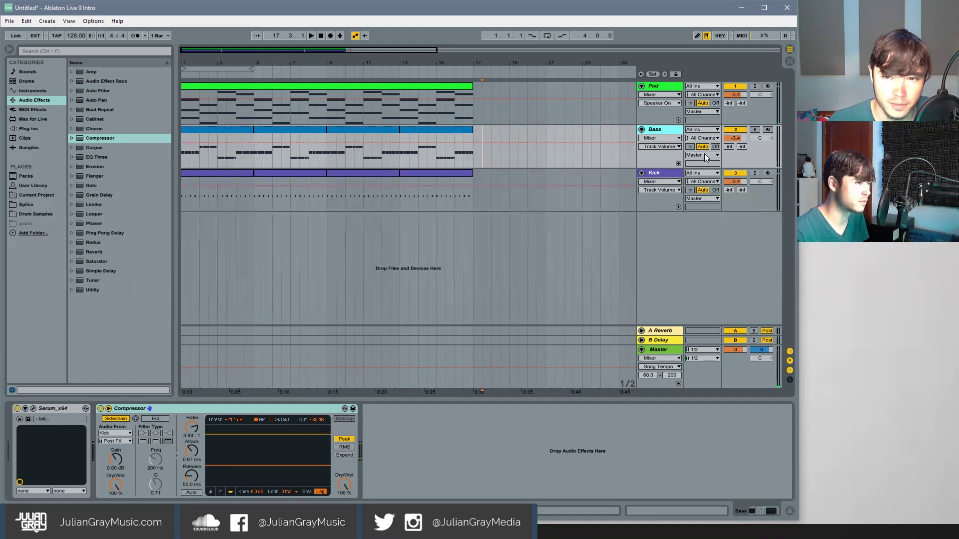
{"action": "left_click", "coordinate": [737, 96]}
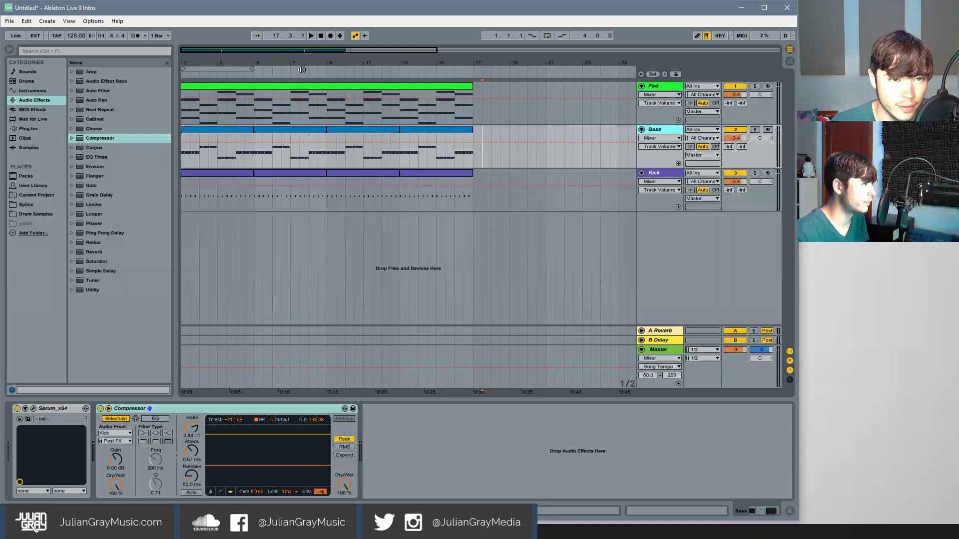
- Play from about bar 8 and lower the Bass compressor's output gain to about 4.29 dB in its collapsed view
{"action": "left_click", "coordinate": [380, 134]}
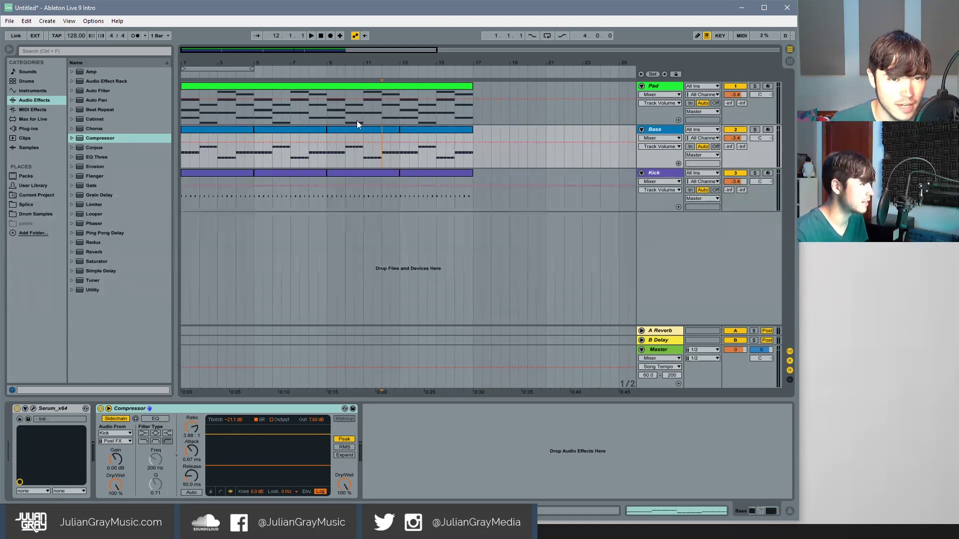
{"action": "left_click", "coordinate": [321, 67]}
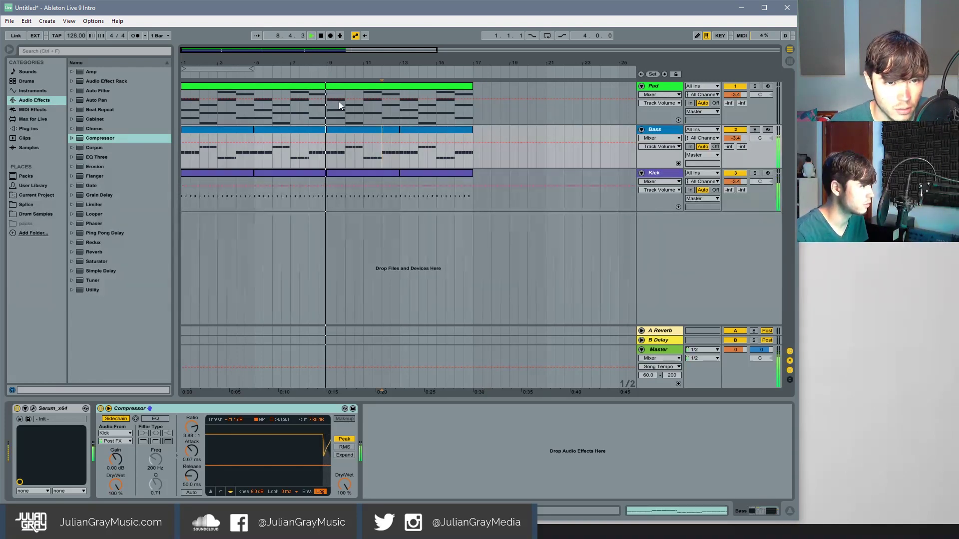
{"action": "left_click", "coordinate": [659, 174]}
{"action": "left_click", "coordinate": [669, 130]}
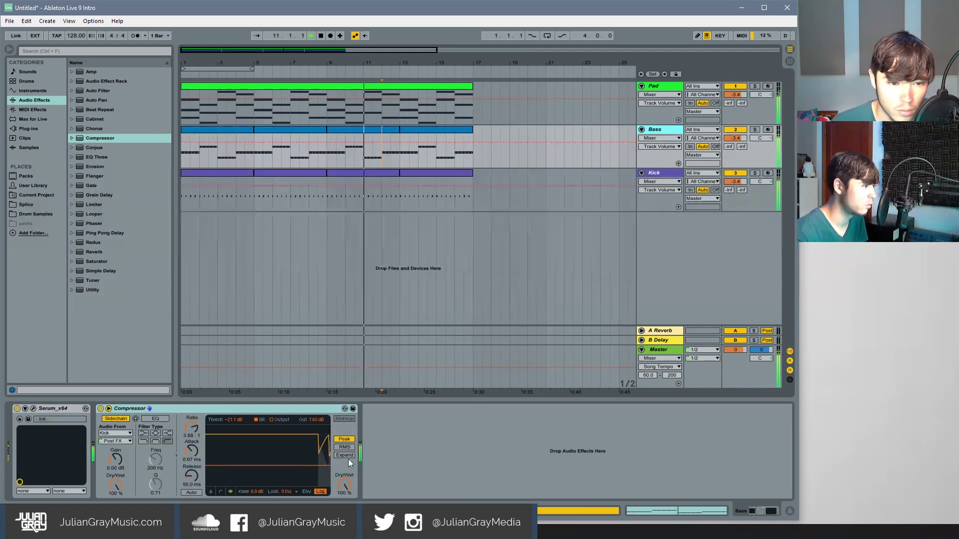
{"action": "left_click", "coordinate": [211, 492]}
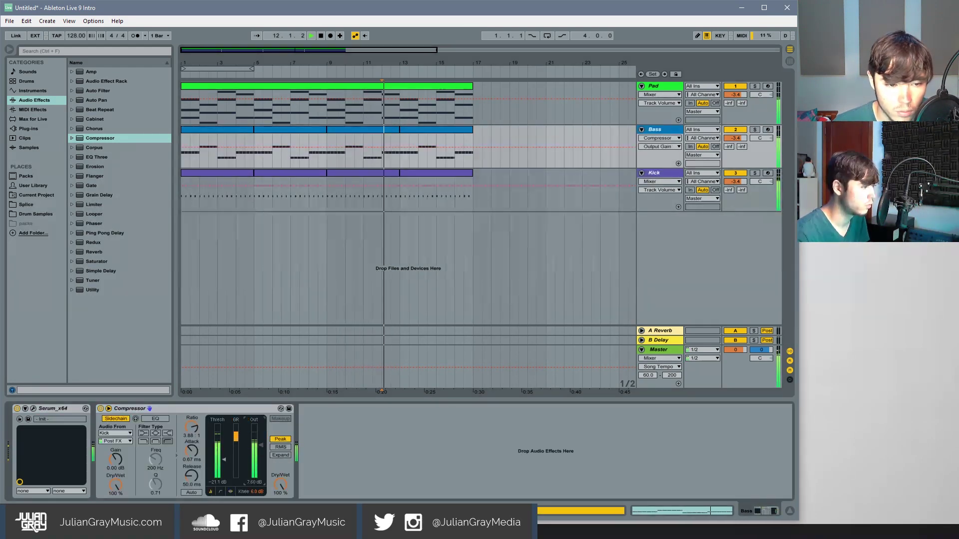
{"action": "left_click_drag", "start_coordinate": [257, 447], "coordinate": [257, 450]}
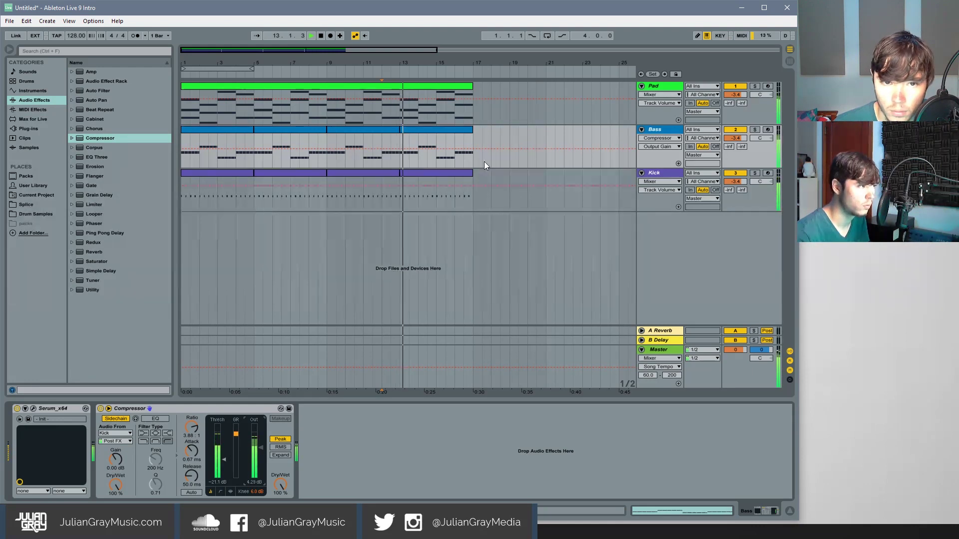
- Look through the Bass, Kick and Pad device chains from bar 17 at the end of the clips
{"action": "left_click", "coordinate": [472, 160]}
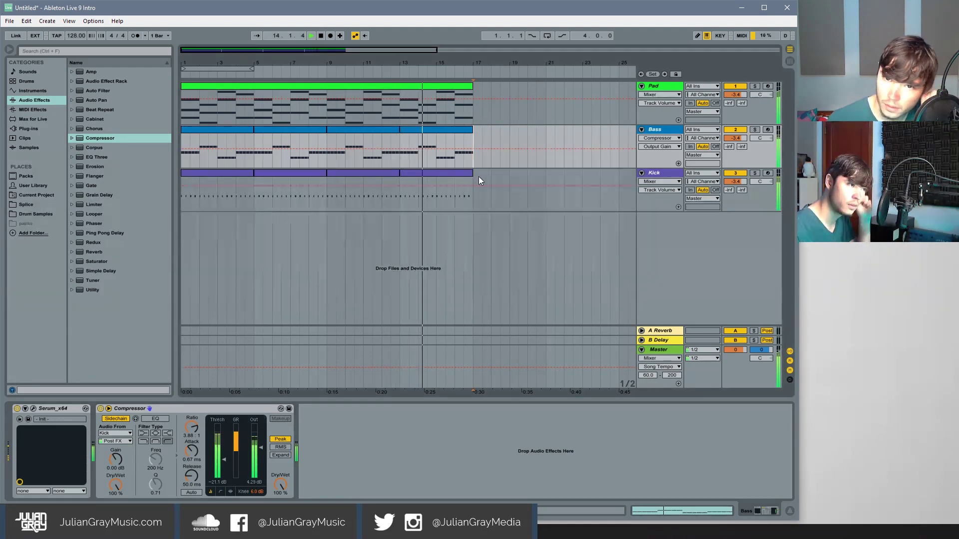
{"action": "left_click", "coordinate": [478, 176]}
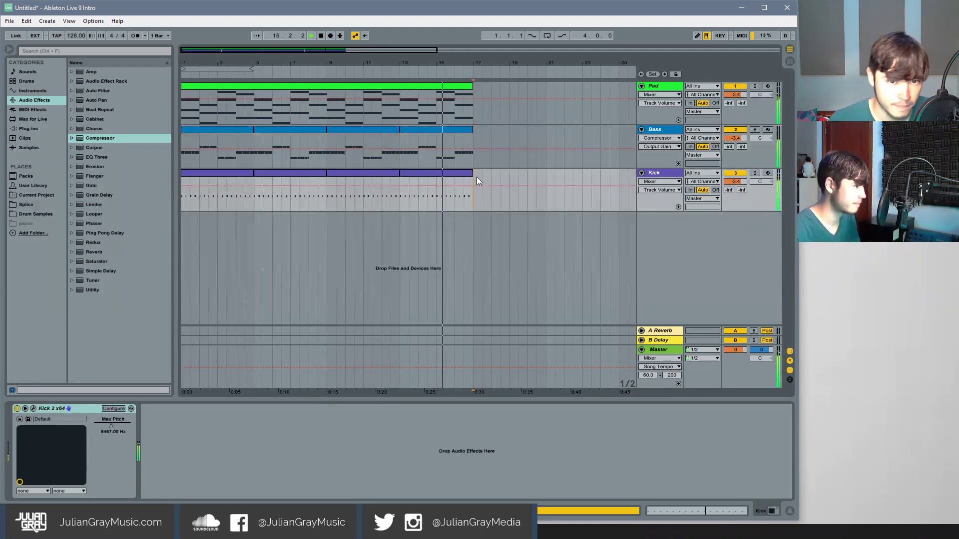
{"action": "left_click", "coordinate": [477, 140]}
{"action": "left_click", "coordinate": [473, 108]}
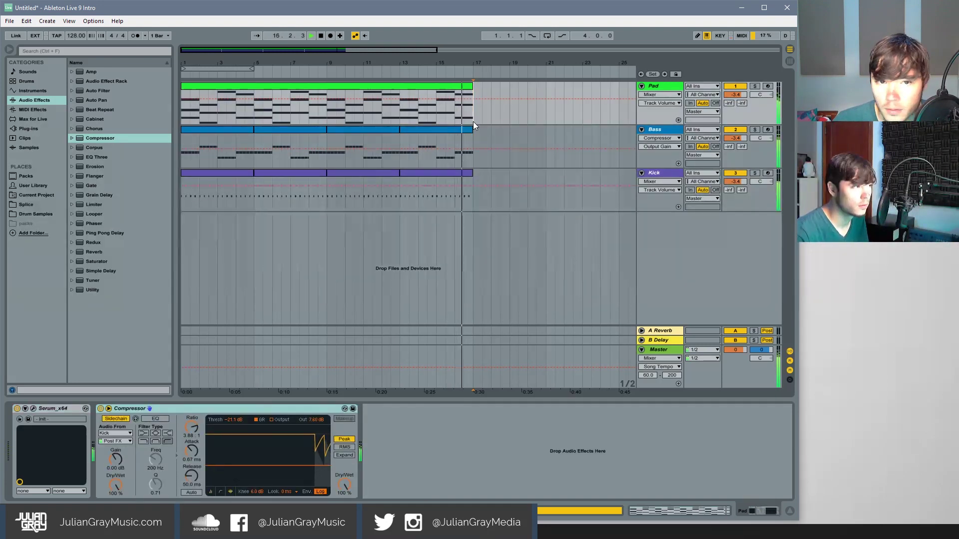
{"action": "left_click", "coordinate": [473, 139]}
- Restart playback from the beginning of the arrangement and place the insertion point at bar 17 on the Bass track
{"action": "left_click", "coordinate": [321, 36]}
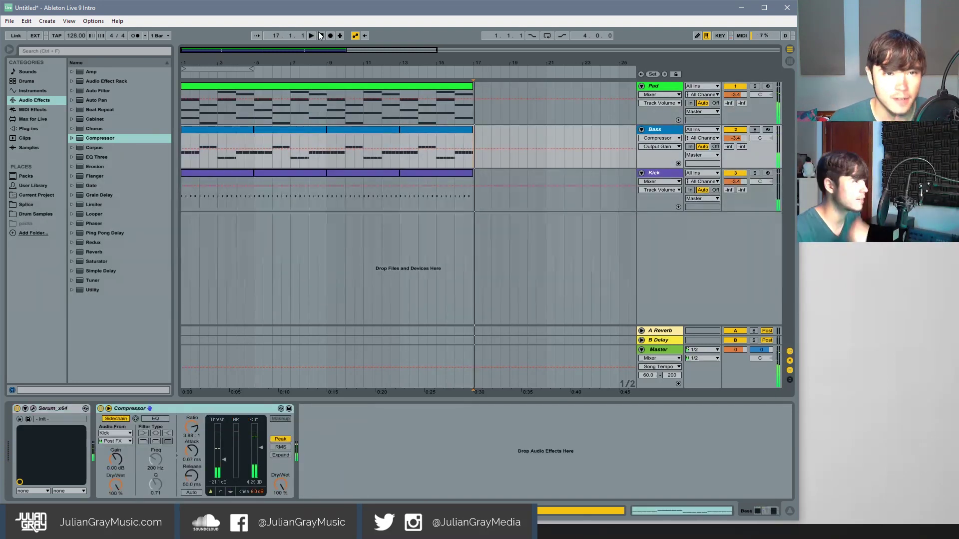
{"action": "left_click", "coordinate": [321, 36]}
{"action": "left_click", "coordinate": [311, 36]}
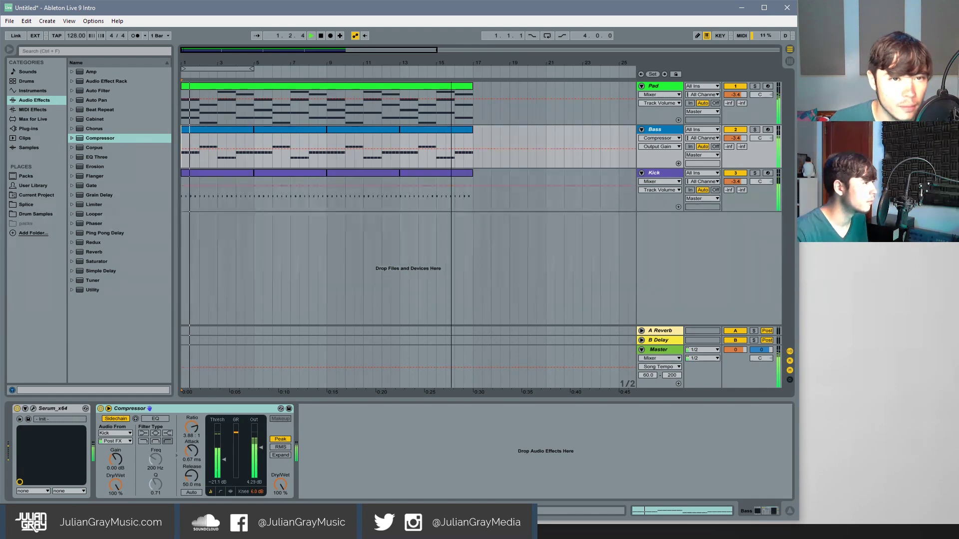
{"action": "key", "text": "minus"}
{"action": "left_click", "coordinate": [407, 134]}
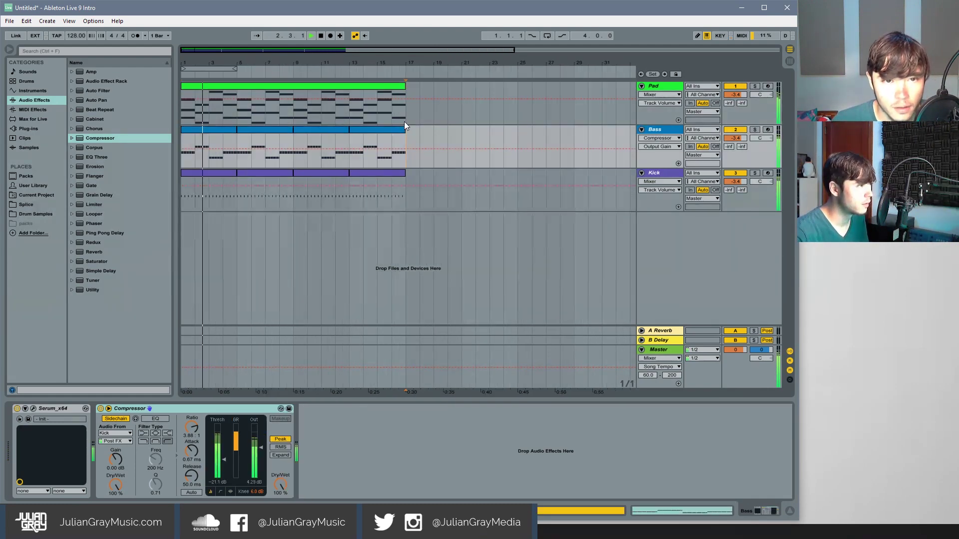
- Stop playback and add an EQ Three after the Compressor on the Pad track
{"action": "left_click", "coordinate": [406, 118]}
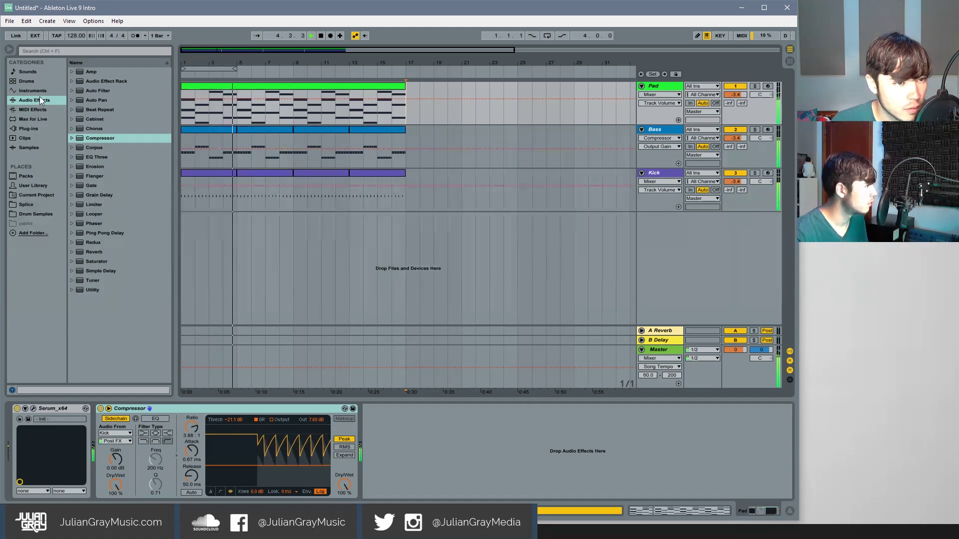
{"action": "key", "text": "space"}
{"action": "left_click", "coordinate": [90, 157]}
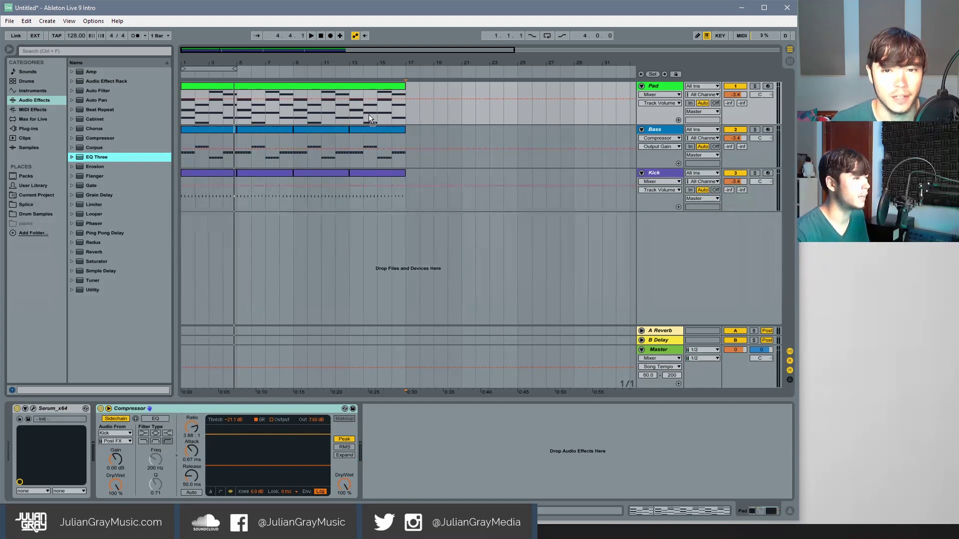
{"action": "left_click_drag", "start_coordinate": [406, 111], "coordinate": [324, 100]}
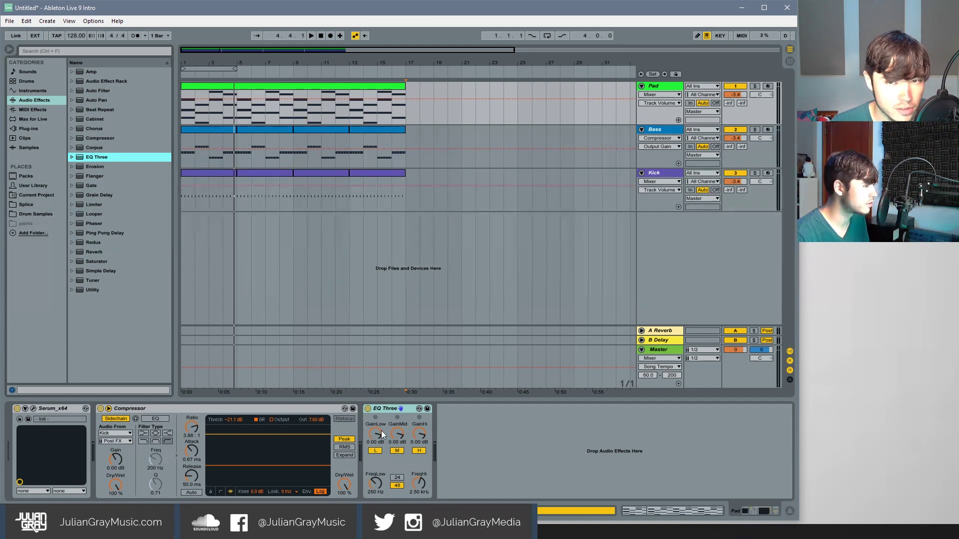
{"action": "left_click", "coordinate": [672, 86]}
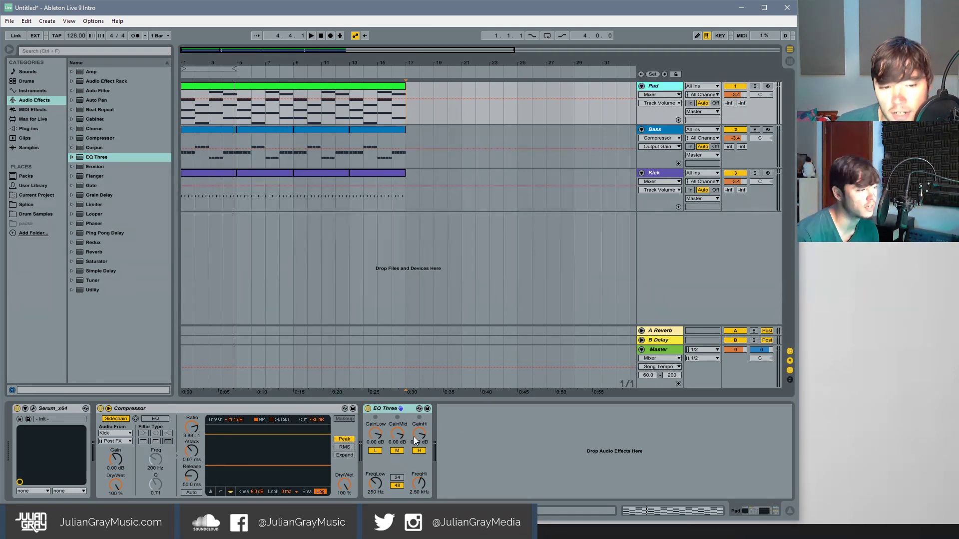
- Cut the Pad's EQ Three high gain to about -10.2 dB and its low gain to about -7.01 dB
{"action": "left_click_drag", "start_coordinate": [413, 436], "coordinate": [413, 458]}
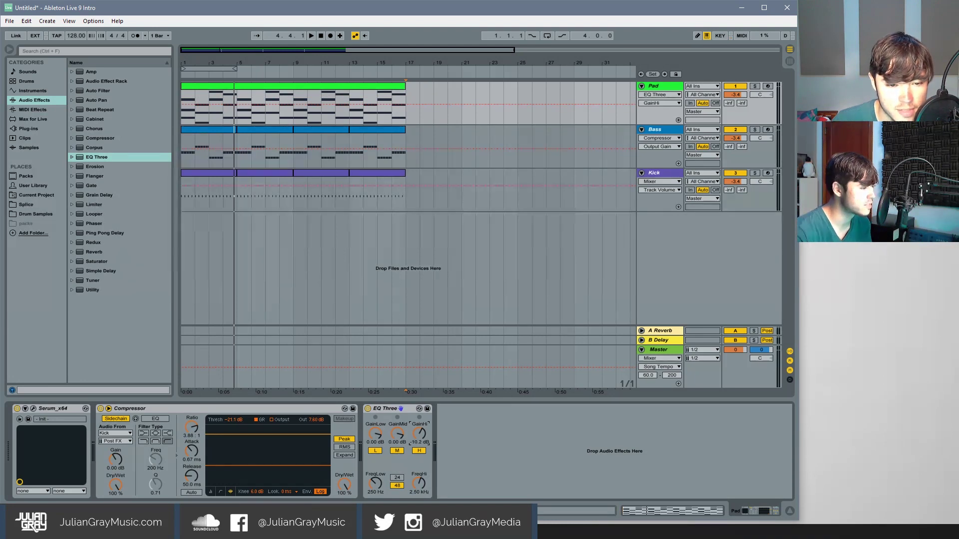
{"action": "left_click", "coordinate": [377, 435]}
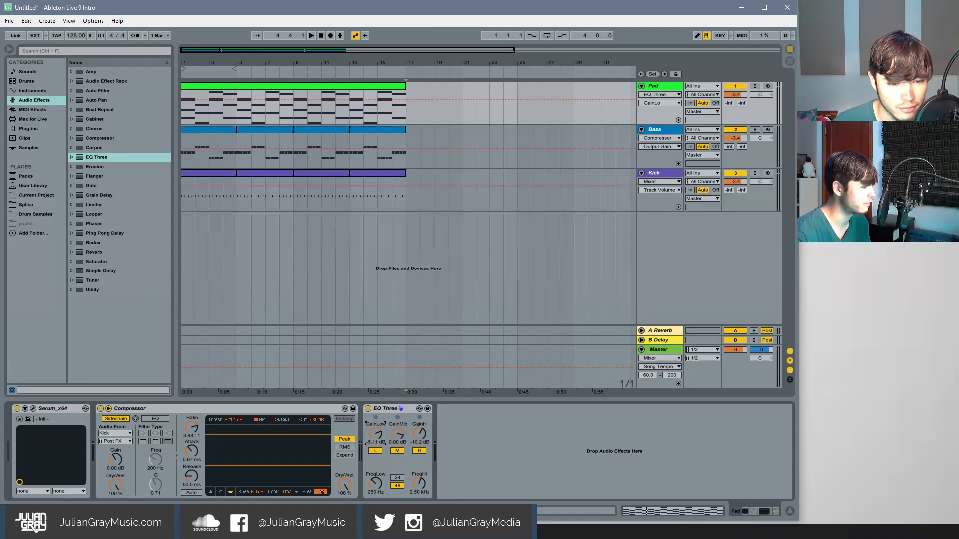
{"action": "left_click_drag", "start_coordinate": [375, 435], "coordinate": [370, 439]}
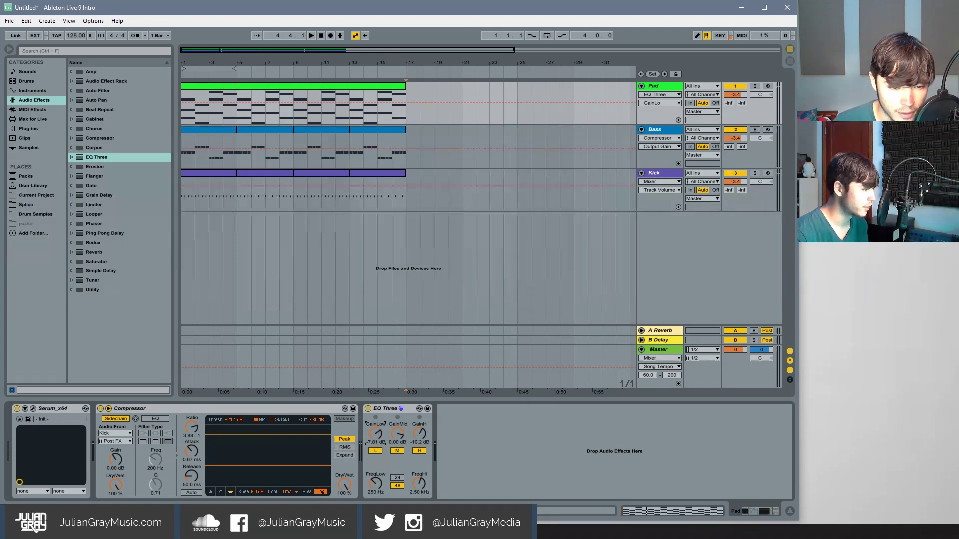
{"action": "left_click_drag", "start_coordinate": [376, 435], "coordinate": [376, 433]}
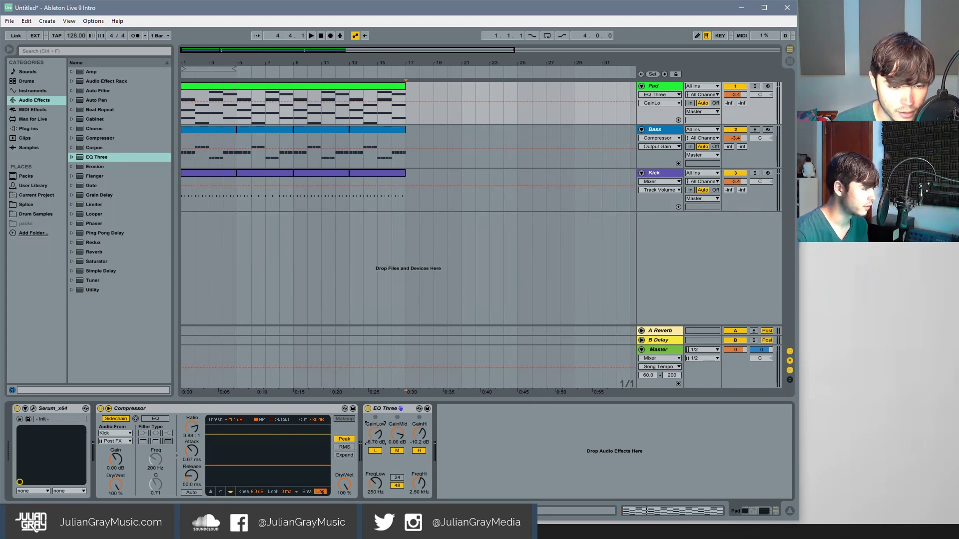
{"action": "left_click", "coordinate": [666, 83]}
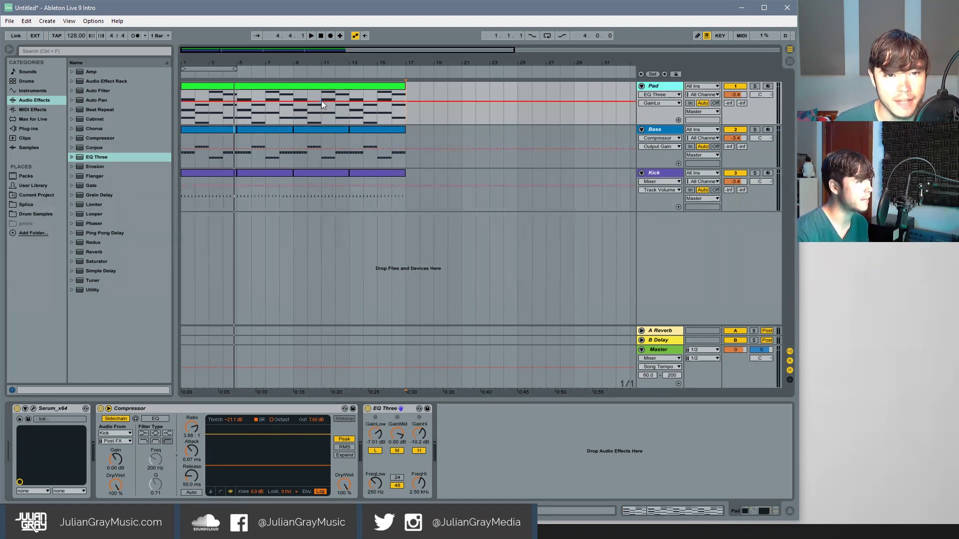
- Set the Pad's EQ Three high gain to about -7.33 dB and its low crossover frequency to about 402 Hz
{"action": "left_click", "coordinate": [350, 145]}
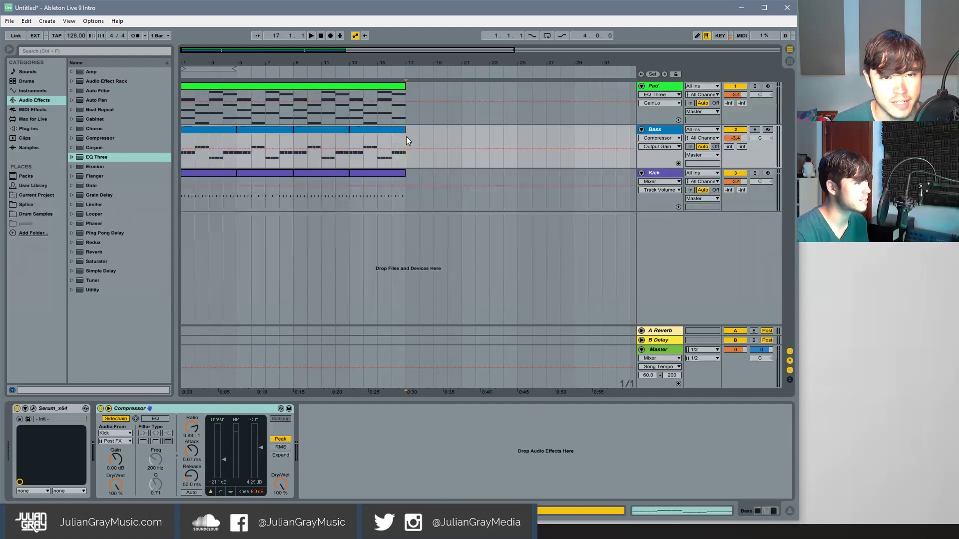
{"action": "left_click", "coordinate": [365, 121]}
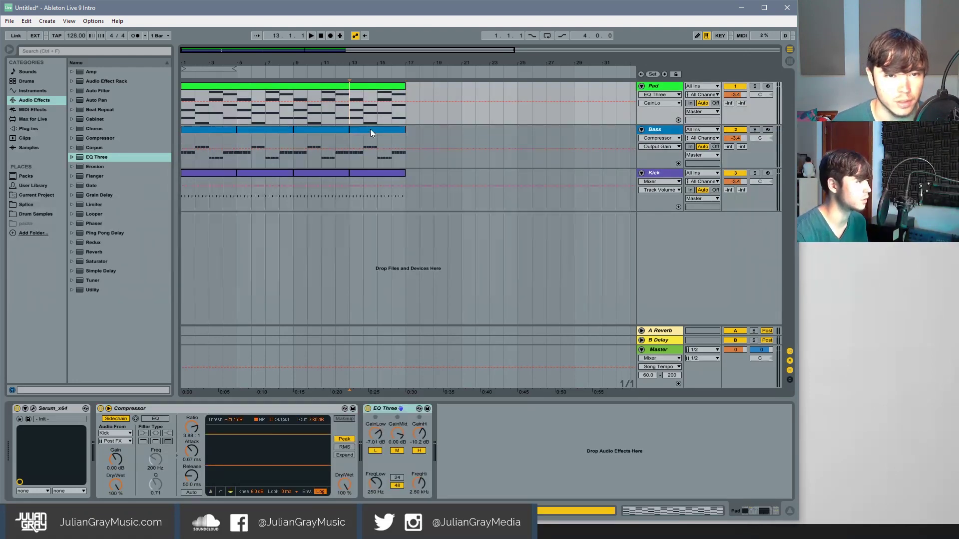
{"action": "left_click_drag", "start_coordinate": [428, 434], "coordinate": [428, 430]}
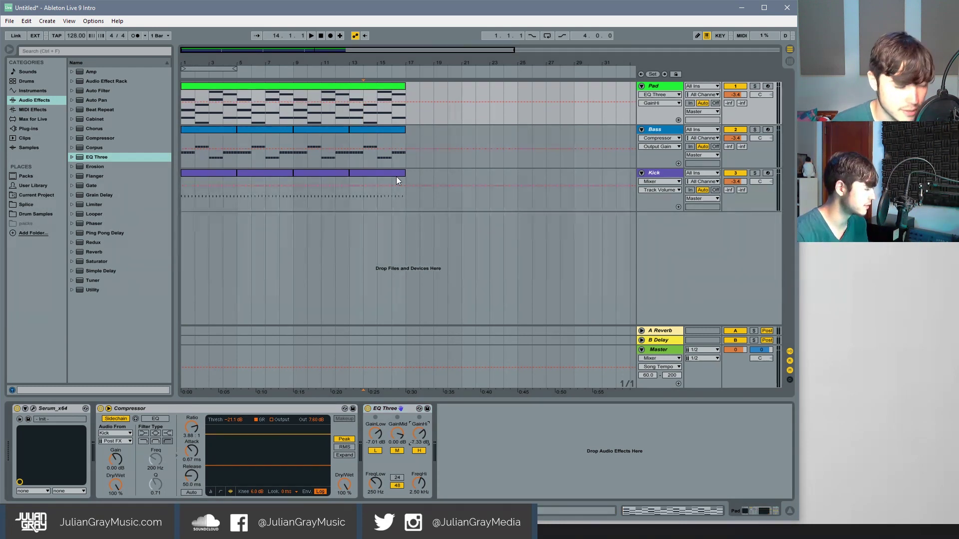
{"action": "left_click", "coordinate": [406, 82]}
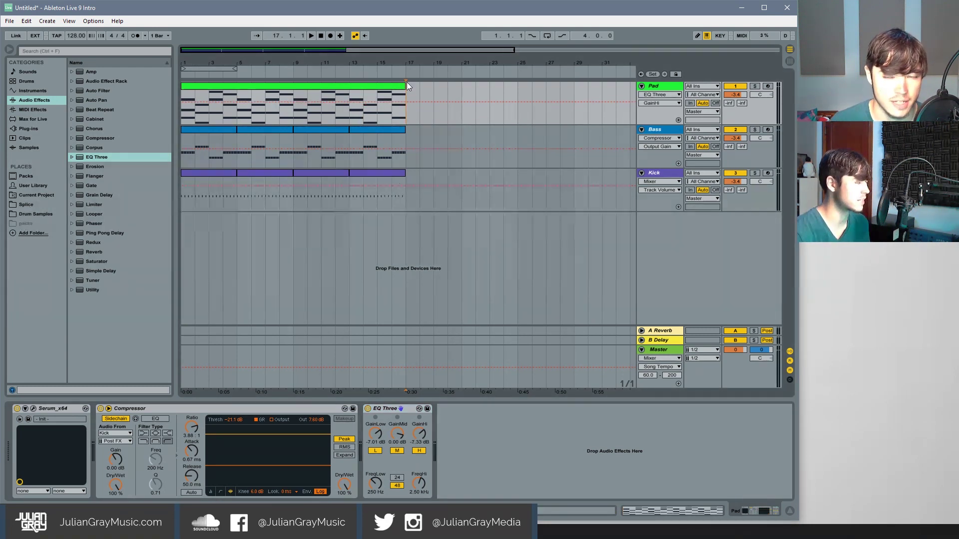
{"action": "left_click", "coordinate": [380, 485]}
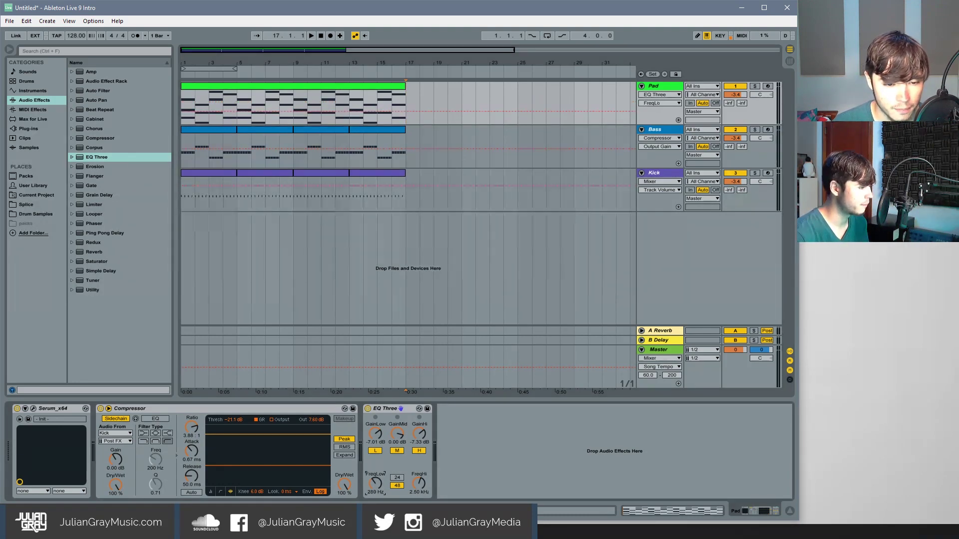
{"action": "left_click_drag", "start_coordinate": [375, 483], "coordinate": [375, 480]}
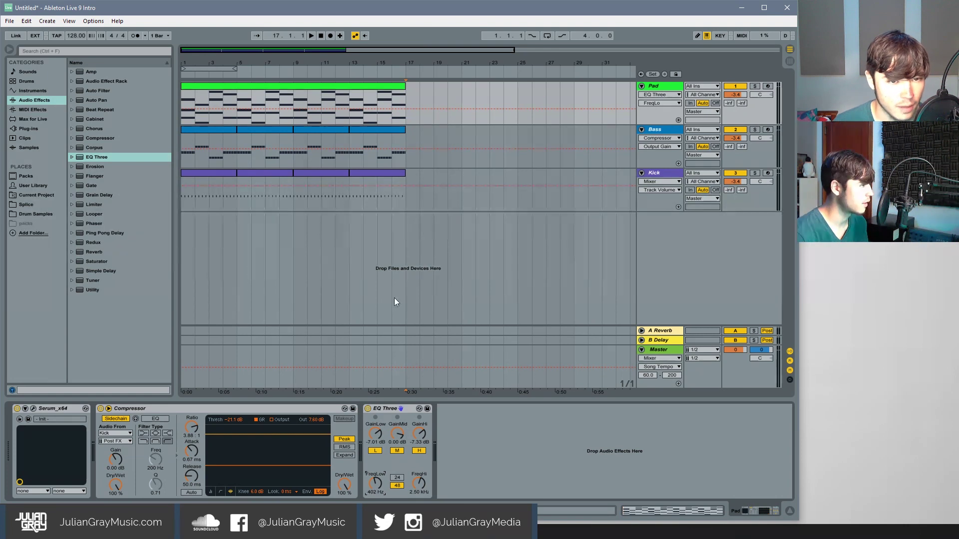
- Play the arrangement from bar 9 while checking the Pad, Bass and Kick device chains, and stop near bar 17
{"action": "left_click", "coordinate": [414, 158]}
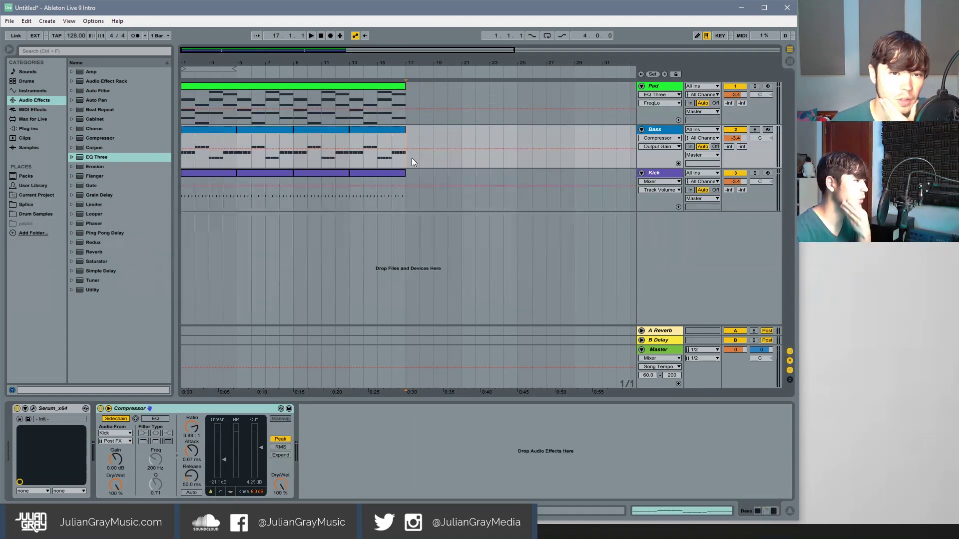
{"action": "left_click", "coordinate": [405, 100]}
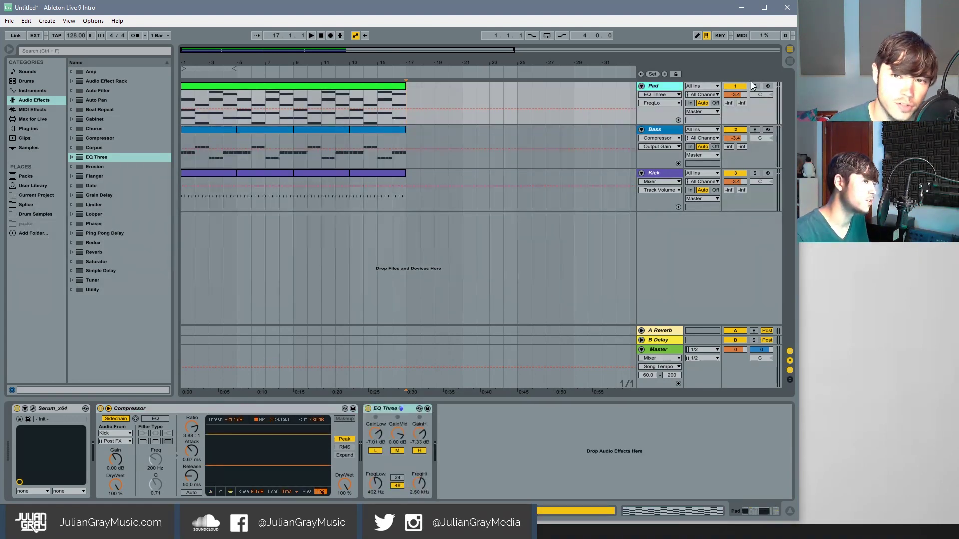
{"action": "left_click", "coordinate": [294, 100]}
{"action": "key", "text": "space"}
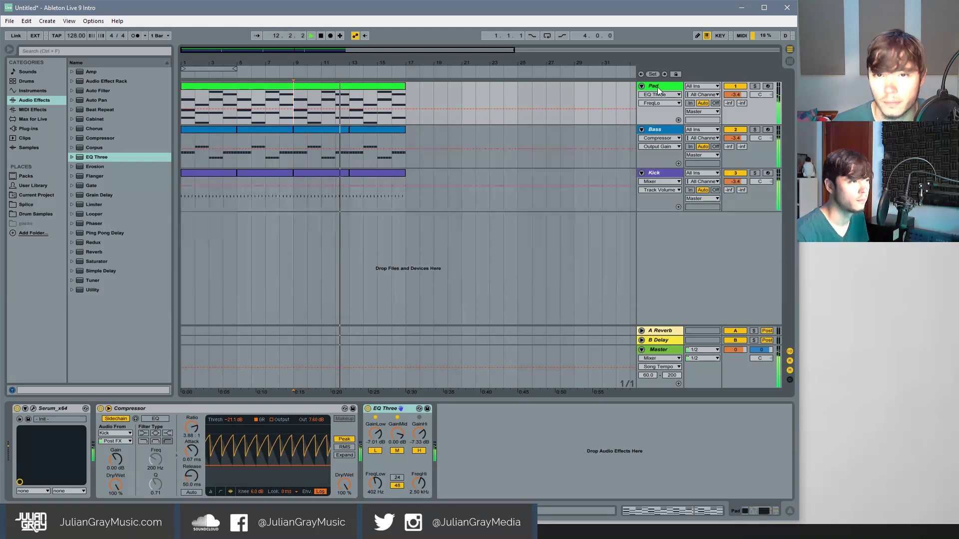
{"action": "left_click", "coordinate": [671, 133]}
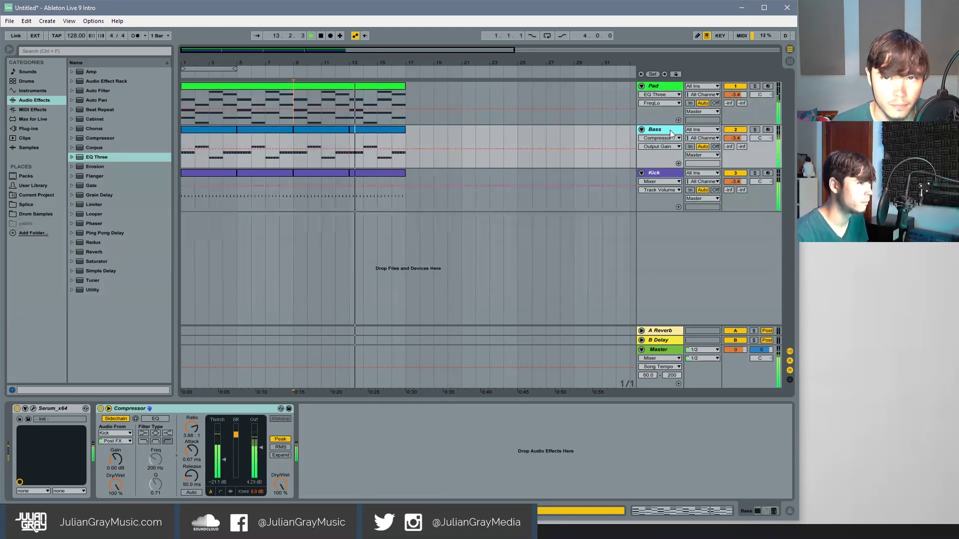
{"action": "left_click", "coordinate": [669, 174]}
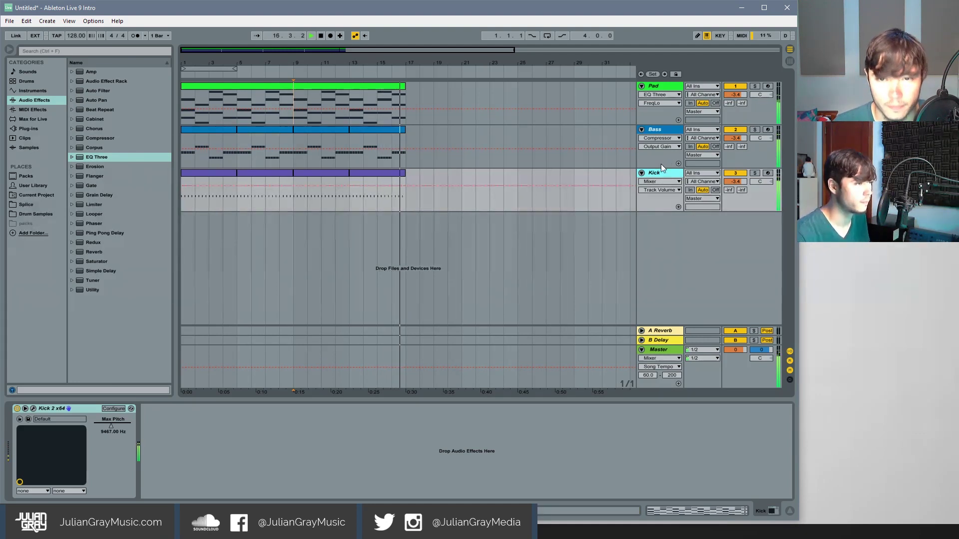
{"action": "key", "text": "space"}
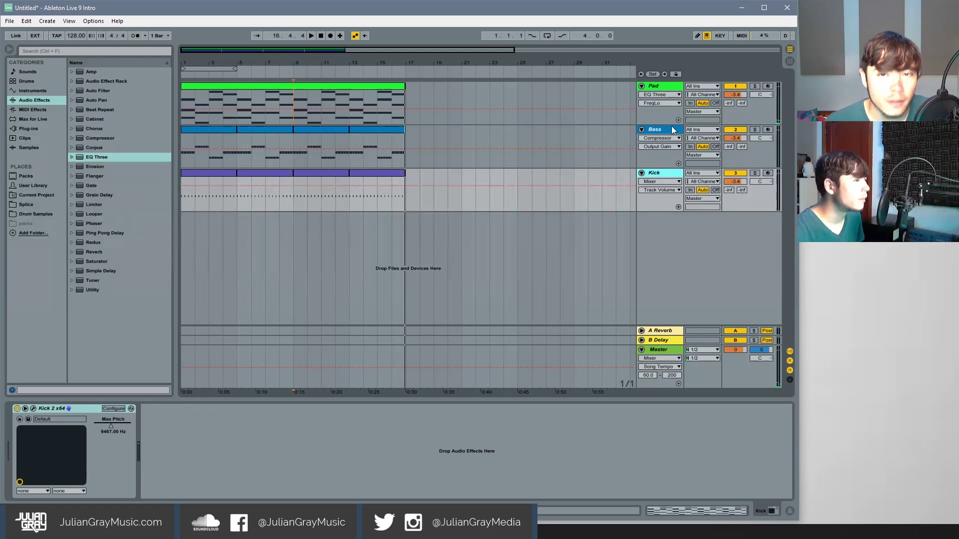
- Insert a new MIDI track below the Pad and load Serum_x64 on it, placing the plug-in window higher up
{"action": "right_click", "coordinate": [657, 83]}
{"action": "left_click", "coordinate": [681, 160]}
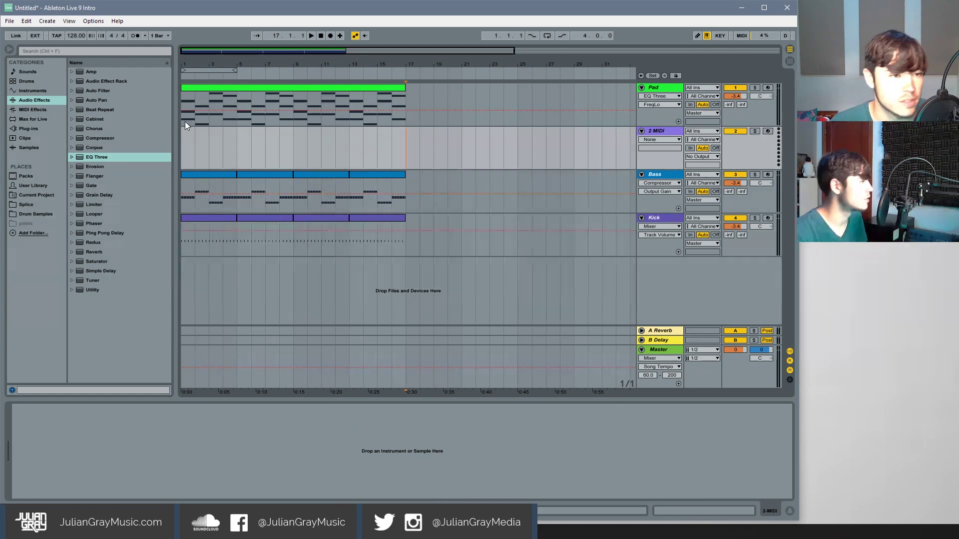
{"action": "left_click", "coordinate": [31, 129]}
{"action": "left_click", "coordinate": [102, 225]}
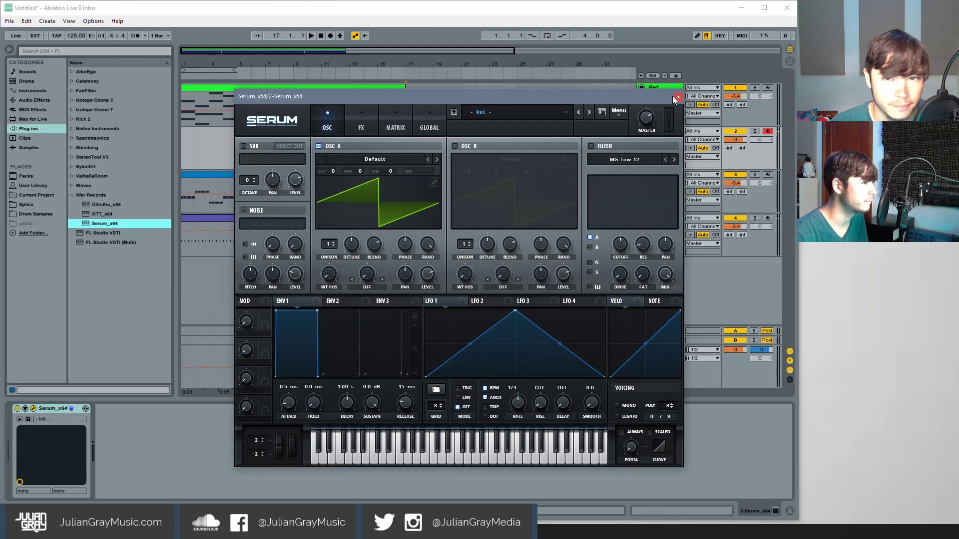
{"action": "left_click_drag", "start_coordinate": [663, 95], "coordinate": [672, 76]}
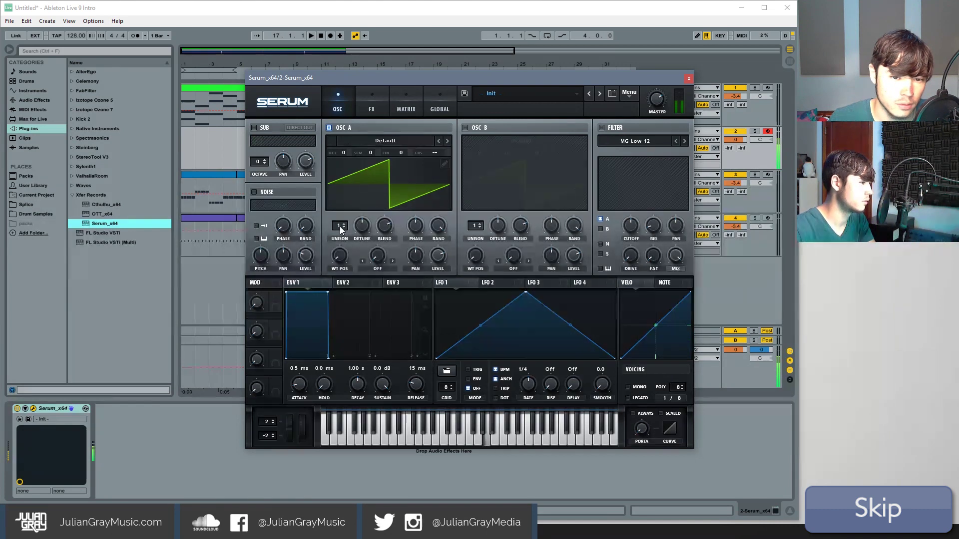
- Give Serum's oscillator A 7 unison voices with less detune, and enable the MG Low 12 filter with its cutoff at about 4332 Hz
{"action": "scroll", "coordinate": [339, 227], "scroll_direction": "up", "scroll_amount": 2}
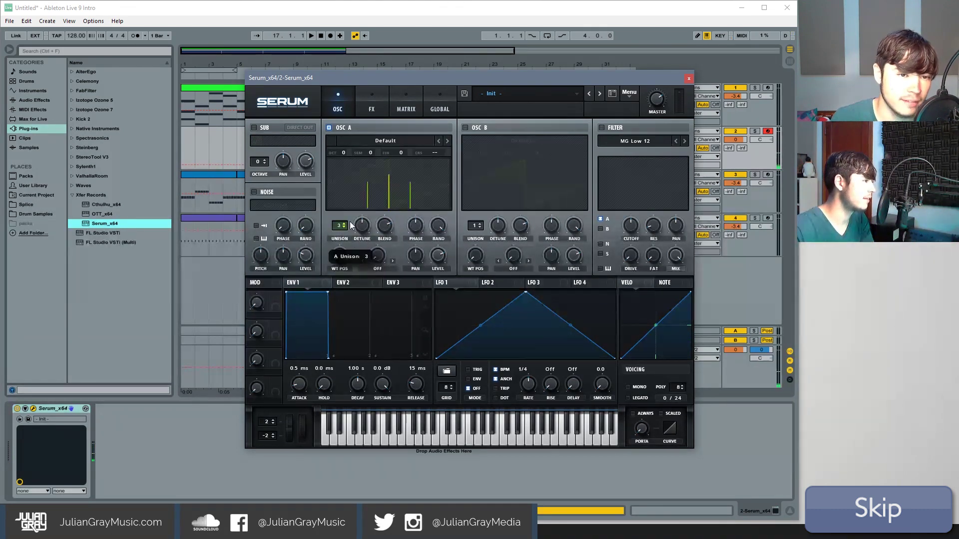
{"action": "scroll", "coordinate": [354, 224], "scroll_direction": "up", "scroll_amount": 4}
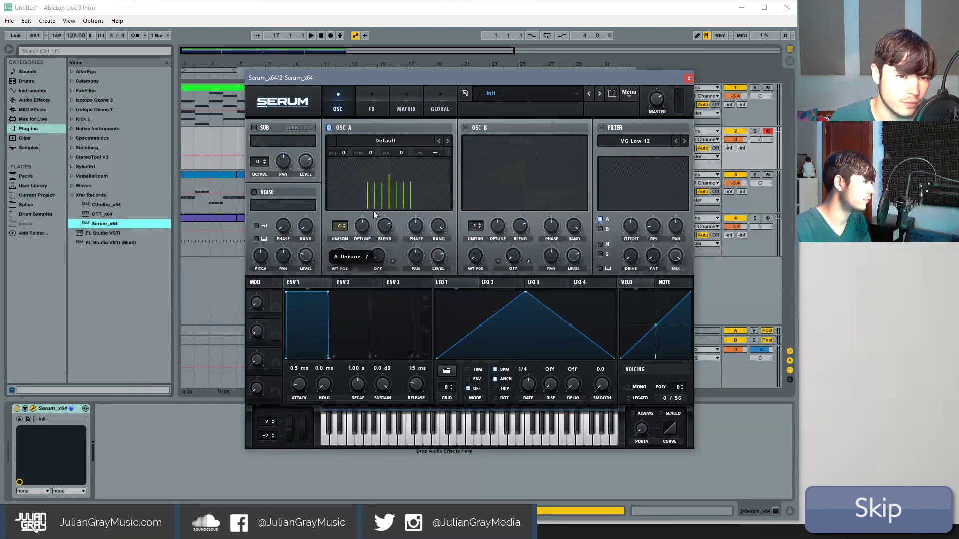
{"action": "mouse_move", "coordinate": [364, 225]}
{"action": "left_mouse_down"}
{"action": "mouse_move", "coordinate": [363, 247]}
{"action": "mouse_move", "coordinate": [349, 227]}
{"action": "left_mouse_up"}
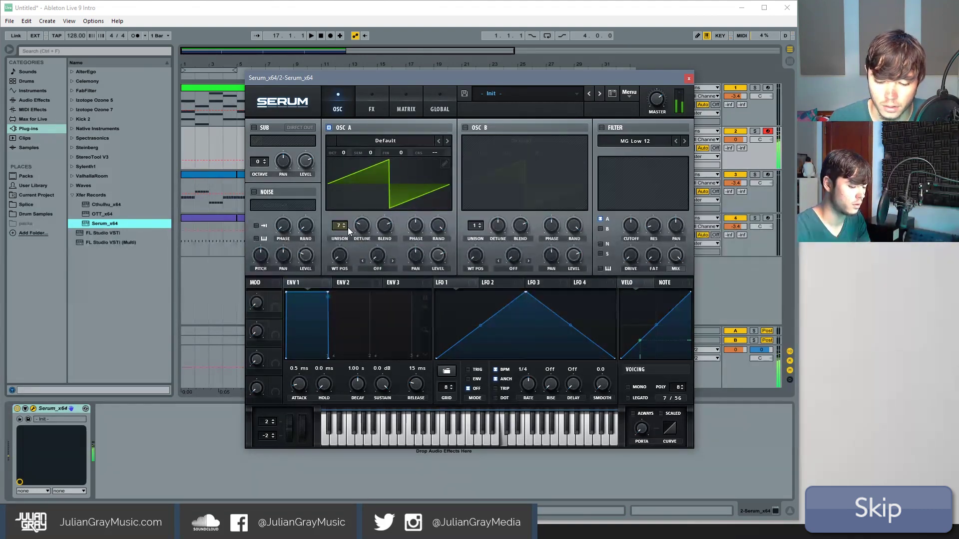
{"action": "left_click", "coordinate": [601, 128]}
{"action": "left_click_drag", "start_coordinate": [631, 227], "coordinate": [643, 221]}
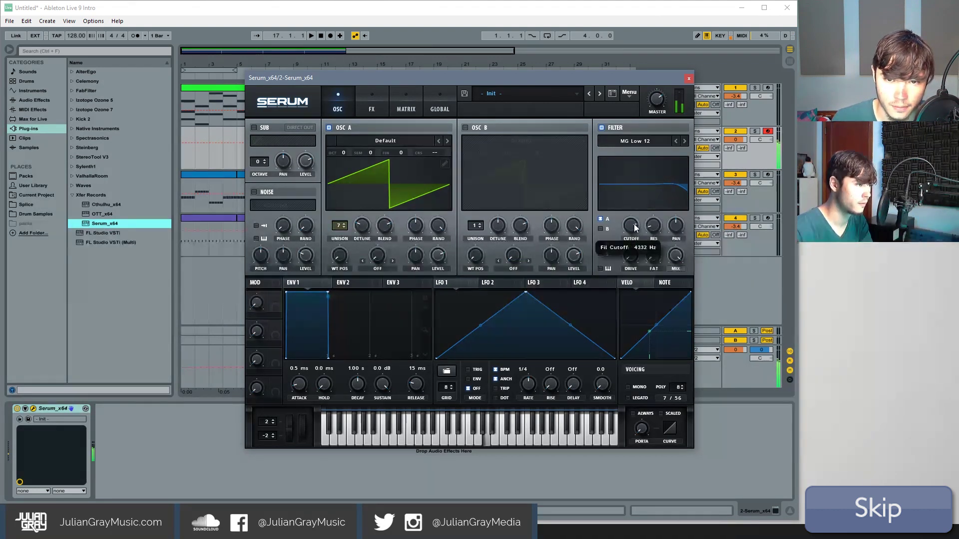
- Enable Serum's Hall reverb effect and set the Env 1 attack to about 88 ms
{"action": "left_click", "coordinate": [376, 97]}
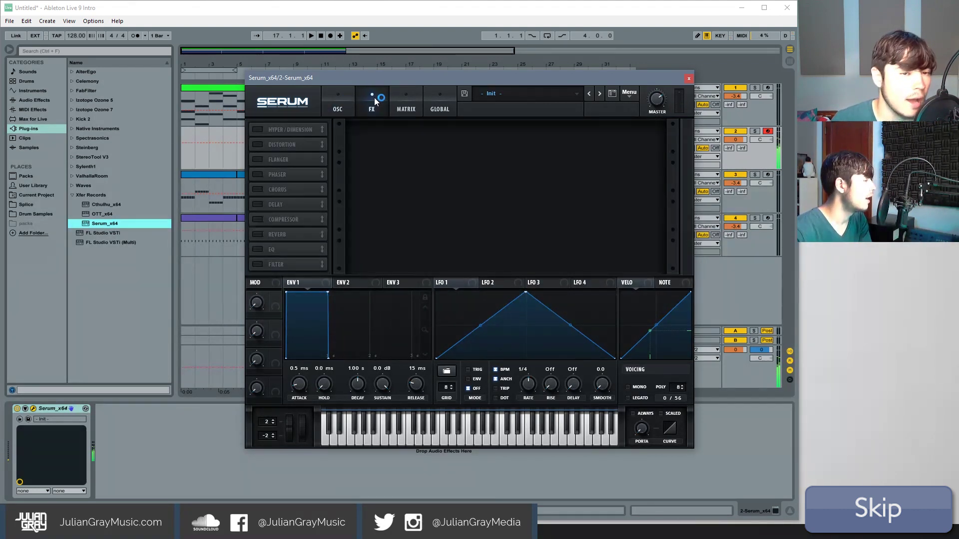
{"action": "left_click", "coordinate": [258, 234]}
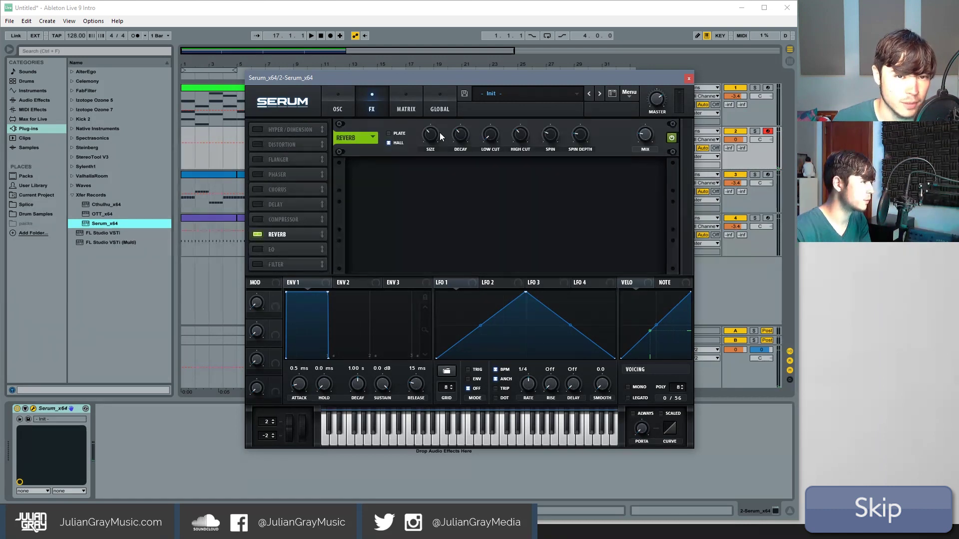
{"action": "mouse_move", "coordinate": [431, 139]}
{"action": "mouse_move", "coordinate": [652, 138]}
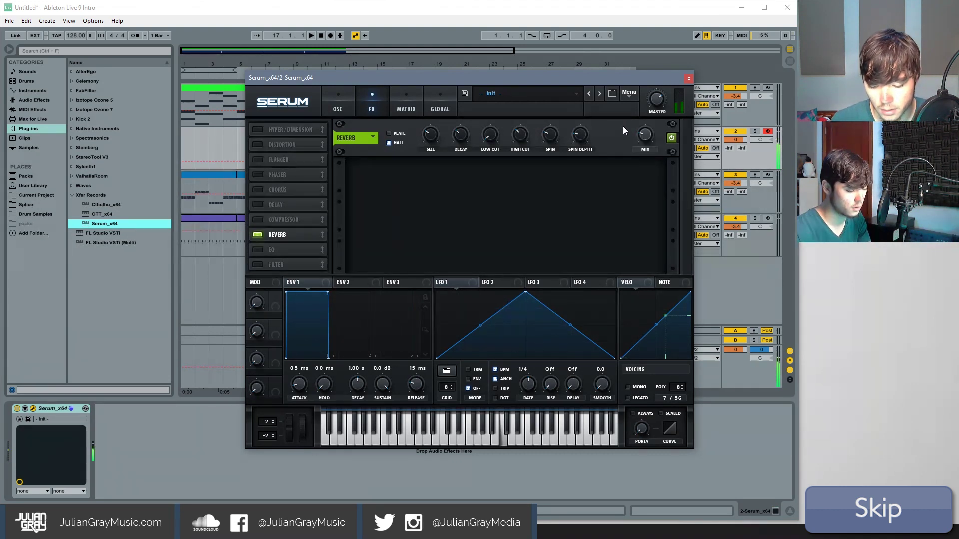
{"action": "left_click", "coordinate": [338, 103]}
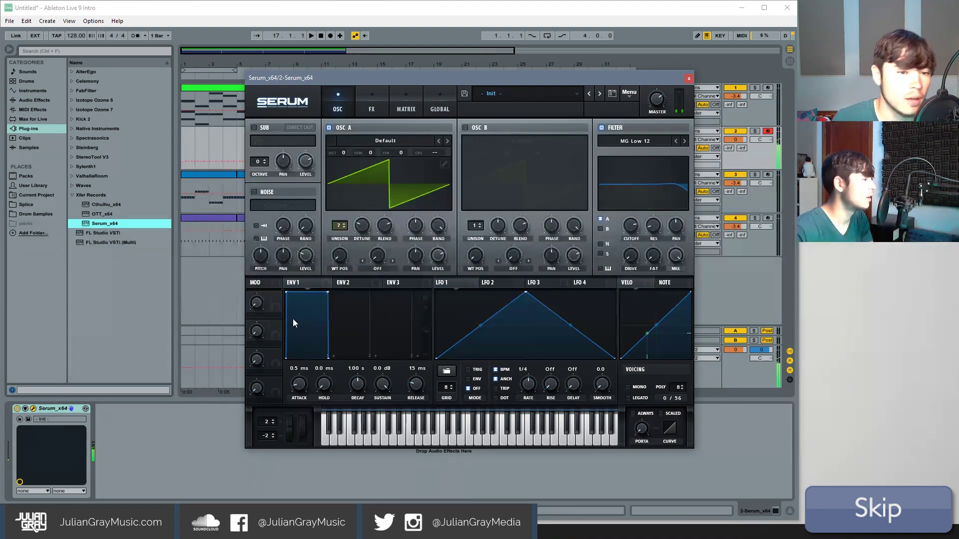
{"action": "left_click_drag", "start_coordinate": [305, 395], "coordinate": [308, 392]}
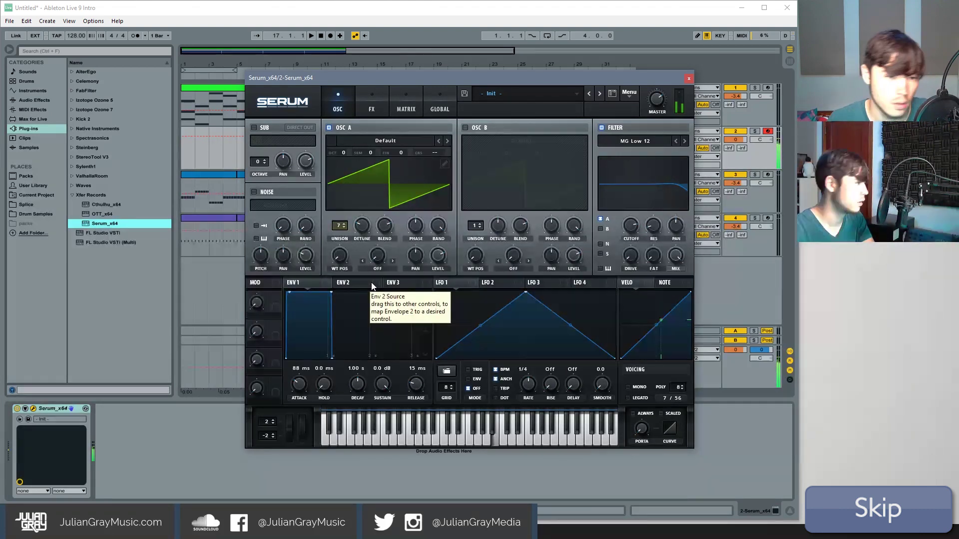
- Map Env 2 to the filter cutoff and shape it with 0.0 ms attack, about 1.14 s decay and 0% sustain
{"action": "left_click", "coordinate": [358, 282]}
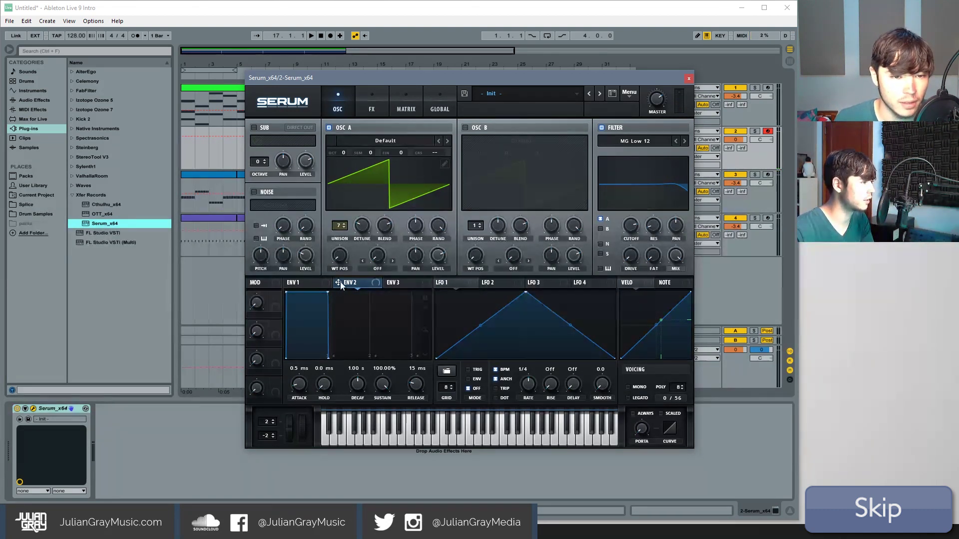
{"action": "mouse_move", "coordinate": [628, 227]}
{"action": "left_mouse_down"}
{"action": "mouse_move", "coordinate": [614, 214]}
{"action": "mouse_move", "coordinate": [628, 215]}
{"action": "left_mouse_up"}
{"action": "left_click_drag", "start_coordinate": [328, 293], "coordinate": [293, 406]}
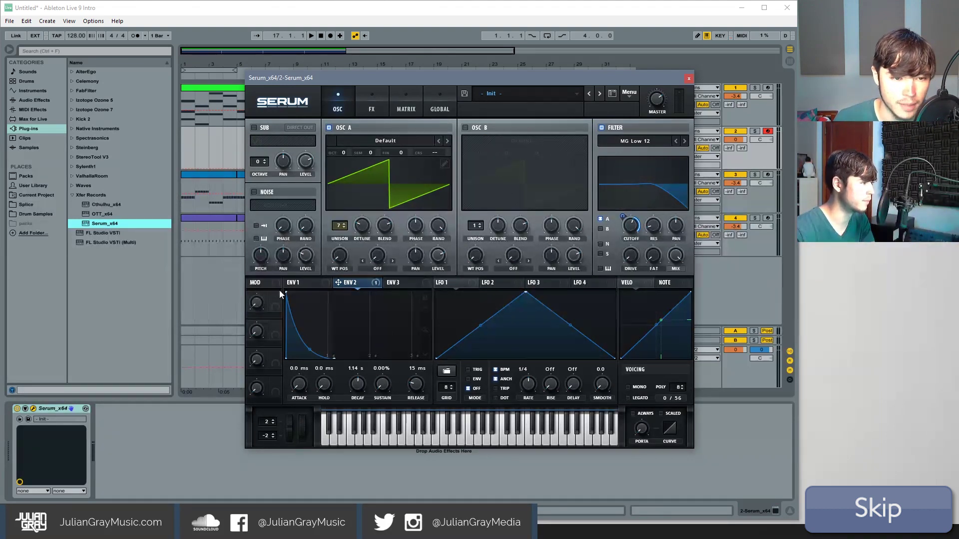
- Audition the Serum patch with a few test notes while trying the filter resonance and oscillator A detune
{"action": "key", "text": "h"}
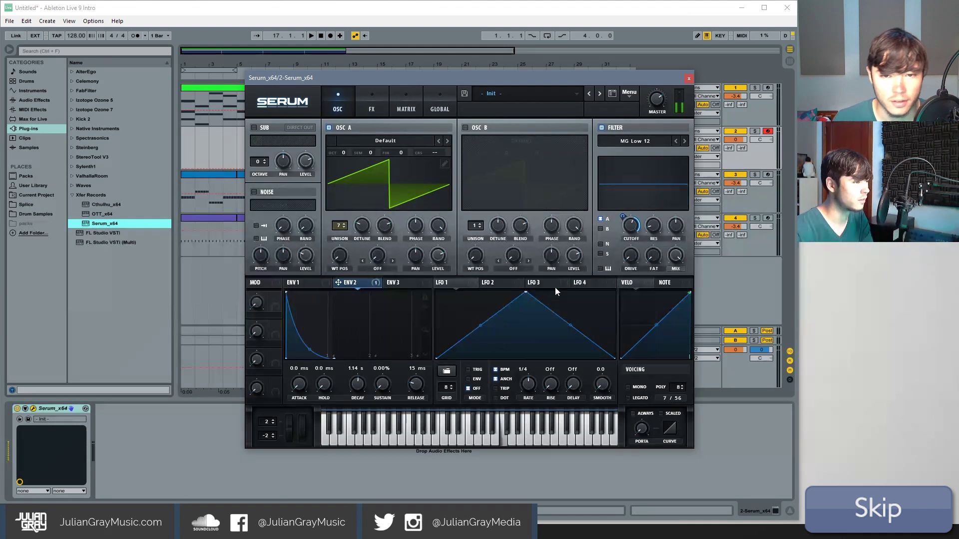
{"action": "key", "text": "g"}
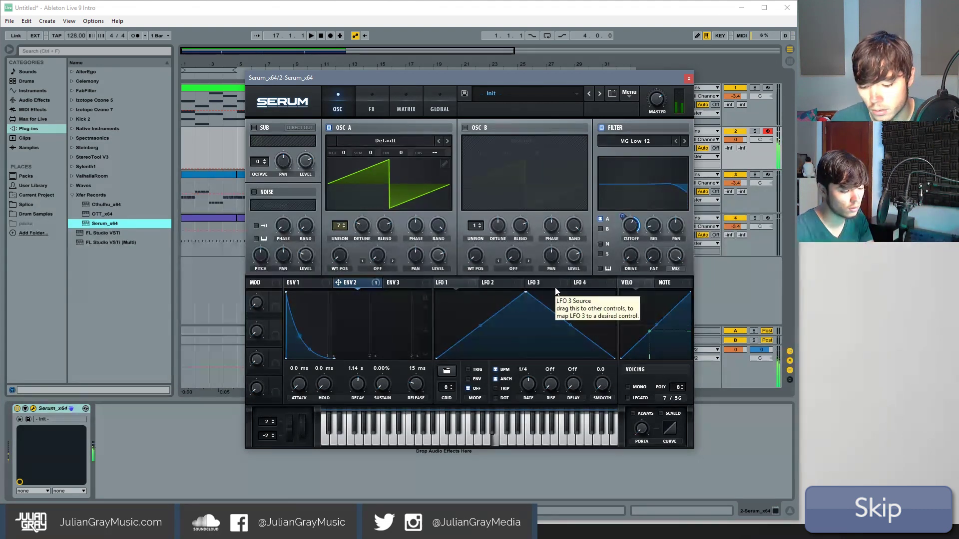
{"action": "key", "text": "d"}
{"action": "key", "text": "f"}
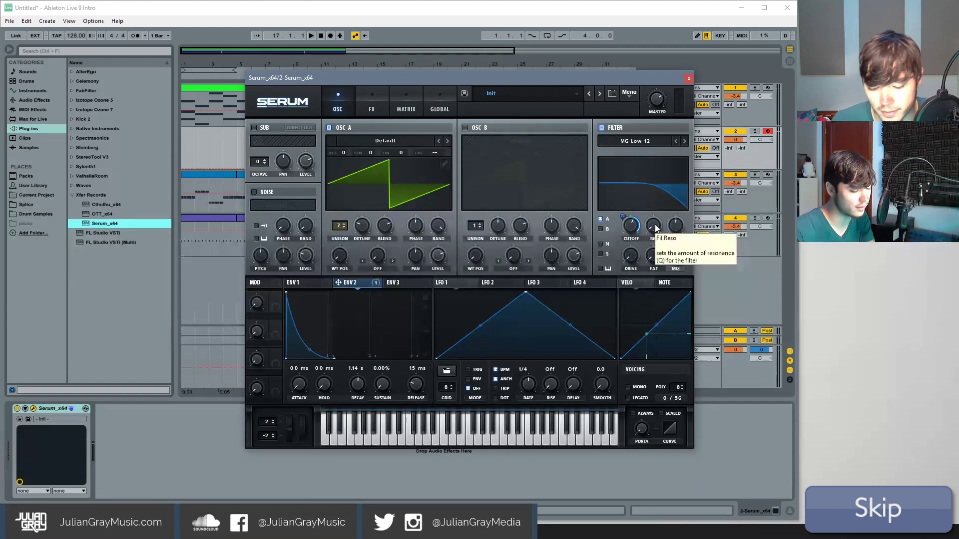
{"action": "left_click_drag", "start_coordinate": [655, 224], "coordinate": [617, 340]}
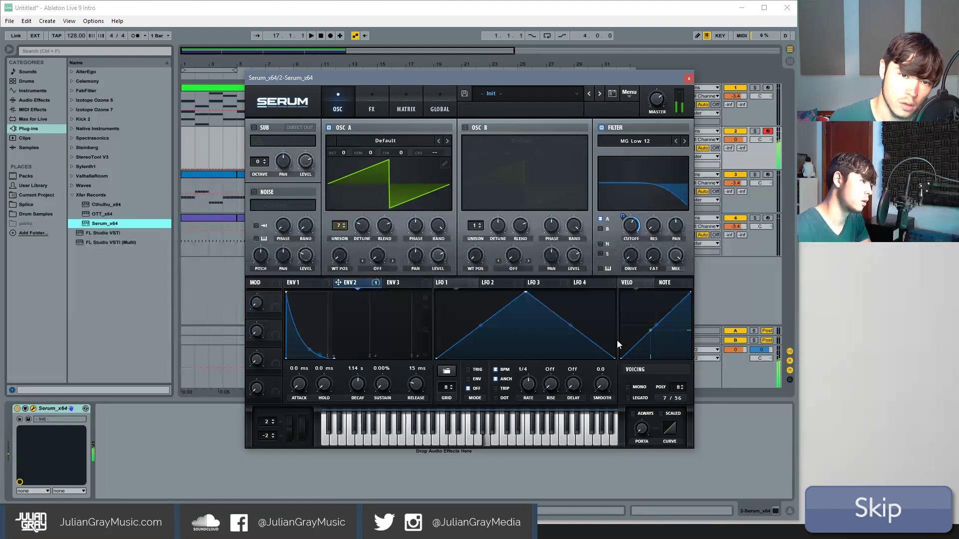
{"action": "left_click_drag", "start_coordinate": [367, 223], "coordinate": [367, 226]}
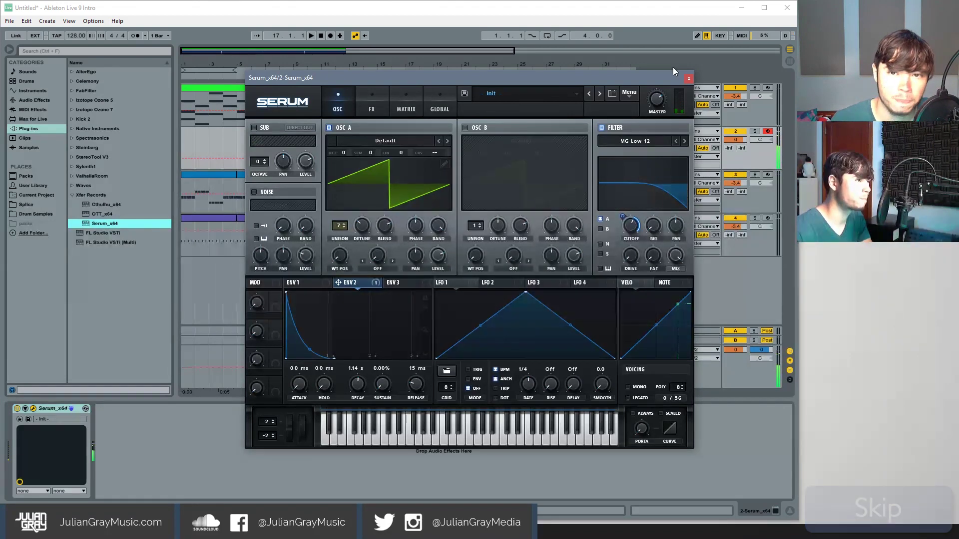
- Close the Serum window, play back the arrangement, and return the playback position to bar 1
{"action": "left_click", "coordinate": [688, 78]}
{"action": "left_click_drag", "start_coordinate": [298, 46], "coordinate": [287, 52]}
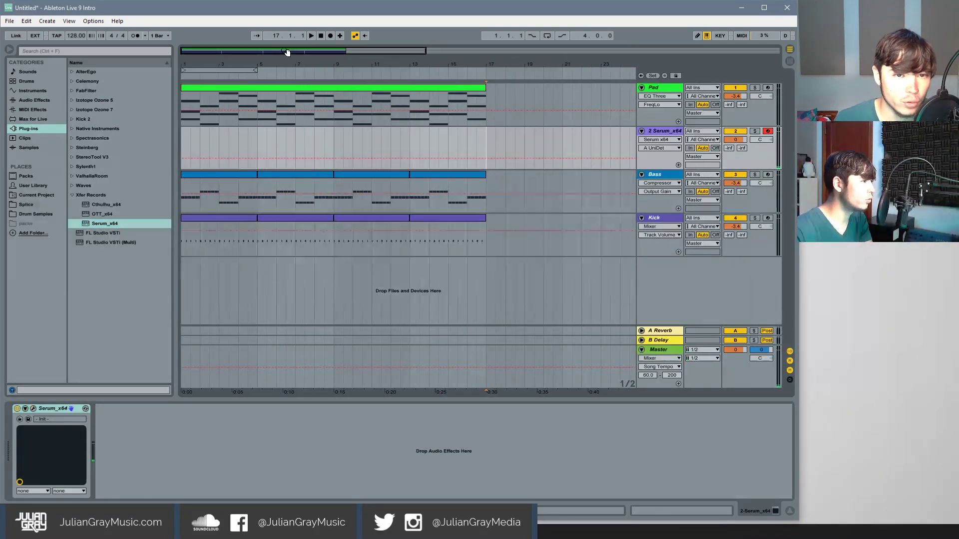
{"action": "left_click", "coordinate": [323, 34]}
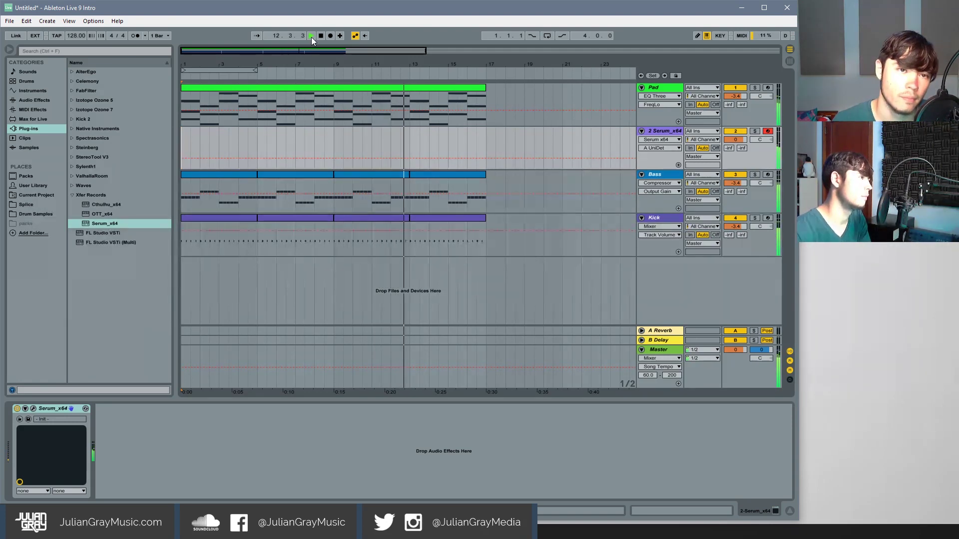
{"action": "left_click", "coordinate": [320, 36]}
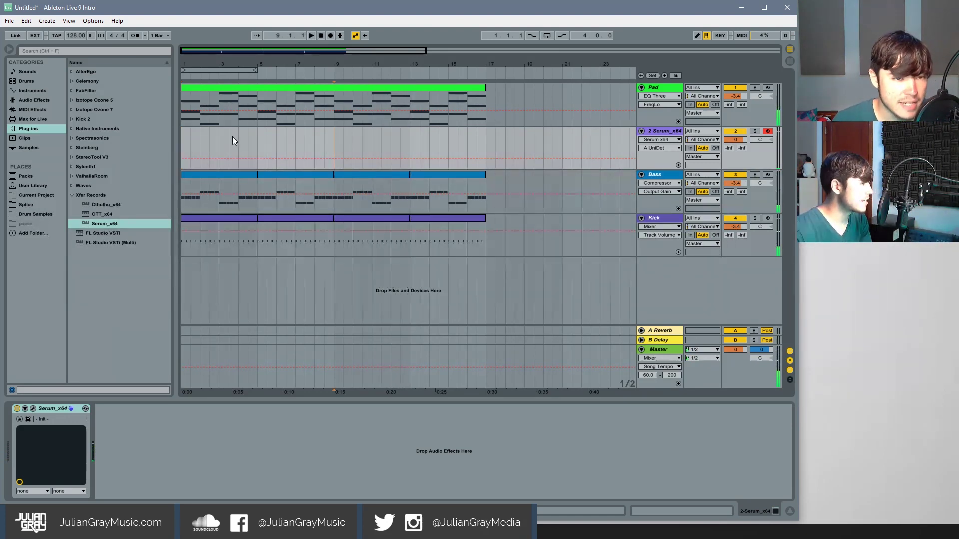
{"action": "left_click", "coordinate": [189, 149]}
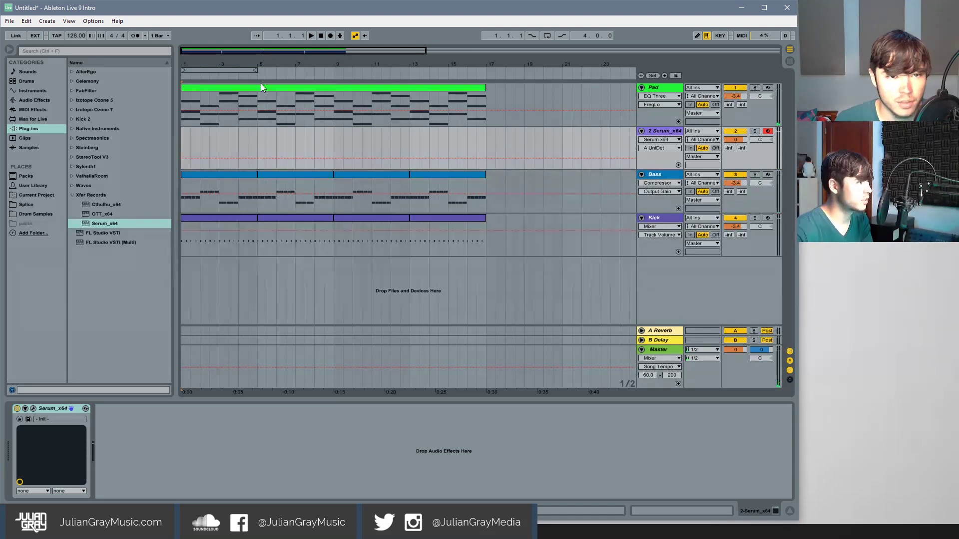
{"action": "left_click", "coordinate": [321, 35]}
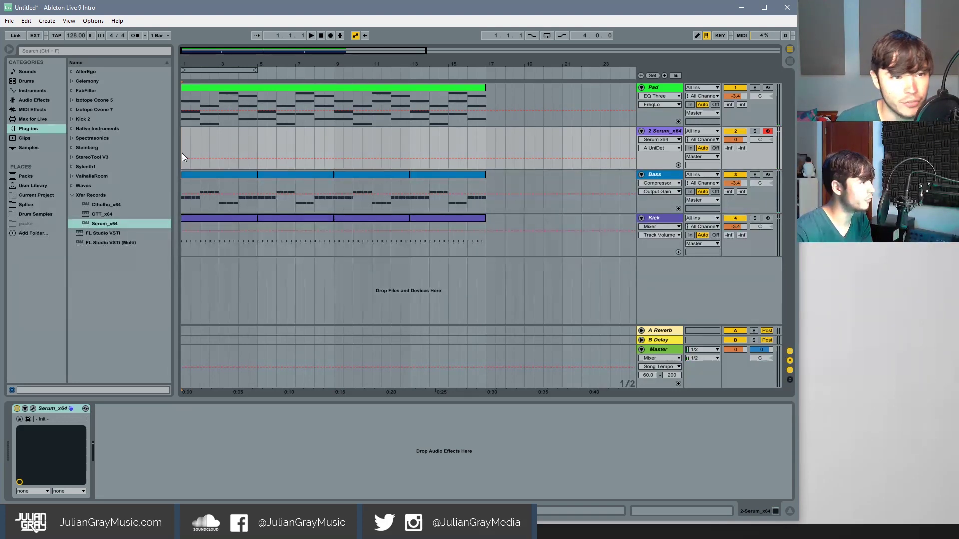
{"action": "right_click", "coordinate": [234, 138]}
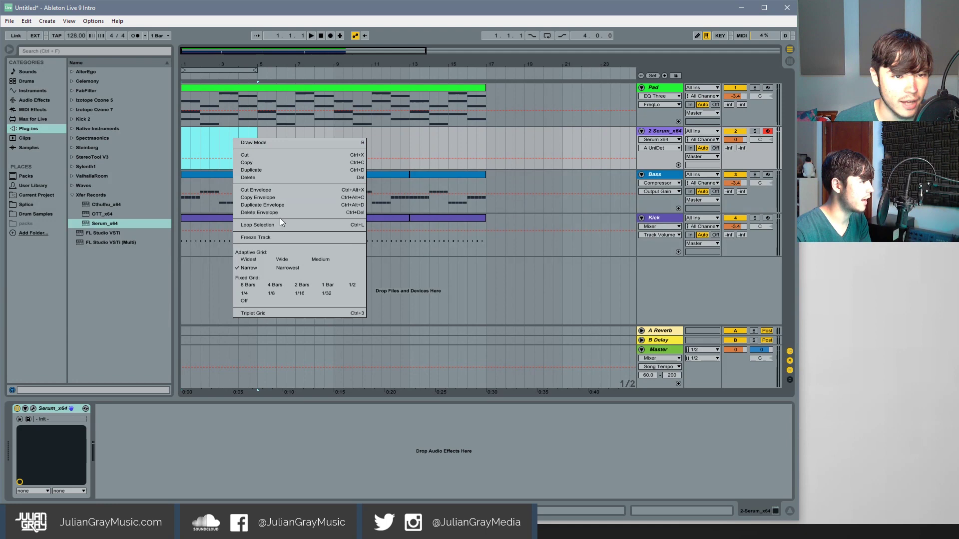
{"action": "left_click", "coordinate": [206, 136]}
{"action": "left_click", "coordinate": [47, 21]}
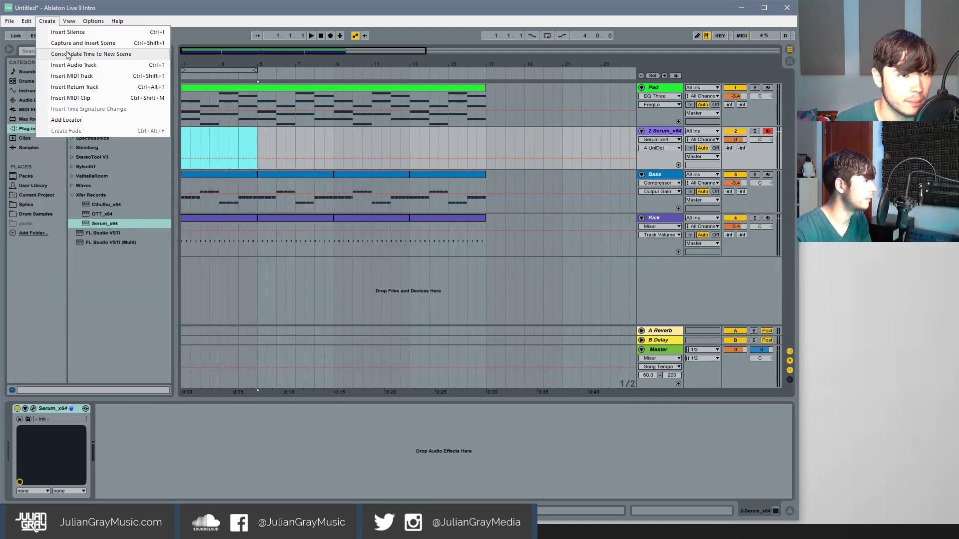
{"action": "left_click", "coordinate": [82, 98]}
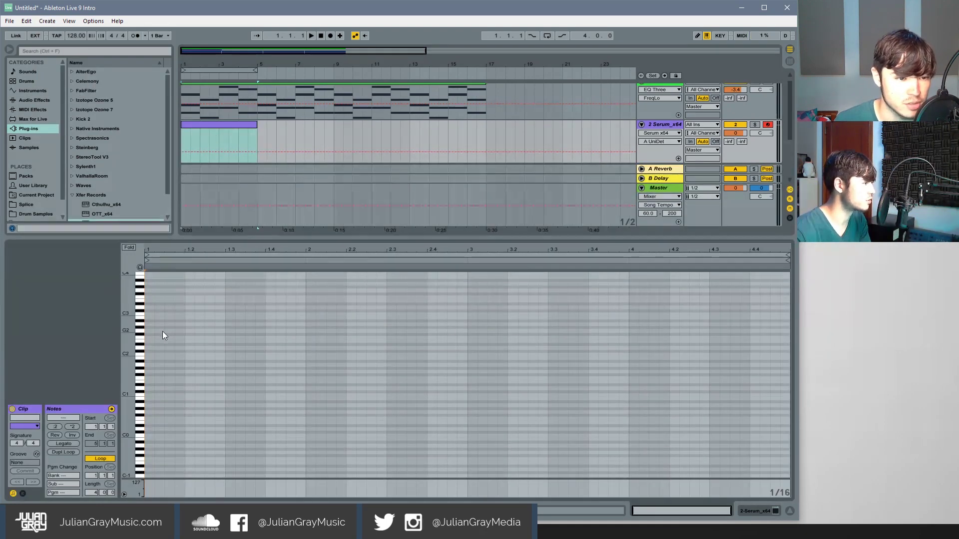
{"action": "right_click", "coordinate": [230, 130]}
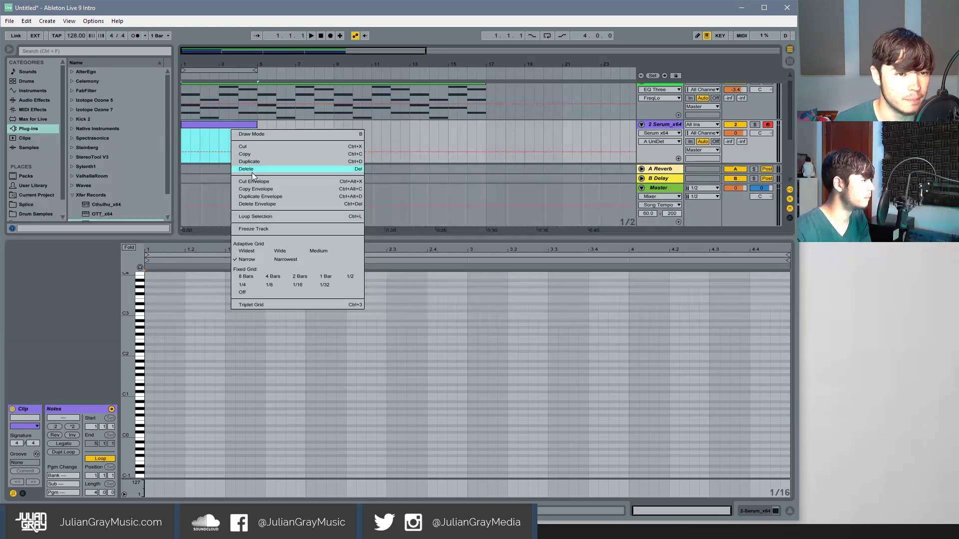
{"action": "left_click", "coordinate": [280, 169]}
- Record a MIDI melody on the armed Serum track from bar 1, playing the notes over bars 5 to 8
{"action": "left_click_drag", "start_coordinate": [367, 238], "coordinate": [360, 345]}
{"action": "left_click", "coordinate": [768, 131]}
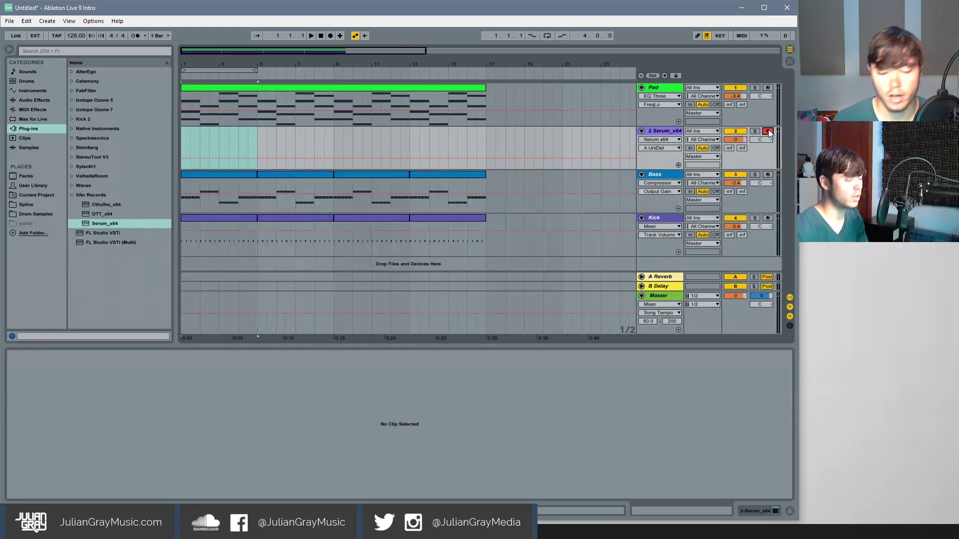
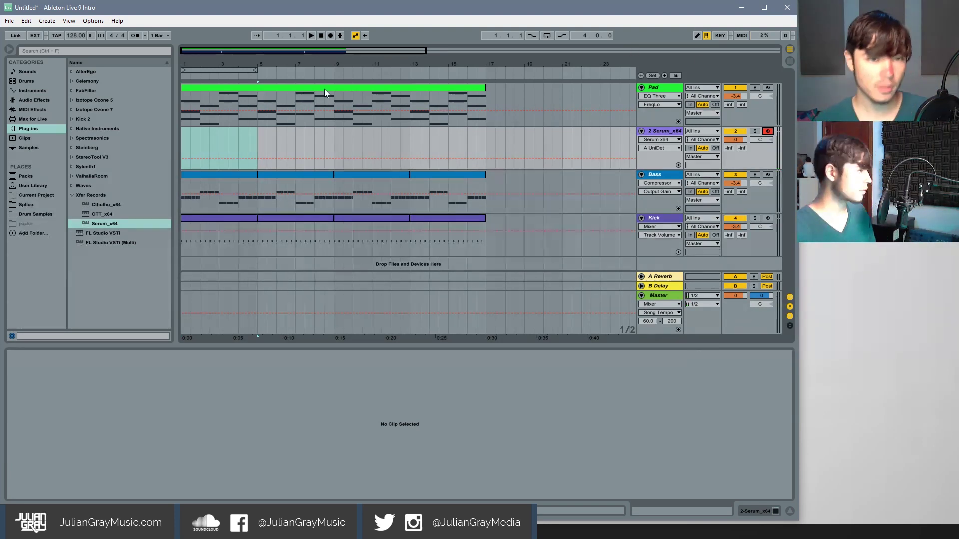
{"action": "left_click", "coordinate": [243, 150]}
{"action": "left_click", "coordinate": [183, 134]}
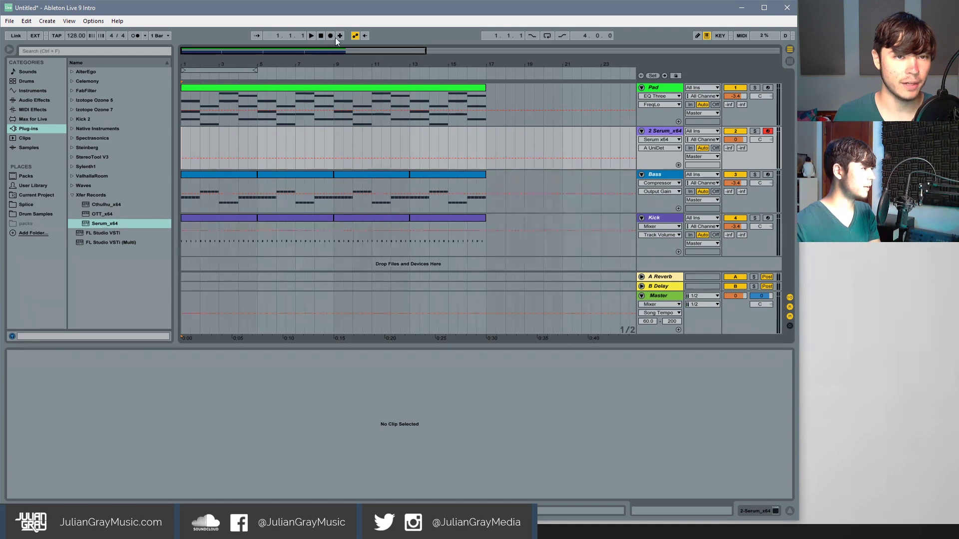
{"action": "left_click", "coordinate": [768, 131]}
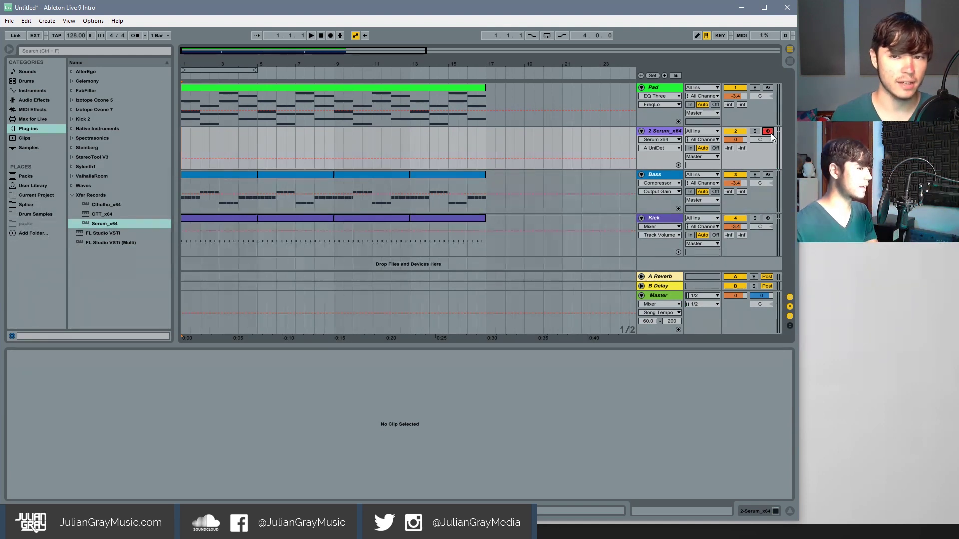
{"action": "left_click", "coordinate": [330, 37]}
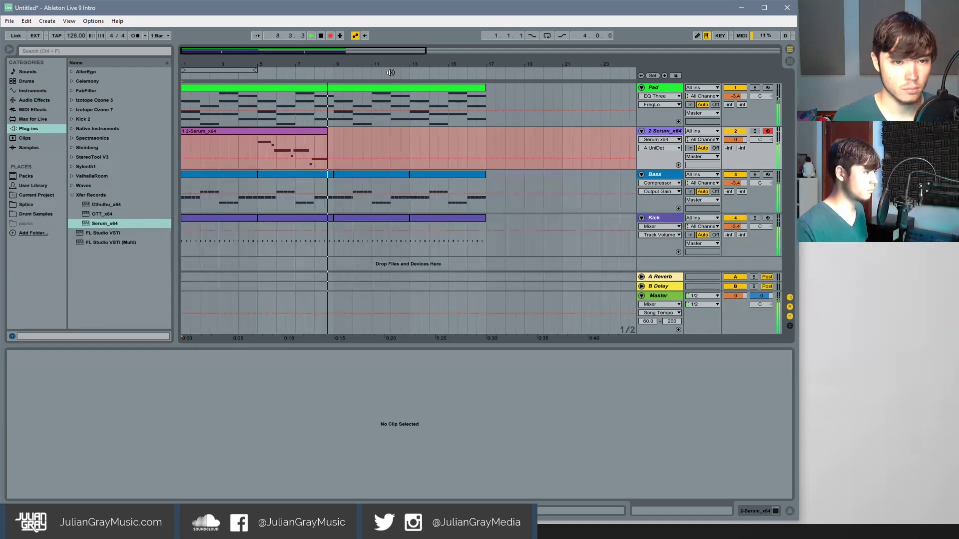
{"action": "key", "text": "space"}
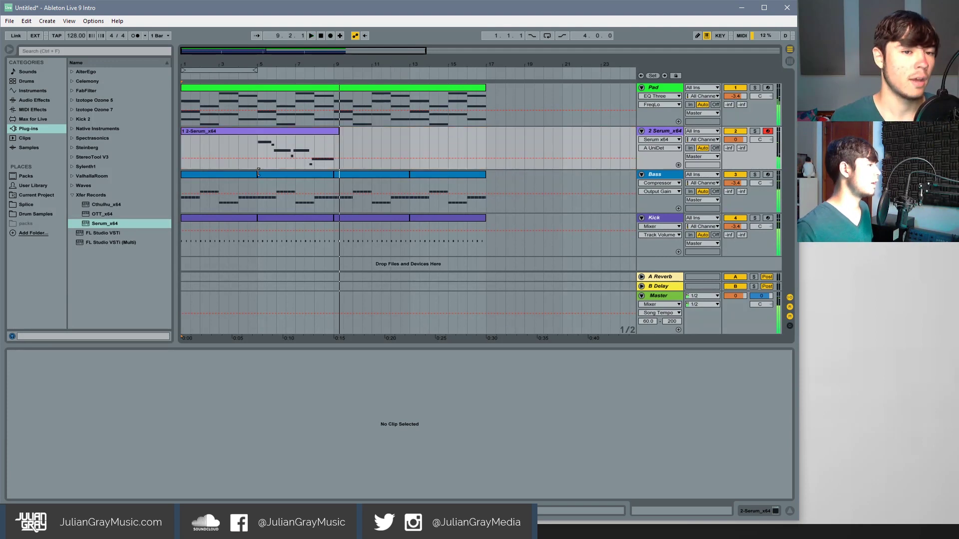
- Trim the recorded Serum clip so it runs from bar 5 to the start of bar 9
{"action": "left_click", "coordinate": [336, 131]}
{"action": "left_click_drag", "start_coordinate": [338, 131], "coordinate": [334, 131]}
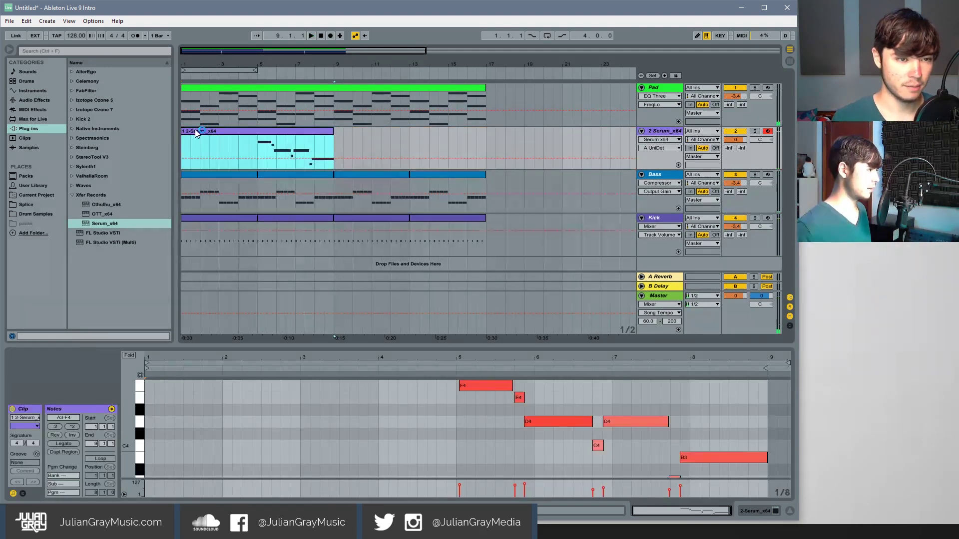
{"action": "left_click_drag", "start_coordinate": [187, 131], "coordinate": [262, 131]}
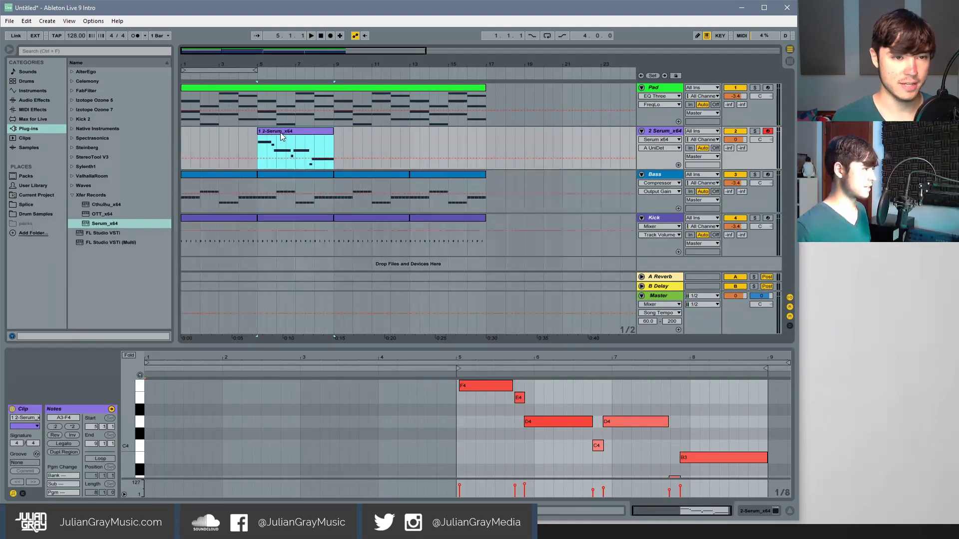
{"action": "right_click", "coordinate": [281, 133]}
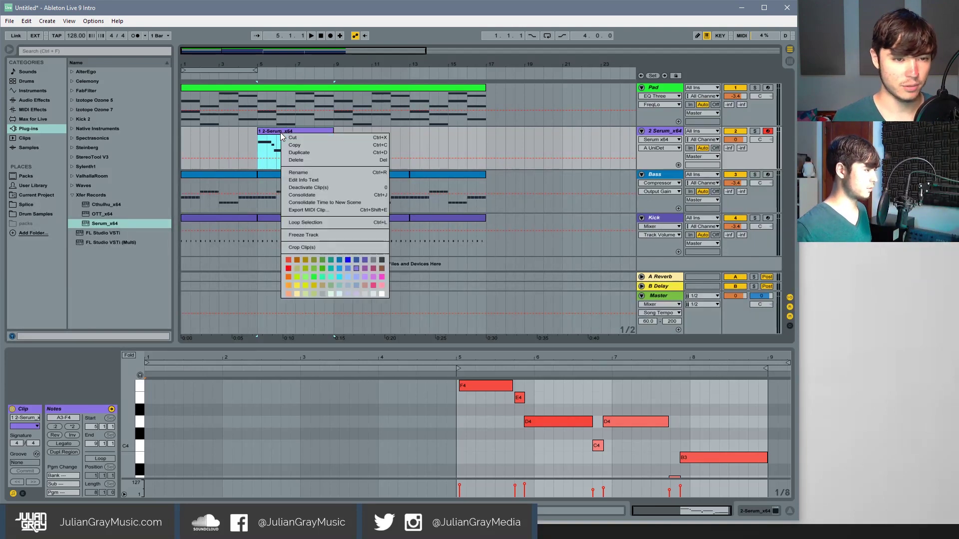
{"action": "left_click", "coordinate": [303, 195]}
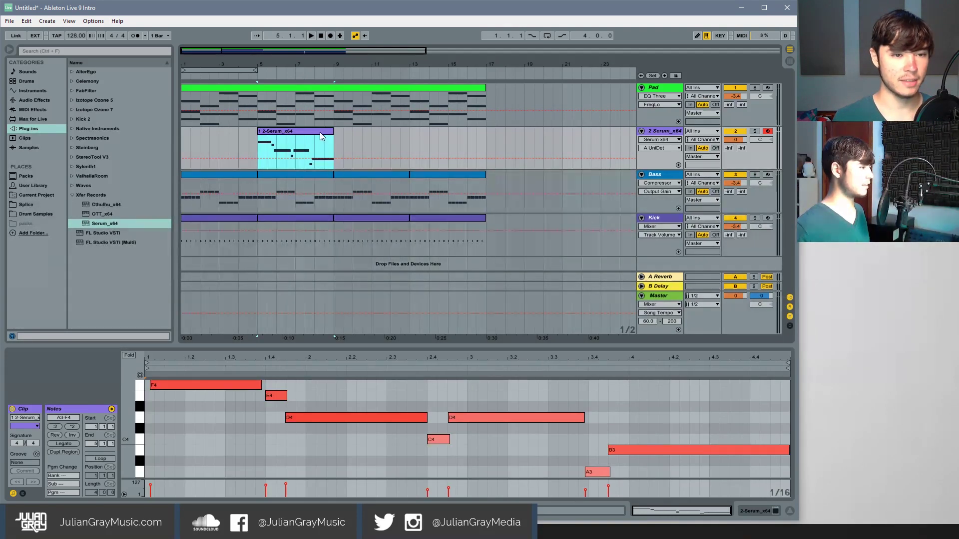
{"action": "left_click", "coordinate": [56, 32]}
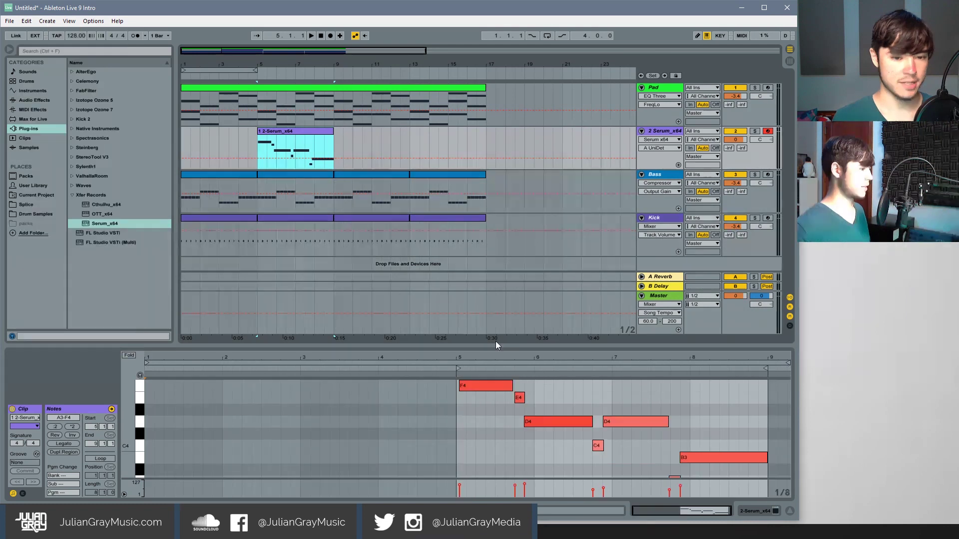
{"action": "left_click", "coordinate": [398, 415]}
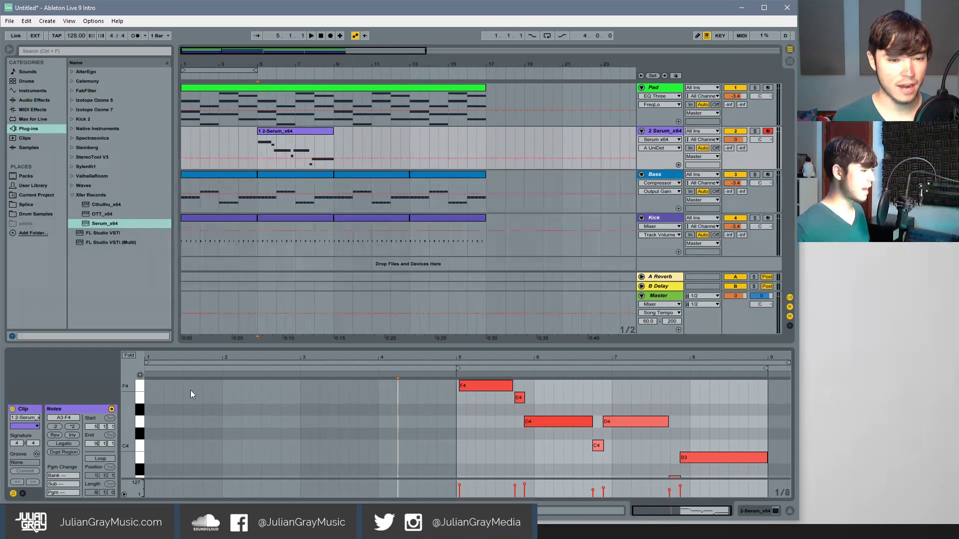
{"action": "left_click_drag", "start_coordinate": [146, 418], "coordinate": [437, 428]}
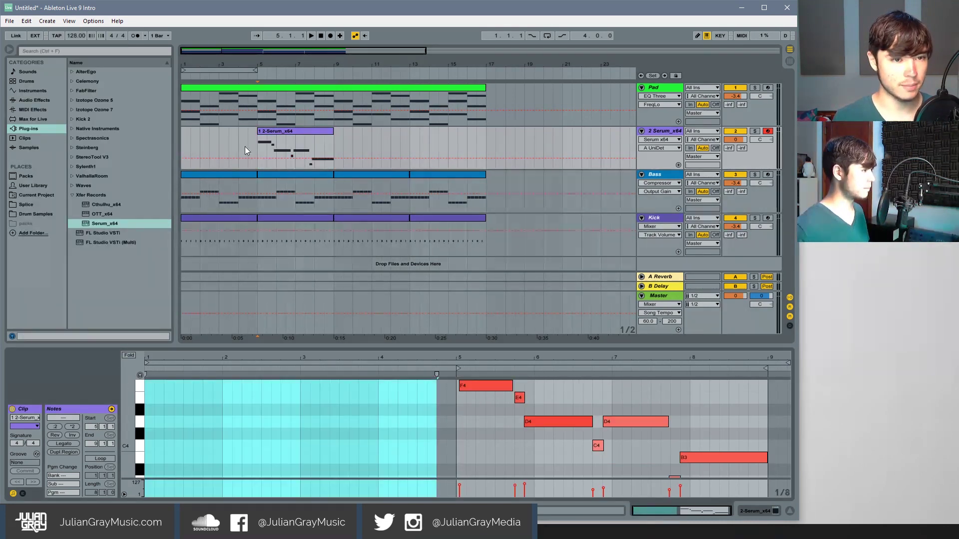
{"action": "left_click_drag", "start_coordinate": [258, 134], "coordinate": [183, 134]}
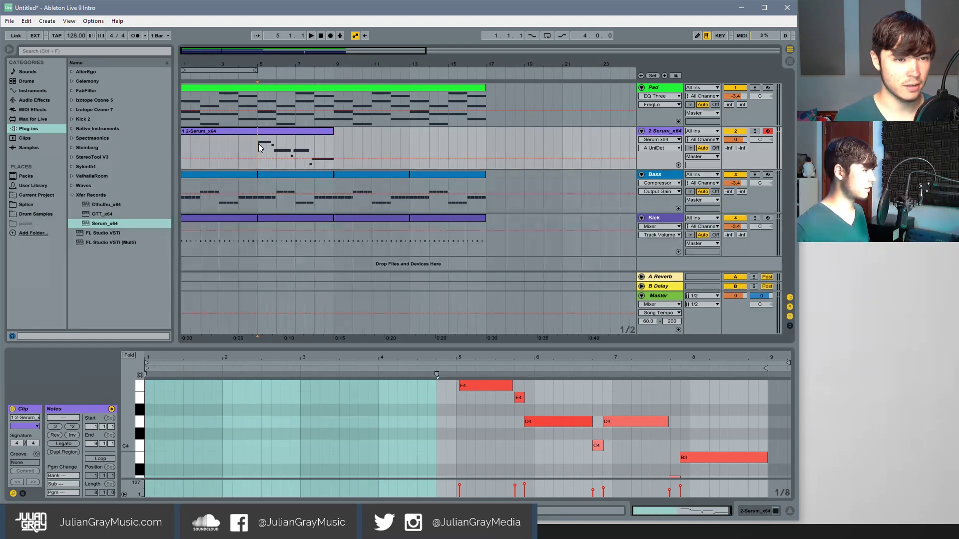
{"action": "key", "text": "ctrl+z"}
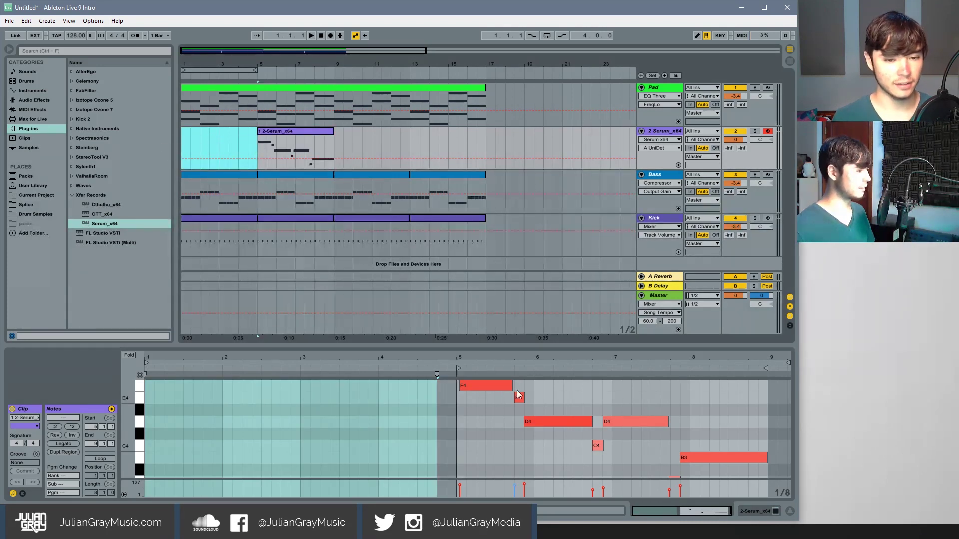
{"action": "left_click", "coordinate": [452, 414]}
{"action": "left_click_drag", "start_coordinate": [446, 415], "coordinate": [358, 410]}
{"action": "left_click", "coordinate": [452, 399]}
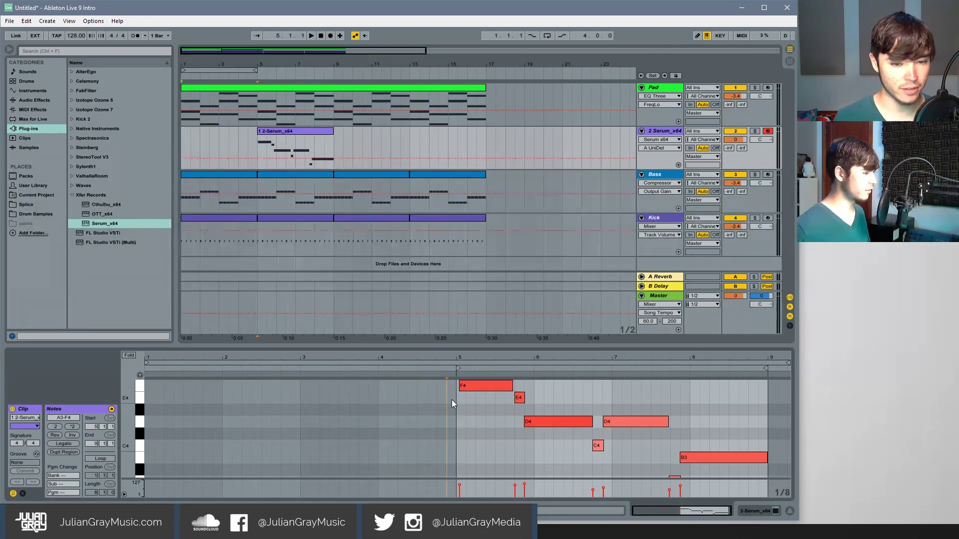
- Consolidate the trimmed Serum clip spanning bars 5 to 9 into a new clip that starts at its own bar 1
{"action": "right_click", "coordinate": [279, 134]}
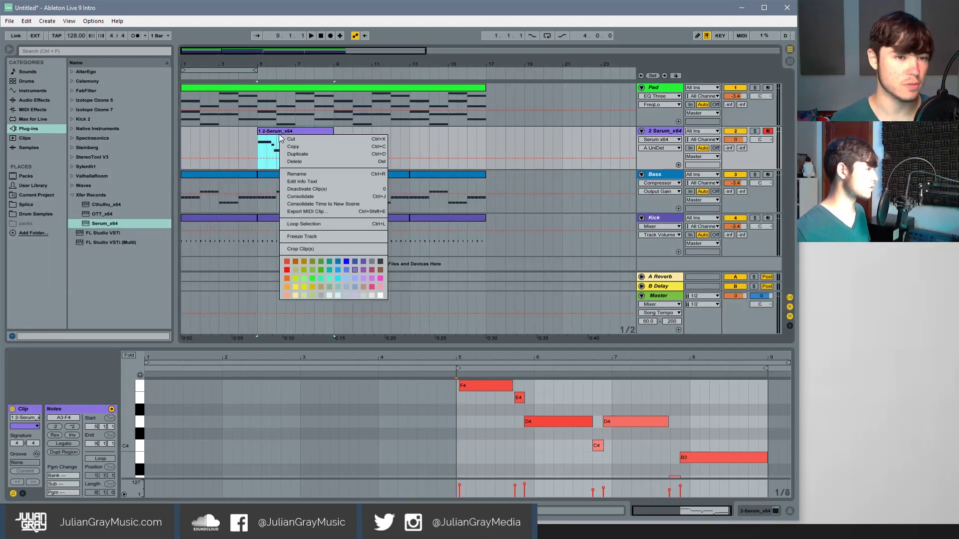
{"action": "left_click", "coordinate": [316, 196]}
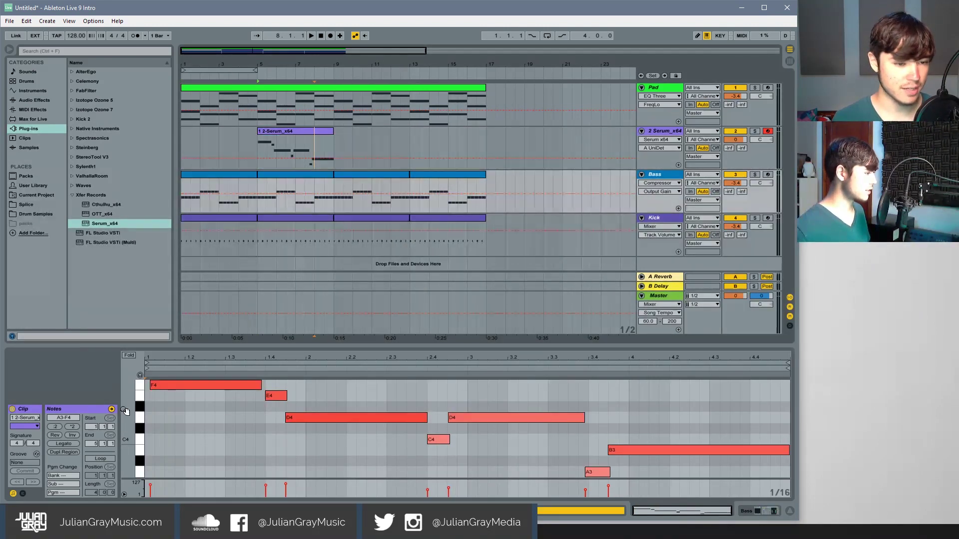
{"action": "mouse_move", "coordinate": [177, 434]}
{"action": "left_mouse_down"}
{"action": "mouse_move", "coordinate": [433, 386]}
{"action": "mouse_move", "coordinate": [720, 411]}
{"action": "left_mouse_up"}
{"action": "left_click", "coordinate": [720, 410]}
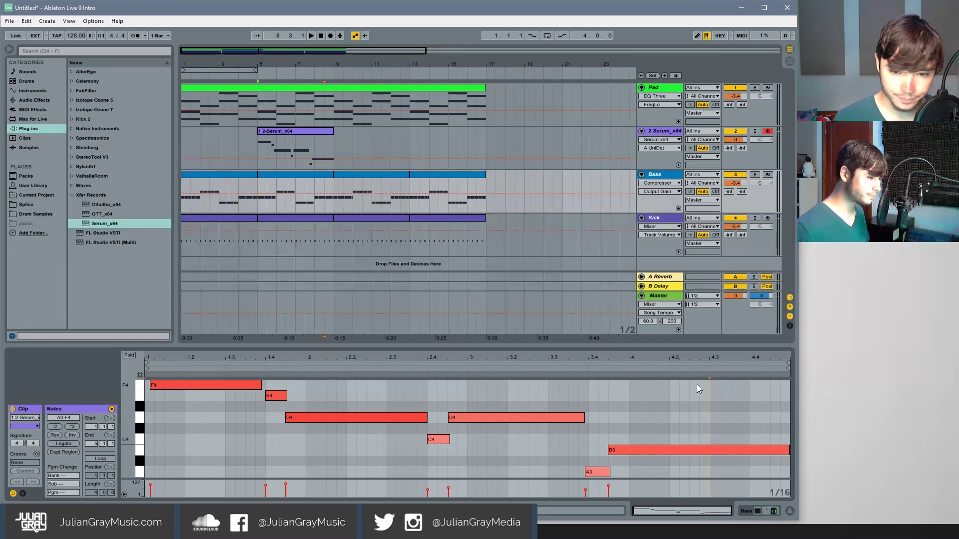
{"action": "left_click", "coordinate": [709, 386]}
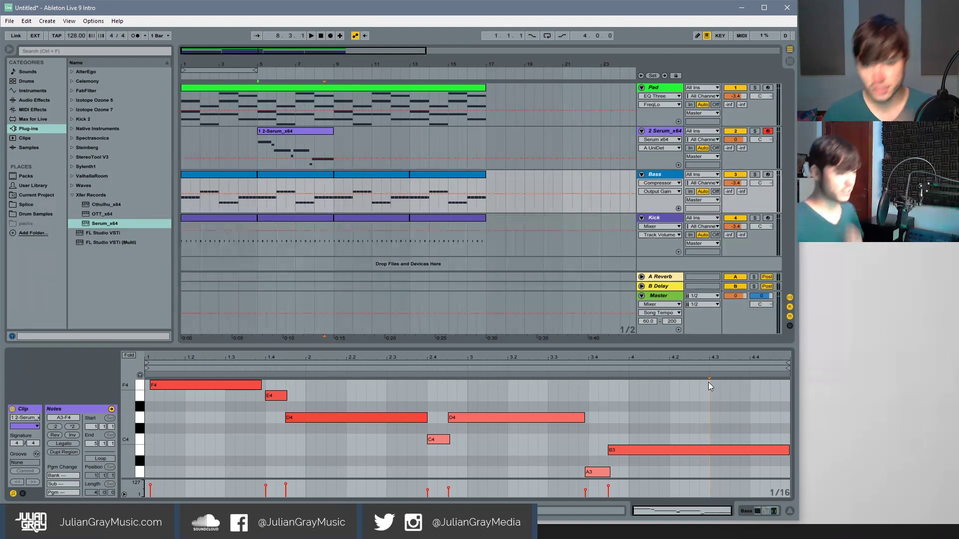
- Select all the notes in the consolidated Serum clip and quantize them to the grid
{"action": "mouse_move", "coordinate": [709, 383]}
{"action": "left_mouse_down"}
{"action": "mouse_move", "coordinate": [363, 371]}
{"action": "mouse_move", "coordinate": [148, 479]}
{"action": "mouse_move", "coordinate": [151, 452]}
{"action": "left_mouse_up"}
{"action": "right_click", "coordinate": [230, 388]}
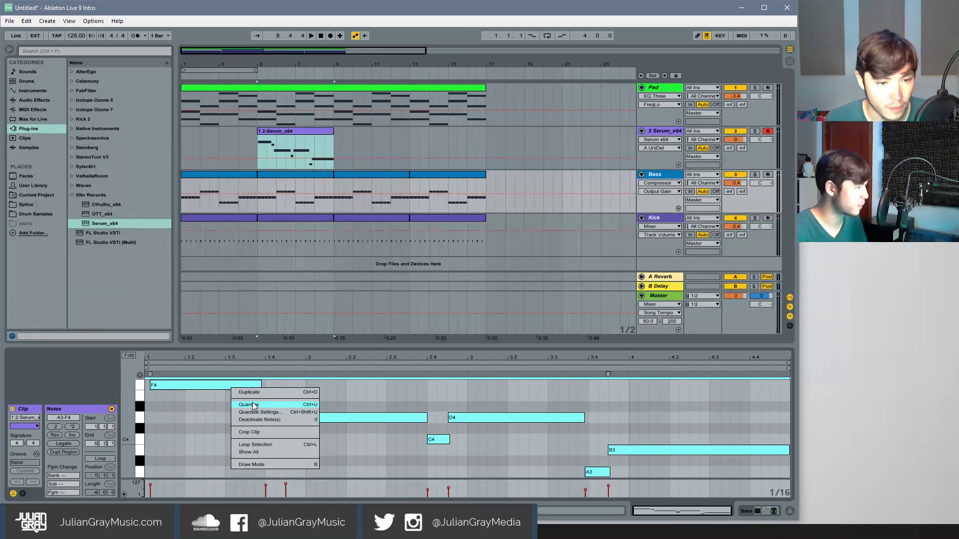
{"action": "left_click", "coordinate": [380, 404]}
{"action": "left_click", "coordinate": [706, 383]}
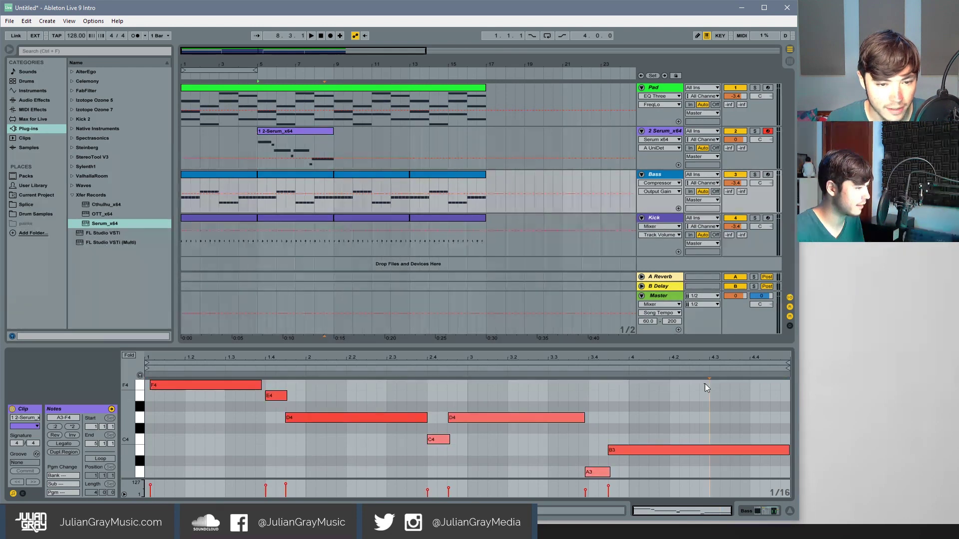
{"action": "key", "text": "ctrl+a"}
{"action": "right_click", "coordinate": [213, 386]}
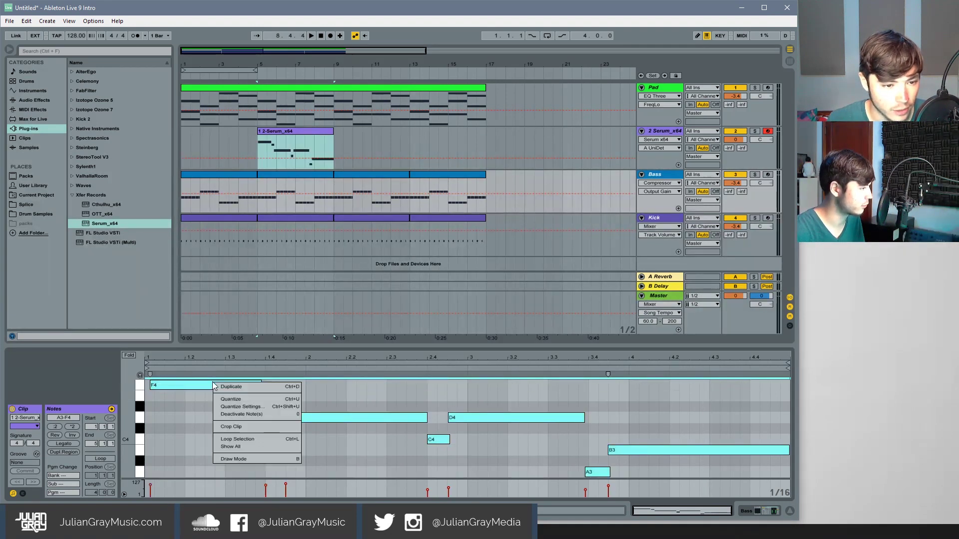
{"action": "left_click", "coordinate": [233, 398]}
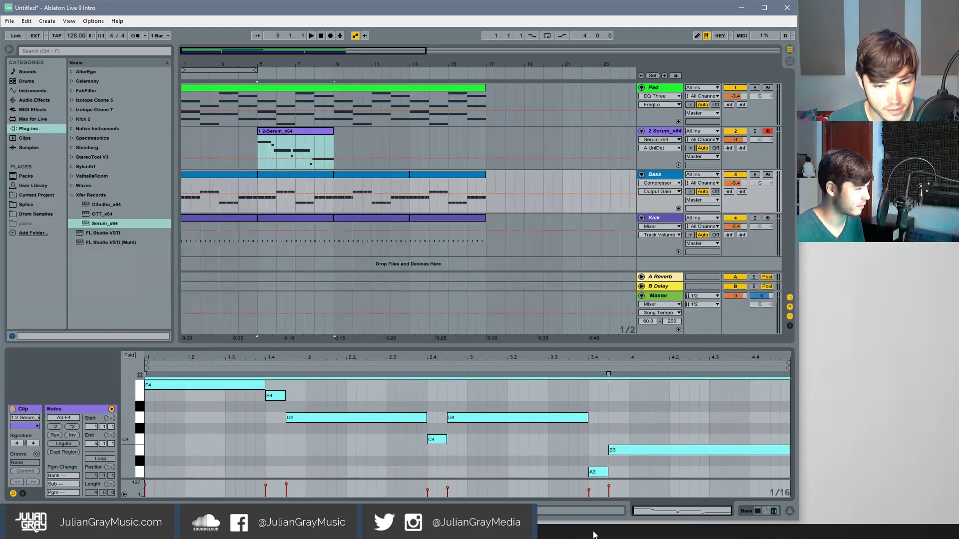
{"action": "left_click", "coordinate": [607, 458]}
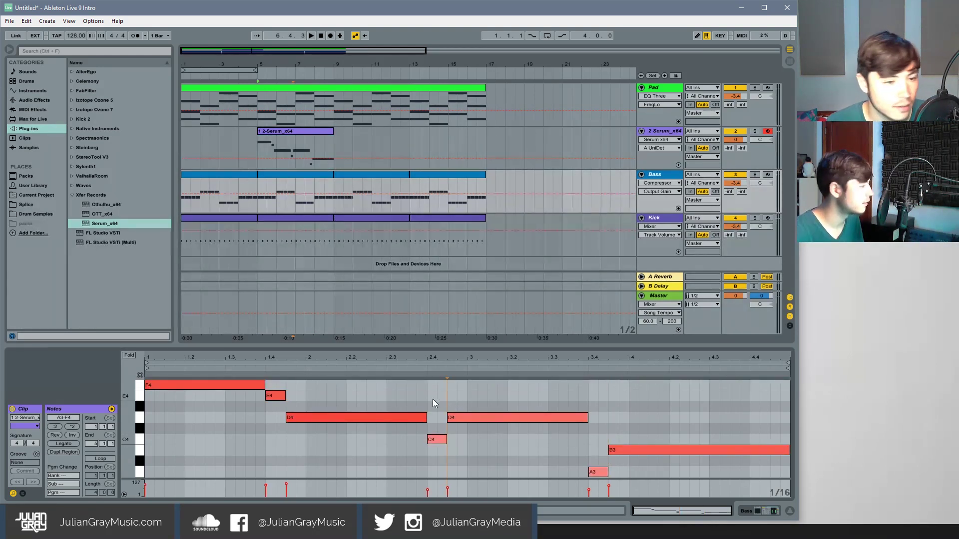
- Play back the quantized melody from the start of the Serum clip
{"action": "left_click", "coordinate": [154, 429]}
{"action": "key", "text": "space"}
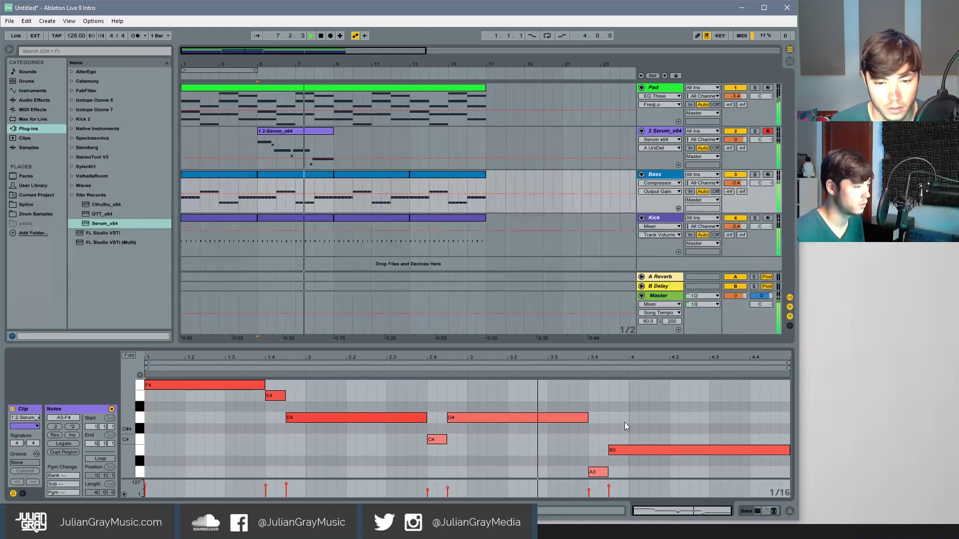
{"action": "key", "text": "space"}
- Raise the melody's final long note to C4, turn on note preview, and play back the phrase
{"action": "left_click_drag", "start_coordinate": [702, 451], "coordinate": [694, 439]}
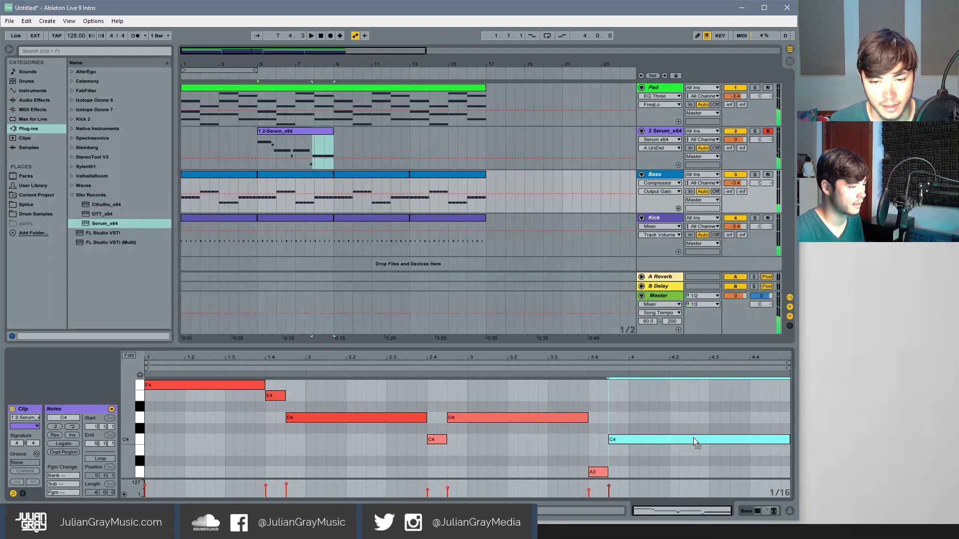
{"action": "left_click", "coordinate": [140, 376]}
{"action": "left_click", "coordinate": [660, 439]}
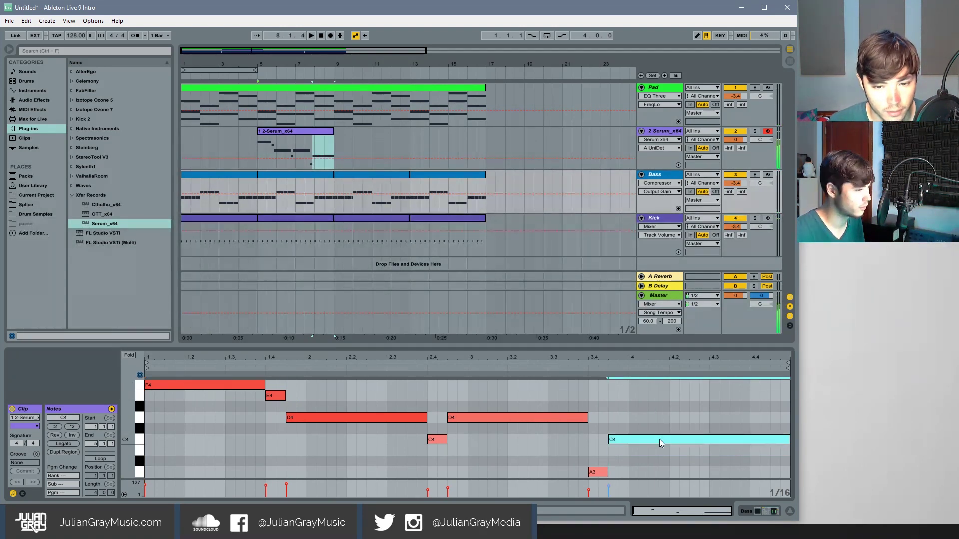
{"action": "key", "text": "space"}
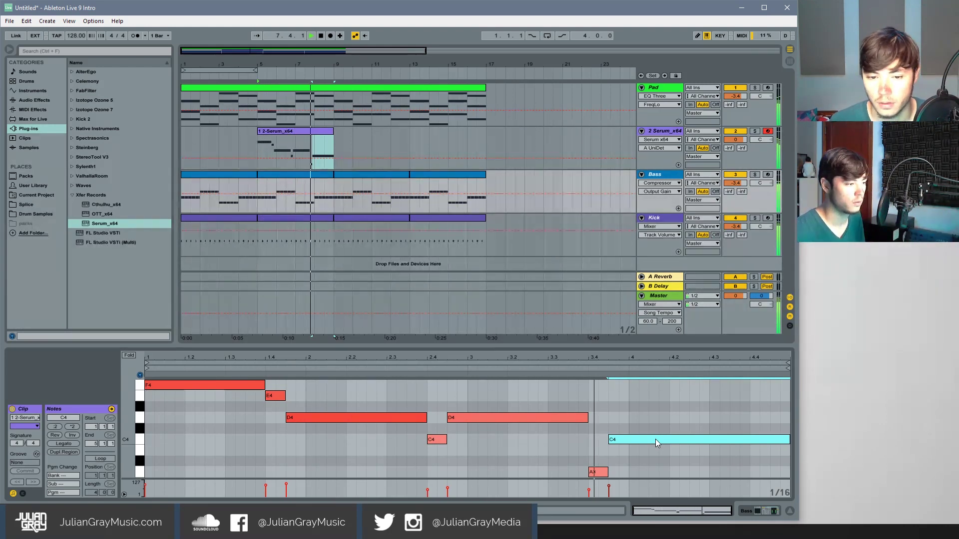
{"action": "key", "text": "space"}
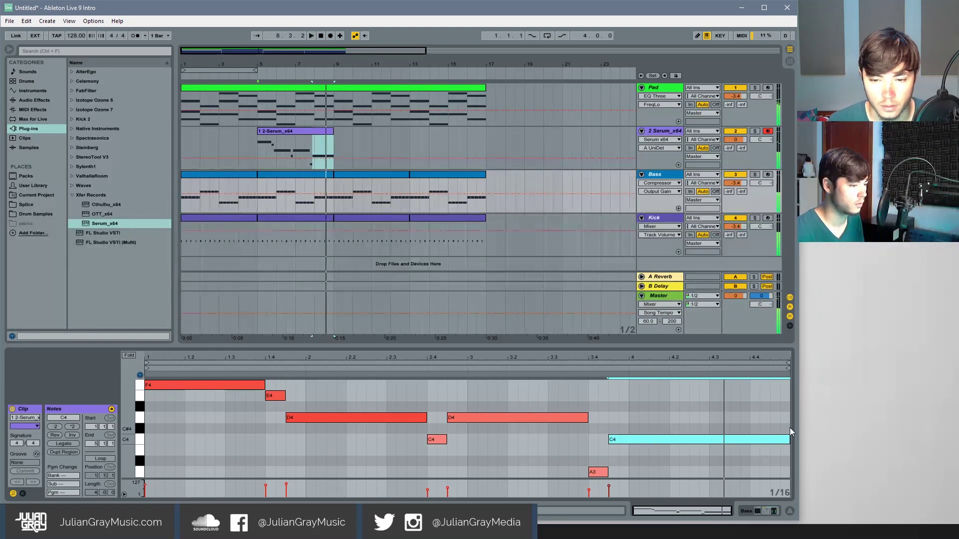
- Shorten the final C4 note to about 4.2.3, fill the rest of the clip with a B3 note, and listen to the ending
{"action": "mouse_move", "coordinate": [790, 438]}
{"action": "left_mouse_down"}
{"action": "mouse_move", "coordinate": [689, 439]}
{"action": "mouse_move", "coordinate": [789, 450]}
{"action": "left_mouse_up"}
{"action": "double_click", "coordinate": [693, 451]}
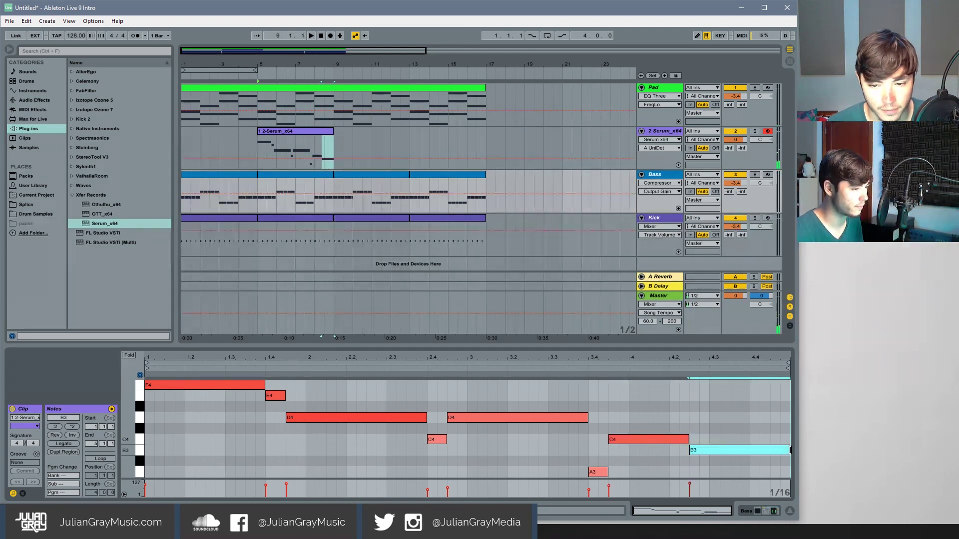
{"action": "left_click", "coordinate": [691, 408]}
{"action": "key", "text": "space"}
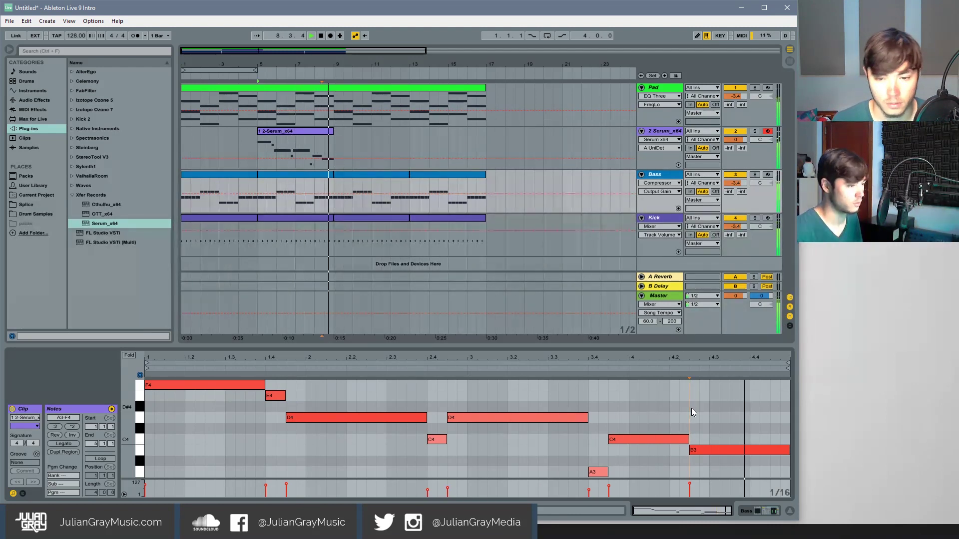
{"action": "key", "text": "space"}
- Clear the name of the Serum melody clip so that it is blank
{"action": "left_click", "coordinate": [296, 134]}
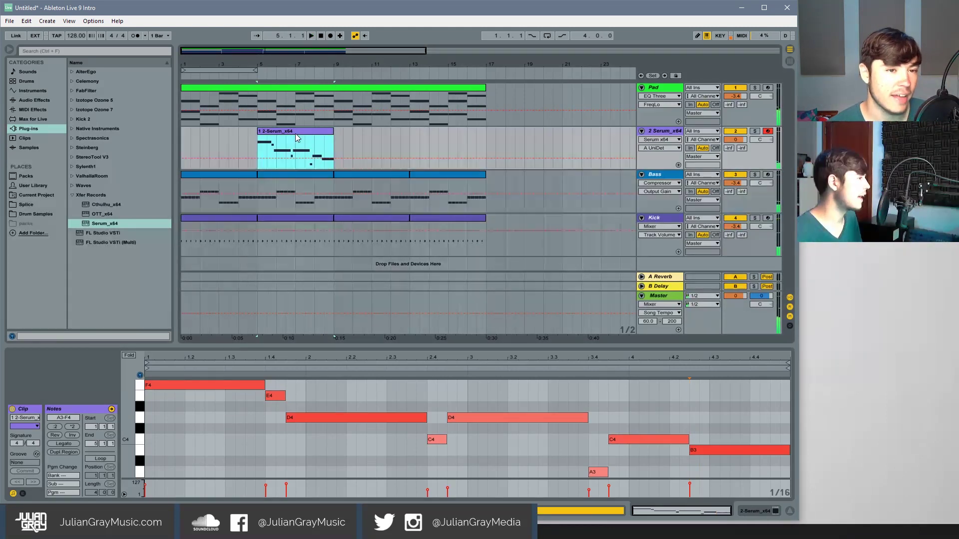
{"action": "right_click", "coordinate": [295, 133]}
{"action": "left_click", "coordinate": [307, 173]}
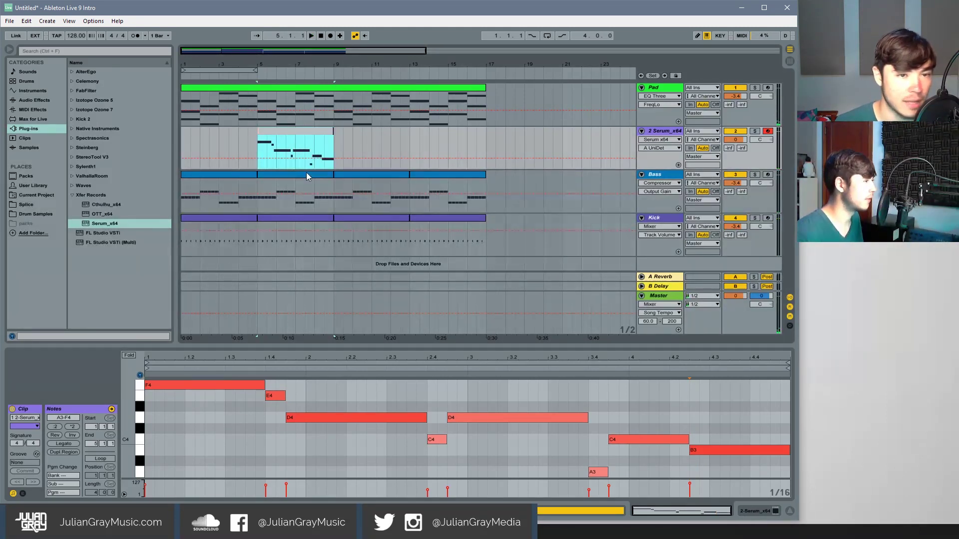
{"action": "left_click", "coordinate": [343, 145]}
{"action": "left_click", "coordinate": [332, 144]}
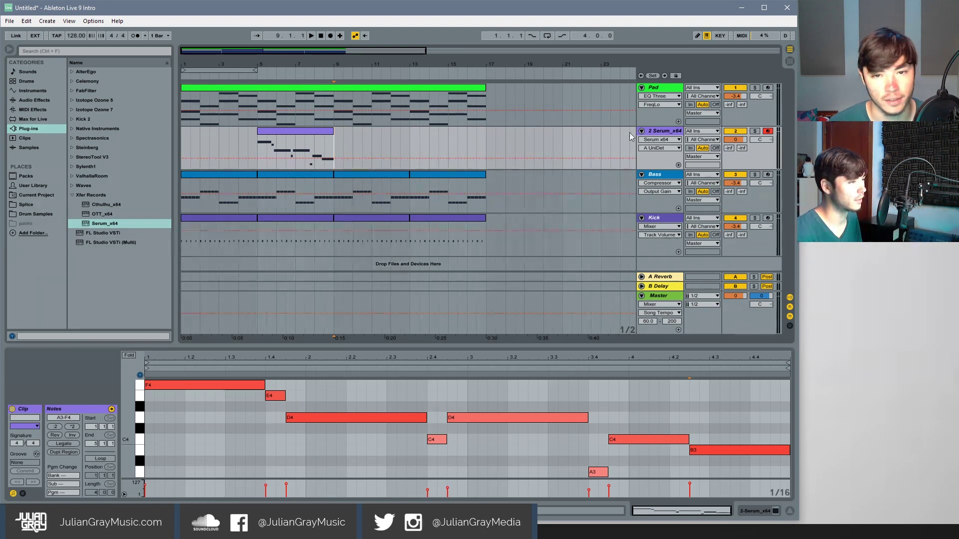
- Rename the Serum track as Lead
{"action": "right_click", "coordinate": [664, 132]}
{"action": "left_click", "coordinate": [684, 171]}
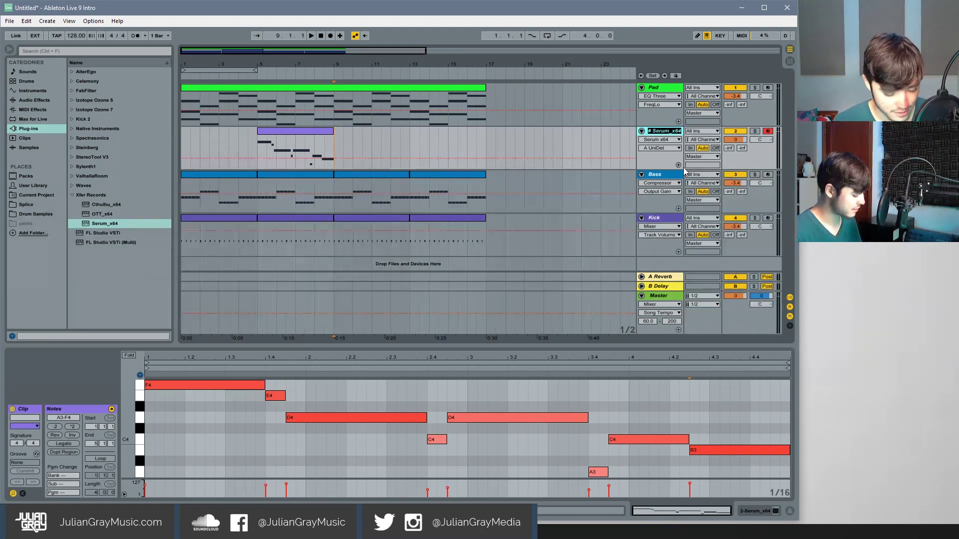
{"action": "type", "text": "Lead"}
{"action": "key", "text": "Return"}
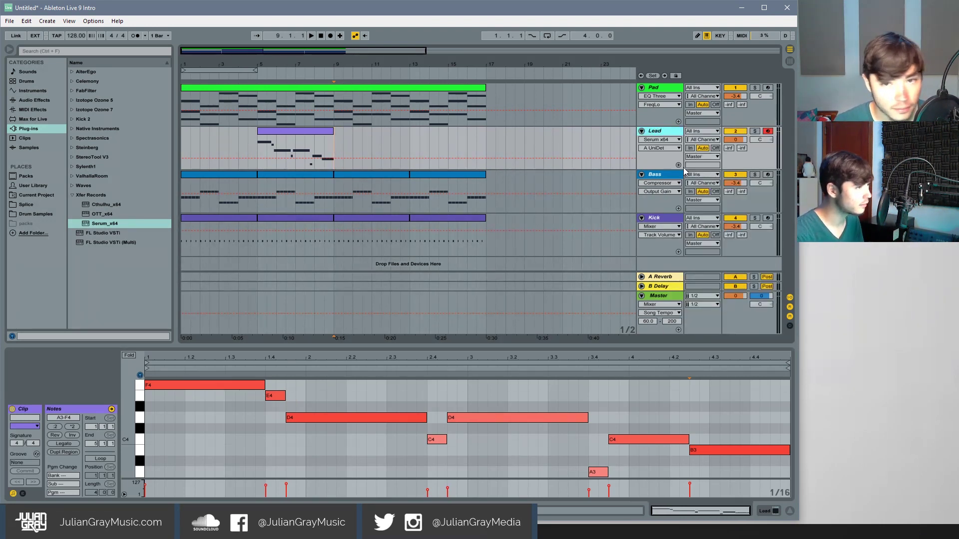
- Copy the Lead clip so that four back-to-back copies fill the track from bar 1 to bar 17
{"action": "left_click", "coordinate": [299, 130]}
{"action": "key", "text": "ctrl+d"}
{"action": "key", "text": "ctrl+d"}
{"action": "left_click_drag", "start_coordinate": [298, 129], "coordinate": [220, 151]}
{"action": "left_click", "coordinate": [247, 143]}
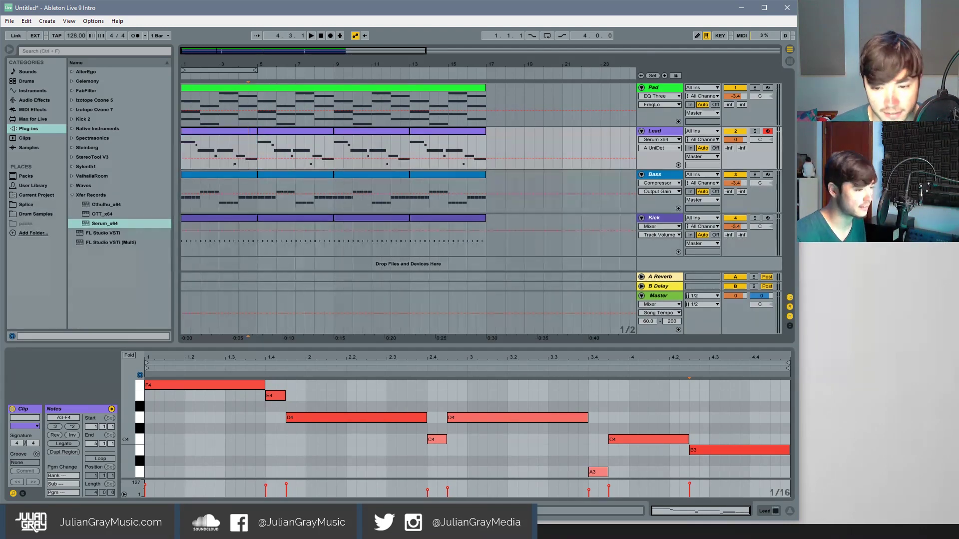
- Open the Lead track's Serum instrument, look over the reverb settings on its effects page, and close it
{"action": "left_click", "coordinate": [775, 511]}
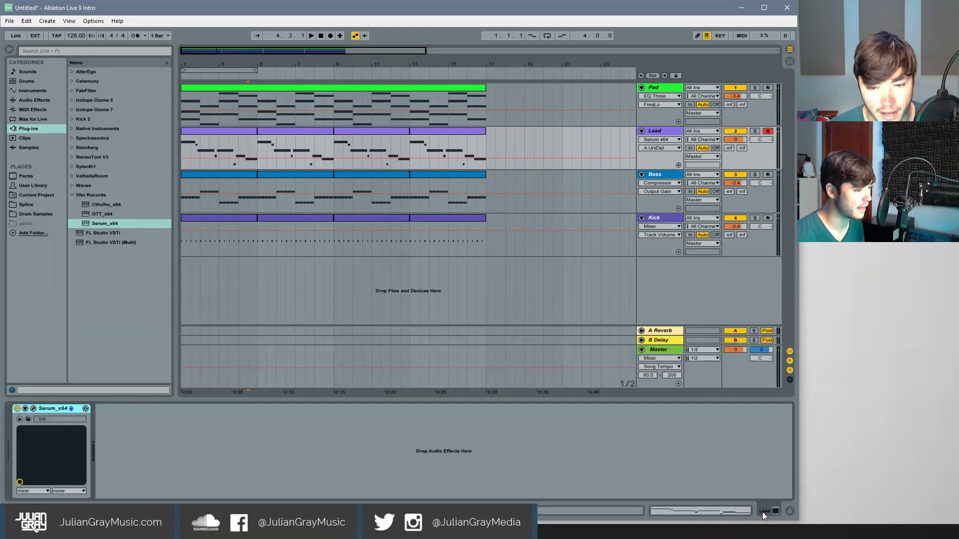
{"action": "left_click", "coordinate": [33, 408]}
{"action": "left_click", "coordinate": [377, 96]}
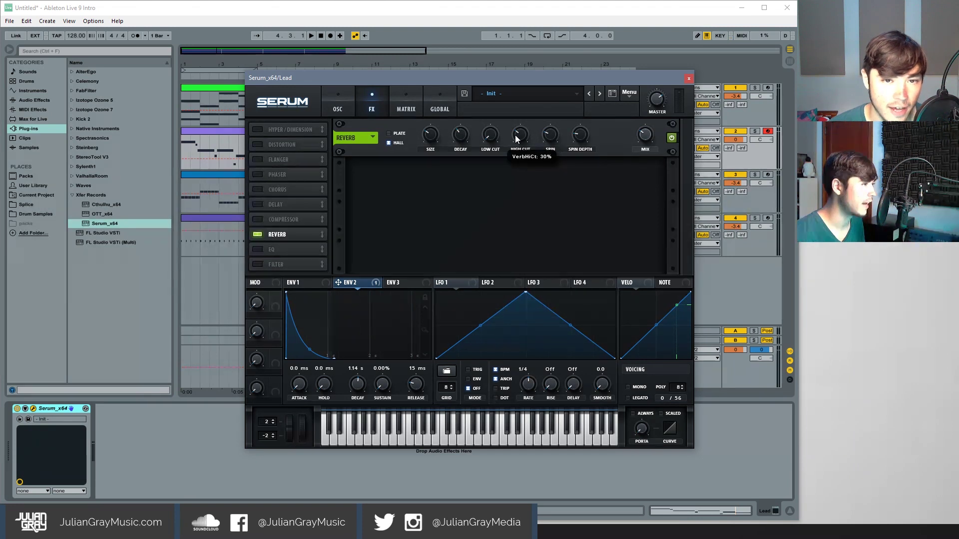
{"action": "left_click", "coordinate": [688, 79]}
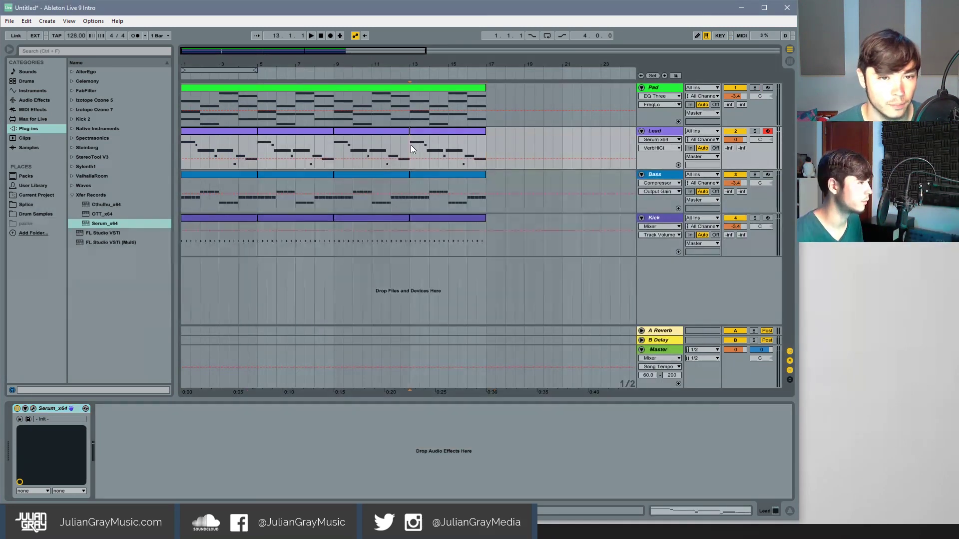
- Play back the arrangement with the lead from bar 9
{"action": "left_click_drag", "start_coordinate": [258, 145], "coordinate": [334, 142]}
{"action": "left_click", "coordinate": [334, 137]}
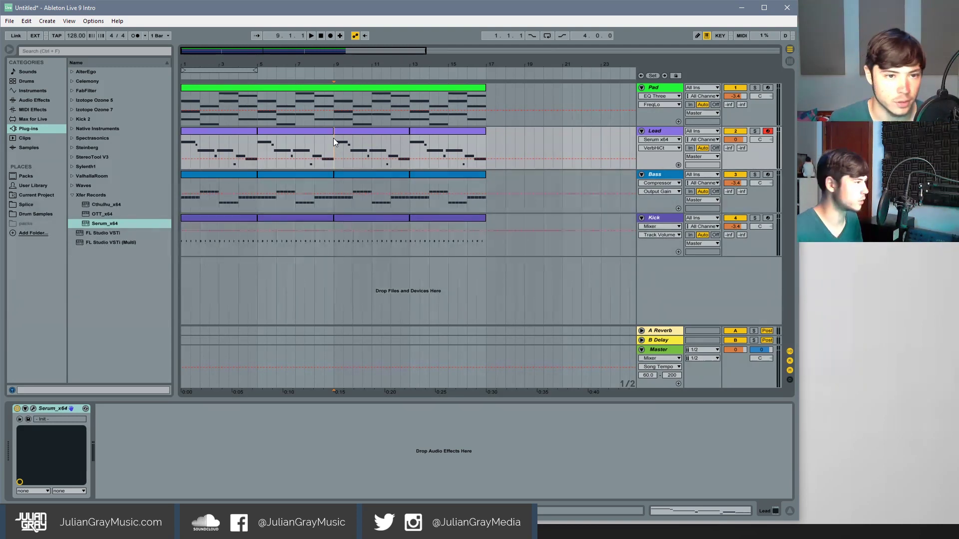
{"action": "key", "text": "space"}
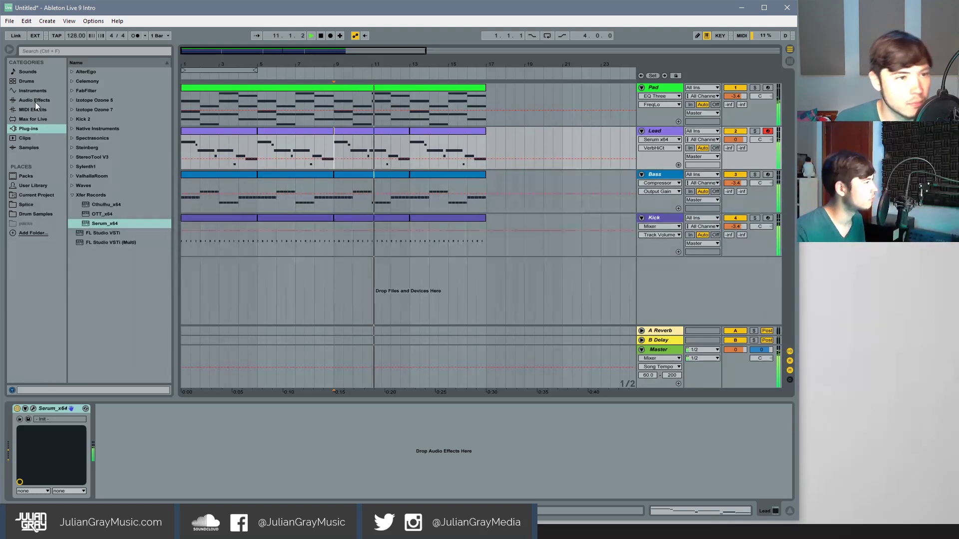
- Copy the sidechained Compressor from the Bass track and paste it after Serum on the Lead track
{"action": "left_click", "coordinate": [492, 185]}
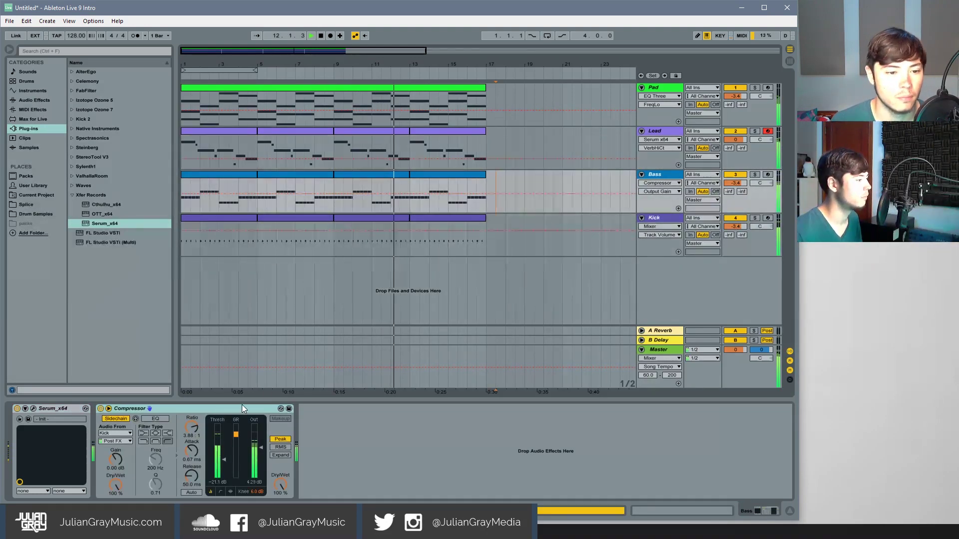
{"action": "right_click", "coordinate": [217, 410]}
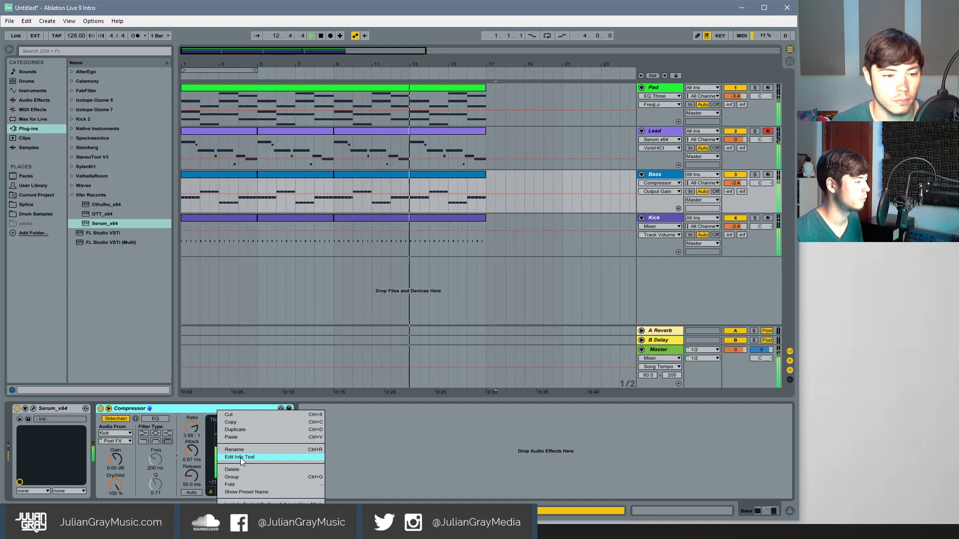
{"action": "left_click", "coordinate": [236, 422]}
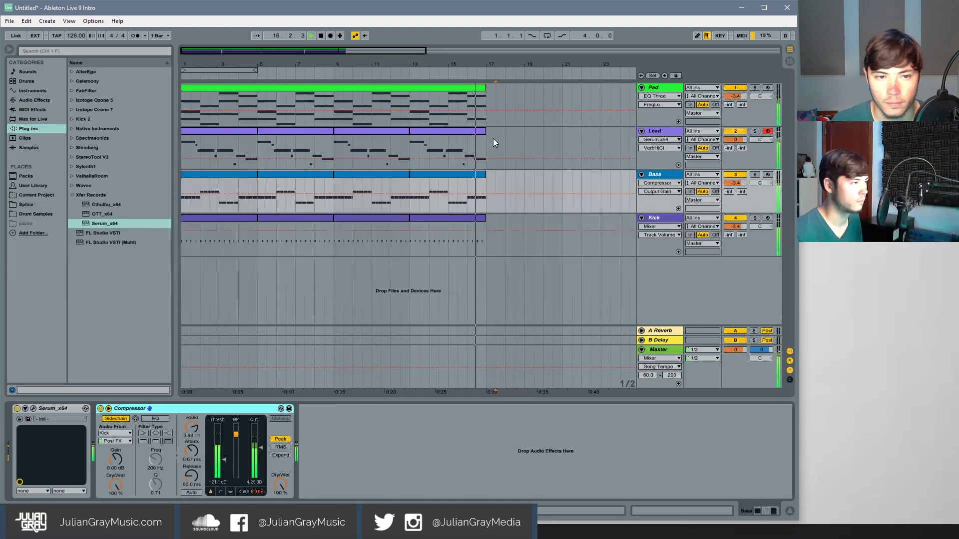
{"action": "left_click", "coordinate": [477, 144]}
{"action": "key", "text": "space"}
{"action": "right_click", "coordinate": [473, 143]}
{"action": "left_click", "coordinate": [377, 247]}
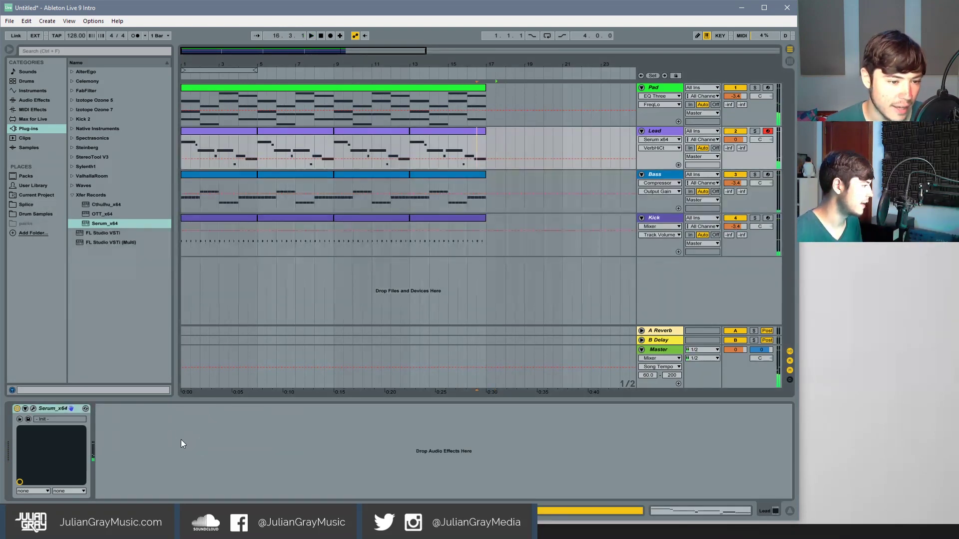
{"action": "left_click_drag", "start_coordinate": [181, 439], "coordinate": [193, 436]}
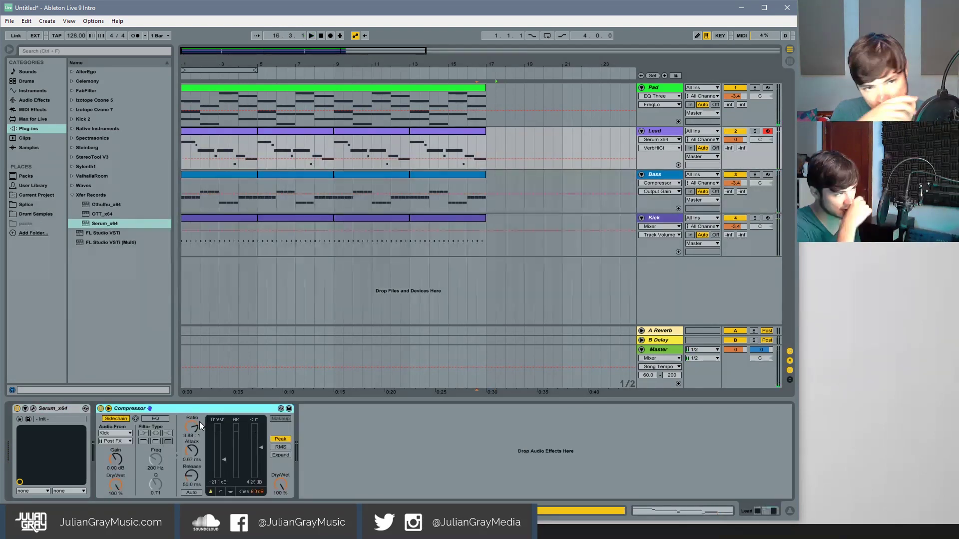
- Copy the Bass track's Compressor once more and return to the Lead track at bar 9
{"action": "left_click", "coordinate": [457, 193]}
{"action": "right_click", "coordinate": [240, 410]}
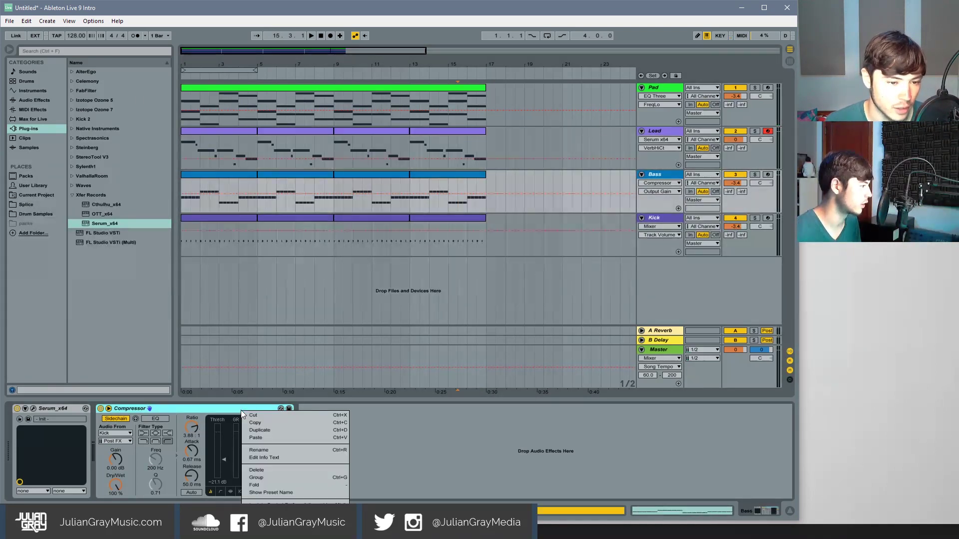
{"action": "left_click", "coordinate": [257, 423]}
{"action": "left_click", "coordinate": [429, 145]}
{"action": "left_click", "coordinate": [259, 408]}
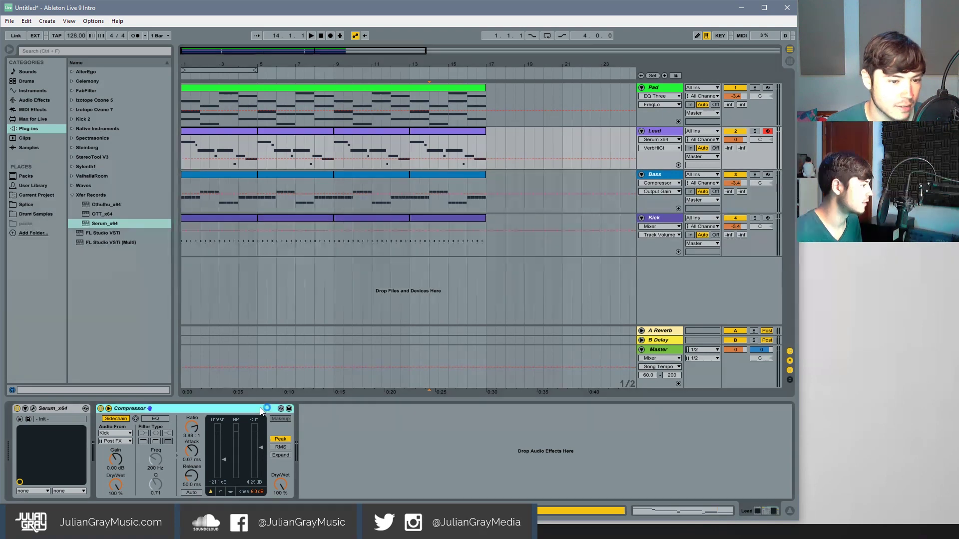
{"action": "left_click", "coordinate": [368, 143]}
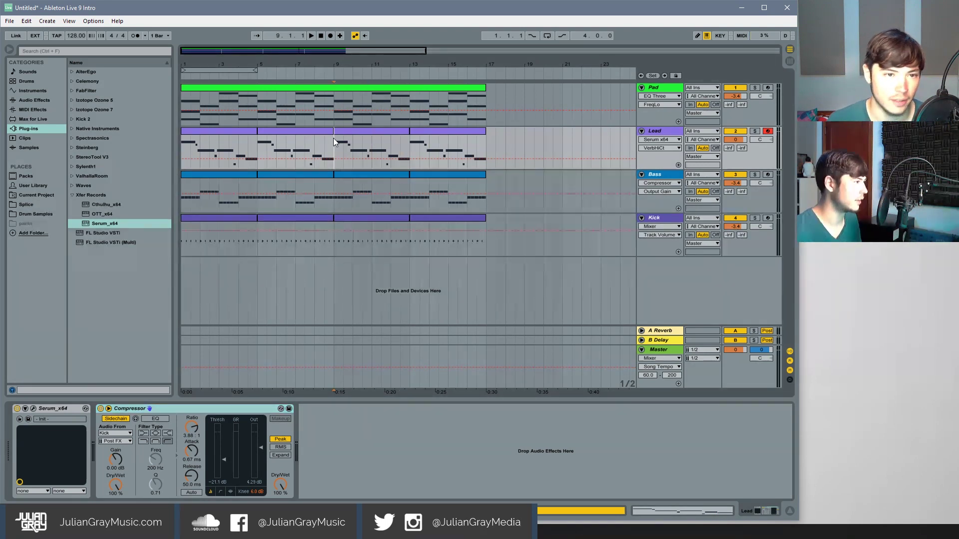
{"action": "left_click_drag", "start_coordinate": [333, 138], "coordinate": [151, 158]}
{"action": "left_click", "coordinate": [311, 131]}
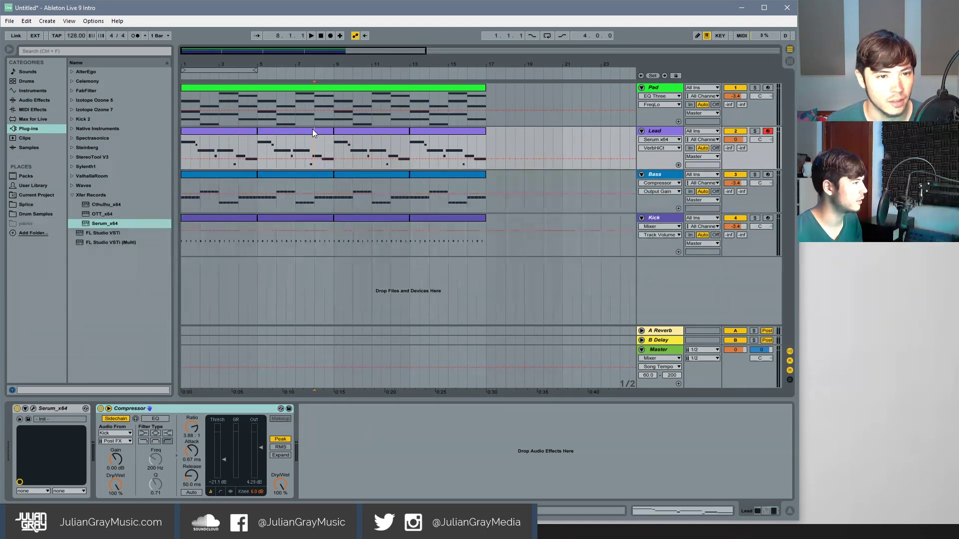
{"action": "key", "text": "Delete"}
{"action": "left_click", "coordinate": [469, 130]}
{"action": "key", "text": "Delete"}
{"action": "left_click", "coordinate": [235, 134]}
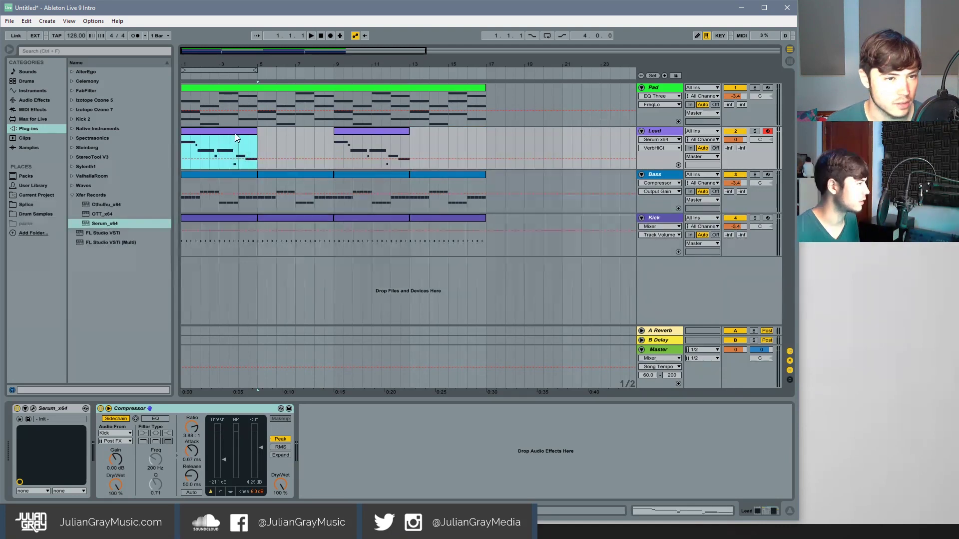
{"action": "key", "text": "ctrl+z"}
{"action": "key", "text": "ctrl+z"}
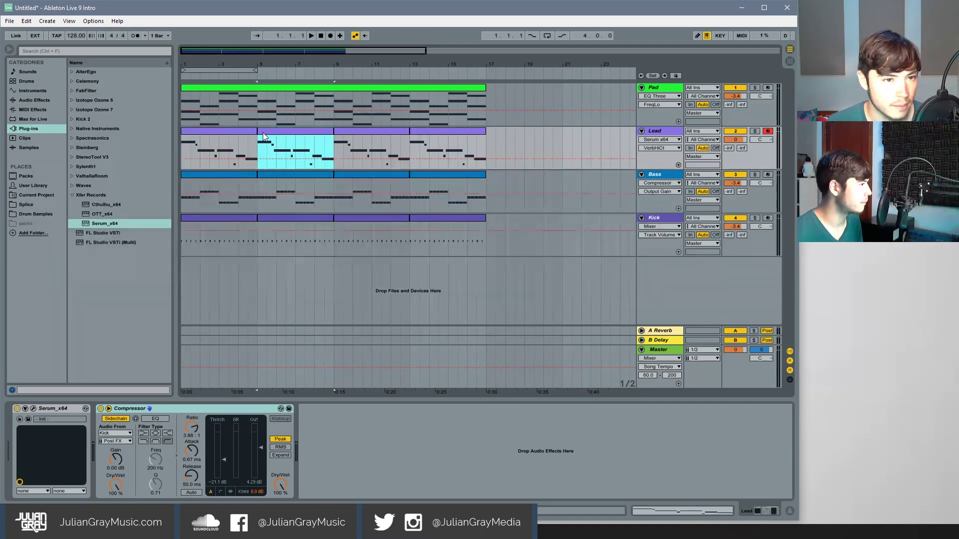
- Consolidate the first two Lead clips into one eight-bar clip, and the last two Lead clips into another
{"action": "left_click_drag", "start_coordinate": [329, 144], "coordinate": [183, 150]}
{"action": "right_click", "coordinate": [237, 133]}
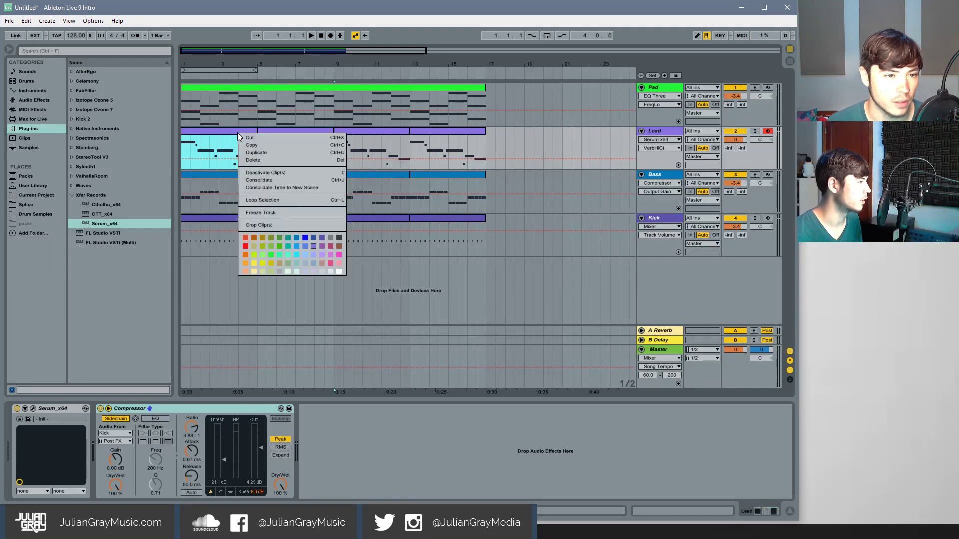
{"action": "left_click", "coordinate": [263, 177]}
{"action": "left_click", "coordinate": [454, 130]}
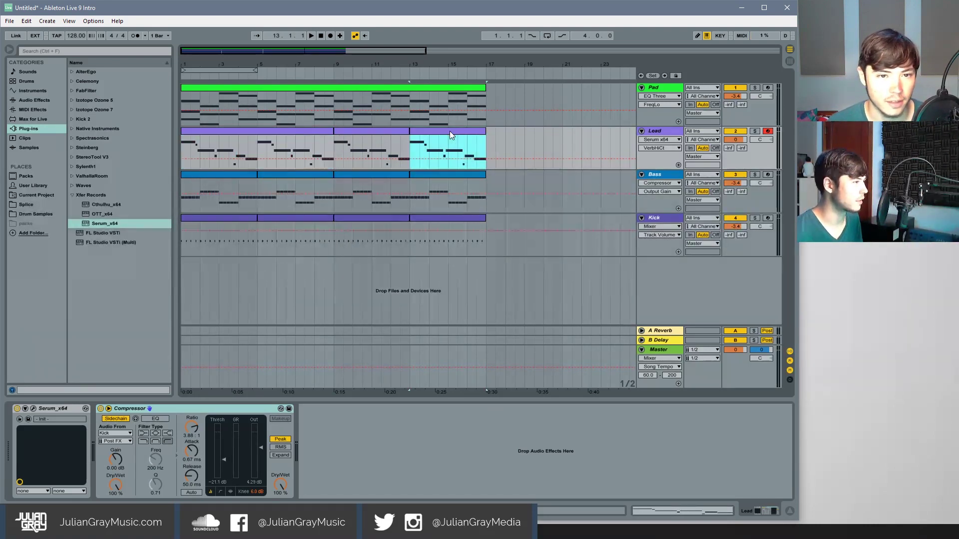
{"action": "left_click", "coordinate": [376, 133], "text": "shift"}
{"action": "right_click", "coordinate": [377, 133]}
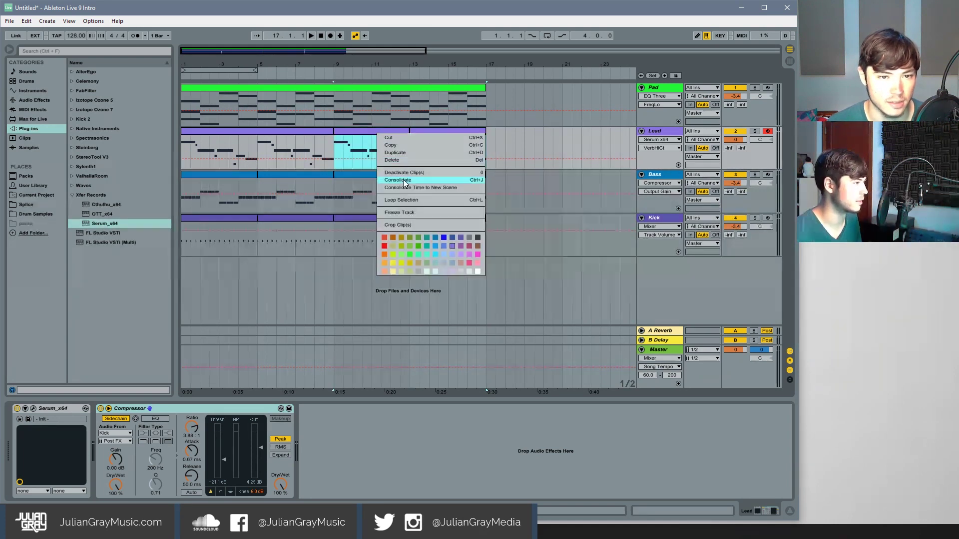
{"action": "left_click", "coordinate": [403, 179]}
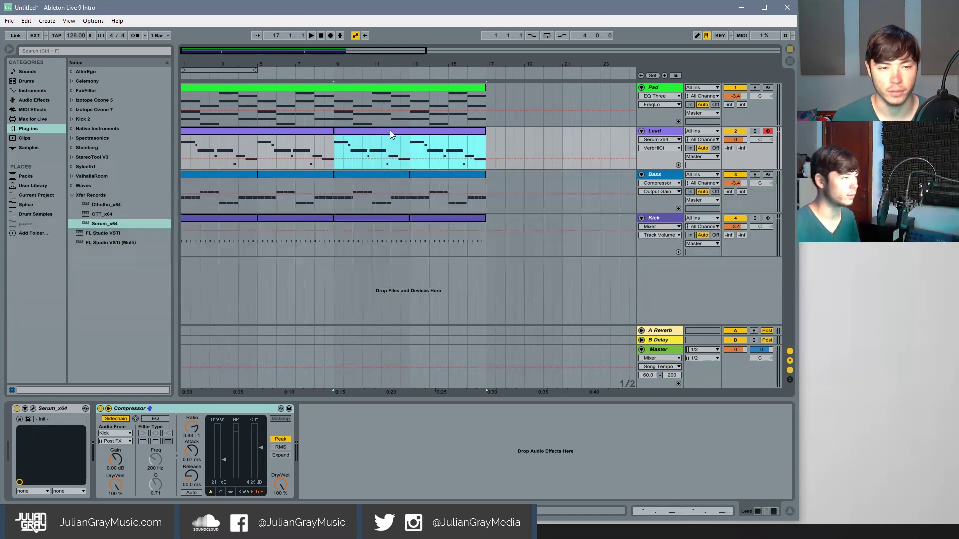
- Open the first consolidated Lead clip's notes for editing, checking the second Bass clip's notes in between
{"action": "left_click", "coordinate": [296, 128]}
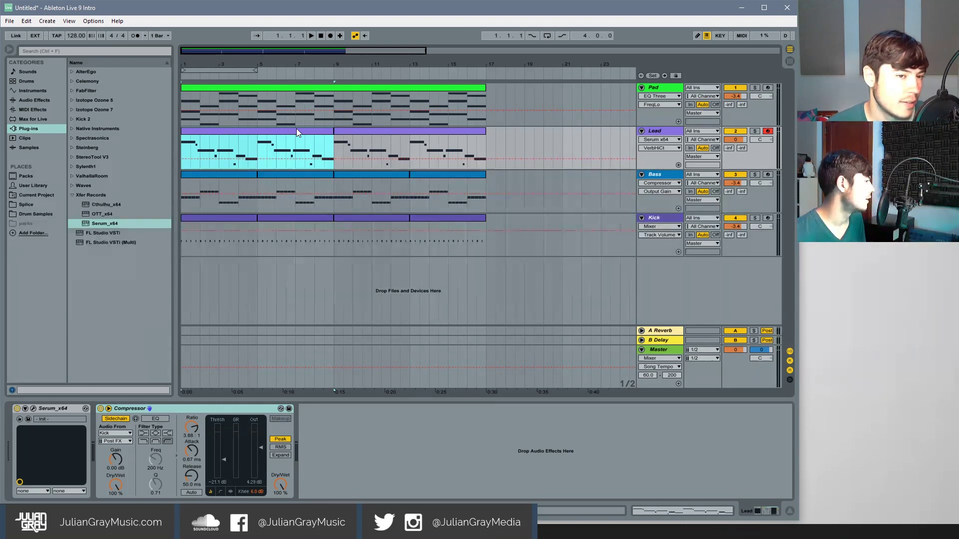
{"action": "double_click", "coordinate": [296, 128]}
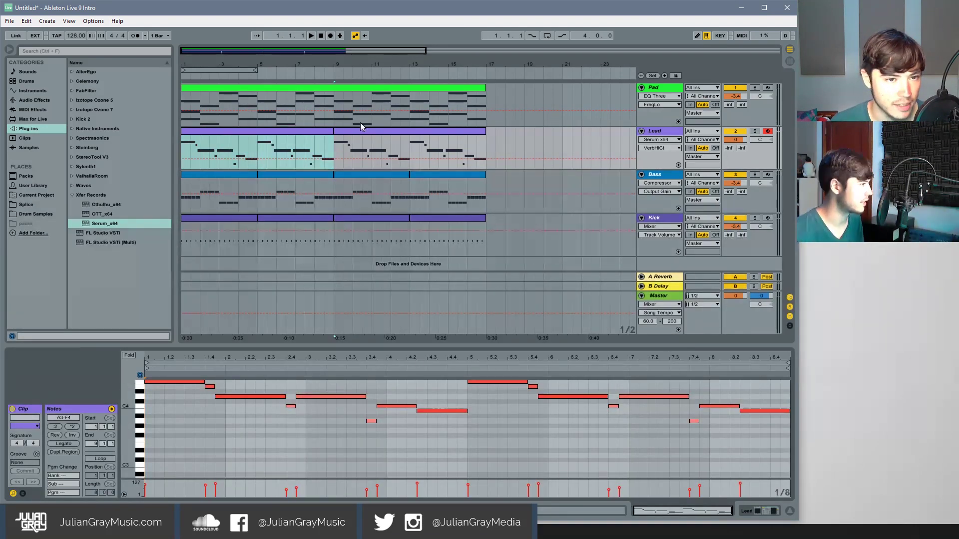
{"action": "left_click", "coordinate": [298, 128]}
{"action": "left_click", "coordinate": [329, 151]}
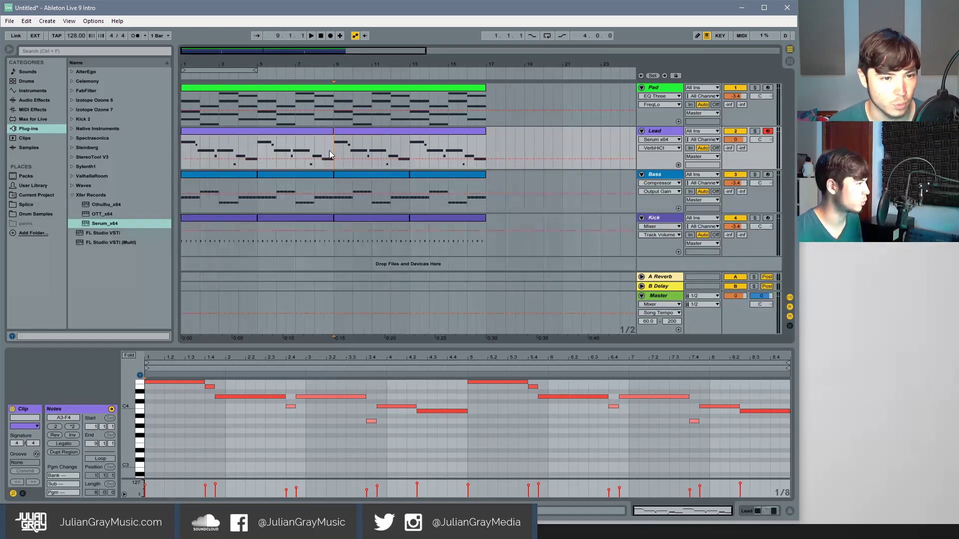
{"action": "left_click", "coordinate": [271, 175]}
{"action": "left_click", "coordinate": [244, 179]}
{"action": "left_click", "coordinate": [273, 178]}
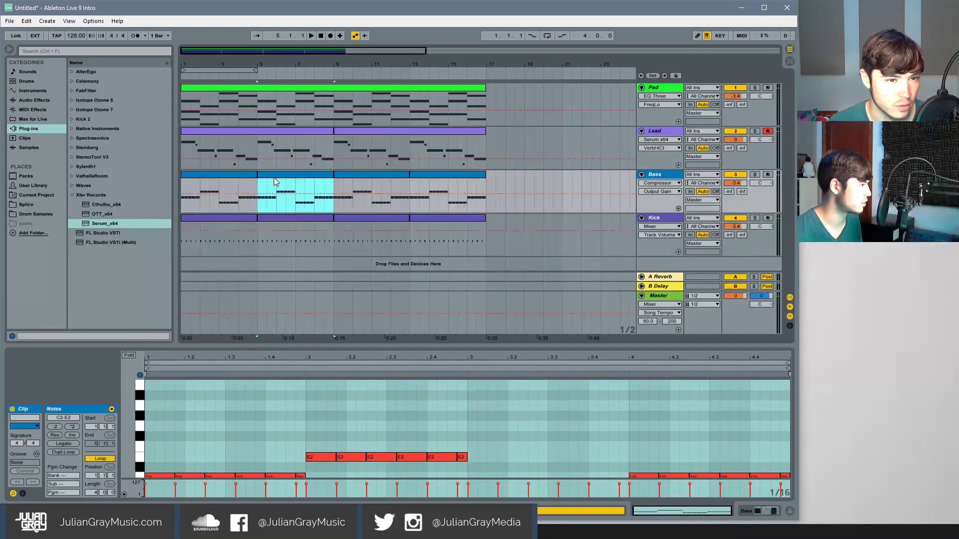
{"action": "key", "text": "Left"}
{"action": "left_click", "coordinate": [285, 128]}
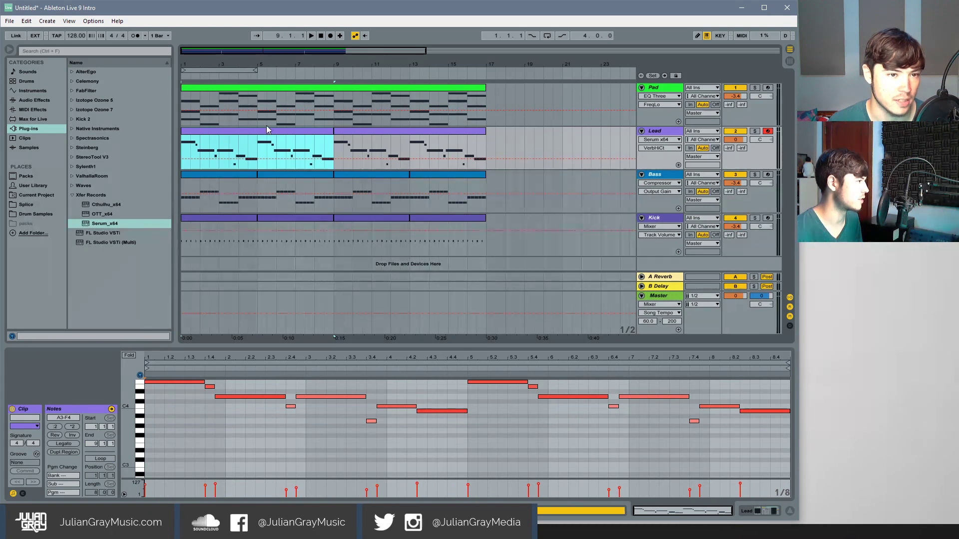
- Play back the arrangement from the start to hear the Lead melody leading up to bar 5
{"action": "scroll", "coordinate": [298, 430], "scroll_direction": "up", "scroll_amount": 1}
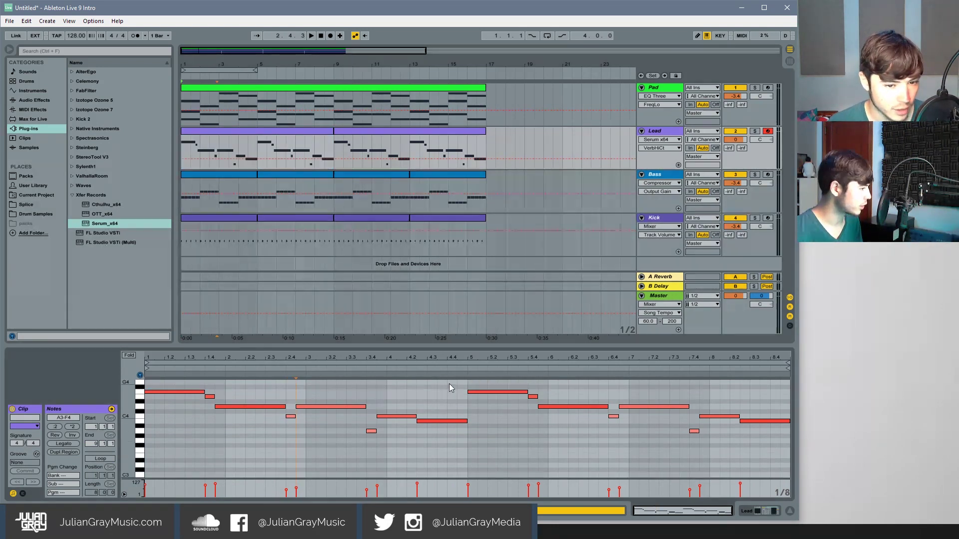
{"action": "left_click_drag", "start_coordinate": [498, 388], "coordinate": [781, 468]}
{"action": "left_click", "coordinate": [779, 465]}
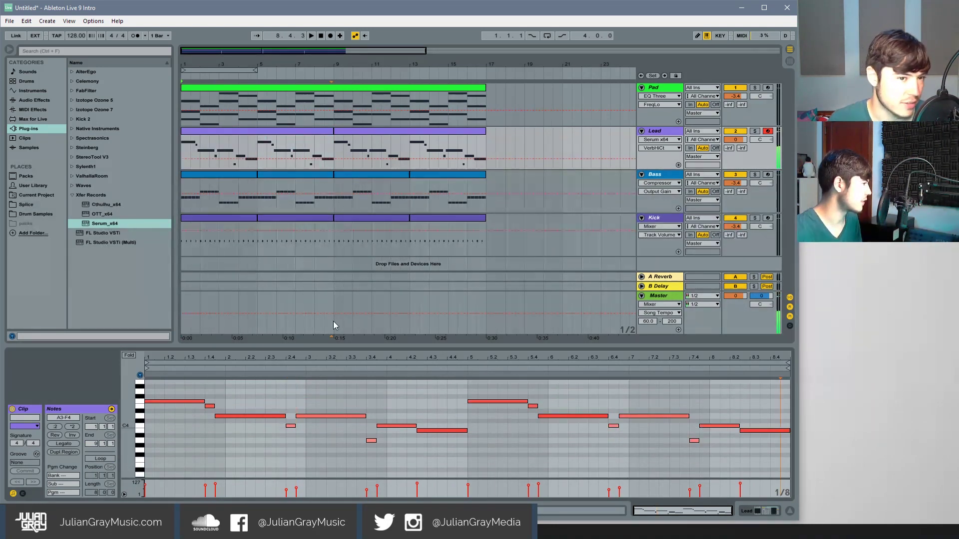
{"action": "left_click", "coordinate": [466, 395]}
{"action": "key", "text": "space"}
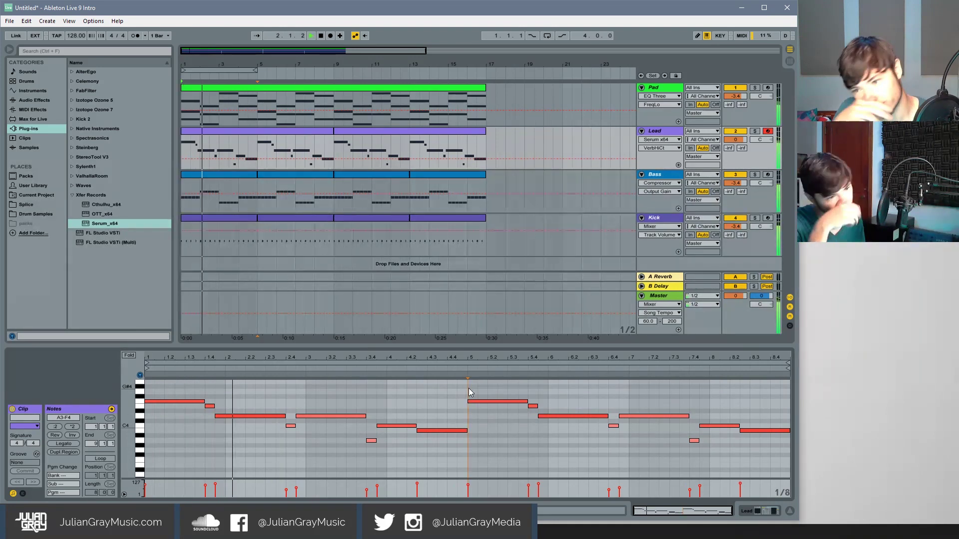
{"action": "scroll", "coordinate": [468, 388], "scroll_direction": "up", "scroll_amount": 1}
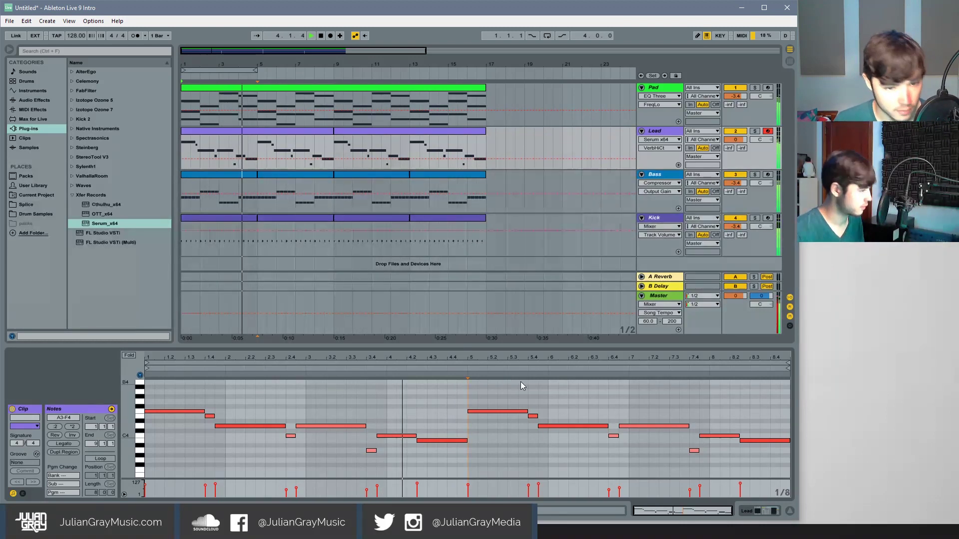
{"action": "key", "text": "space"}
- Lower the long Lead note at bar 5 to A3 and listen to the phrase from there
{"action": "left_click_drag", "start_coordinate": [497, 411], "coordinate": [499, 451]}
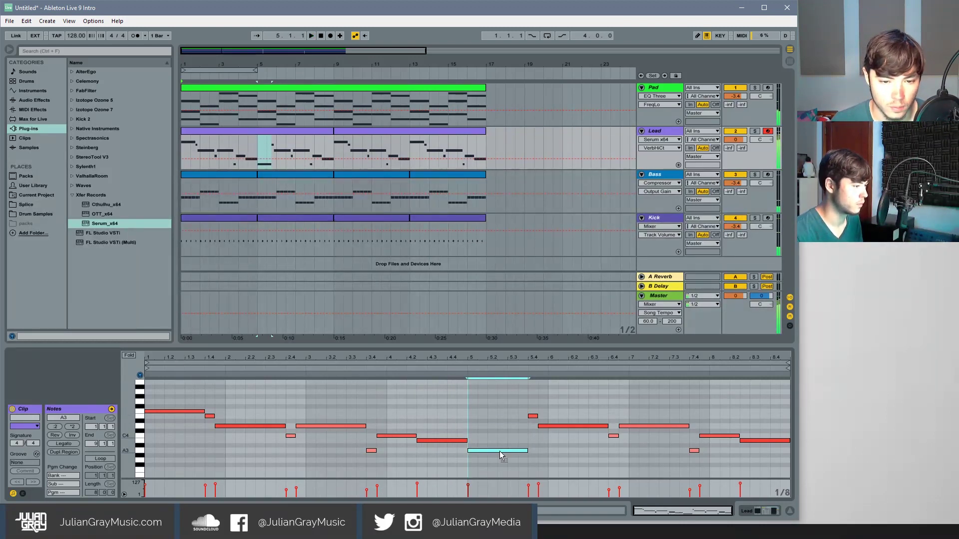
{"action": "left_click", "coordinate": [463, 369]}
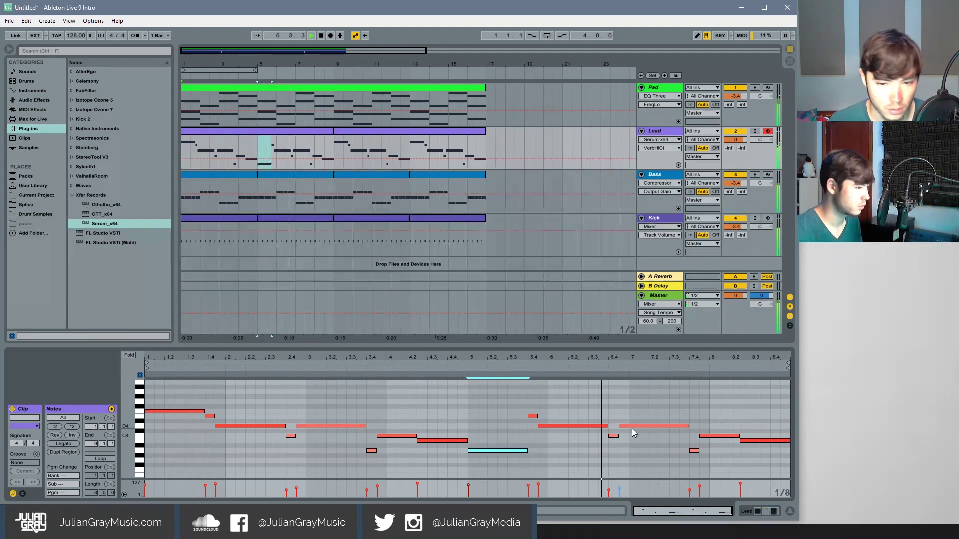
{"action": "key", "text": "space"}
- In the Lead clip, raise the long note near bar 7 to F4, the short note following it to A4 and the next note to D4
{"action": "mouse_move", "coordinate": [636, 427]}
{"action": "left_mouse_down"}
{"action": "mouse_move", "coordinate": [634, 403]}
{"action": "mouse_move", "coordinate": [635, 413]}
{"action": "left_mouse_up"}
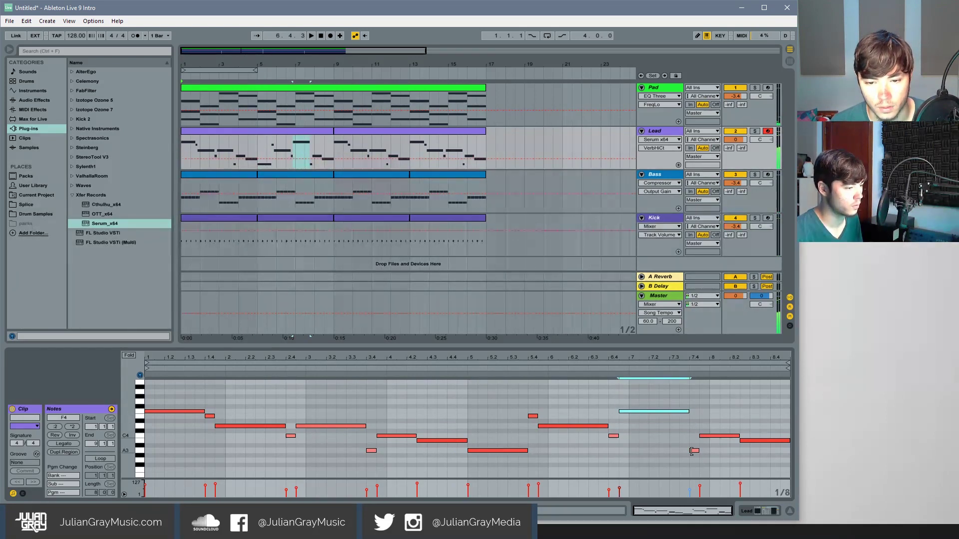
{"action": "left_click_drag", "start_coordinate": [694, 451], "coordinate": [694, 394]}
{"action": "mouse_move", "coordinate": [713, 437]}
{"action": "left_mouse_down"}
{"action": "mouse_move", "coordinate": [714, 414]}
{"action": "mouse_move", "coordinate": [715, 429]}
{"action": "left_mouse_up"}
- Play back the edited Lead clip from the start through bar 8
{"action": "key", "text": "space"}
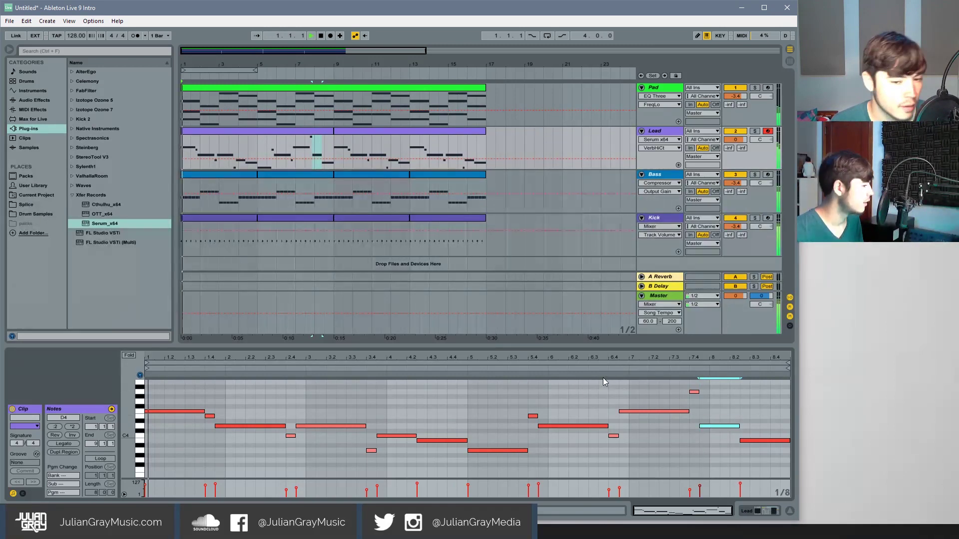
{"action": "left_click", "coordinate": [621, 384]}
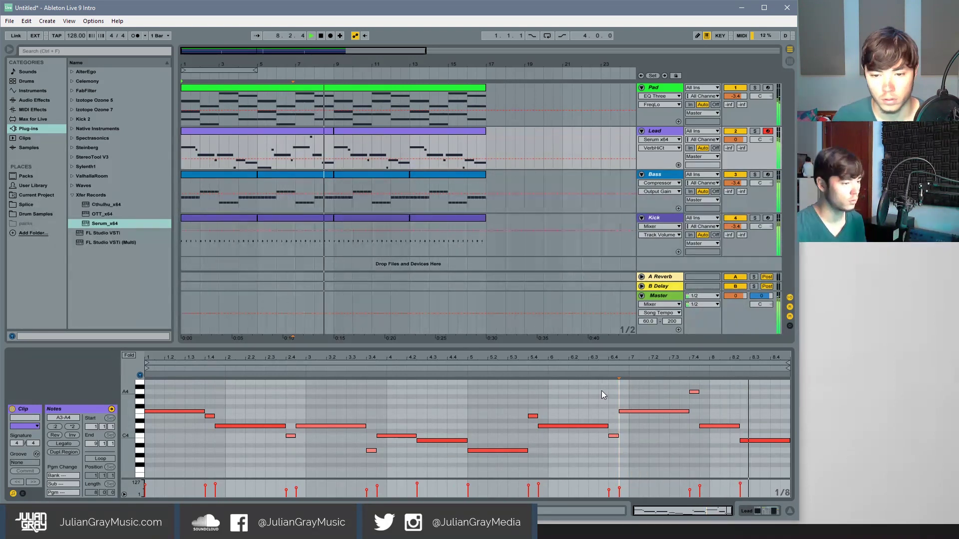
{"action": "key", "text": "space"}
- Replace the second Lead clip with a copy of the edited first clip, placed at bar 9
{"action": "left_click", "coordinate": [304, 130]}
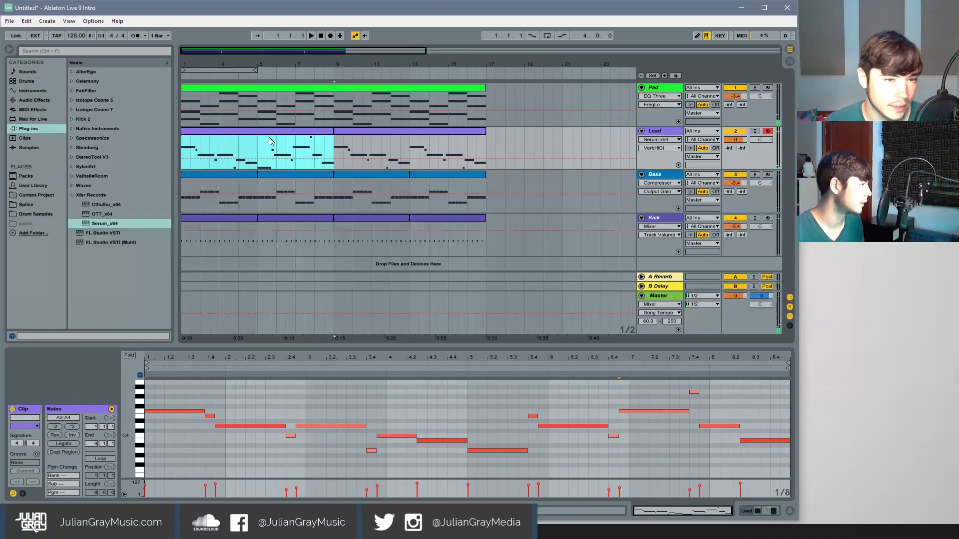
{"action": "left_click_drag", "start_coordinate": [332, 149], "coordinate": [162, 149]}
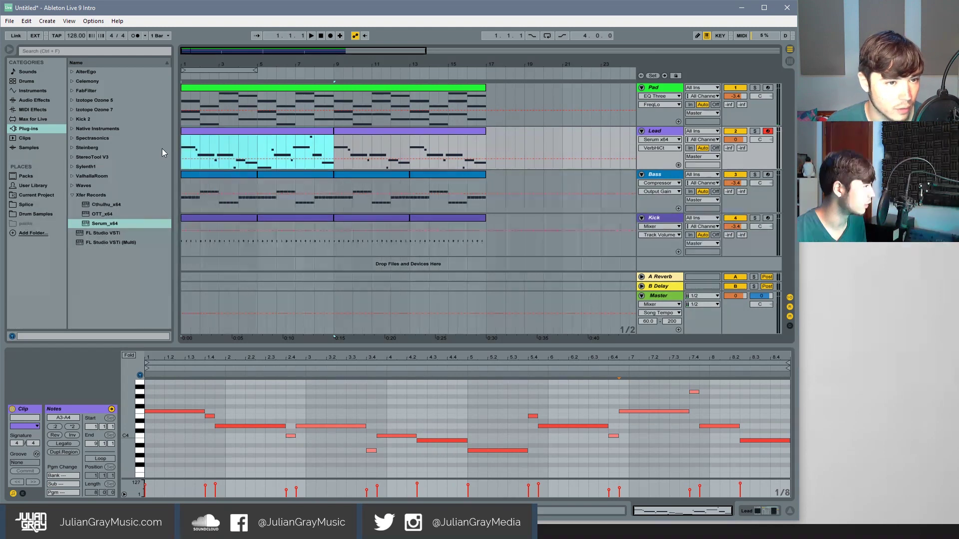
{"action": "left_click", "coordinate": [405, 134]}
{"action": "left_click", "coordinate": [483, 149]}
- Play the arrangement from the start and set the Kick track's volume to -2.7 dB
{"action": "left_click_drag", "start_coordinate": [378, 67], "coordinate": [263, 21]}
{"action": "left_click", "coordinate": [312, 36]}
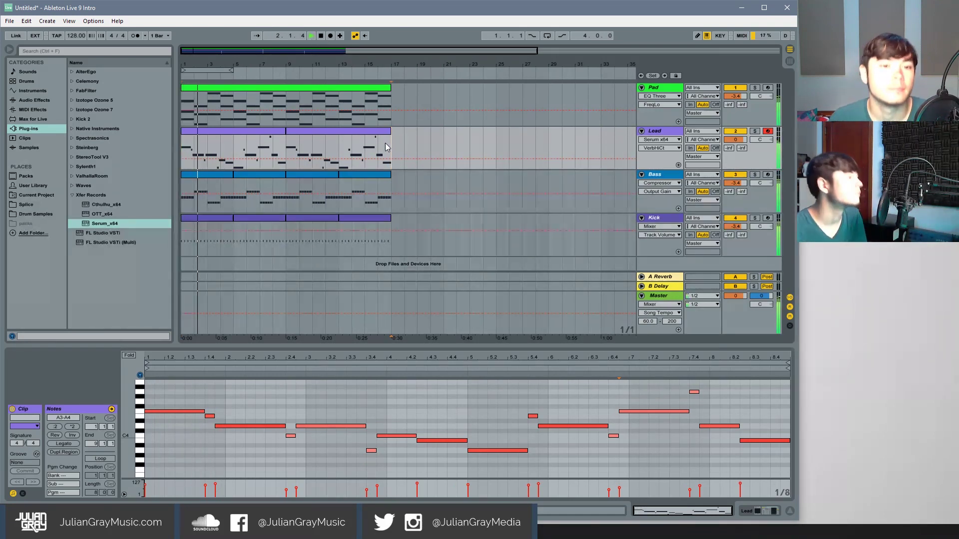
{"action": "left_click", "coordinate": [288, 146]}
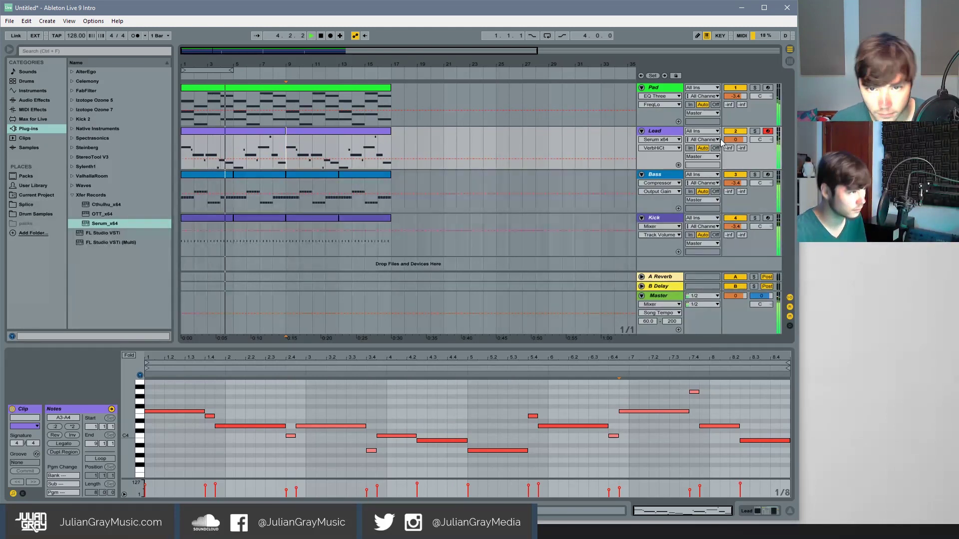
{"action": "left_click", "coordinate": [742, 227]}
{"action": "left_click_drag", "start_coordinate": [741, 228], "coordinate": [741, 224]}
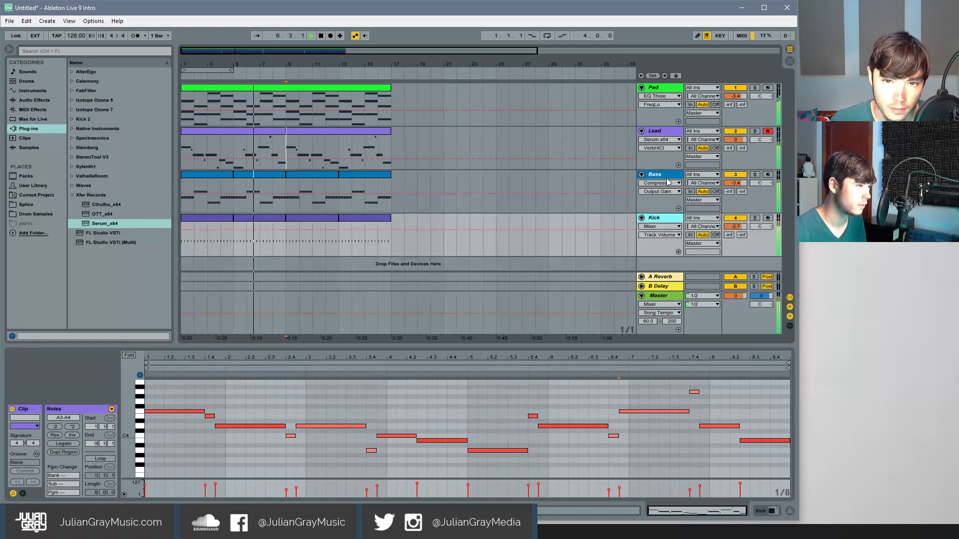
- Set the Lead track's volume to -1.9 dB and stop playback
{"action": "key", "text": "Up"}
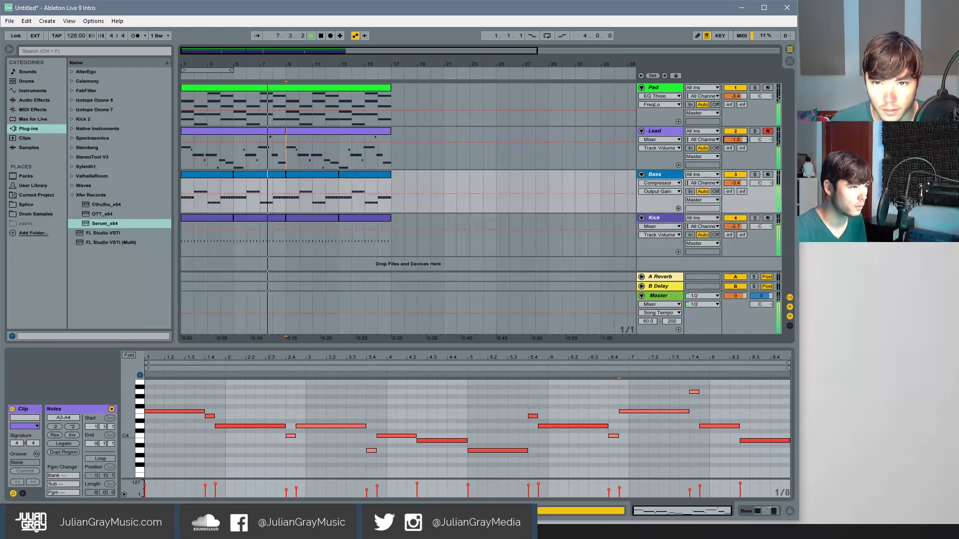
{"action": "left_click", "coordinate": [670, 134]}
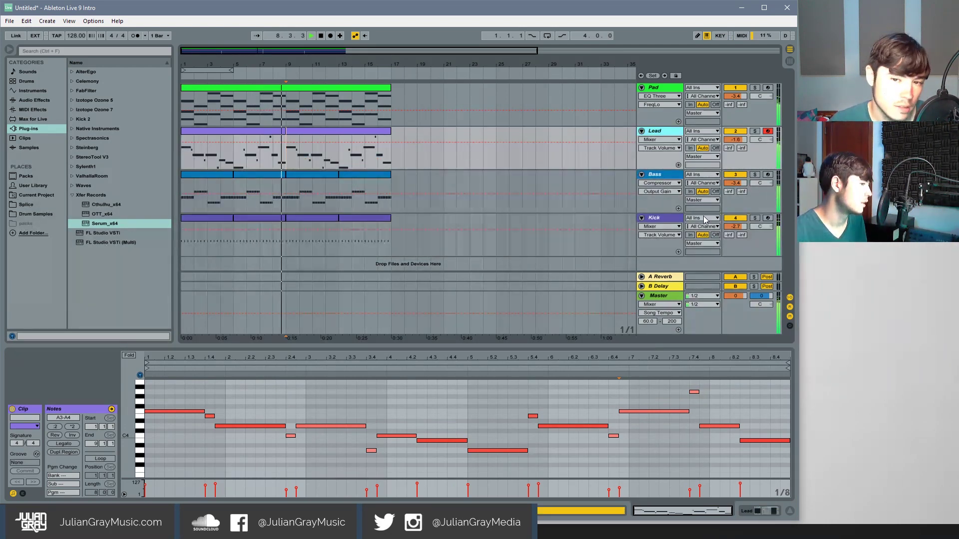
{"action": "key", "text": "space"}
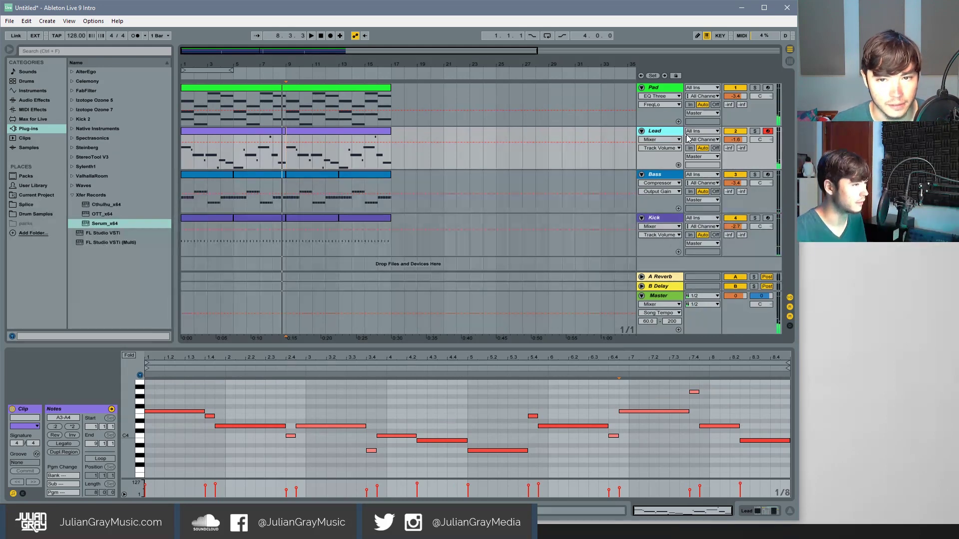
{"action": "left_click", "coordinate": [736, 140]}
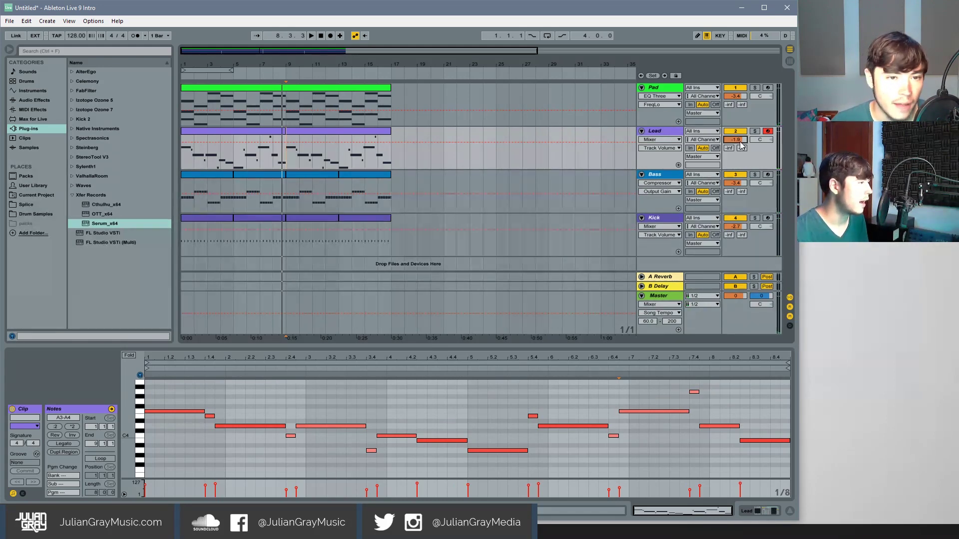
- Insert a new MIDI track below the Kick track and show the Drums category in the browser
{"action": "left_click", "coordinate": [757, 511]}
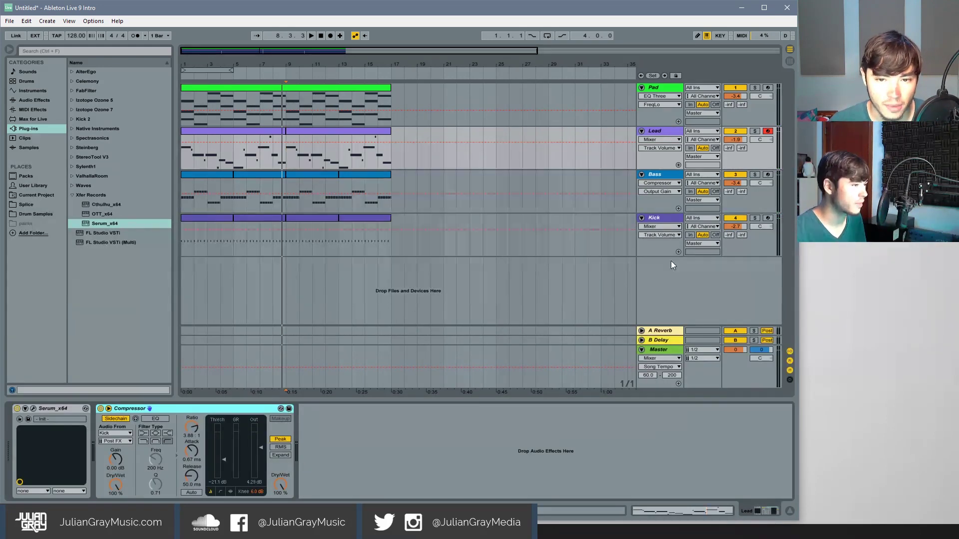
{"action": "left_click", "coordinate": [667, 222]}
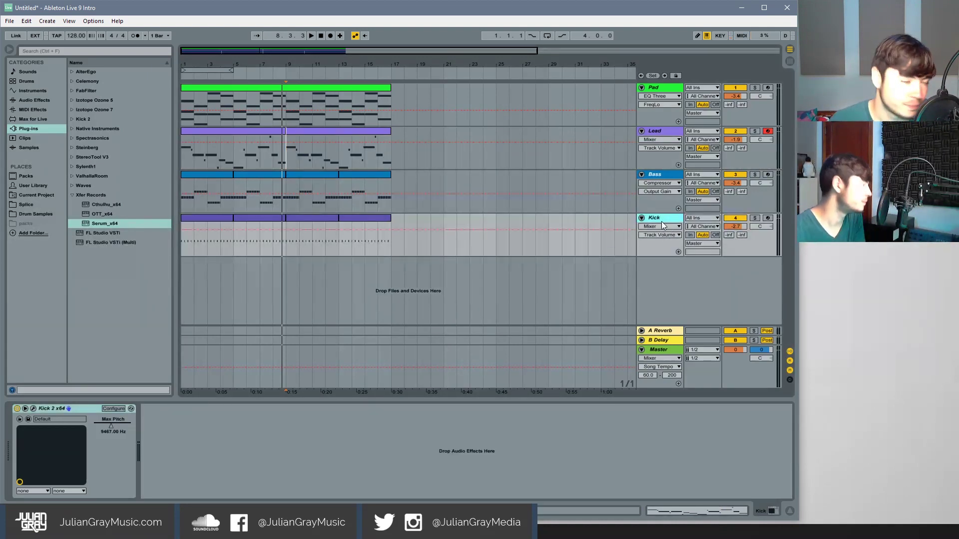
{"action": "right_click", "coordinate": [661, 225]}
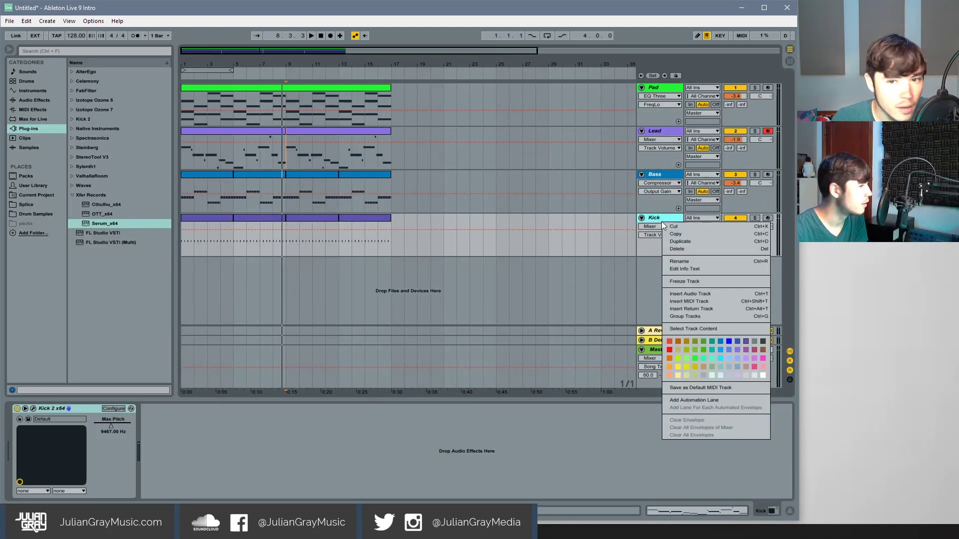
{"action": "left_click", "coordinate": [680, 302]}
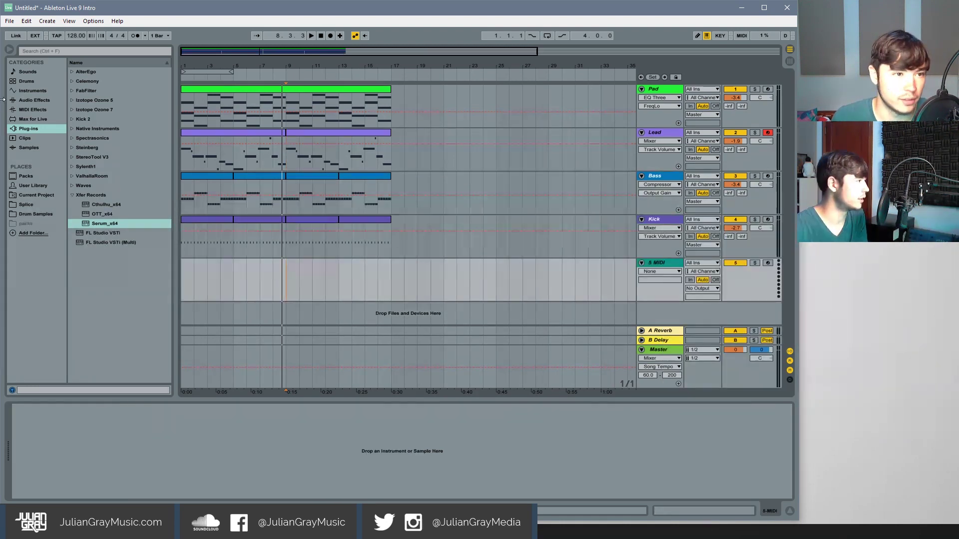
{"action": "left_click", "coordinate": [26, 82]}
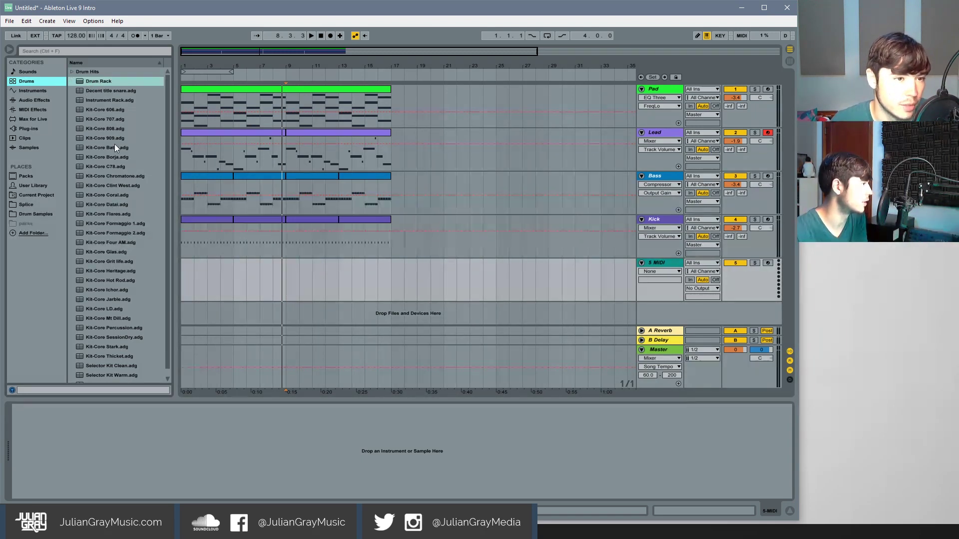
- Load the Kit-Core 909 drum kit onto the new MIDI track and audition its kick pads
{"action": "left_click", "coordinate": [111, 139]}
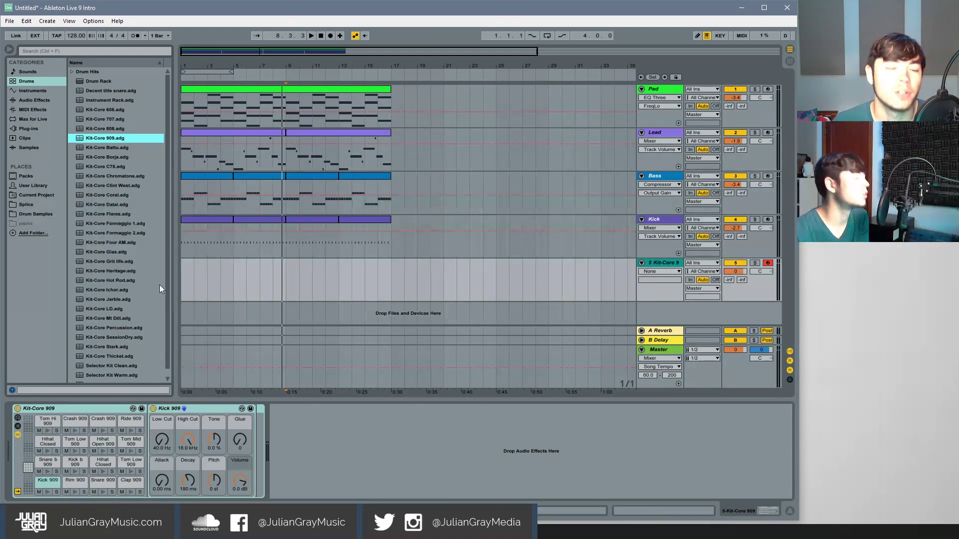
{"action": "left_click", "coordinate": [48, 492]}
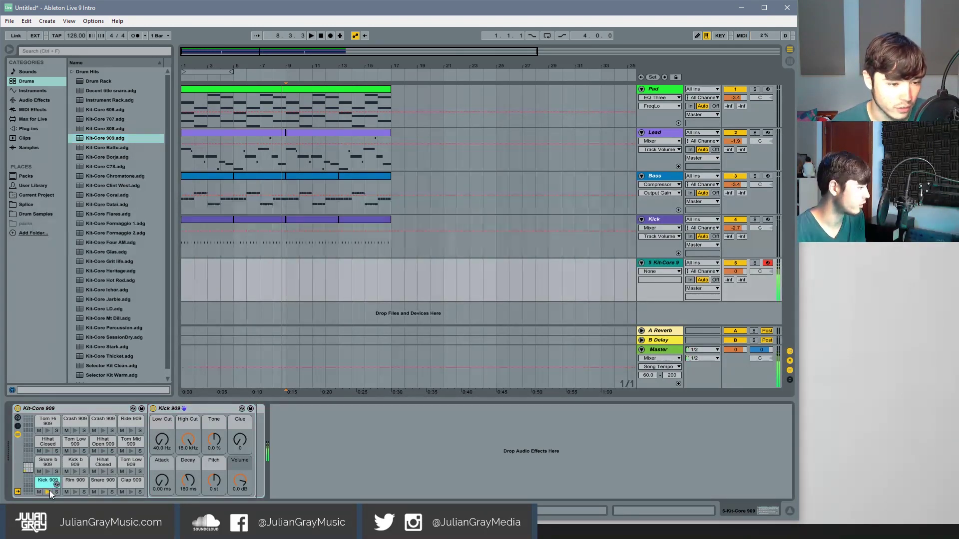
{"action": "left_click", "coordinate": [76, 472]}
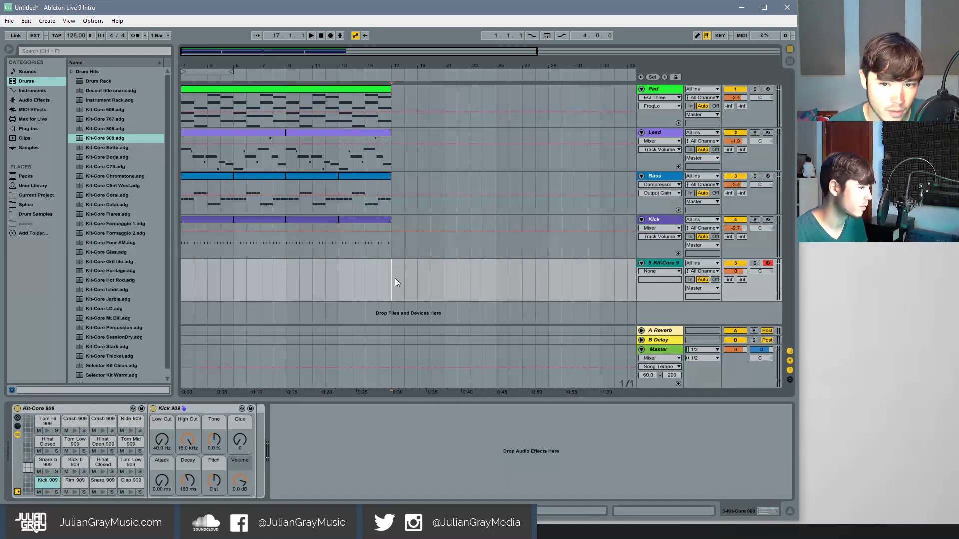
- Insert an empty four-bar MIDI clip at bar 1 of the Kit-Core 909 track and open it in an enlarged note editor
{"action": "mouse_move", "coordinate": [395, 278]}
{"action": "left_mouse_down"}
{"action": "mouse_move", "coordinate": [193, 260]}
{"action": "mouse_move", "coordinate": [233, 280]}
{"action": "left_mouse_up"}
{"action": "left_click", "coordinate": [190, 273]}
{"action": "right_click", "coordinate": [214, 275]}
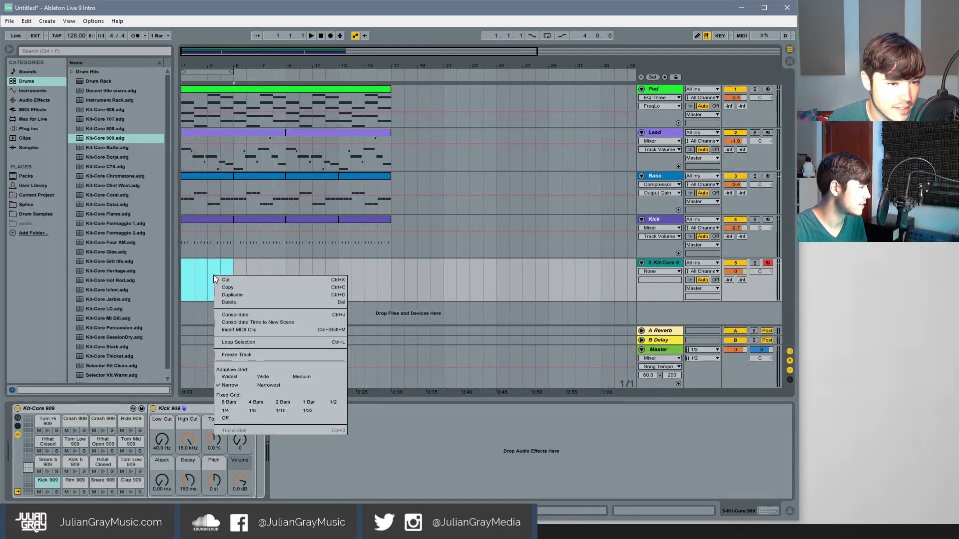
{"action": "left_click", "coordinate": [233, 331]}
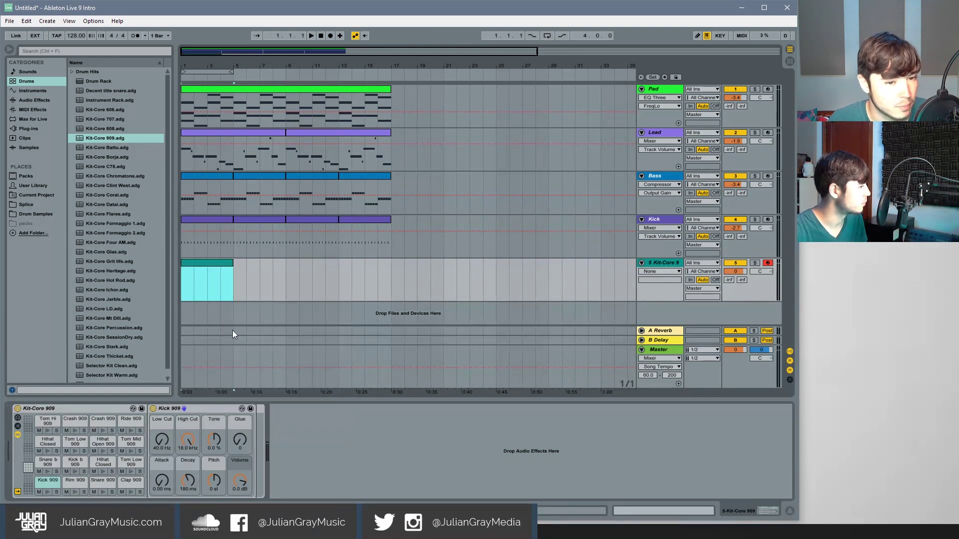
{"action": "double_click", "coordinate": [196, 262]}
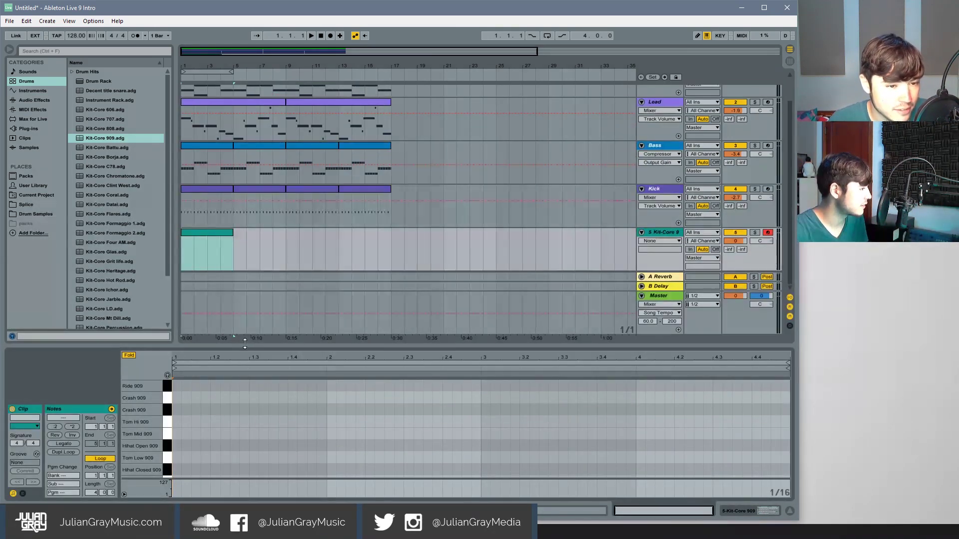
{"action": "left_click_drag", "start_coordinate": [248, 346], "coordinate": [269, 291]}
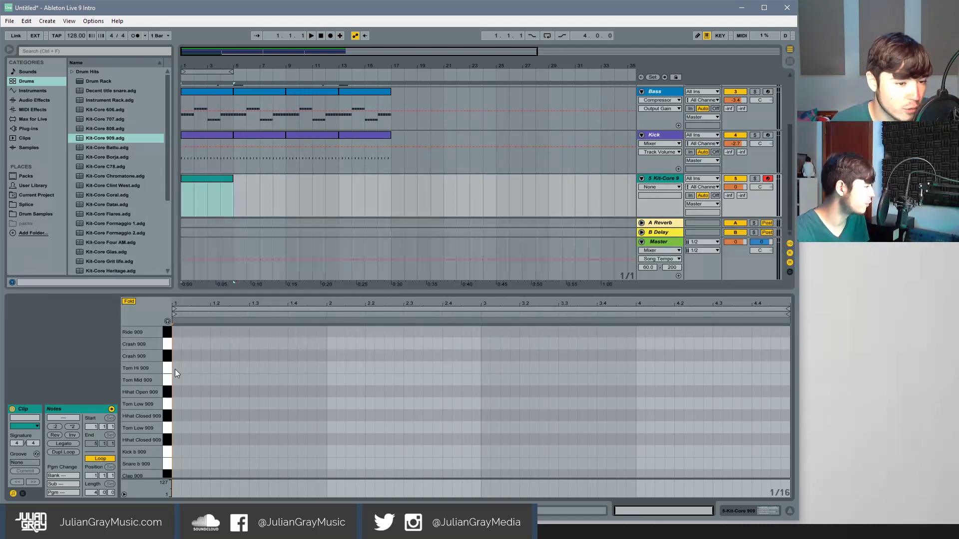
- Add a Hihat Closed 909 note on each of the four beats of bar 1
{"action": "key", "text": "space"}
{"action": "left_click", "coordinate": [178, 416]}
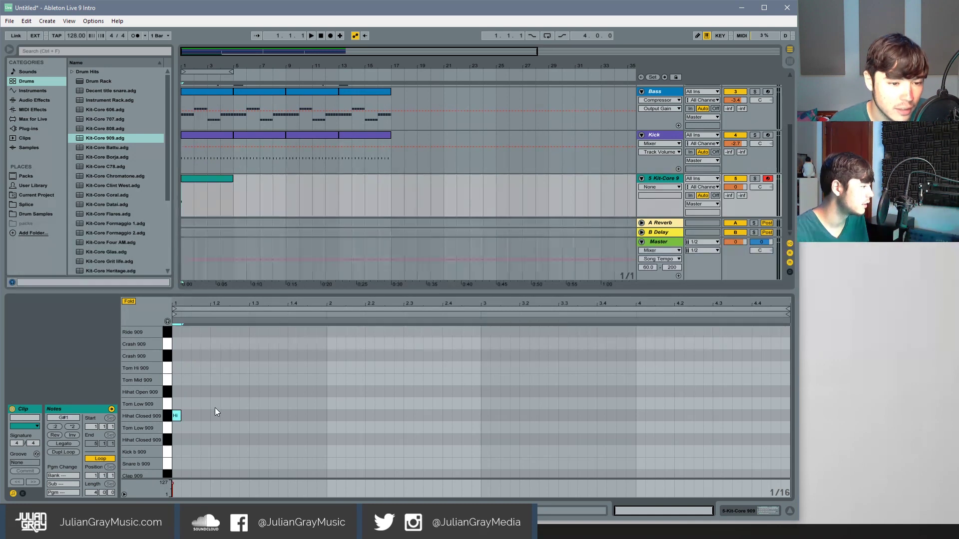
{"action": "left_click", "coordinate": [215, 415]}
{"action": "left_click", "coordinate": [255, 415]}
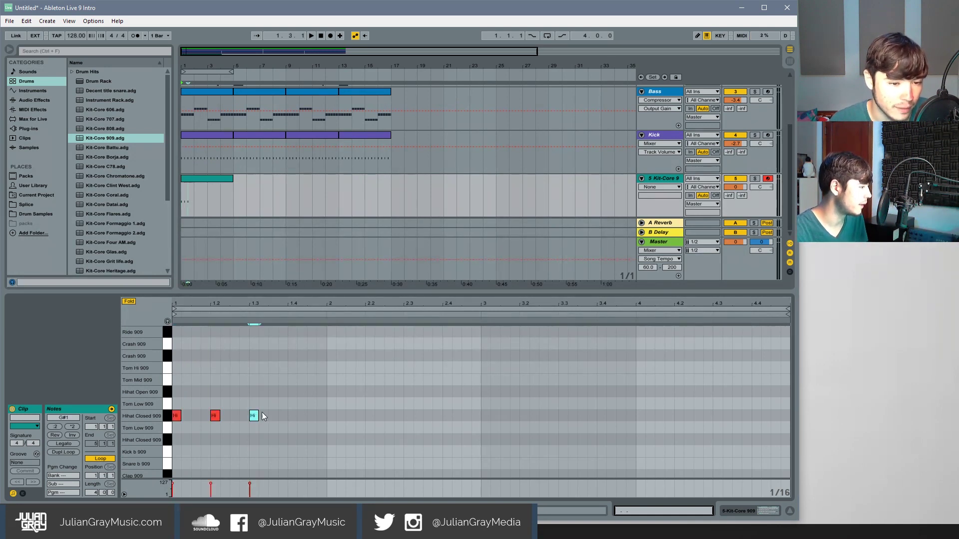
{"action": "left_click", "coordinate": [293, 415]}
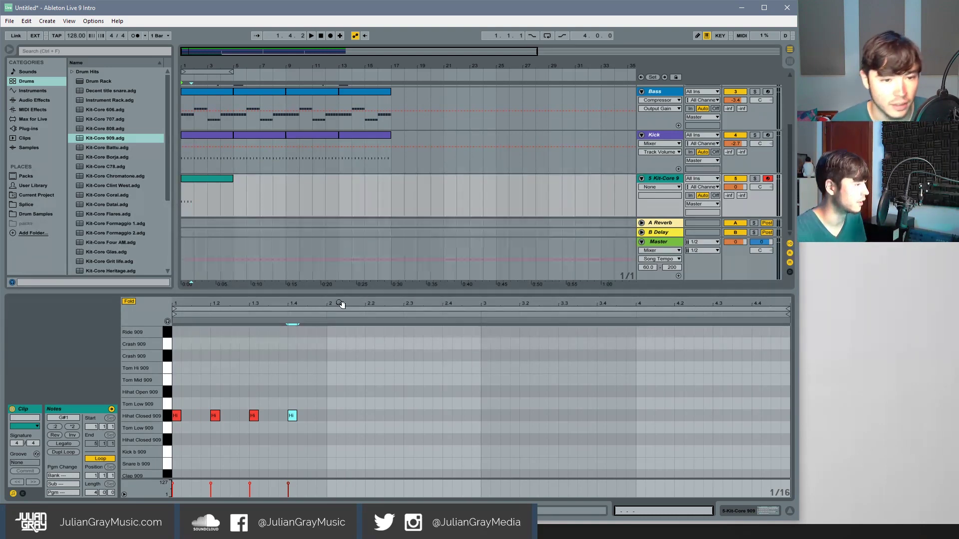
{"action": "left_click", "coordinate": [335, 335]}
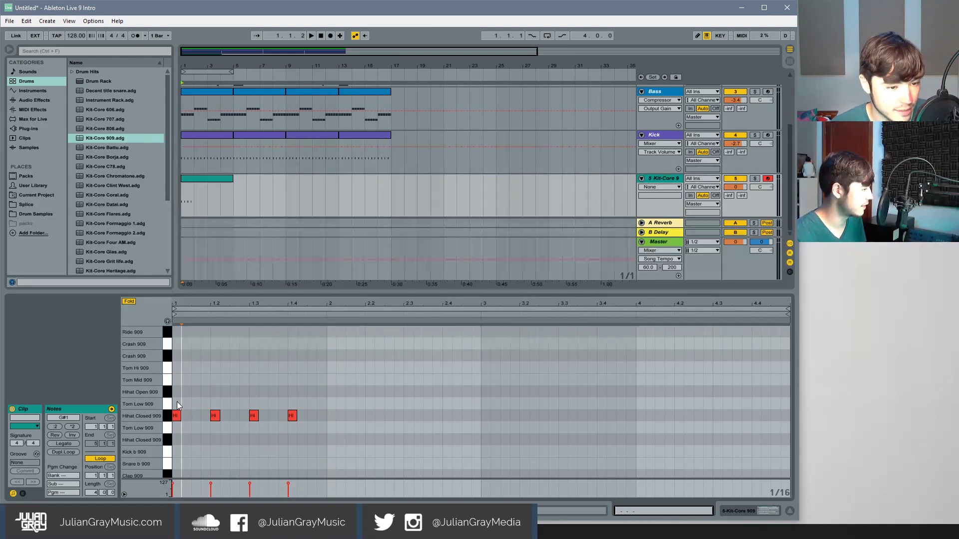
- Shift the four closed hi-hat notes to the off-beats and repeat the pattern through bar 4 of the clip
{"action": "mouse_move", "coordinate": [176, 402]}
{"action": "left_mouse_down"}
{"action": "mouse_move", "coordinate": [281, 376]}
{"action": "mouse_move", "coordinate": [296, 384]}
{"action": "mouse_move", "coordinate": [293, 420]}
{"action": "mouse_move", "coordinate": [313, 412]}
{"action": "left_mouse_up"}
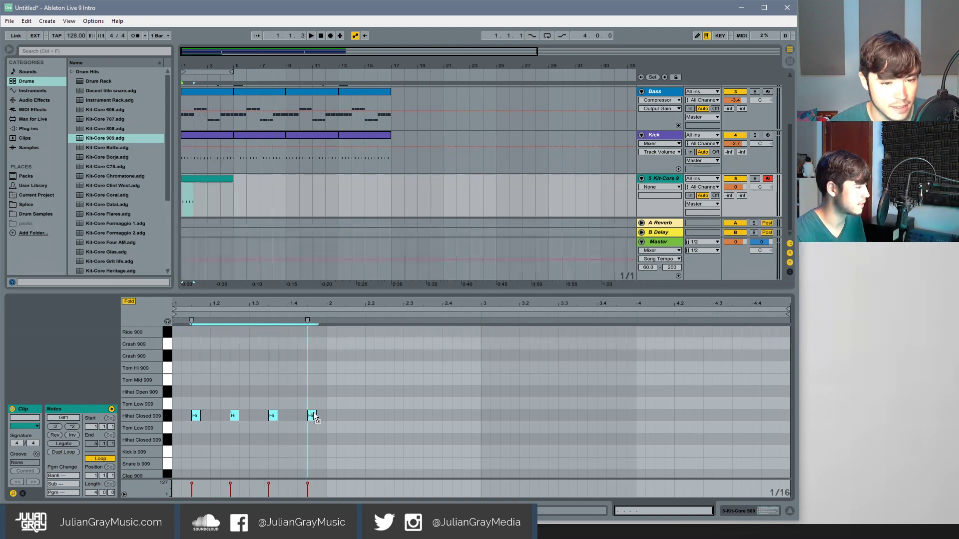
{"action": "left_click", "coordinate": [271, 334]}
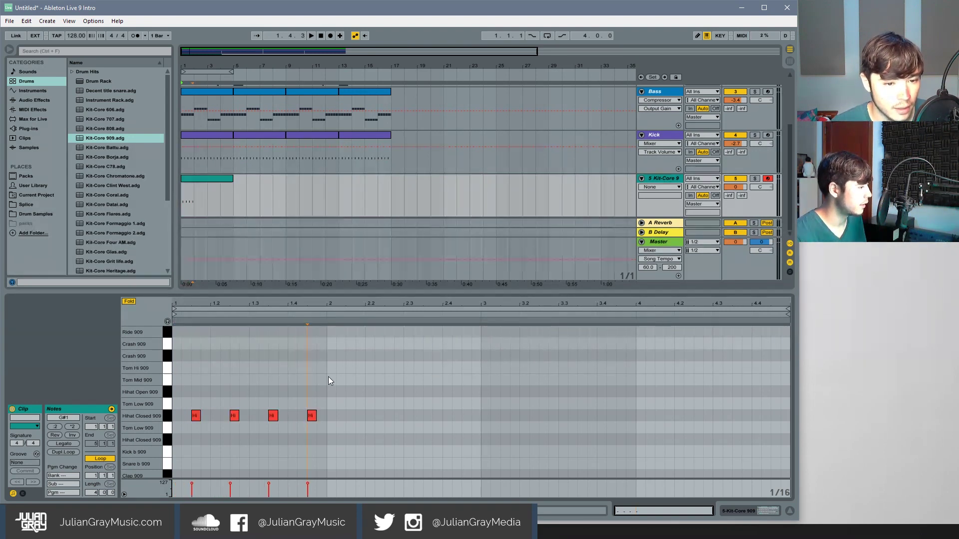
{"action": "key", "text": "ctrl+a"}
{"action": "key", "text": "ctrl+d"}
{"action": "key", "text": "ctrl+d"}
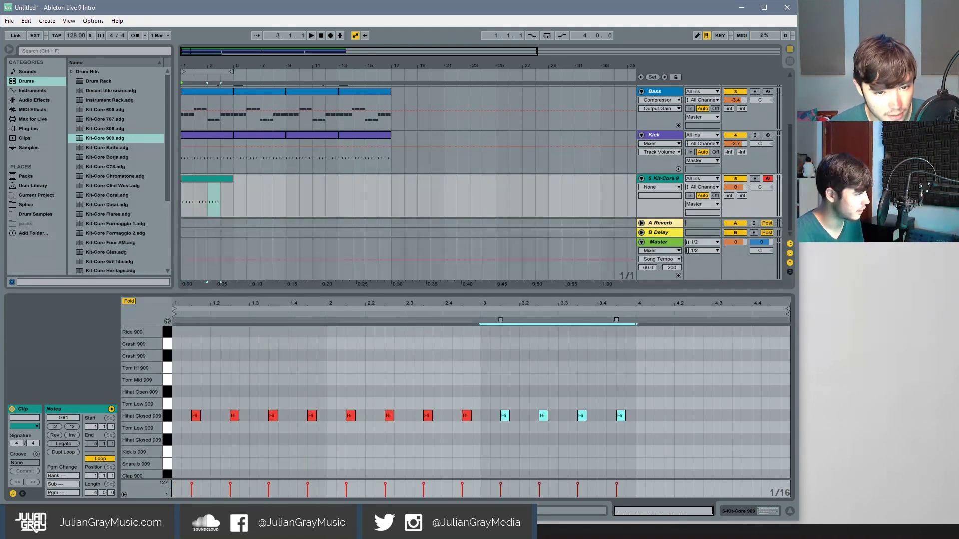
{"action": "key", "text": "ctrl+d"}
- Play the arrangement and duplicate the closed hi-hat clip three times so the pattern runs to bar 17
{"action": "key", "text": "space"}
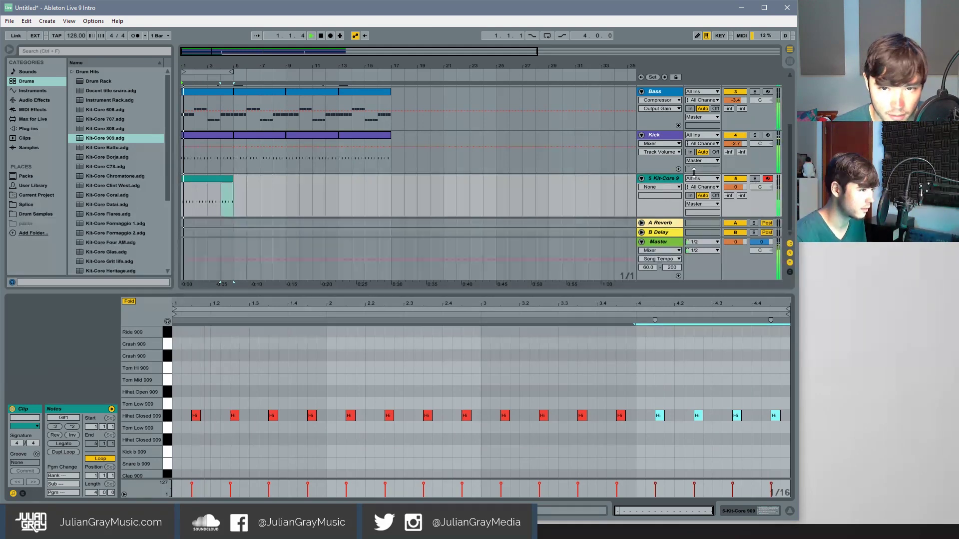
{"action": "left_click", "coordinate": [674, 178]}
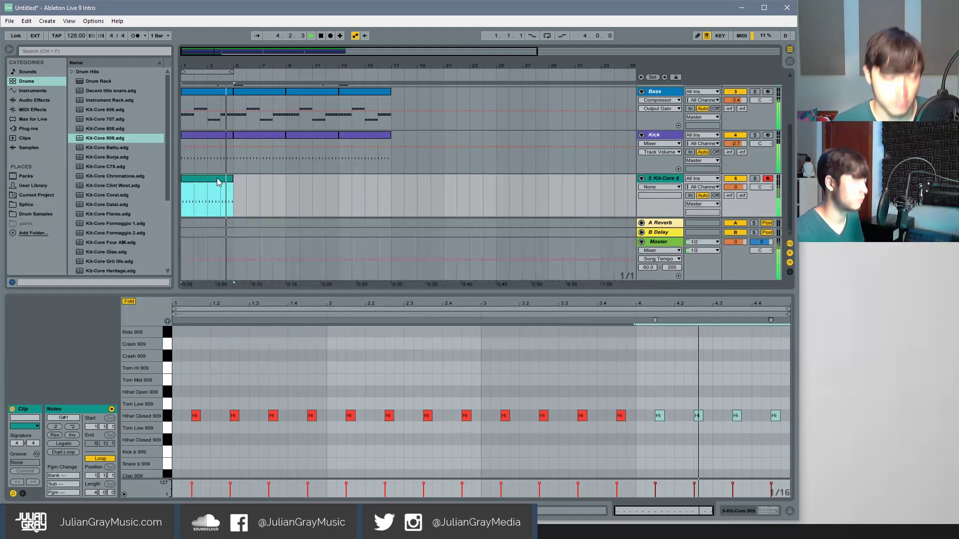
{"action": "key", "text": "ctrl+d"}
{"action": "key", "text": "ctrl+d"}
{"action": "key", "text": "ctrl+d"}
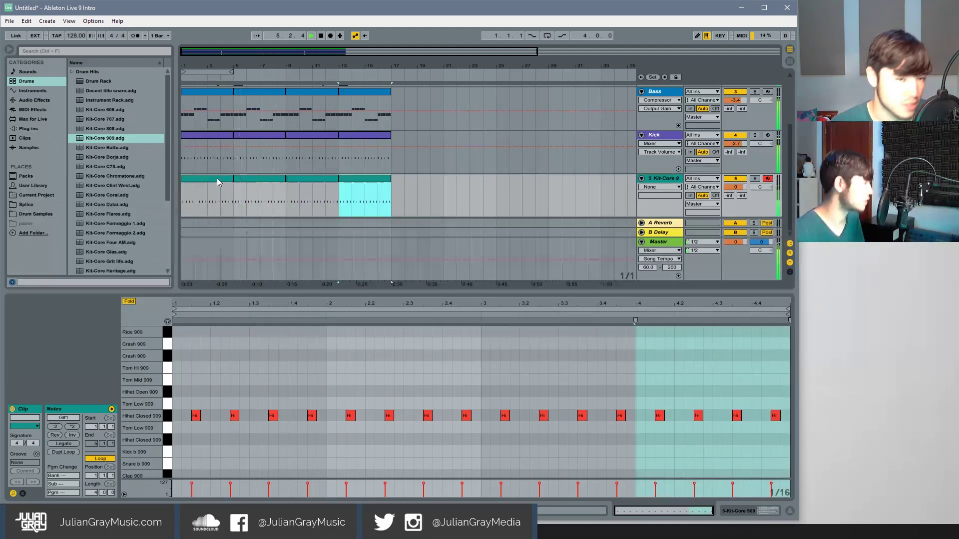
- Rename the Kit-Core 909 track to Hi Hat
{"action": "right_click", "coordinate": [658, 180]}
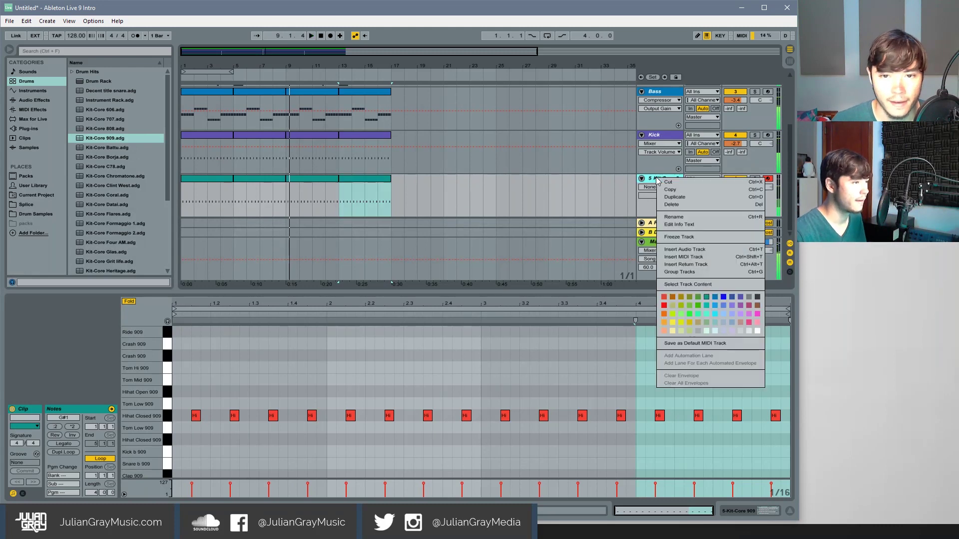
{"action": "left_click", "coordinate": [677, 217]}
{"action": "type", "text": "Hi"}
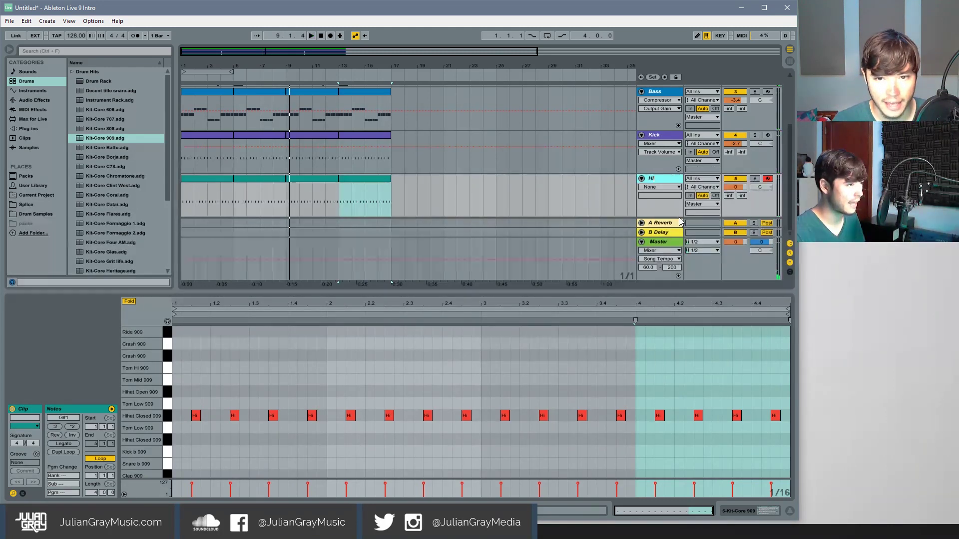
{"action": "type", "text": " Hat"}
{"action": "key", "text": "Return"}
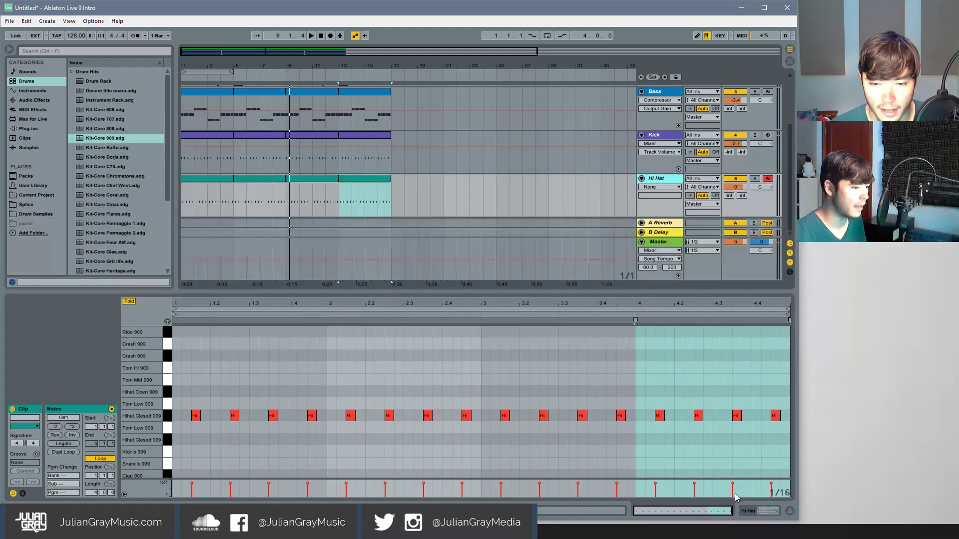
- Listen to the hi-hats, move all notes in the first Hi Hat clip to the Hihat Open 909 row, and play the arrangement
{"action": "left_click", "coordinate": [389, 198]}
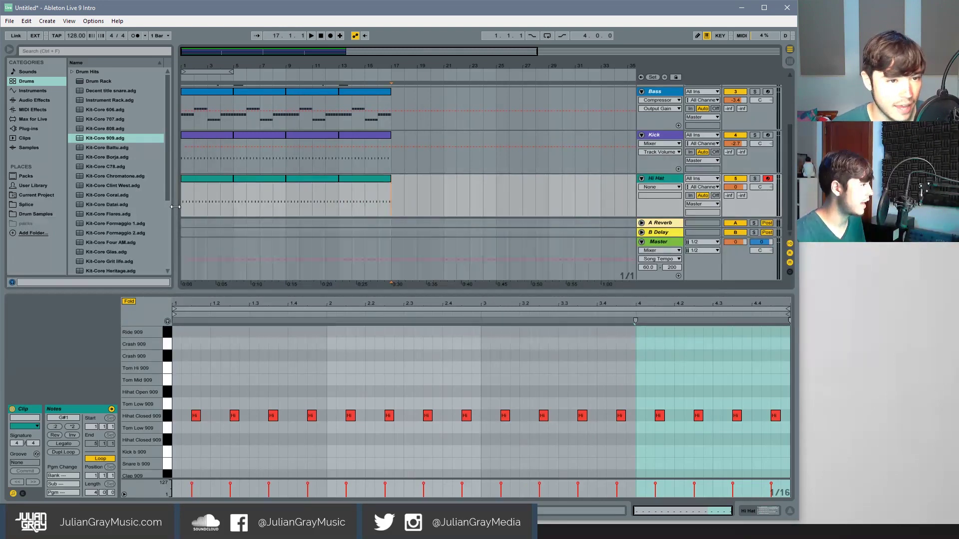
{"action": "key", "text": "space"}
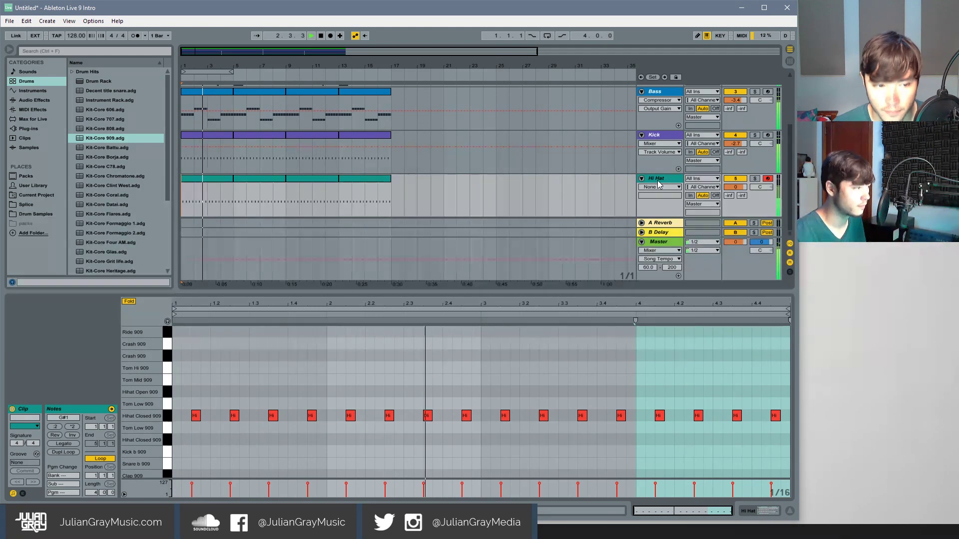
{"action": "key", "text": "space"}
{"action": "left_click_drag", "start_coordinate": [785, 399], "coordinate": [195, 415]}
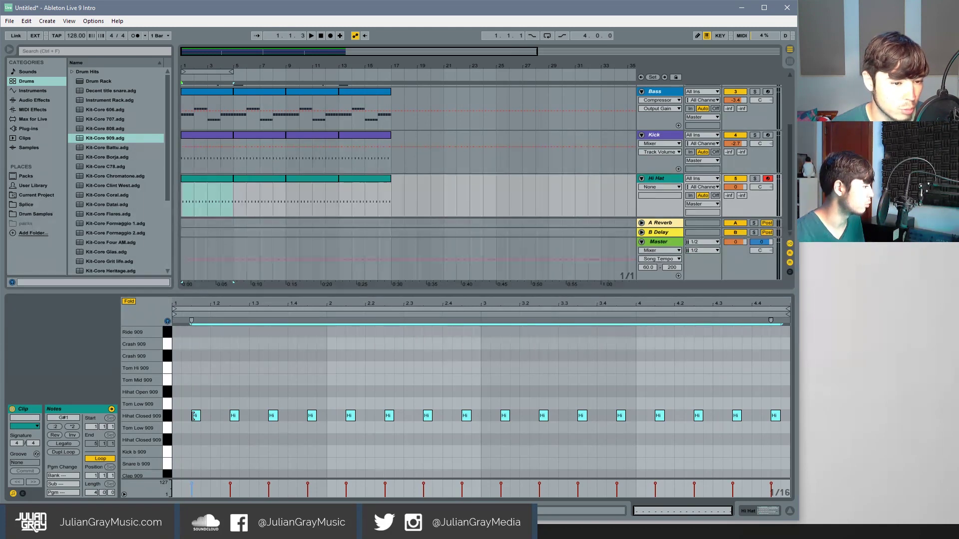
{"action": "left_click_drag", "start_coordinate": [196, 422], "coordinate": [197, 396]}
{"action": "key", "text": "space"}
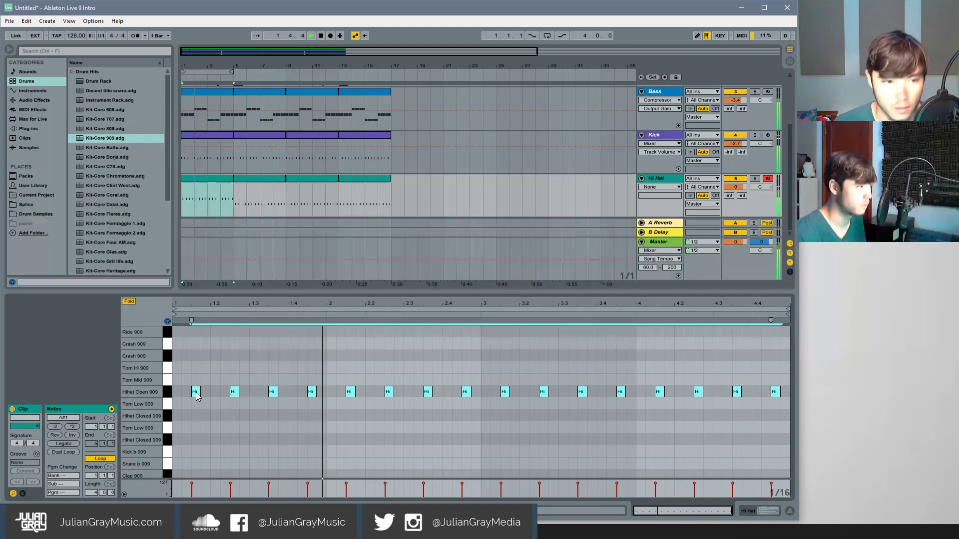
- Replace the other three Hi Hat clips with copies of the edited first clip, filling the track to bar 17
{"action": "left_click", "coordinate": [218, 176]}
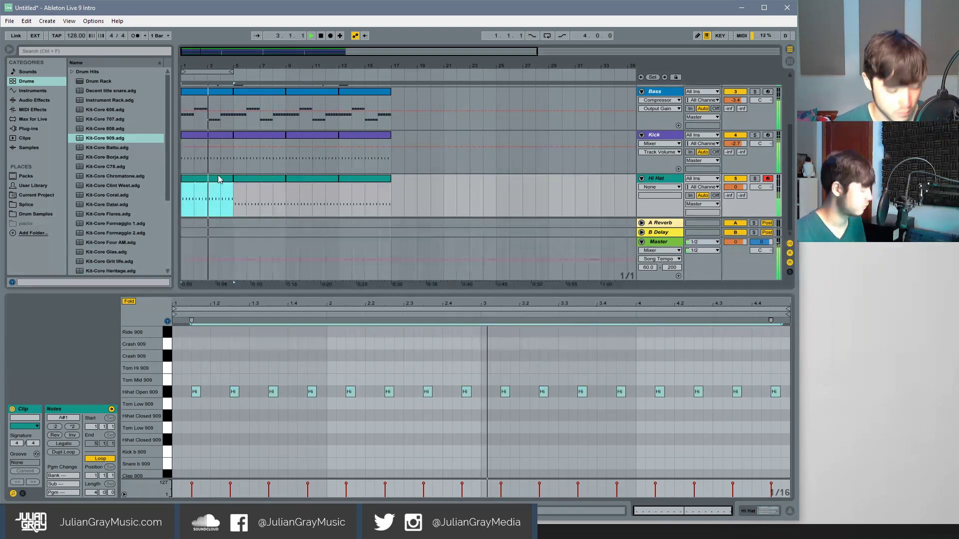
{"action": "key", "text": "ctrl+d"}
{"action": "key", "text": "ctrl+d"}
{"action": "key", "text": "ctrl+d"}
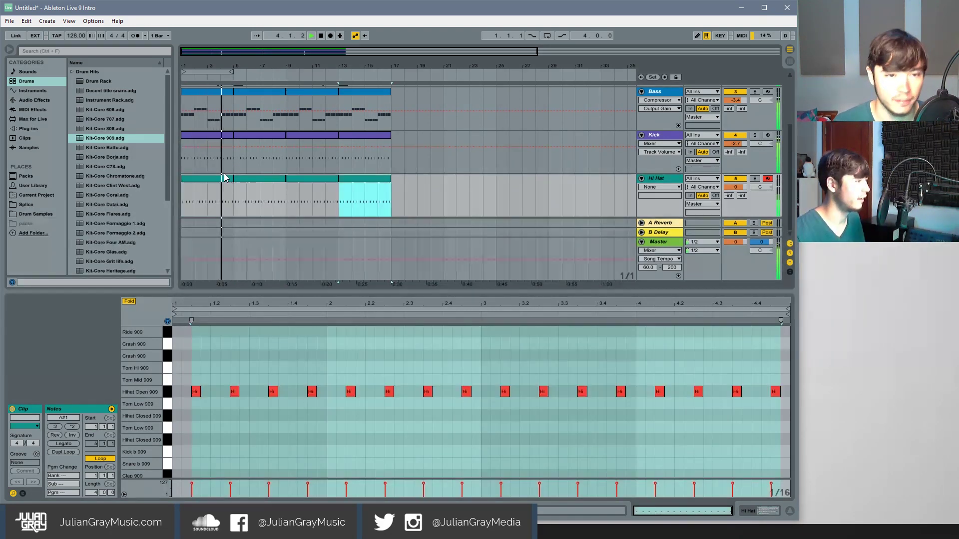
{"action": "left_click", "coordinate": [224, 388]}
{"action": "left_click", "coordinate": [223, 389]}
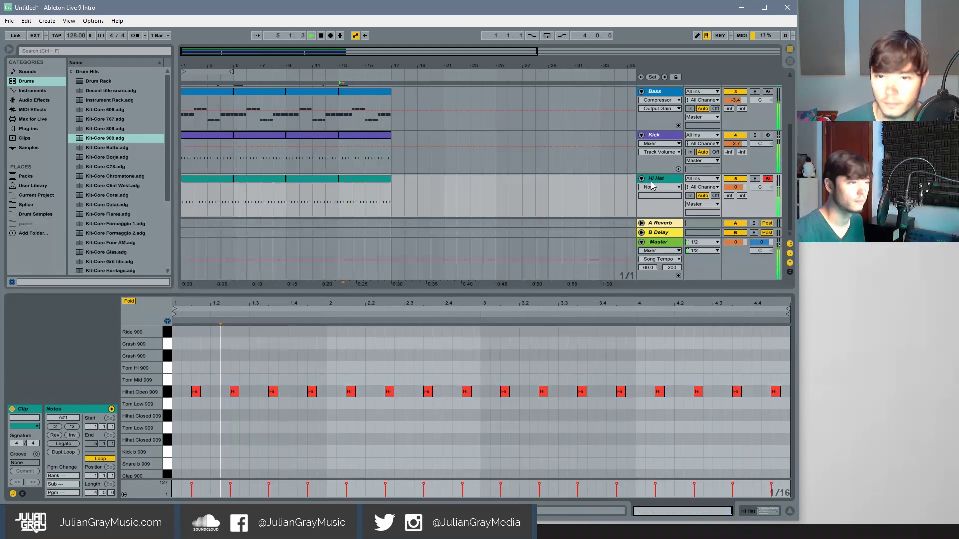
- Show the Hi Hat track's drum rack and set the Hihat Open 909 pad's Decay to 427 ms, checking it during playback
{"action": "left_click", "coordinate": [664, 179]}
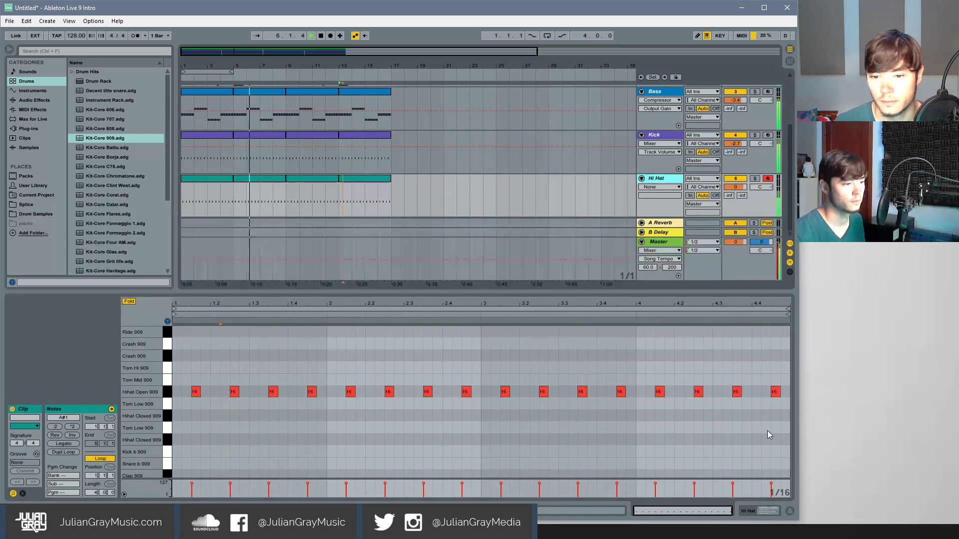
{"action": "left_click", "coordinate": [764, 512]}
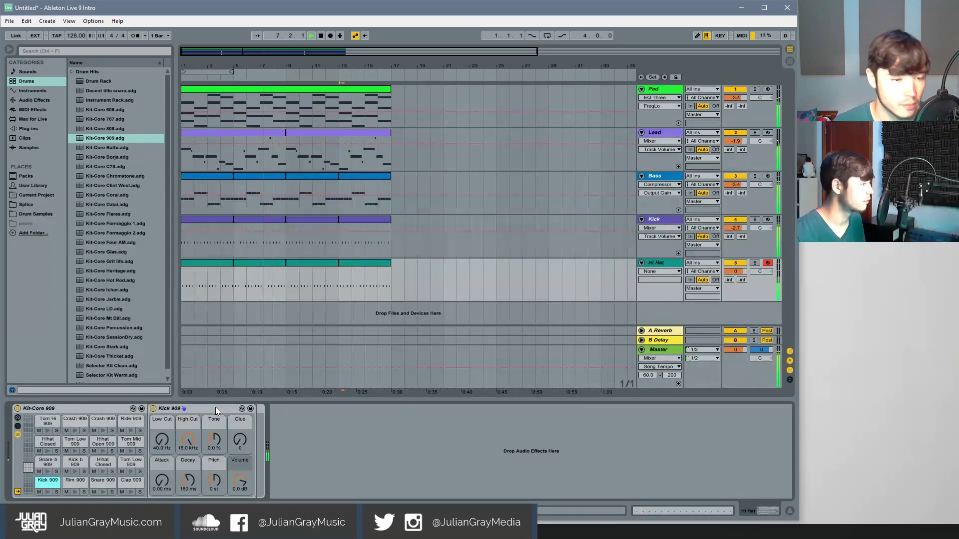
{"action": "left_click", "coordinate": [103, 441]}
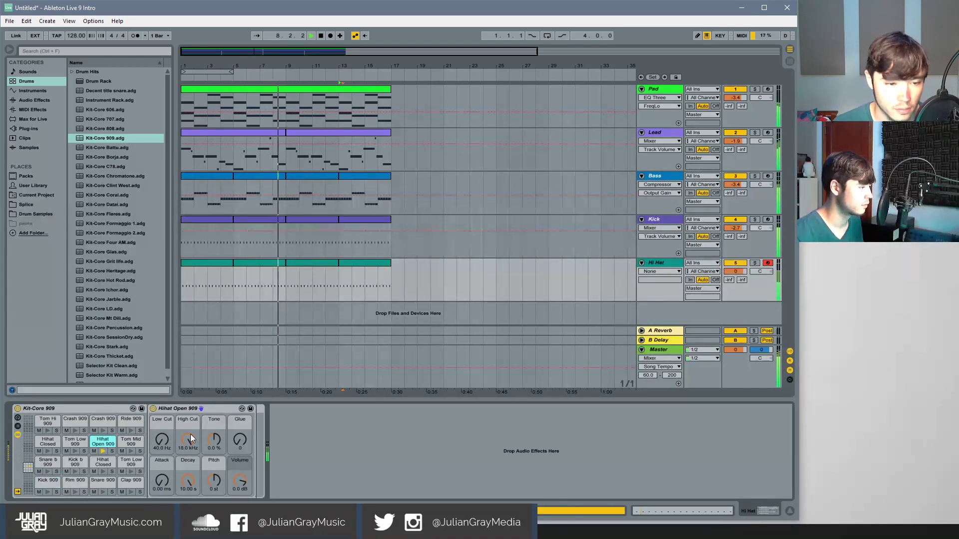
{"action": "left_click_drag", "start_coordinate": [188, 481], "coordinate": [188, 521]}
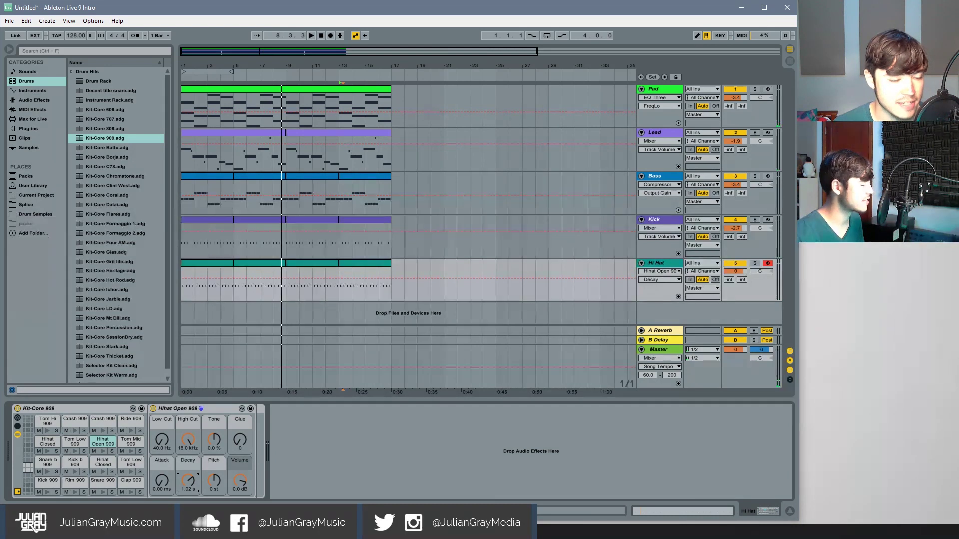
{"action": "key", "text": "space"}
{"action": "mouse_move", "coordinate": [188, 481]}
{"action": "left_mouse_down"}
{"action": "mouse_move", "coordinate": [188, 507]}
{"action": "mouse_move", "coordinate": [189, 497]}
{"action": "left_mouse_up"}
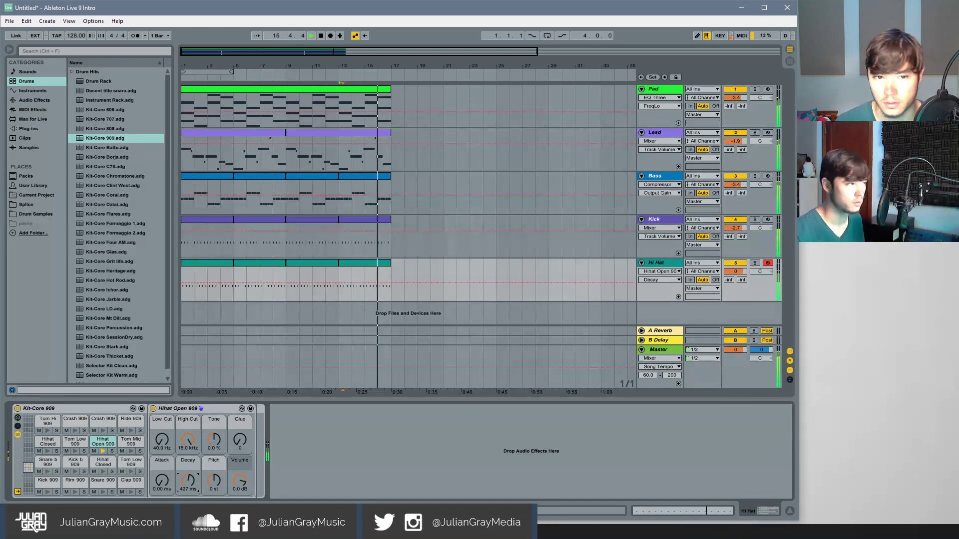
{"action": "key", "text": "space"}
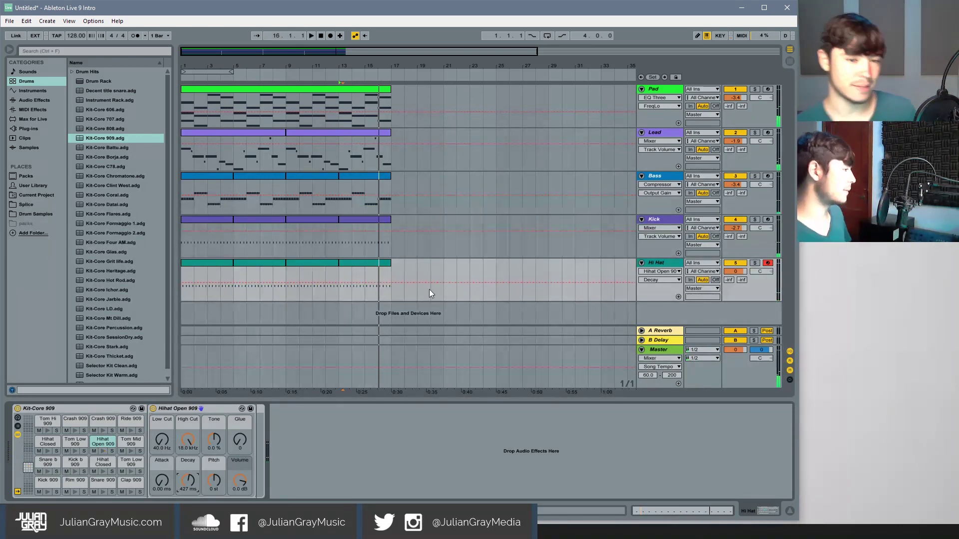
- Insert a new MIDI track below the Hi Hat track and load Kit-Core 909.adg onto it
{"action": "left_click", "coordinate": [391, 276]}
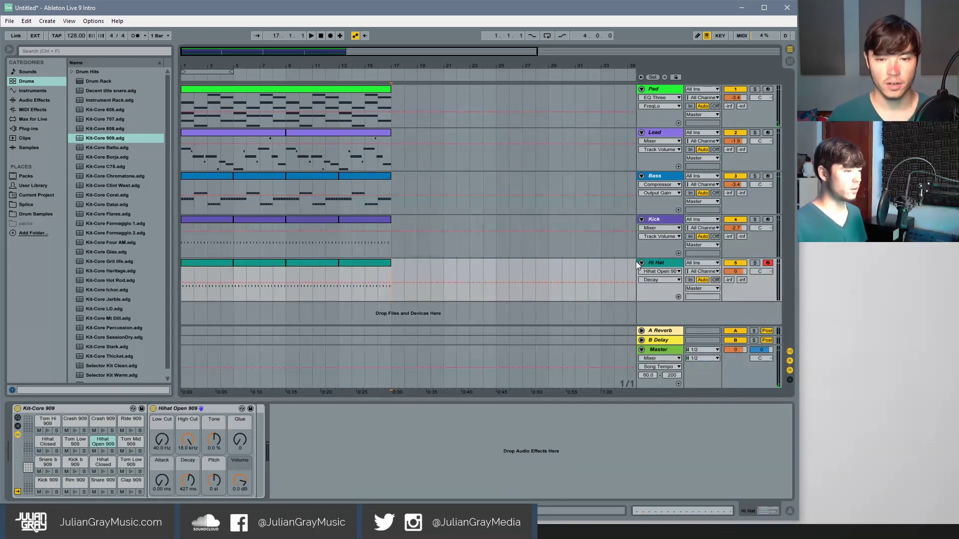
{"action": "right_click", "coordinate": [660, 261]}
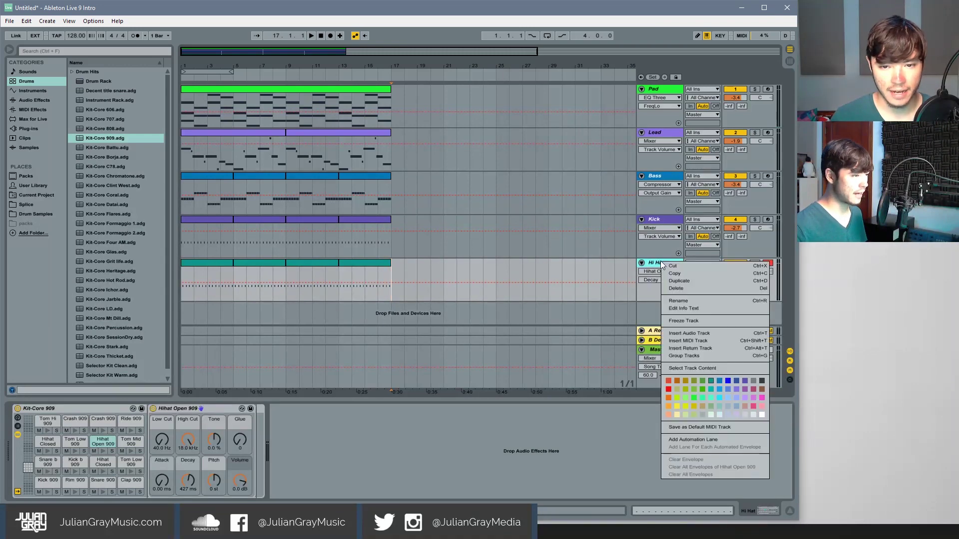
{"action": "left_click", "coordinate": [692, 341]}
{"action": "left_click_drag", "start_coordinate": [104, 142], "coordinate": [228, 300]}
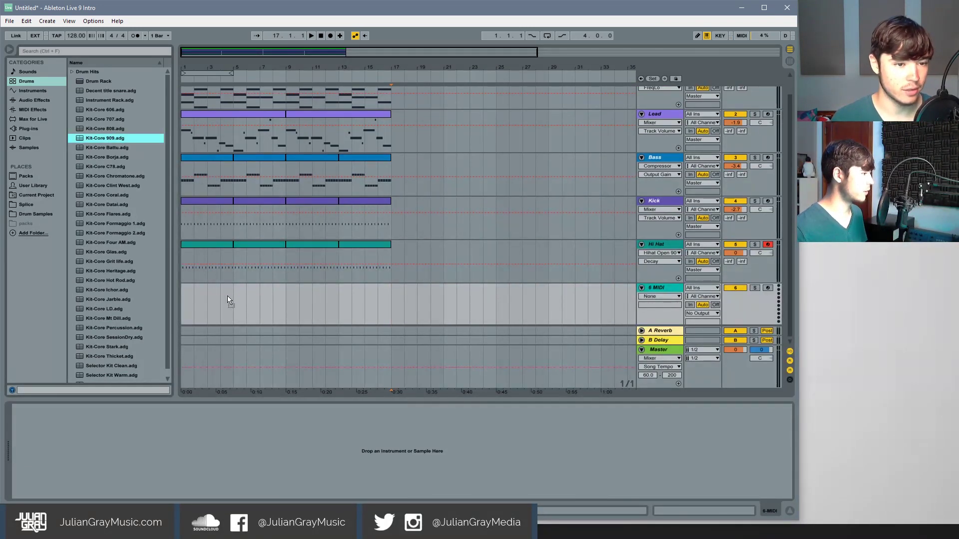
- Create an empty four-bar MIDI clip at the start of the new Kit-Core 909 track and open its notes for editing
{"action": "left_click", "coordinate": [280, 297]}
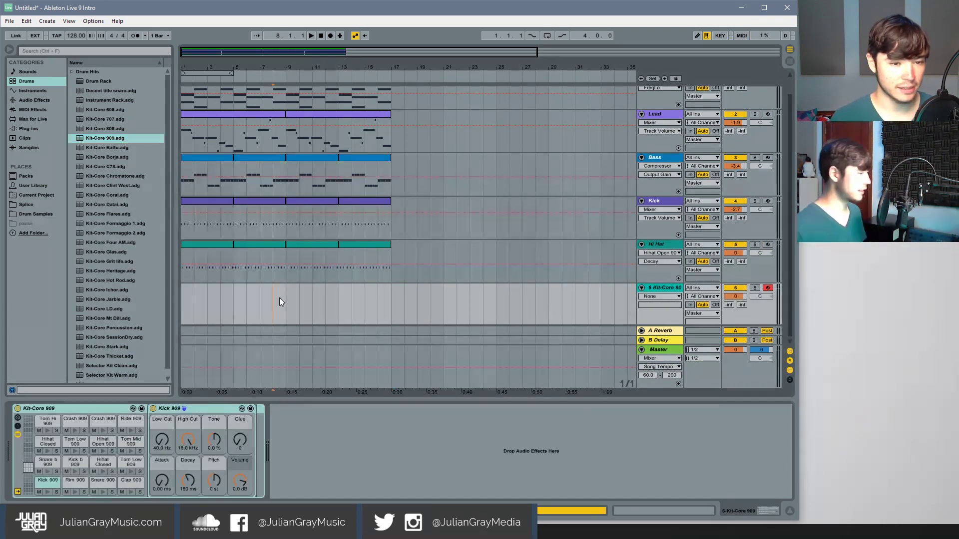
{"action": "left_click", "coordinate": [226, 301]}
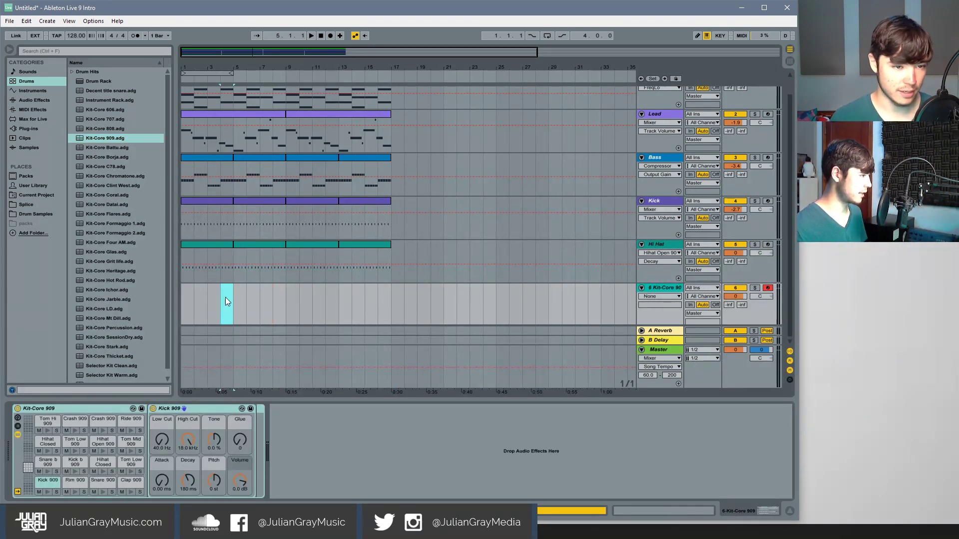
{"action": "right_click", "coordinate": [190, 305]}
{"action": "left_click", "coordinate": [229, 351]}
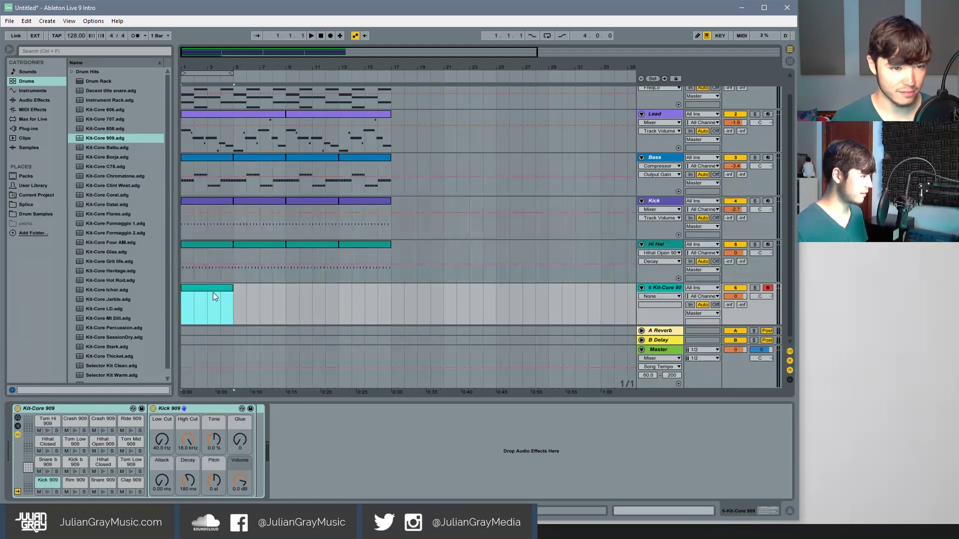
{"action": "double_click", "coordinate": [218, 288]}
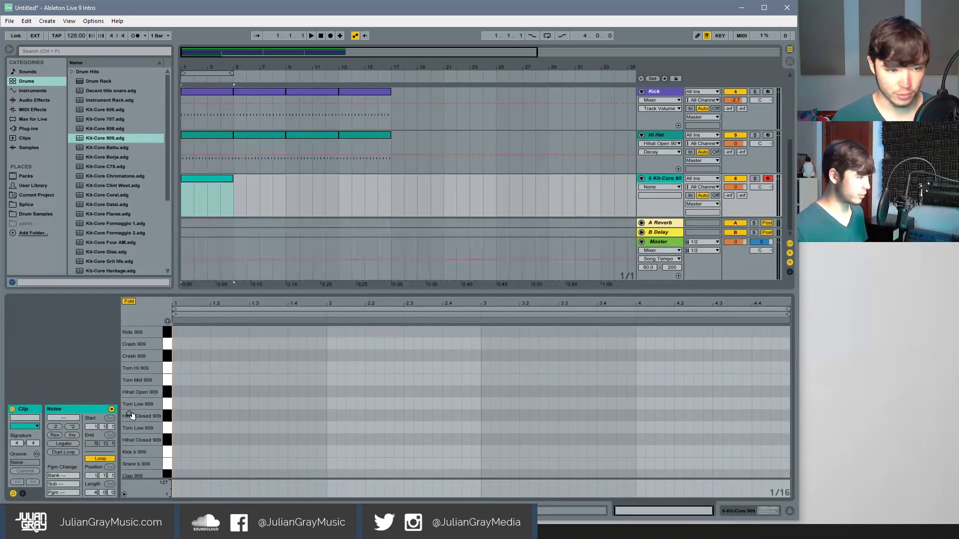
- Audition the Clap 909, Snare b 909 and Snare 909 sounds from the clip's note rows
{"action": "scroll", "coordinate": [131, 416], "scroll_direction": "down", "scroll_amount": 1}
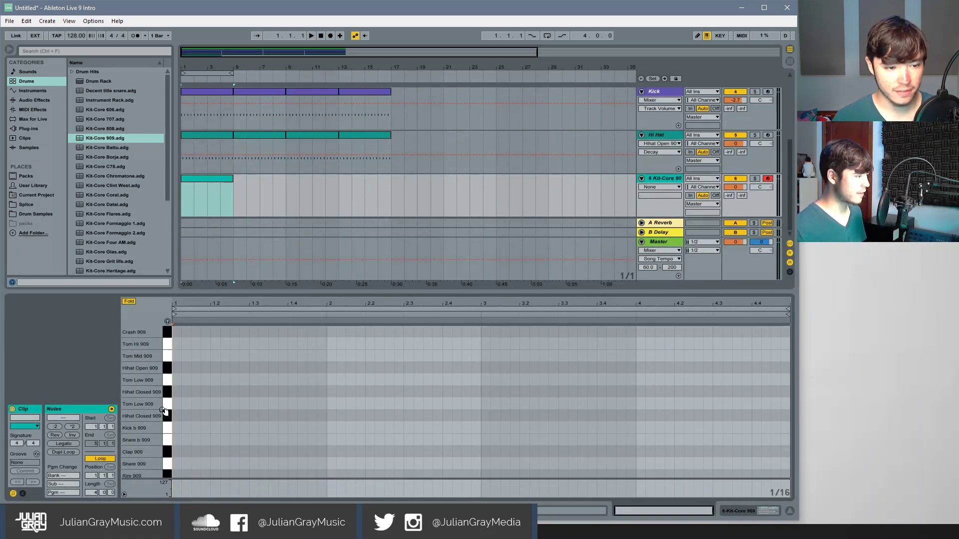
{"action": "left_click", "coordinate": [169, 452]}
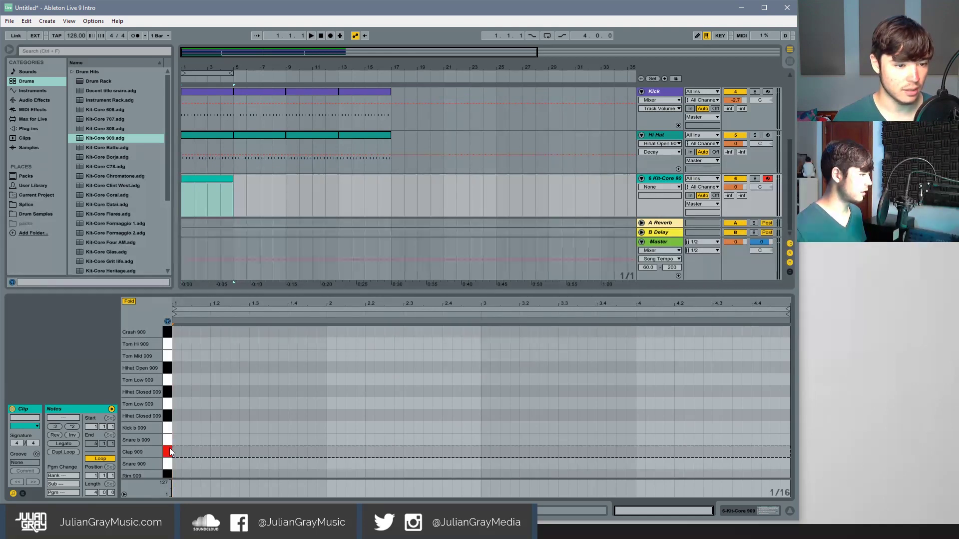
{"action": "left_click", "coordinate": [169, 439]}
{"action": "left_click", "coordinate": [169, 451]}
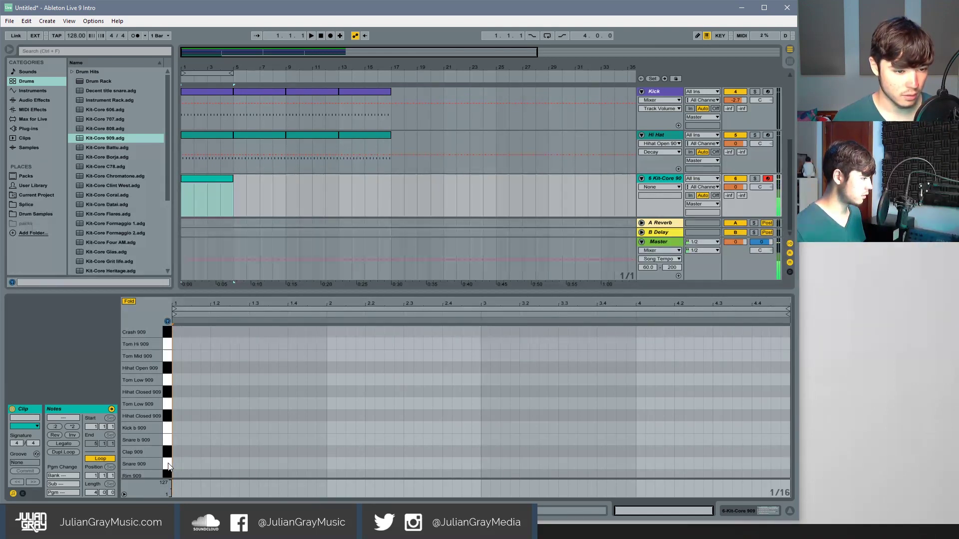
{"action": "left_click", "coordinate": [169, 466]}
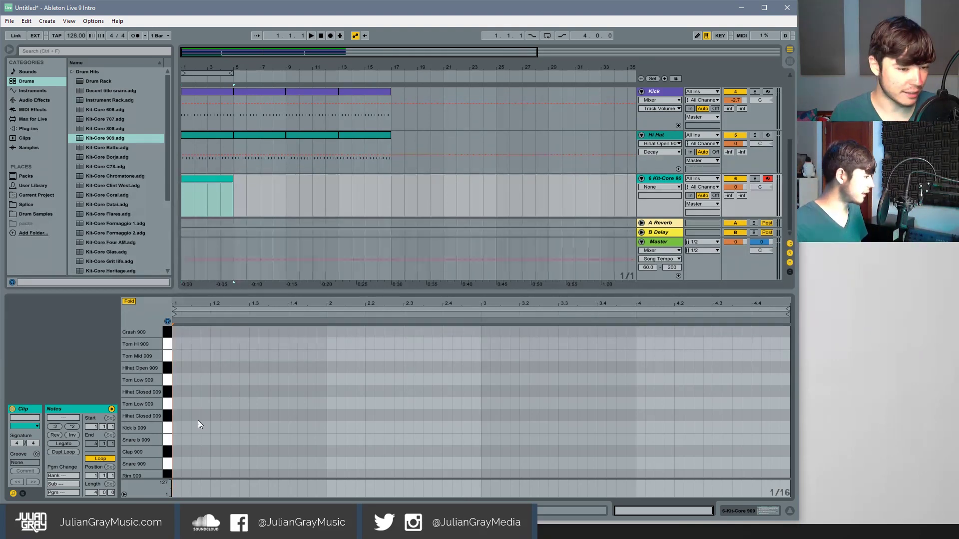
- Place Kick b 909 notes on all four beats of bar 1 and Hihat Closed 909 notes on the offbeats between them
{"action": "left_click", "coordinate": [175, 428]}
{"action": "left_click", "coordinate": [216, 427]}
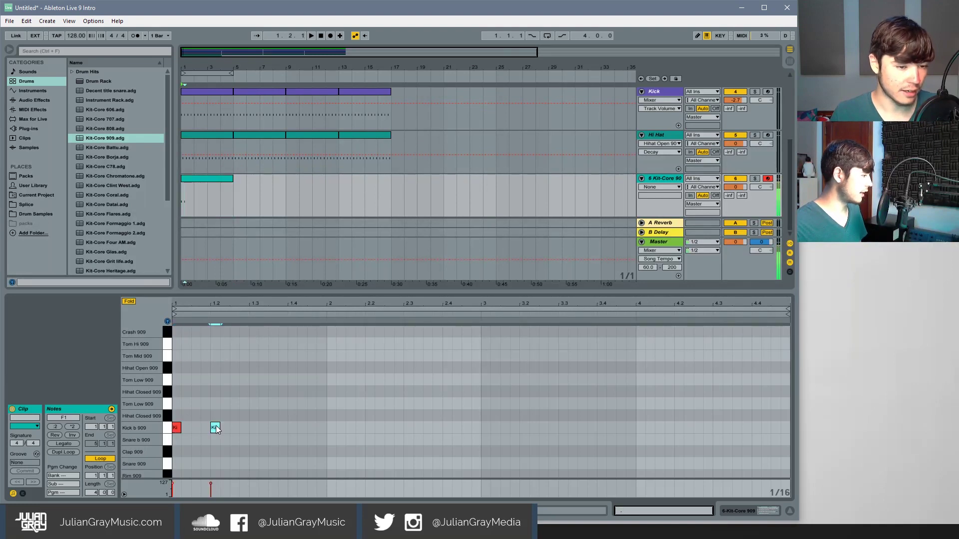
{"action": "left_click", "coordinate": [253, 428]}
{"action": "left_click", "coordinate": [292, 427]}
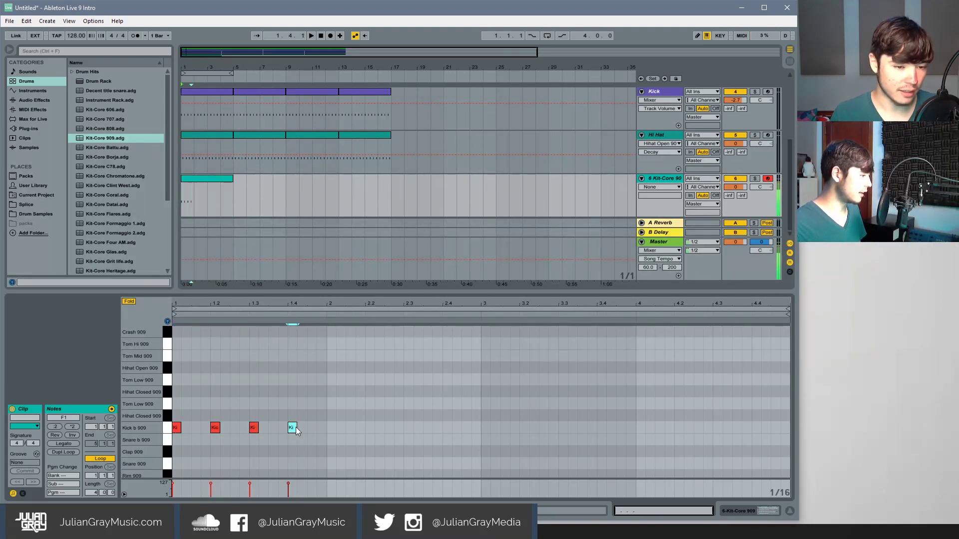
{"action": "left_click", "coordinate": [196, 392]}
{"action": "left_click", "coordinate": [235, 392]}
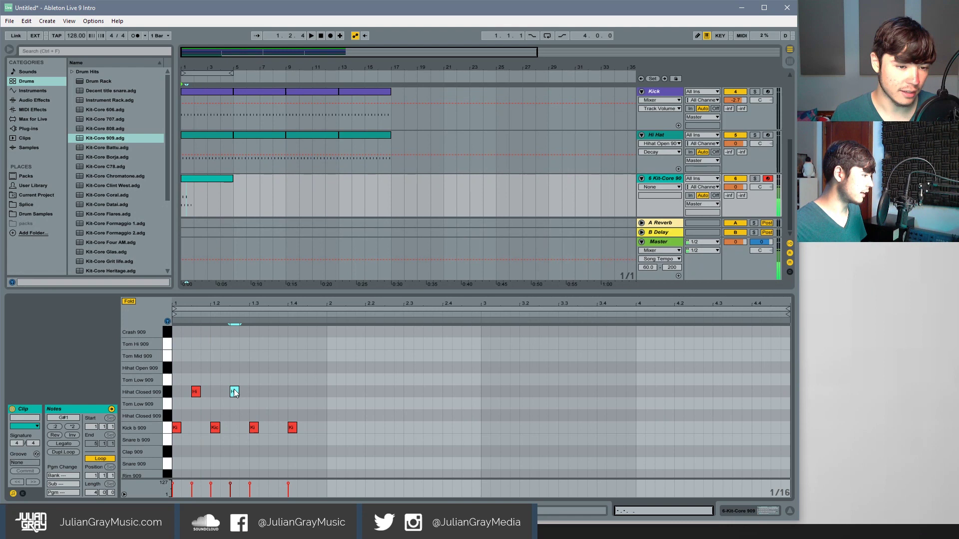
{"action": "left_click", "coordinate": [273, 391]}
{"action": "left_click", "coordinate": [311, 391]}
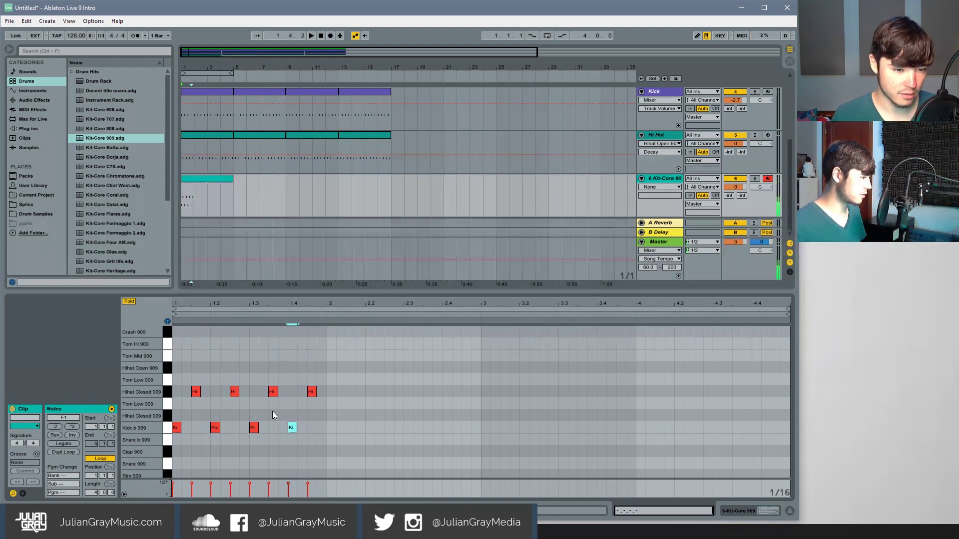
- Add Clap 909 notes on beats 2 and 4 of bar 1 and delete the kick and closed hi-hat notes
{"action": "left_click_drag", "start_coordinate": [217, 429], "coordinate": [217, 453]}
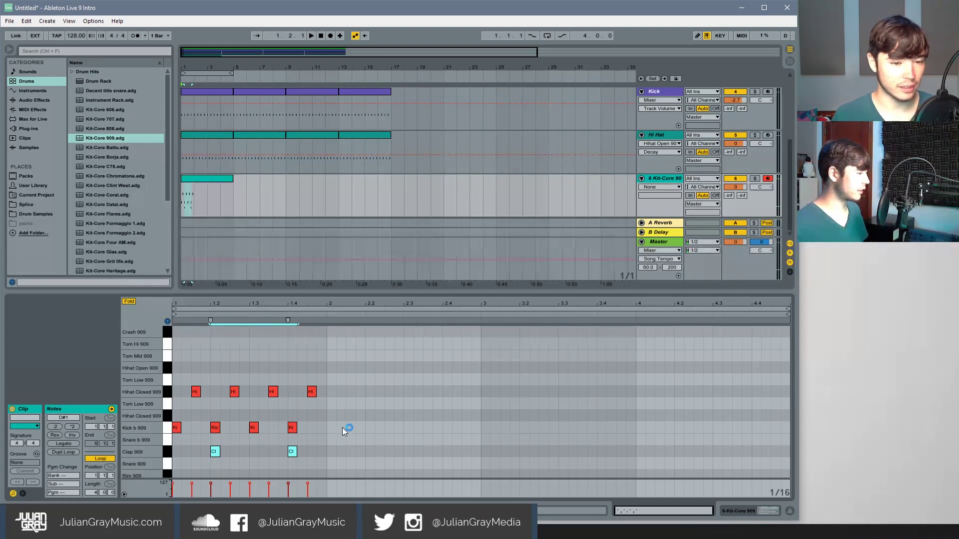
{"action": "left_click_drag", "start_coordinate": [342, 427], "coordinate": [172, 386]}
{"action": "key", "text": "Delete"}
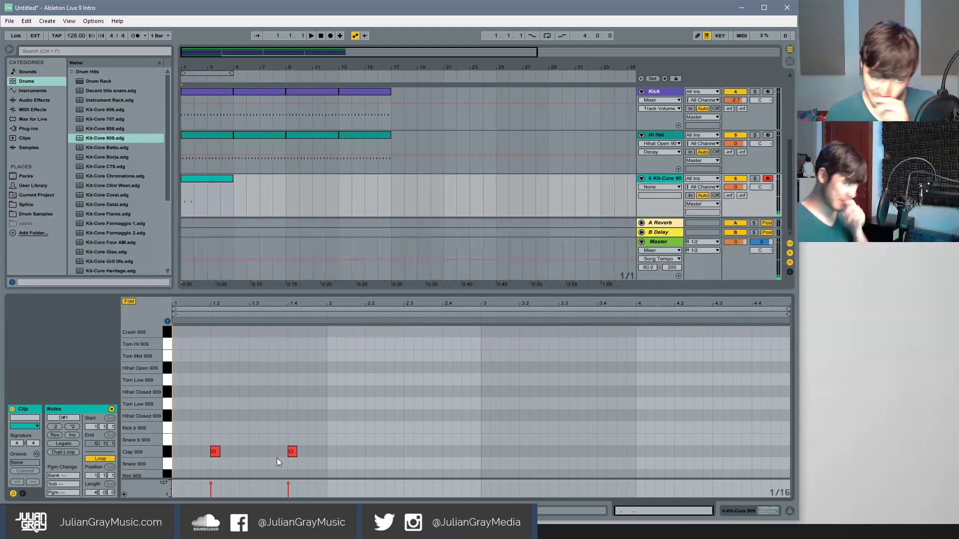
- Layer the two clap notes in bar 1 by copying them onto the Snare 909 row
{"action": "left_click_drag", "start_coordinate": [206, 431], "coordinate": [304, 450]}
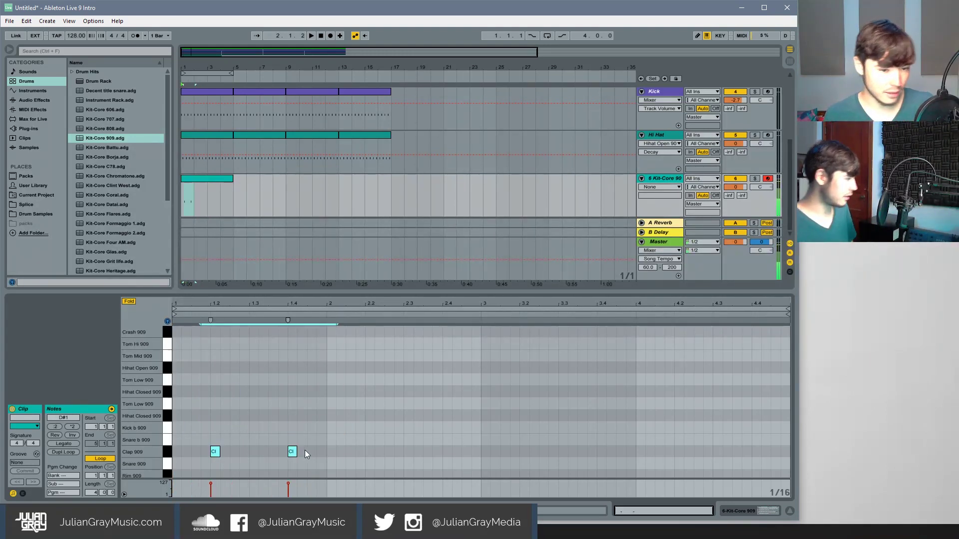
{"action": "left_click", "coordinate": [187, 441]}
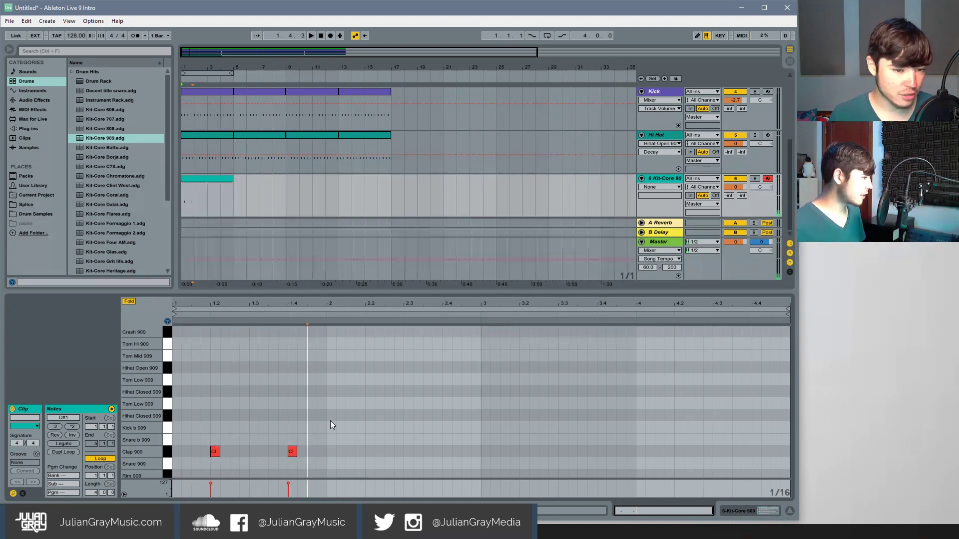
{"action": "scroll", "coordinate": [331, 421], "scroll_direction": "down", "scroll_amount": 1}
{"action": "key", "text": "space"}
{"action": "key", "text": "ctrl+a"}
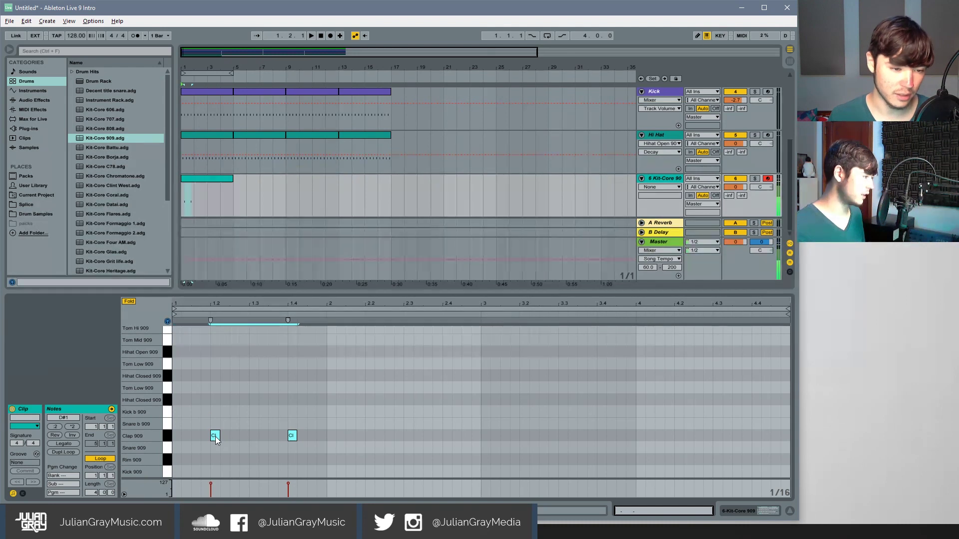
{"action": "mouse_move", "coordinate": [214, 436]}
{"action": "left_mouse_down", "text": "ctrl"}
{"action": "mouse_move", "coordinate": [215, 452]}
{"action": "mouse_move", "coordinate": [219, 424]}
{"action": "mouse_move", "coordinate": [220, 460]}
{"action": "mouse_move", "coordinate": [217, 448]}
{"action": "left_mouse_up", "text": "ctrl"}
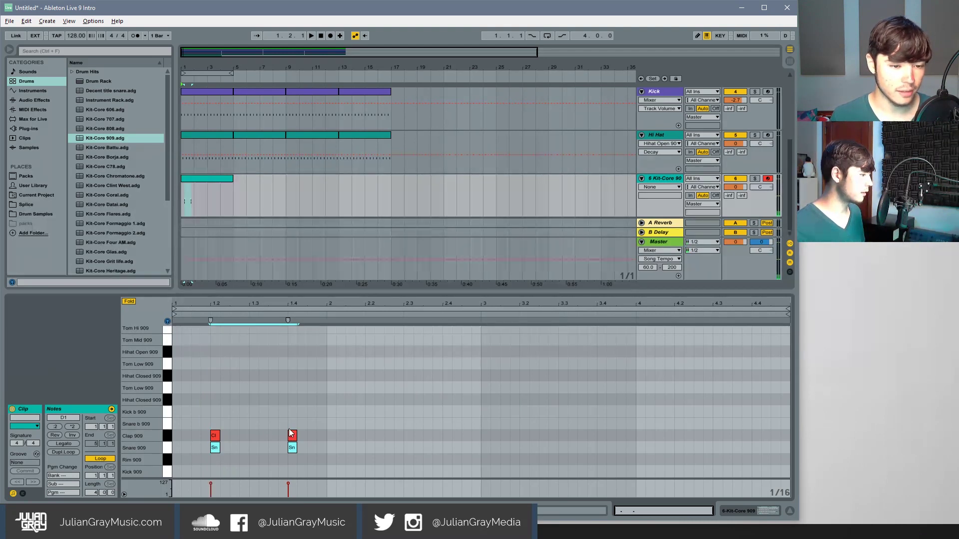
{"action": "left_click_drag", "start_coordinate": [345, 405], "coordinate": [433, 449]}
- Duplicate bar 1's clap and snare notes into bars 2, 3 and 4 of the clip
{"action": "left_click", "coordinate": [753, 508]}
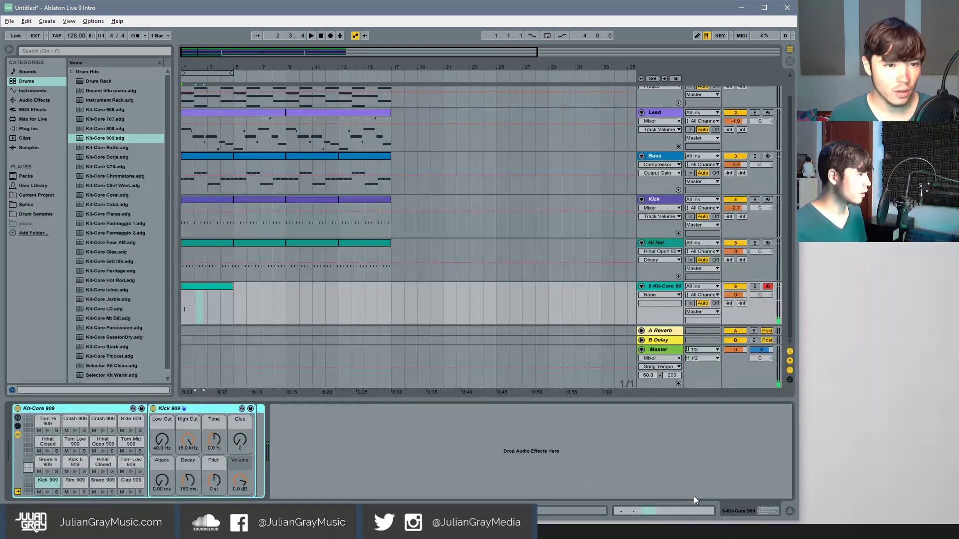
{"action": "left_click", "coordinate": [220, 291]}
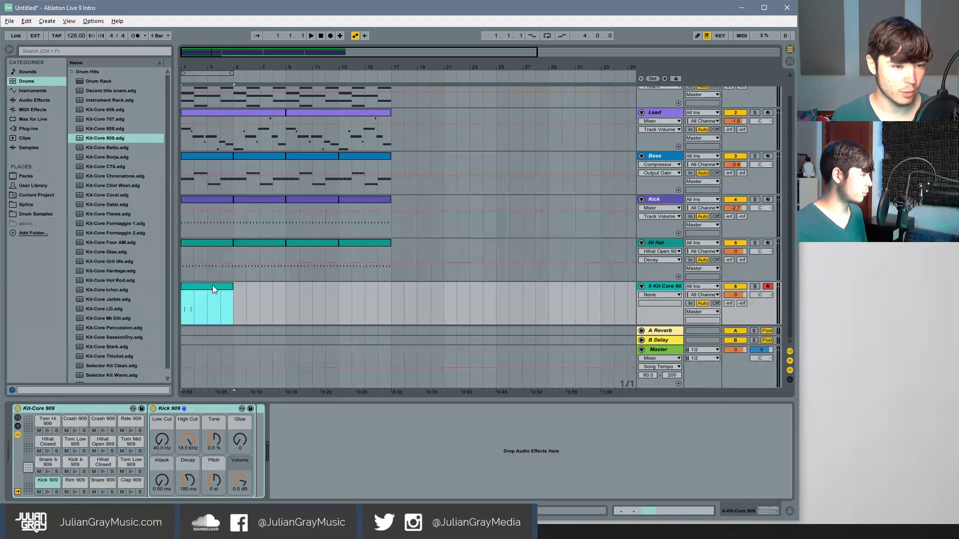
{"action": "double_click", "coordinate": [211, 286]}
{"action": "key", "text": "ctrl+a"}
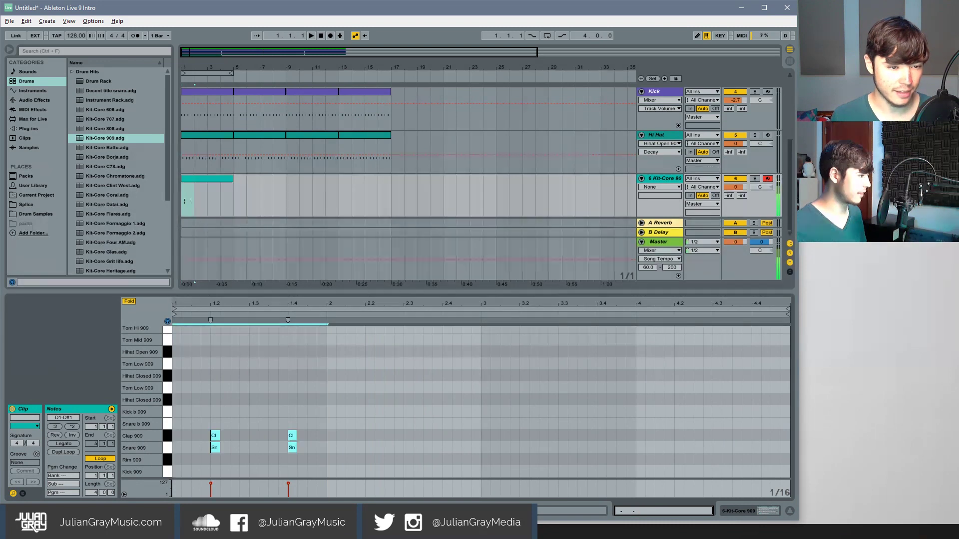
{"action": "key", "text": "ctrl+d"}
{"action": "key", "text": "ctrl+d"}
{"action": "key", "text": "ctrl+d"}
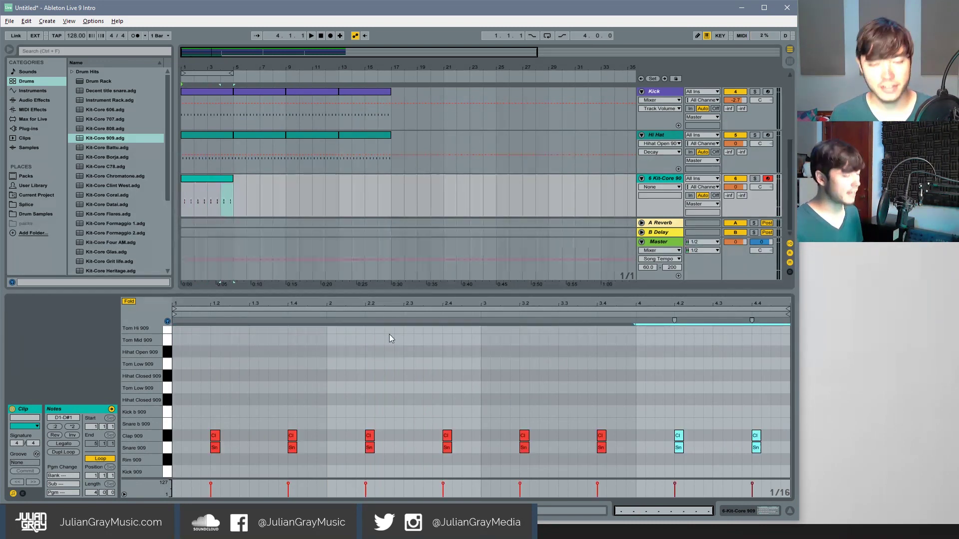
{"action": "left_click", "coordinate": [635, 371]}
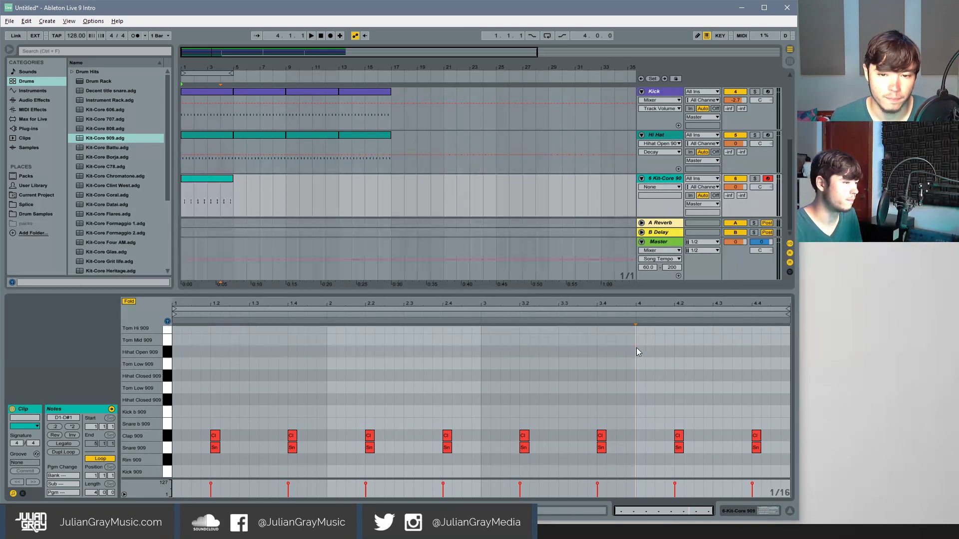
- Play the arrangement and duplicate the clap and snare clip three times to fill its track up to bar 17
{"action": "left_click", "coordinate": [213, 183]}
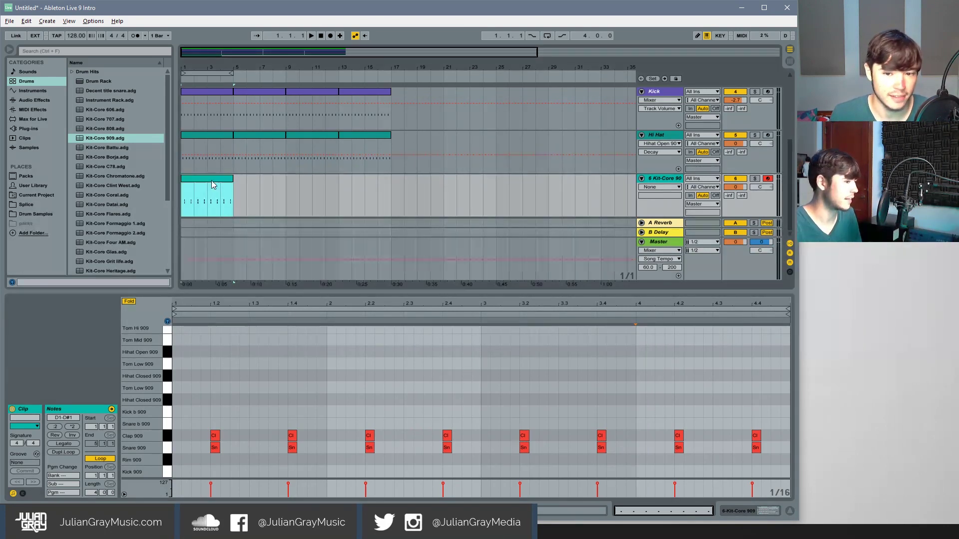
{"action": "left_click", "coordinate": [625, 373]}
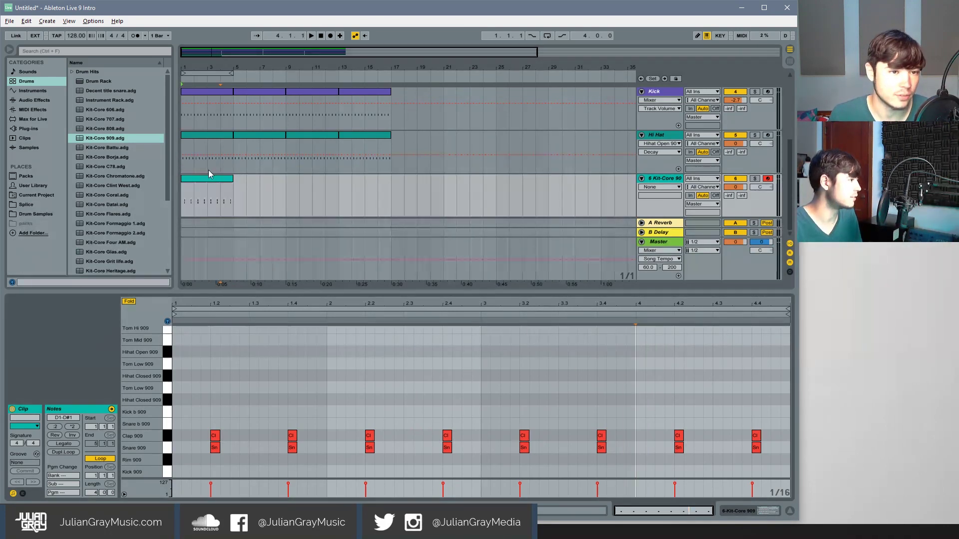
{"action": "left_click", "coordinate": [220, 182]}
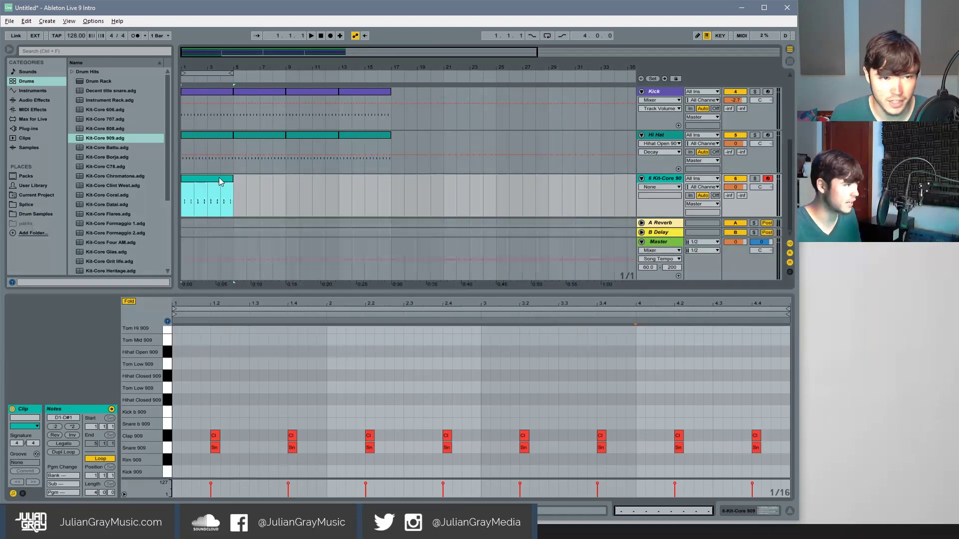
{"action": "left_click", "coordinate": [184, 198]}
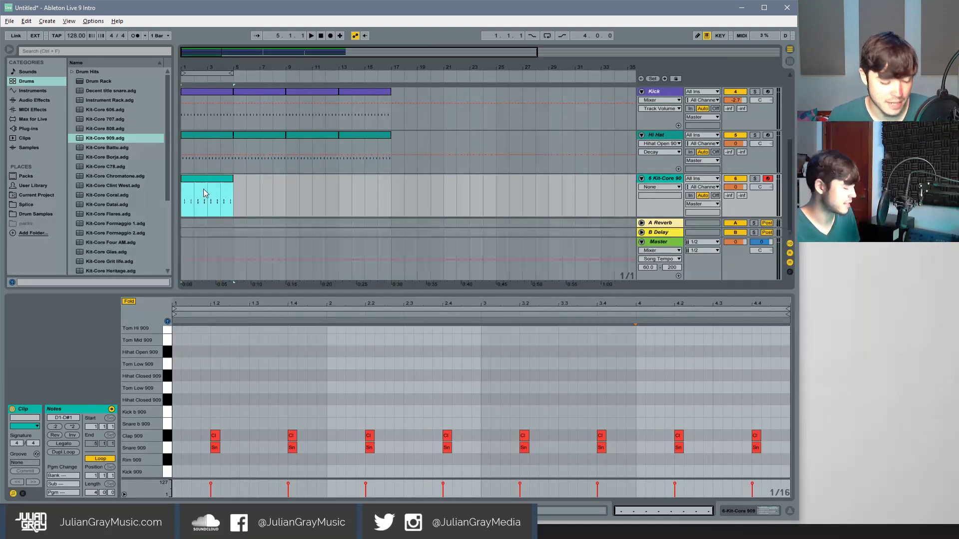
{"action": "key", "text": "space"}
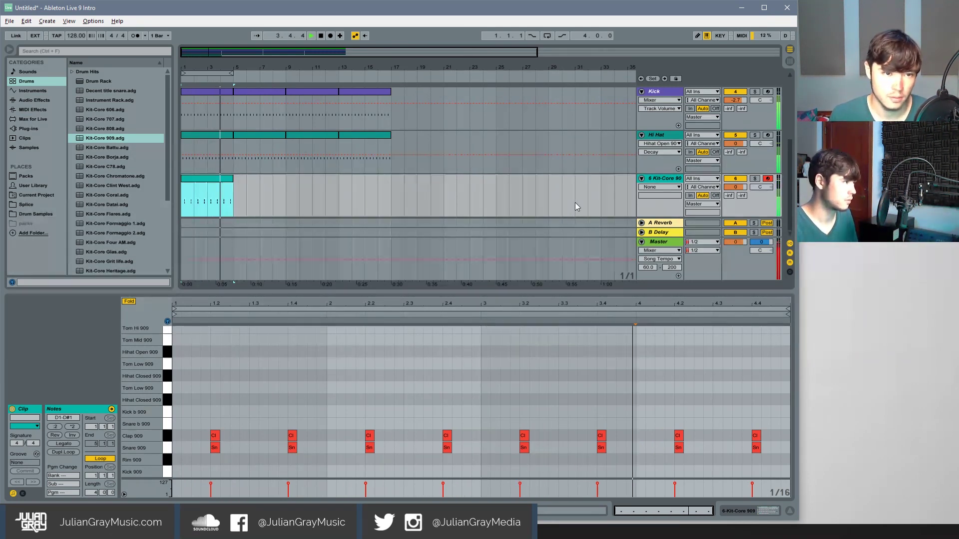
{"action": "key", "text": "ctrl+d"}
{"action": "key", "text": "ctrl+d"}
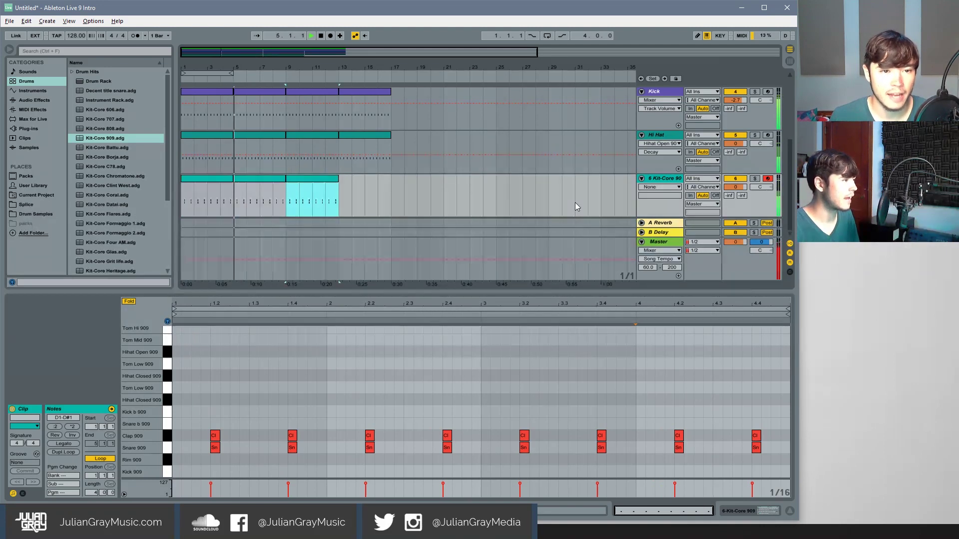
{"action": "key", "text": "ctrl+d"}
- Lower the clap and snare track's volume to -4.2 dB during playback
{"action": "left_click_drag", "start_coordinate": [735, 187], "coordinate": [735, 208]}
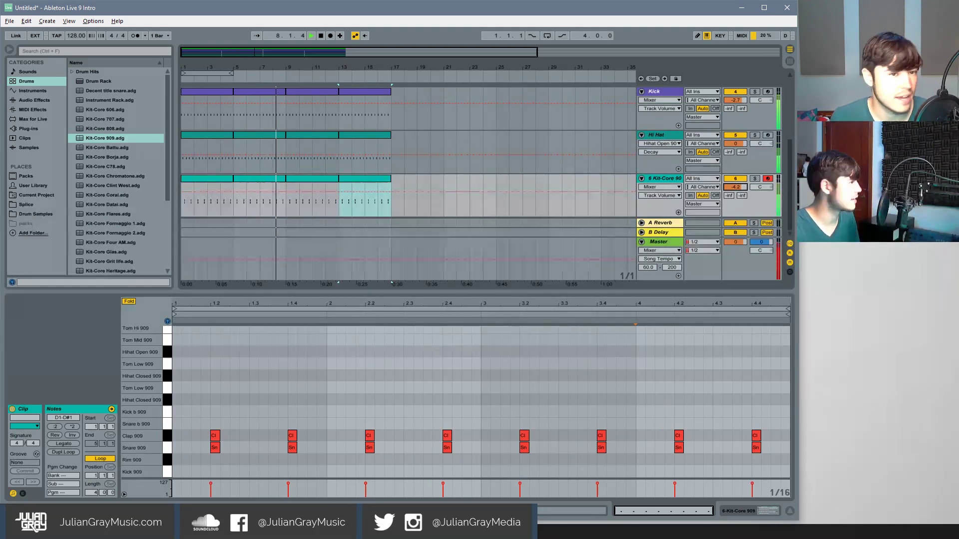
{"action": "left_click", "coordinate": [274, 182]}
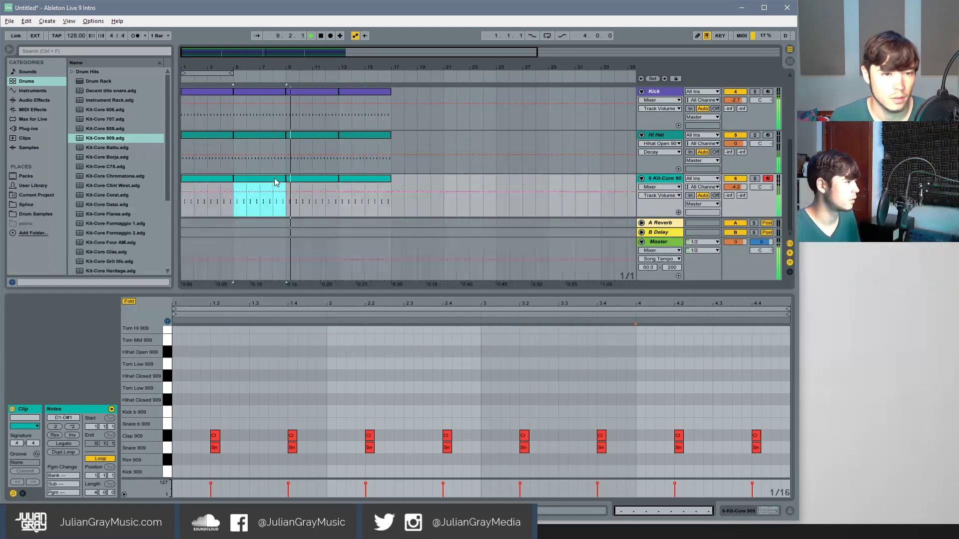
{"action": "scroll", "coordinate": [278, 189], "scroll_direction": "up", "scroll_amount": 2}
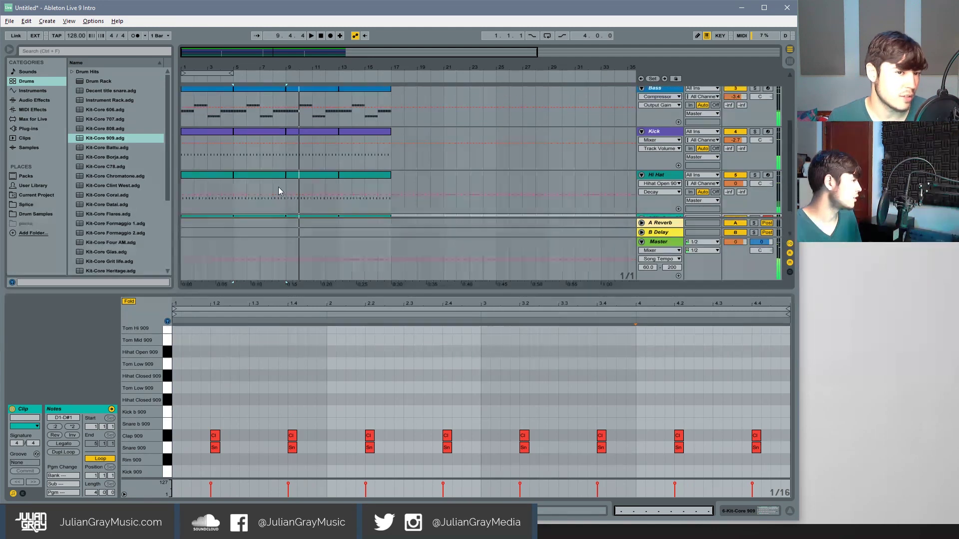
- Consolidate the four clap and snare clips into two eight-bar clips, one for bars 1 to 9 and one for bars 9 to 17
{"action": "scroll", "coordinate": [277, 187], "scroll_direction": "down", "scroll_amount": 2}
{"action": "scroll", "coordinate": [259, 157], "scroll_direction": "up", "scroll_amount": 2}
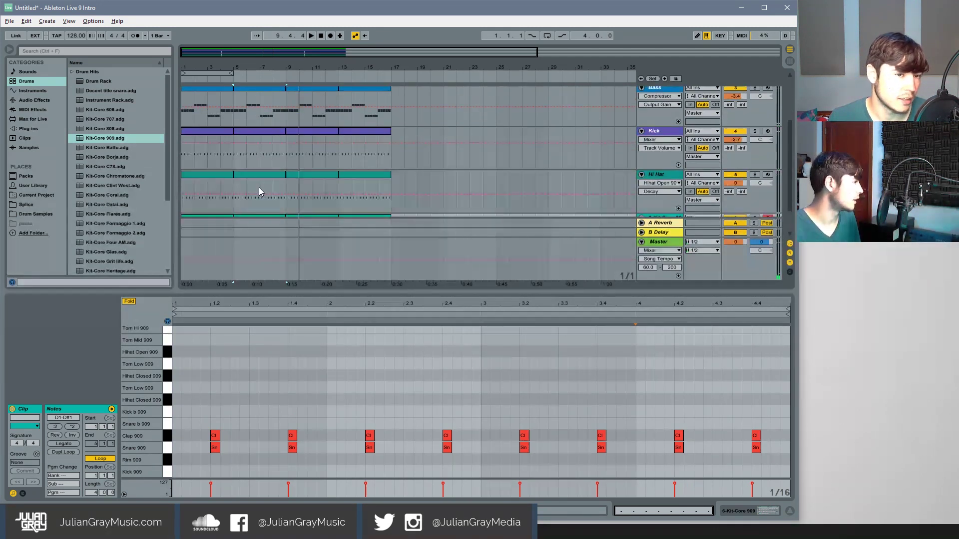
{"action": "scroll", "coordinate": [259, 188], "scroll_direction": "down", "scroll_amount": 1}
{"action": "left_click_drag", "start_coordinate": [259, 189], "coordinate": [204, 185]}
{"action": "right_click", "coordinate": [204, 186]}
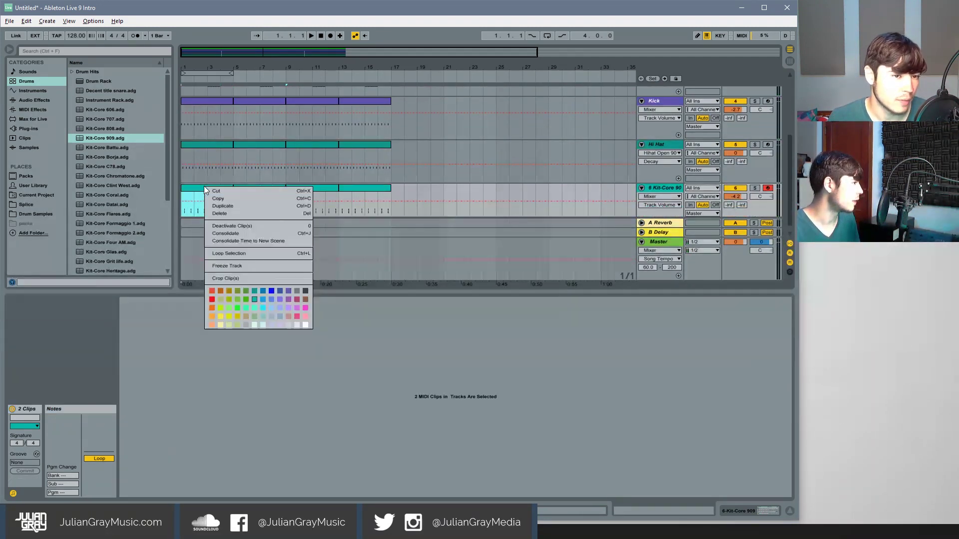
{"action": "left_click", "coordinate": [230, 232]}
{"action": "left_click_drag", "start_coordinate": [310, 189], "coordinate": [393, 187]}
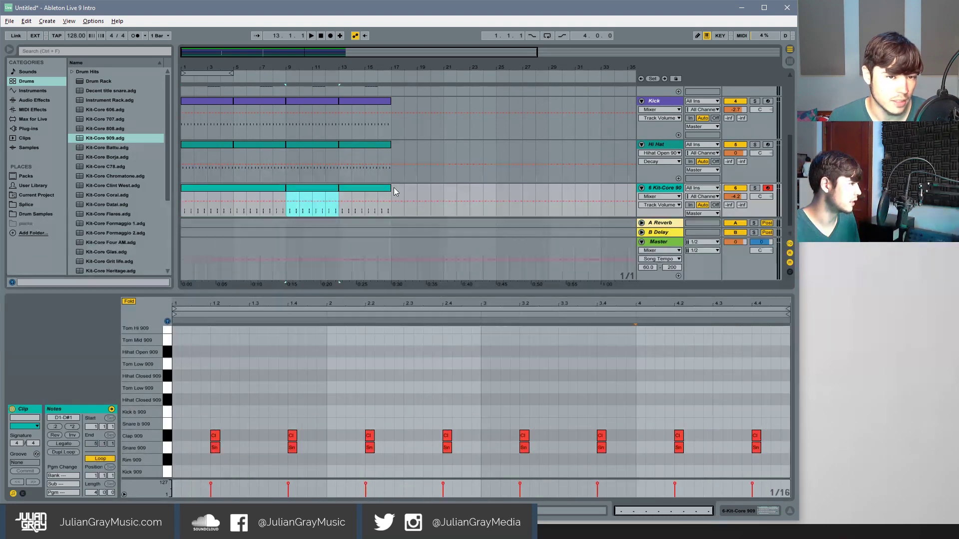
{"action": "right_click", "coordinate": [374, 185]}
{"action": "left_click", "coordinate": [394, 232]}
- Add a fill to bar 4 of the first clap and snare clip by copying note pairs to 4.3.3 and 4.4.4, and play it
{"action": "left_click", "coordinate": [259, 188]}
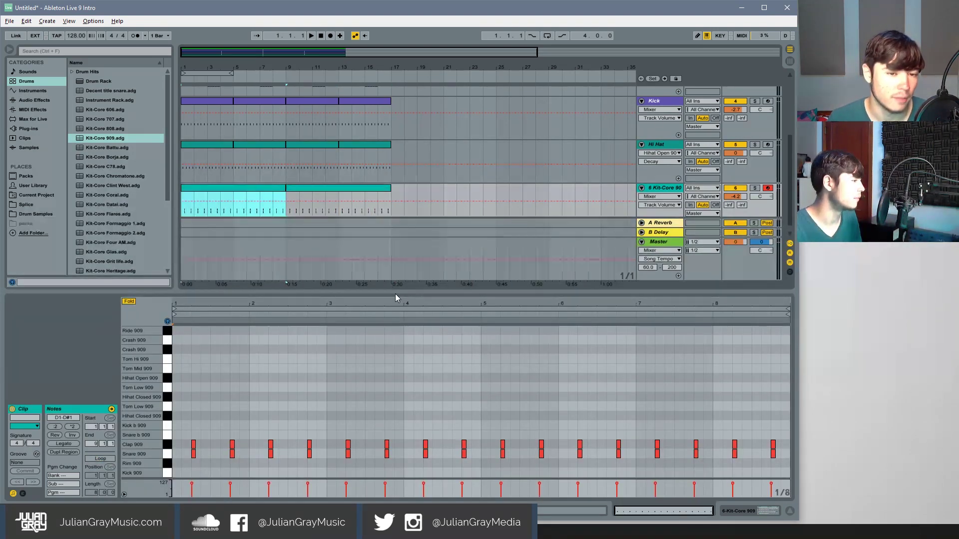
{"action": "left_click_drag", "start_coordinate": [395, 293], "coordinate": [404, 237]}
{"action": "key", "text": "space"}
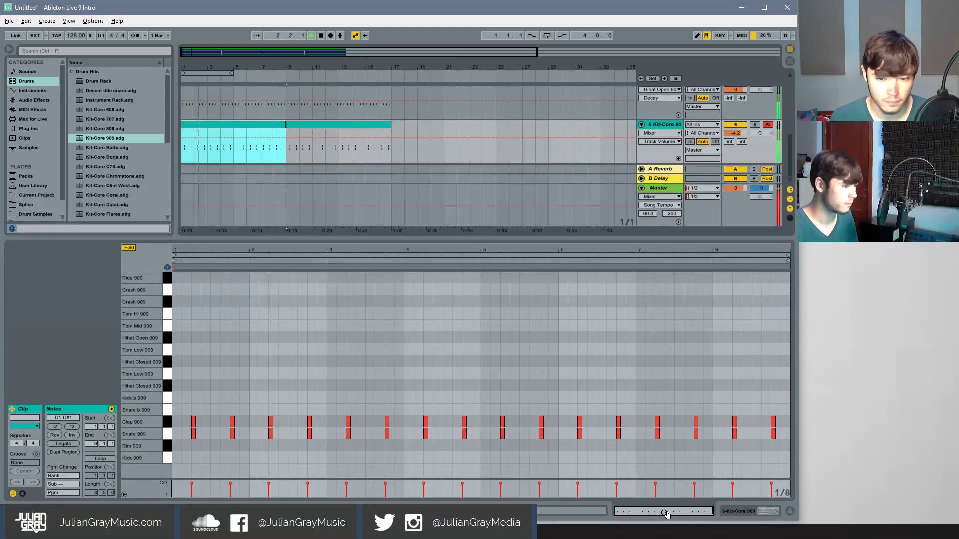
{"action": "scroll", "coordinate": [491, 424], "scroll_direction": "up", "scroll_amount": 3}
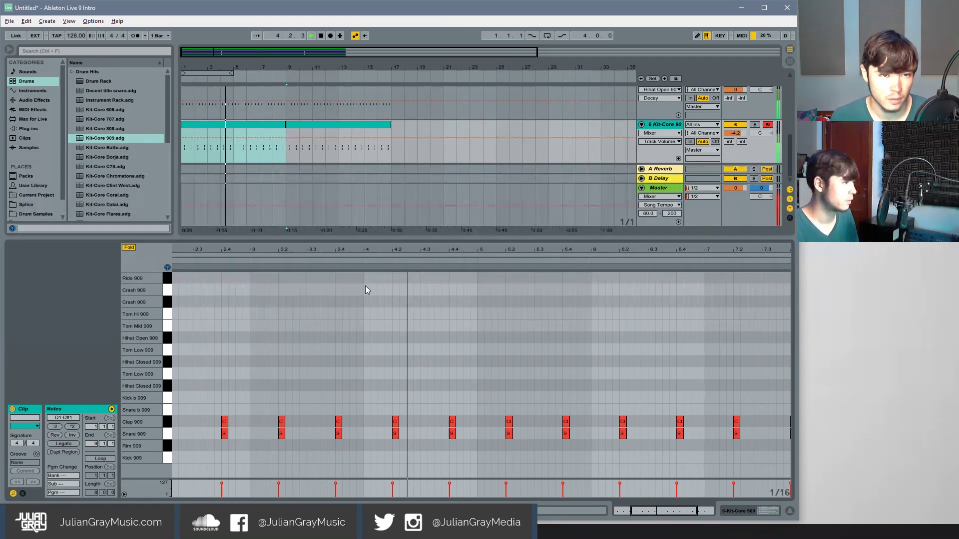
{"action": "key", "text": "space"}
{"action": "mouse_move", "coordinate": [455, 387]}
{"action": "left_mouse_down"}
{"action": "mouse_move", "coordinate": [459, 431]}
{"action": "mouse_move", "coordinate": [443, 433]}
{"action": "mouse_move", "coordinate": [475, 442]}
{"action": "left_mouse_up"}
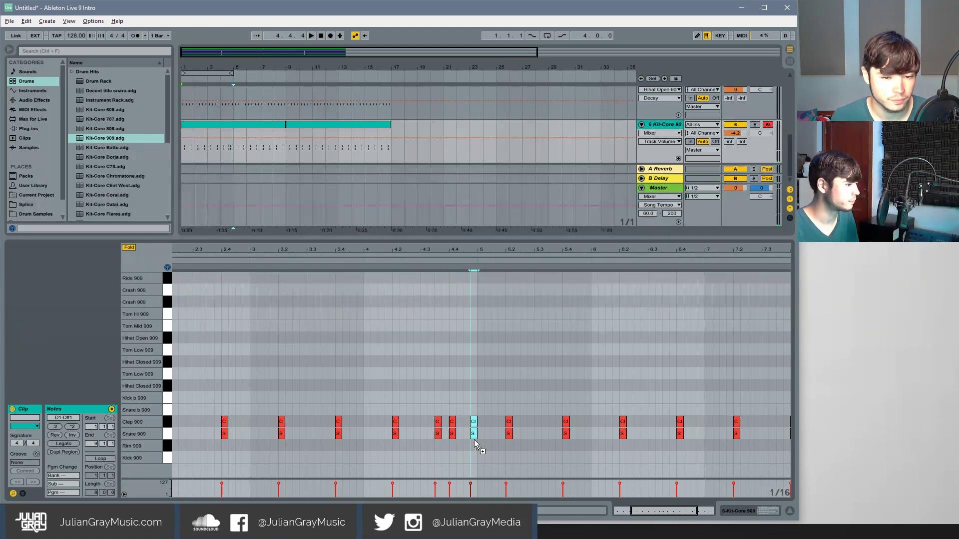
{"action": "key", "text": "space"}
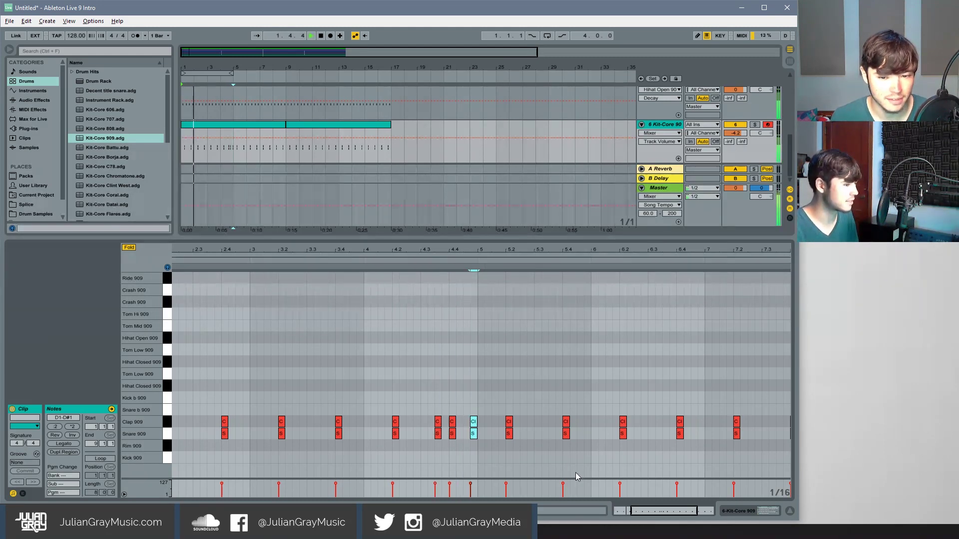
- Replace the clap and snare clip at bar 9 with a copy of the edited first clip during playback
{"action": "left_click_drag", "start_coordinate": [332, 253], "coordinate": [332, 269]}
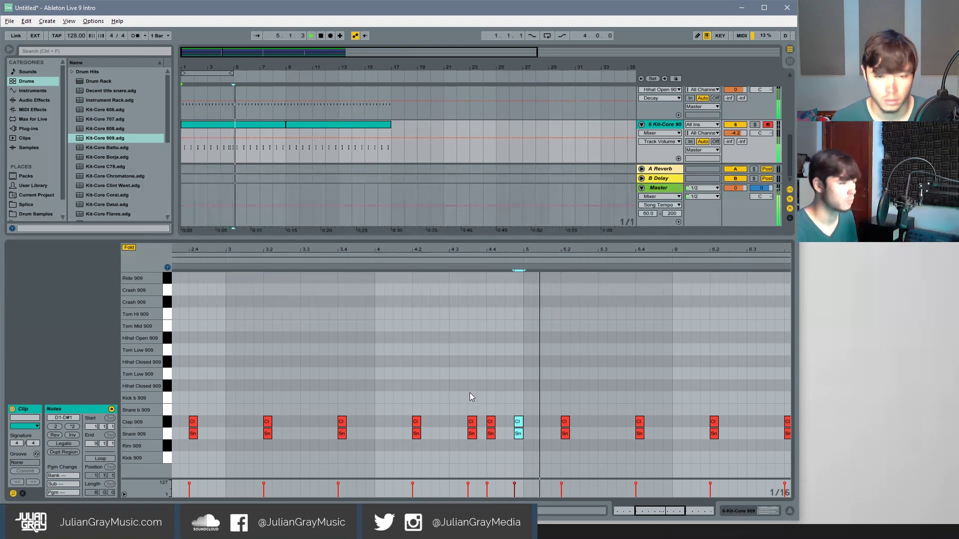
{"action": "left_click", "coordinate": [272, 133]}
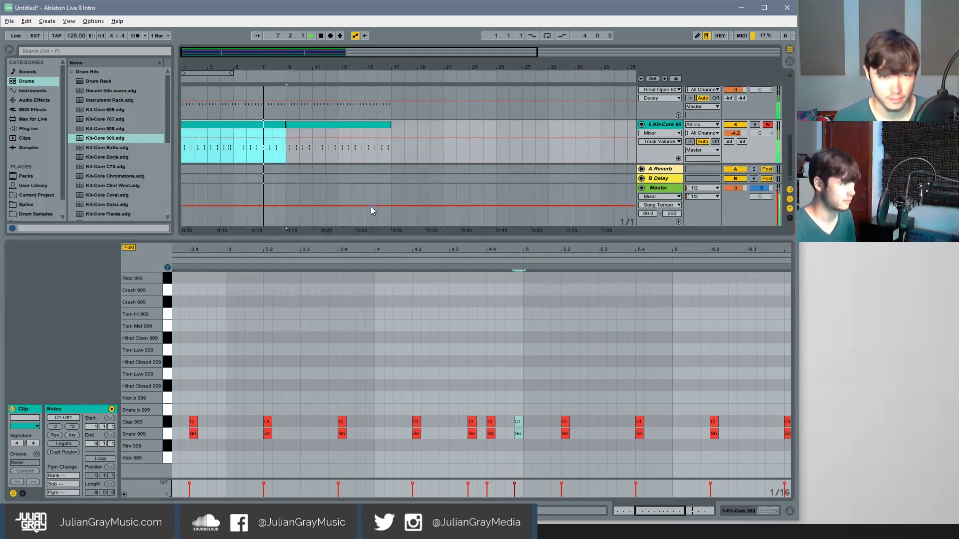
{"action": "left_click_drag", "start_coordinate": [648, 510], "coordinate": [672, 500]}
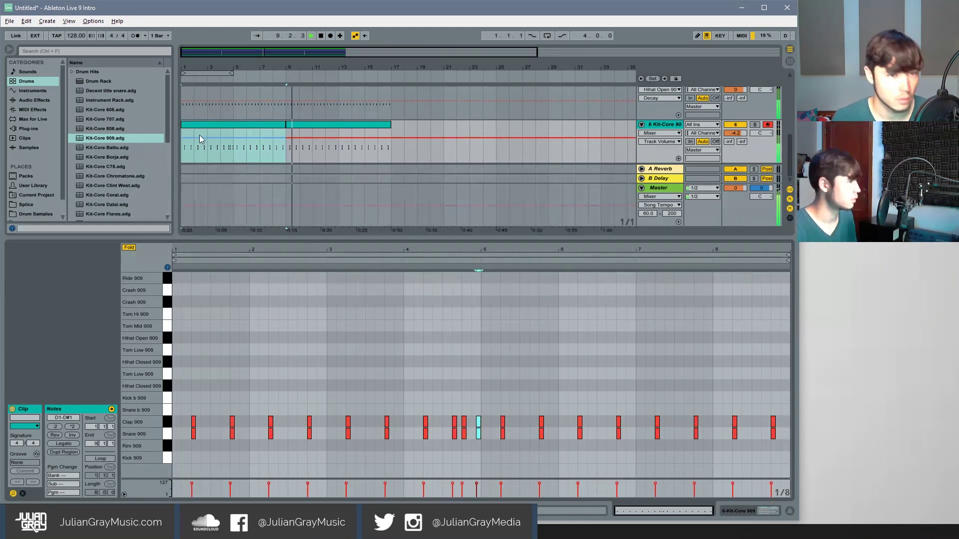
{"action": "left_click", "coordinate": [244, 129]}
{"action": "left_click", "coordinate": [330, 145]}
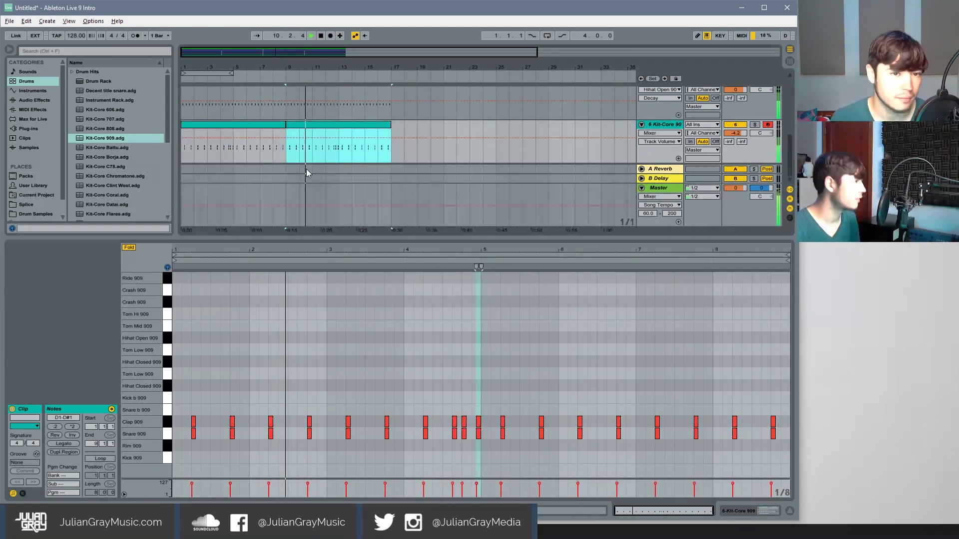
{"action": "left_click", "coordinate": [339, 159]}
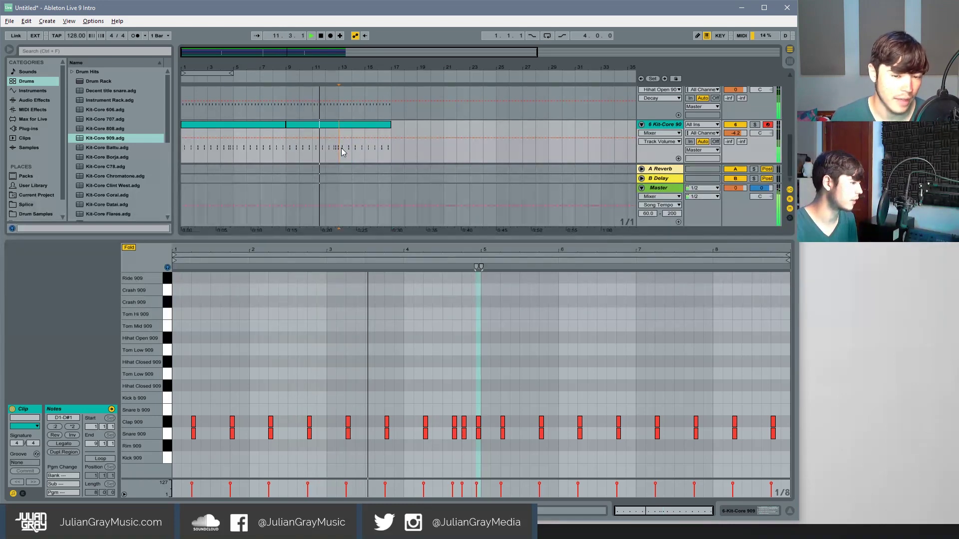
- Set the clap and snare track's volume to -3.8 dB and the Bass track's volume to -4.4 dB
{"action": "left_click_drag", "start_coordinate": [742, 135], "coordinate": [741, 133]}
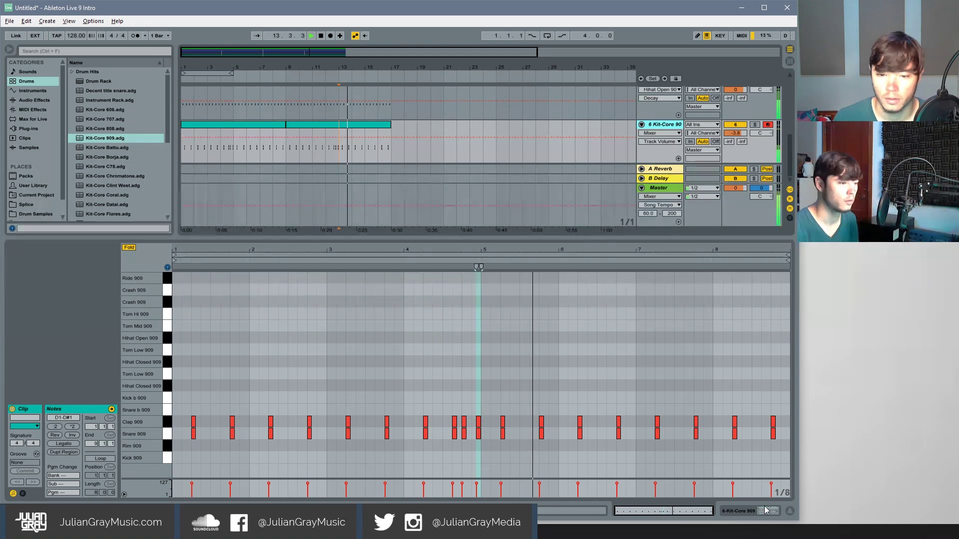
{"action": "left_click_drag", "start_coordinate": [496, 241], "coordinate": [439, 385]}
{"action": "left_click", "coordinate": [394, 261]}
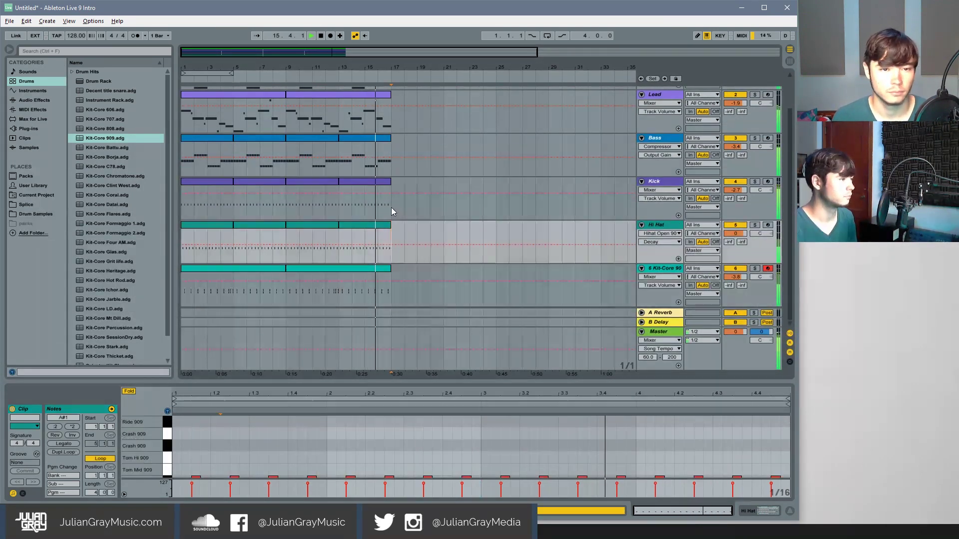
{"action": "left_click", "coordinate": [392, 208]}
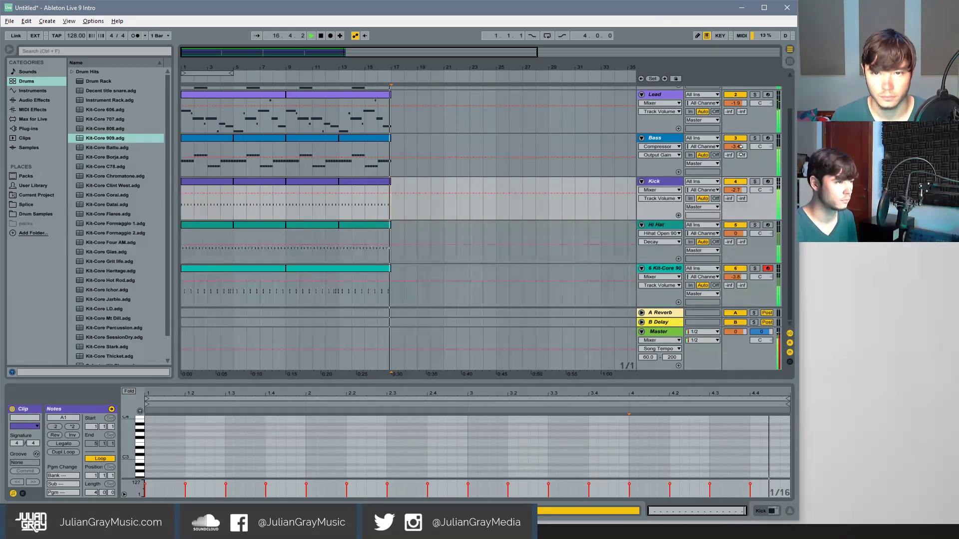
{"action": "left_click_drag", "start_coordinate": [736, 146], "coordinate": [736, 152]}
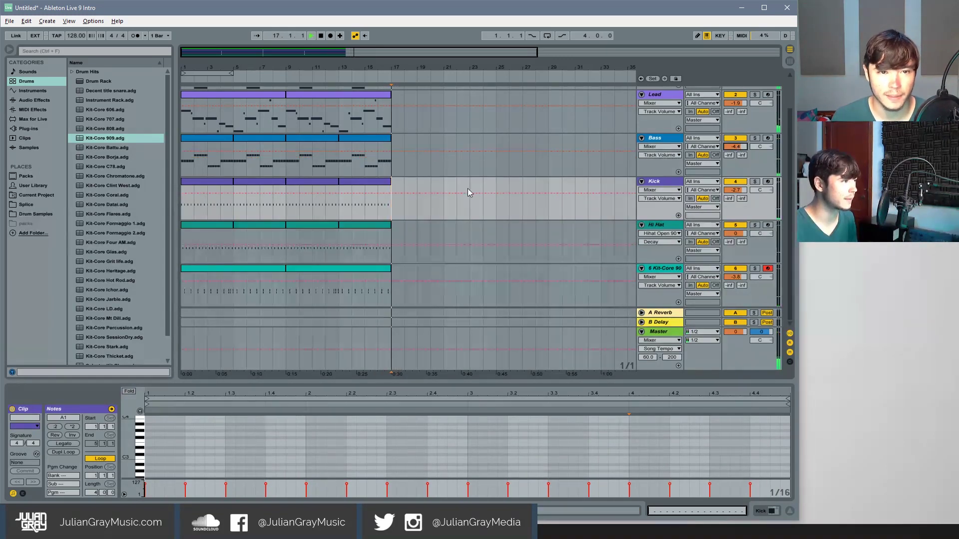
- Play from bar 9 and set the Lead track's volume to -2.1 dB and the Bass track's to -3.6 dB
{"action": "scroll", "coordinate": [468, 187], "scroll_direction": "up", "scroll_amount": 2}
{"action": "key", "text": "space"}
{"action": "left_click", "coordinate": [294, 170]}
{"action": "key", "text": "space"}
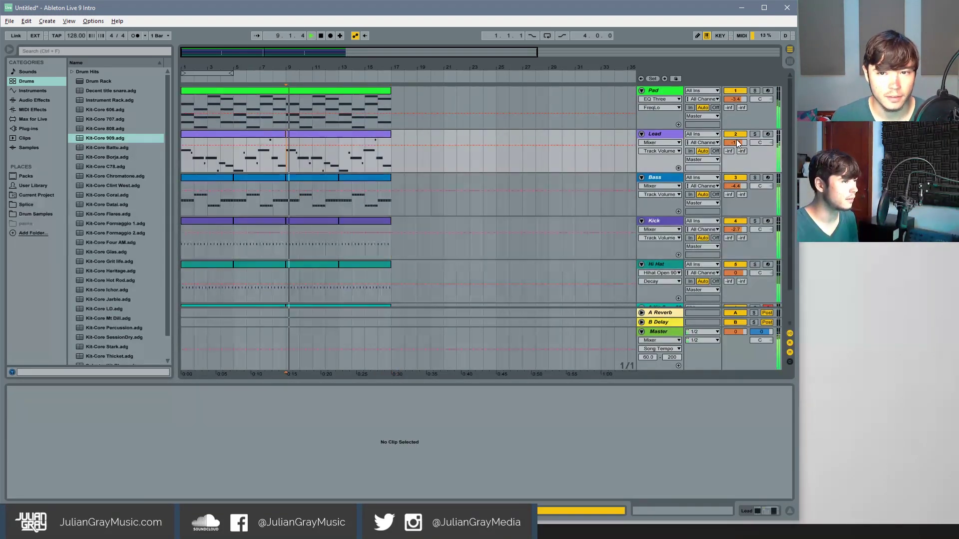
{"action": "left_click_drag", "start_coordinate": [735, 143], "coordinate": [735, 144]}
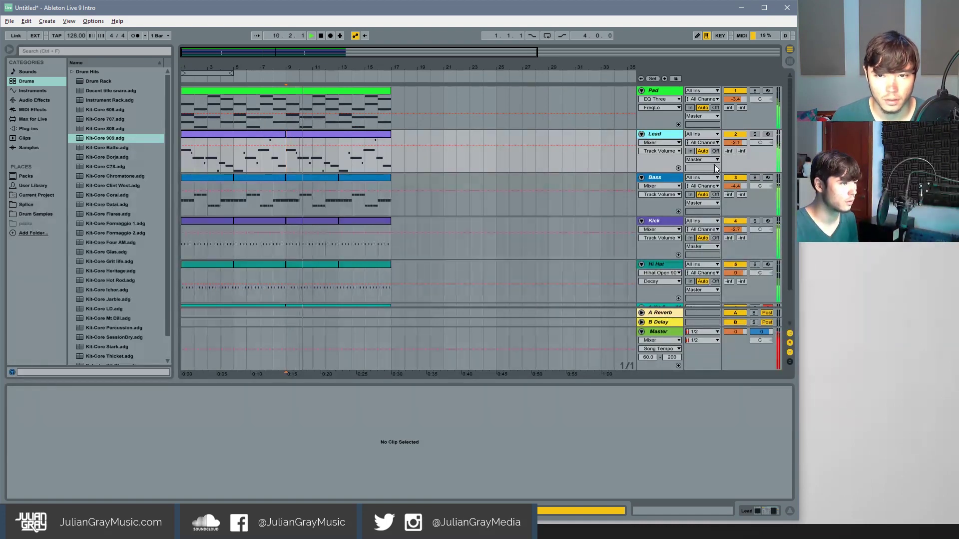
{"action": "left_click", "coordinate": [735, 186]}
{"action": "left_click_drag", "start_coordinate": [735, 187], "coordinate": [734, 183]}
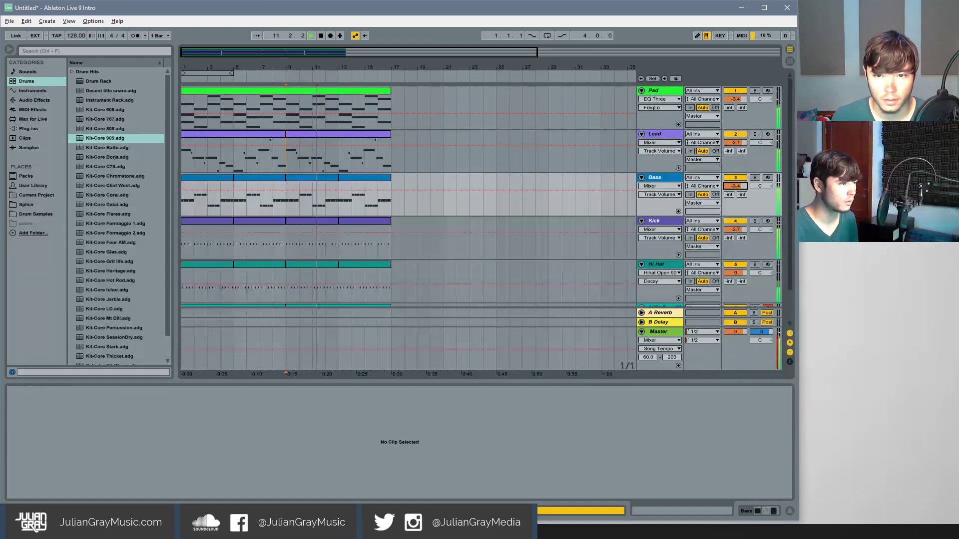
- Lower the Hi Hat track's volume to -2.4 dB during playback
{"action": "scroll", "coordinate": [670, 228], "scroll_direction": "down", "scroll_amount": 2}
{"action": "scroll", "coordinate": [683, 224], "scroll_direction": "down", "scroll_amount": 1}
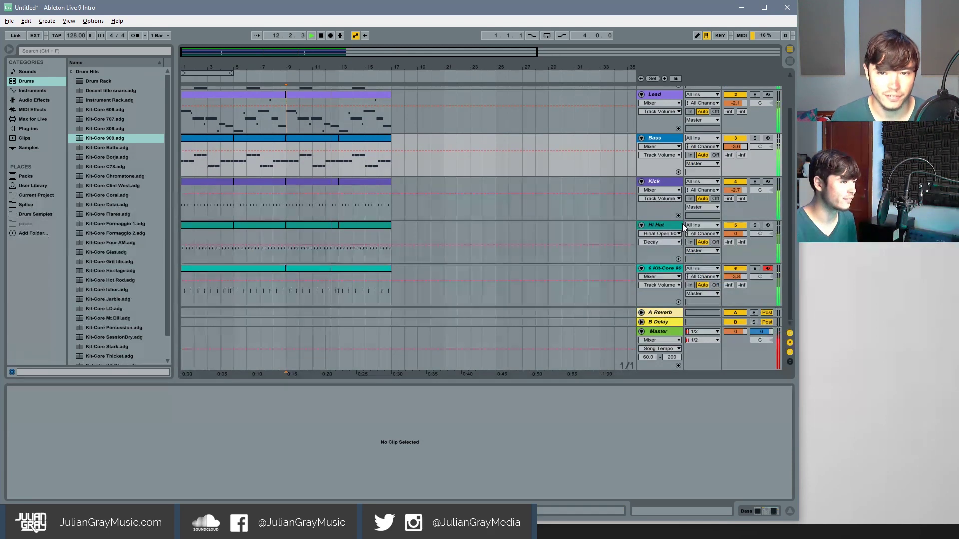
{"action": "left_click_drag", "start_coordinate": [735, 233], "coordinate": [736, 239]}
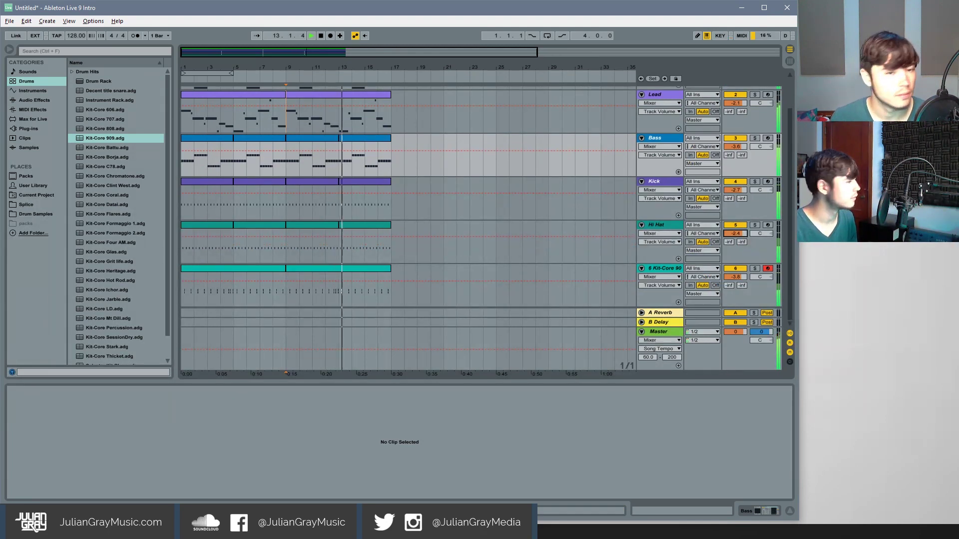
{"action": "left_click", "coordinate": [669, 225]}
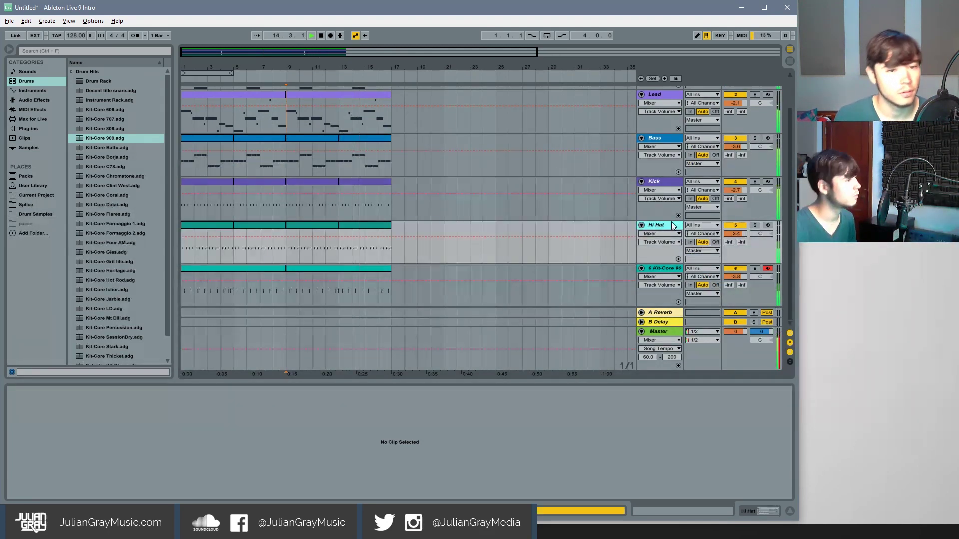
{"action": "right_click", "coordinate": [672, 225]}
{"action": "key", "text": "Escape"}
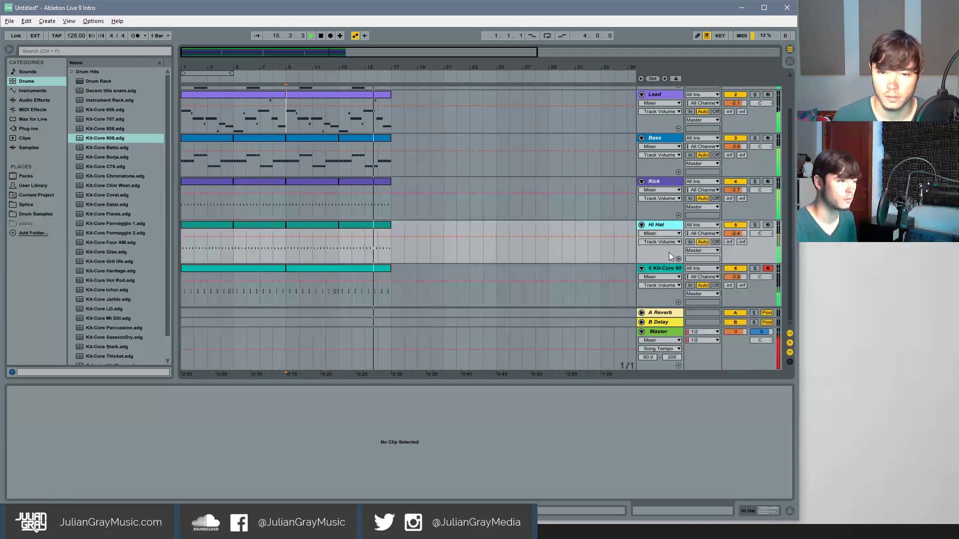
- Stop playback and rename the 6 Kit-Core 909 track as Snare/Clap
{"action": "right_click", "coordinate": [672, 270]}
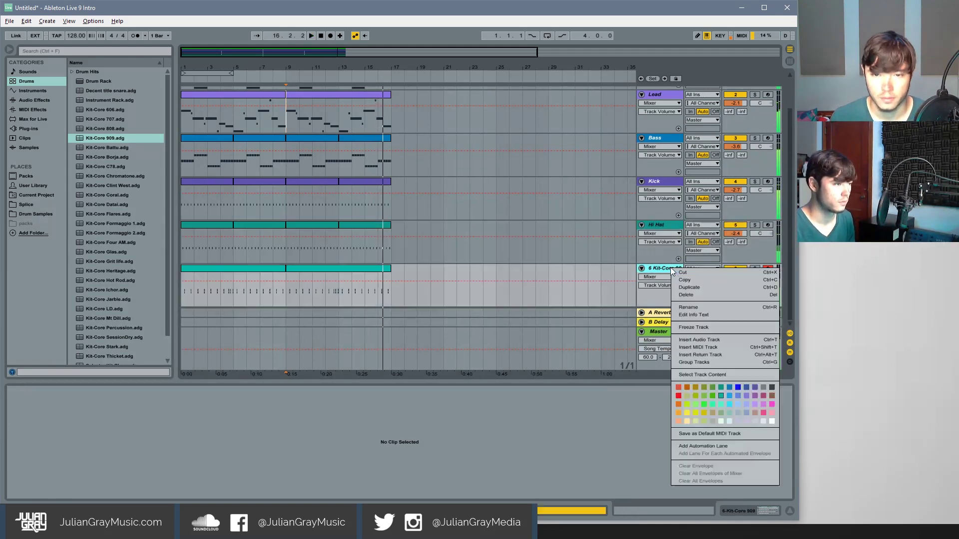
{"action": "left_click", "coordinate": [688, 314]}
{"action": "type", "text": "Snare"}
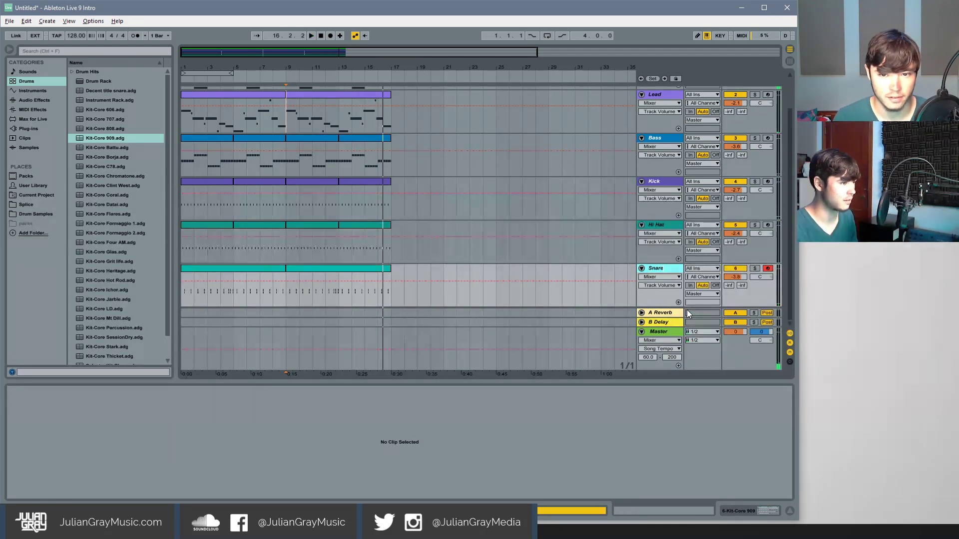
{"action": "type", "text": "/Clap"}
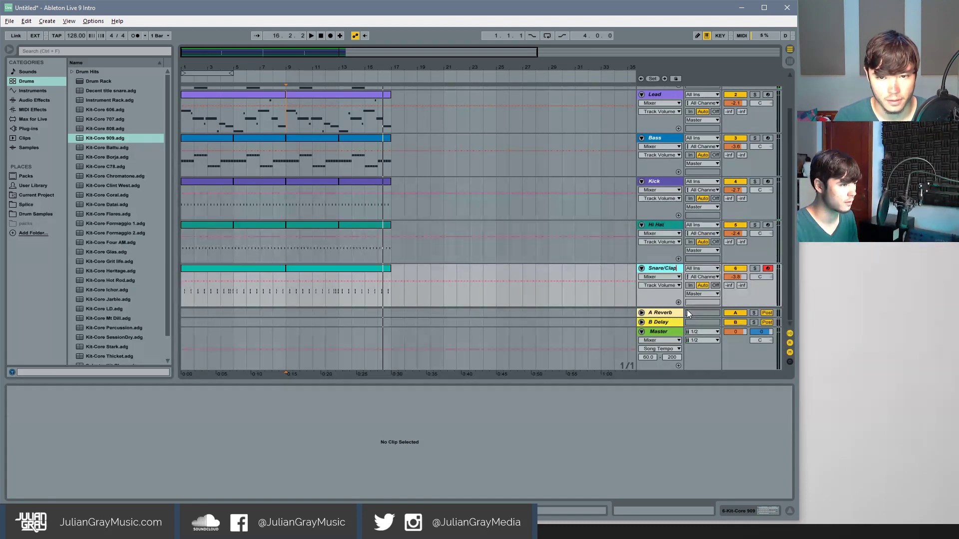
- Fold all six instrument tracks in the arrangement, from Snare/Clap up to Pad
{"action": "left_click", "coordinate": [642, 269]}
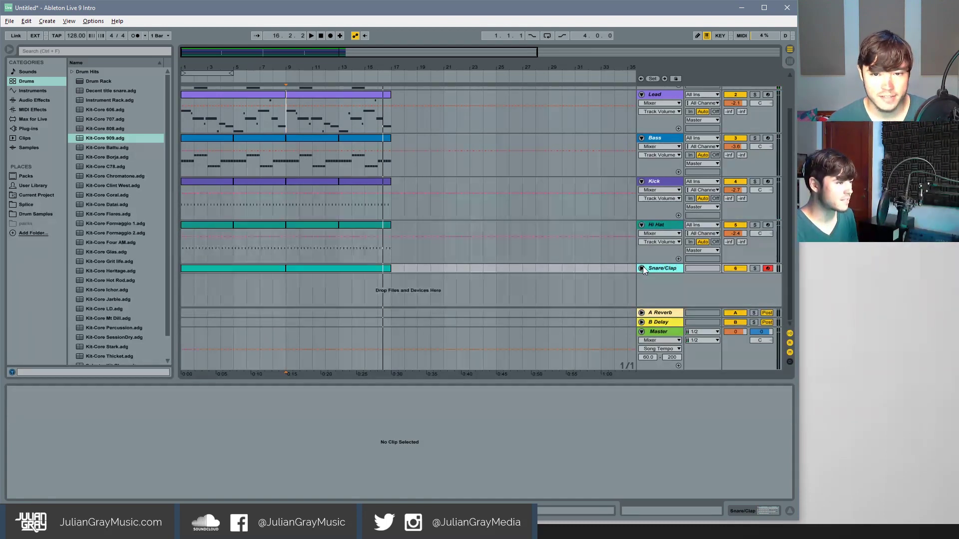
{"action": "left_click", "coordinate": [642, 224]}
{"action": "left_click", "coordinate": [642, 221]}
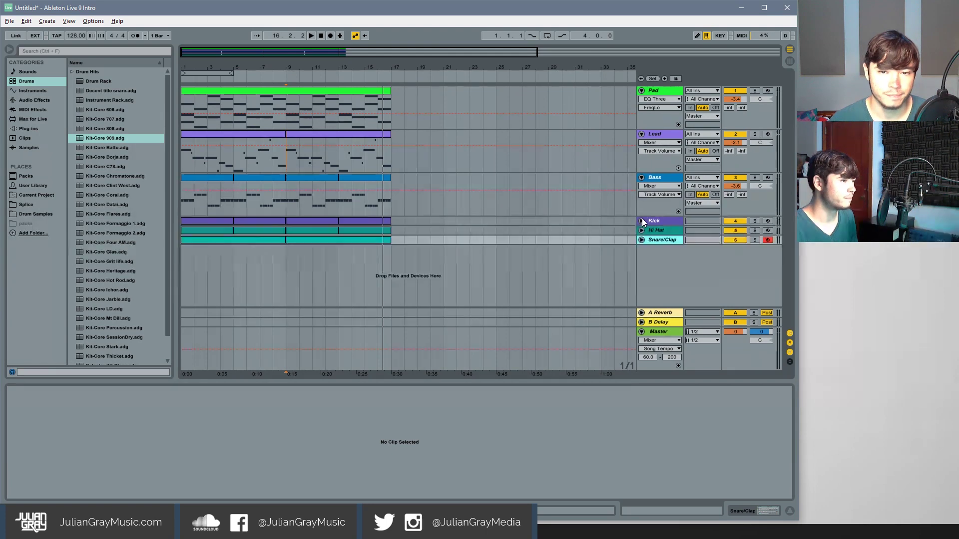
{"action": "left_click", "coordinate": [642, 178]}
{"action": "left_click", "coordinate": [642, 134]}
{"action": "left_click", "coordinate": [642, 91]}
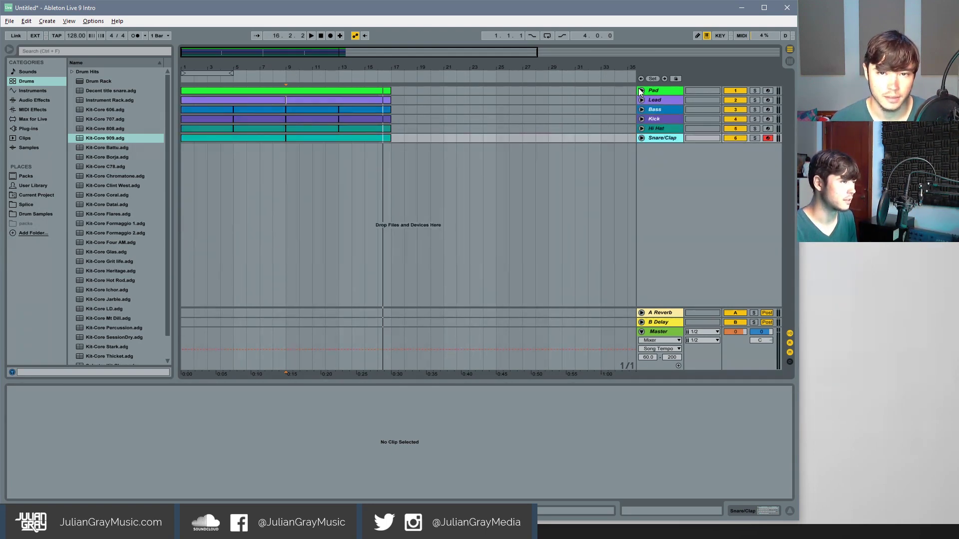
- Play the arrangement from the start, unfold all instrument tracks and check the levels across them
{"action": "left_click", "coordinate": [311, 35]}
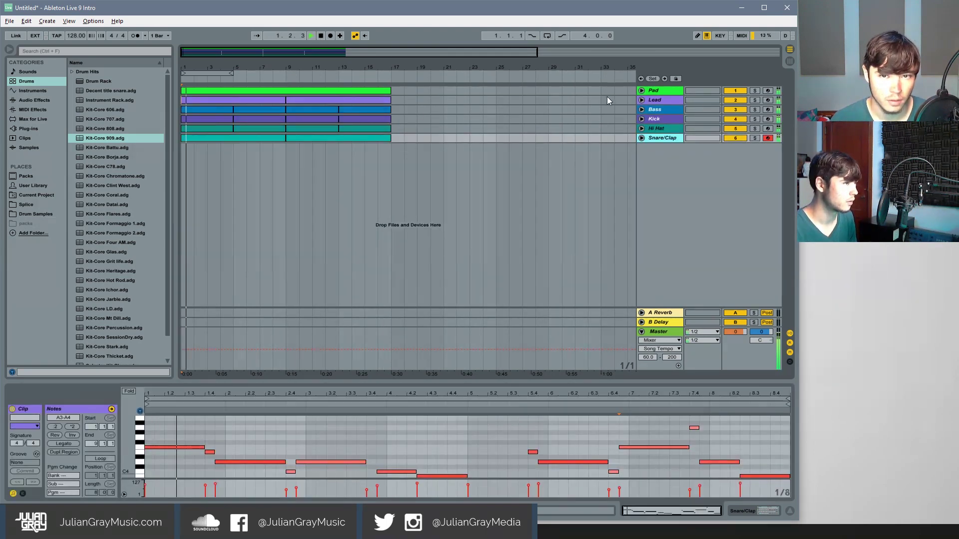
{"action": "left_click", "coordinate": [641, 91], "text": "alt"}
{"action": "scroll", "coordinate": [568, 168], "scroll_direction": "down", "scroll_amount": 1}
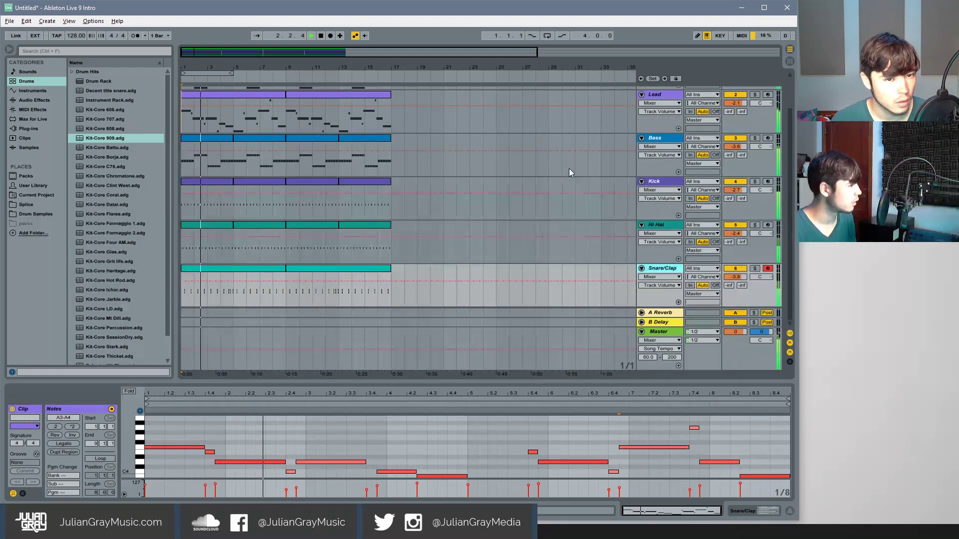
{"action": "scroll", "coordinate": [568, 169], "scroll_direction": "up", "scroll_amount": 1}
{"action": "scroll", "coordinate": [568, 169], "scroll_direction": "down", "scroll_amount": 1}
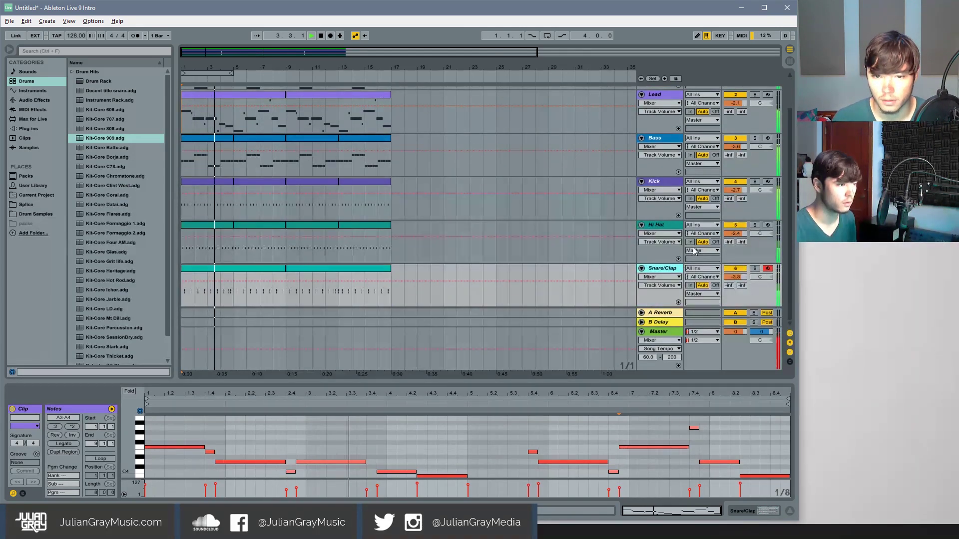
{"action": "scroll", "coordinate": [660, 257], "scroll_direction": "up", "scroll_amount": 1}
{"action": "scroll", "coordinate": [670, 239], "scroll_direction": "down", "scroll_amount": 1}
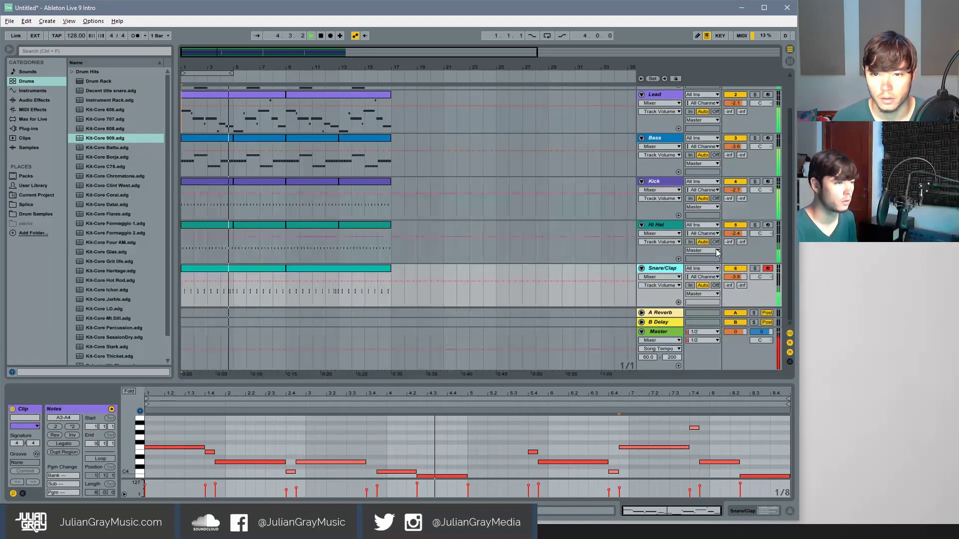
{"action": "scroll", "coordinate": [678, 221], "scroll_direction": "up", "scroll_amount": 1}
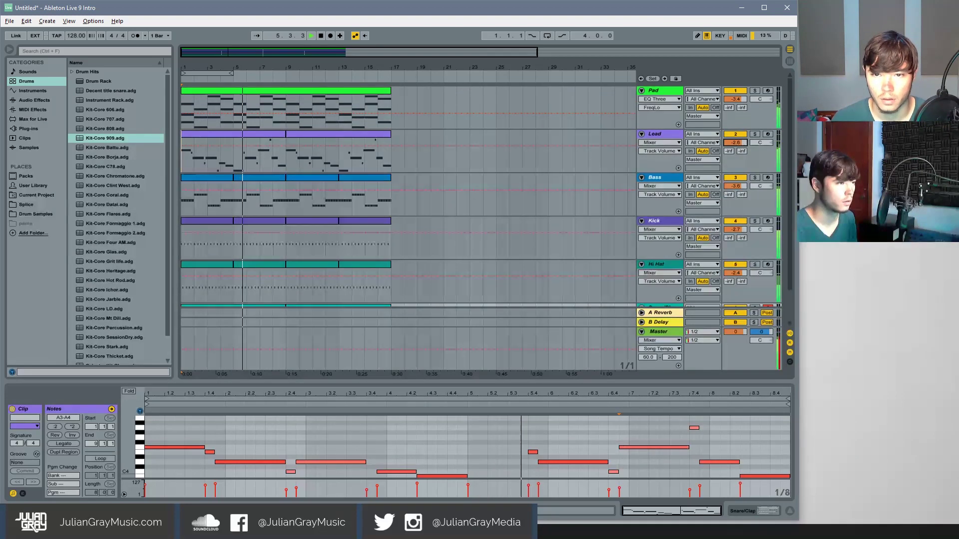
- Stop playback and add a Compressor to the Snare/Clap track after its Kit-Core 909 rack
{"action": "scroll", "coordinate": [679, 200], "scroll_direction": "down", "scroll_amount": 1}
{"action": "scroll", "coordinate": [687, 279], "scroll_direction": "up", "scroll_amount": 1}
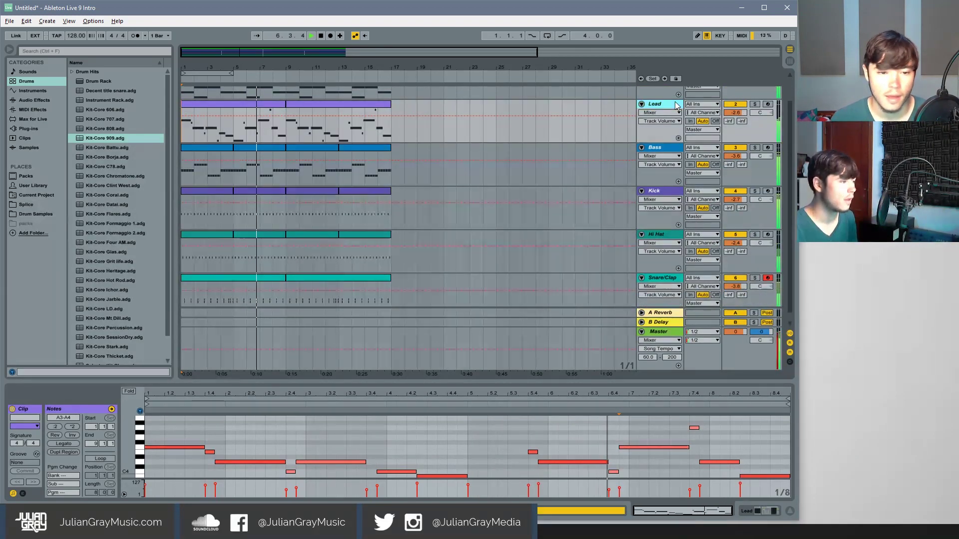
{"action": "scroll", "coordinate": [690, 316], "scroll_direction": "down", "scroll_amount": 1}
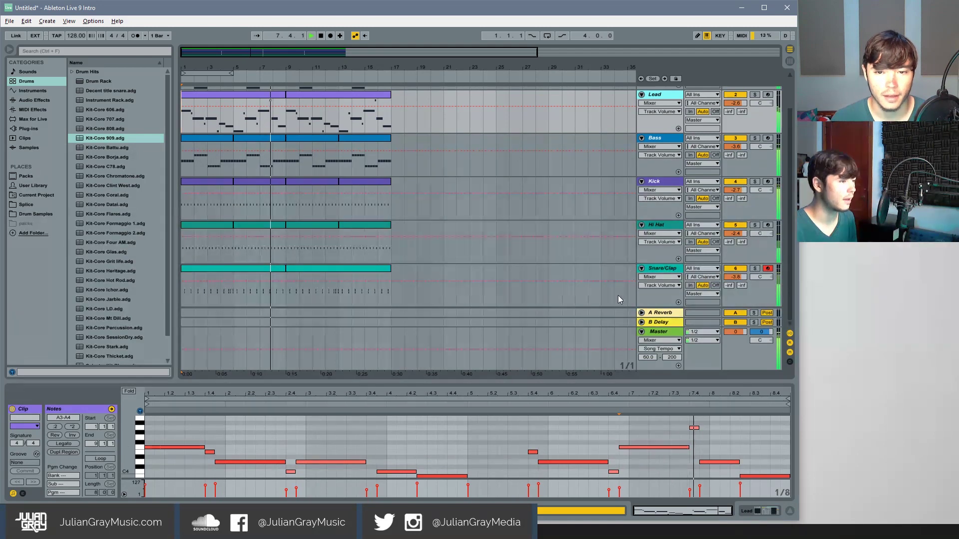
{"action": "left_click", "coordinate": [664, 276]}
{"action": "left_click", "coordinate": [625, 272]}
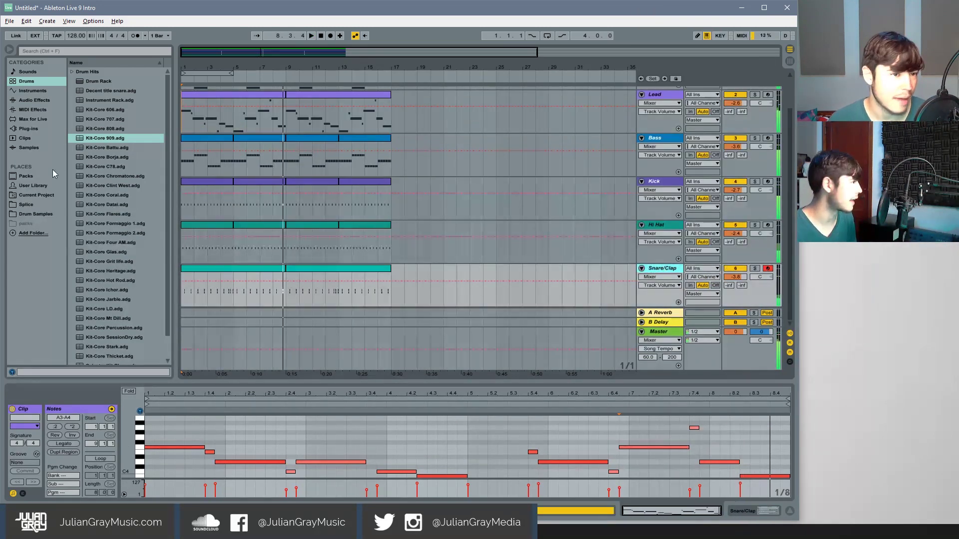
{"action": "left_click", "coordinate": [755, 508]}
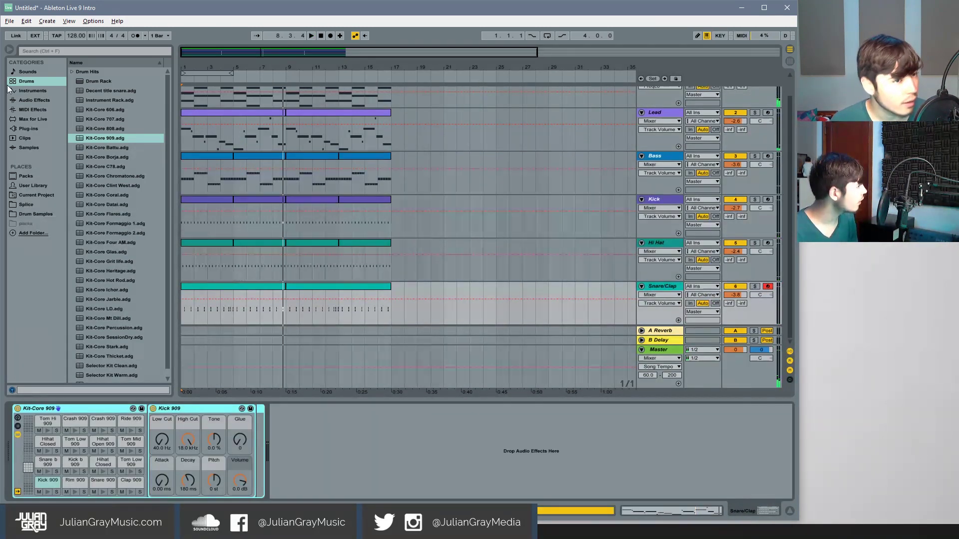
{"action": "left_click", "coordinate": [35, 100]}
{"action": "left_click_drag", "start_coordinate": [96, 137], "coordinate": [355, 439]}
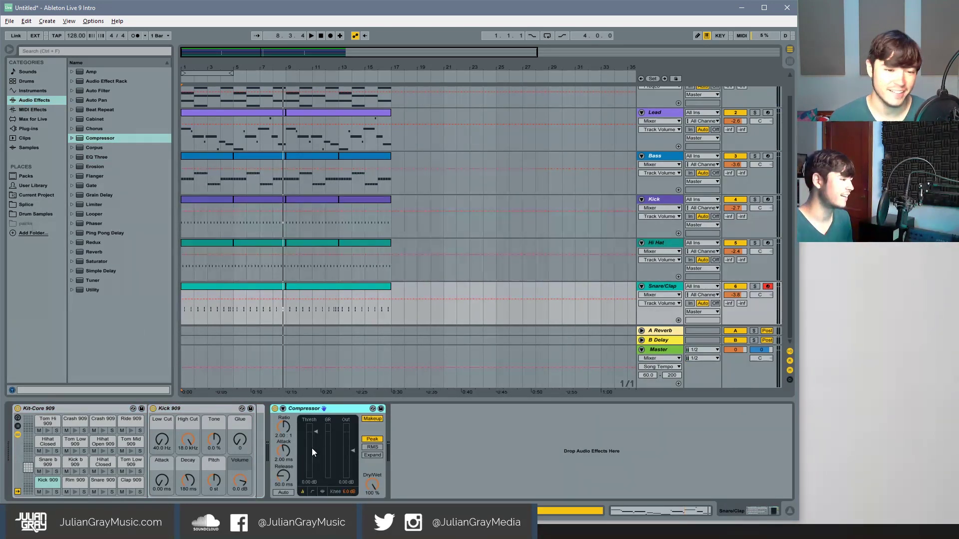
- Lower the Snare/Clap Compressor's threshold to about -24 dB and its output gain to about -4.9 dB, and start playback
{"action": "left_click_drag", "start_coordinate": [312, 448], "coordinate": [312, 468]}
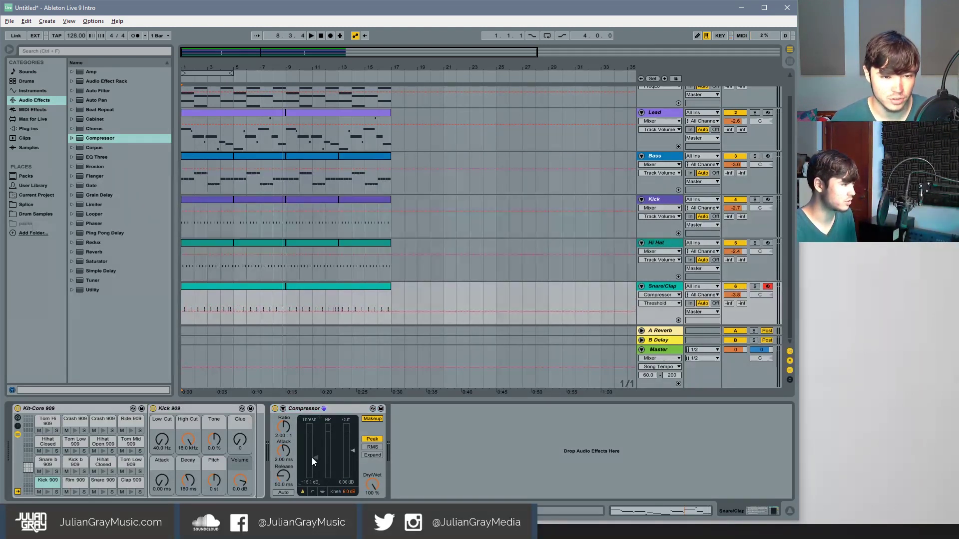
{"action": "left_click", "coordinate": [336, 405]}
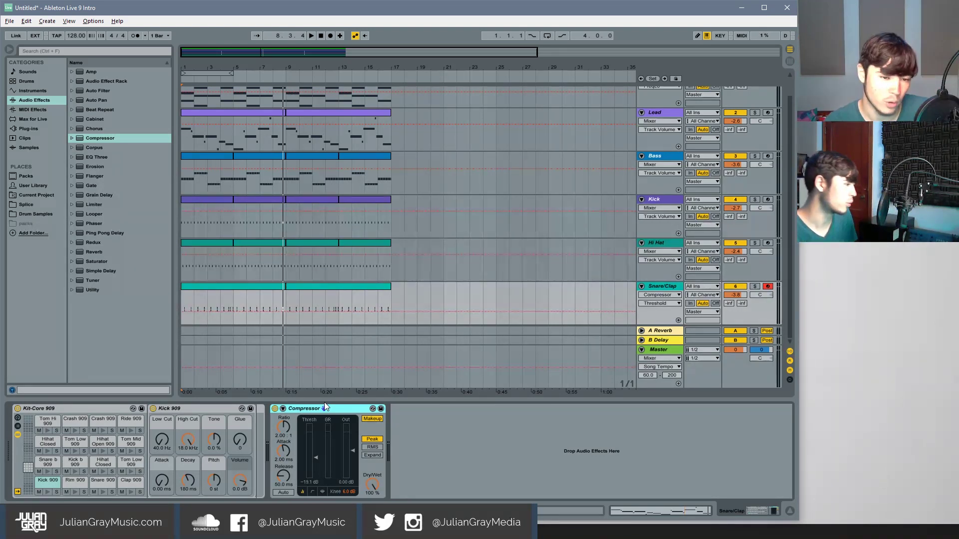
{"action": "left_click_drag", "start_coordinate": [318, 457], "coordinate": [347, 456]}
{"action": "key", "text": "space"}
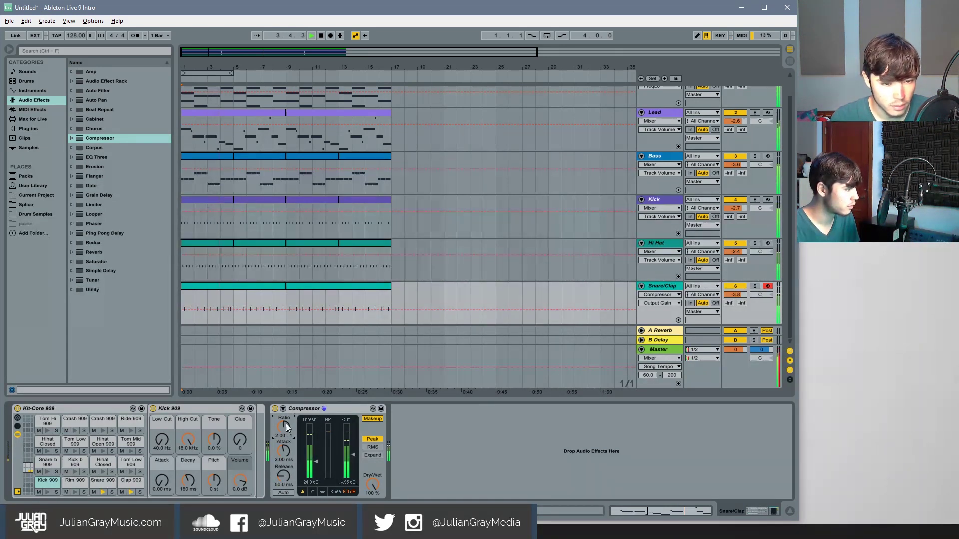
- Set the Compressor's ratio to 2.68:1 and attack to 4.16 ms while watching its gain-reduction activity view
{"action": "left_click_drag", "start_coordinate": [287, 427], "coordinate": [289, 434]}
{"action": "left_click", "coordinate": [322, 492]}
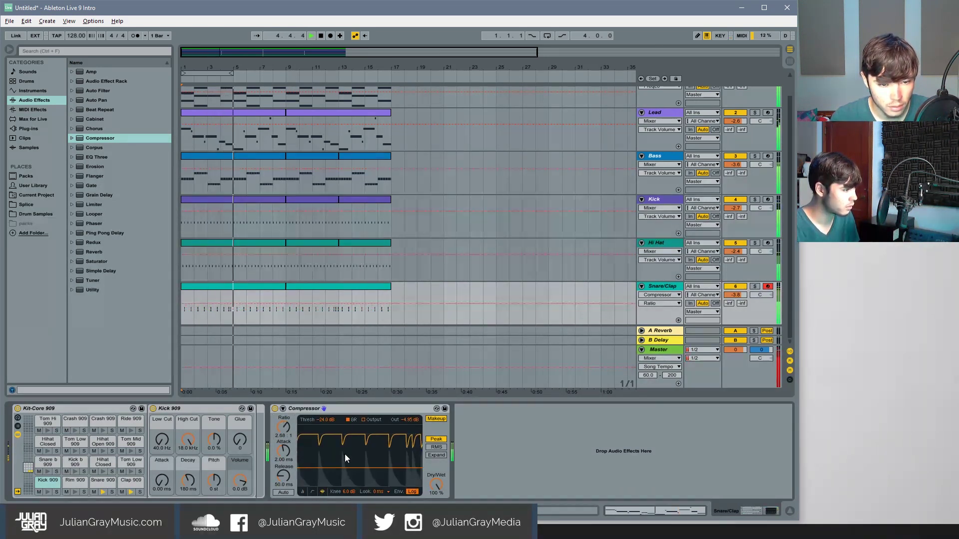
{"action": "left_click_drag", "start_coordinate": [353, 468], "coordinate": [353, 468]}
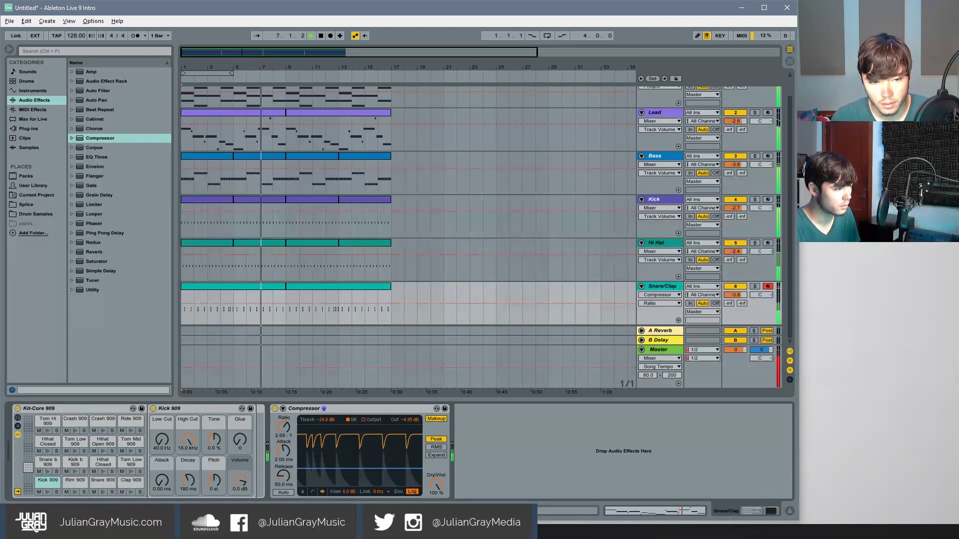
{"action": "left_click_drag", "start_coordinate": [280, 453], "coordinate": [281, 450]}
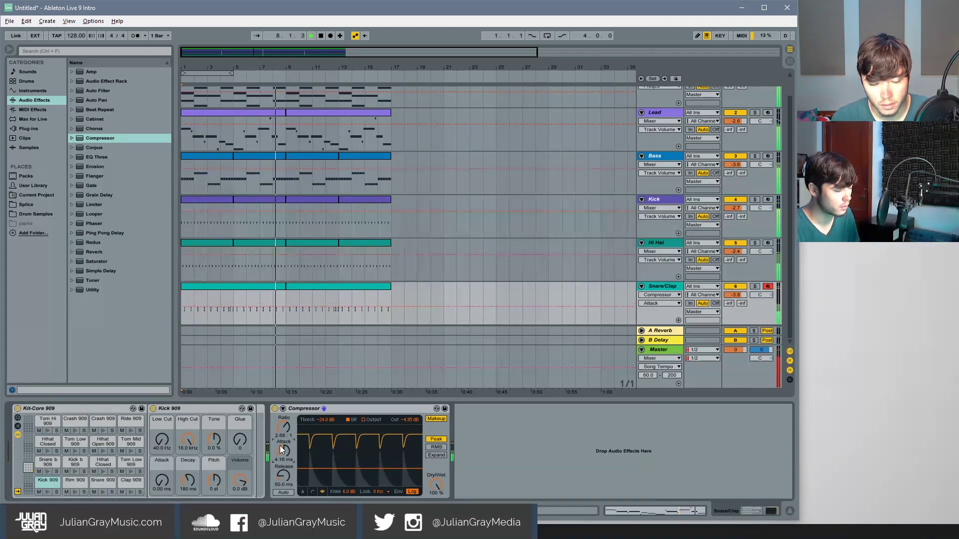
- Set the Snare/Clap track volume to -4.0 dB, return the Compressor to its collapsed view and reset the arrangement position to the start
{"action": "left_click_drag", "start_coordinate": [735, 295], "coordinate": [735, 297]}
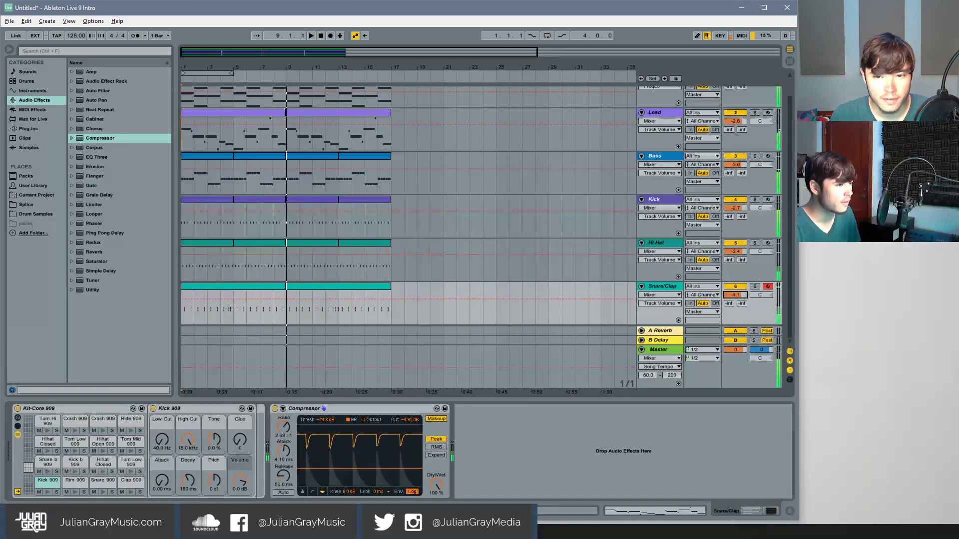
{"action": "left_click", "coordinate": [302, 492]}
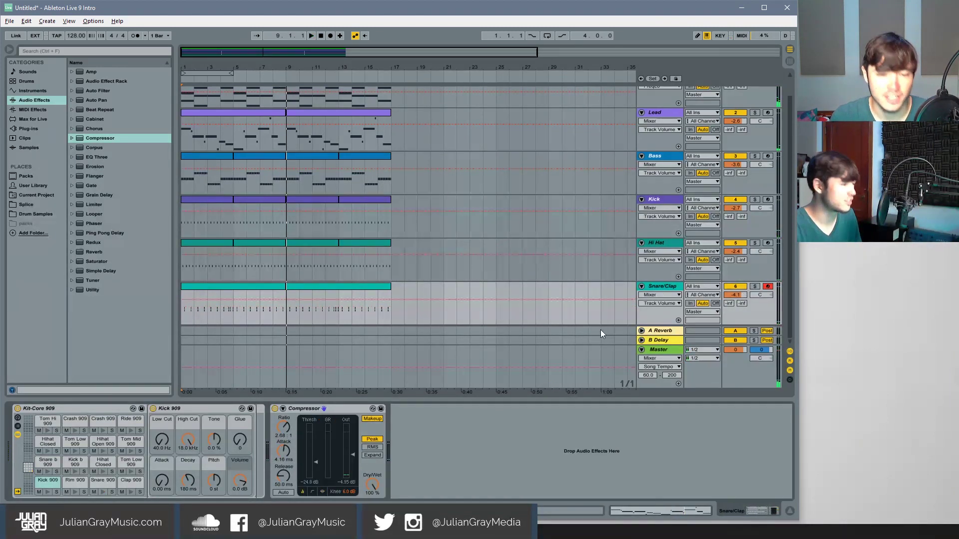
{"action": "left_click_drag", "start_coordinate": [735, 295], "coordinate": [735, 295]}
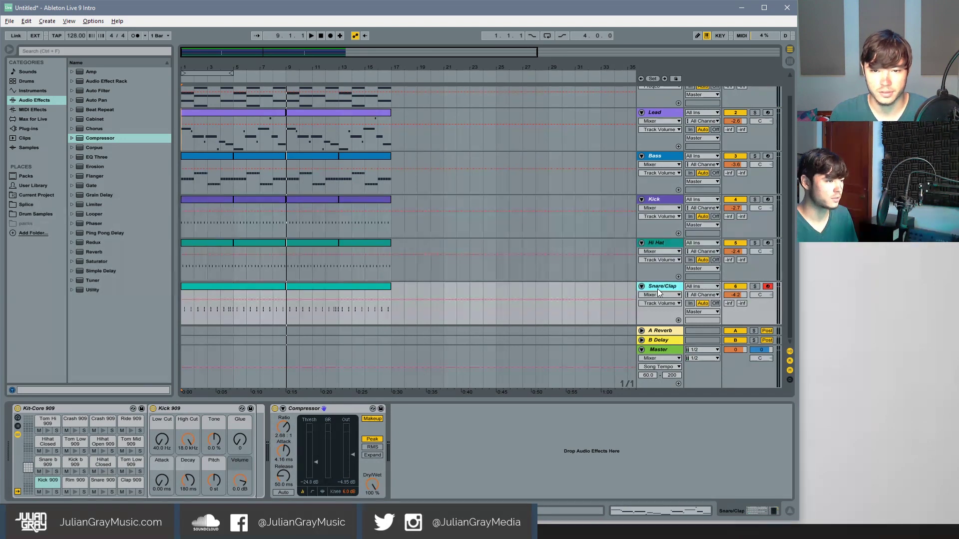
{"action": "left_click", "coordinate": [404, 278]}
{"action": "left_click", "coordinate": [384, 274]}
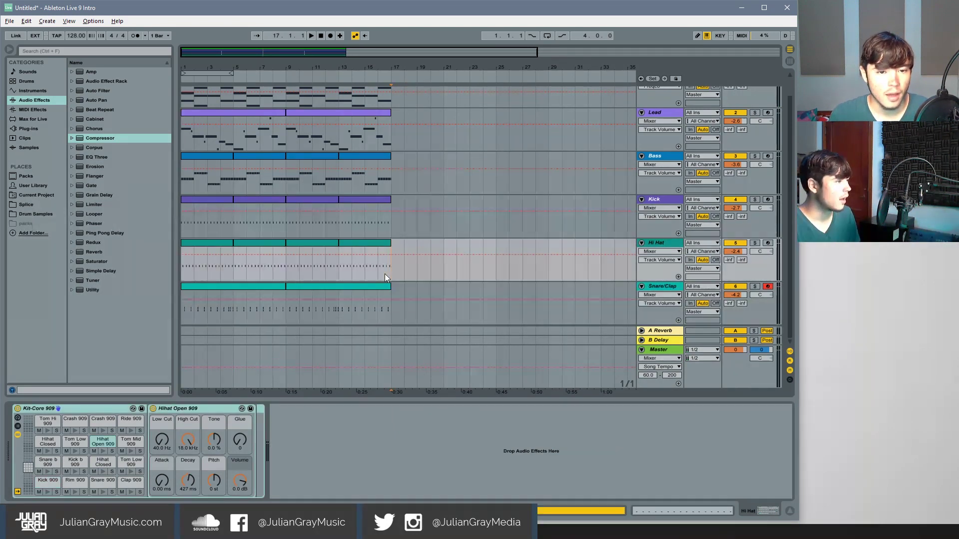
{"action": "scroll", "coordinate": [385, 274], "scroll_direction": "up", "scroll_amount": 1}
{"action": "scroll", "coordinate": [384, 274], "scroll_direction": "down", "scroll_amount": 1}
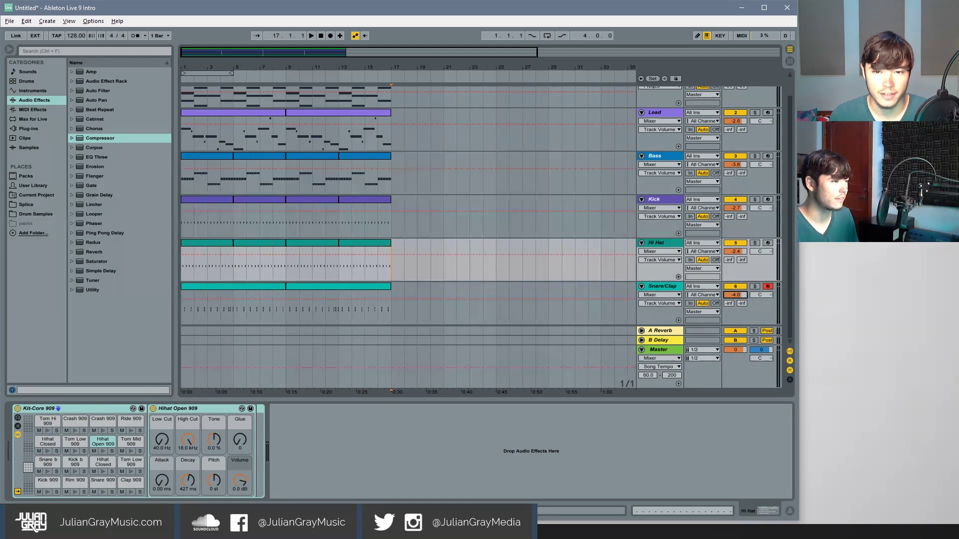
{"action": "left_click", "coordinate": [666, 286]}
{"action": "left_click", "coordinate": [320, 37]}
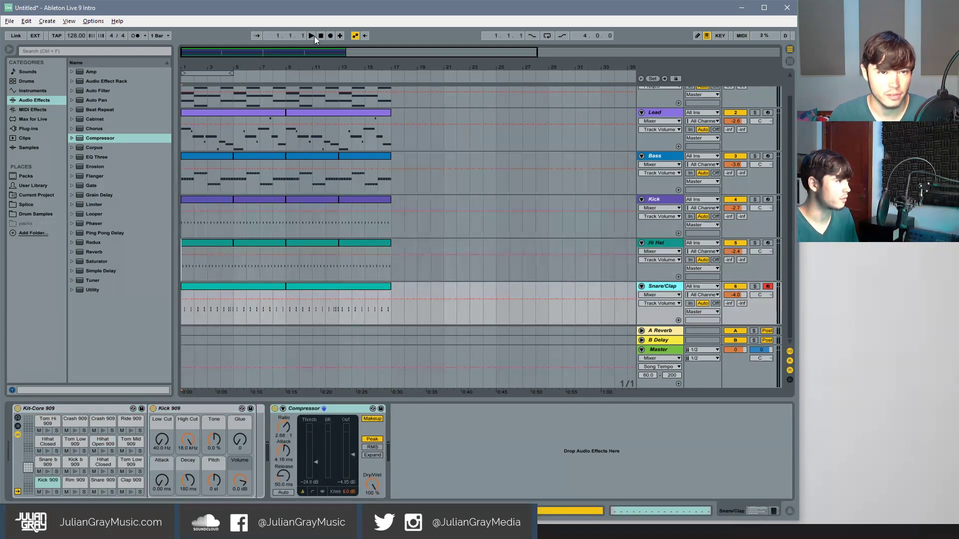
- Fold all six instrument tracks and extend the arrangement loop to 16 bars, covering all clips
{"action": "scroll", "coordinate": [316, 142], "scroll_direction": "up", "scroll_amount": 1}
{"action": "left_click", "coordinate": [641, 91]}
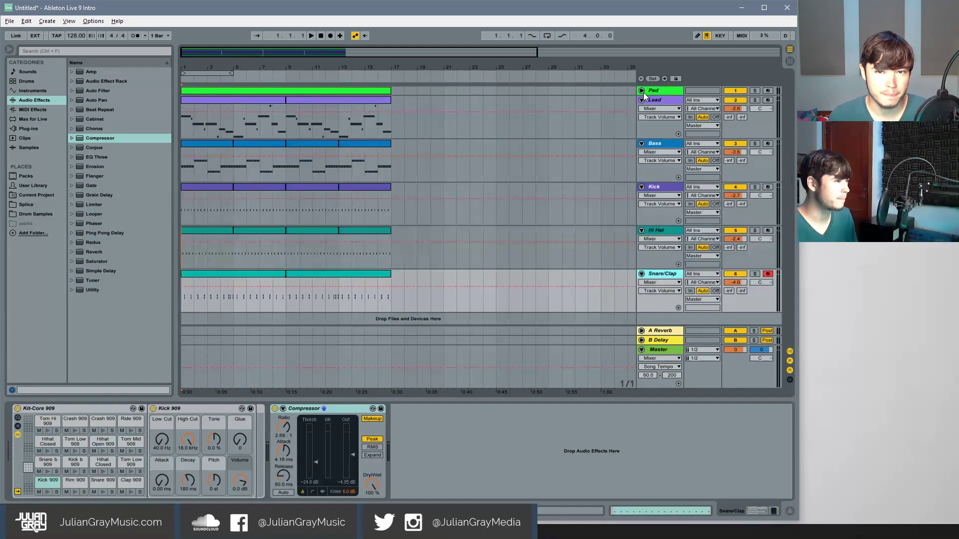
{"action": "left_click", "coordinate": [642, 101], "text": "alt"}
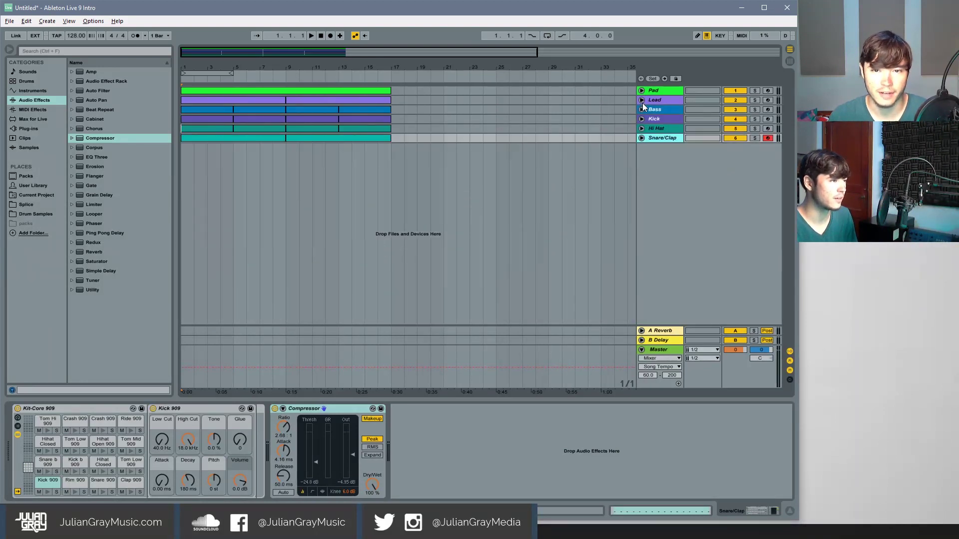
{"action": "left_click", "coordinate": [443, 119]}
{"action": "left_click_drag", "start_coordinate": [414, 58], "coordinate": [391, 66]}
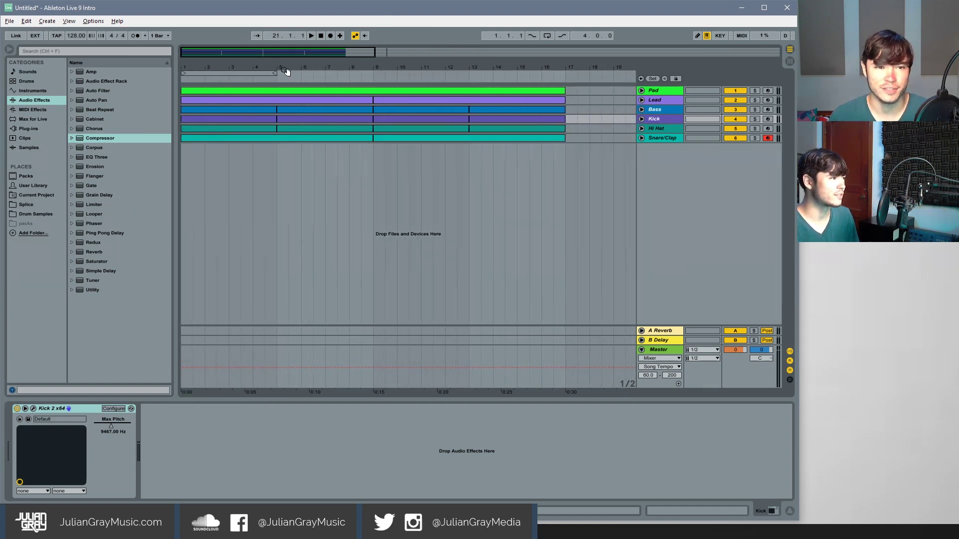
{"action": "left_click_drag", "start_coordinate": [272, 74], "coordinate": [559, 53]}
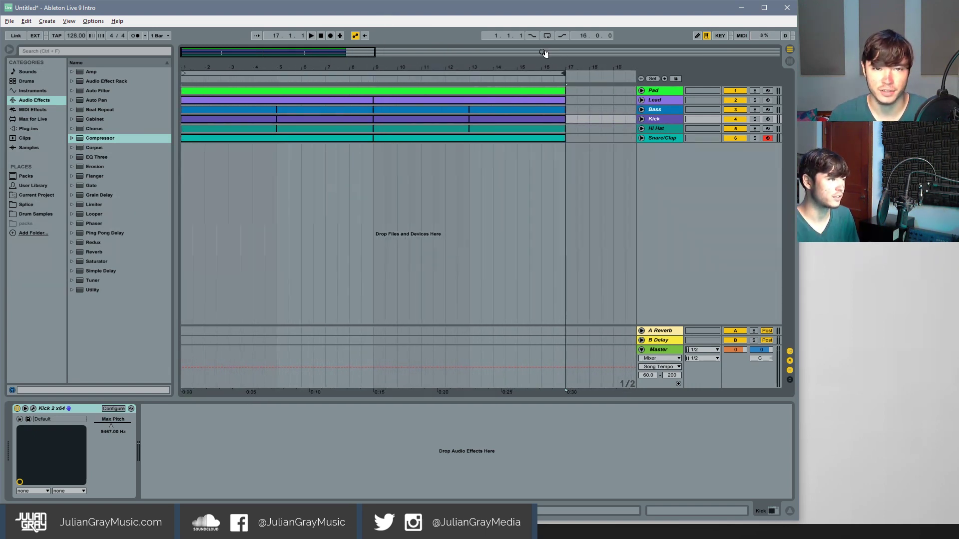
{"action": "left_click_drag", "start_coordinate": [313, 51], "coordinate": [313, 48]}
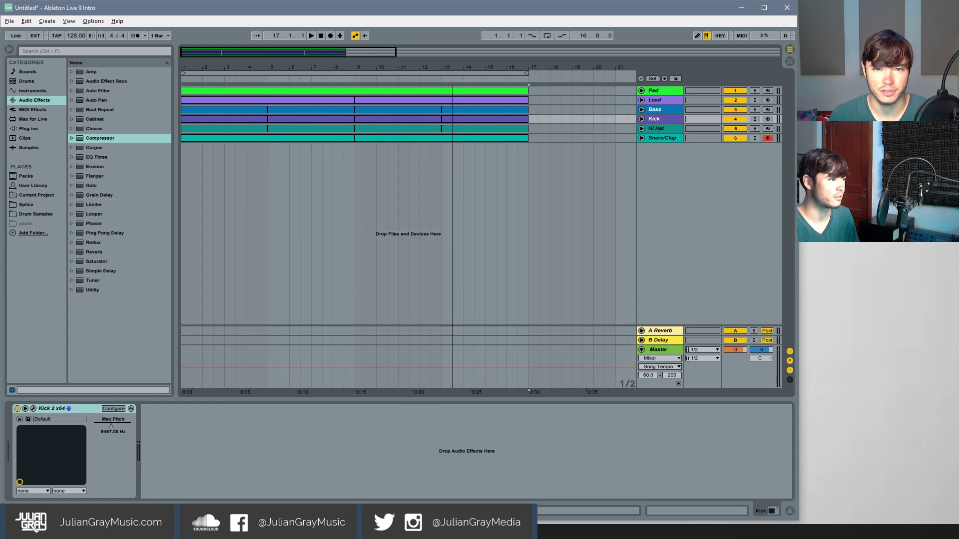
{"action": "left_click", "coordinate": [642, 91]}
{"action": "left_click", "coordinate": [642, 91]}
{"action": "left_click", "coordinate": [642, 100]}
{"action": "left_click", "coordinate": [642, 100]}
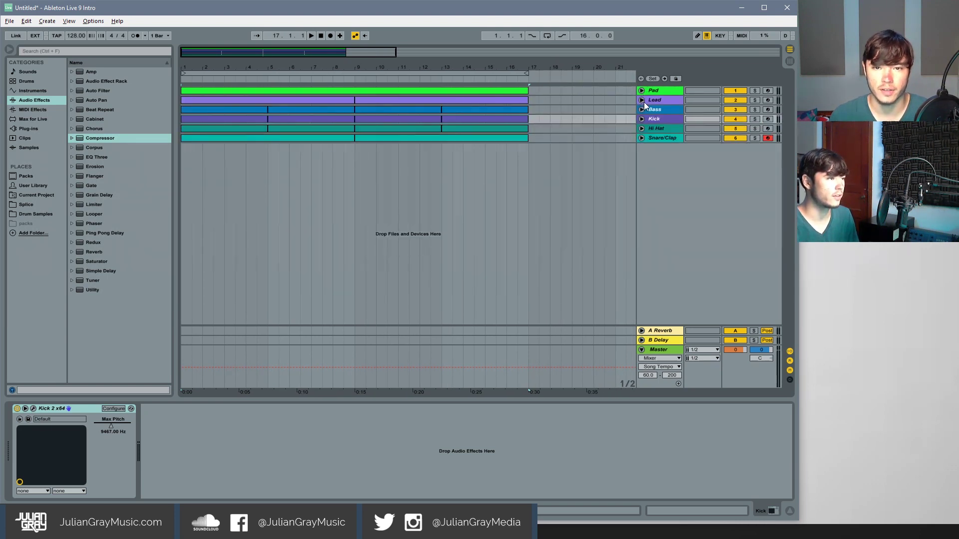
{"action": "left_click", "coordinate": [642, 107]}
{"action": "left_click", "coordinate": [642, 108]}
{"action": "left_click", "coordinate": [642, 120]}
{"action": "left_click", "coordinate": [641, 120]}
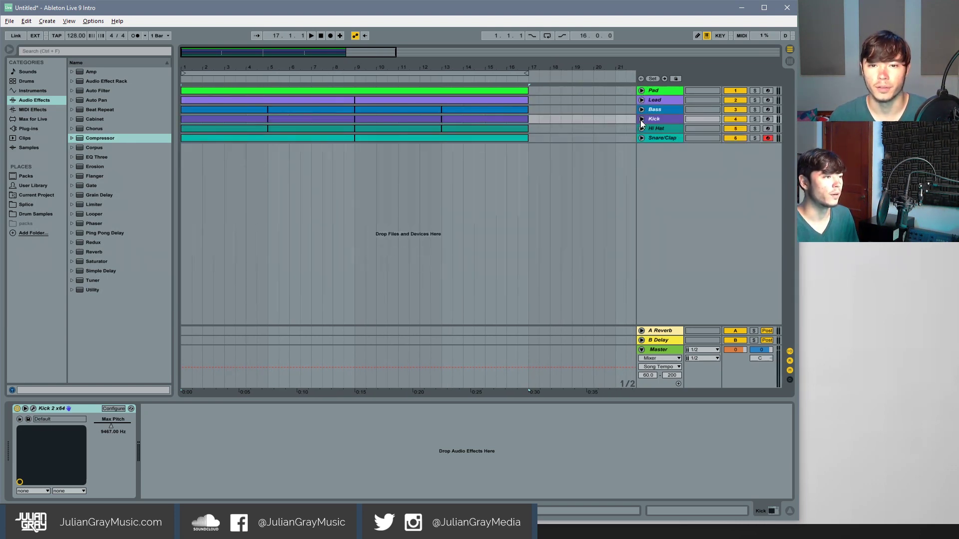
{"action": "left_click", "coordinate": [642, 129]}
{"action": "left_click", "coordinate": [642, 129]}
{"action": "left_click", "coordinate": [642, 128]}
{"action": "left_click", "coordinate": [642, 129]}
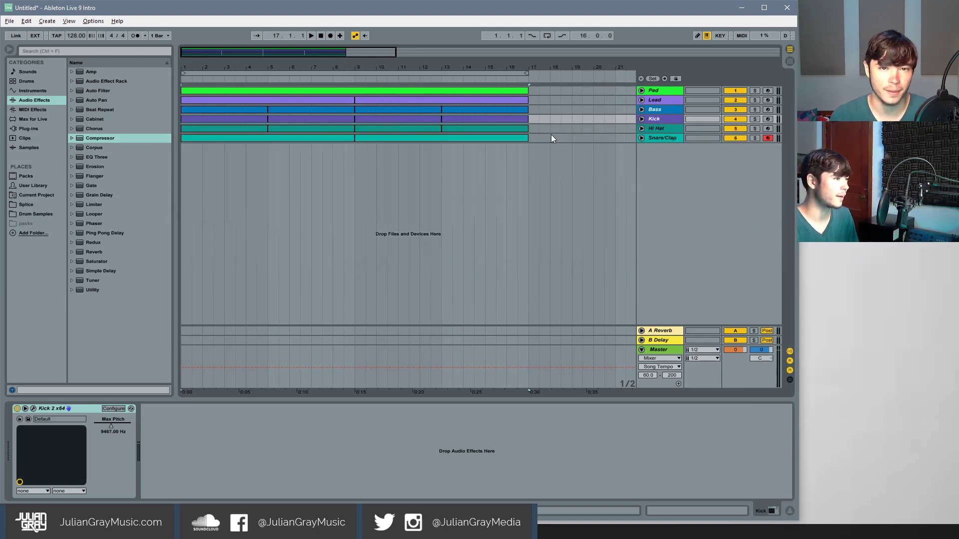
{"action": "left_click", "coordinate": [521, 137]}
{"action": "left_click", "coordinate": [533, 131]}
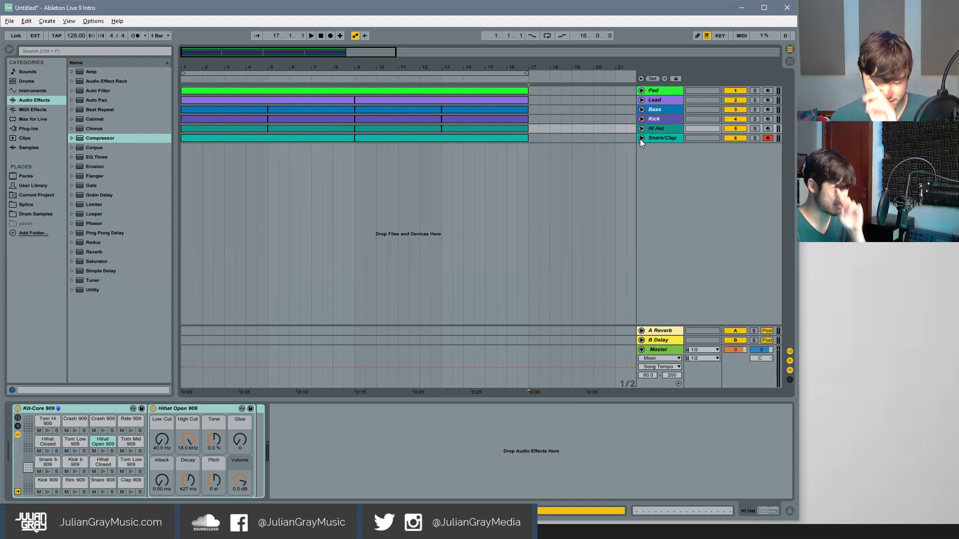
- Unfold all six instrument tracks and play the arrangement from the start
{"action": "left_click", "coordinate": [320, 34]}
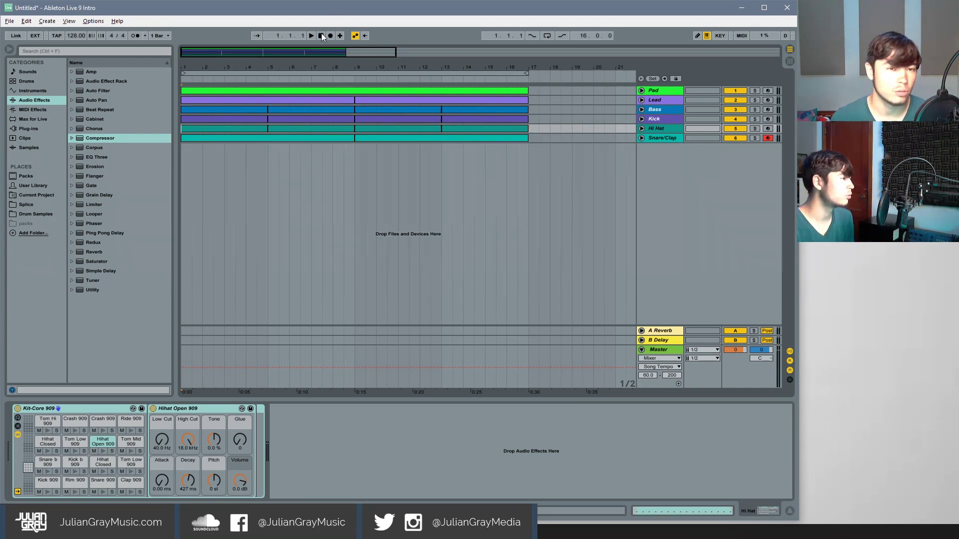
{"action": "left_click", "coordinate": [642, 90]}
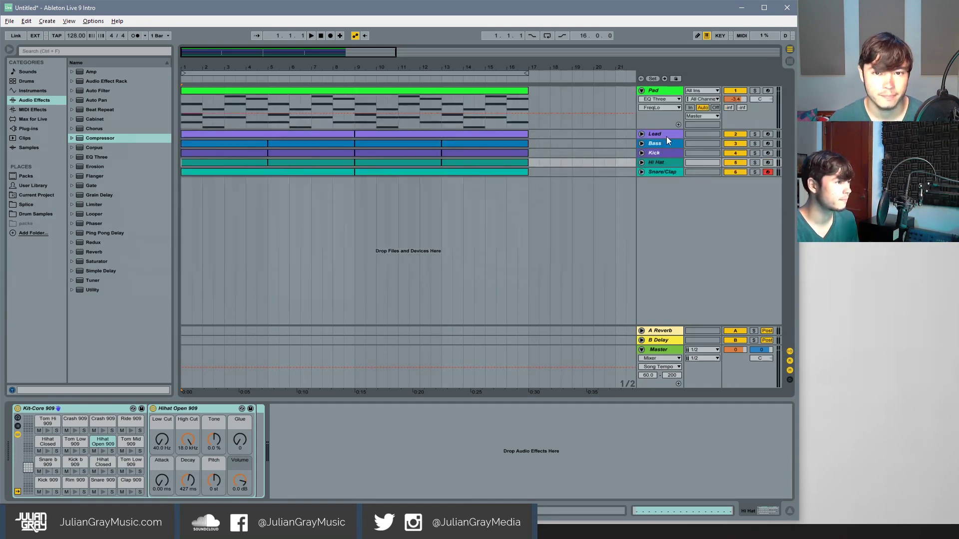
{"action": "left_click", "coordinate": [642, 134], "text": "alt"}
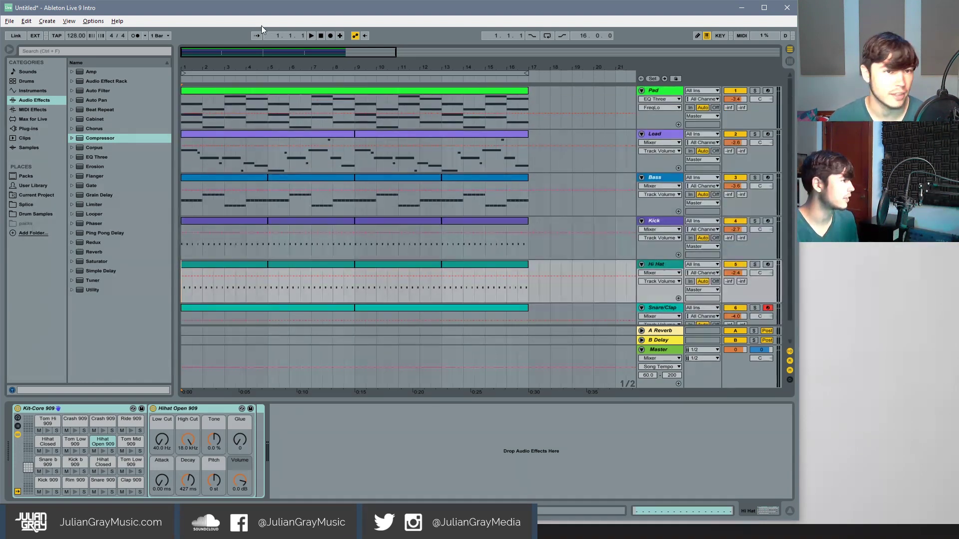
{"action": "left_click", "coordinate": [311, 36]}
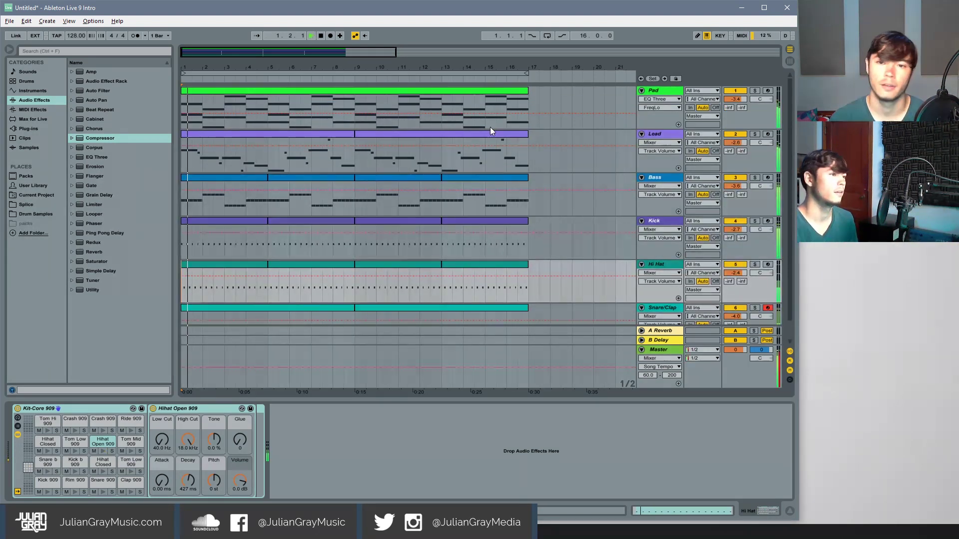
{"action": "left_click", "coordinate": [527, 100]}
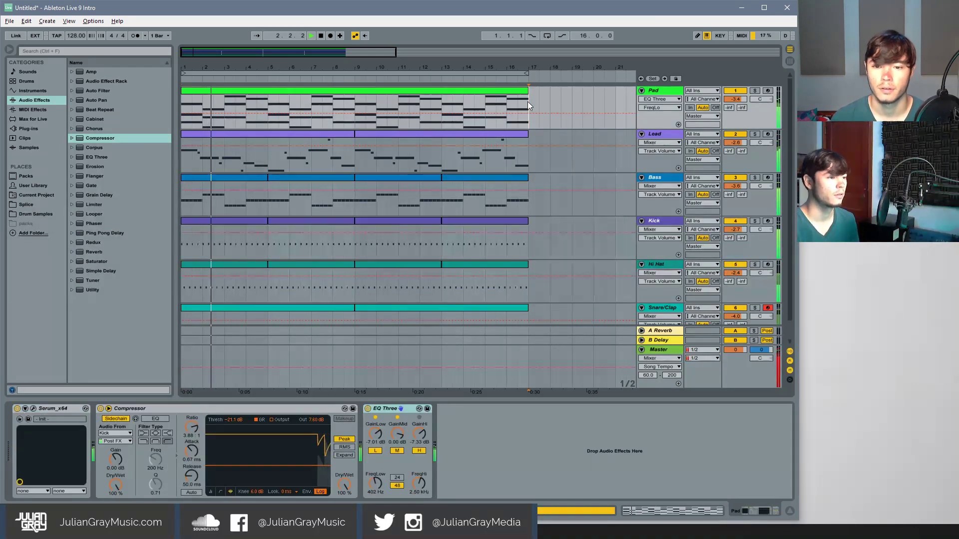
- Select all tracks from Pad to Snare/Clap and lower their volumes together, bringing Snare/Clap to -7.3 dB
{"action": "scroll", "coordinate": [527, 100], "scroll_direction": "down", "scroll_amount": 1}
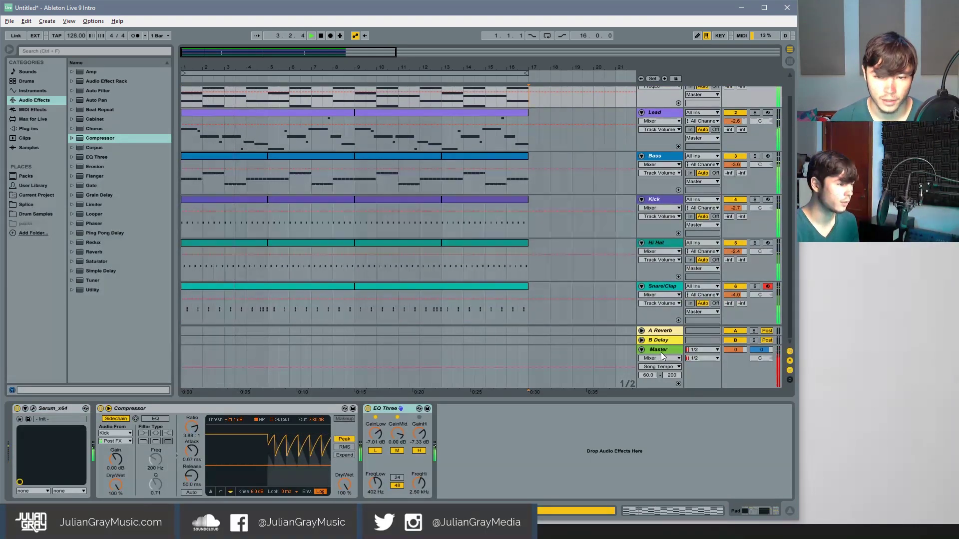
{"action": "scroll", "coordinate": [682, 247], "scroll_direction": "up", "scroll_amount": 1}
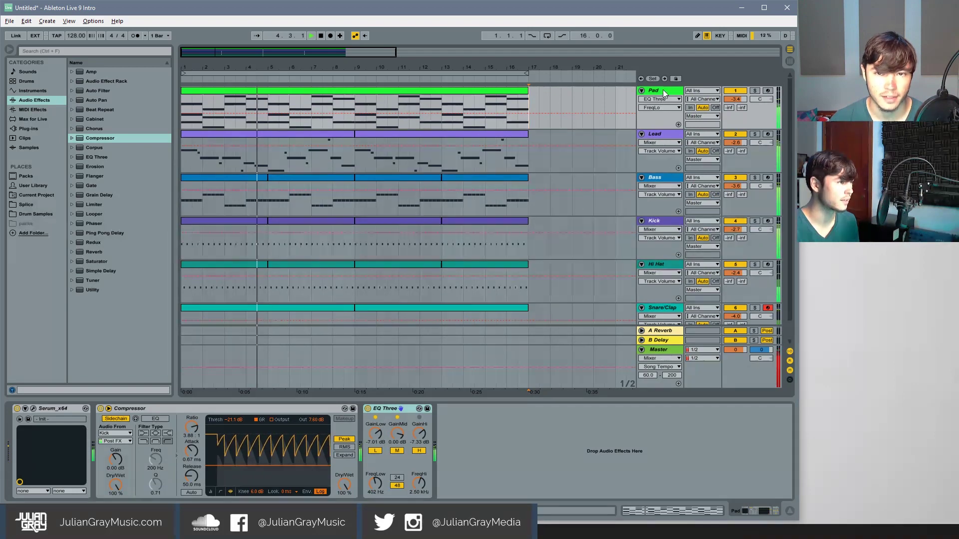
{"action": "scroll", "coordinate": [680, 241], "scroll_direction": "down", "scroll_amount": 1}
{"action": "left_click", "coordinate": [735, 294]}
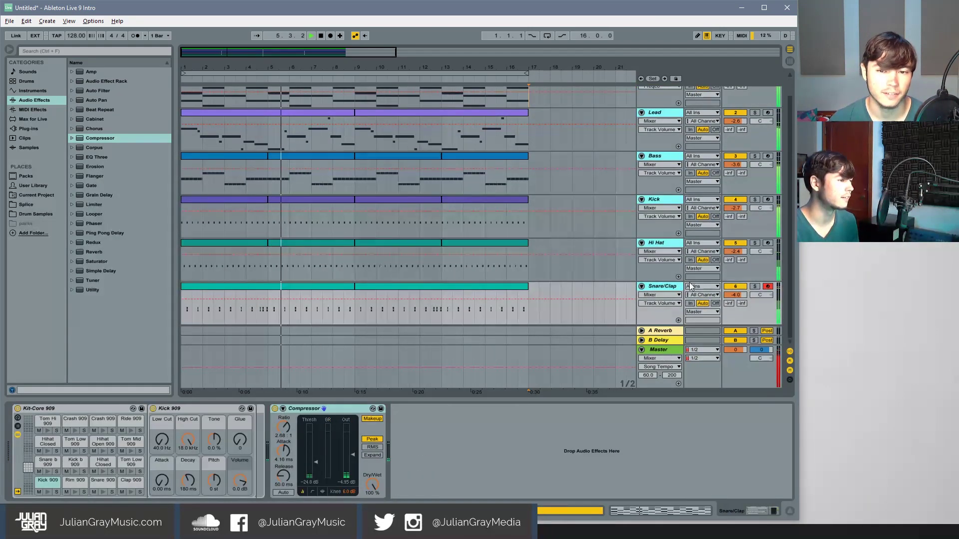
{"action": "mouse_move", "coordinate": [735, 295]}
{"action": "left_mouse_down"}
{"action": "mouse_move", "coordinate": [735, 305]}
{"action": "mouse_move", "coordinate": [736, 297]}
{"action": "left_mouse_up"}
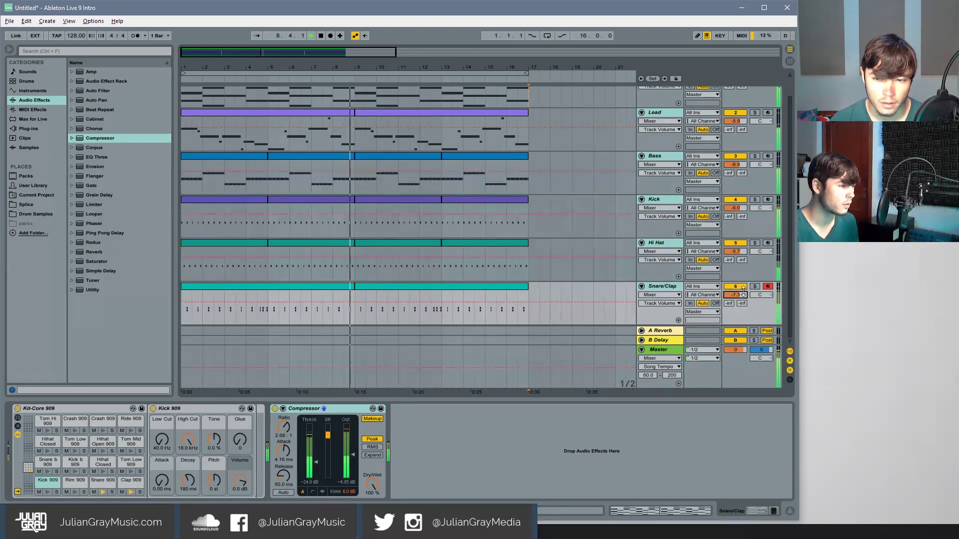
- Lower the Snare/Clap Compressor's output gain slightly and set the Snare/Clap track volume to -7.7 dB
{"action": "left_click", "coordinate": [663, 285]}
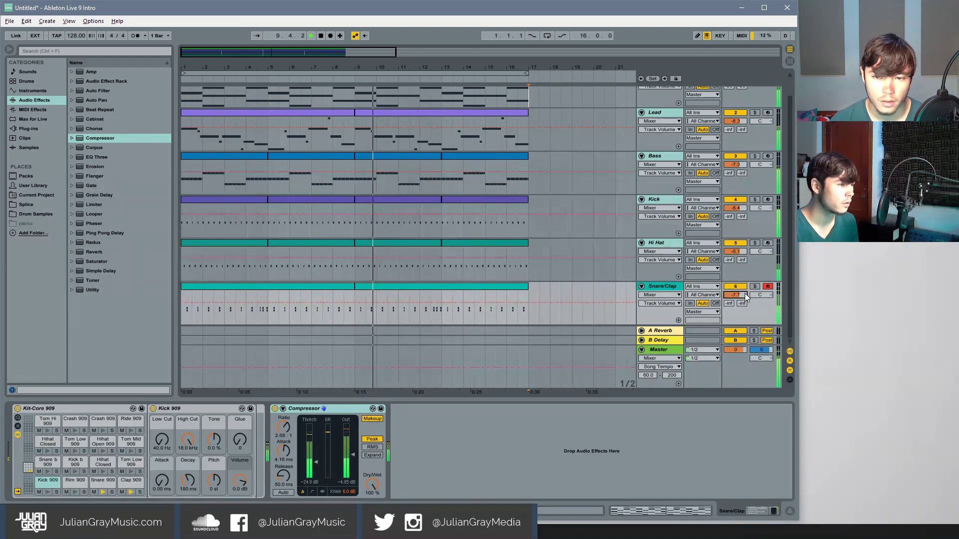
{"action": "left_click_drag", "start_coordinate": [745, 294], "coordinate": [744, 297]}
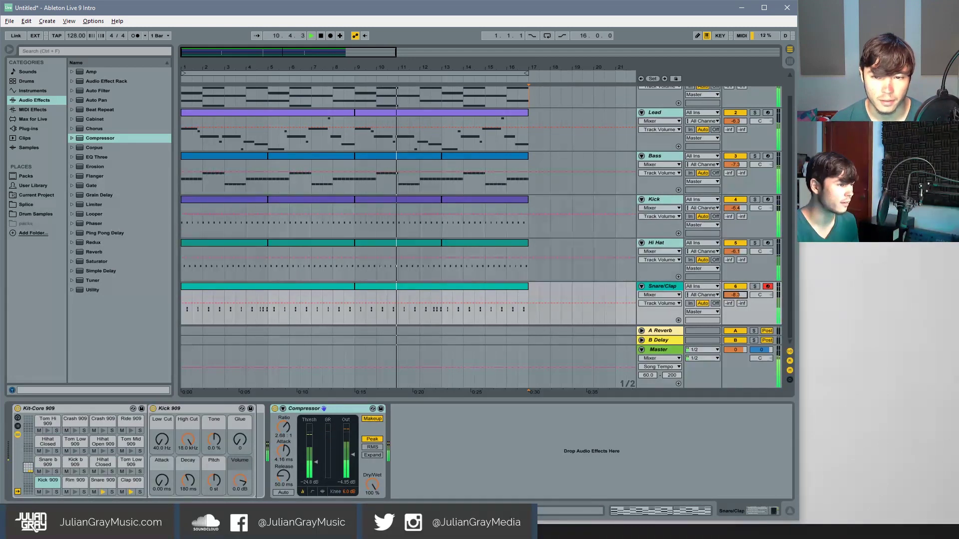
{"action": "left_click", "coordinate": [676, 288]}
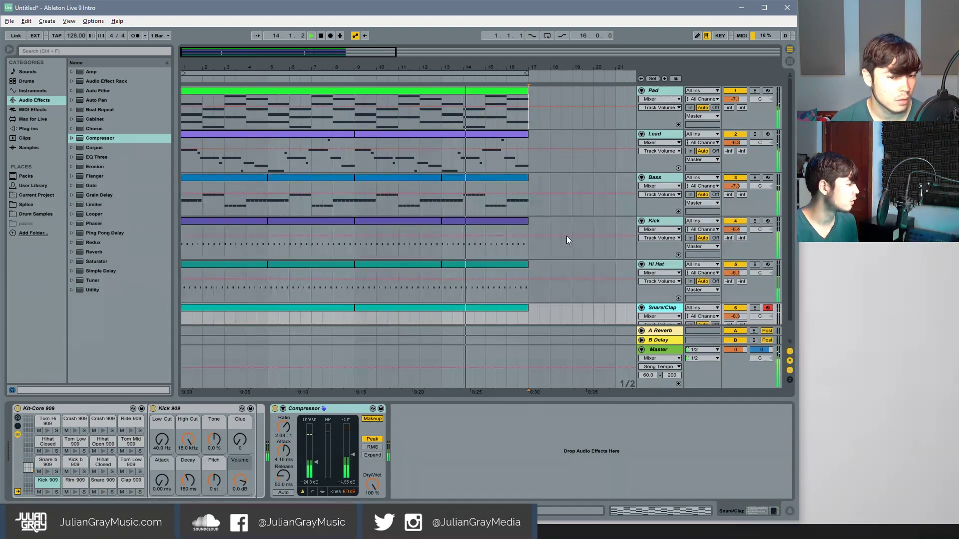
{"action": "scroll", "coordinate": [566, 235], "scroll_direction": "up", "scroll_amount": 2}
{"action": "left_click_drag", "start_coordinate": [353, 455], "coordinate": [354, 458]}
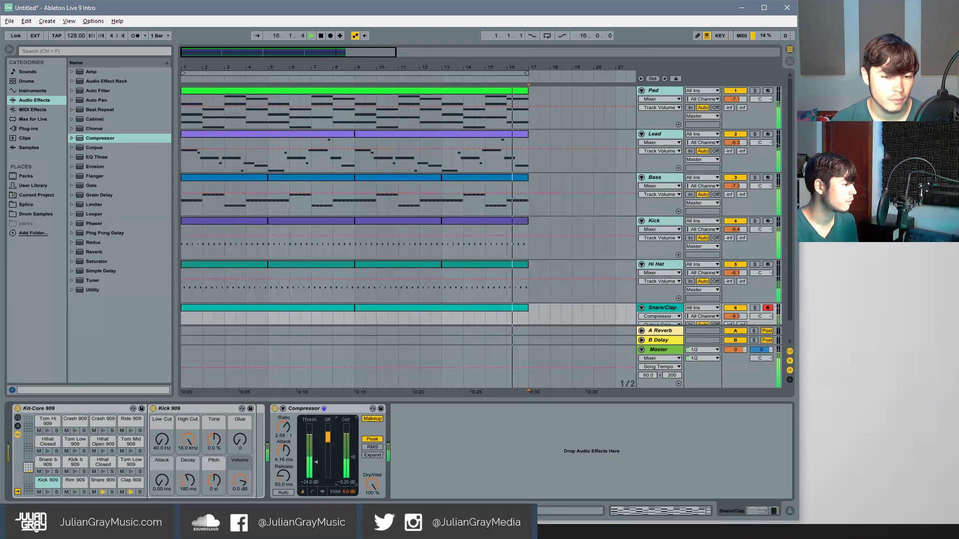
{"action": "scroll", "coordinate": [510, 300], "scroll_direction": "down", "scroll_amount": 2}
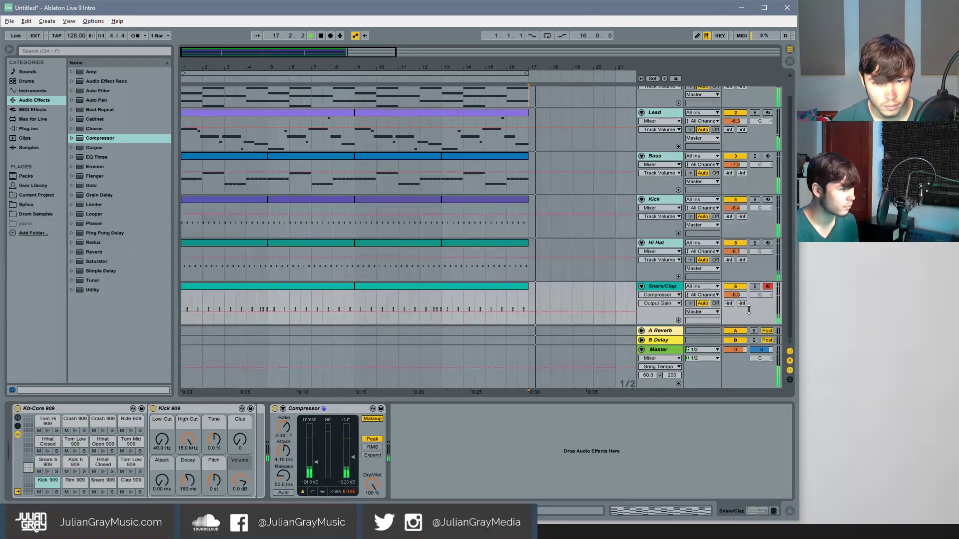
{"action": "left_click_drag", "start_coordinate": [742, 297], "coordinate": [740, 295]}
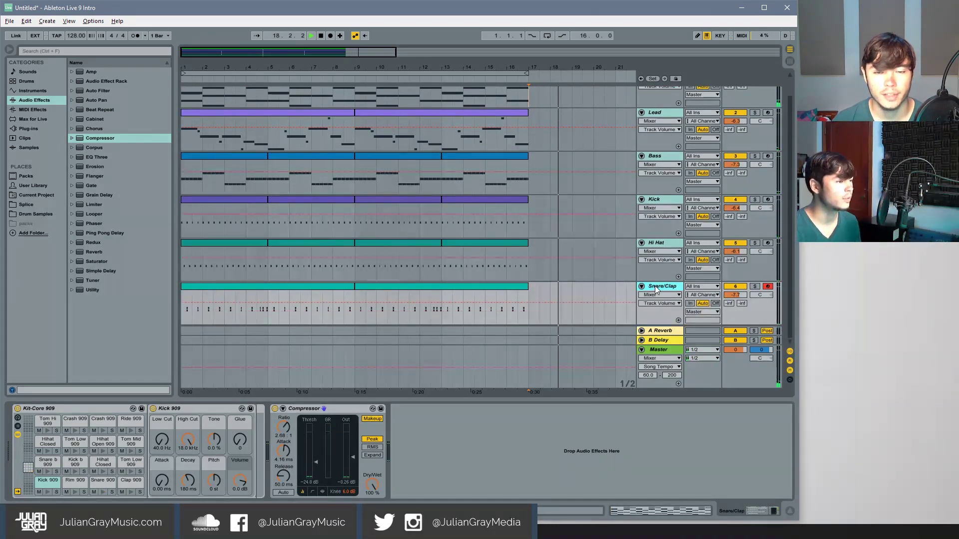
- Add a Limiter to the Master track from the audio effects
{"action": "scroll", "coordinate": [655, 286], "scroll_direction": "up", "scroll_amount": 2}
{"action": "left_click", "coordinate": [667, 349]}
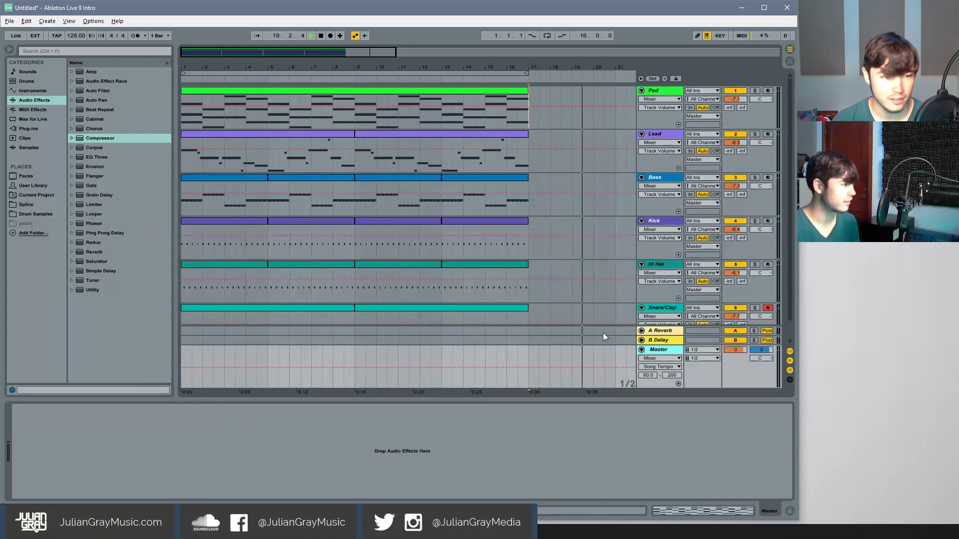
{"action": "left_click", "coordinate": [93, 204]}
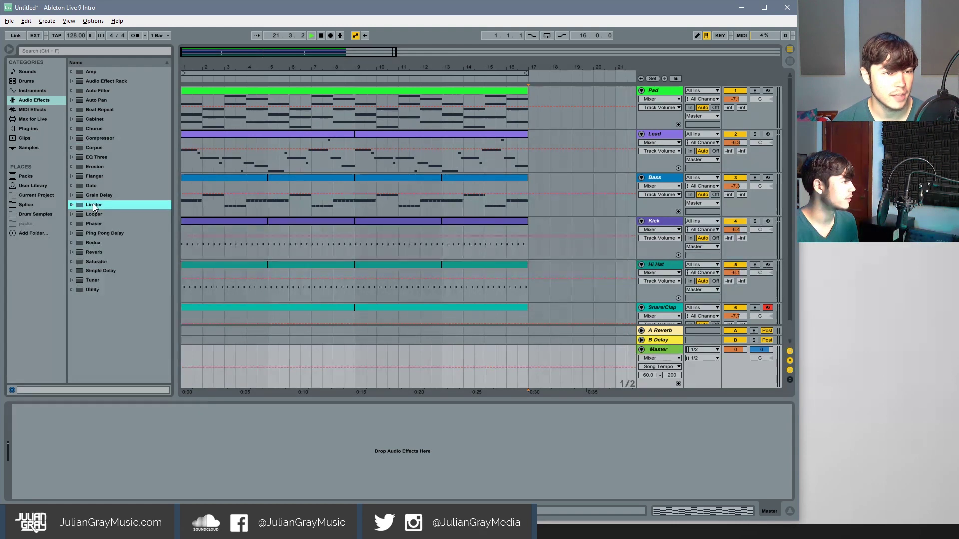
{"action": "left_click", "coordinate": [73, 205]}
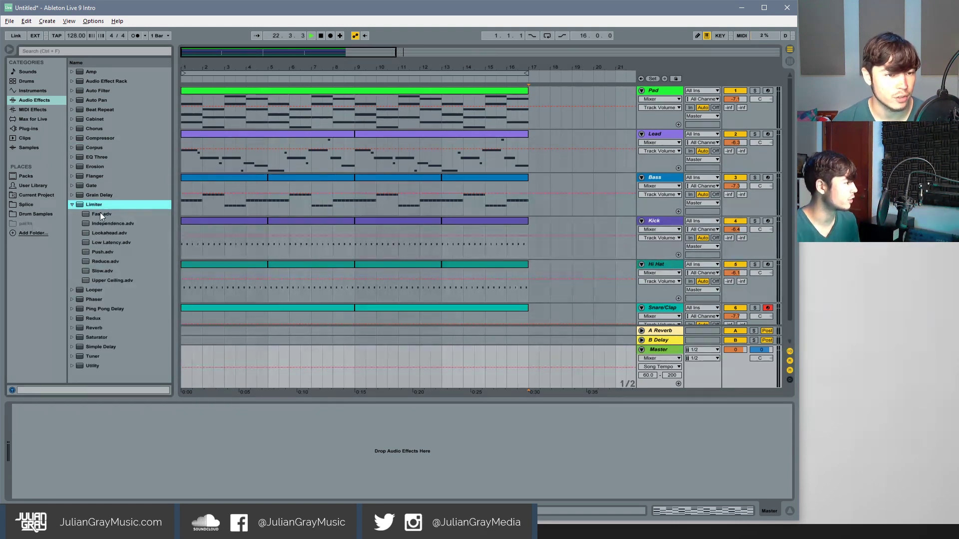
{"action": "left_click_drag", "start_coordinate": [334, 416], "coordinate": [346, 407]}
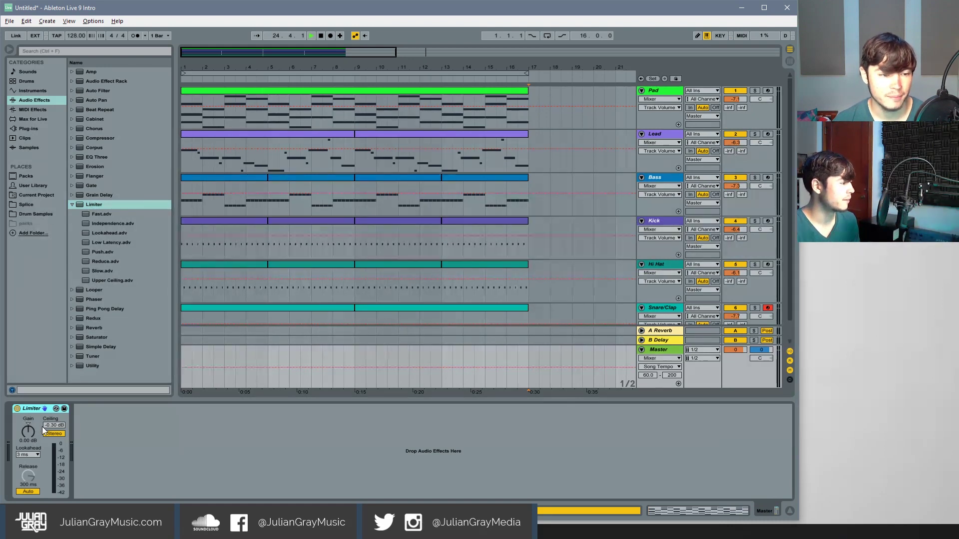
{"action": "left_click", "coordinate": [661, 350]}
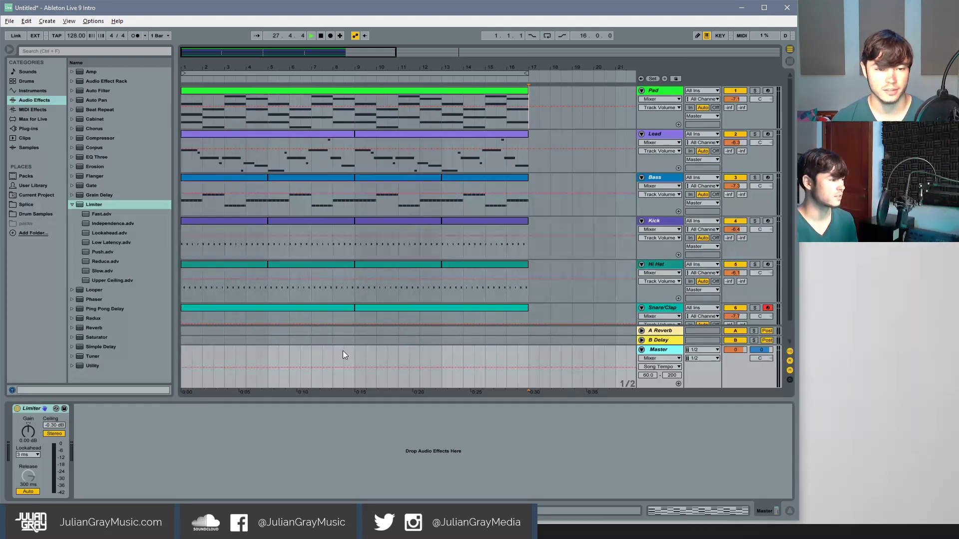
- Play the arrangement from bar 5 to check the level passing through the Master's Limiter
{"action": "left_click_drag", "start_coordinate": [353, 349], "coordinate": [324, 340]}
{"action": "left_click", "coordinate": [256, 360]}
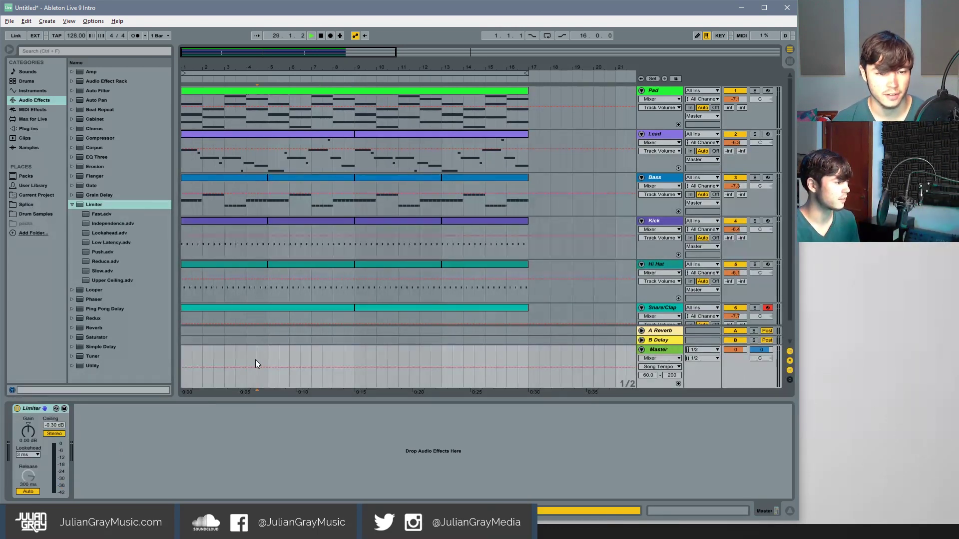
{"action": "left_click", "coordinate": [267, 359]}
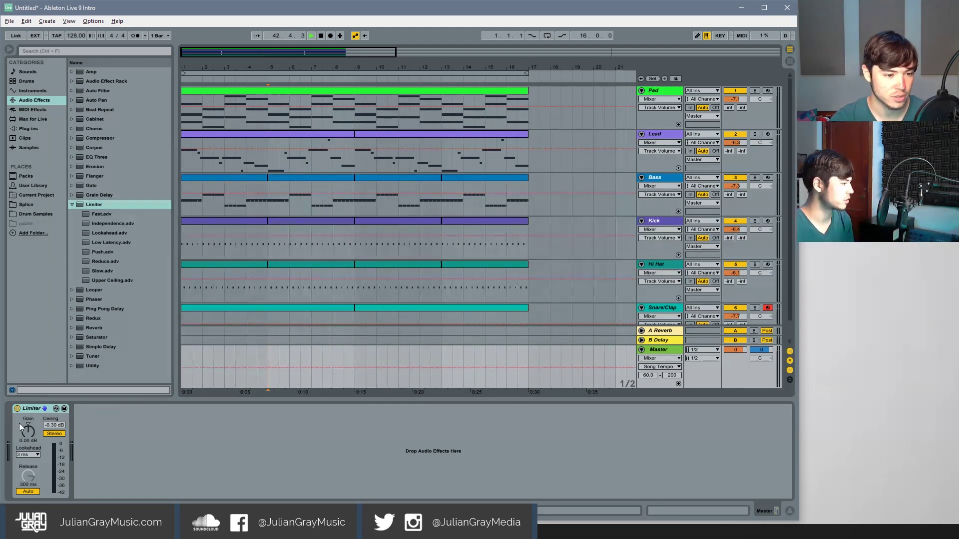
{"action": "key", "text": "space"}
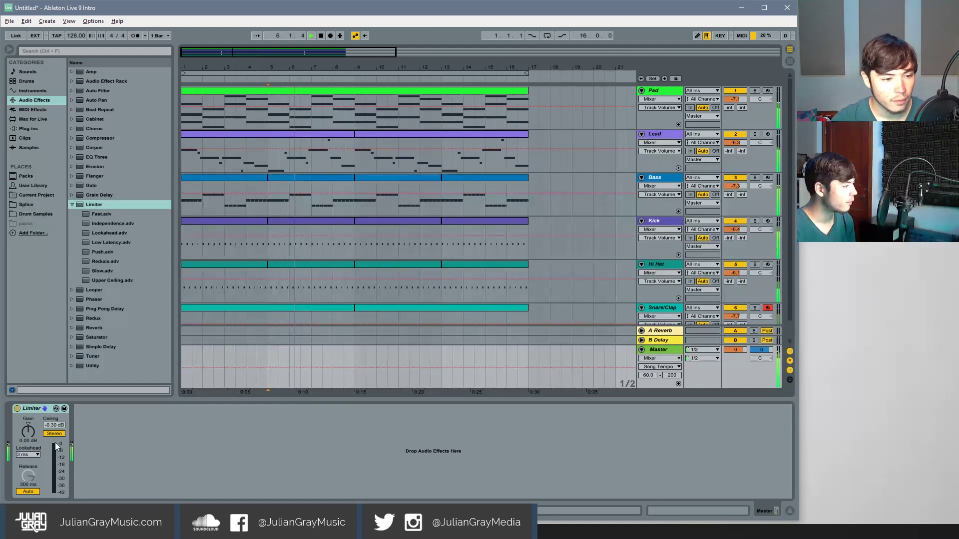
- Set the Limiter's ceiling to -0.19 dB, raise its gain to about 6 dB, disable Auto release and restart playback
{"action": "left_click_drag", "start_coordinate": [54, 425], "coordinate": [54, 461]}
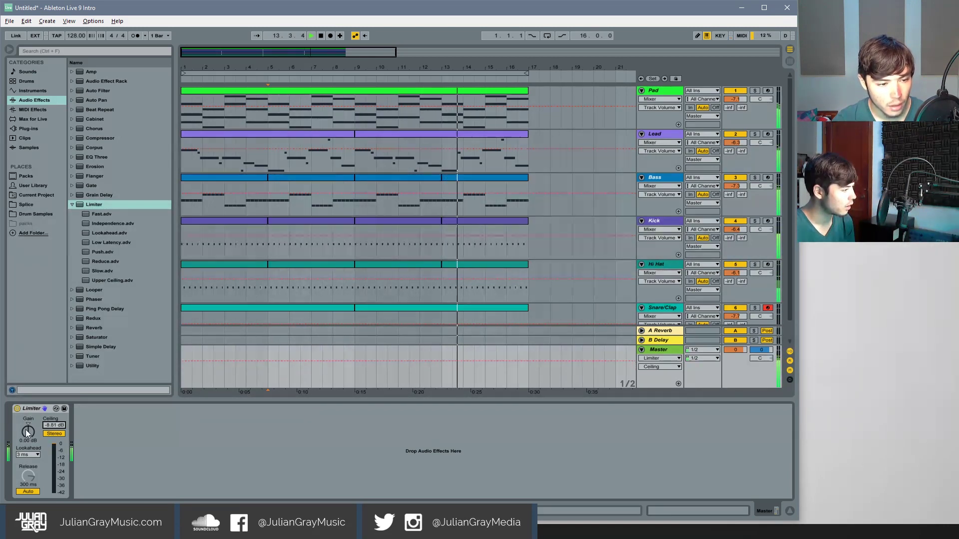
{"action": "mouse_move", "coordinate": [28, 430]}
{"action": "left_mouse_down"}
{"action": "mouse_move", "coordinate": [28, 398]}
{"action": "mouse_move", "coordinate": [28, 429]}
{"action": "mouse_move", "coordinate": [54, 411]}
{"action": "mouse_move", "coordinate": [63, 417]}
{"action": "mouse_move", "coordinate": [26, 435]}
{"action": "mouse_move", "coordinate": [26, 424]}
{"action": "left_mouse_up"}
{"action": "left_click", "coordinate": [31, 494]}
{"action": "key", "text": "space"}
{"action": "key", "text": "space"}
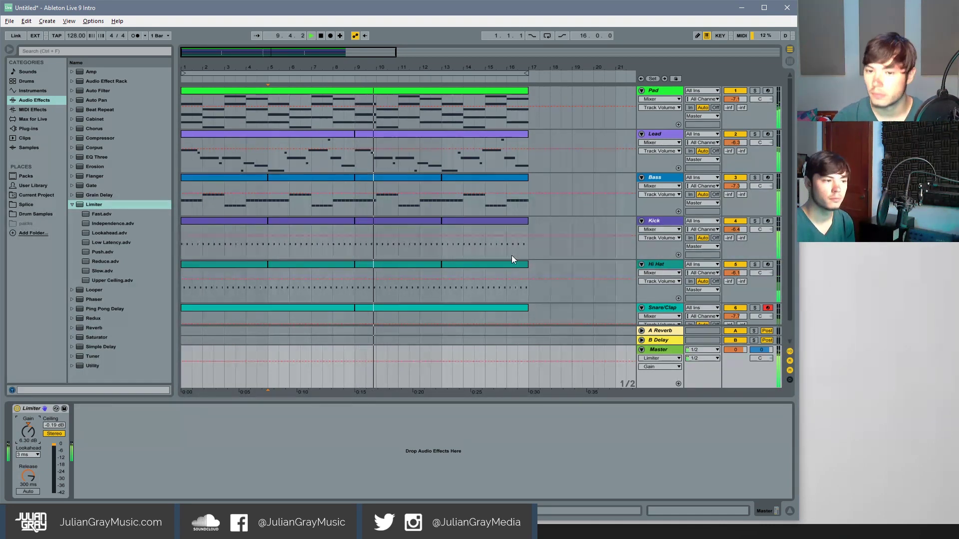
- Lower the Lead track volume to -9.2 dB and the Bass track volume to -7.8 dB
{"action": "scroll", "coordinate": [511, 256], "scroll_direction": "down", "scroll_amount": 2}
{"action": "scroll", "coordinate": [511, 256], "scroll_direction": "up", "scroll_amount": 2}
{"action": "scroll", "coordinate": [511, 255], "scroll_direction": "down", "scroll_amount": 2}
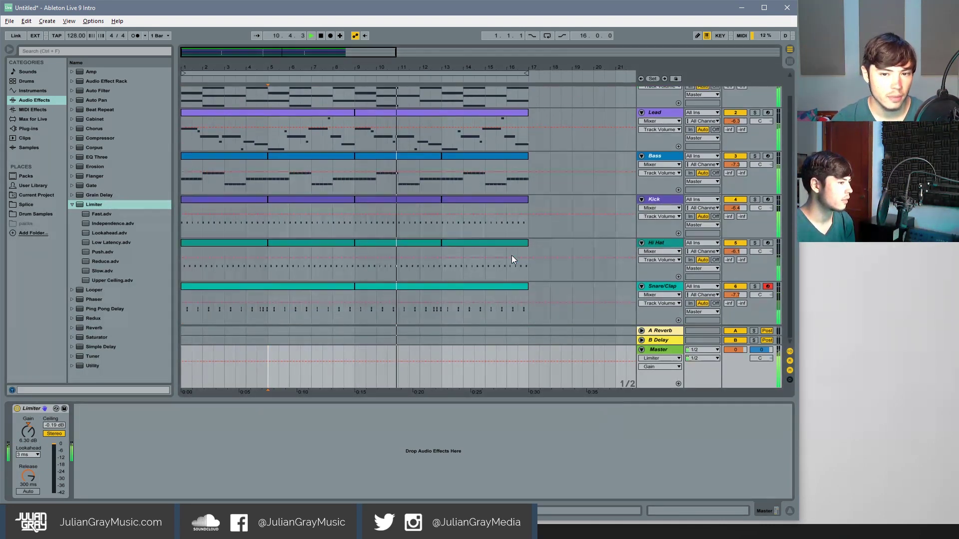
{"action": "scroll", "coordinate": [649, 200], "scroll_direction": "up", "scroll_amount": 2}
{"action": "left_click_drag", "start_coordinate": [729, 141], "coordinate": [728, 157]}
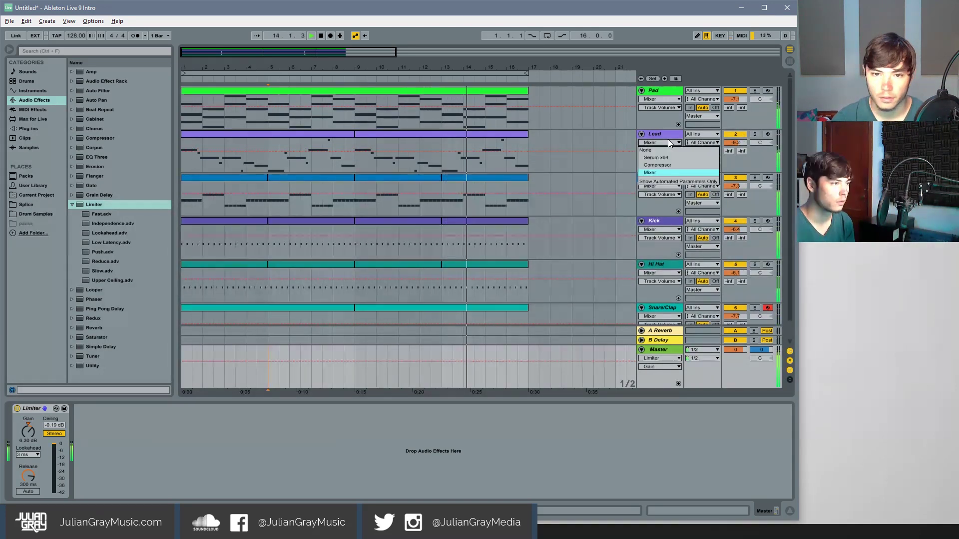
{"action": "left_click_drag", "start_coordinate": [736, 186], "coordinate": [736, 191]}
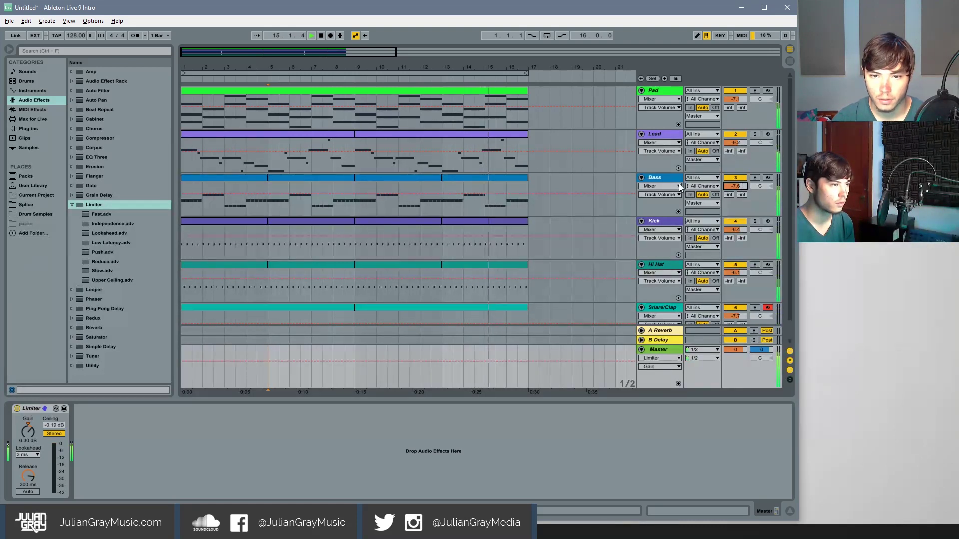
{"action": "left_click", "coordinate": [648, 183]}
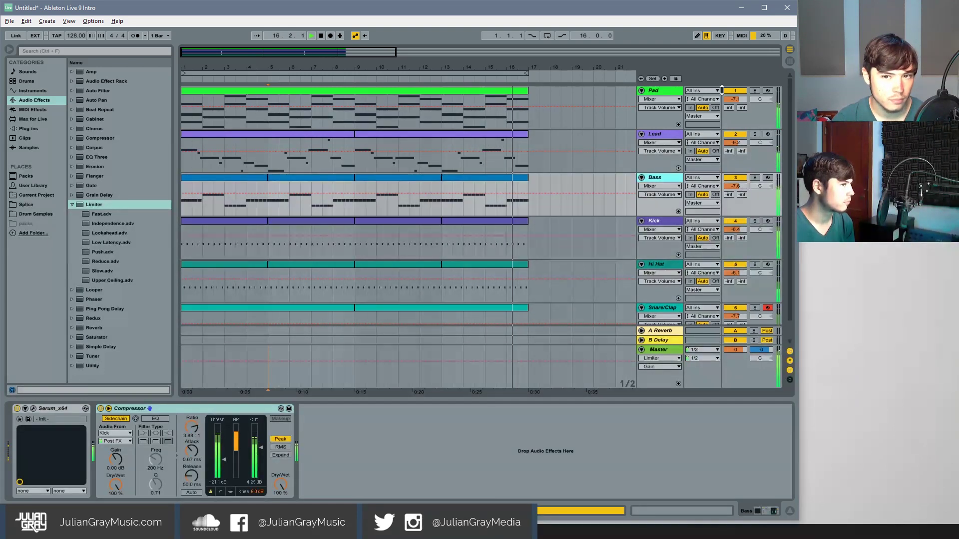
- Set the Pad track volume to -7.4 dB and place the arrangement position at the end of the clips, bar 17
{"action": "left_click_drag", "start_coordinate": [736, 99], "coordinate": [736, 102]}
{"action": "left_click", "coordinate": [661, 99]}
{"action": "left_click", "coordinate": [654, 92]}
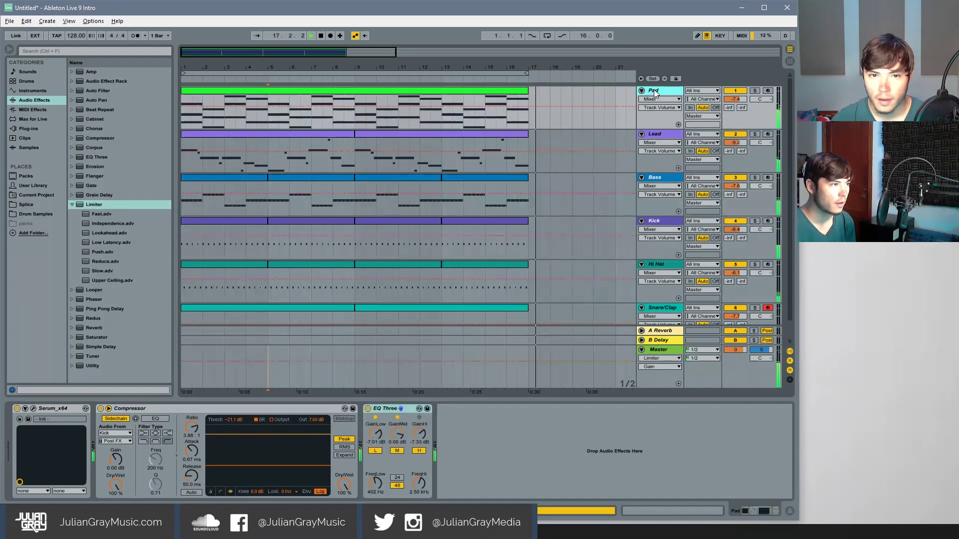
{"action": "left_click", "coordinate": [539, 113]}
{"action": "left_click_drag", "start_coordinate": [378, 57], "coordinate": [437, 122]}
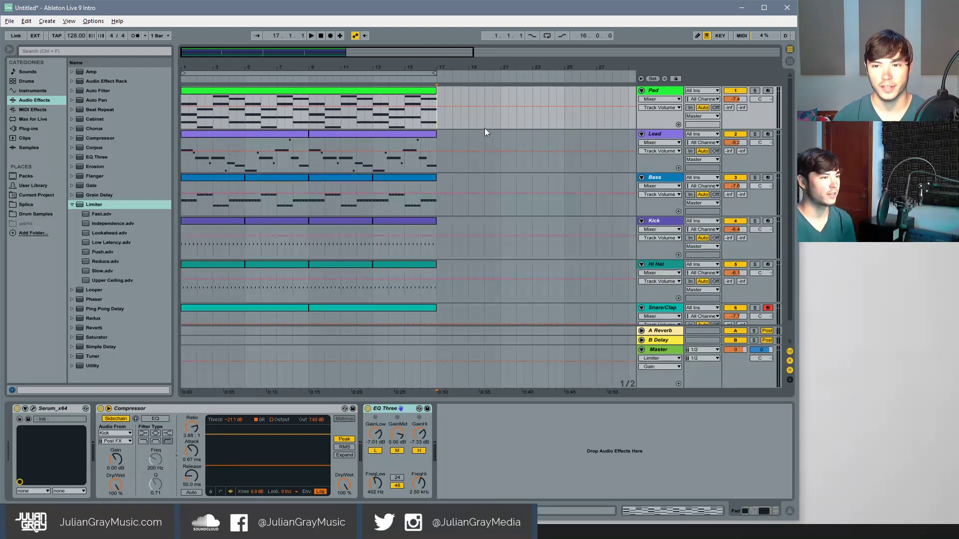